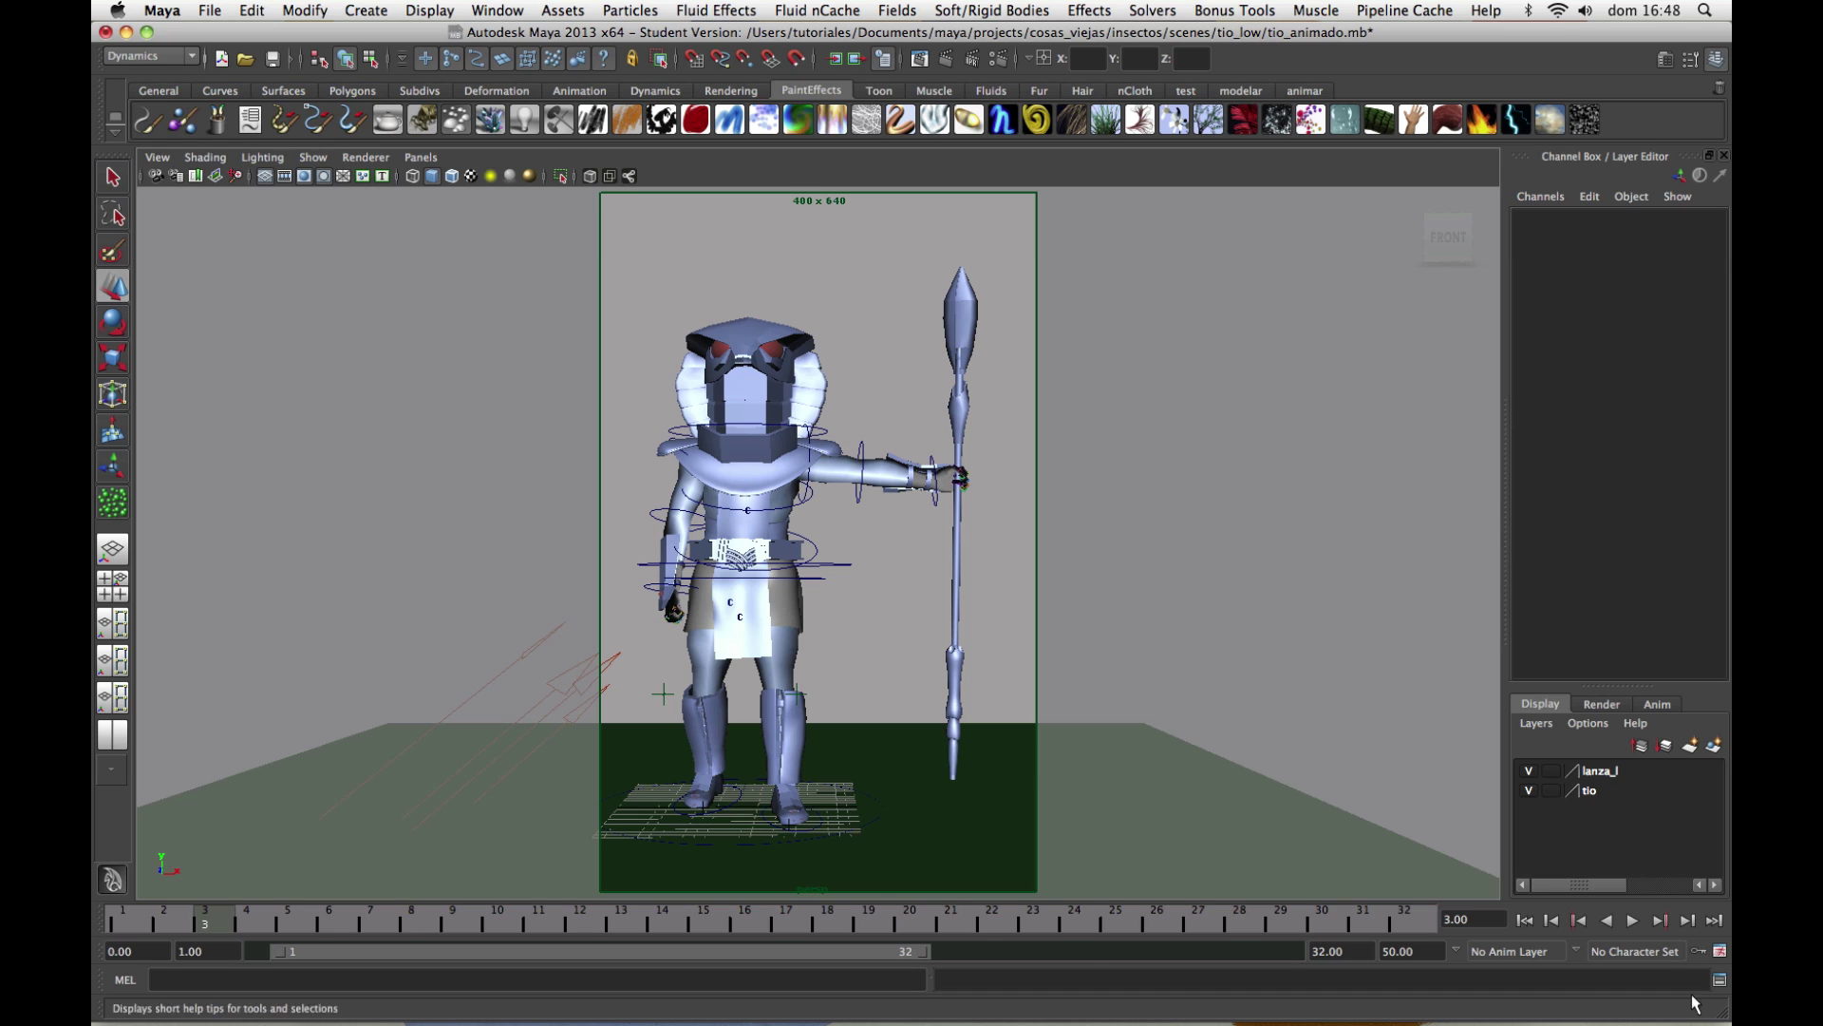
Play back the character's spear animation and stop the playback.
left_click(1633, 921)
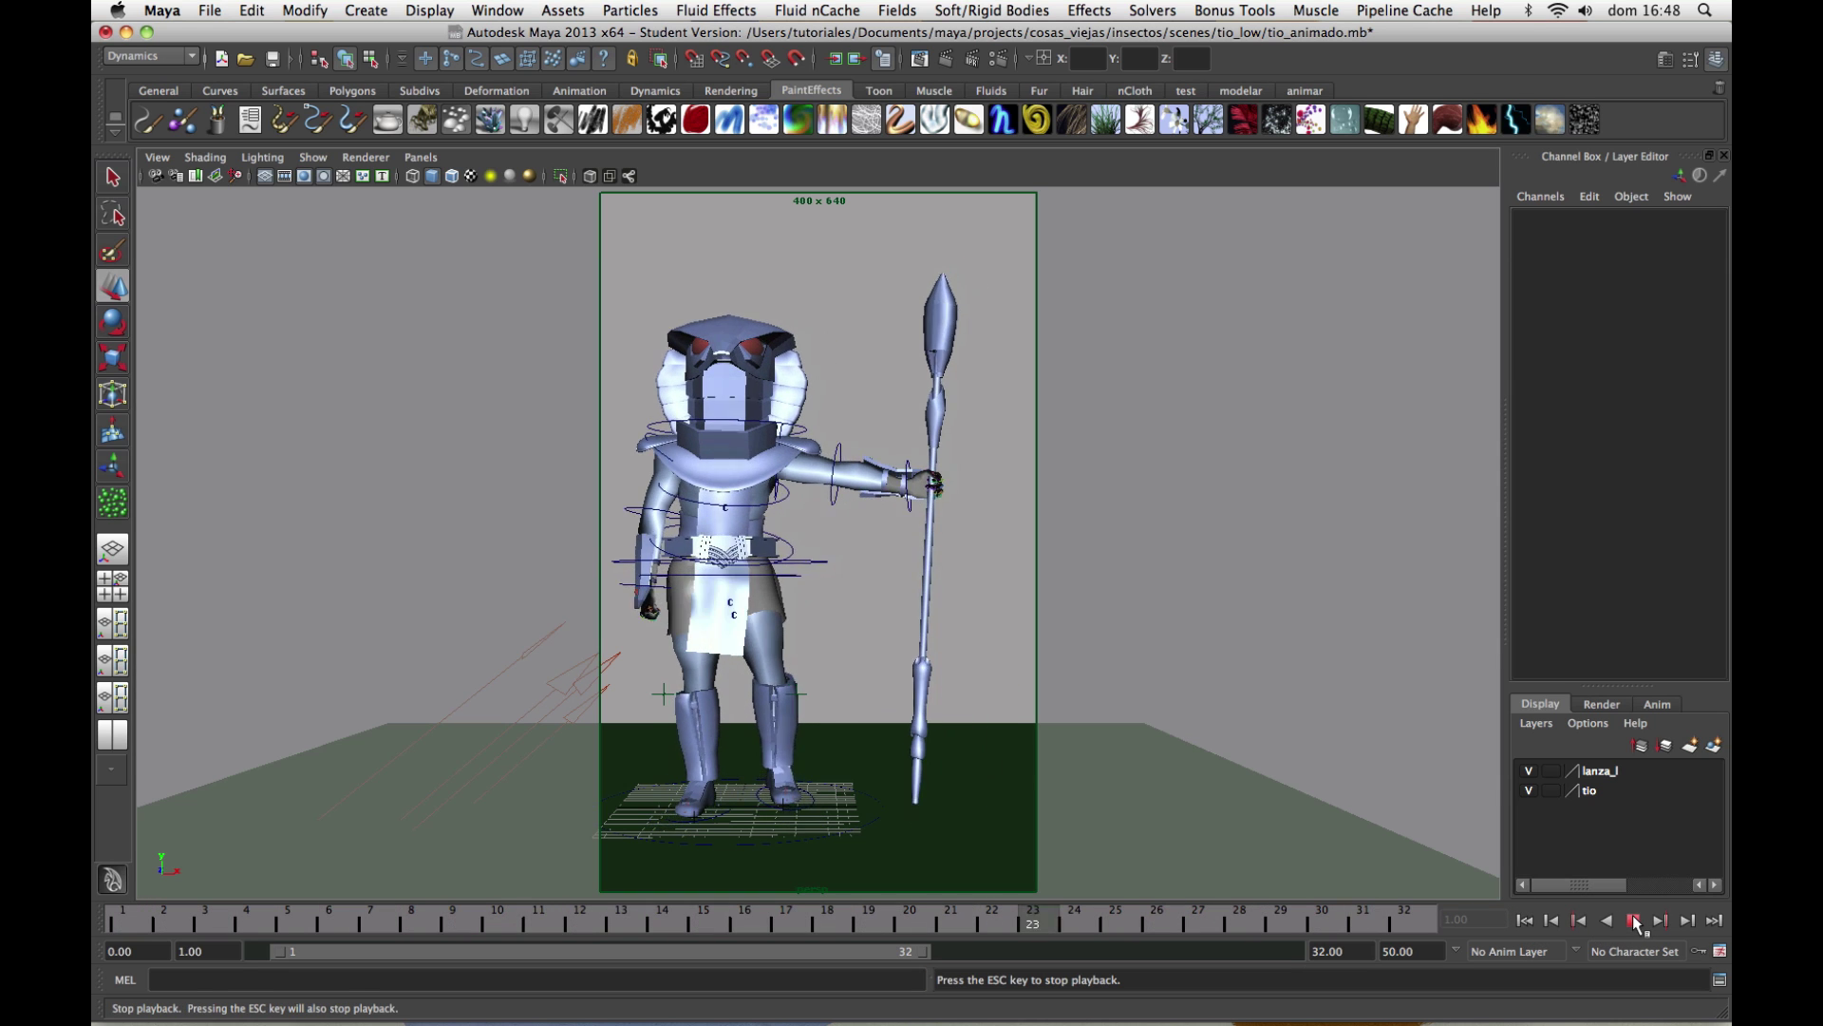
left_click(1633, 921)
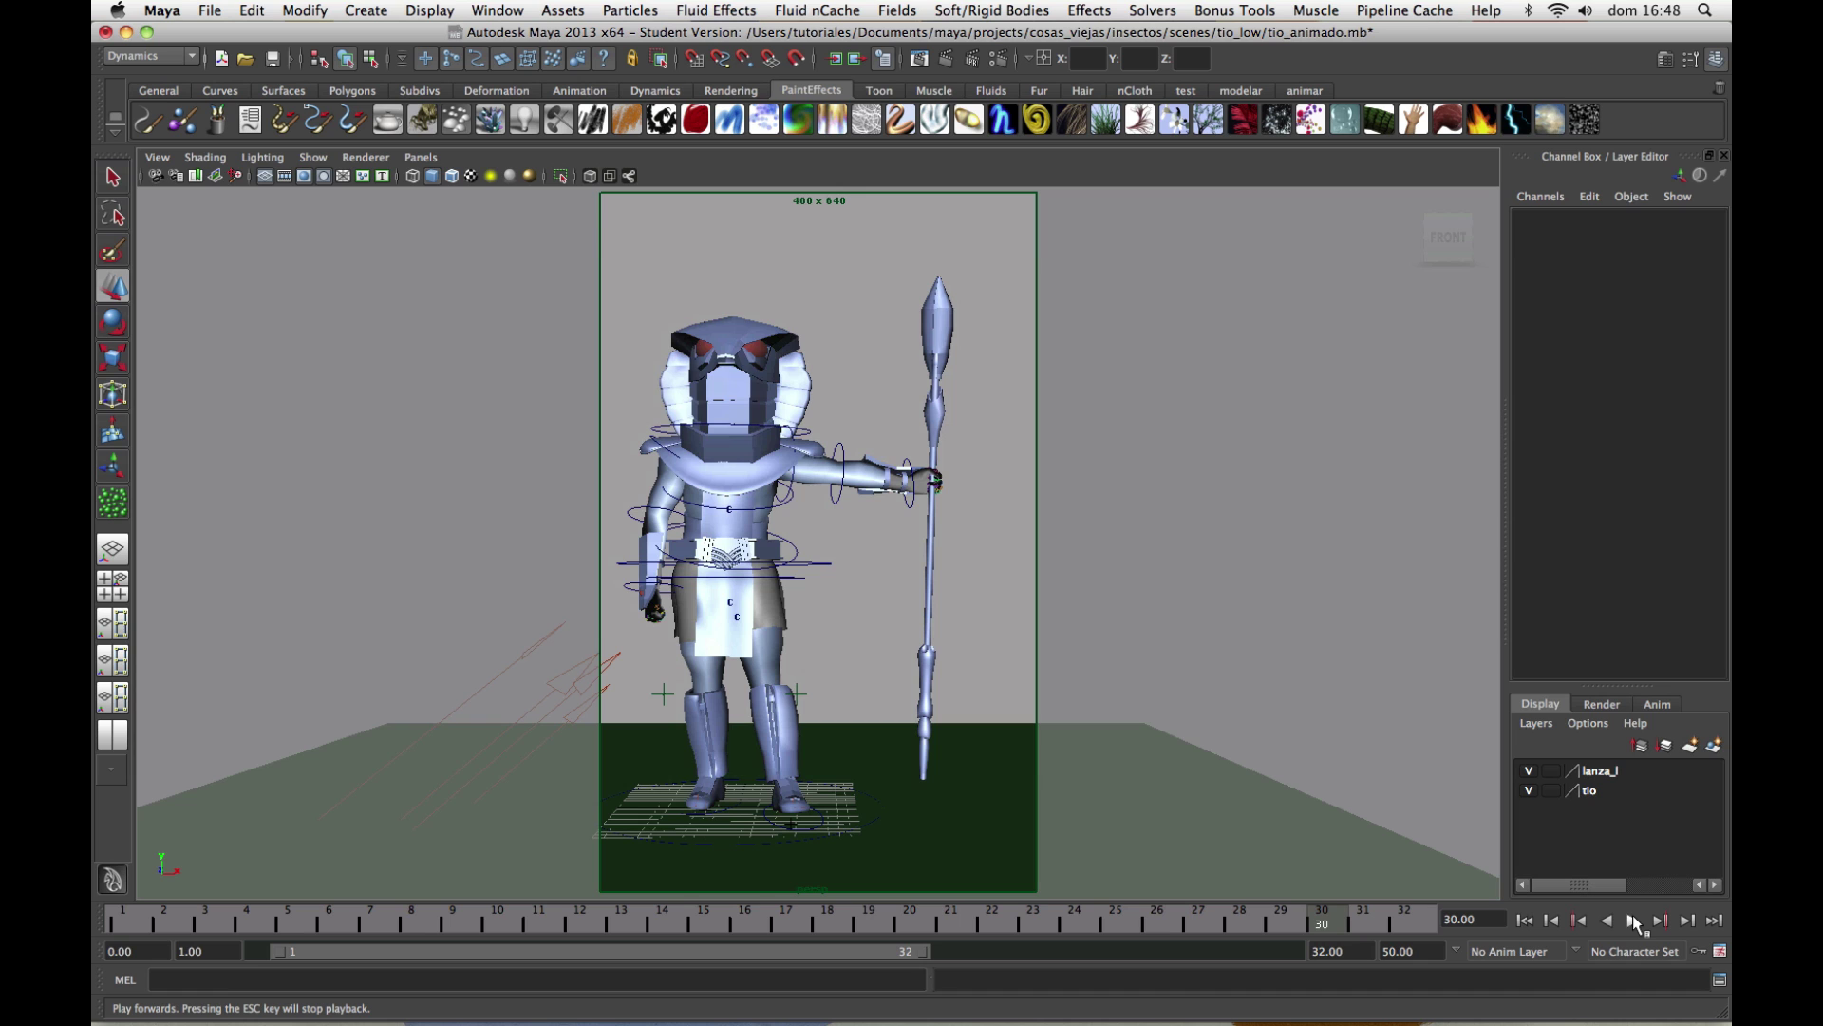
Open the render settings and review the file output, frame range and image size for the character render.
left_click(998, 59)
left_click_drag(1179, 221, 1130, 207)
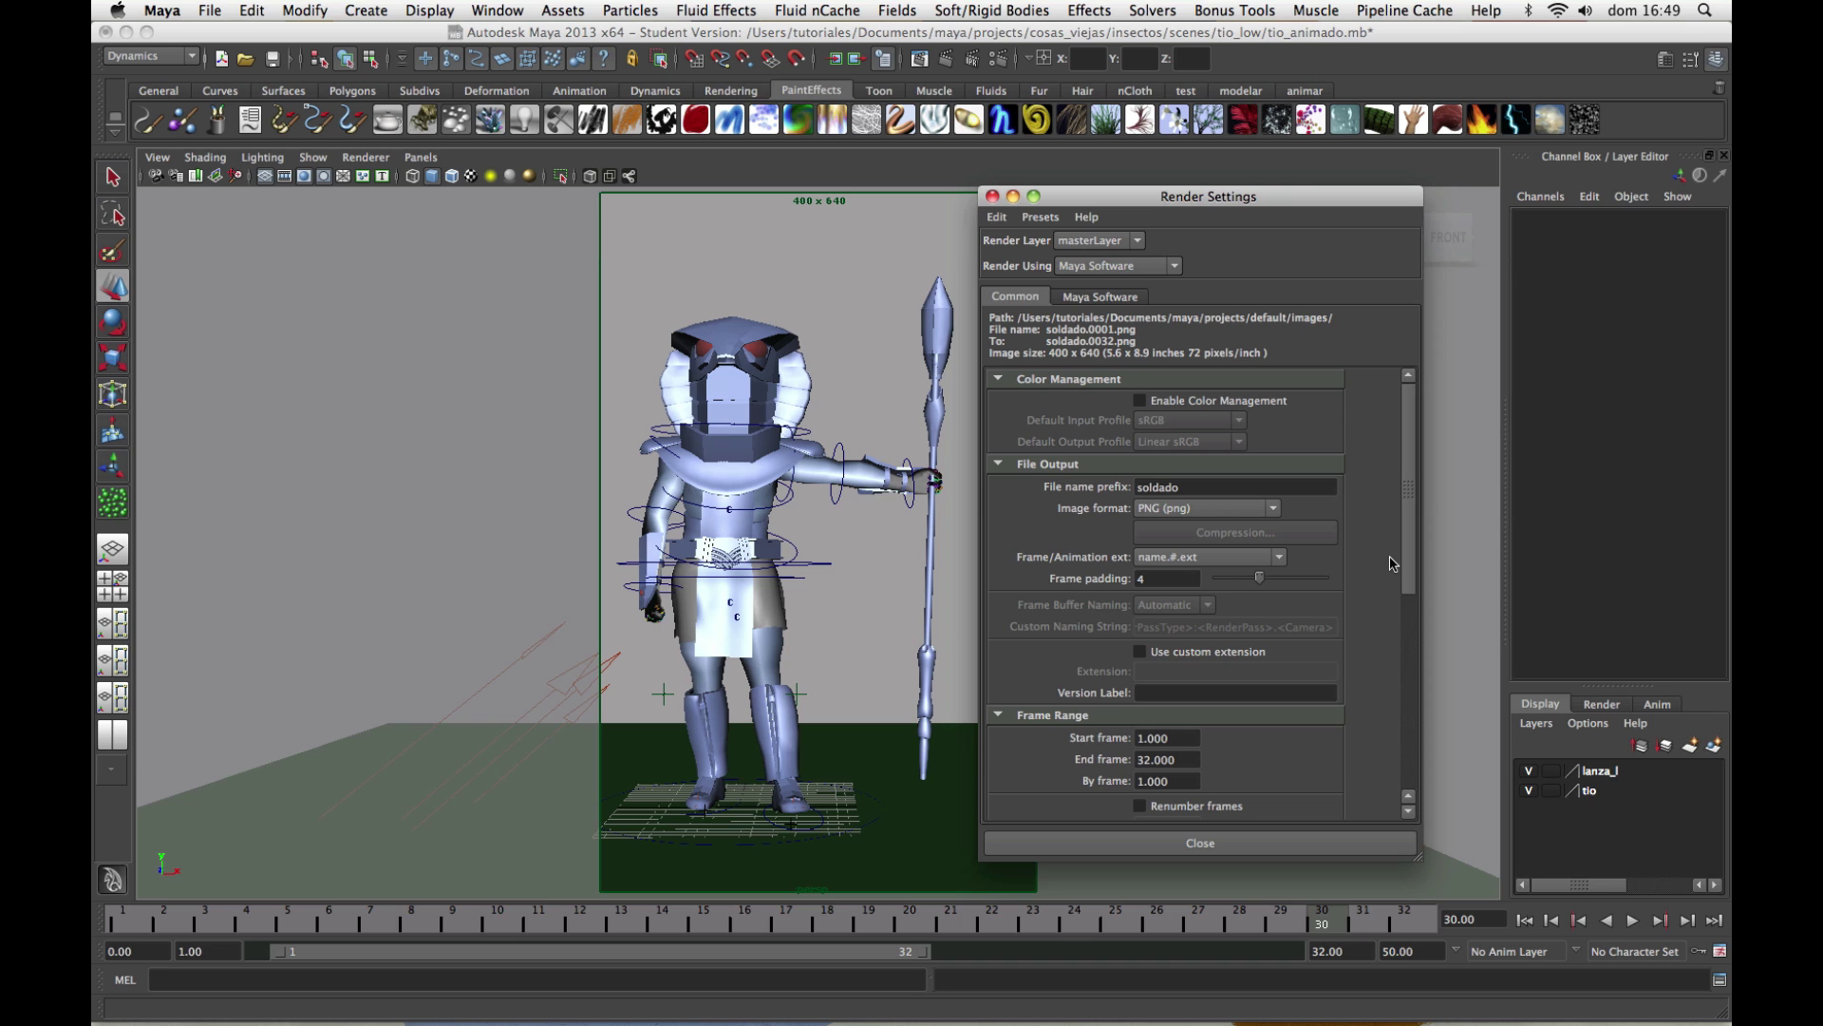
left_click_drag(1411, 571, 1413, 577)
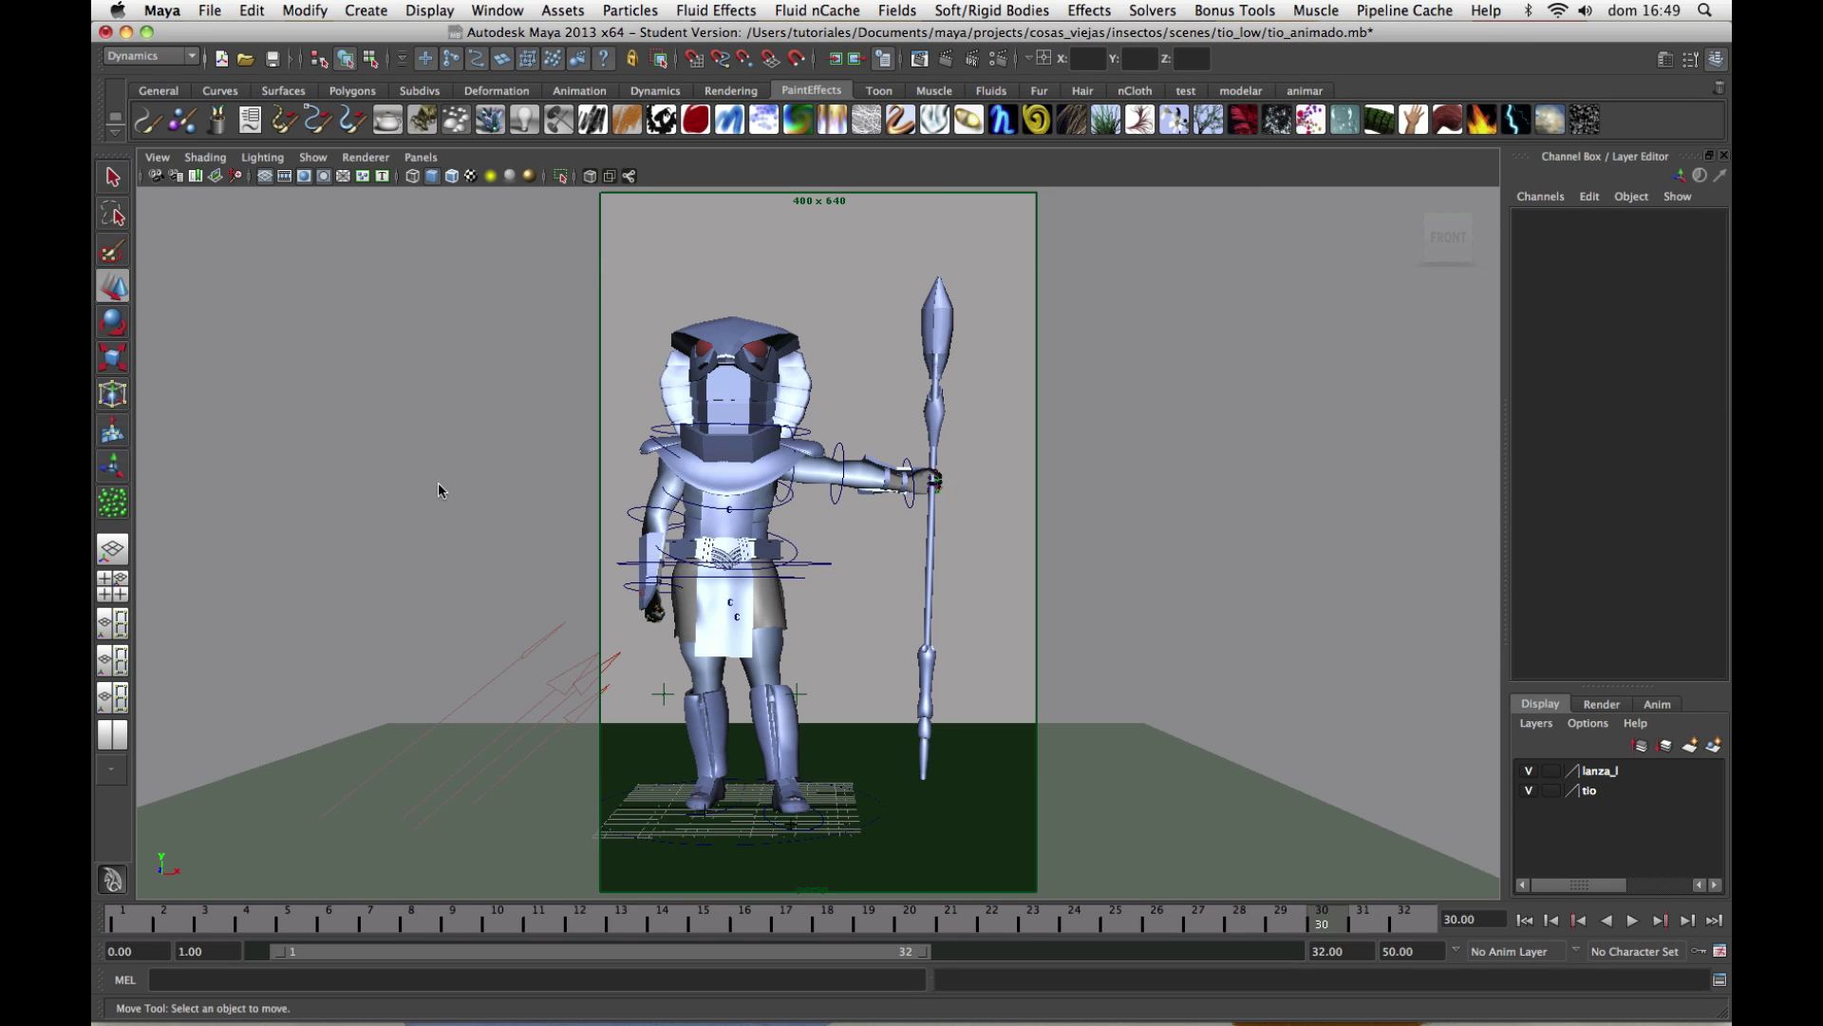
View the rendered soldado image sequence in FCheck, showing the alpha channel and switching back to all channels.
key("space")
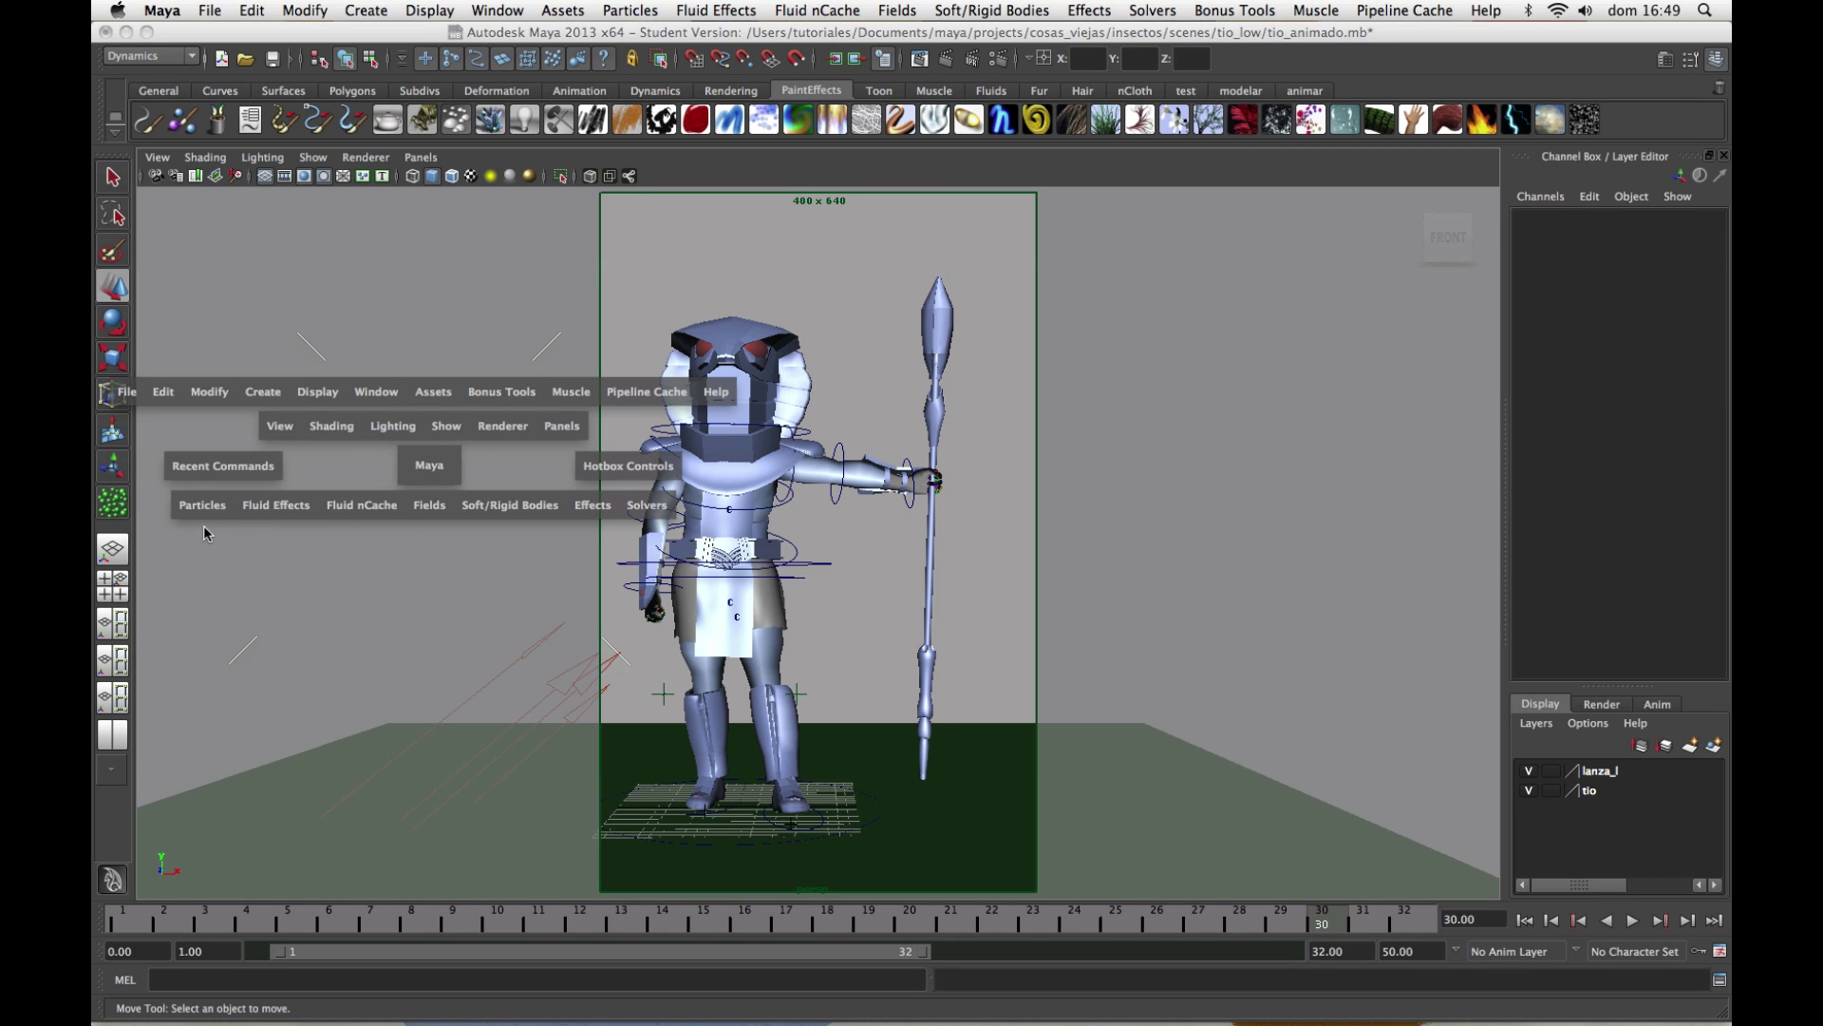
key("space")
left_click_drag(342, 421, 418, 703)
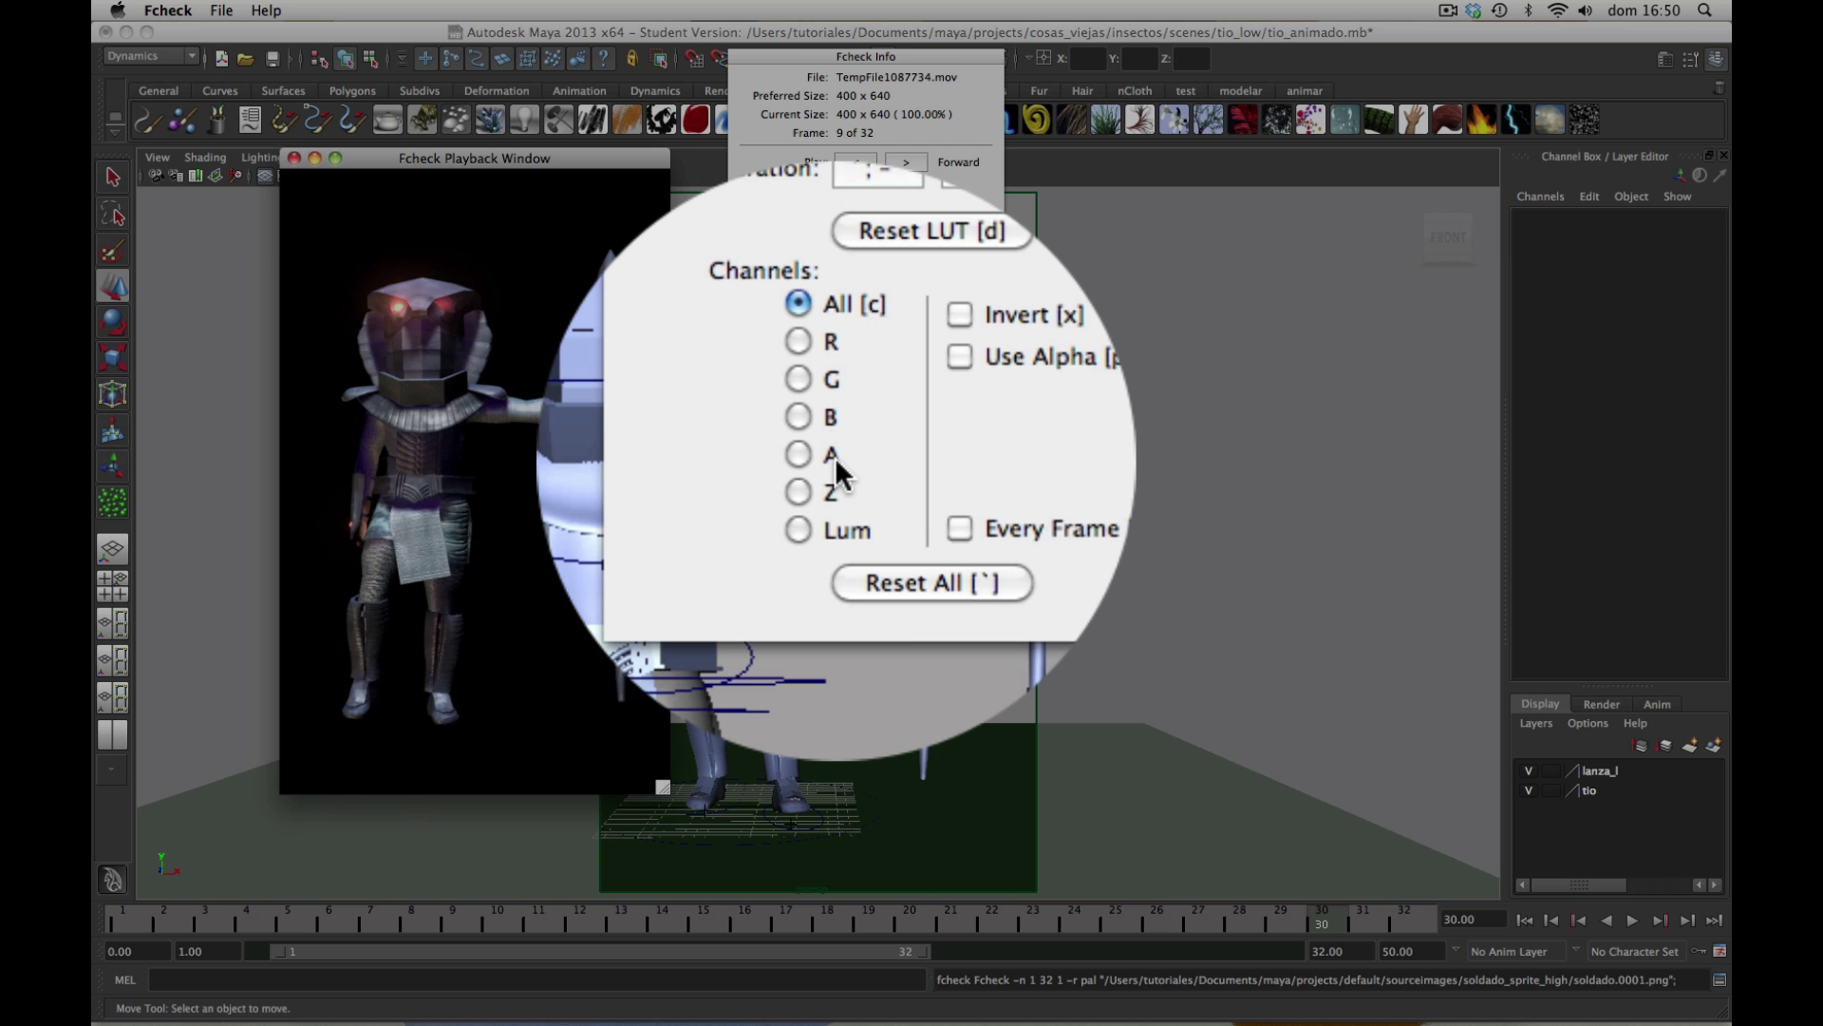
left_click(835, 458)
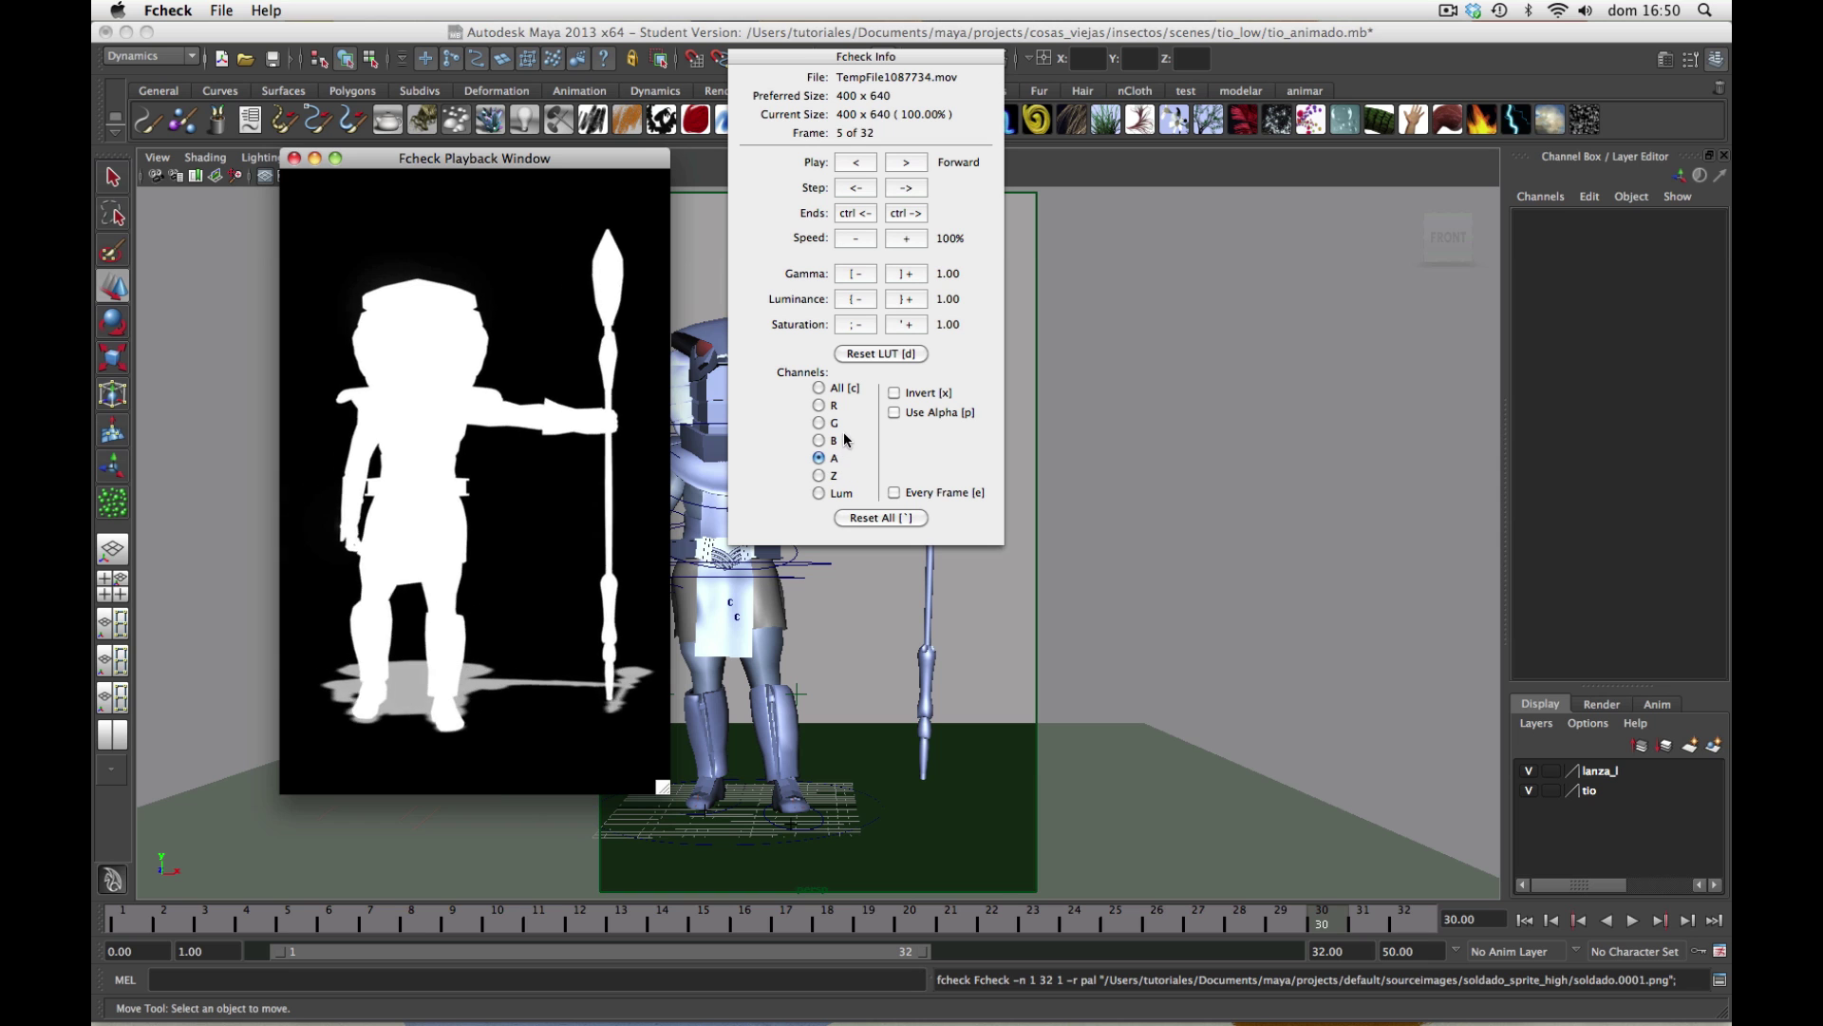
left_click(841, 389)
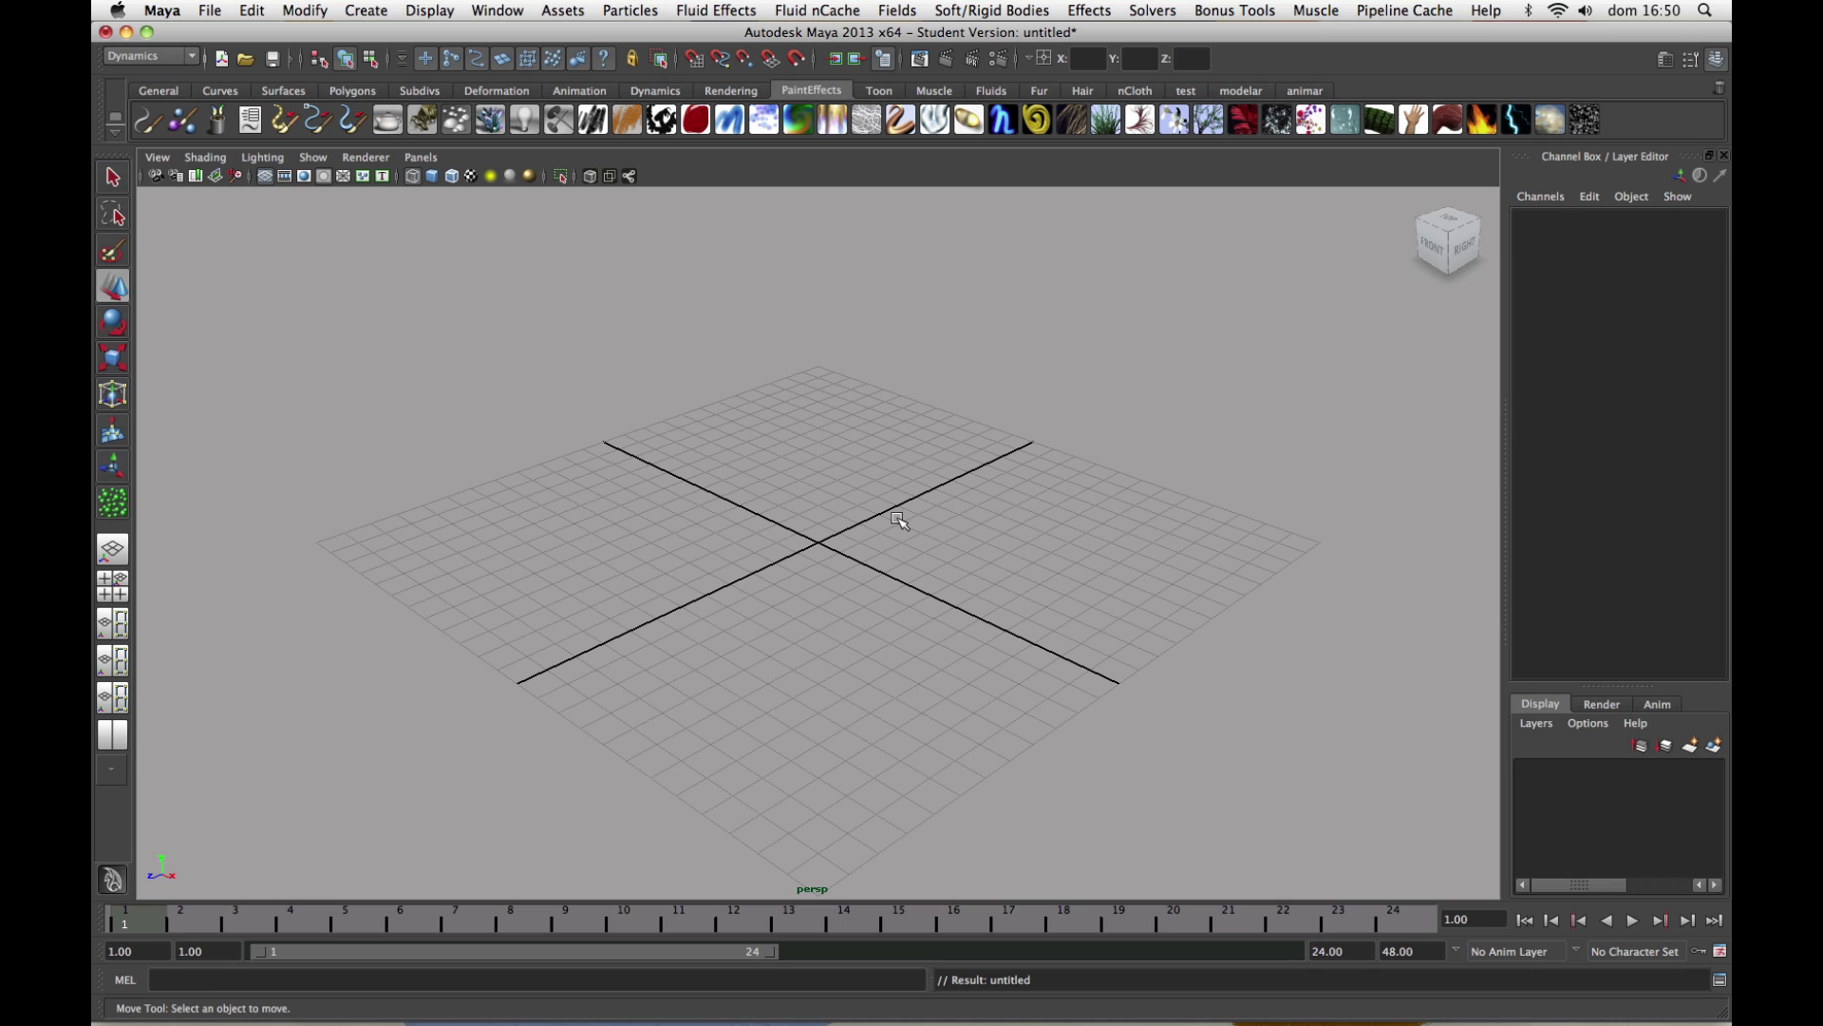
Activate the Particle Tool with its settings open and reset it to the default values.
key("space")
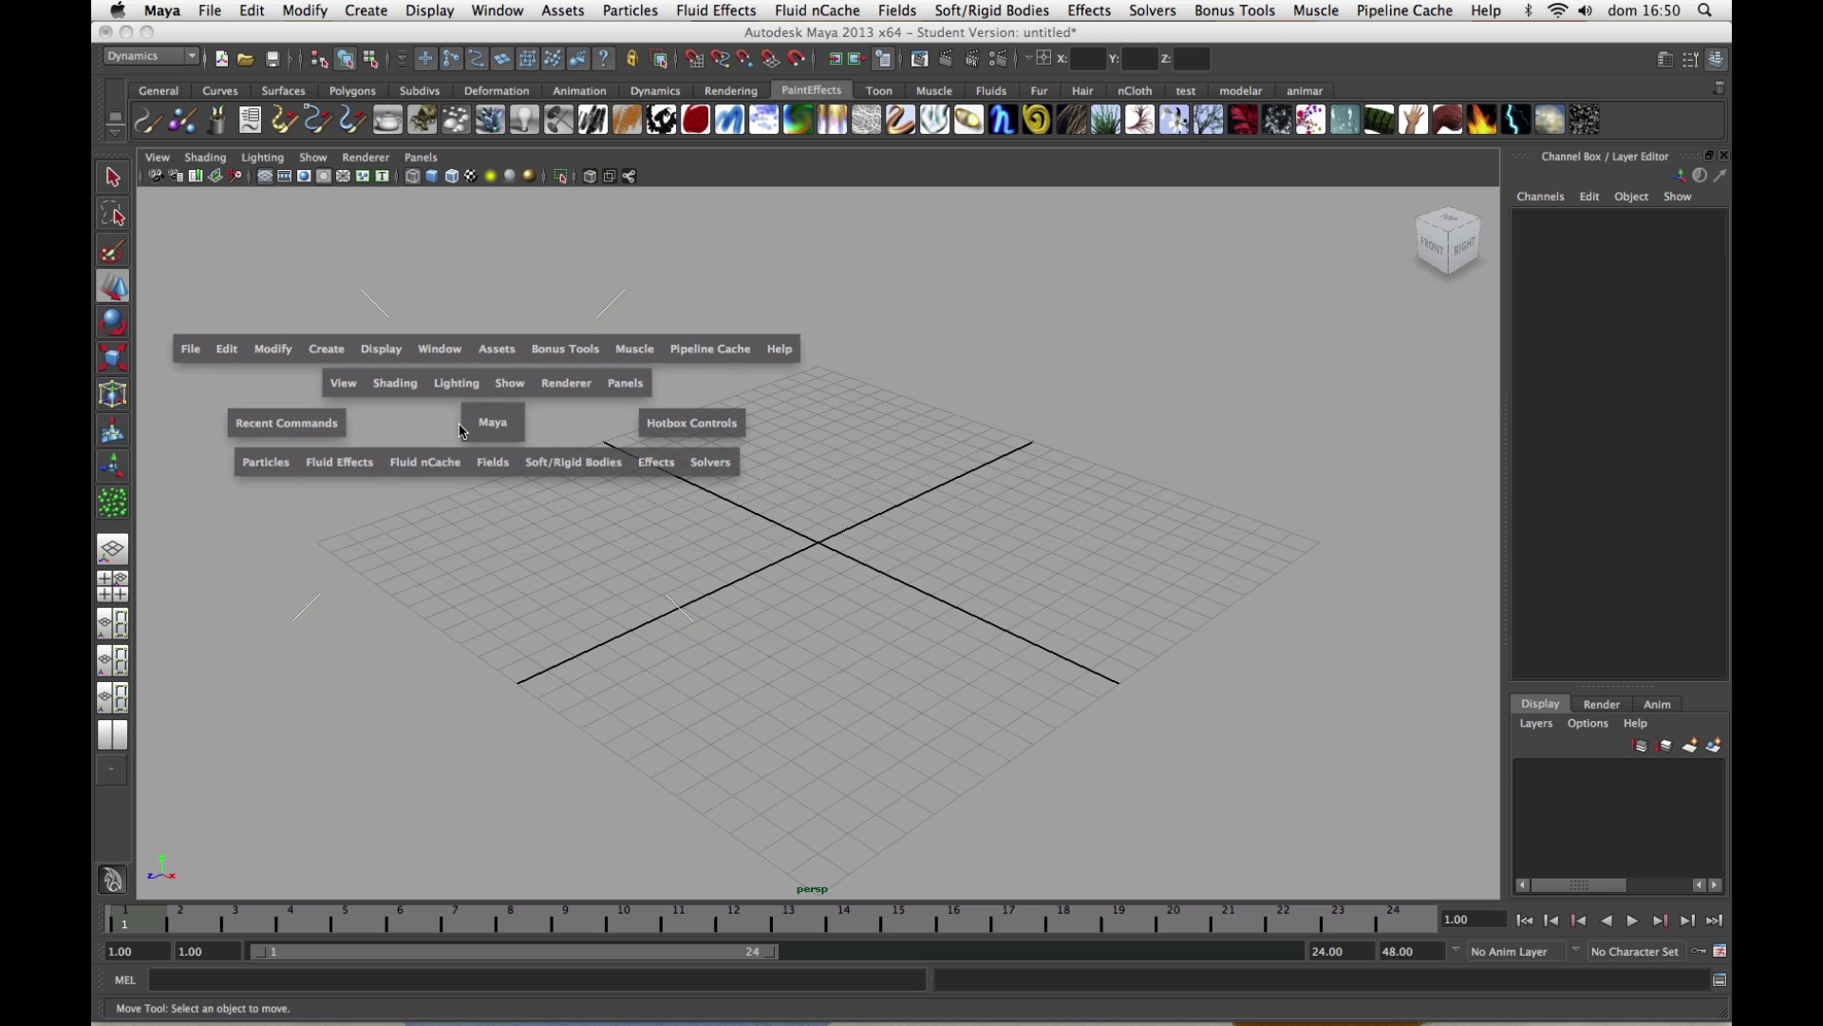
left_click(266, 466)
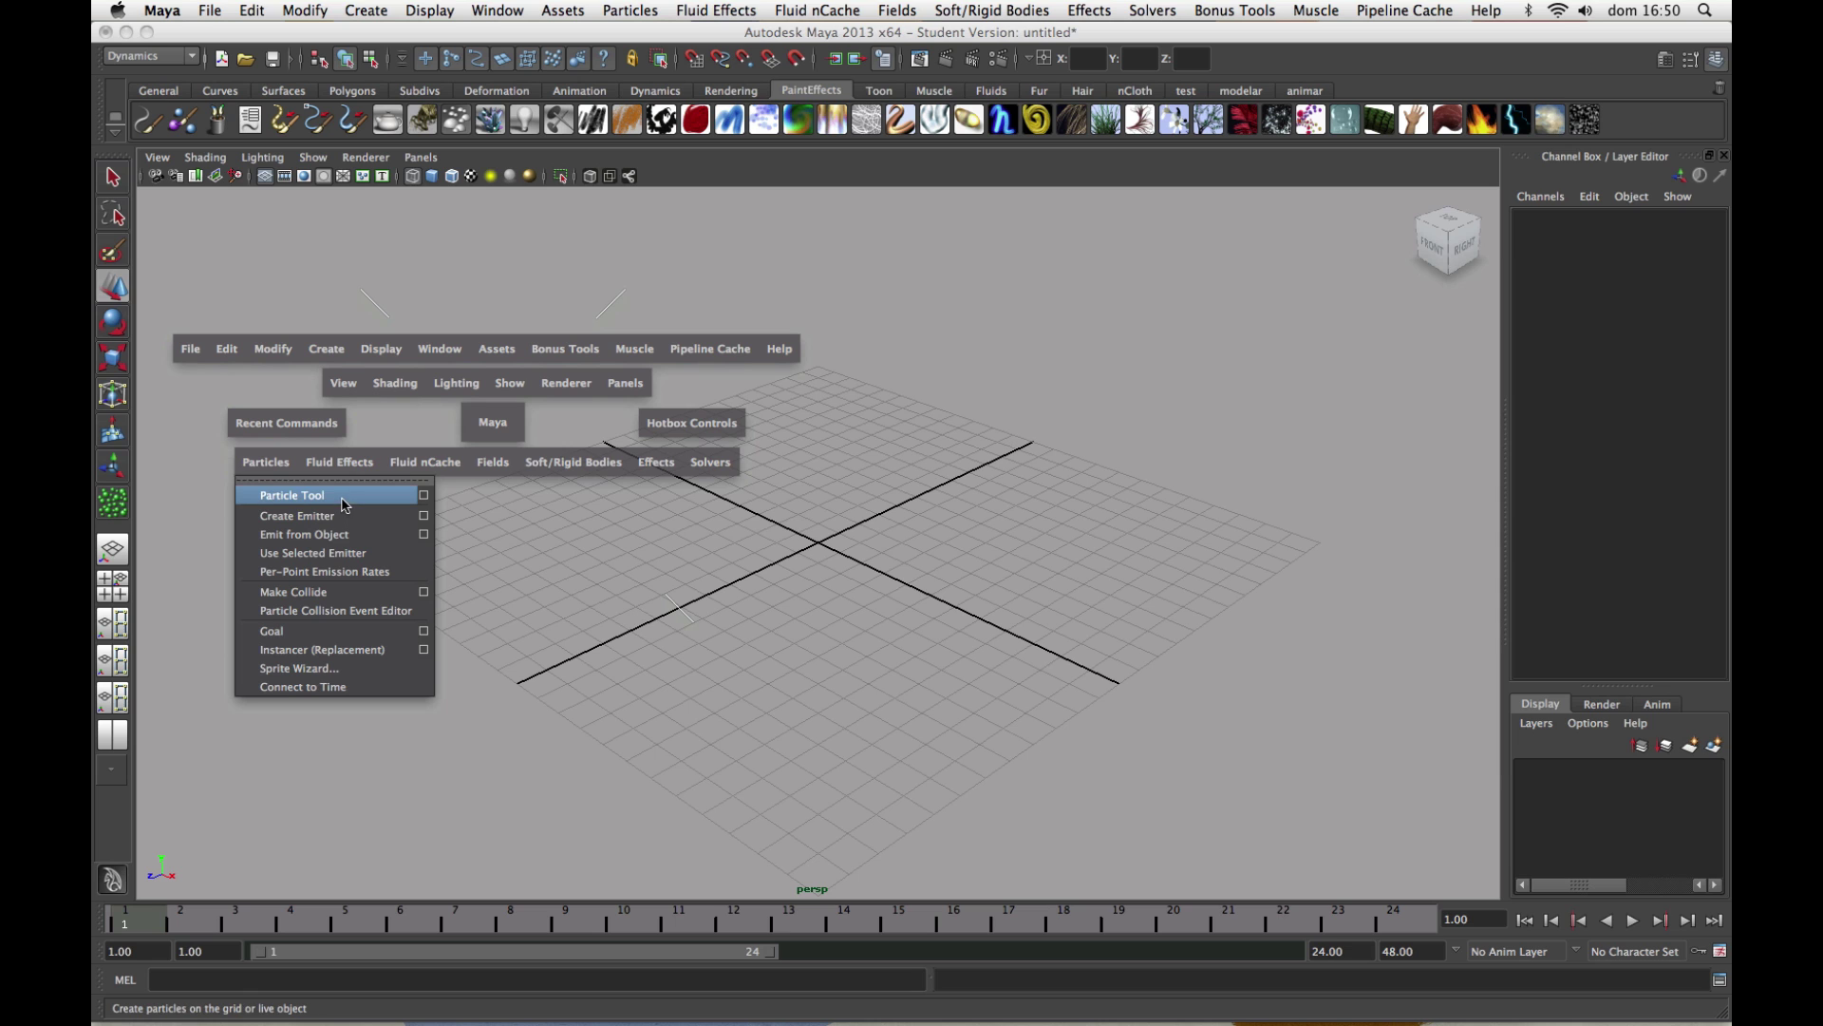
left_click(351, 507)
left_click(425, 499)
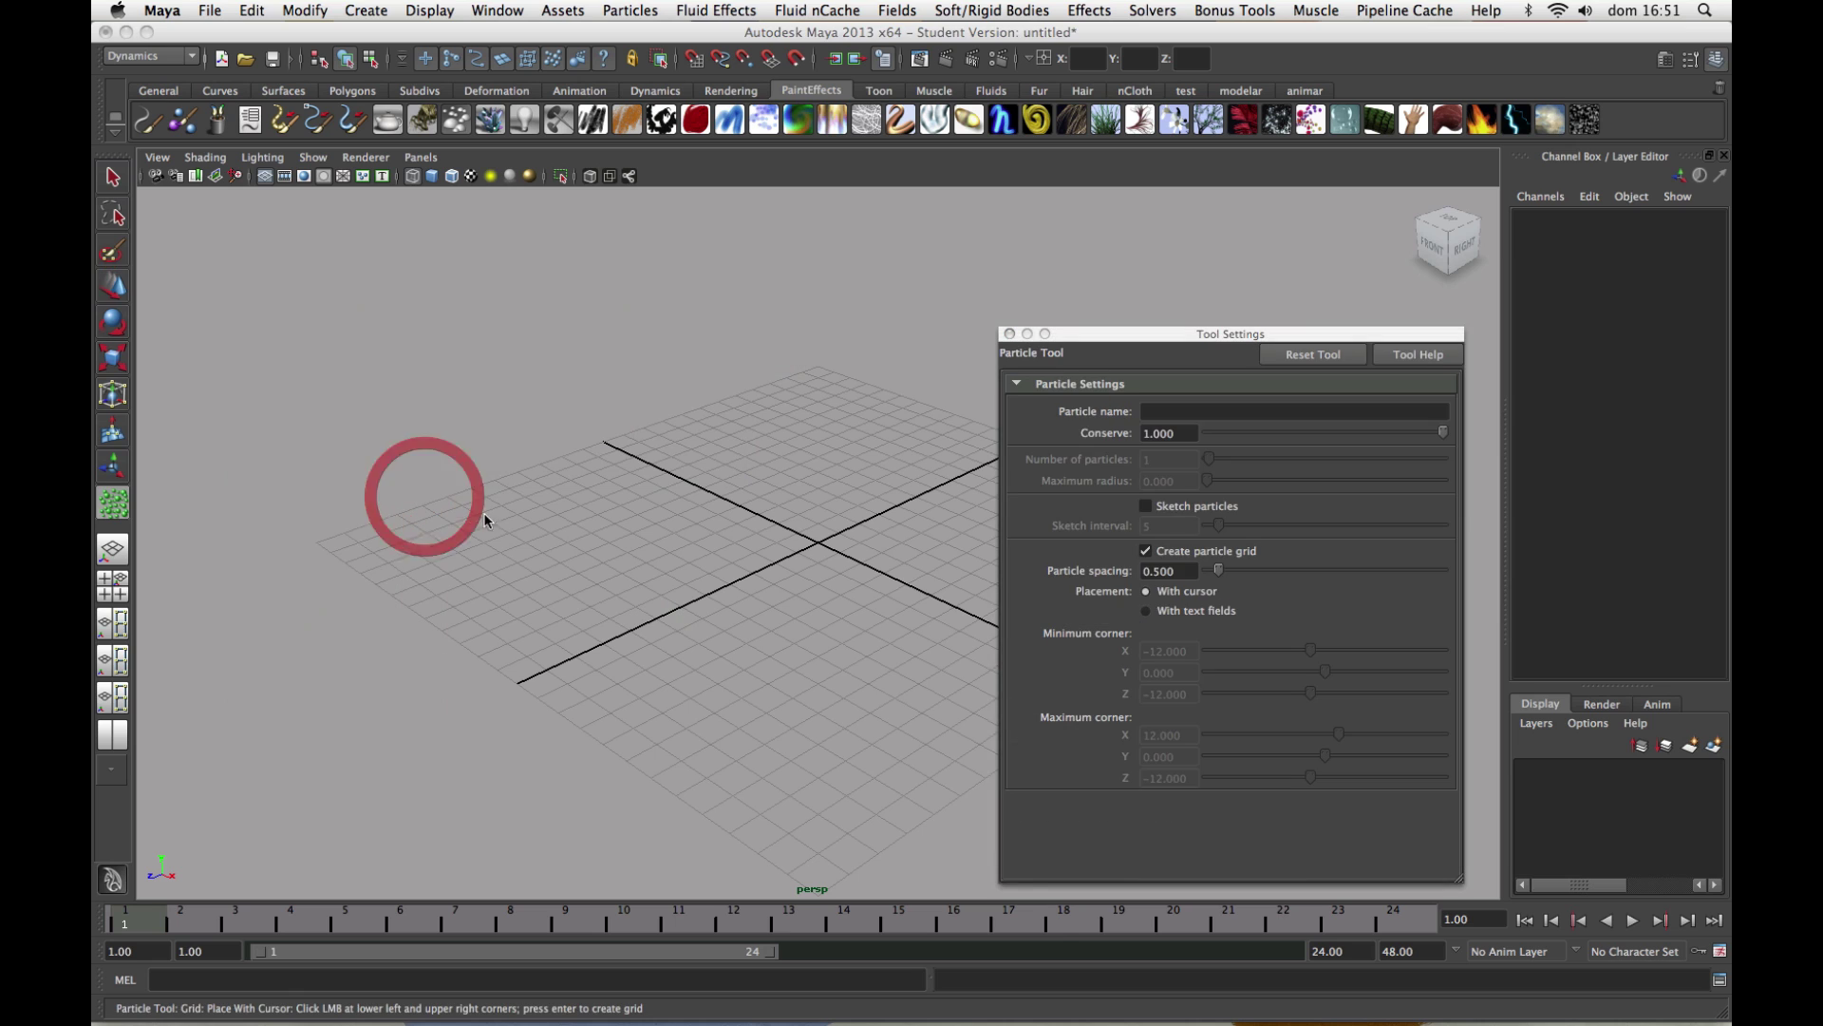
left_click(1309, 349)
left_click_drag(1305, 337, 1342, 283)
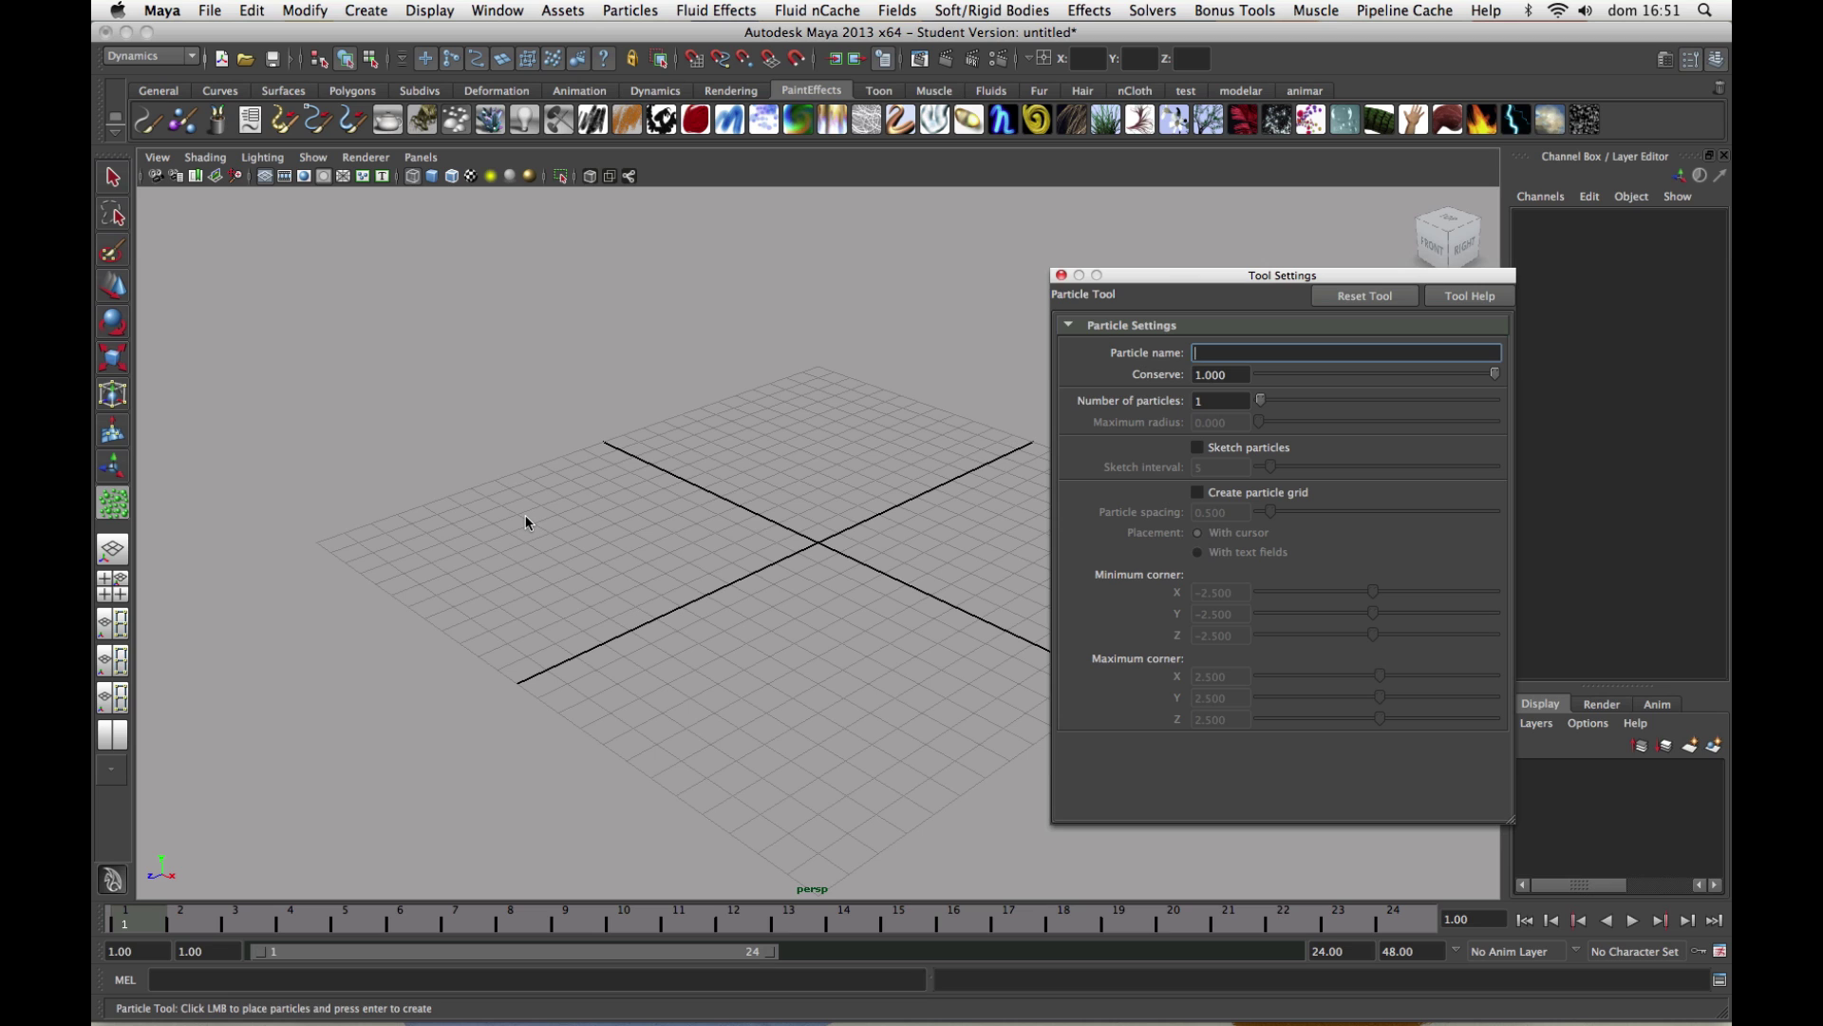
Place 14 single particles scattered across the grid and create the particle object from them.
left_click(411, 538)
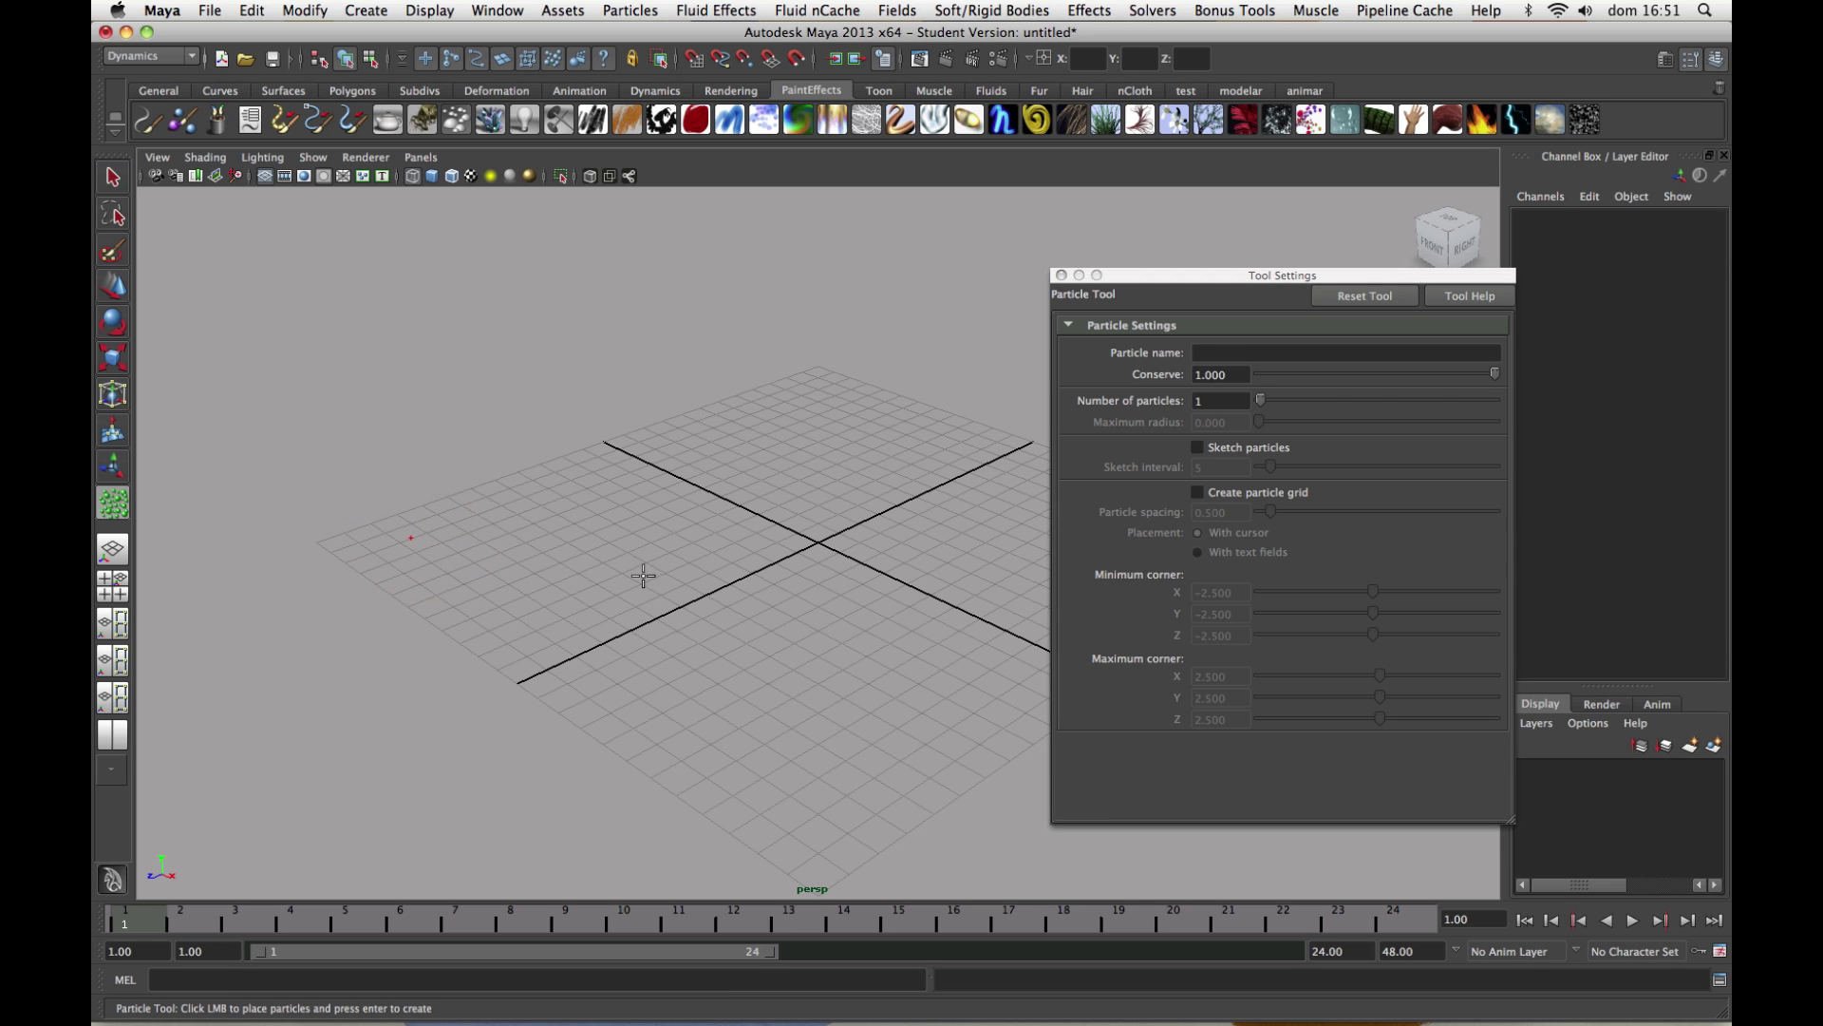
left_click(675, 453)
left_click(534, 602)
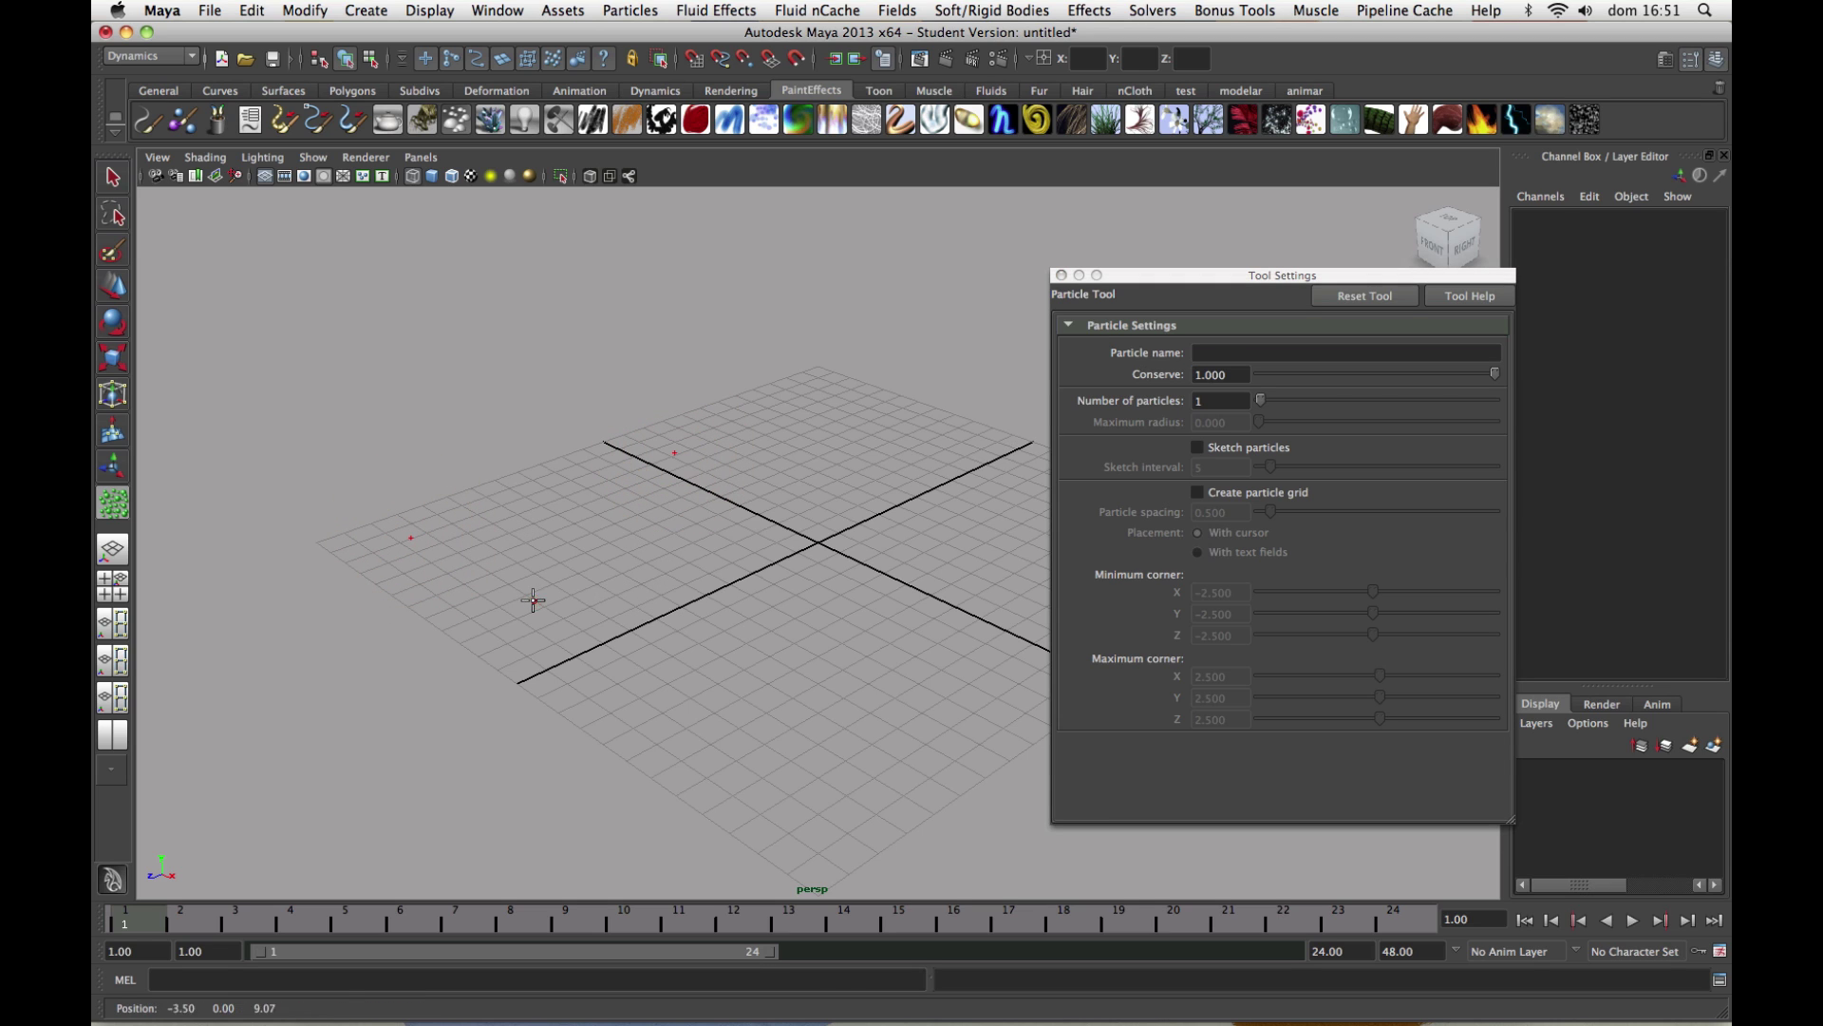
left_click(682, 575)
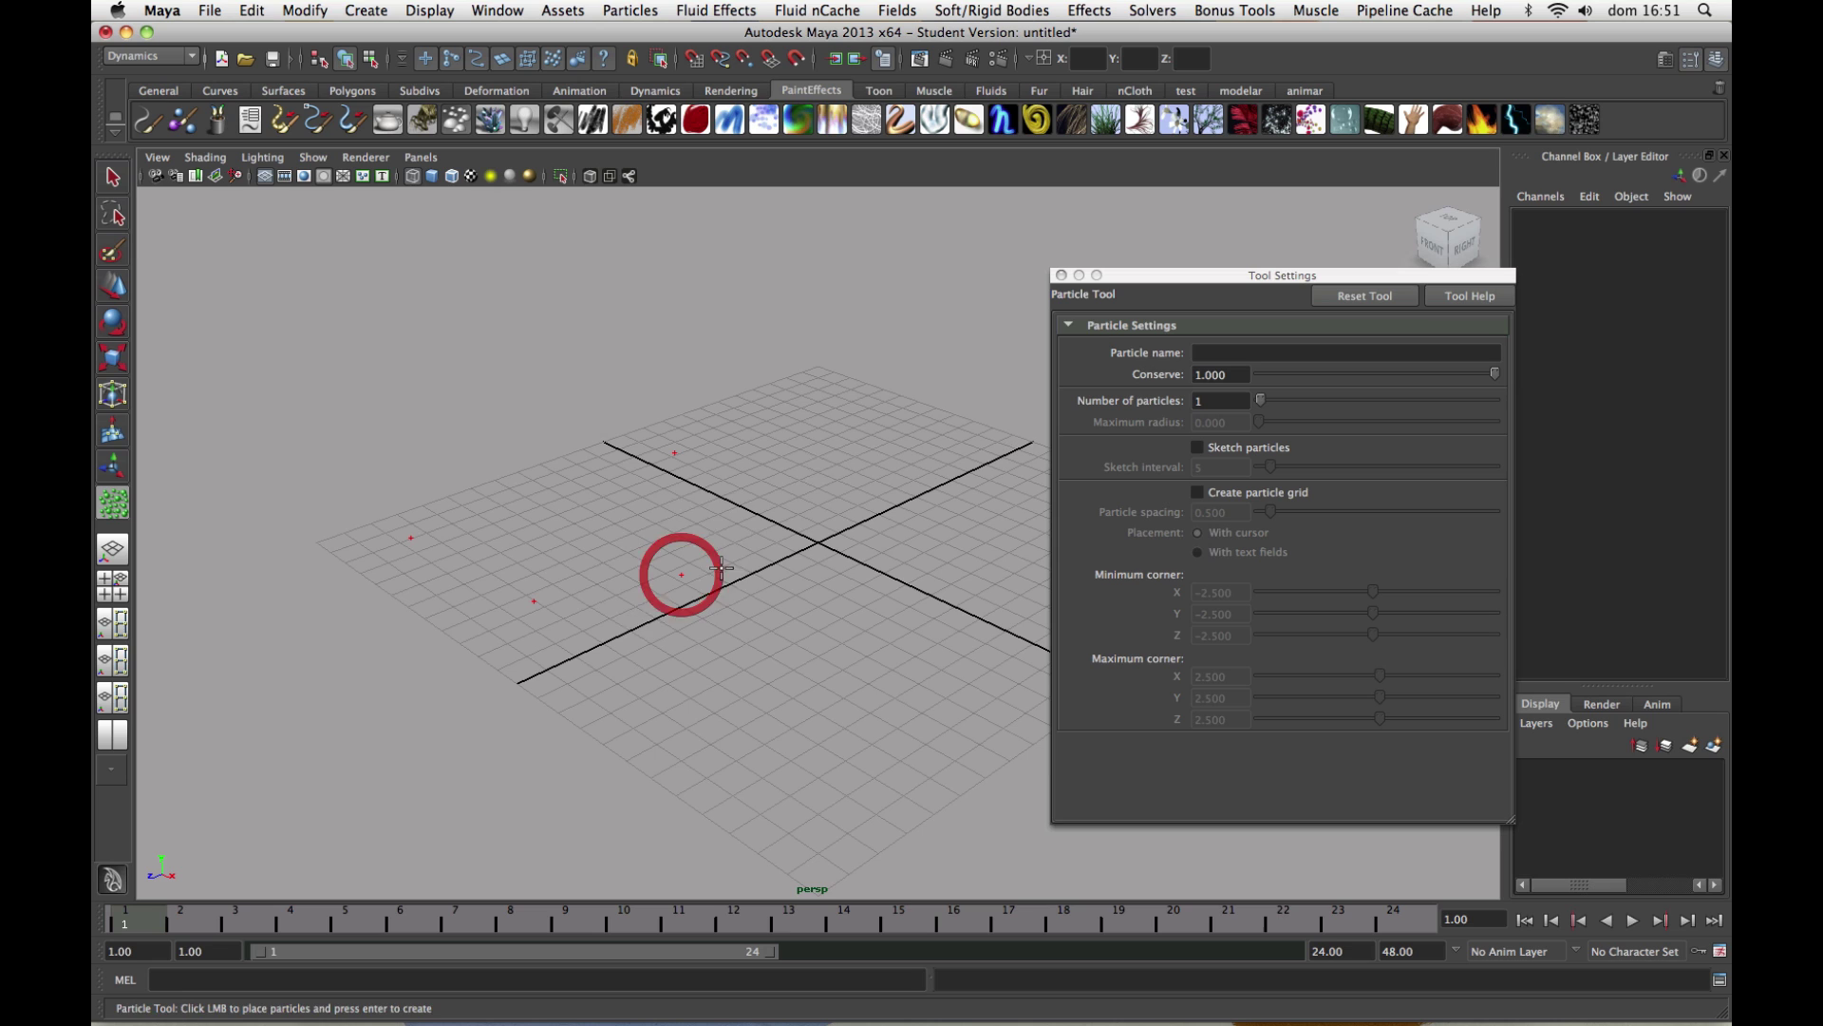
left_click(818, 457)
left_click(705, 491)
left_click(778, 421)
left_click(884, 419)
left_click(854, 482)
left_click(785, 548)
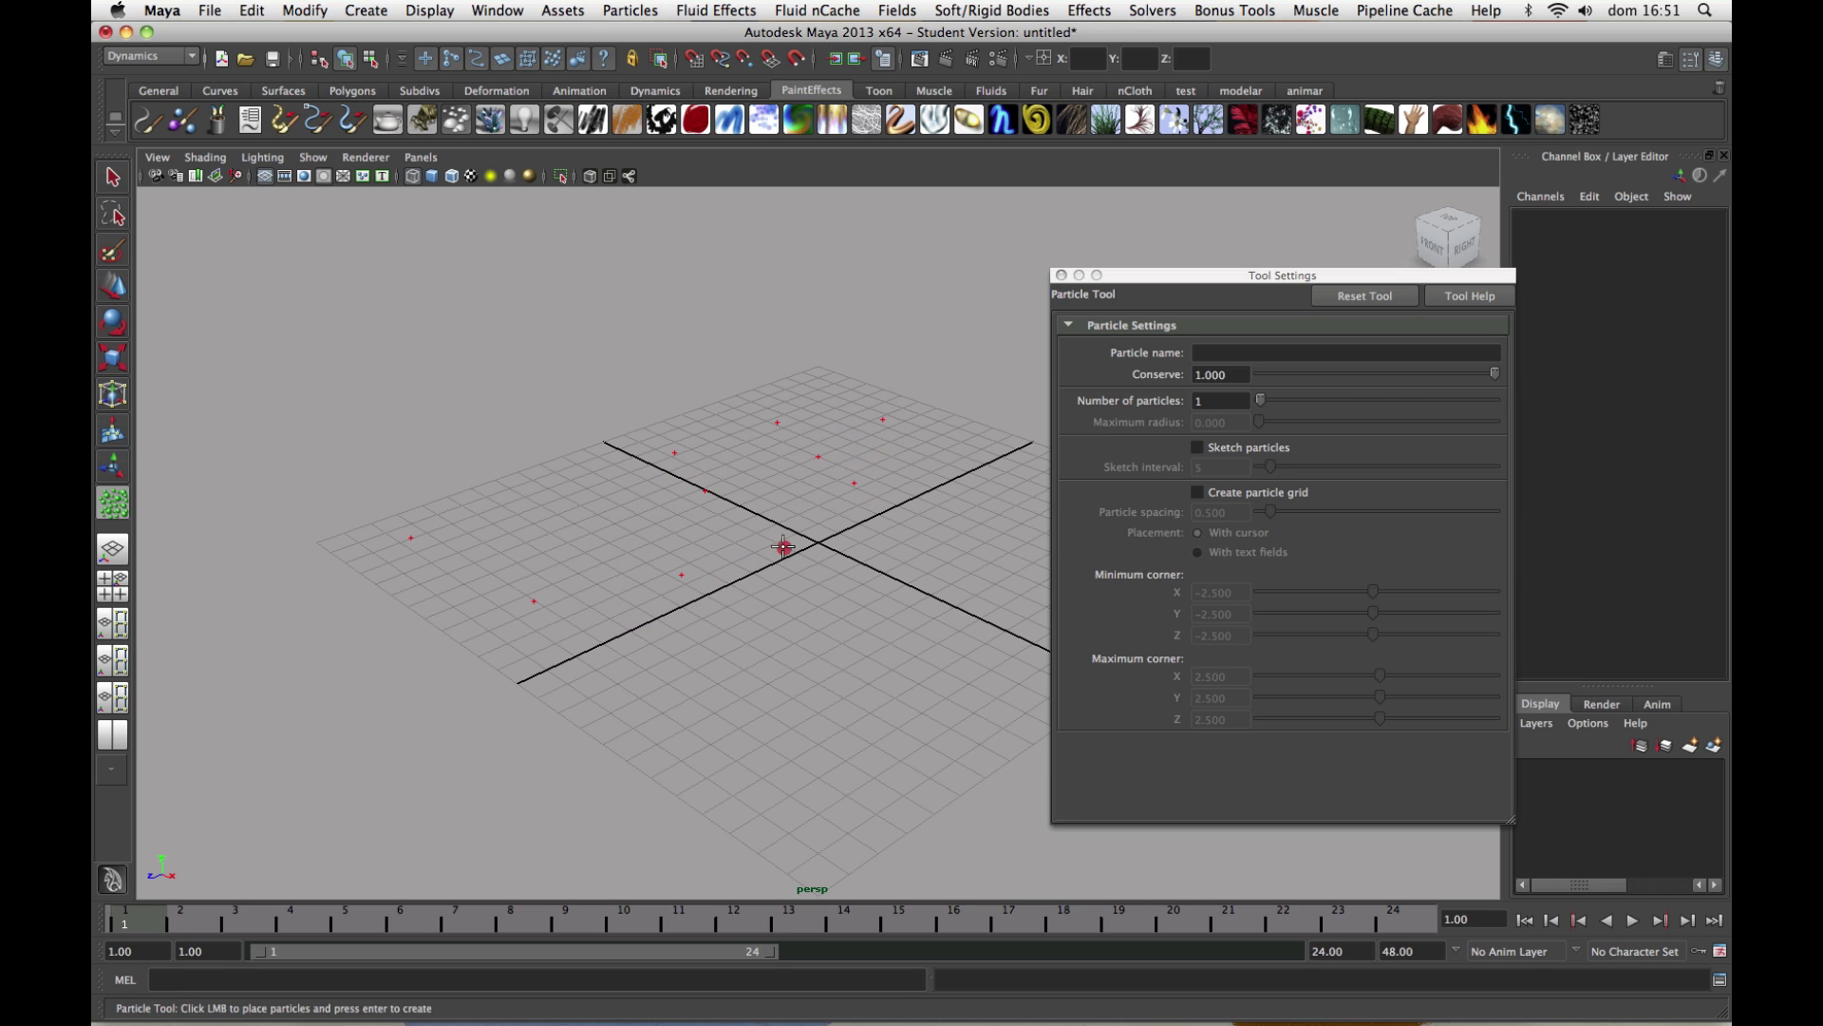
left_click(641, 523)
left_click(513, 500)
left_click(473, 583)
left_click(585, 578)
key("Return")
key("w")
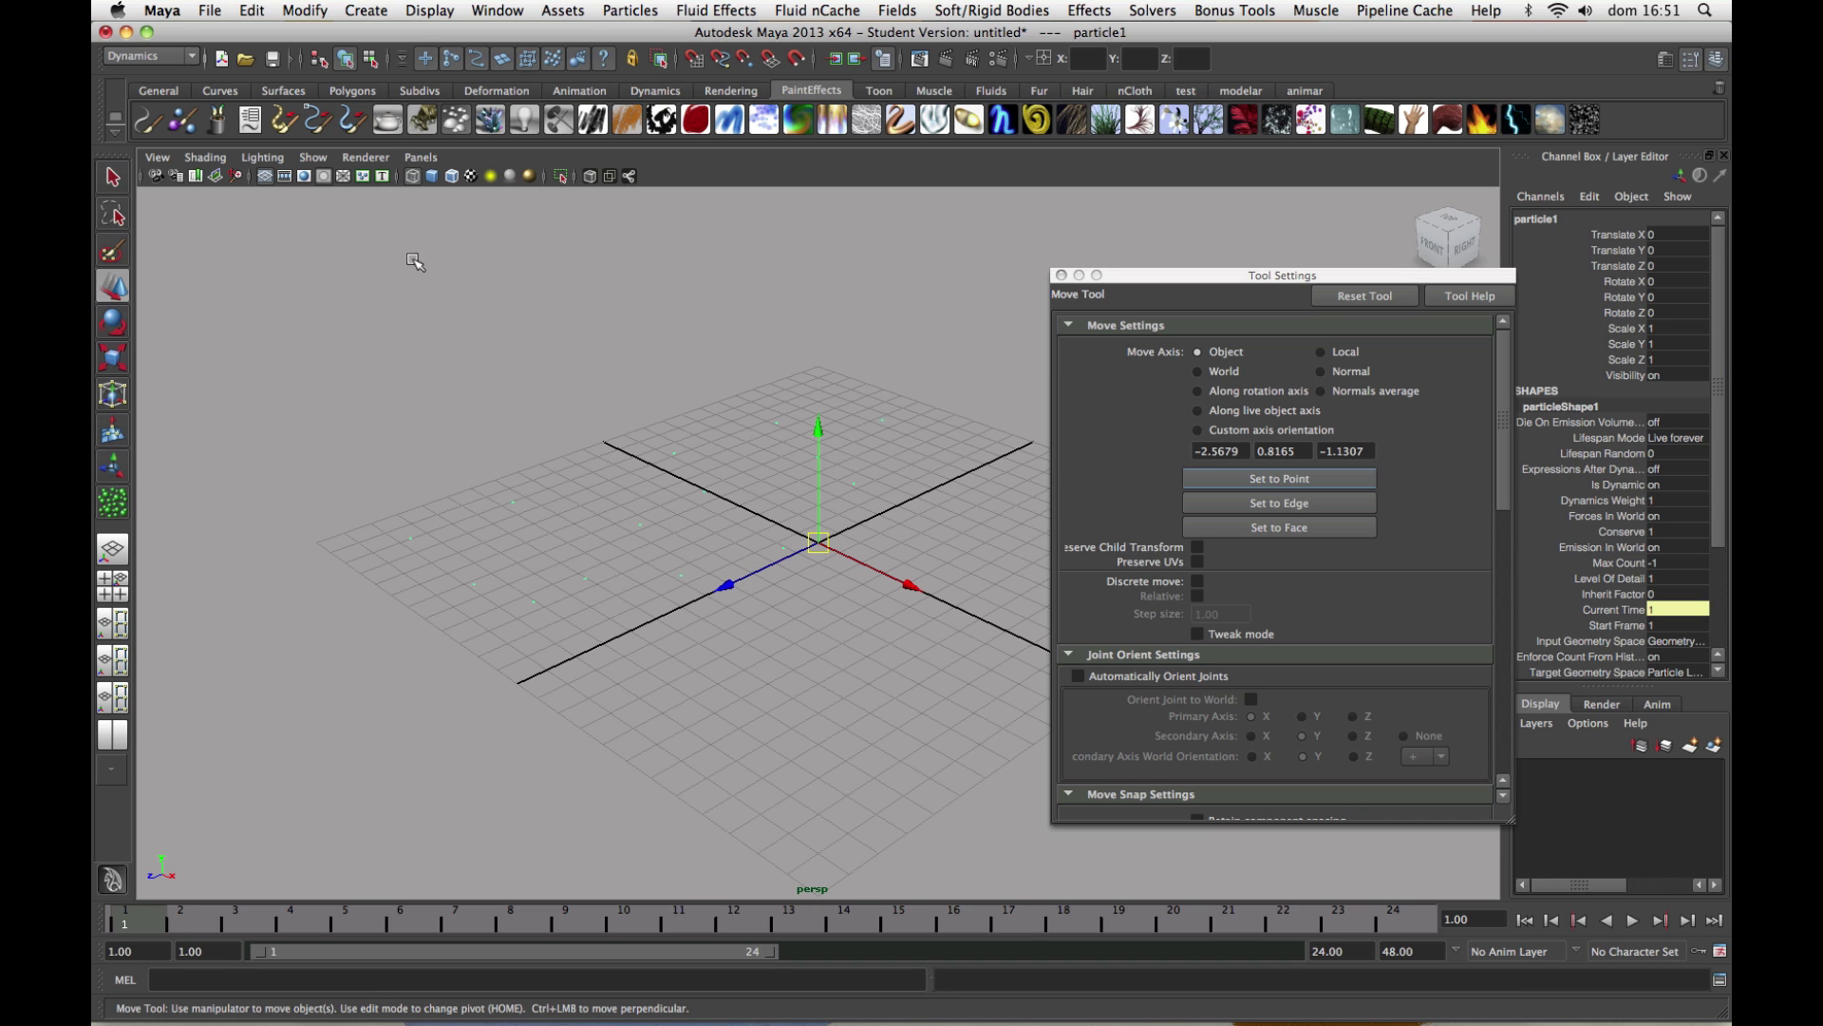
Hide the viewport grid, then select the particle object to check it and deselect it again.
left_click(529, 399)
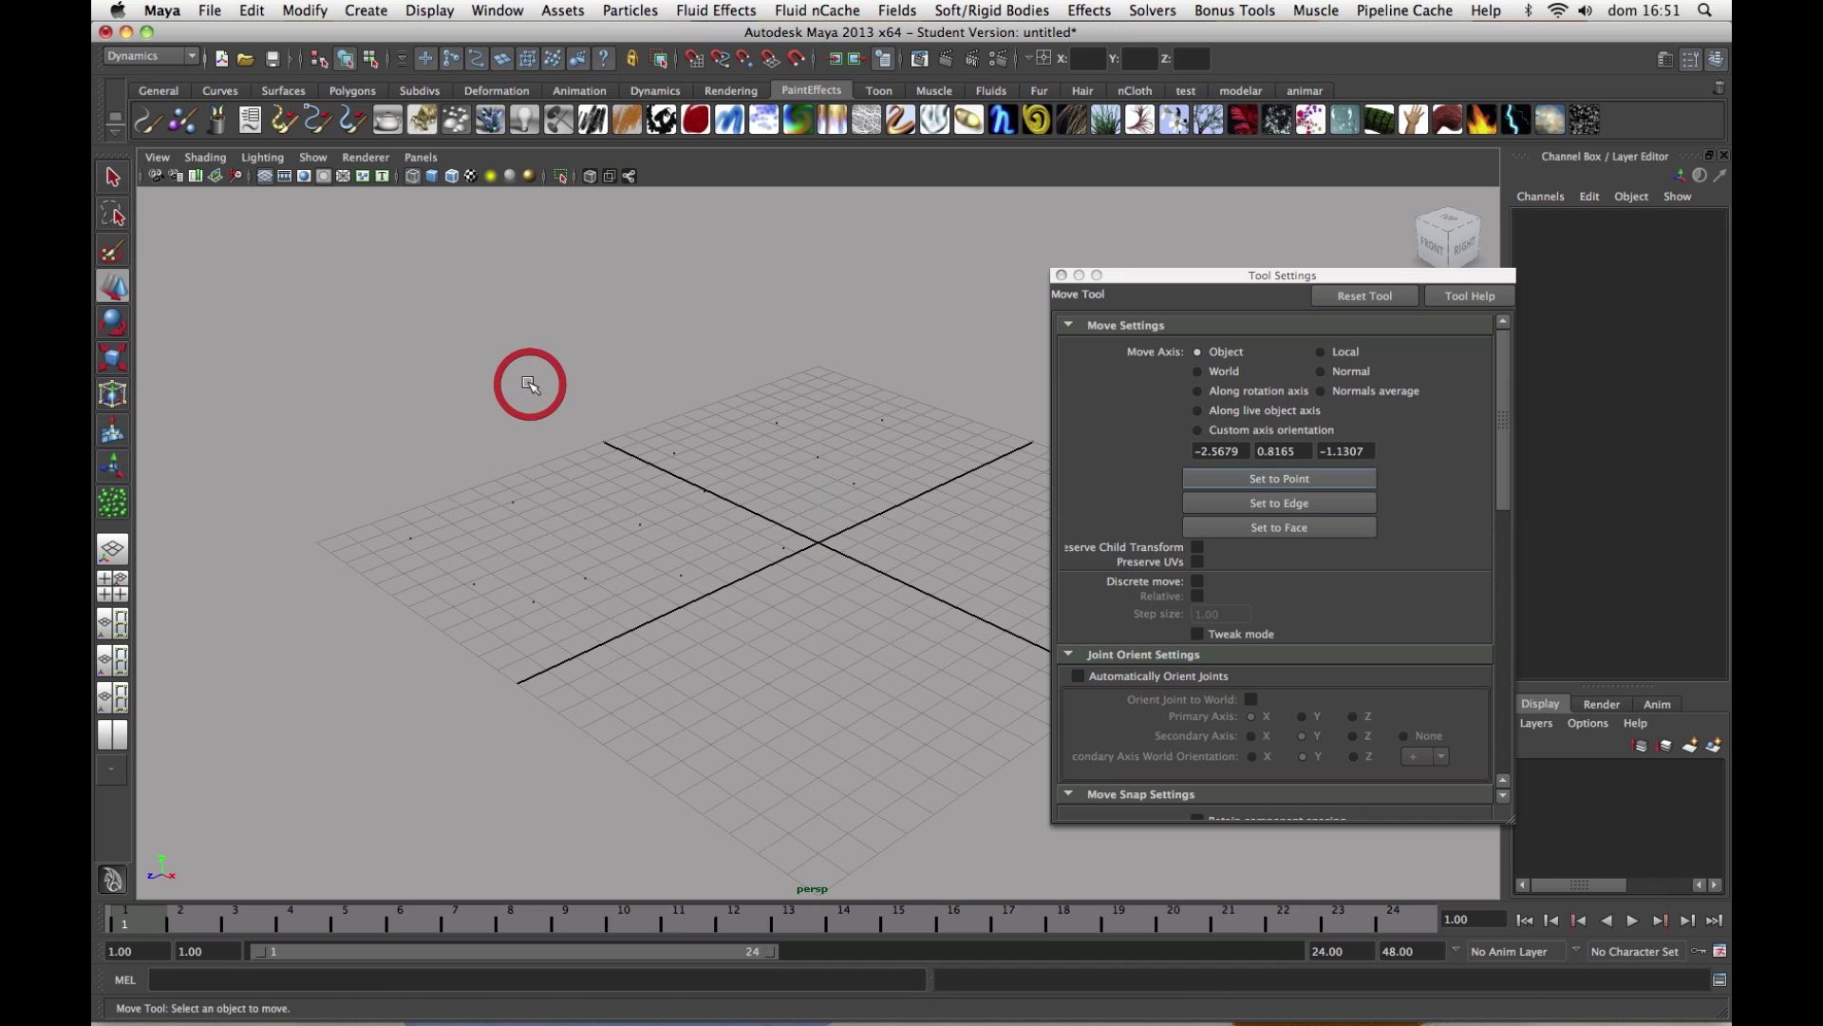
key("space")
left_click(411, 316)
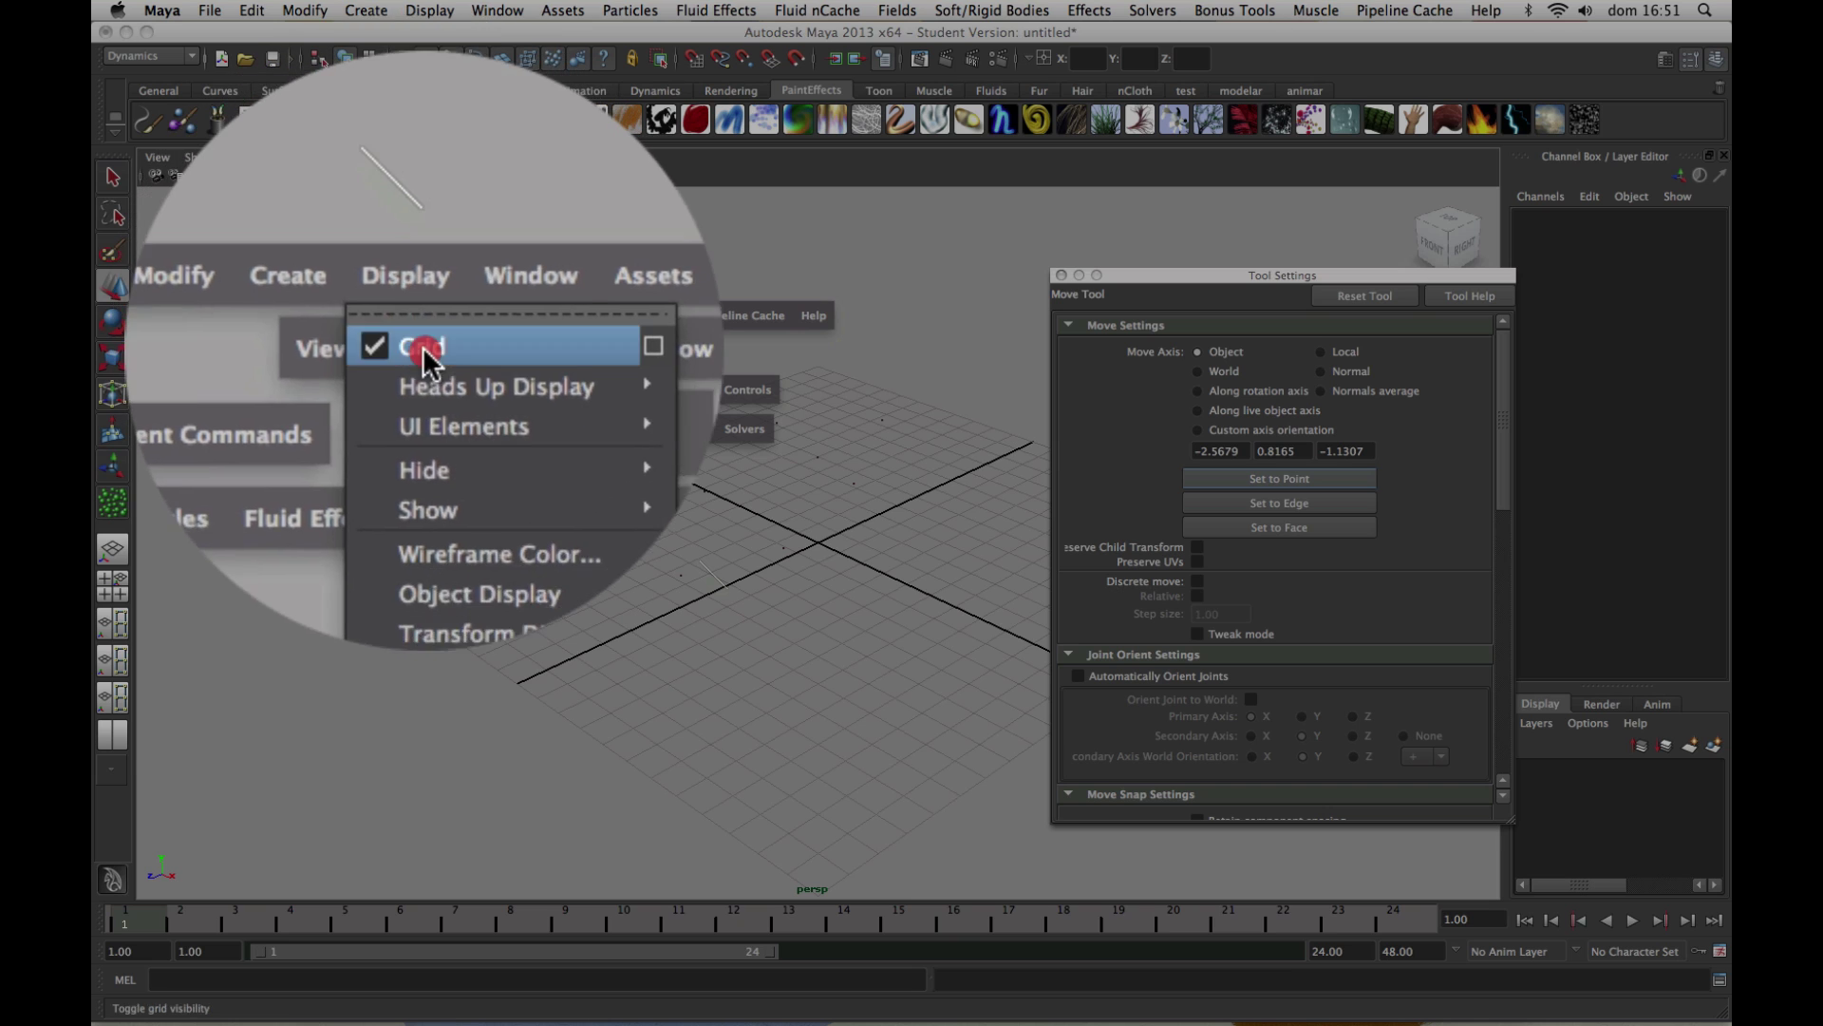
left_click(425, 352)
left_click(724, 605)
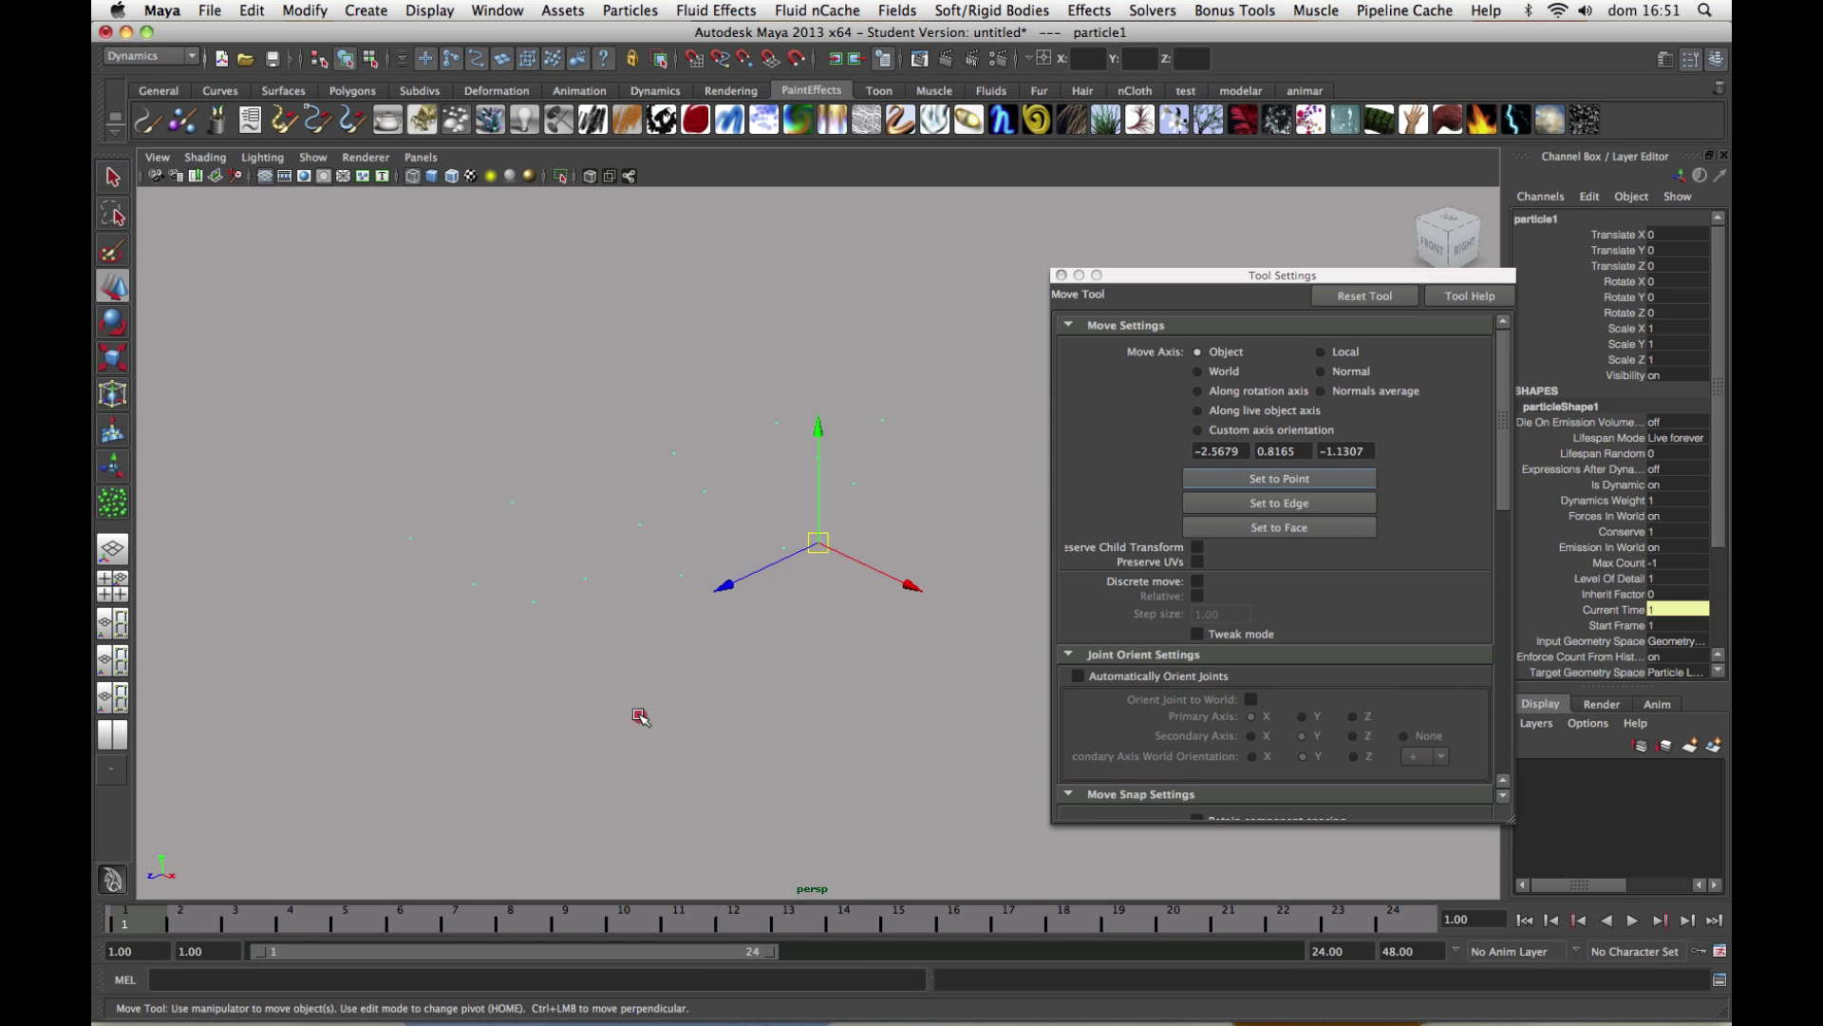
left_click(640, 716)
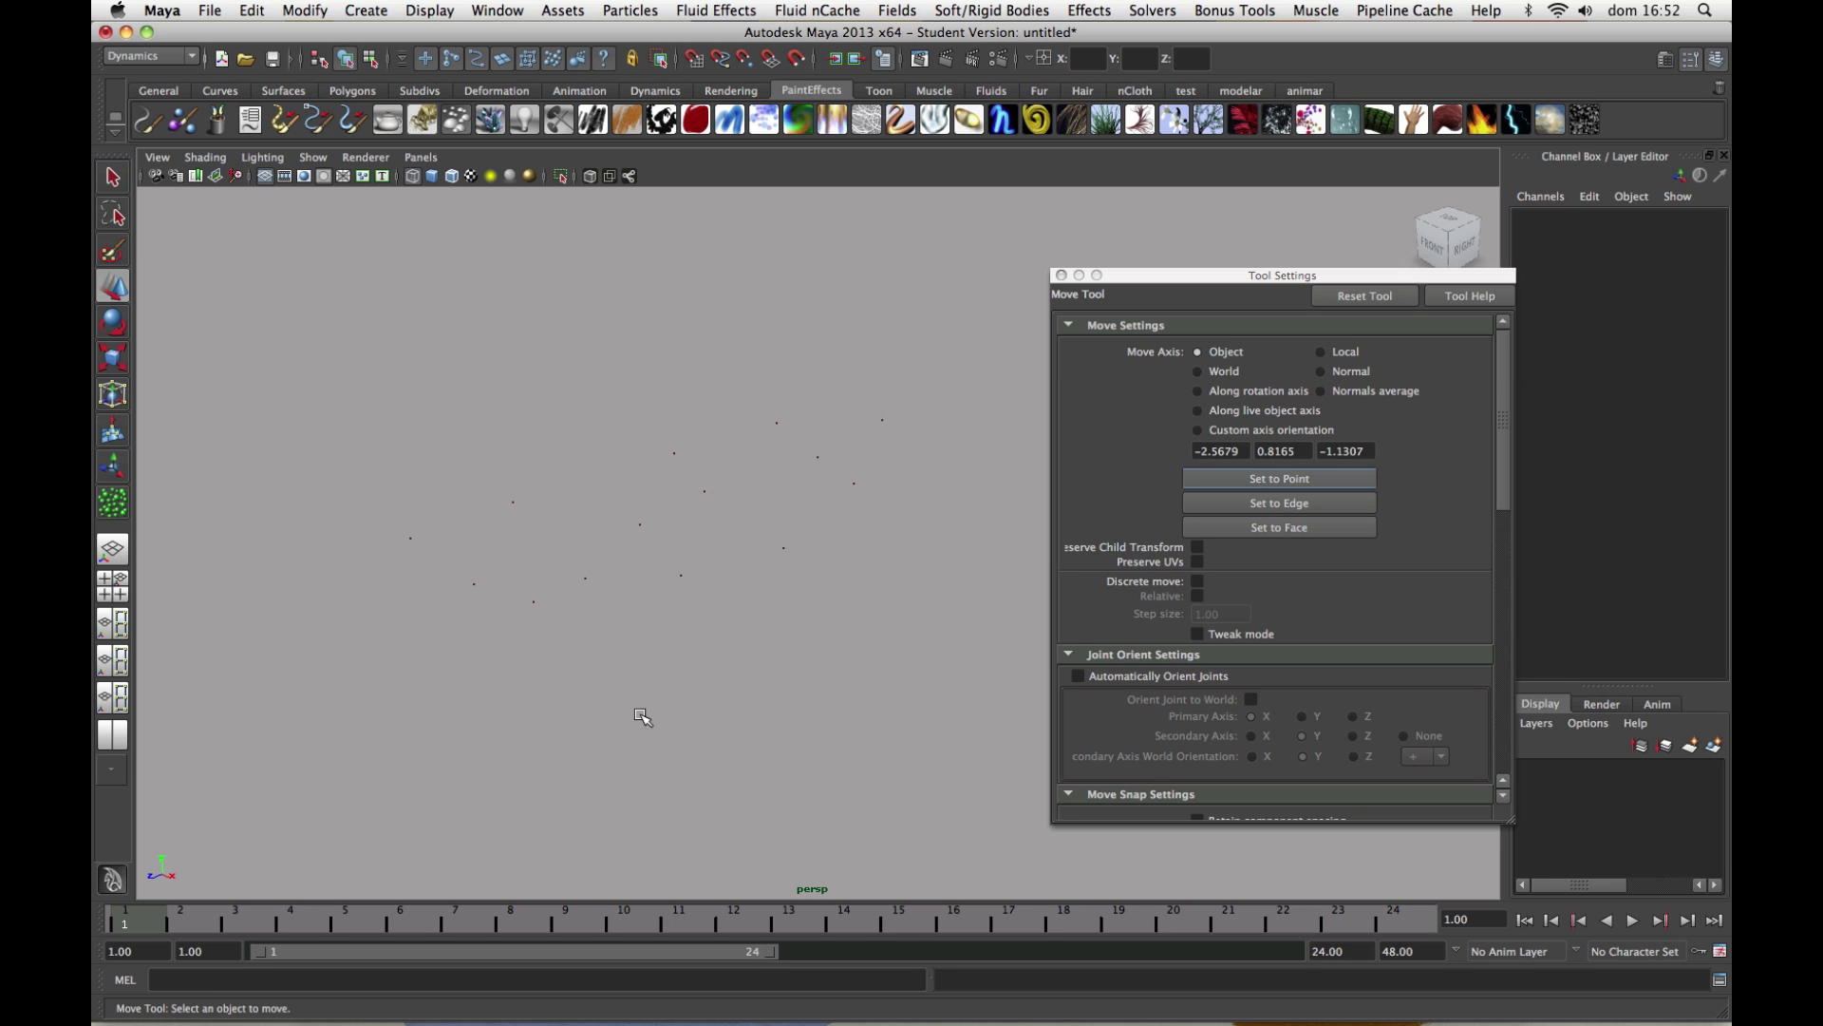
Delete the individually placed particles and close the tool settings.
left_click_drag(630, 433, 836, 733)
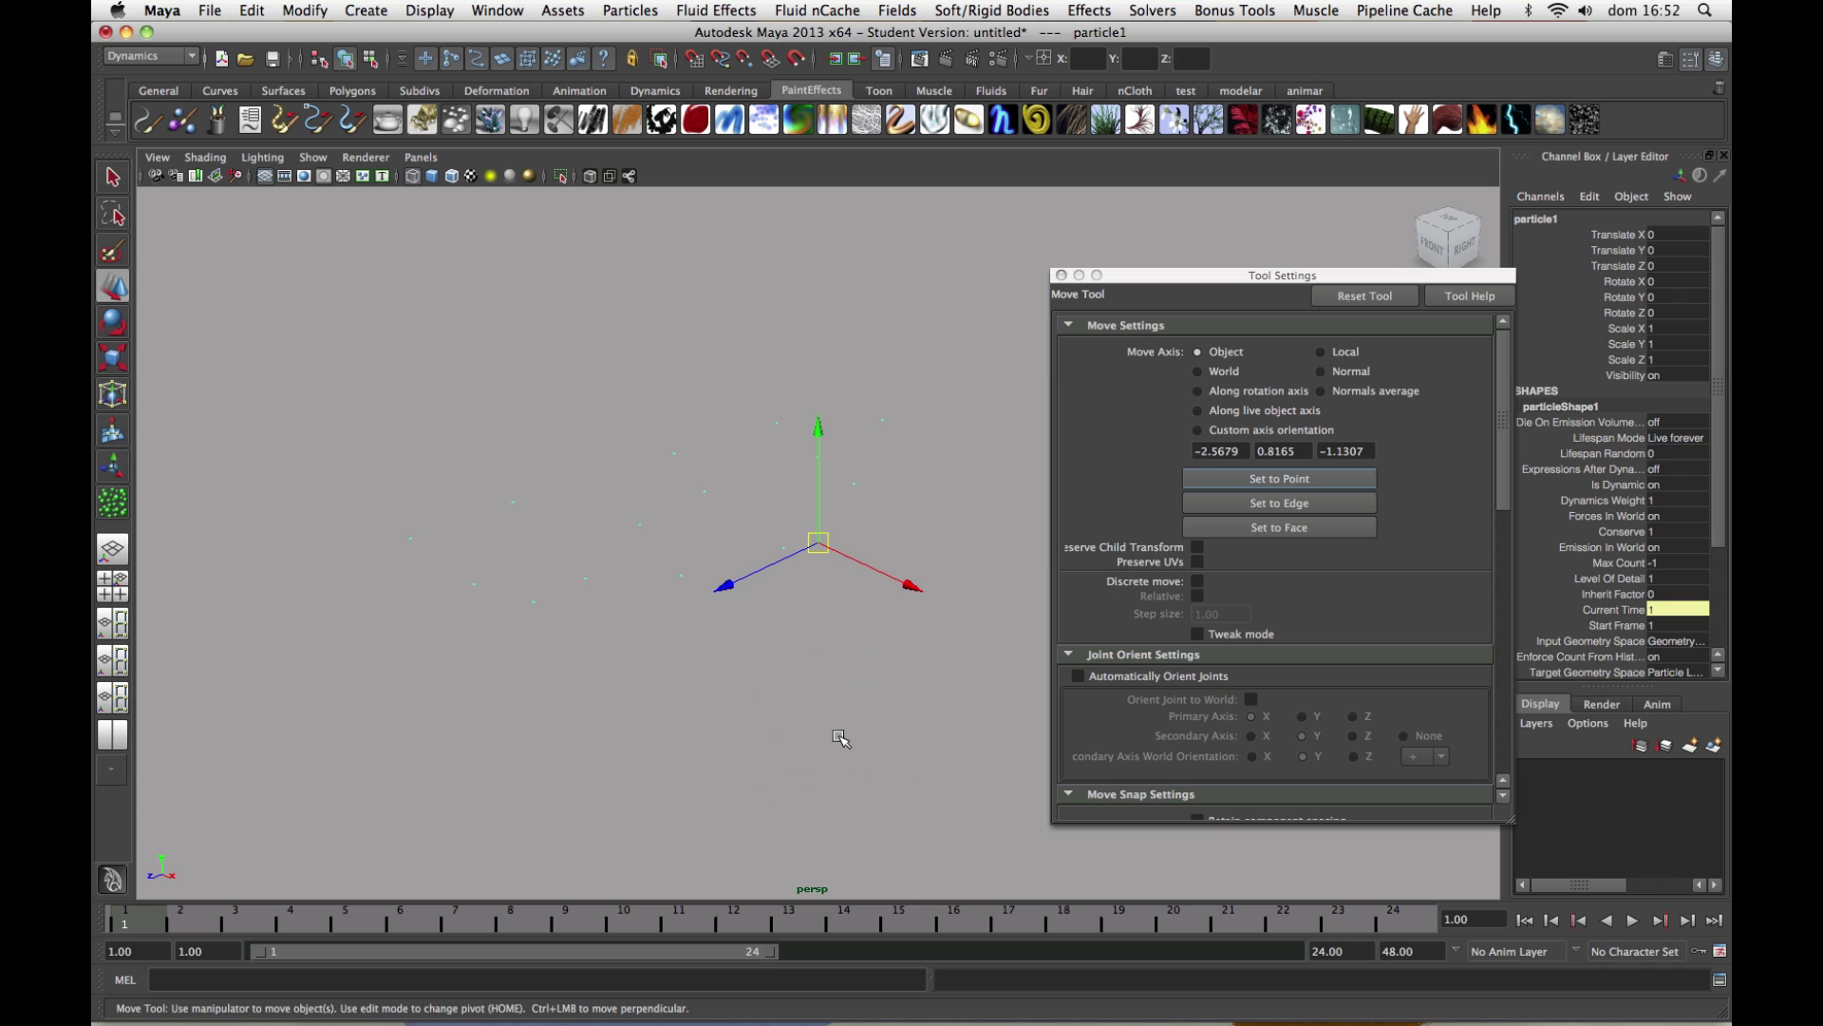
left_click(840, 738)
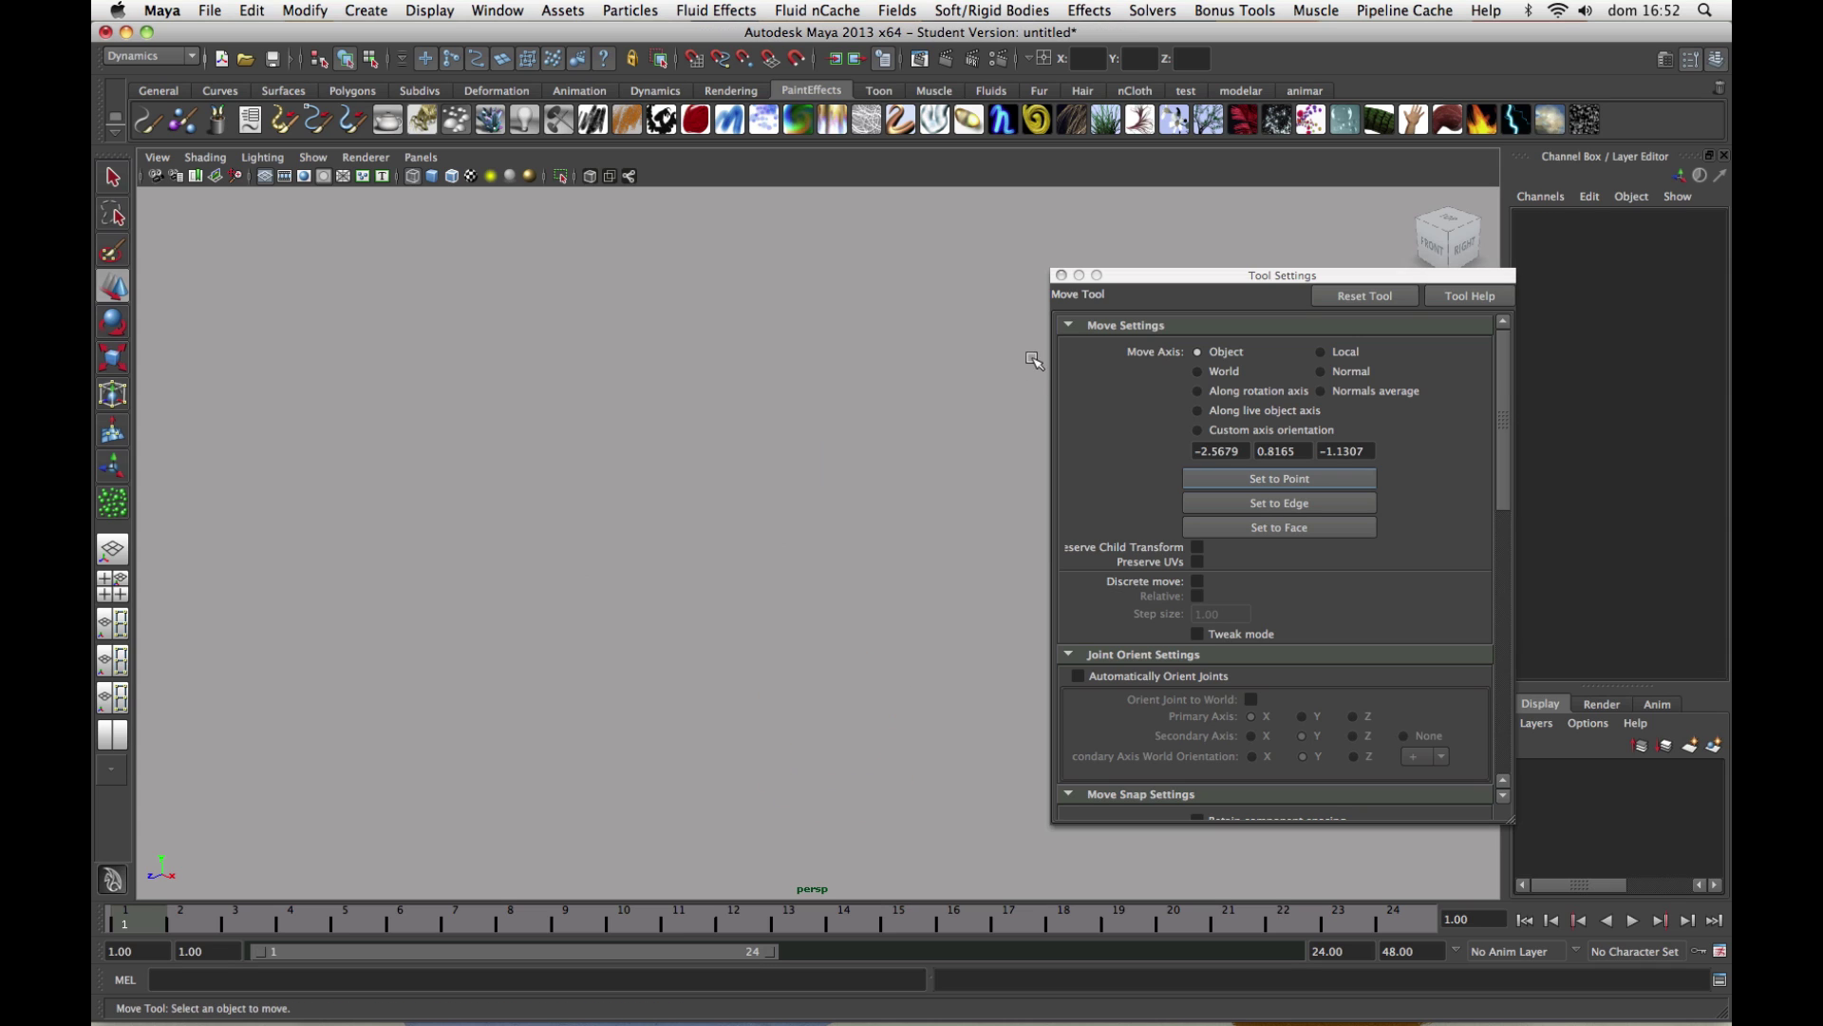
left_click(1061, 275)
Activate the Particle Tool with its settings open and enable sketching of particles.
key("space")
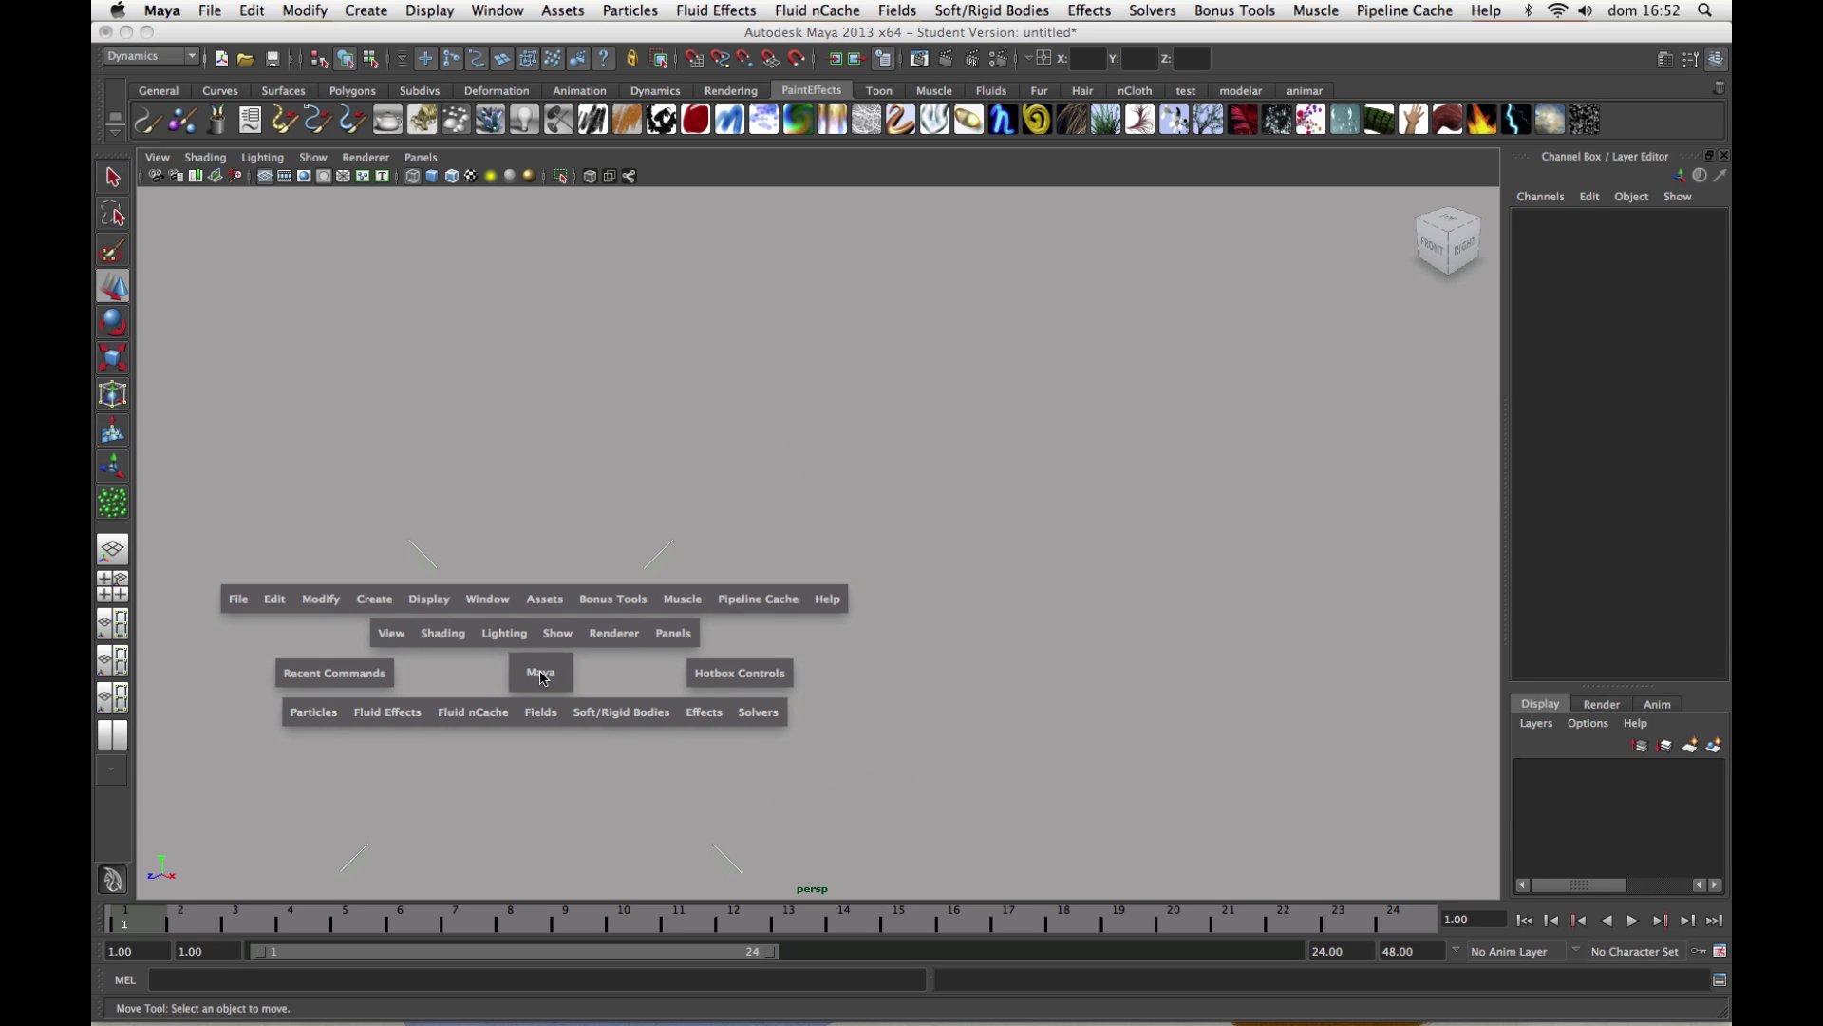
left_click(321, 713)
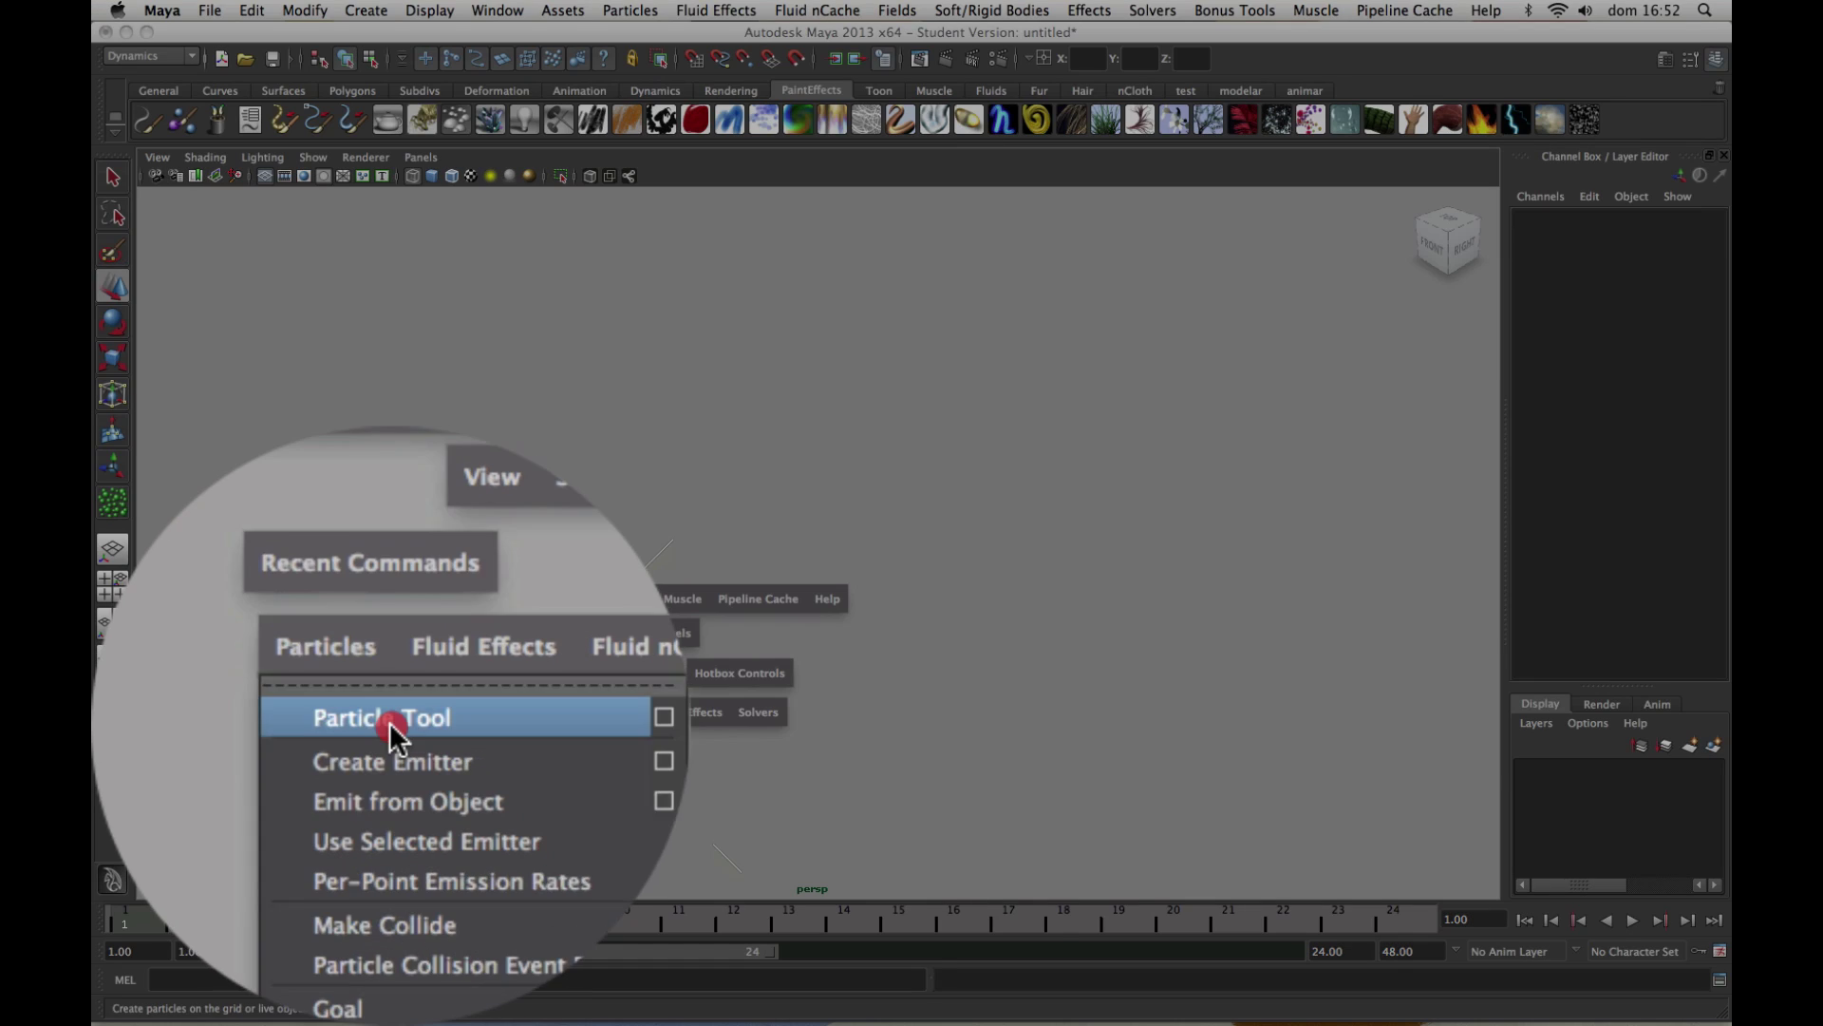
left_click(464, 722)
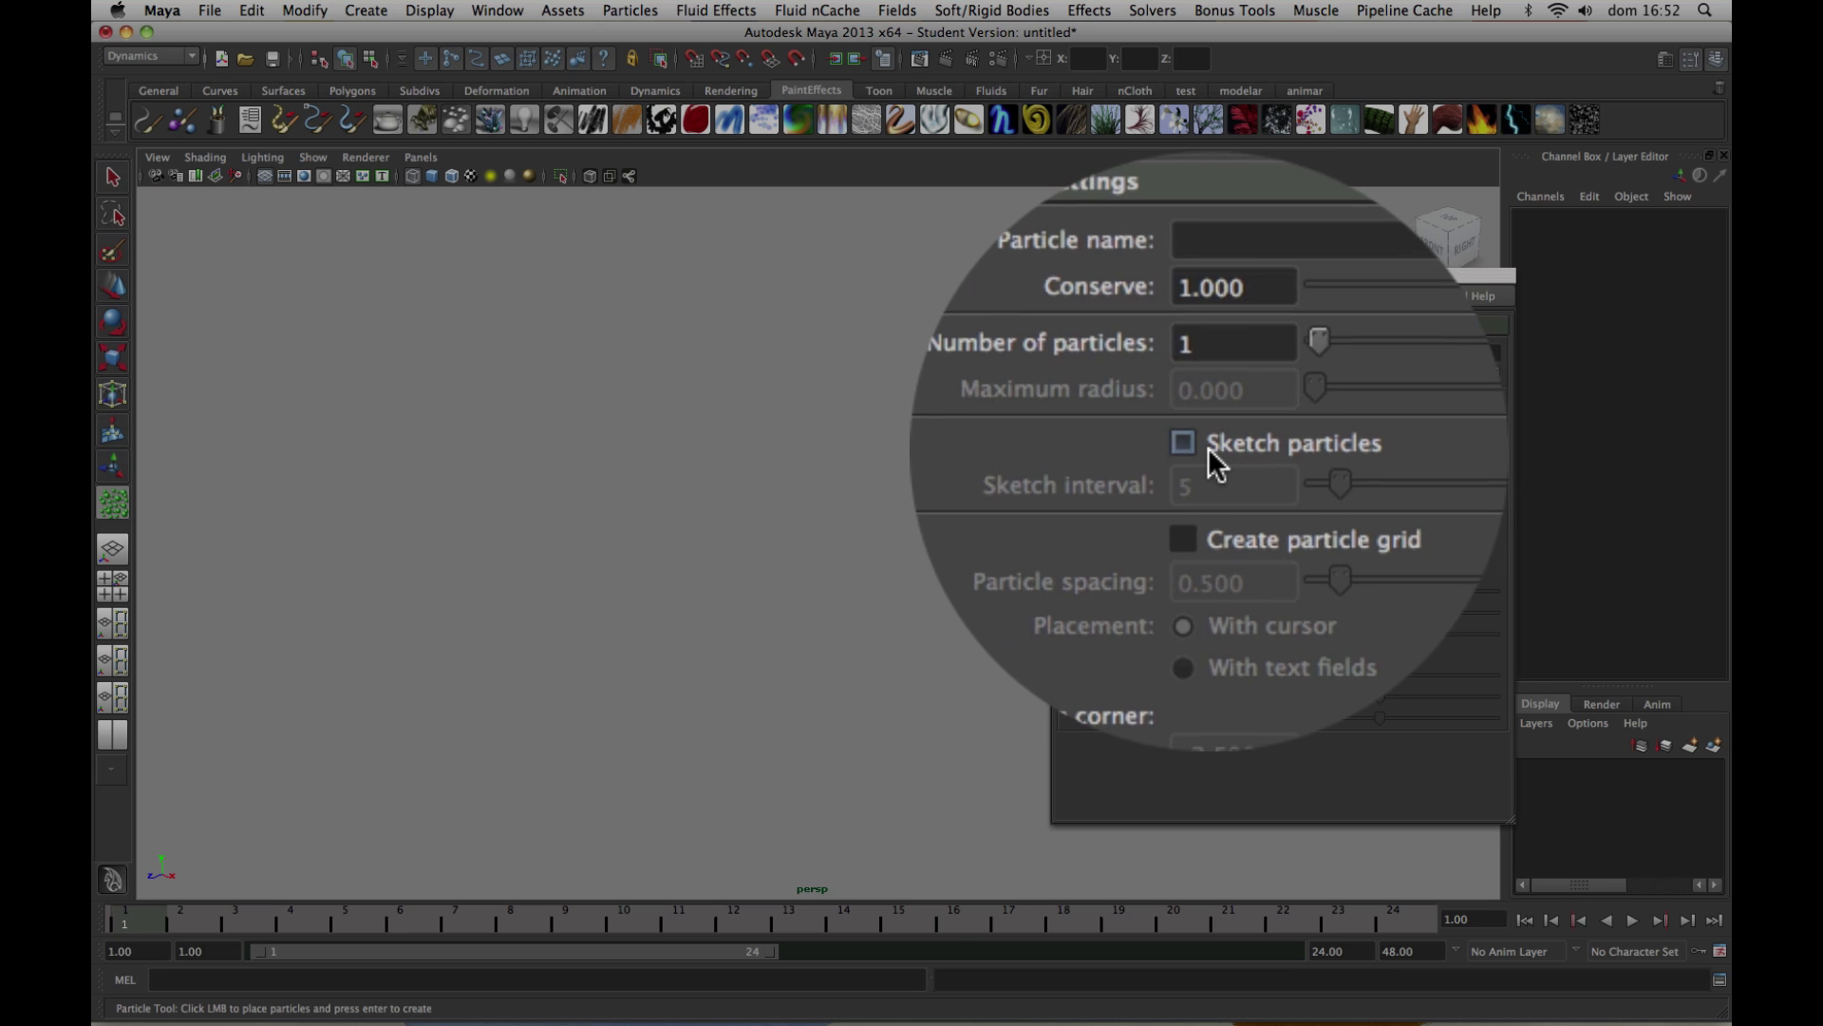
left_click(1277, 448)
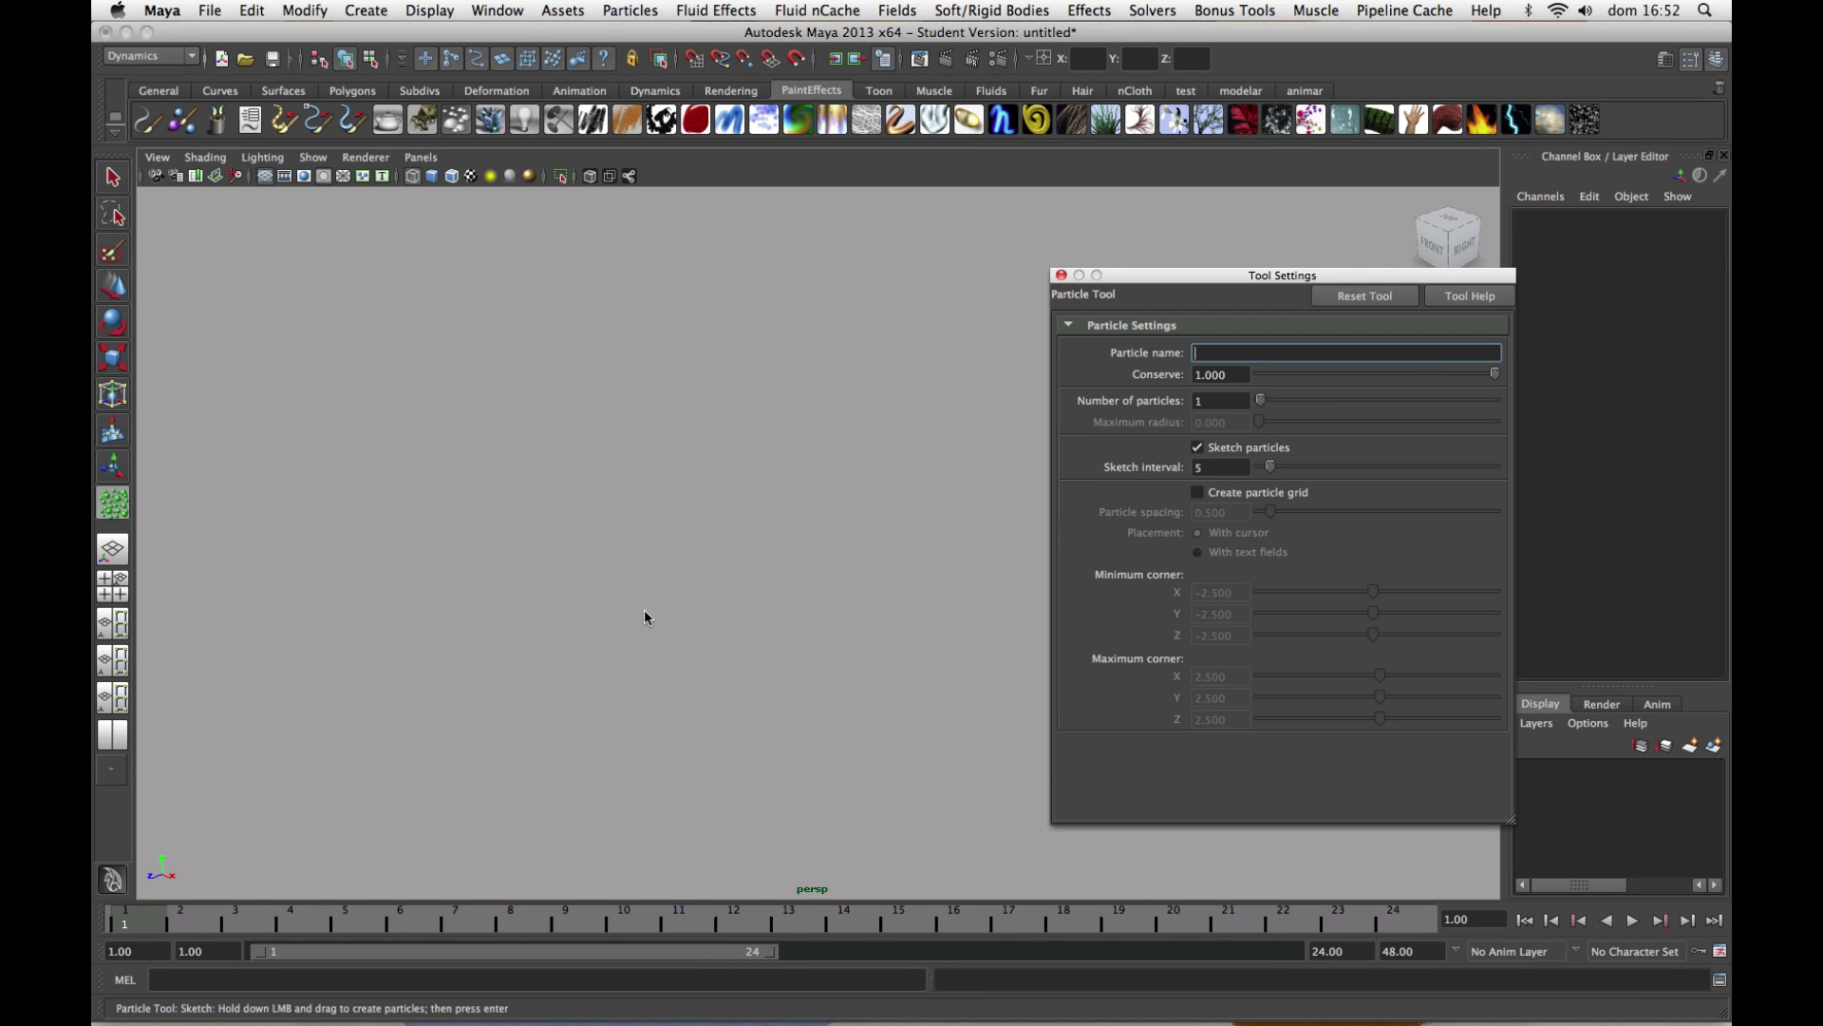
Switch to the four-view layout, sketch a dense, wide band of particles in the top view and create the particle object.
left_click(112, 585)
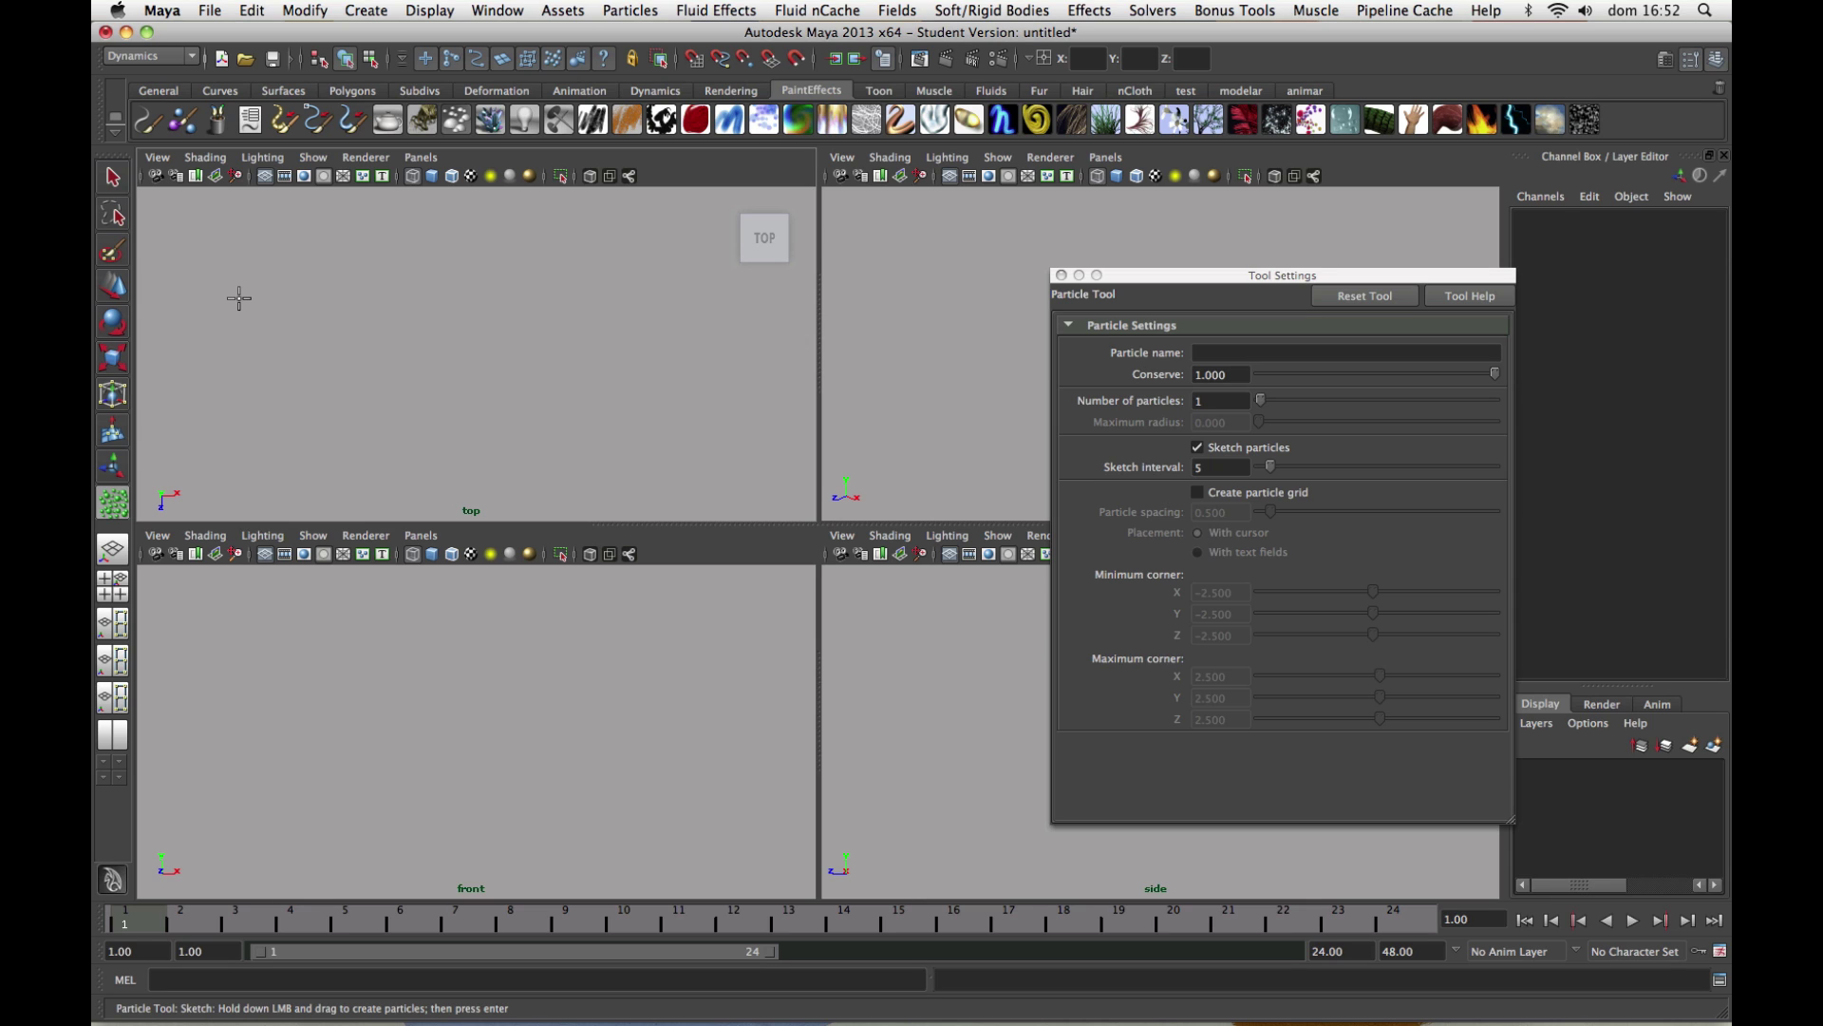
mouse_move(228, 296)
left_mouse_down()
mouse_move(322, 322)
mouse_move(509, 293)
mouse_move(623, 317)
mouse_move(345, 321)
mouse_move(386, 374)
mouse_move(647, 379)
mouse_move(337, 399)
mouse_move(593, 306)
left_mouse_up()
mouse_move(635, 313)
left_mouse_down()
mouse_move(522, 351)
mouse_move(257, 273)
mouse_move(639, 359)
mouse_move(437, 382)
mouse_move(365, 336)
mouse_move(479, 278)
mouse_move(630, 369)
mouse_move(602, 430)
mouse_move(618, 378)
mouse_move(181, 350)
mouse_move(297, 285)
mouse_move(613, 251)
mouse_move(395, 319)
mouse_move(692, 396)
mouse_move(471, 394)
left_mouse_up()
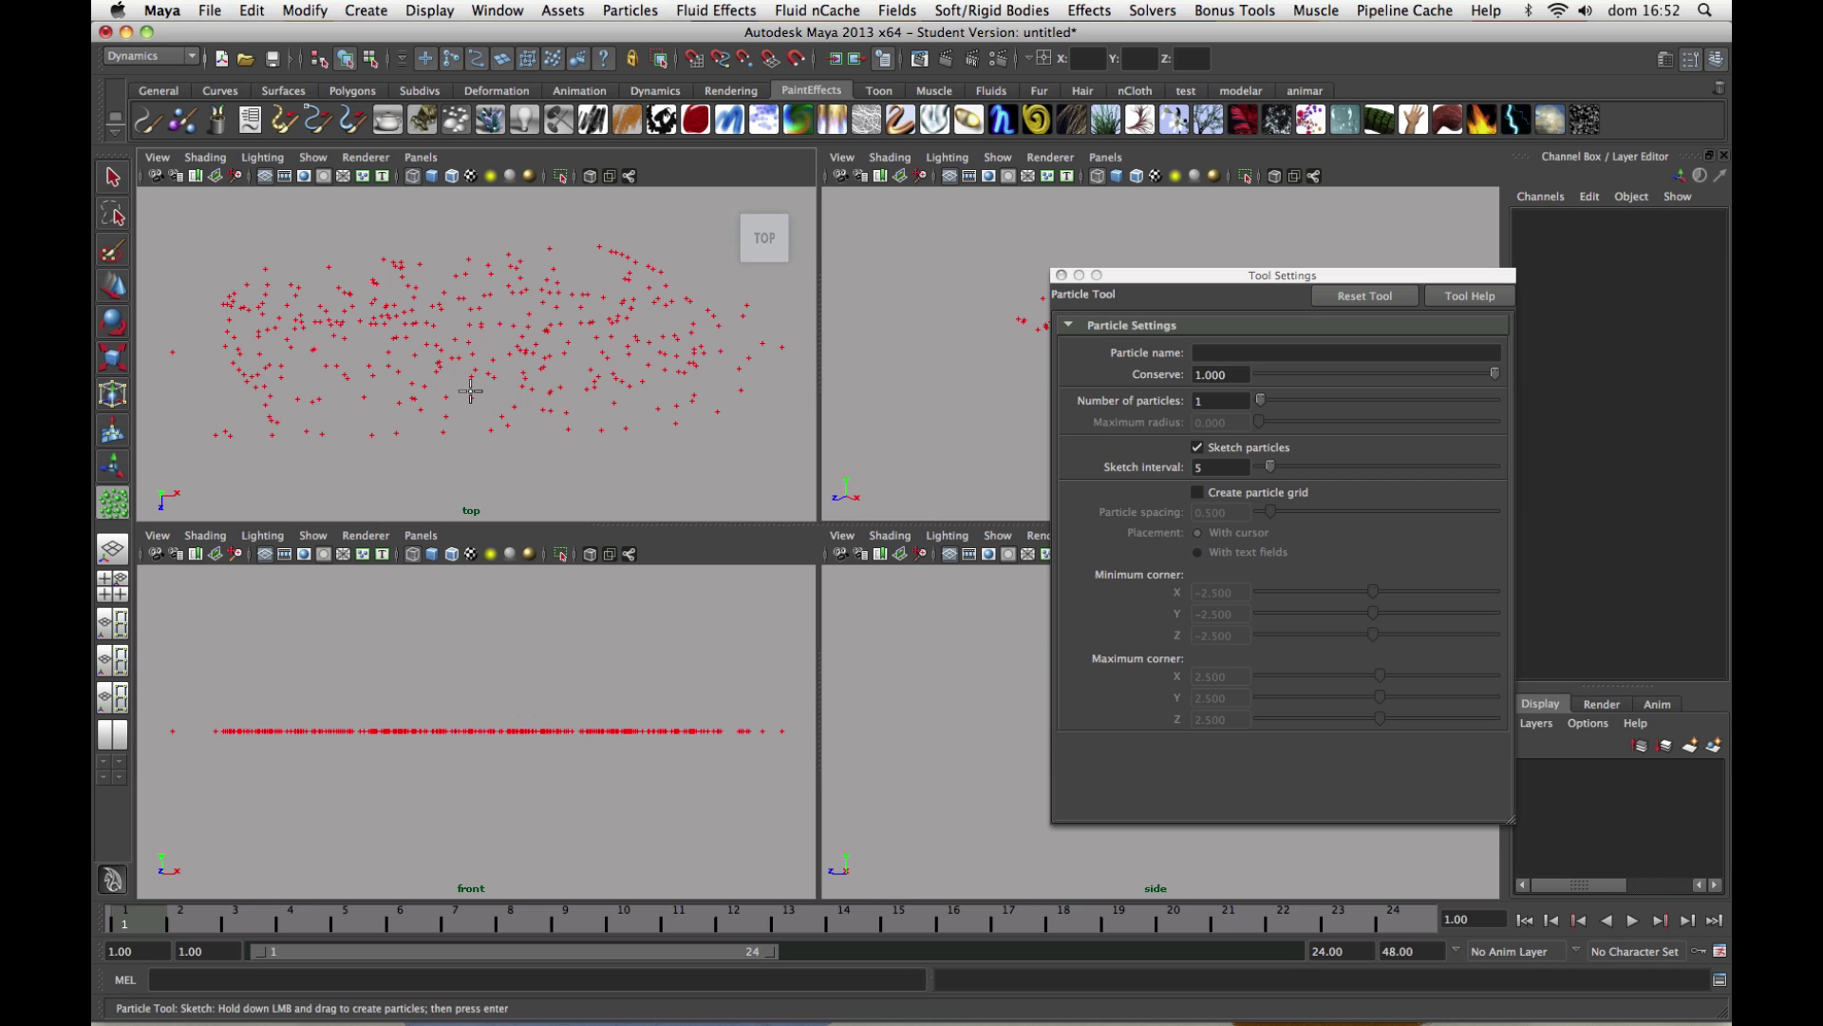
key("Return")
key("w")
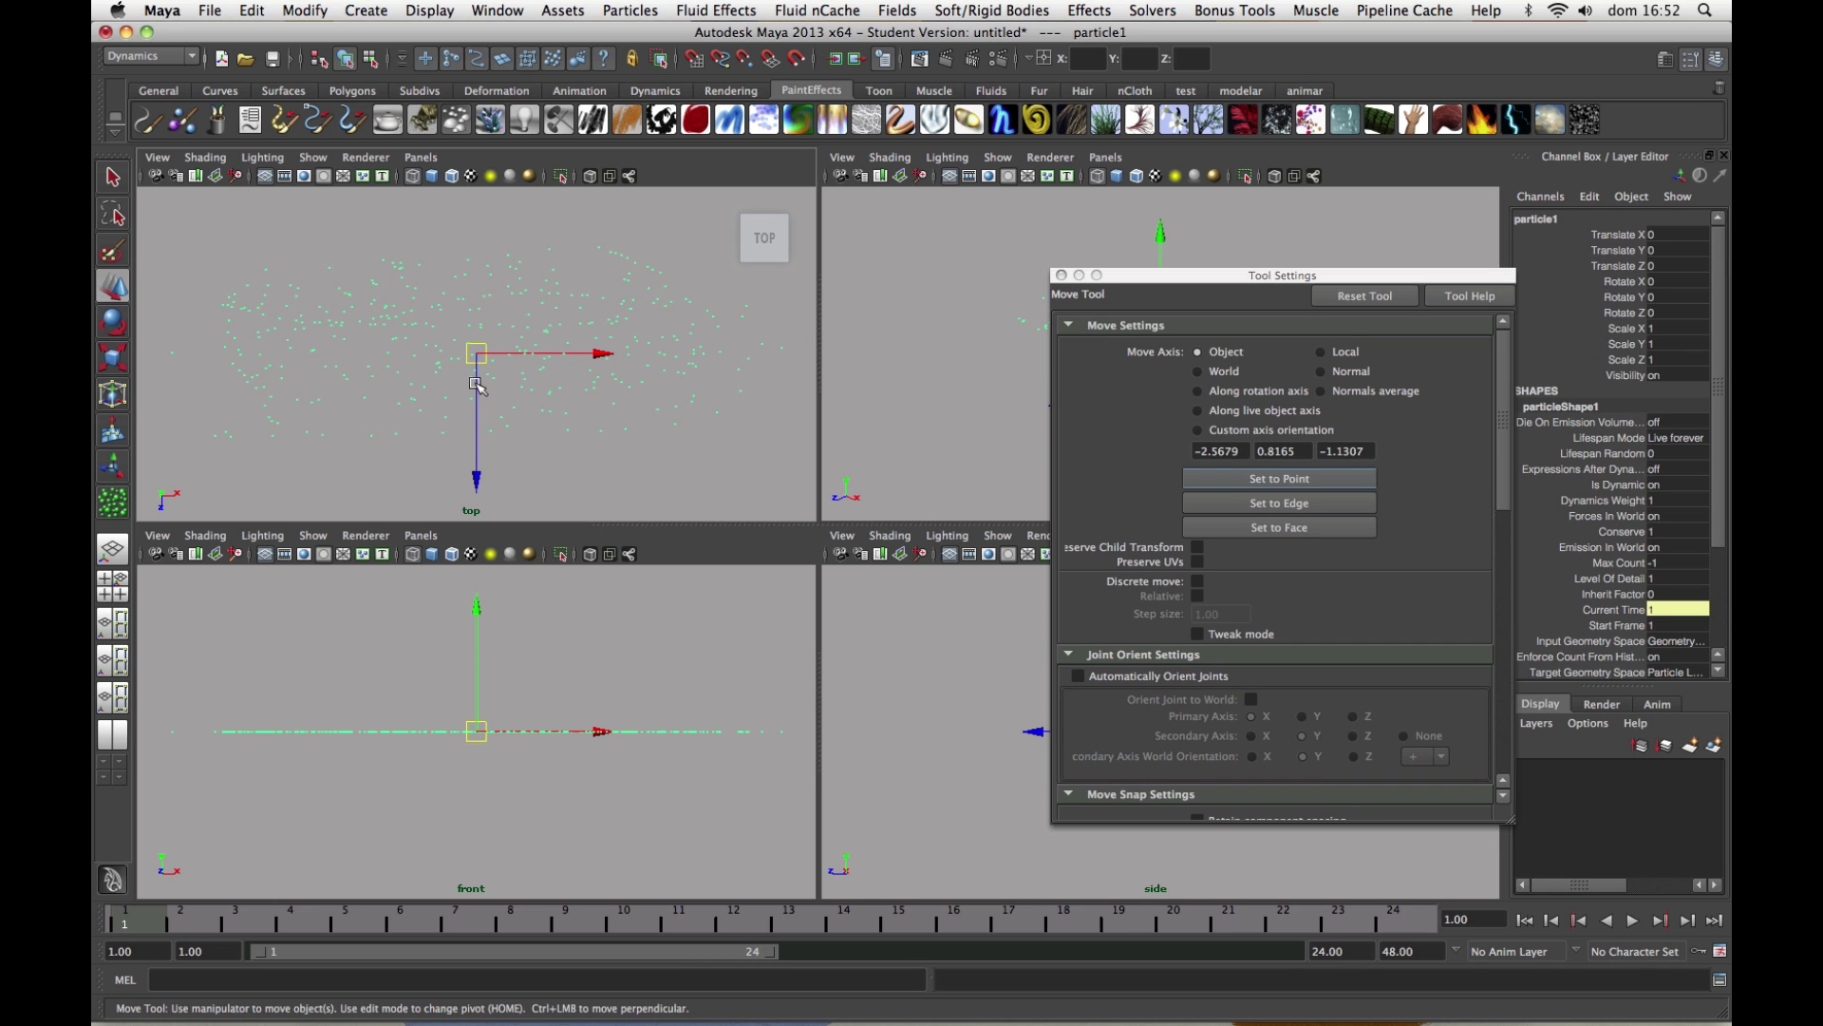
Enlarge the perspective view, select the particle object and open the render attributes of its particle shape.
key("space")
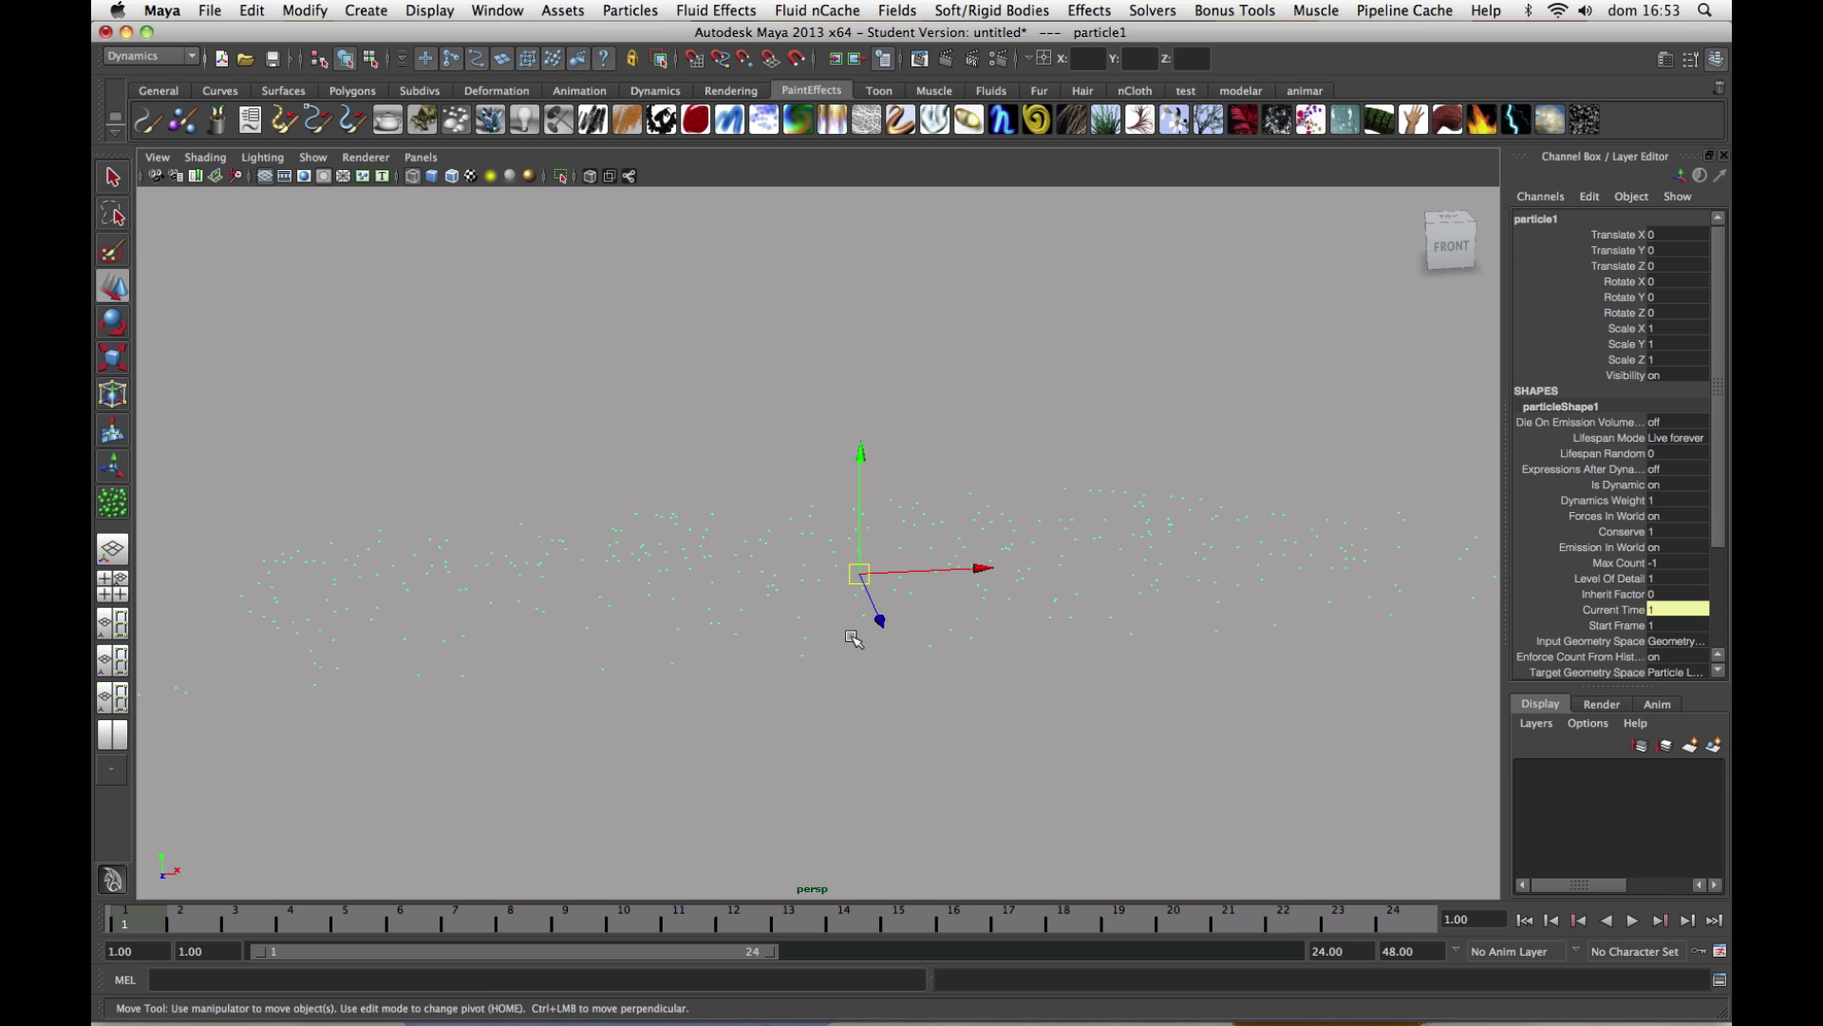
mouse_move(854, 639)
left_mouse_down("alt")
mouse_move(871, 659)
mouse_move(840, 629)
left_mouse_up("alt")
left_click(738, 501)
left_click(737, 533)
key("ctrl+a")
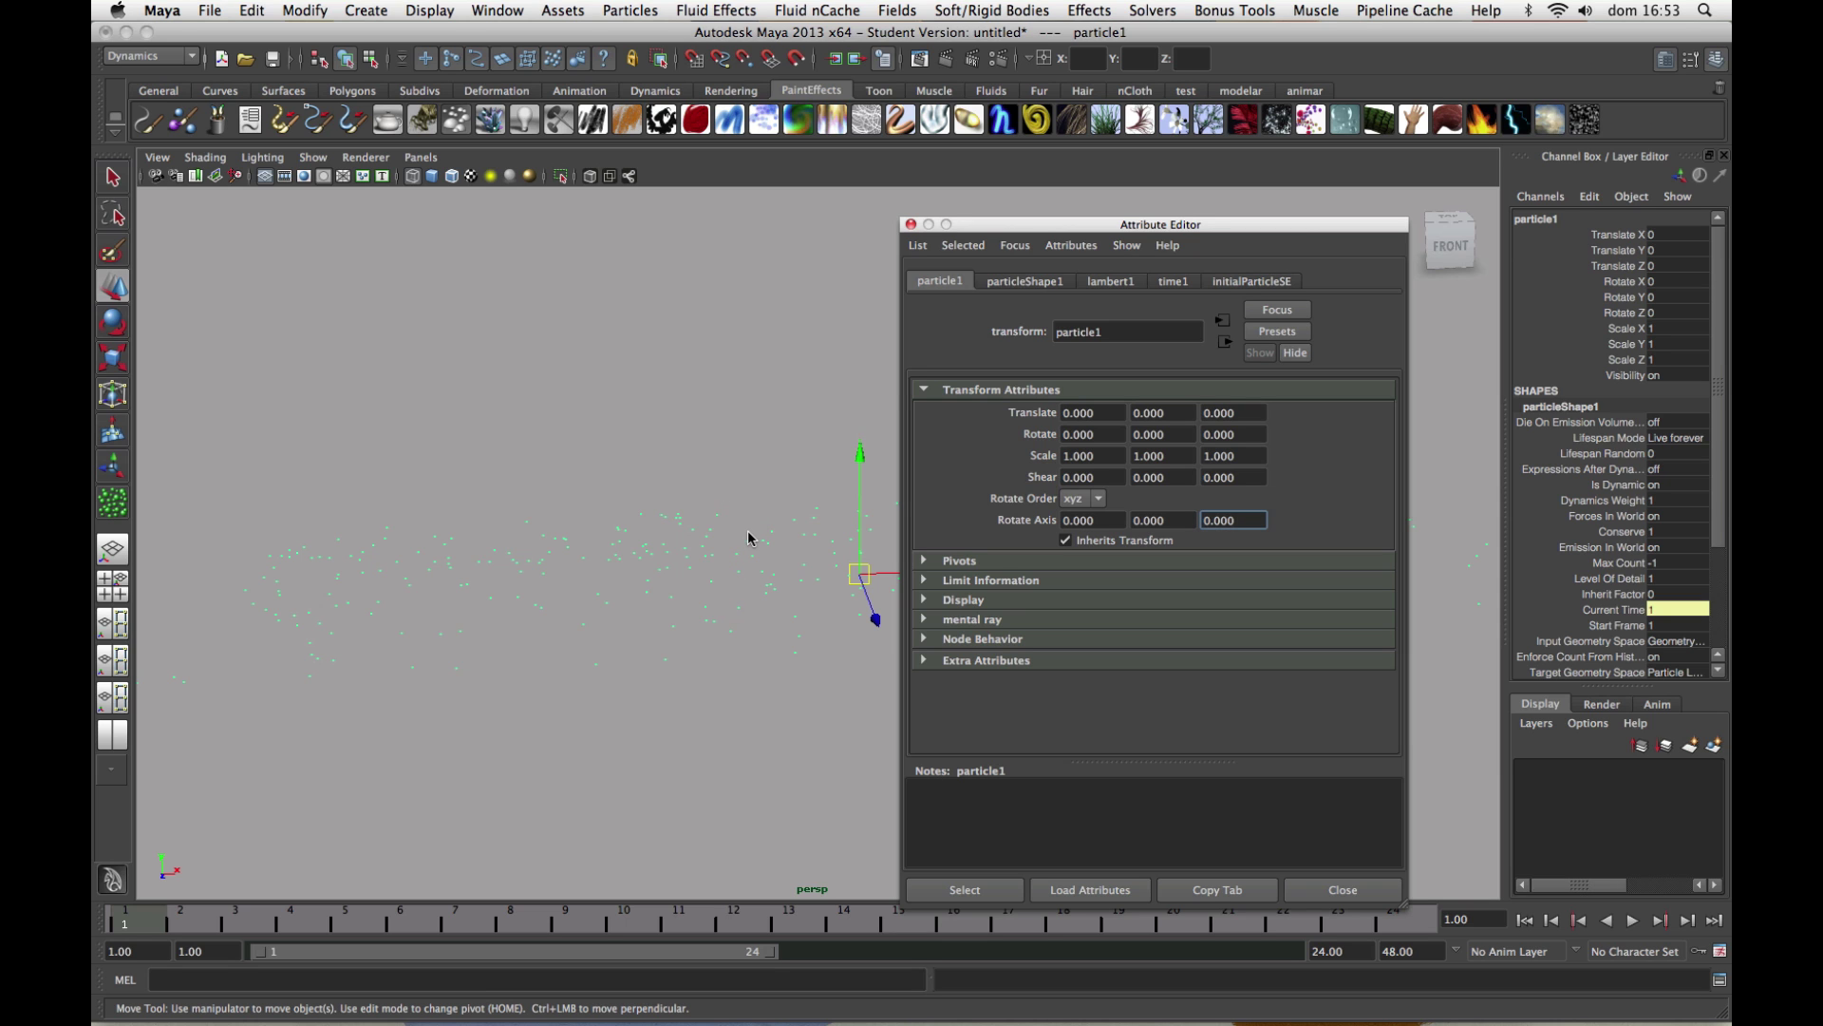
left_click_drag(1033, 229, 1113, 221)
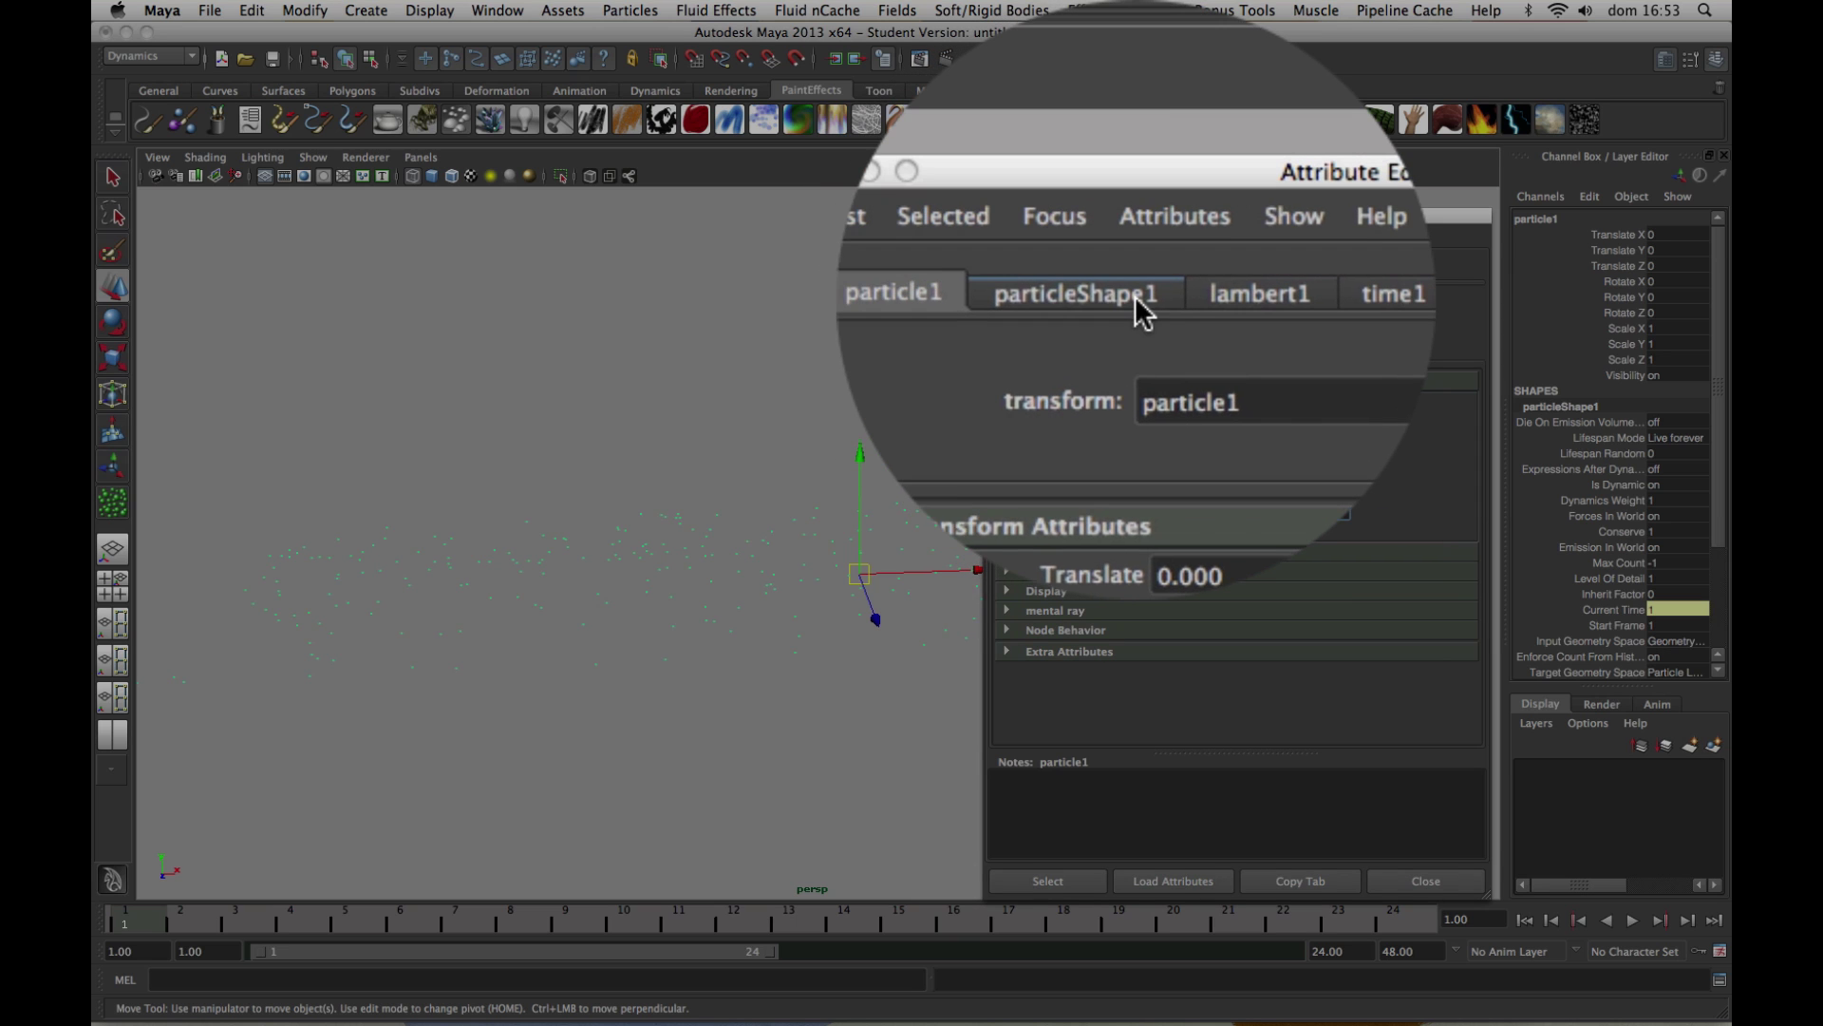
left_click(1138, 277)
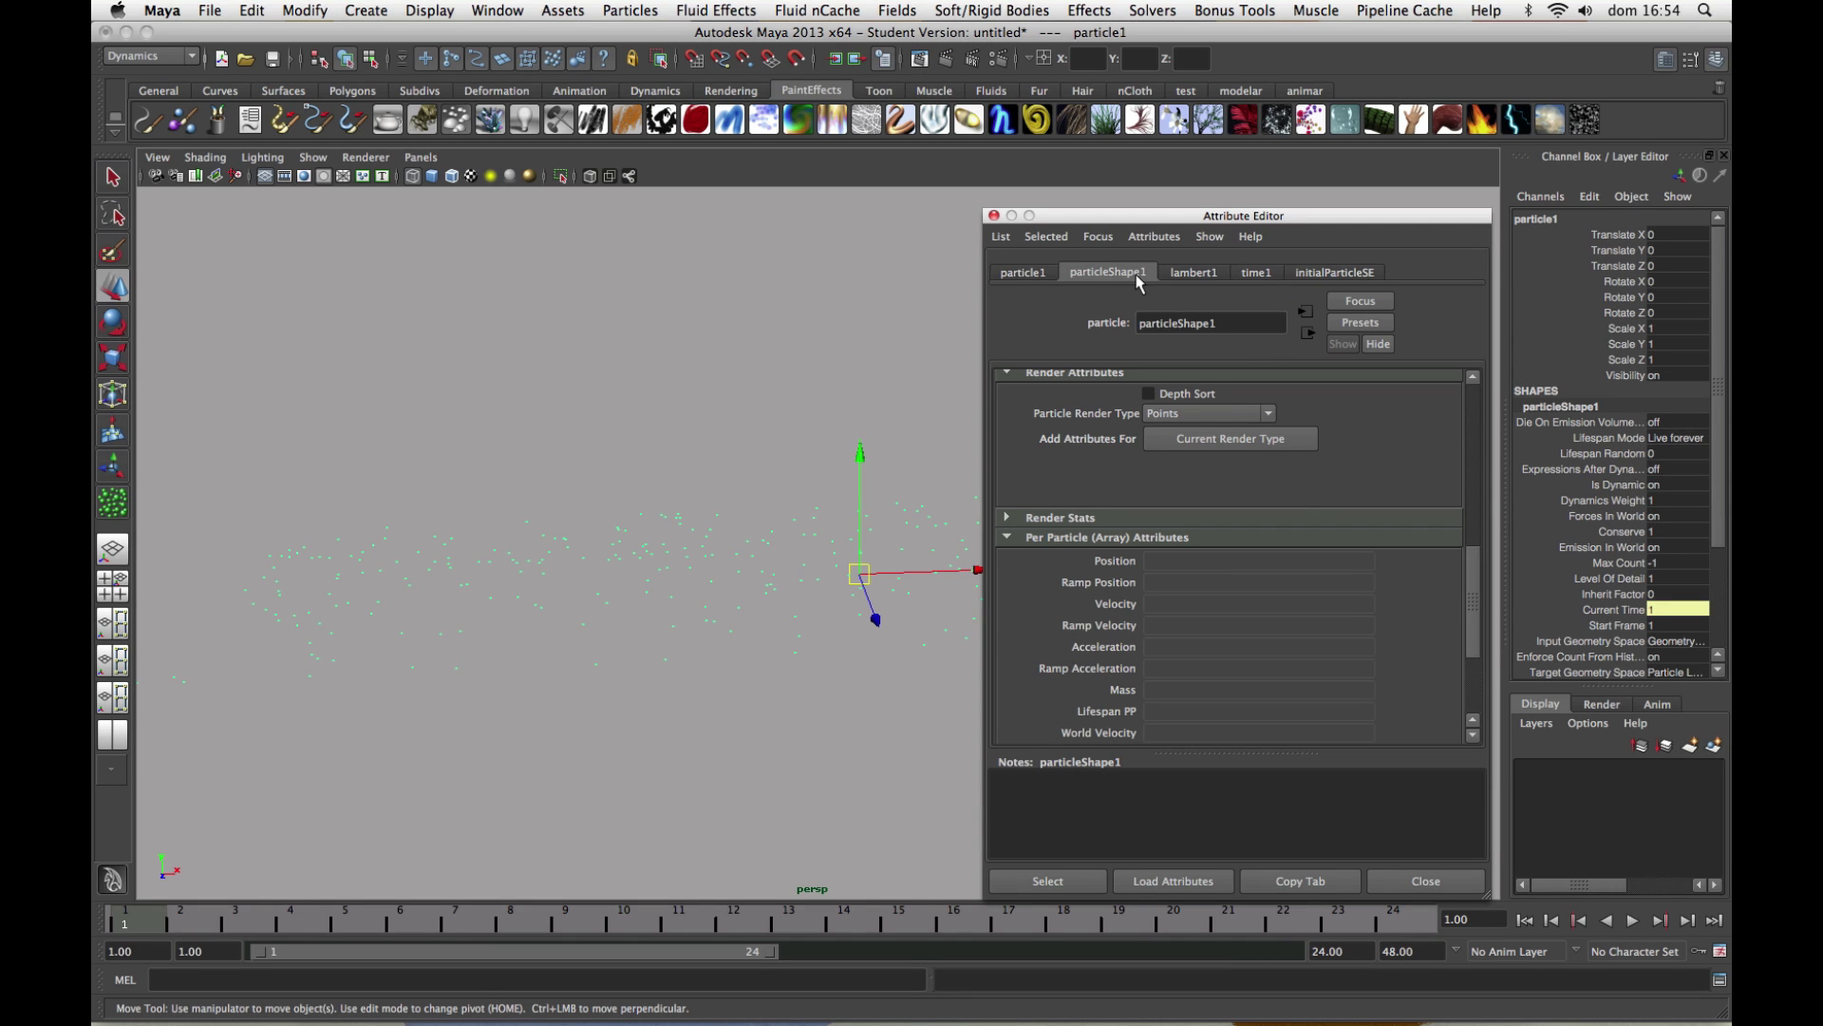
left_click_drag(1480, 622, 1478, 593)
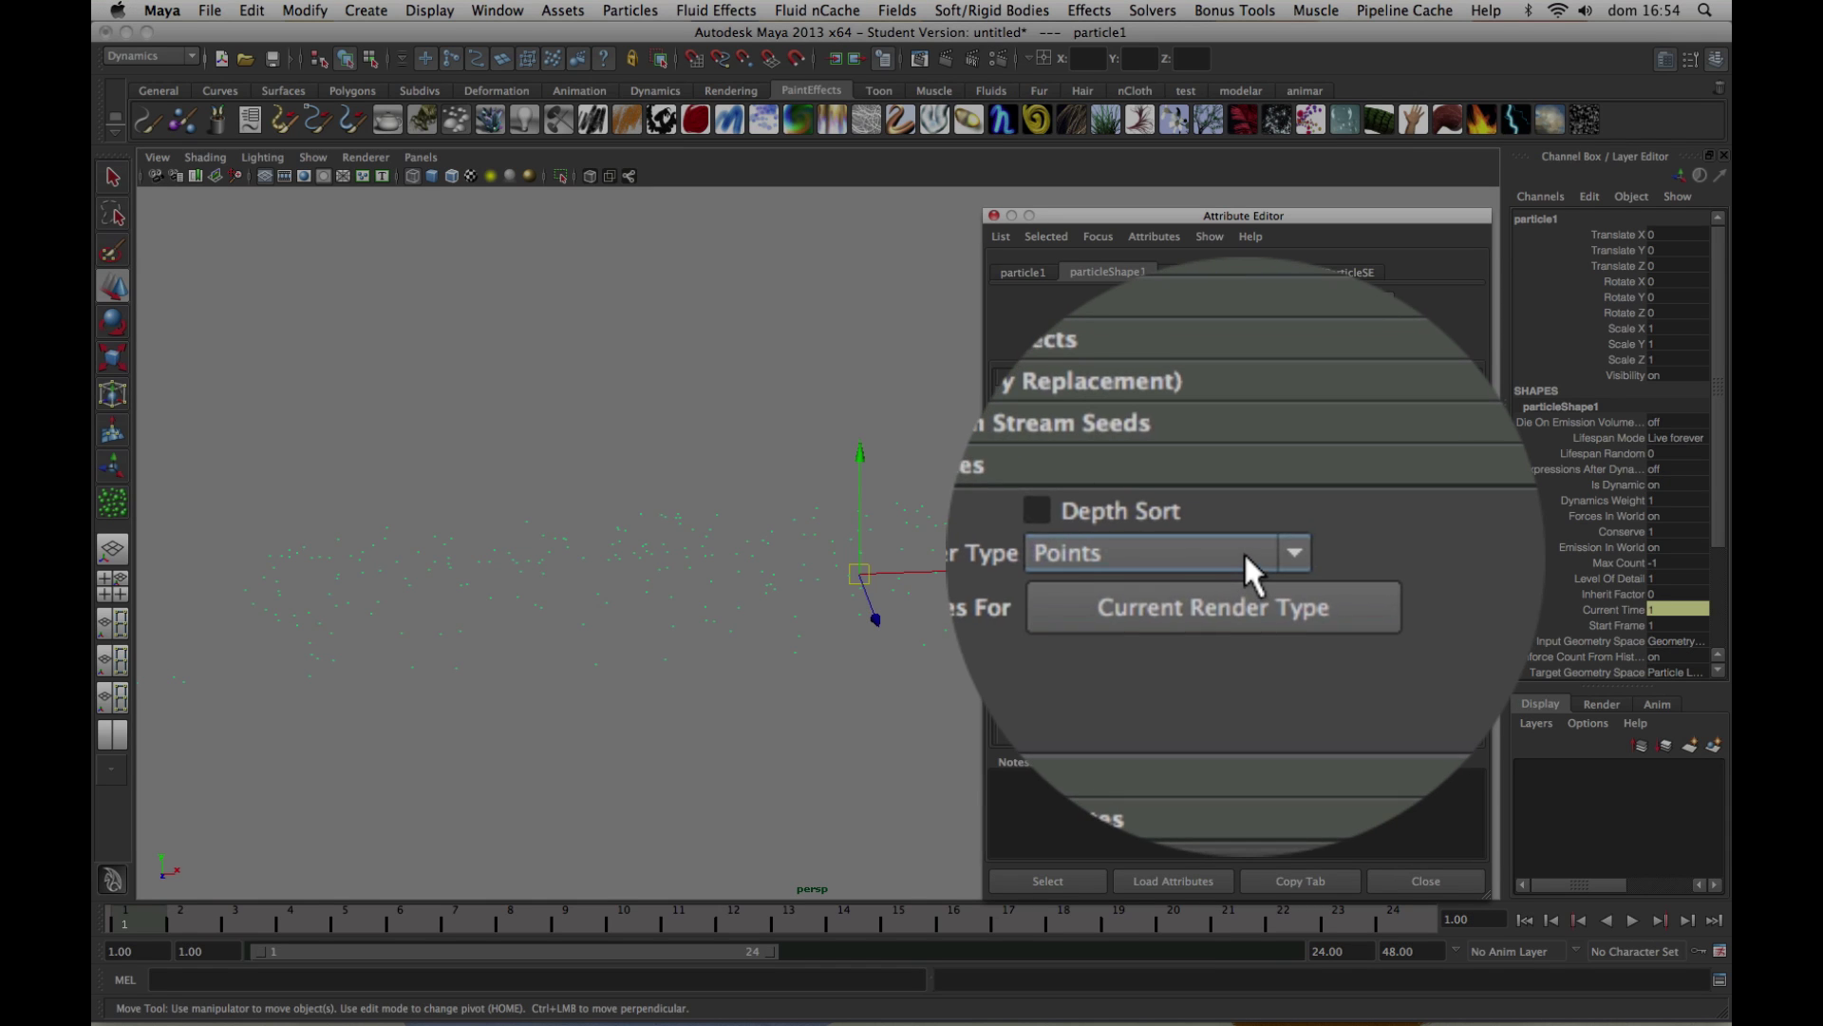
Try the Numeric and Sprites render types on the particle shape and view the particles from another angle.
left_click(1244, 553)
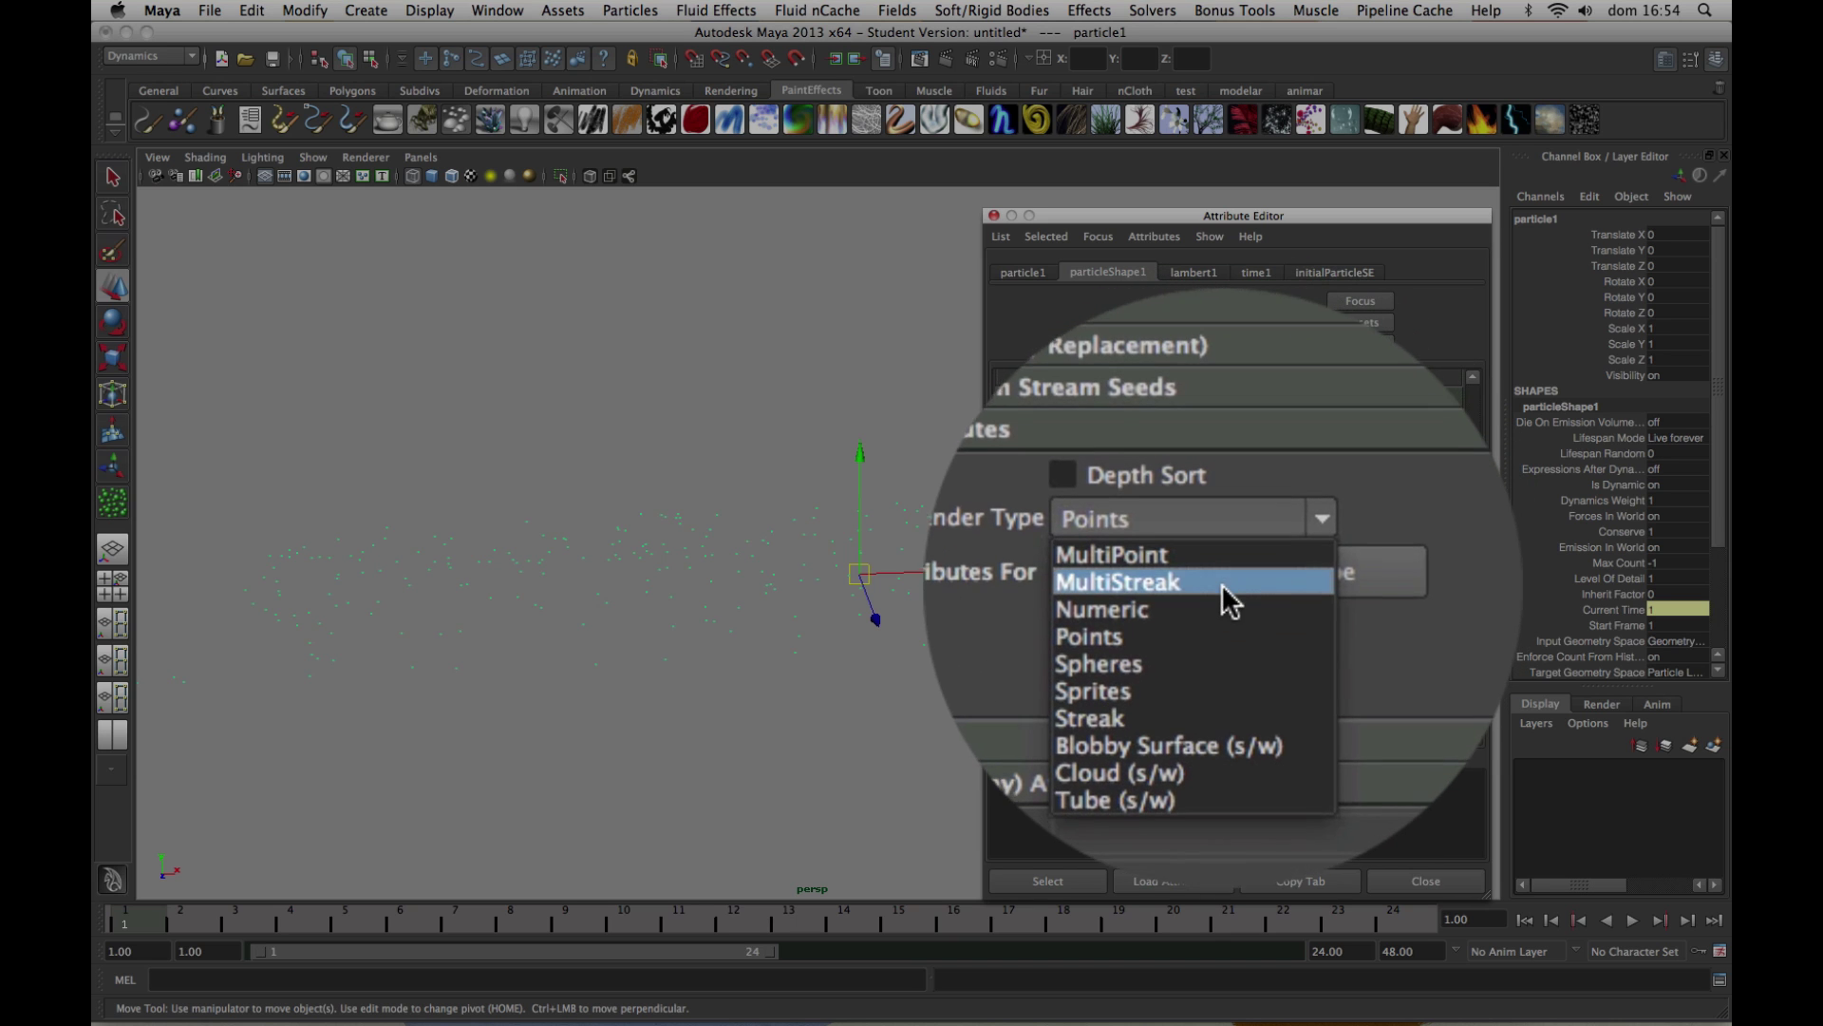
left_click(1232, 599)
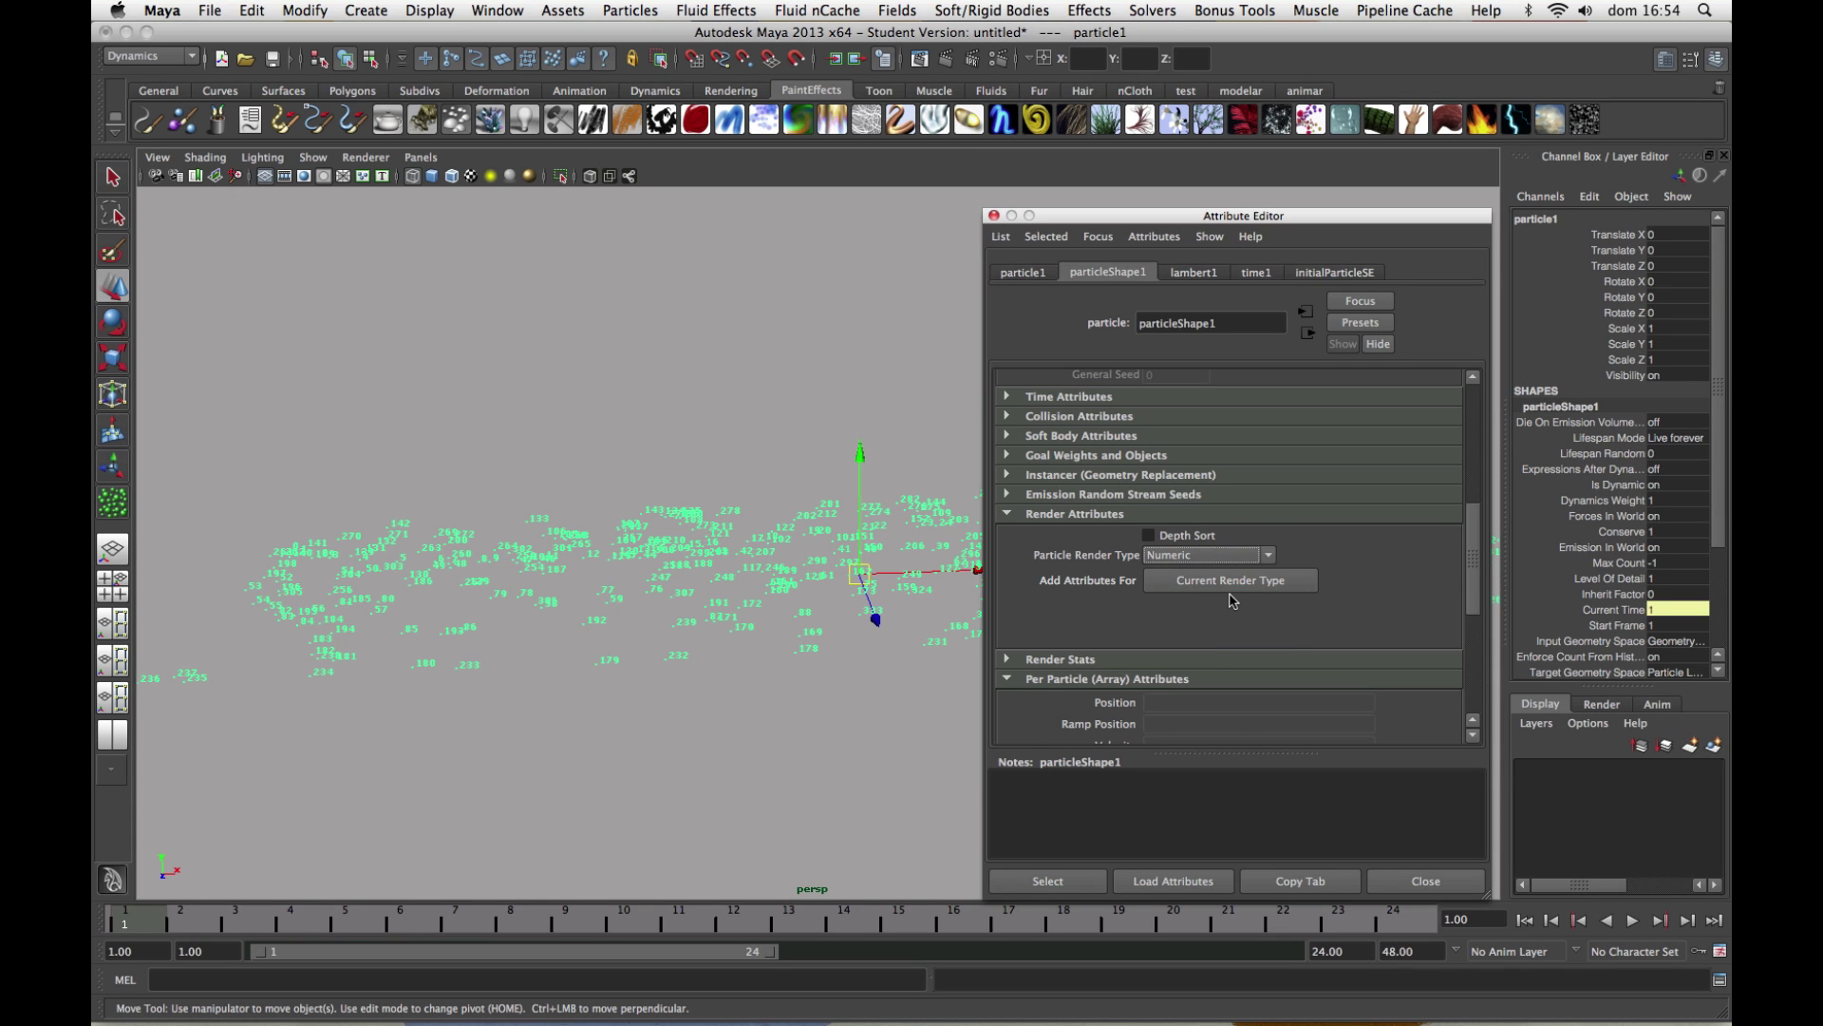
left_click(1224, 557)
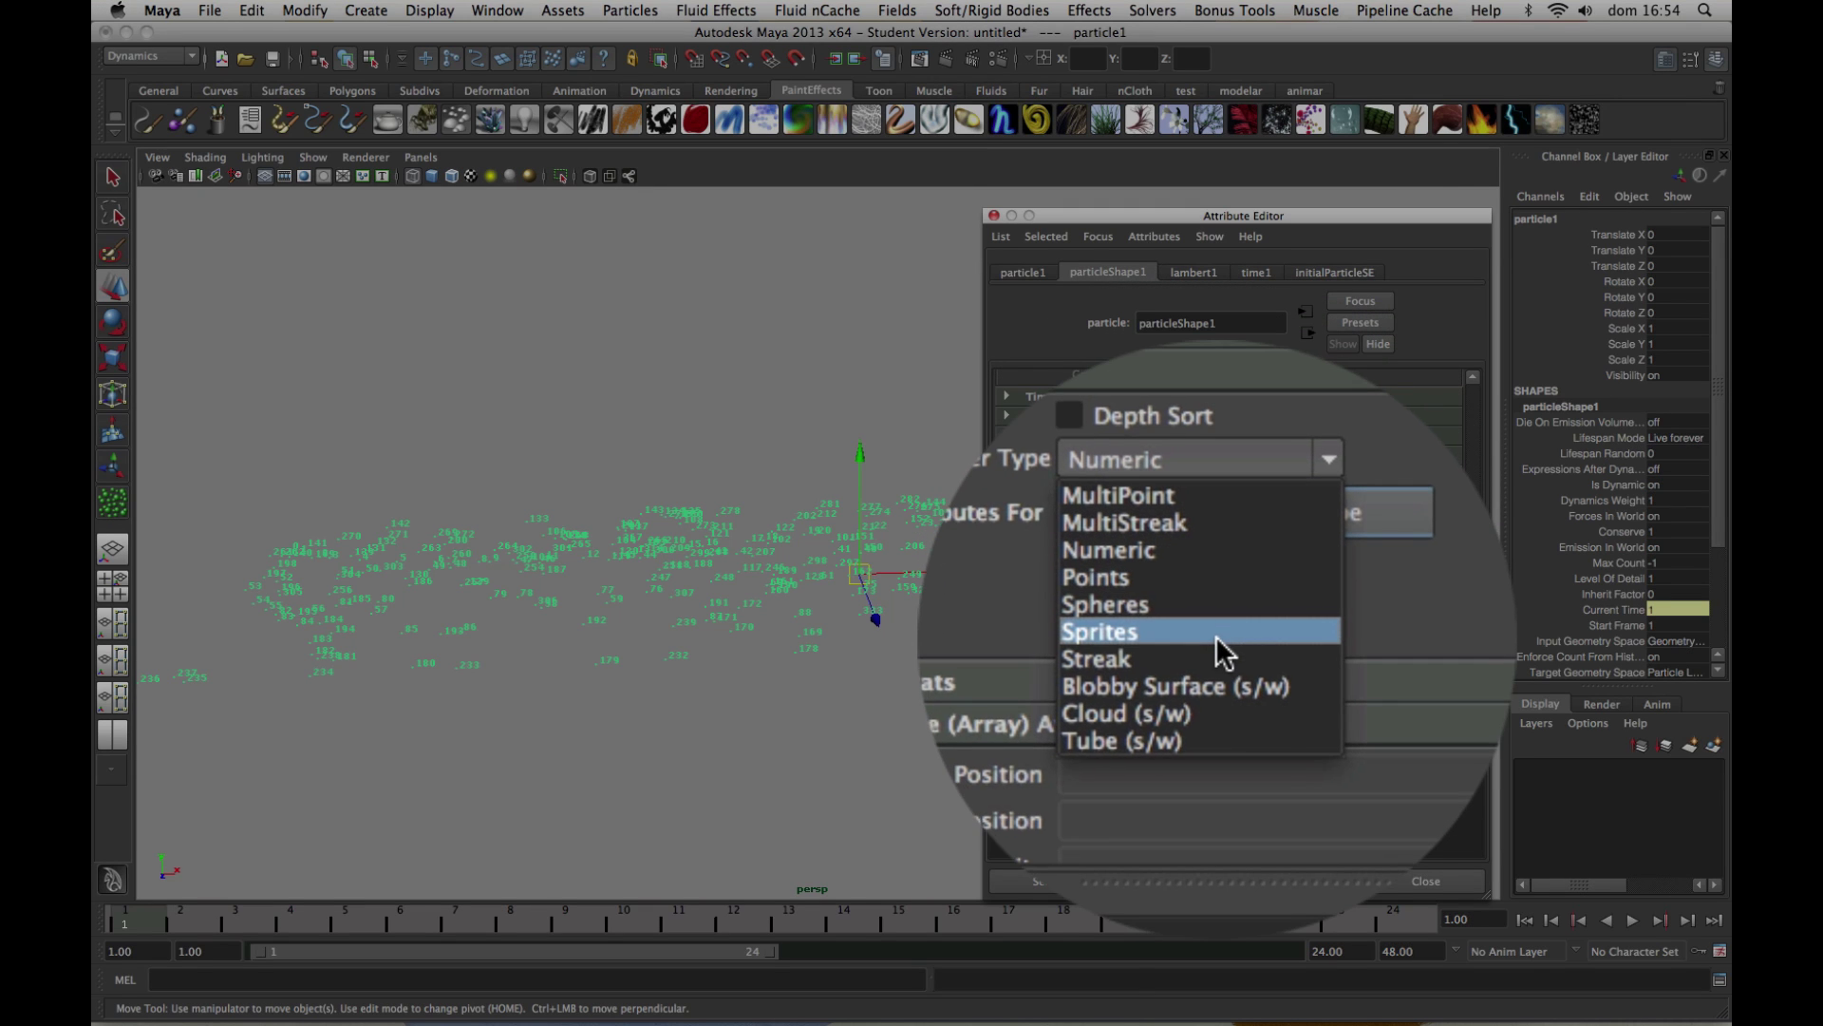
left_click(1216, 634)
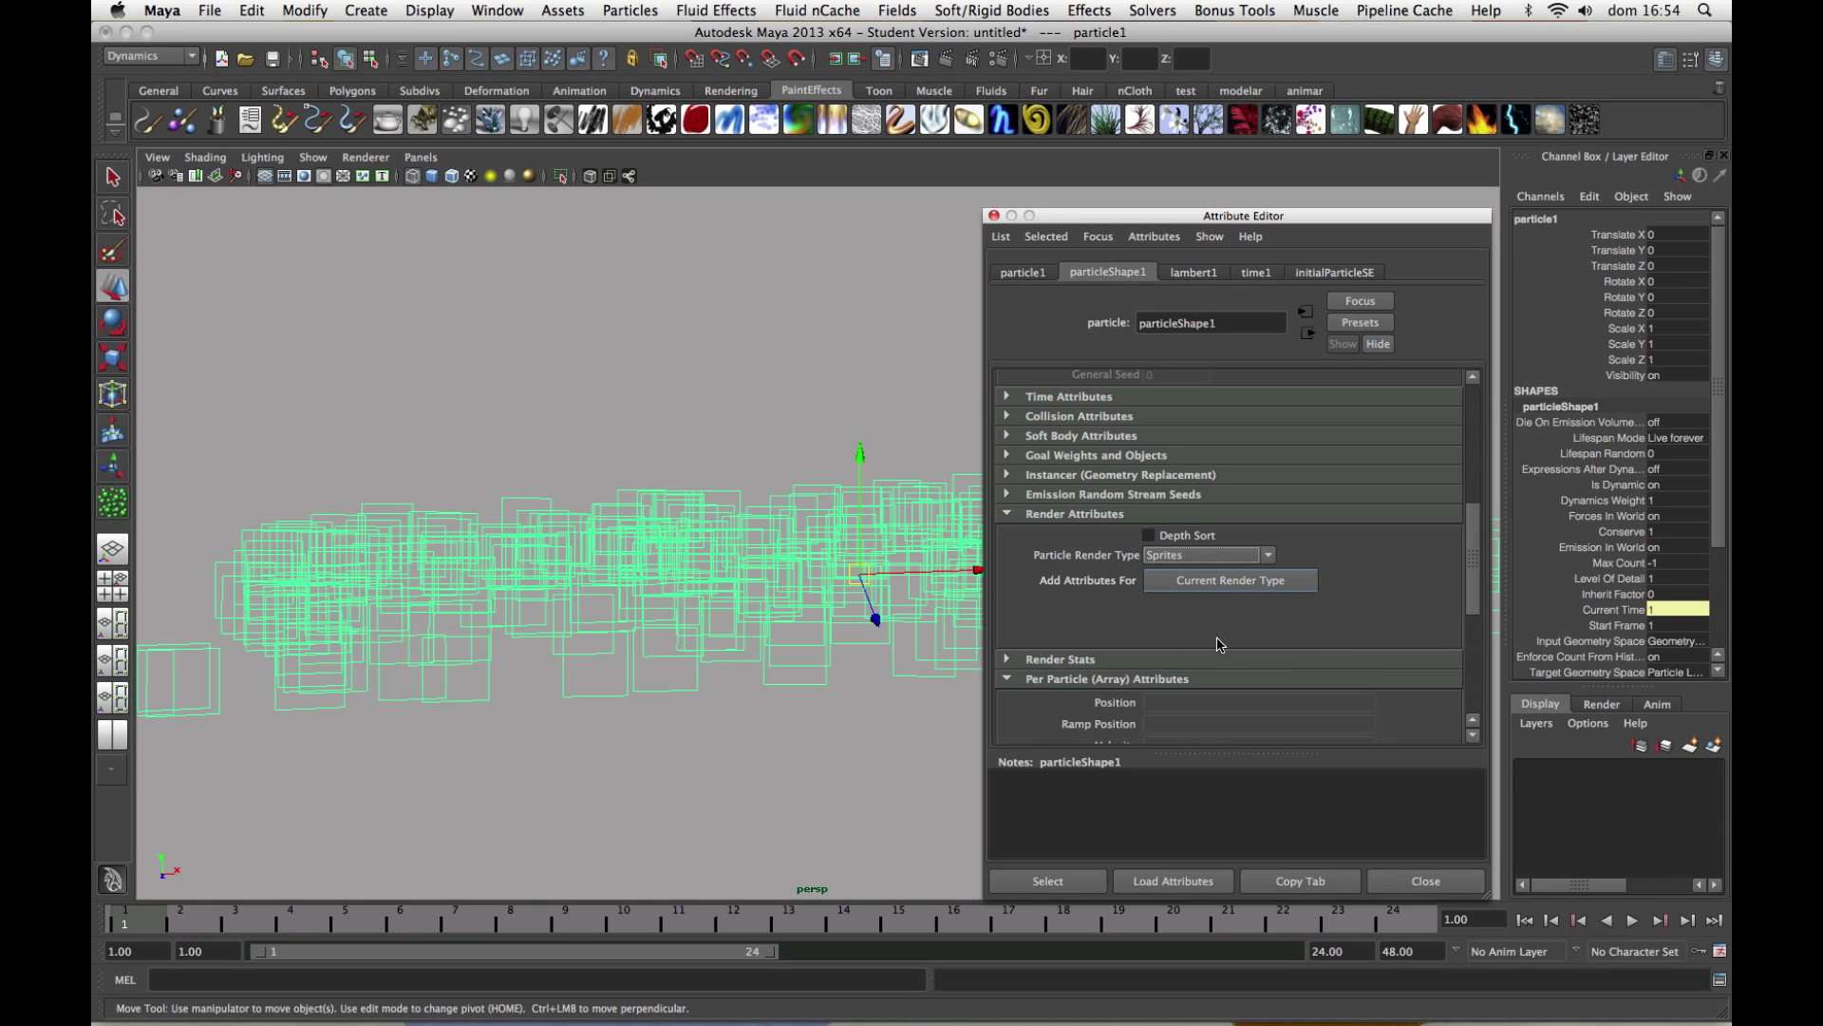
left_click_drag(769, 765, 657, 763, "alt")
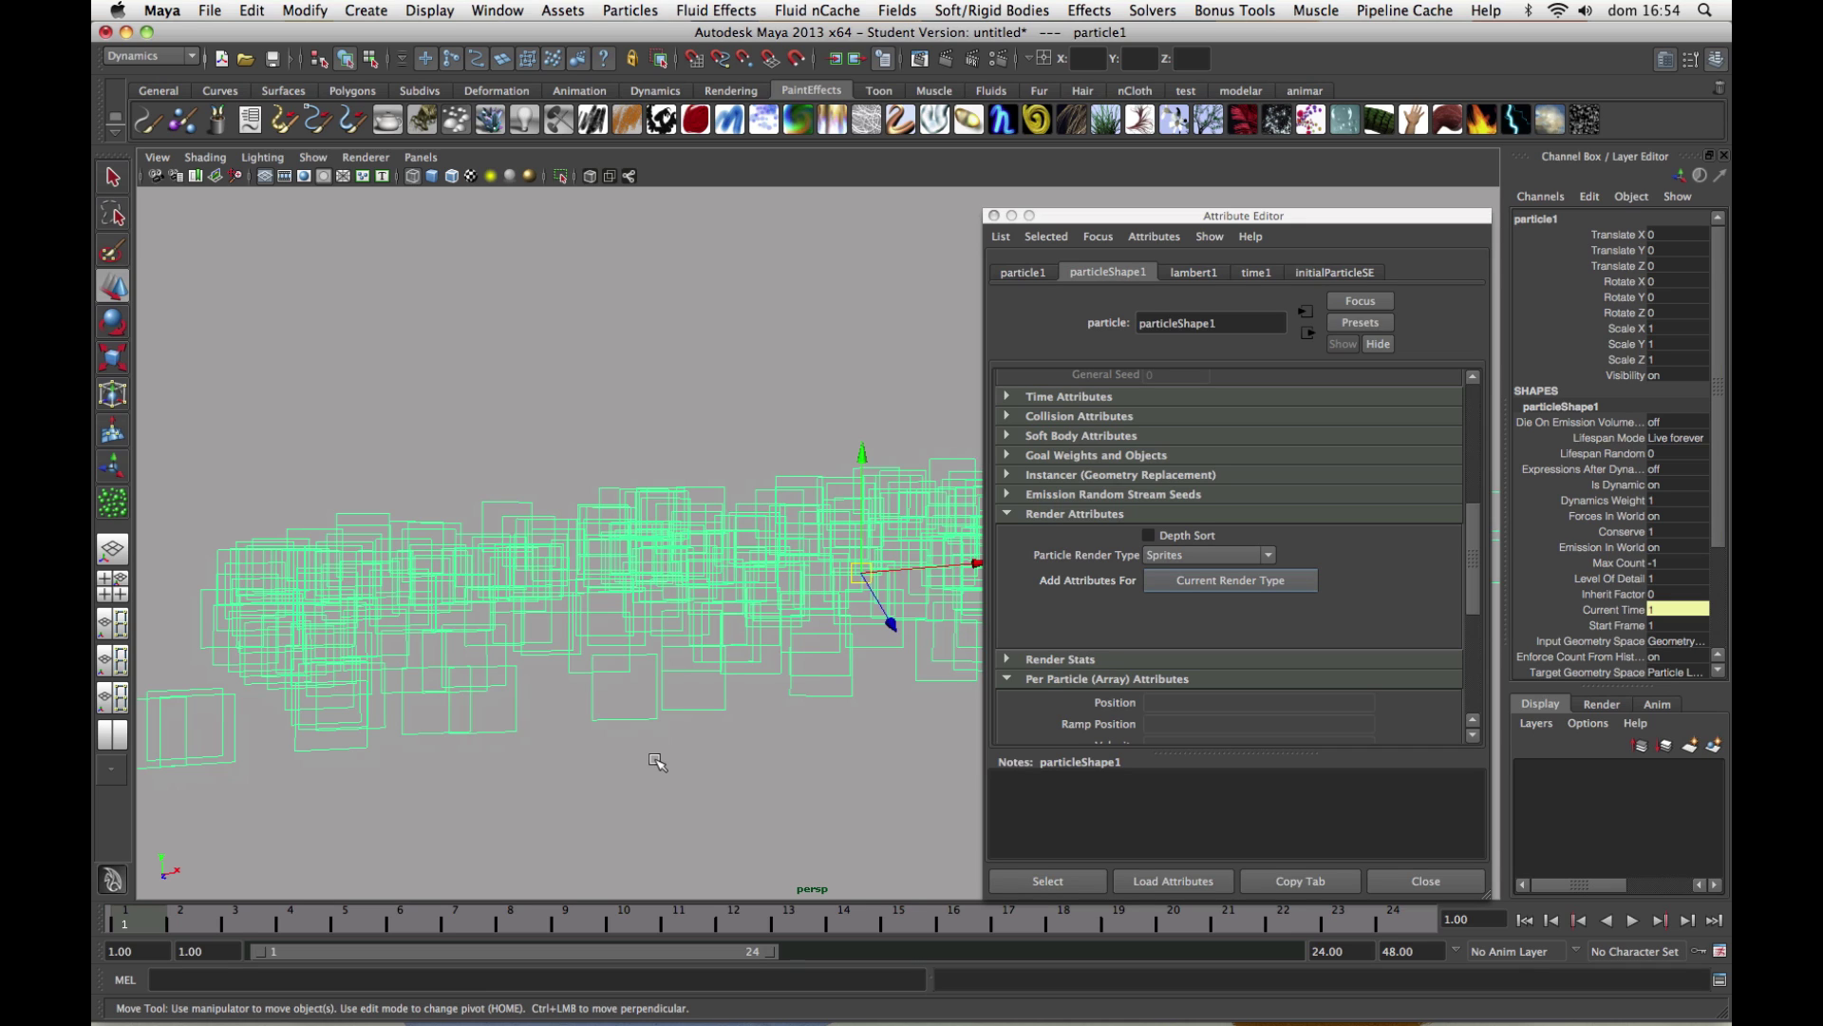
Set the particle render type back to Points, close the attributes and deselect the particle object.
left_click(1178, 560)
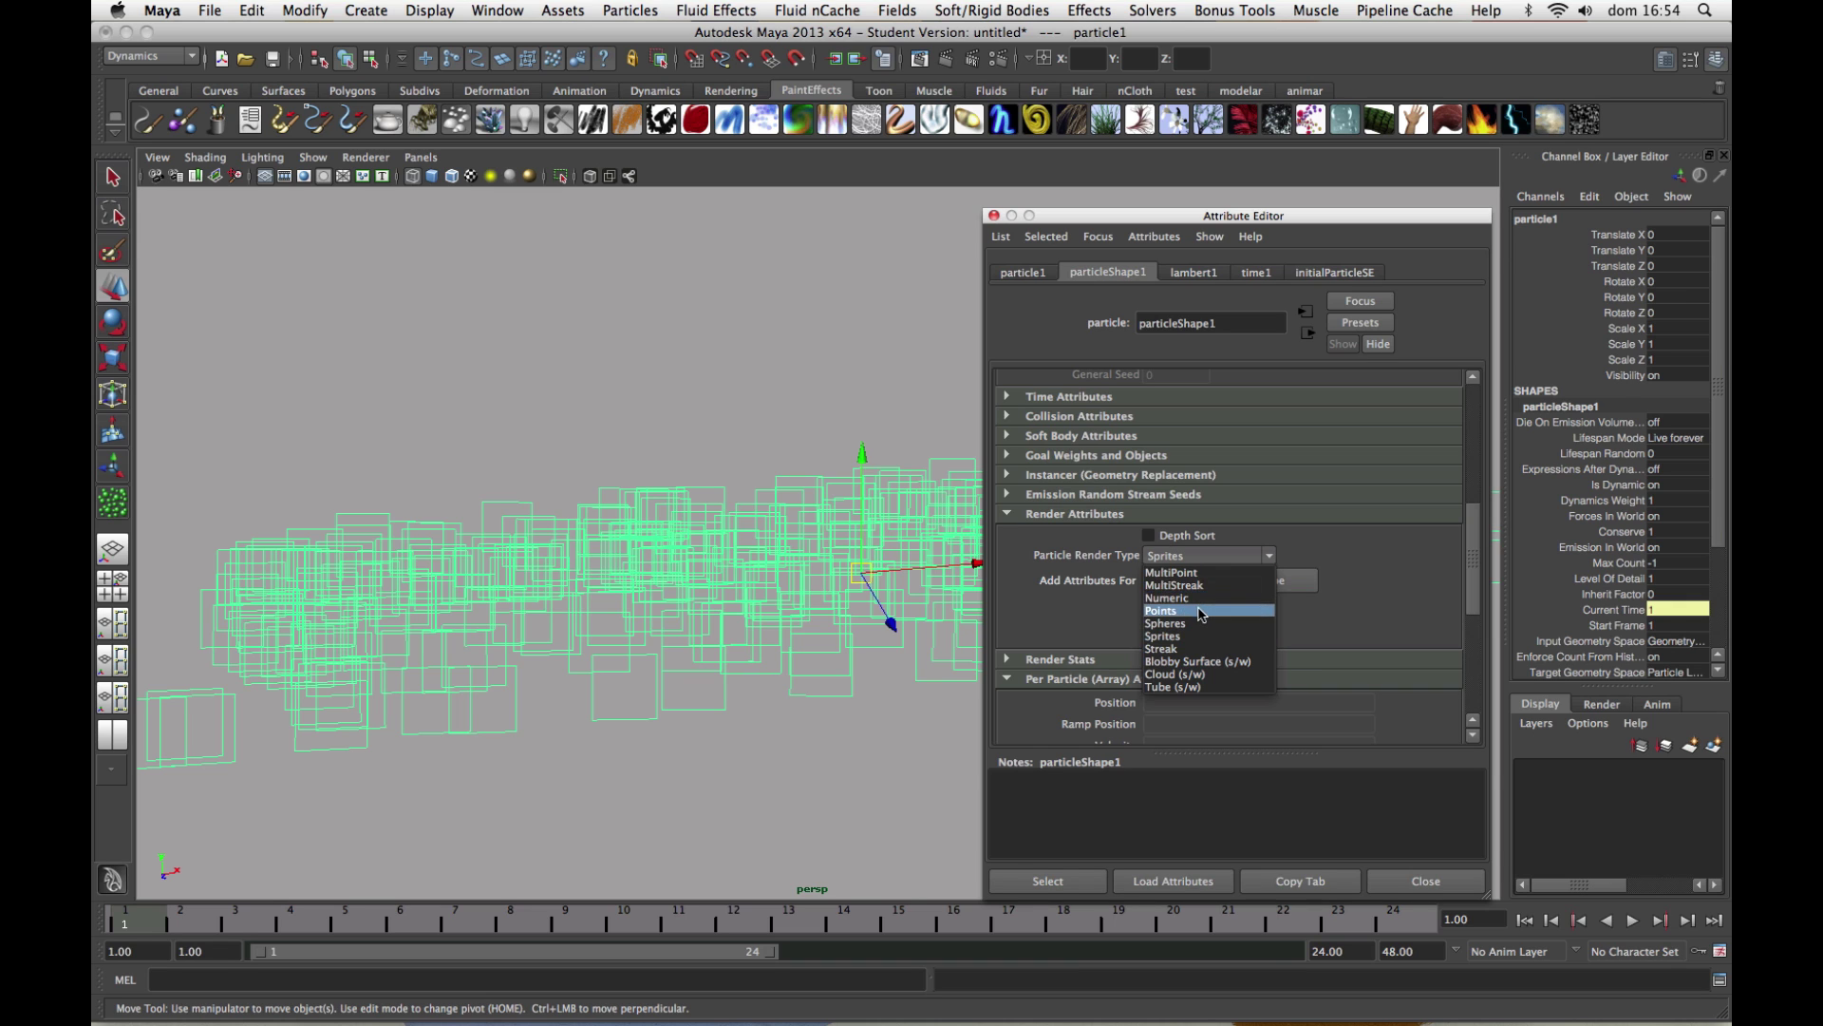
left_click(1168, 611)
left_click(1422, 880)
left_click(1196, 788)
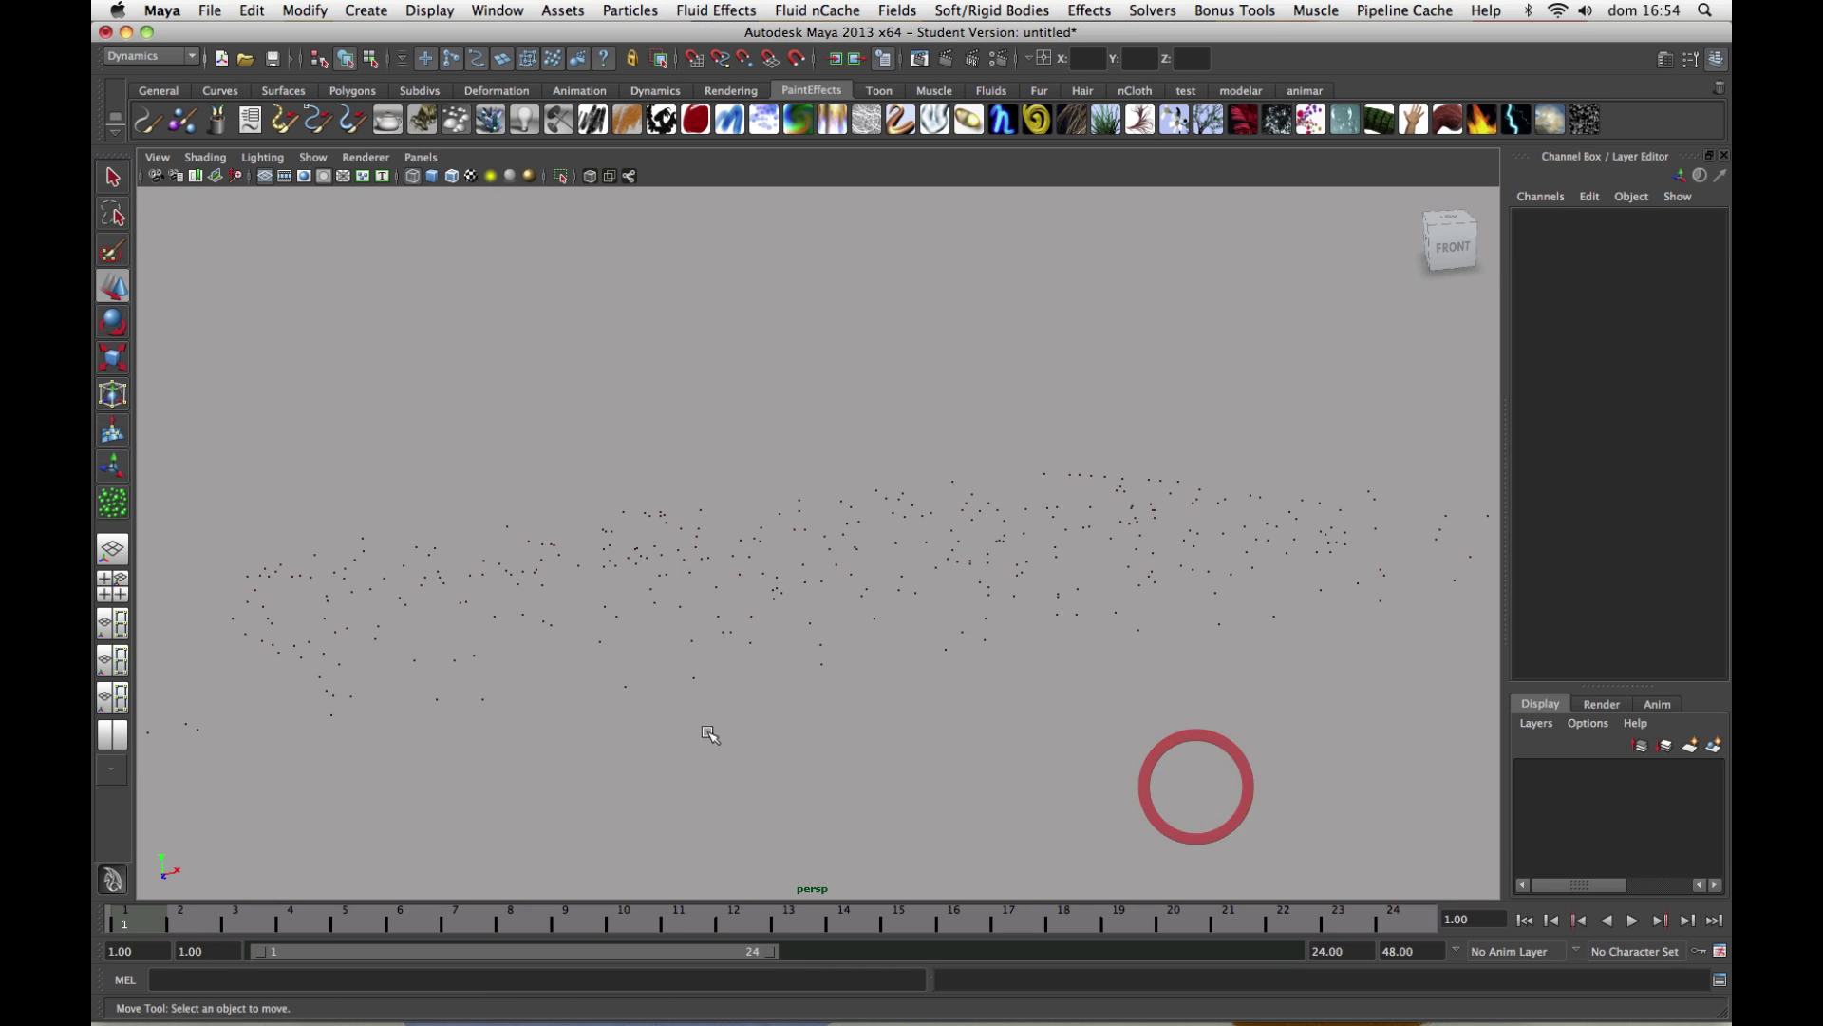
Select the particle object and open the Sprite Wizard for it.
left_click(1010, 675)
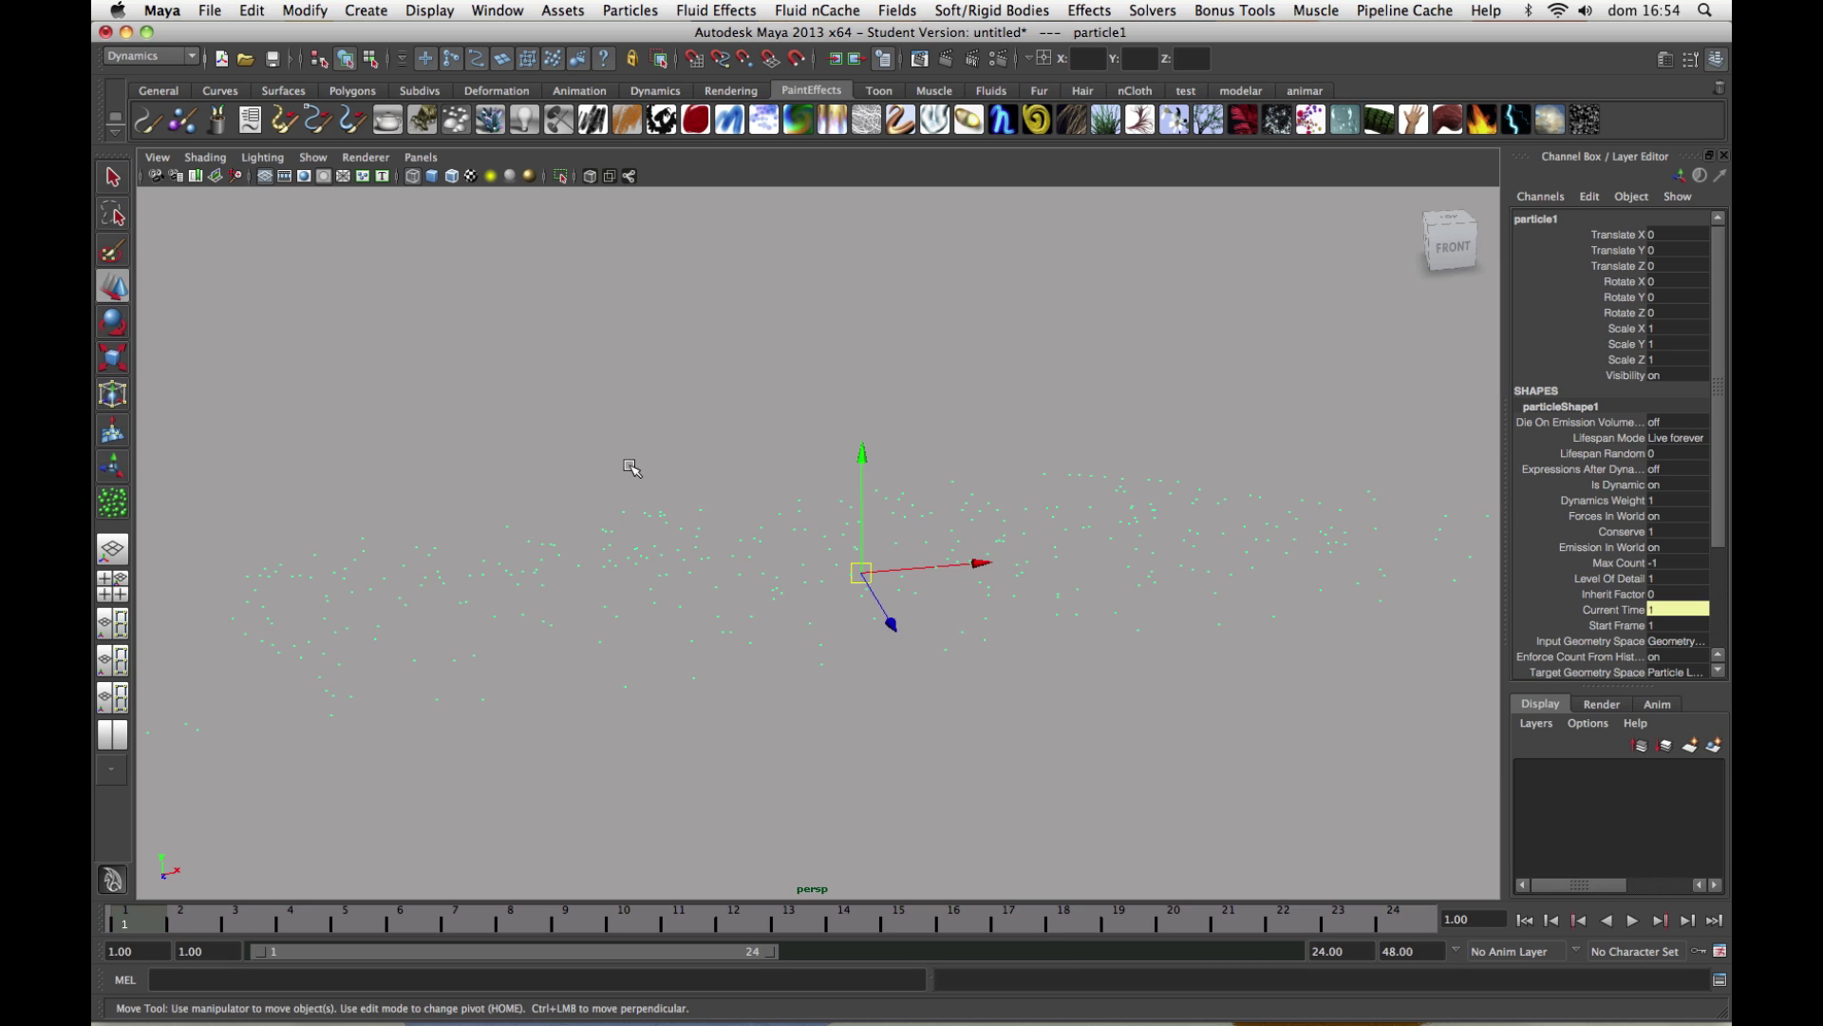
key("space")
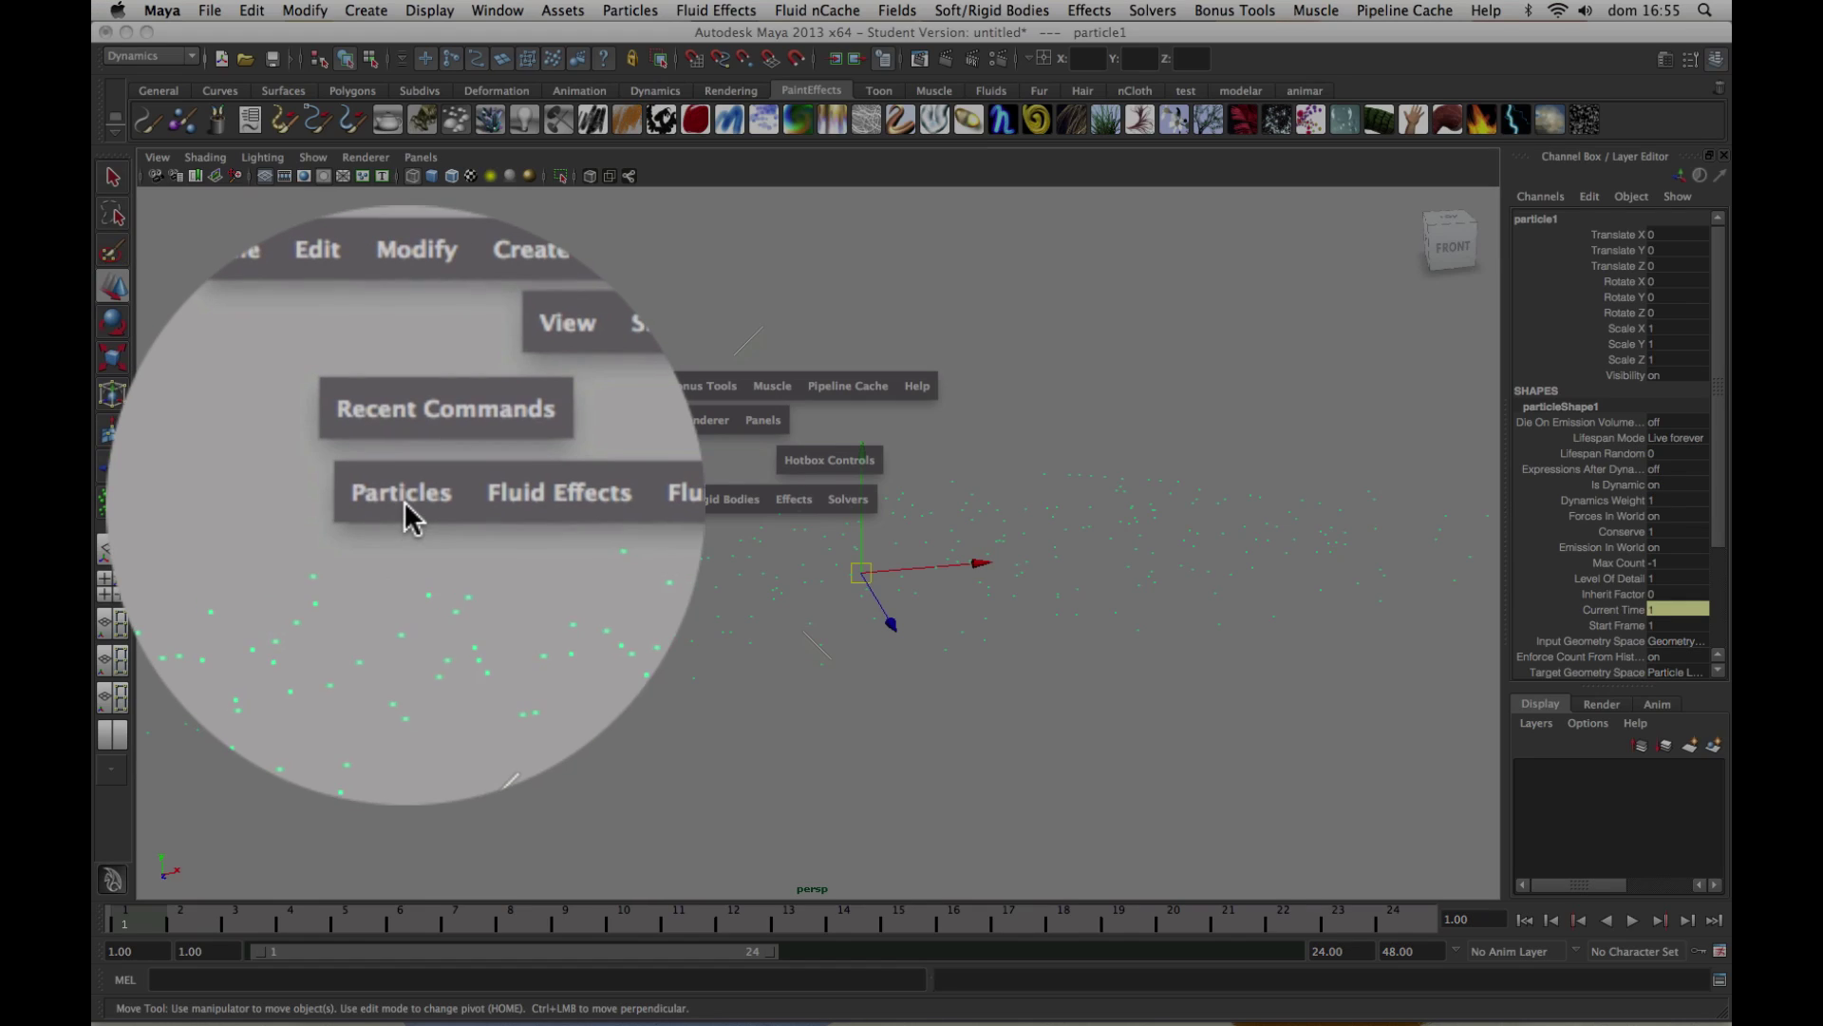
left_click(405, 500)
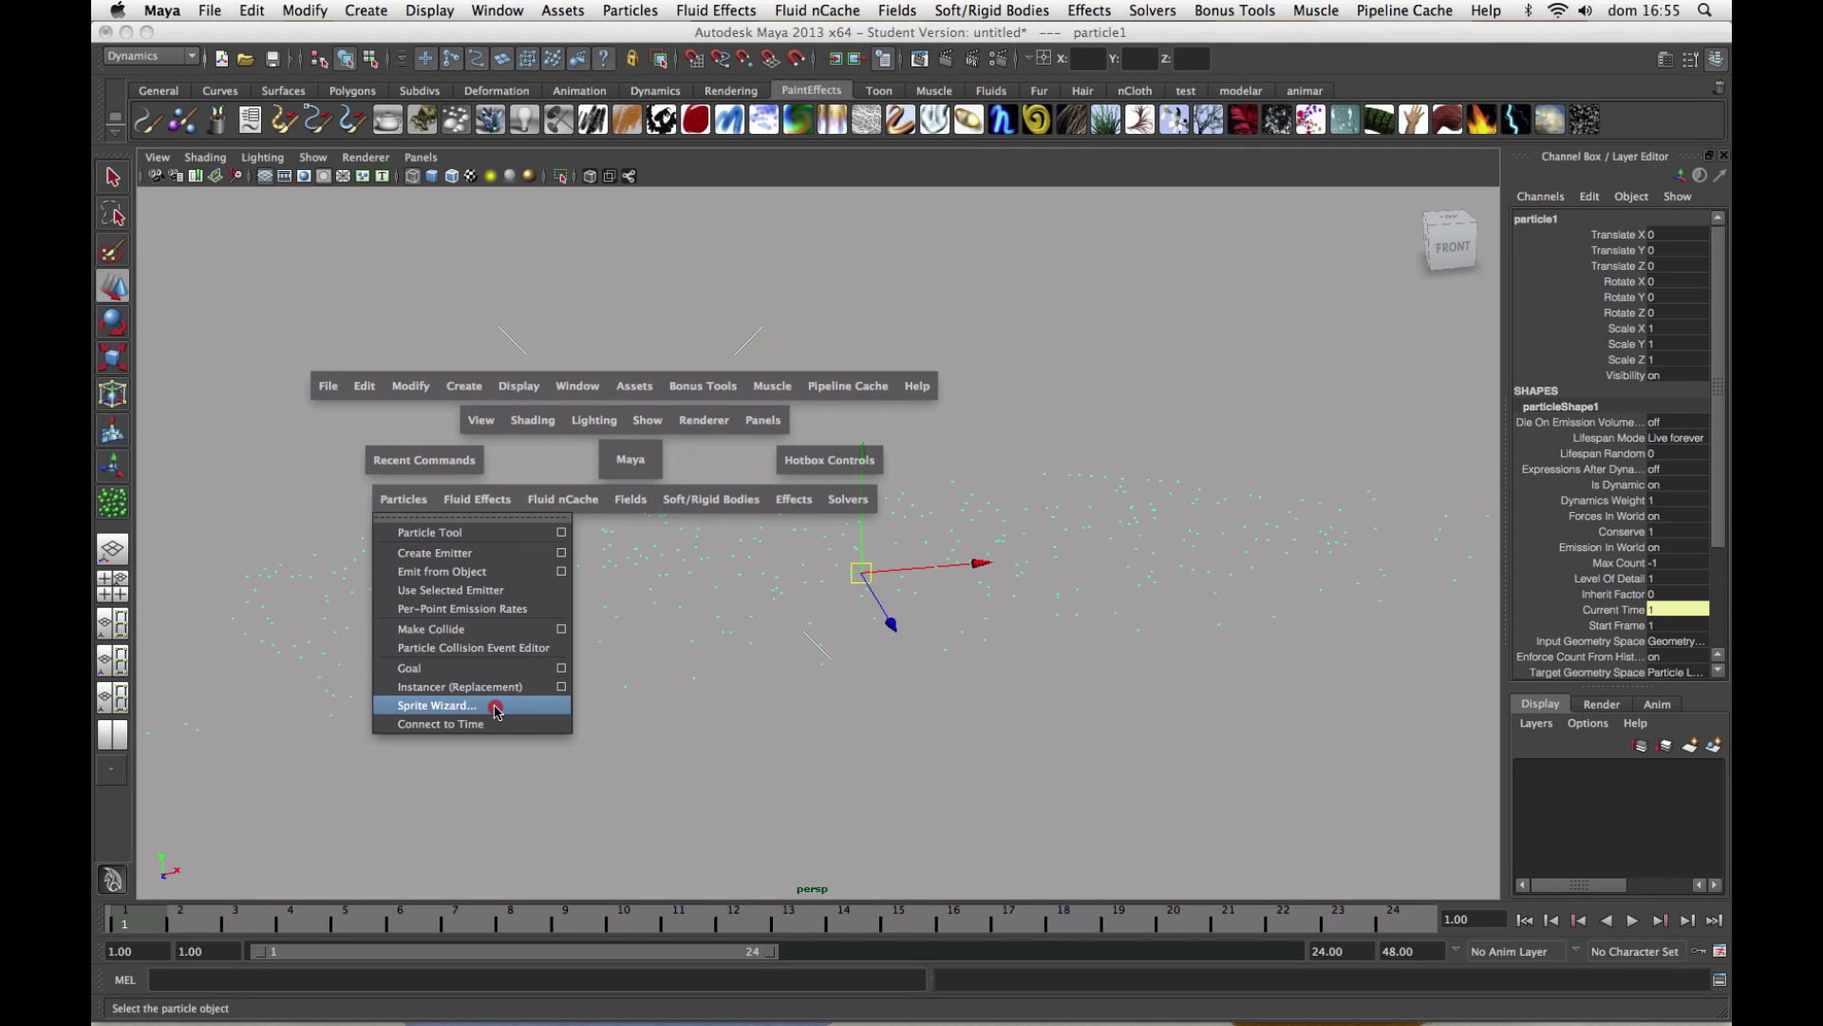
left_click(494, 706)
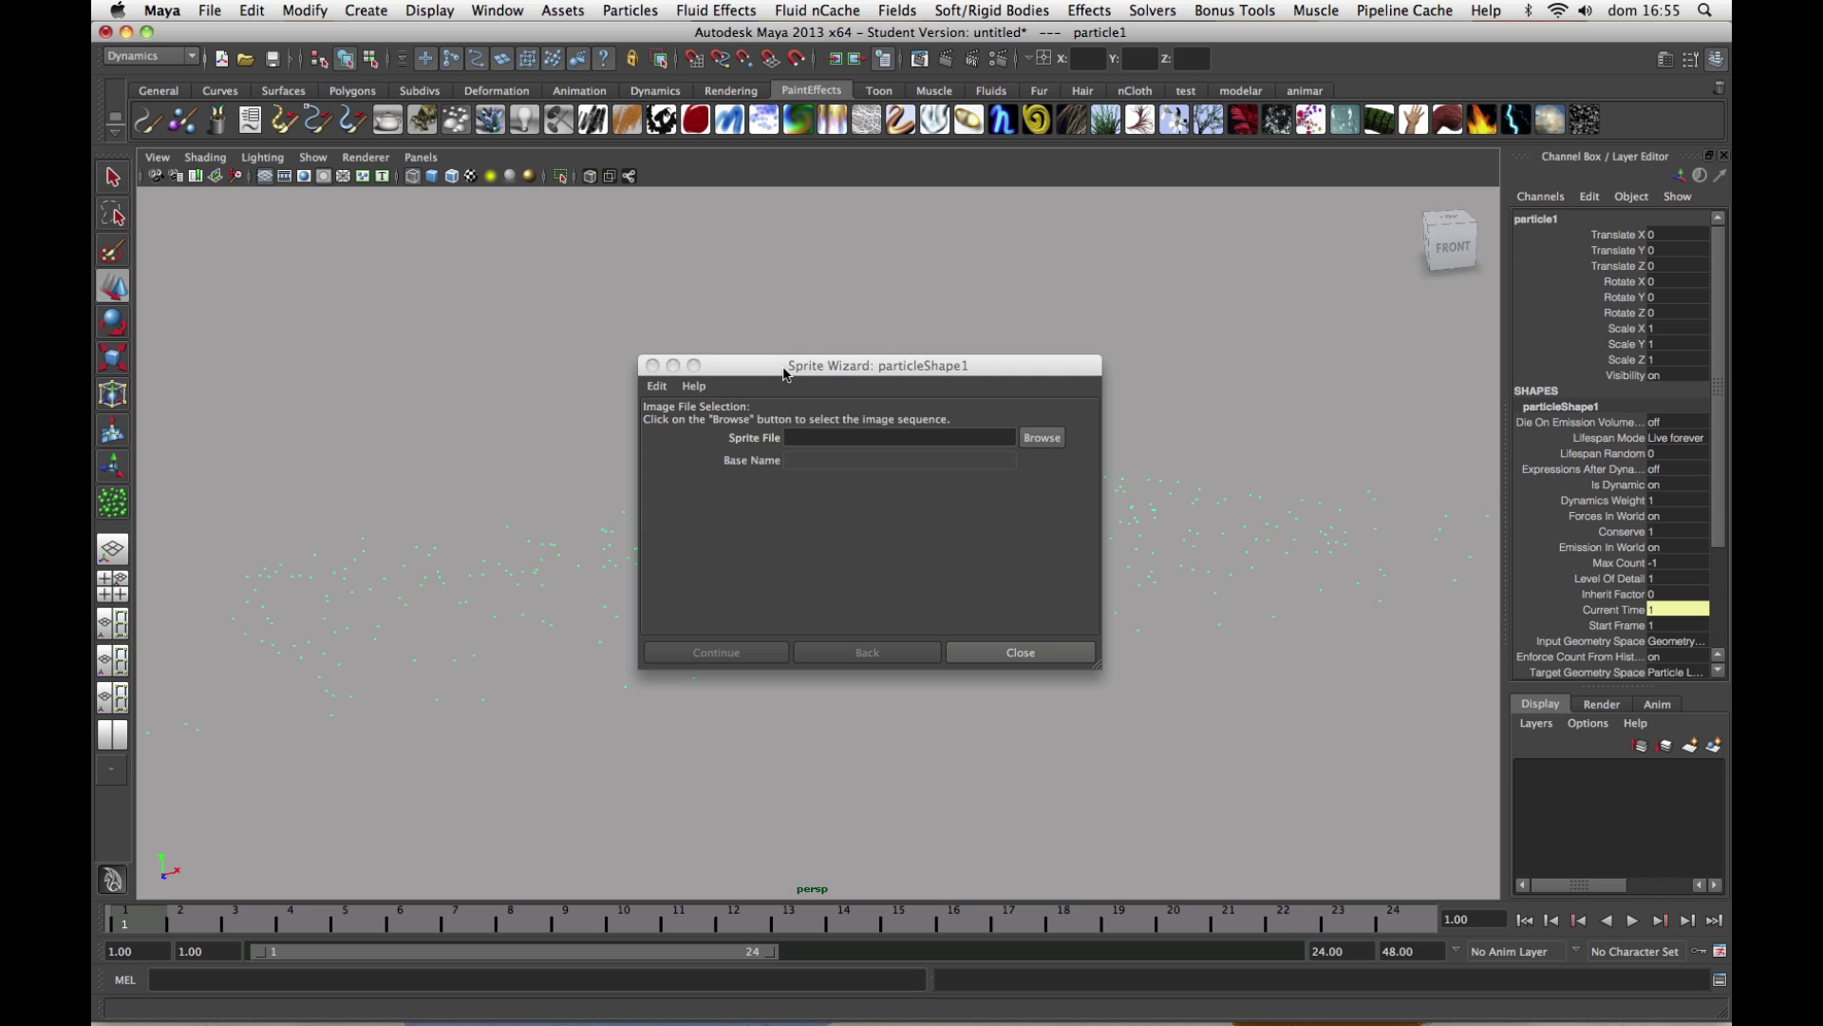
left_click_drag(783, 369, 860, 408)
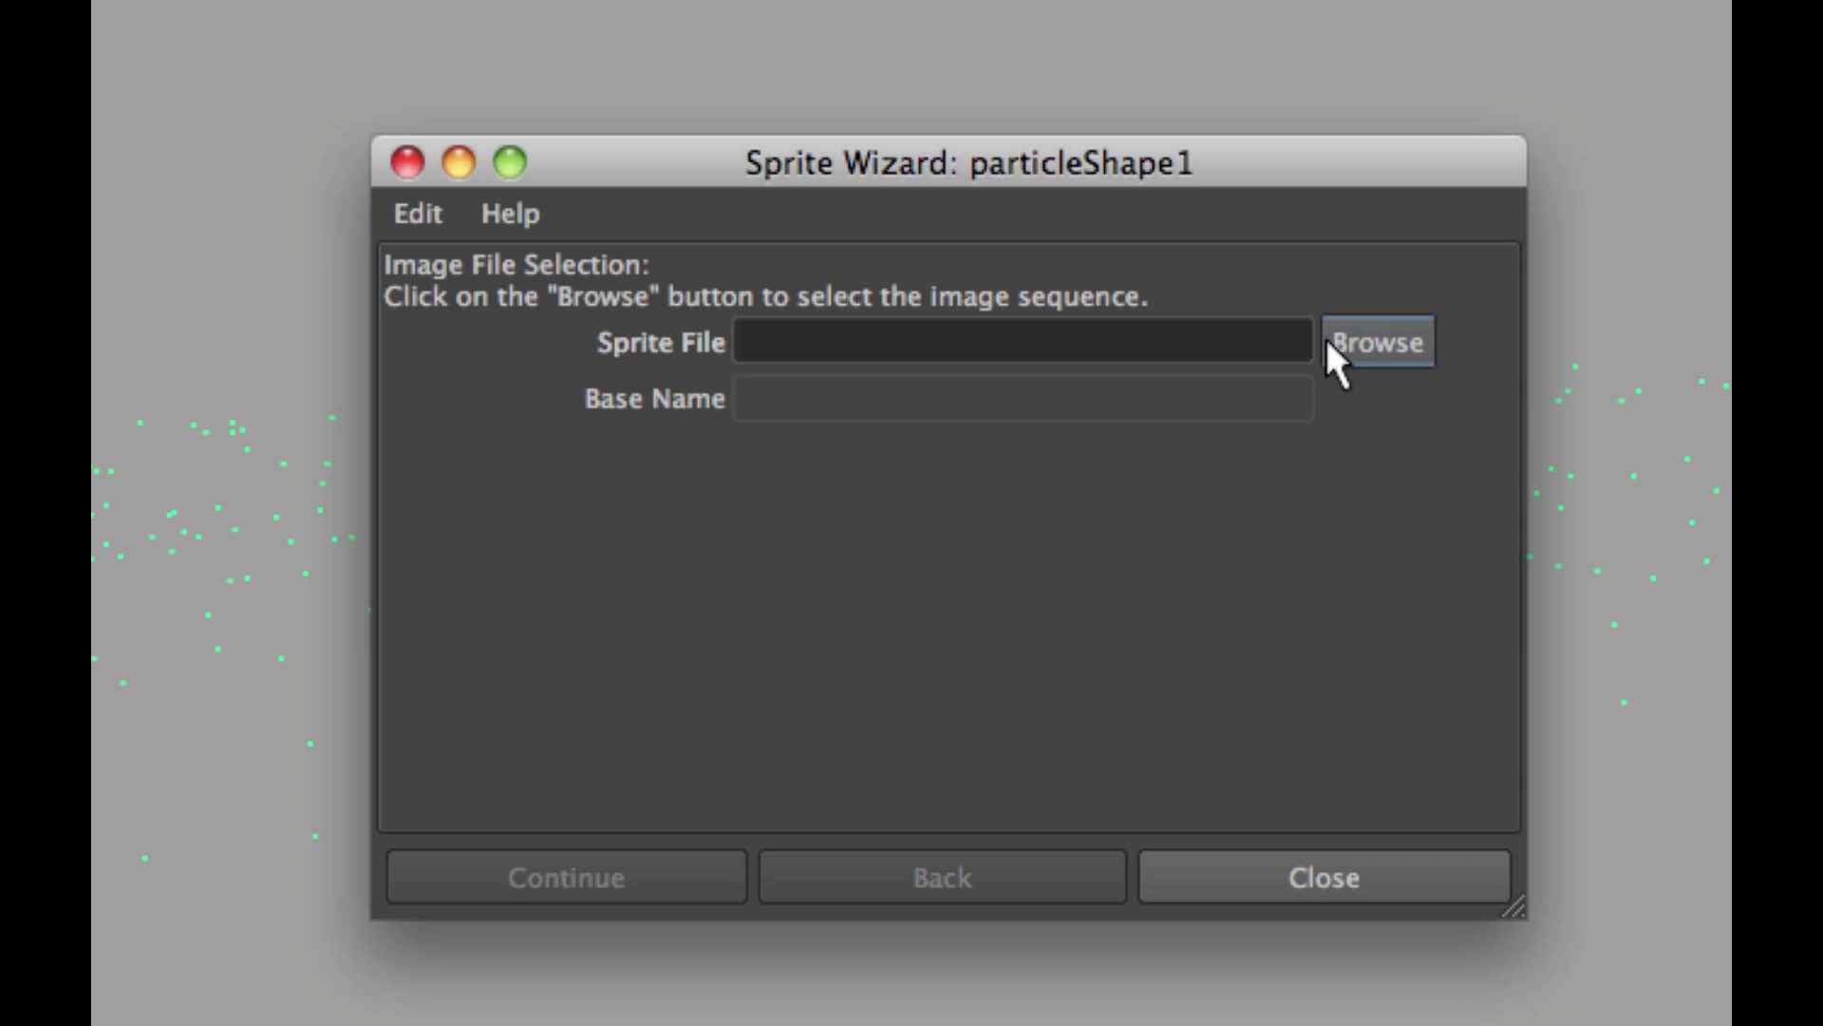
Load soldado.0001.png from the soldado_sprite folder as the sprite file and accept the image range 1 to 32.
left_click(1381, 342)
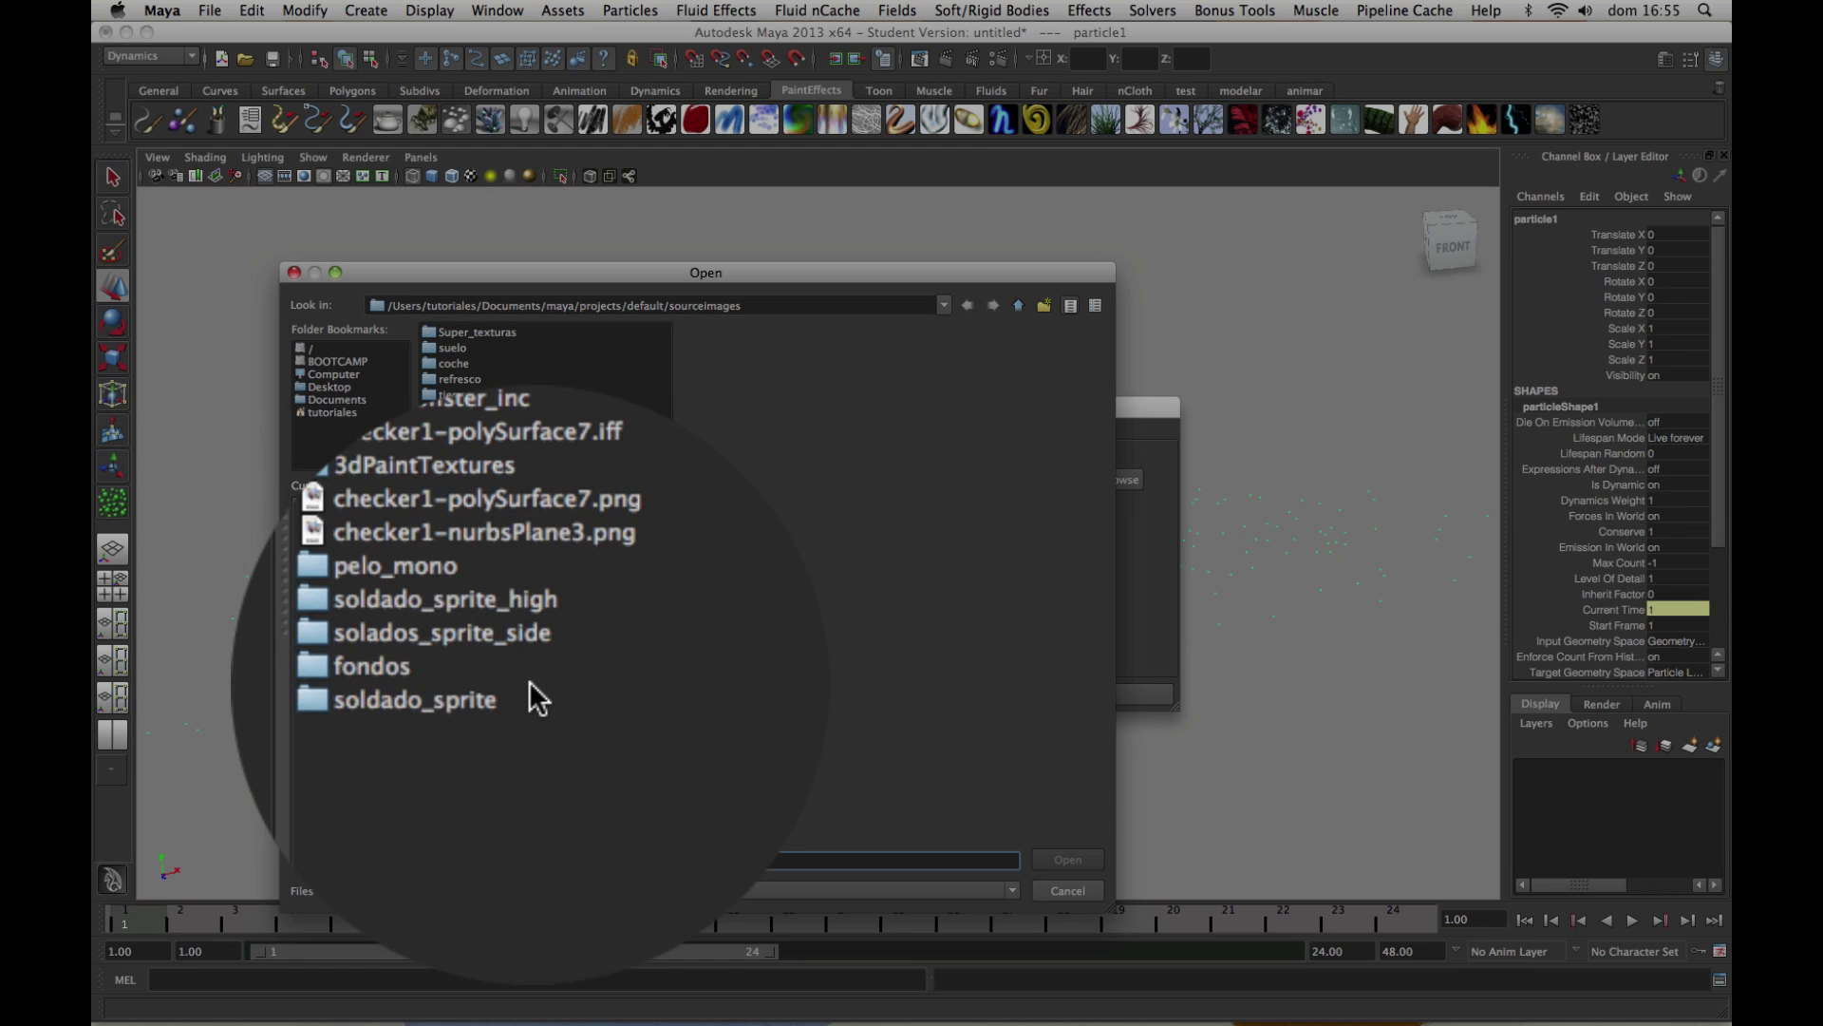
left_click(511, 693)
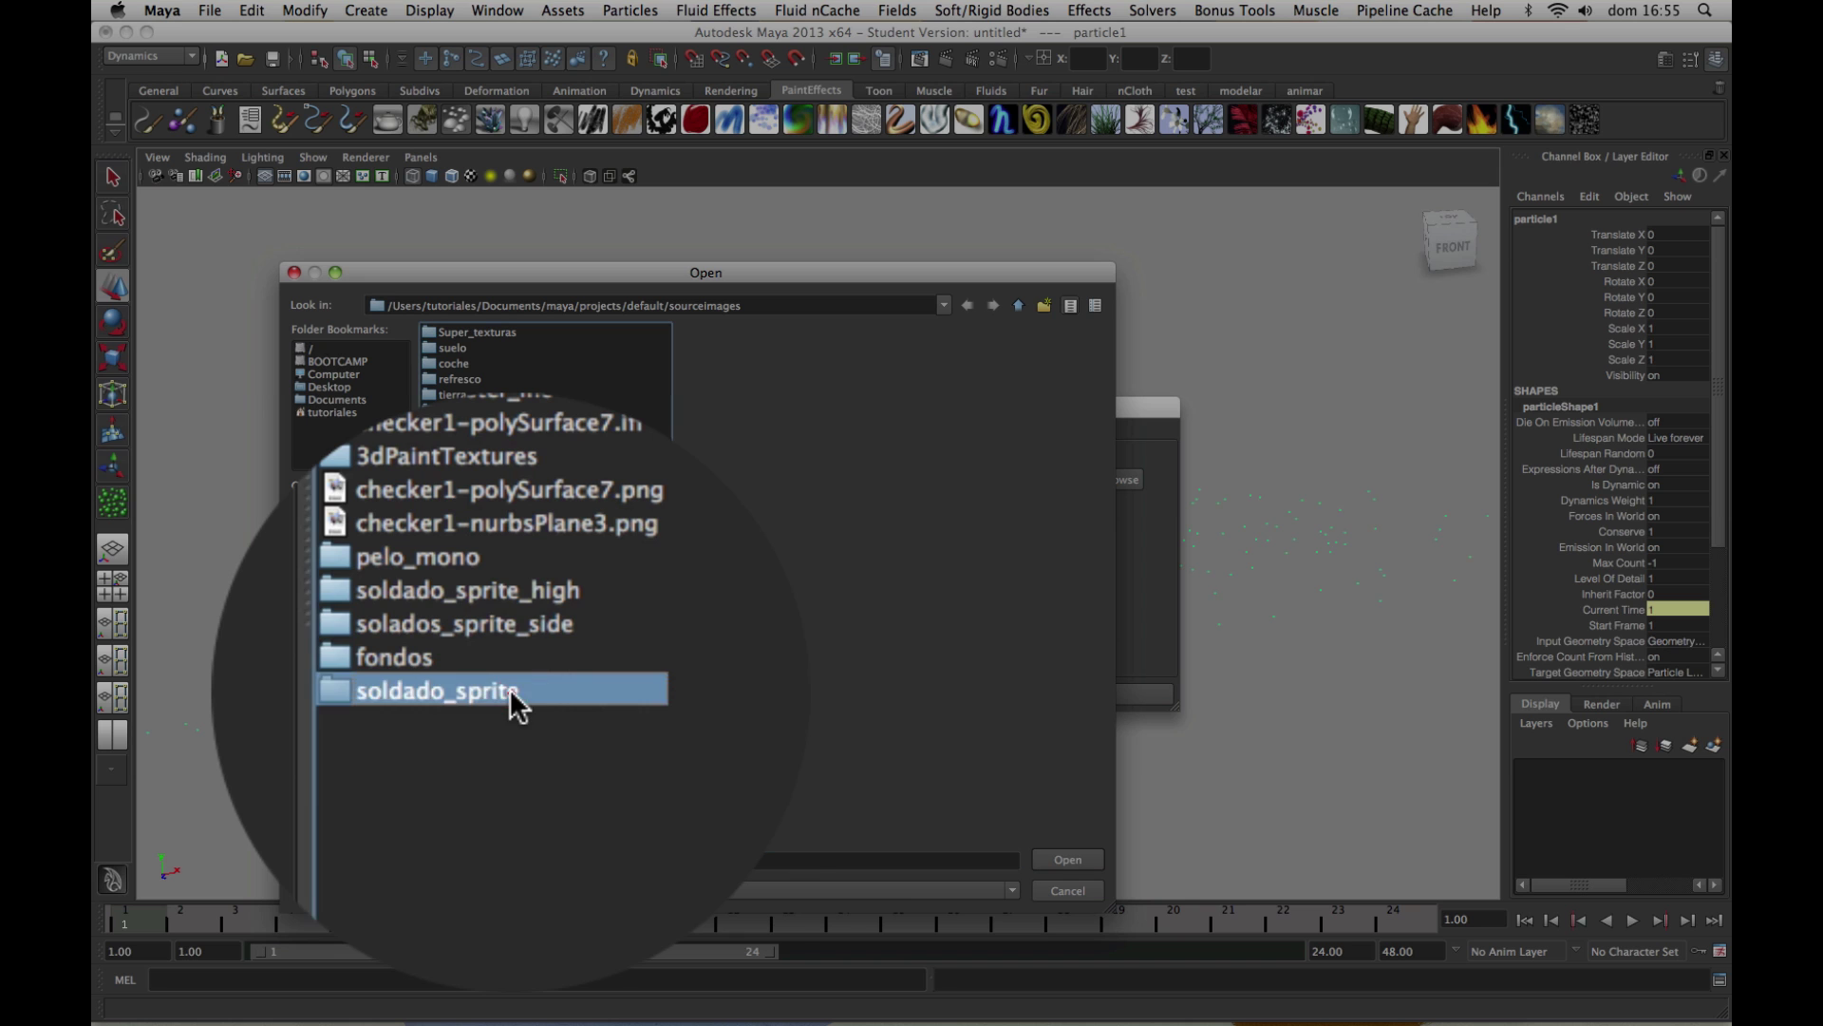
double_click(528, 698)
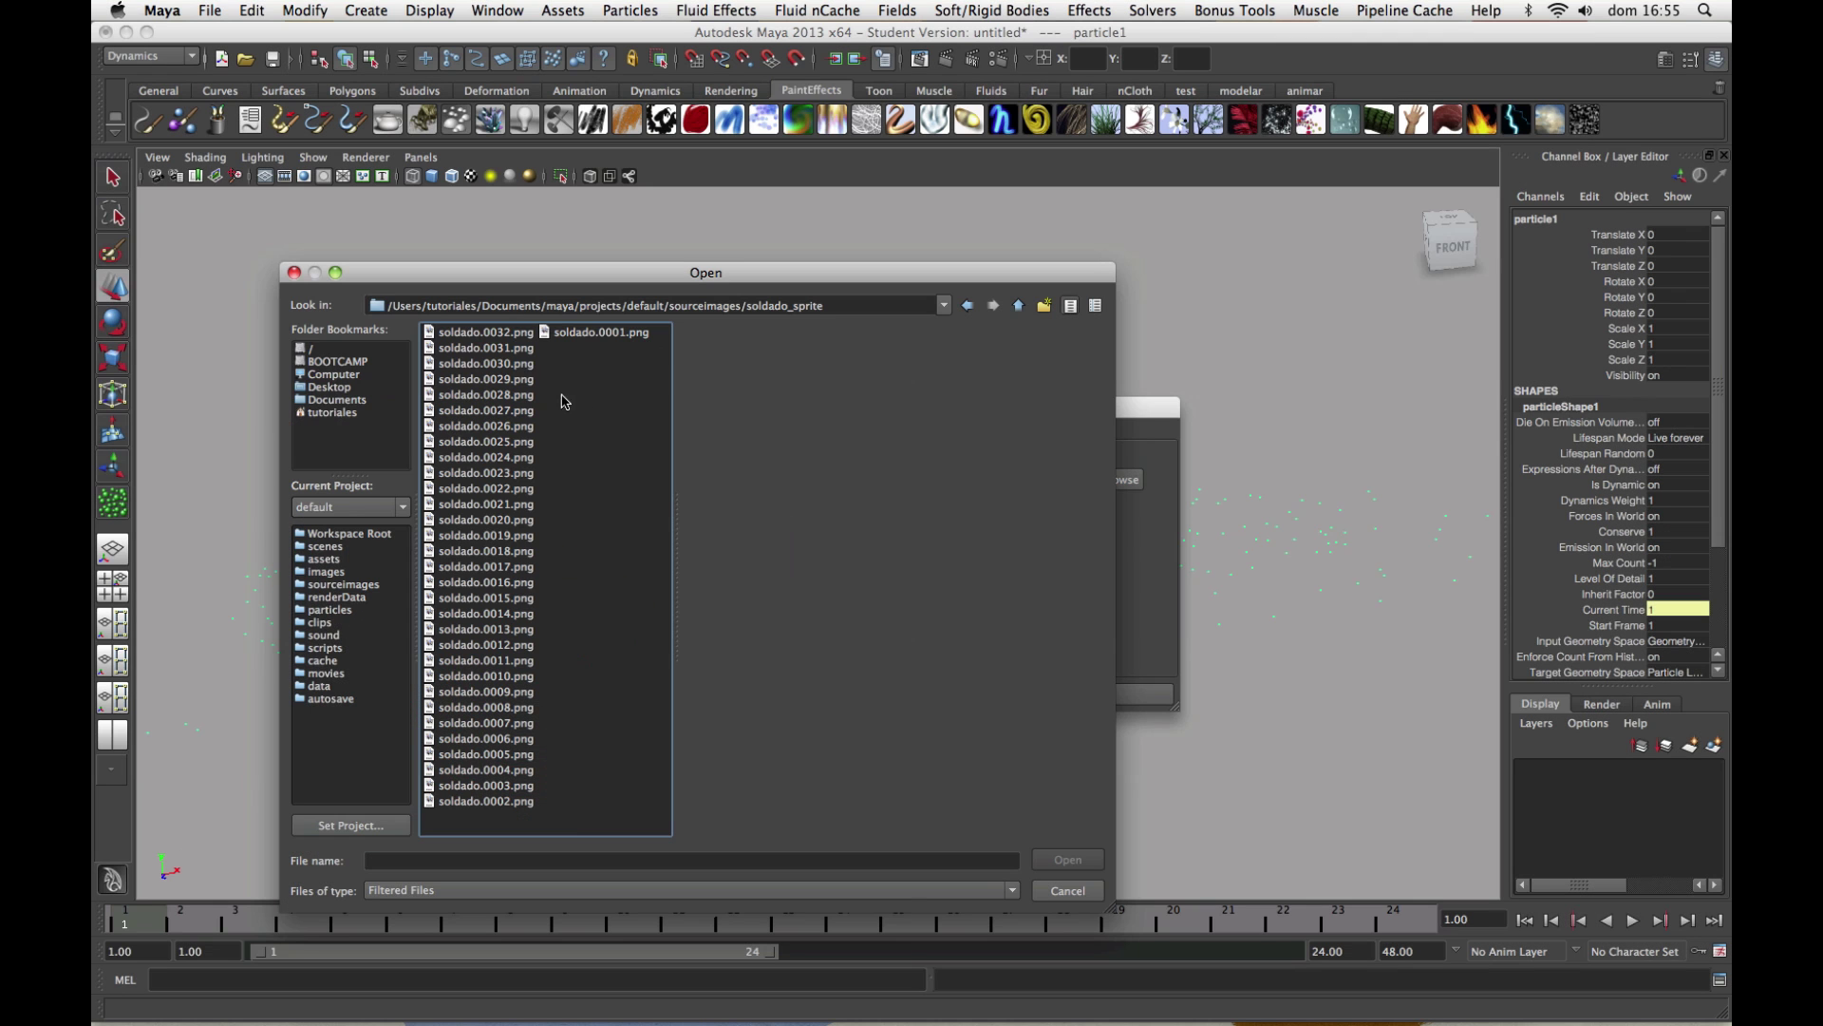
left_click(630, 334)
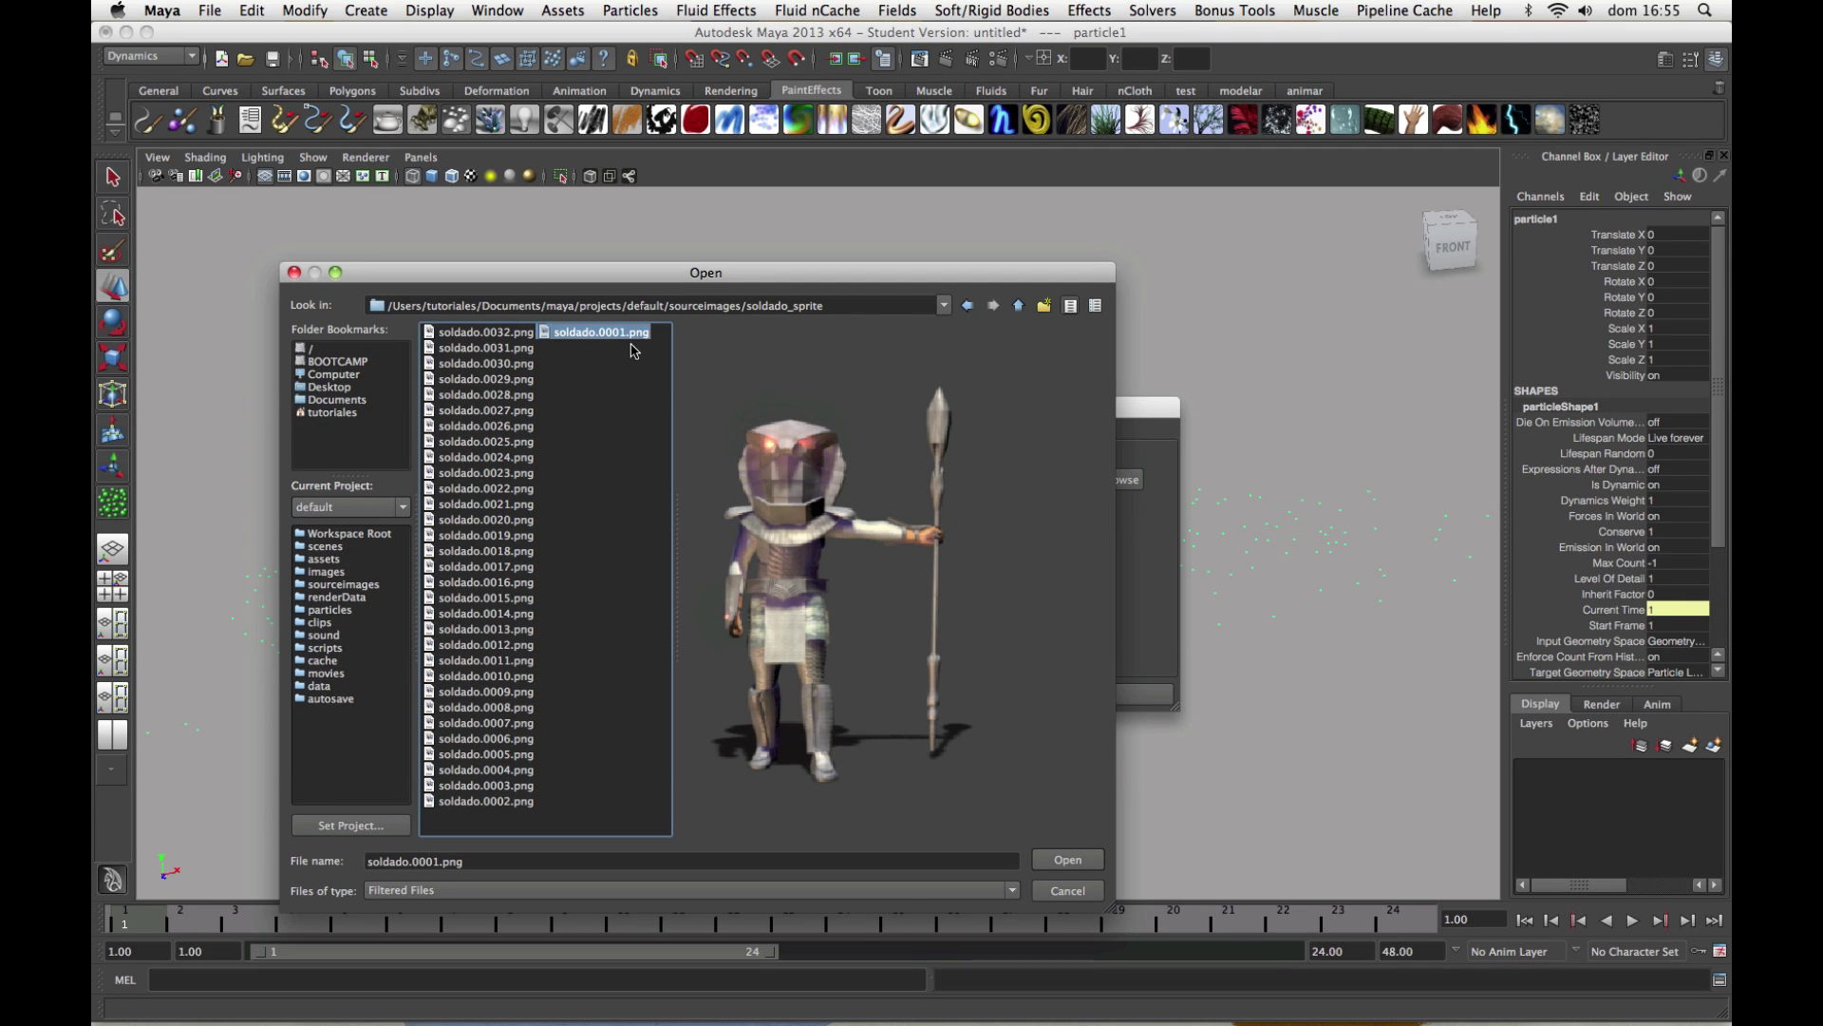
left_click(1066, 859)
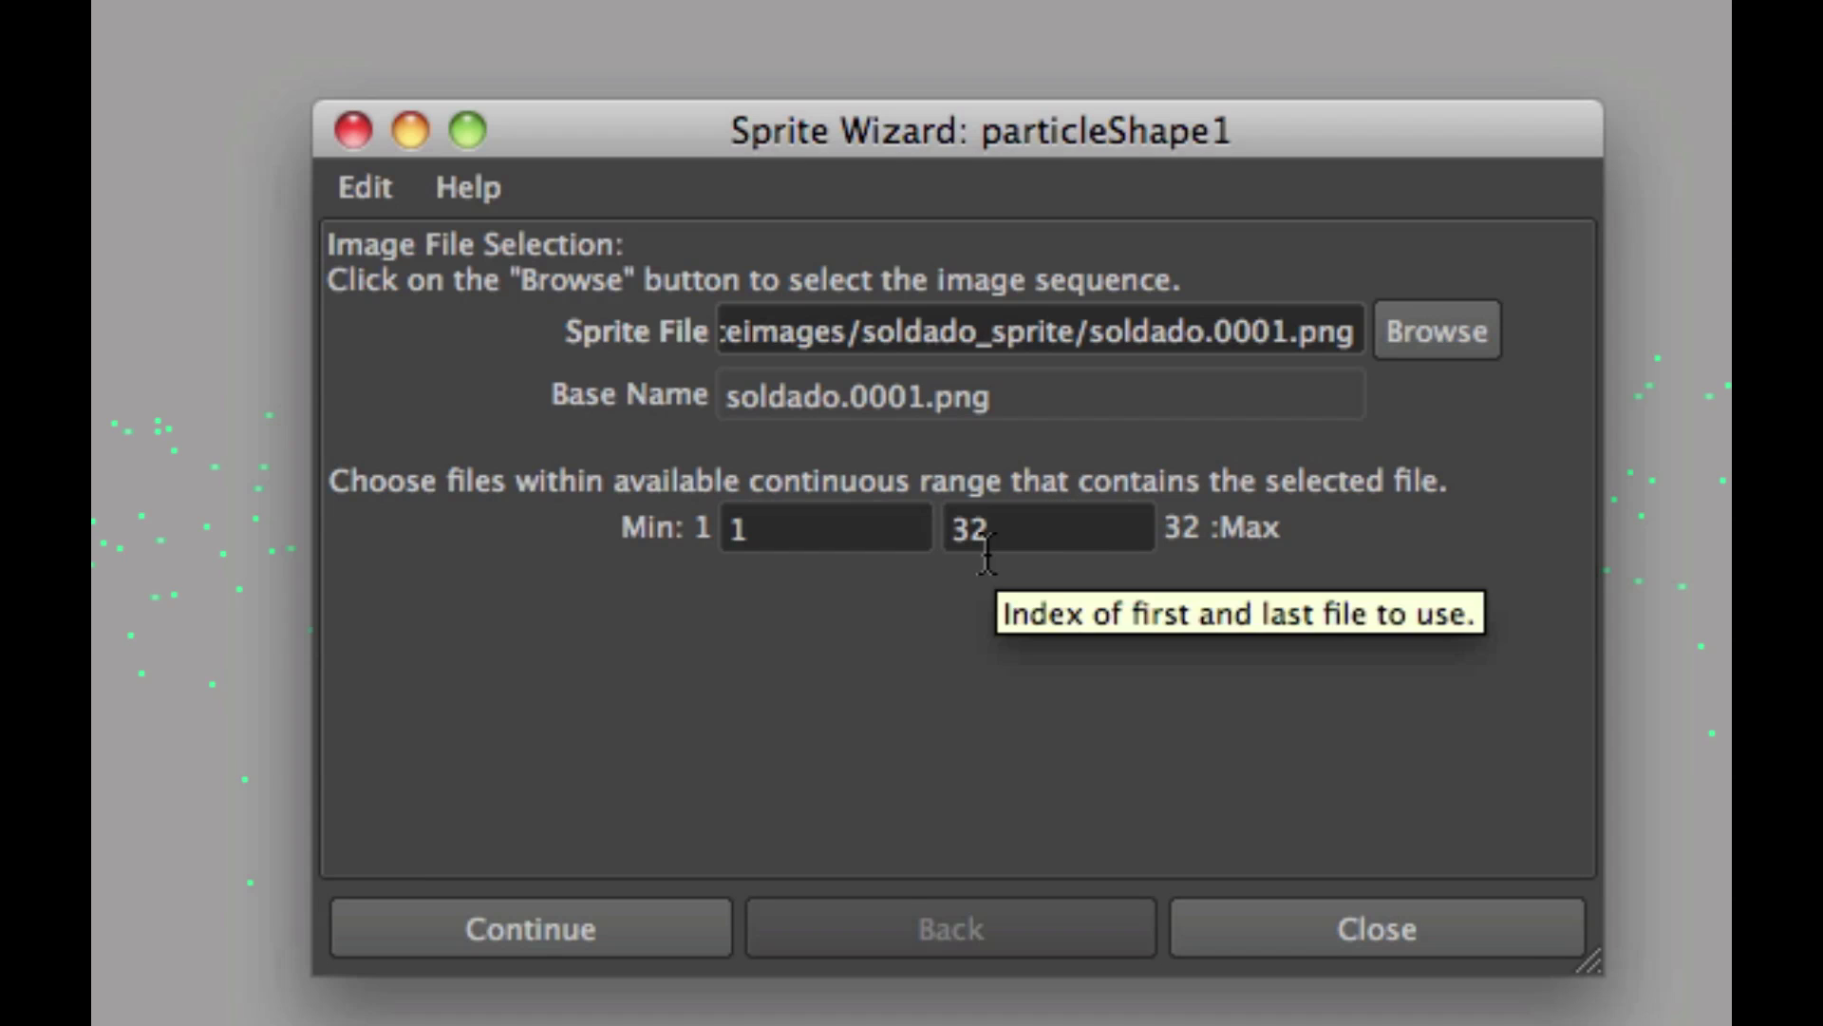
left_click(493, 925)
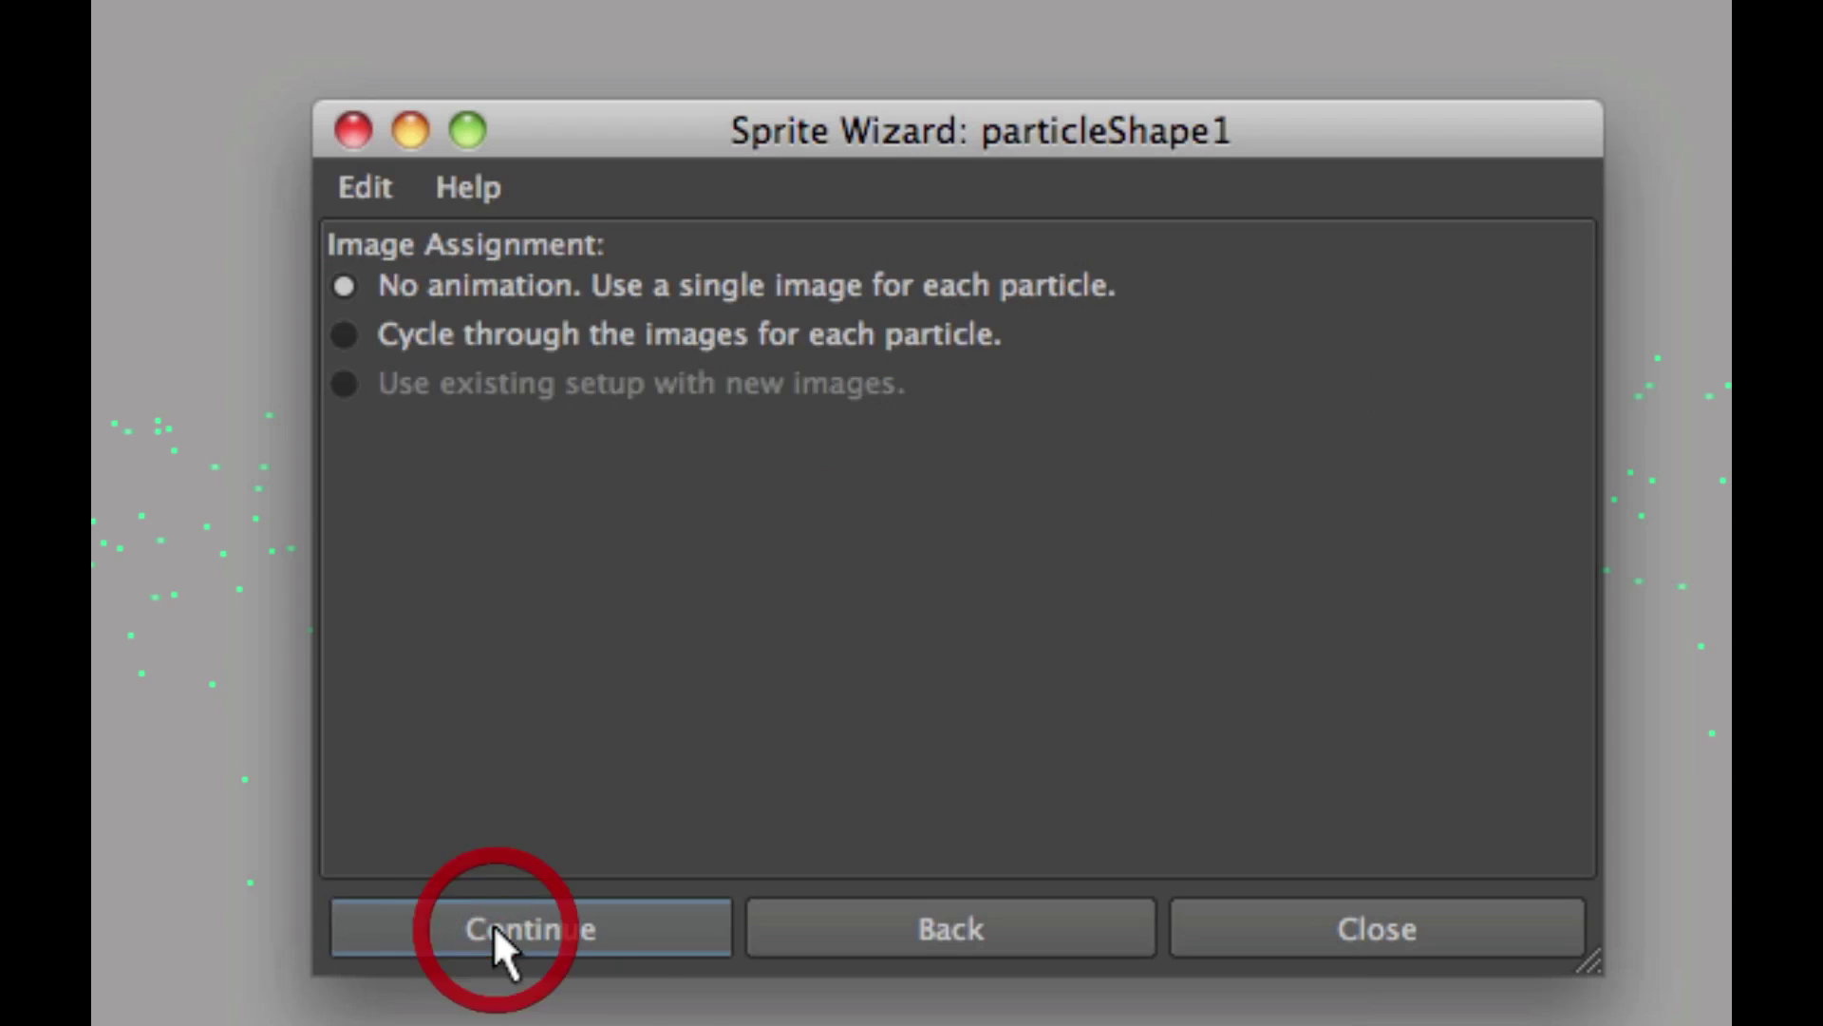
Choose to cycle through the images for each particle and accept this image assignment.
left_click_drag(798, 138, 982, 126)
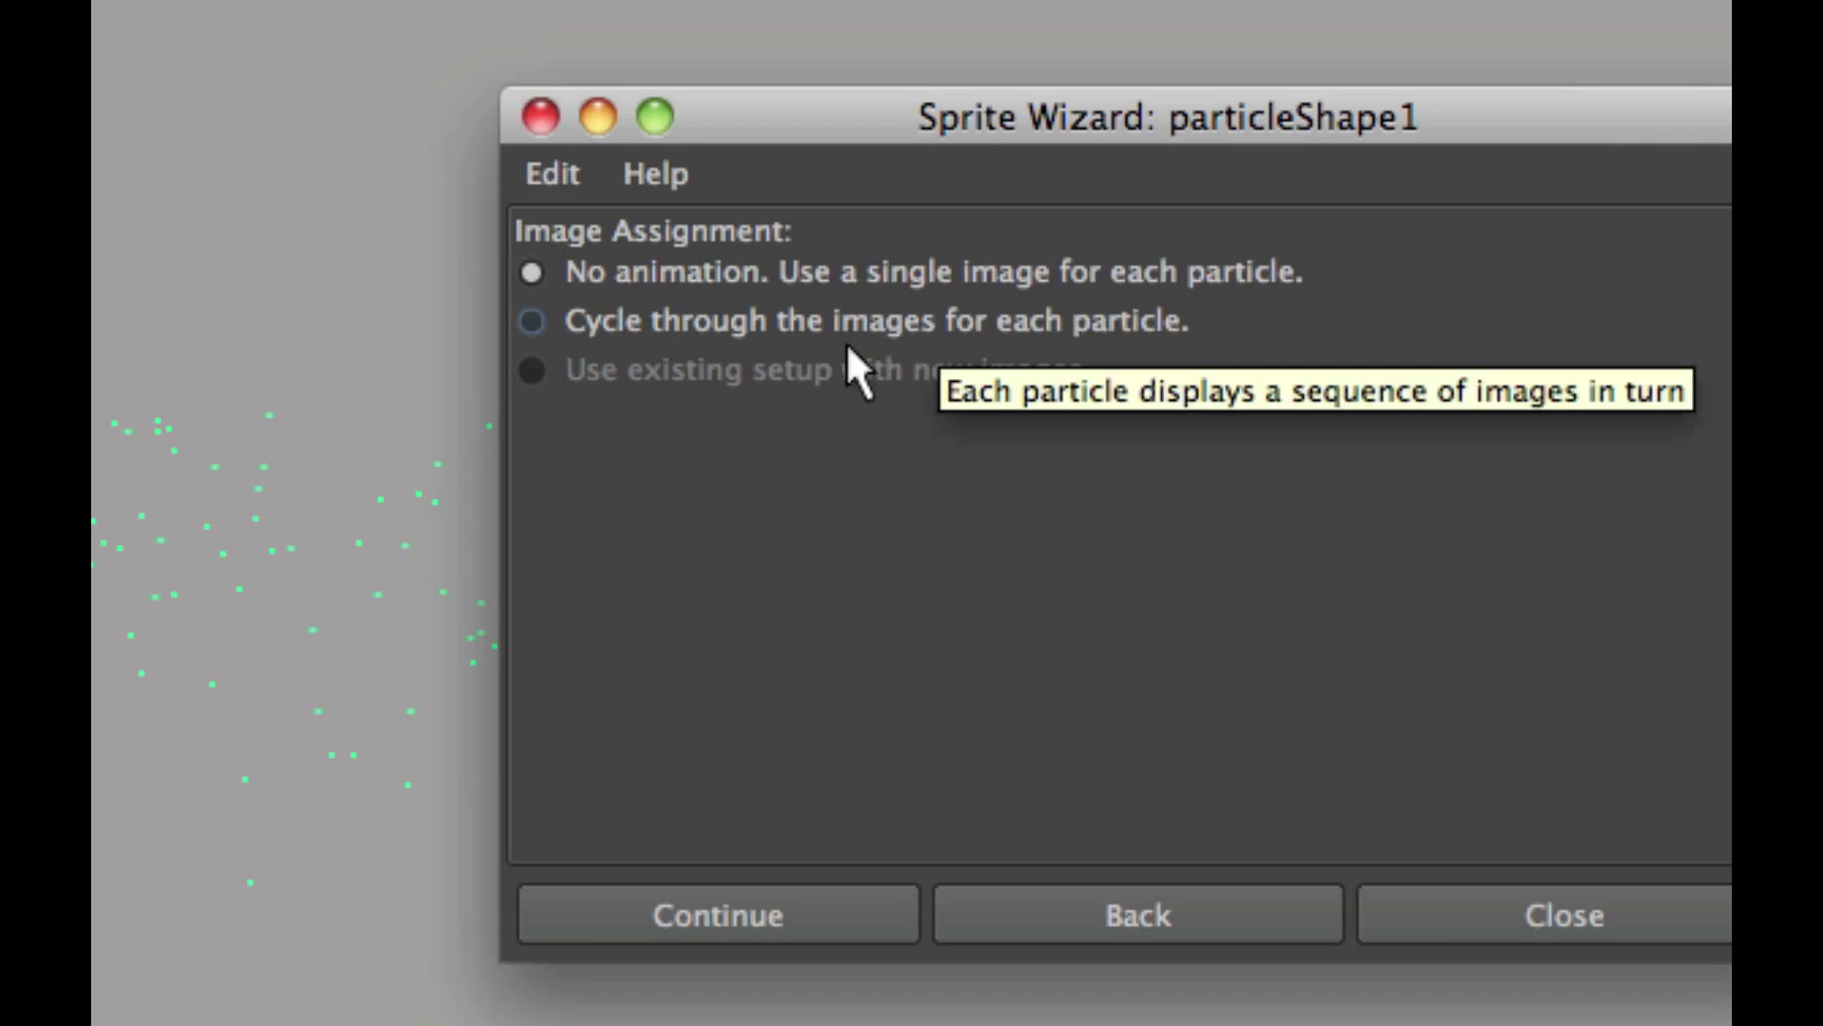
left_click(605, 321)
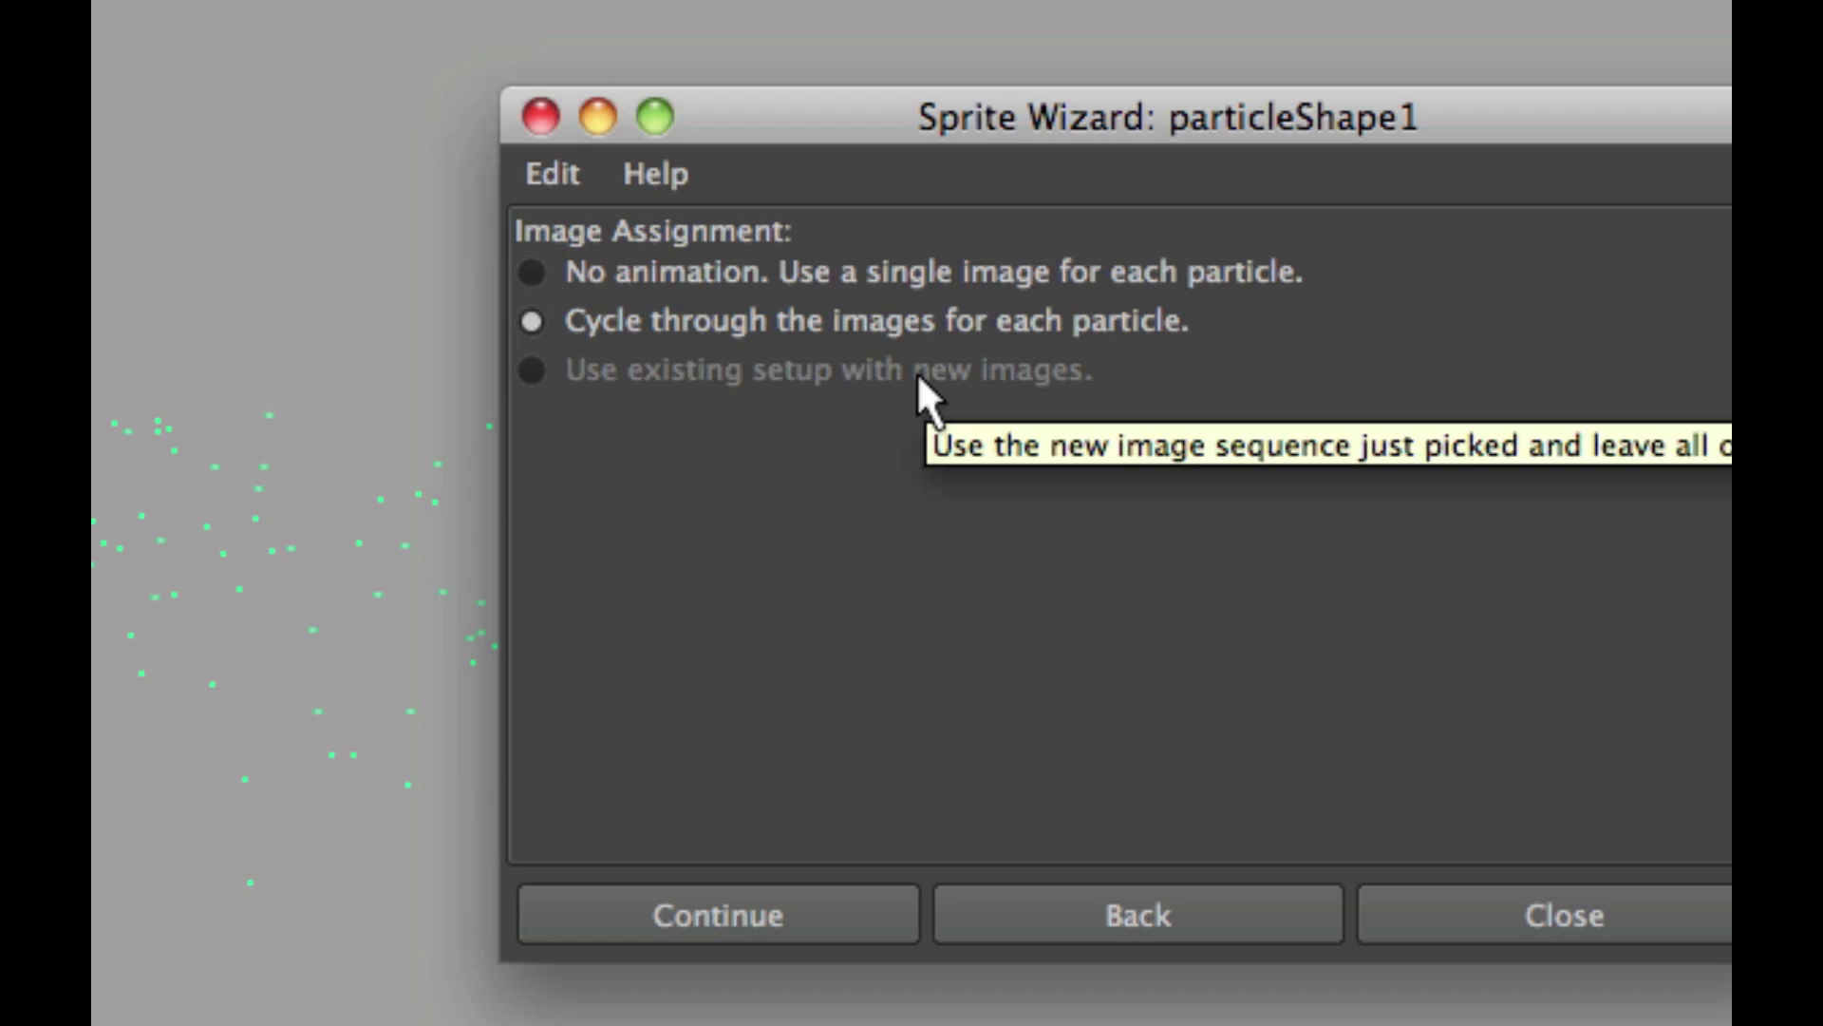
left_click(805, 916)
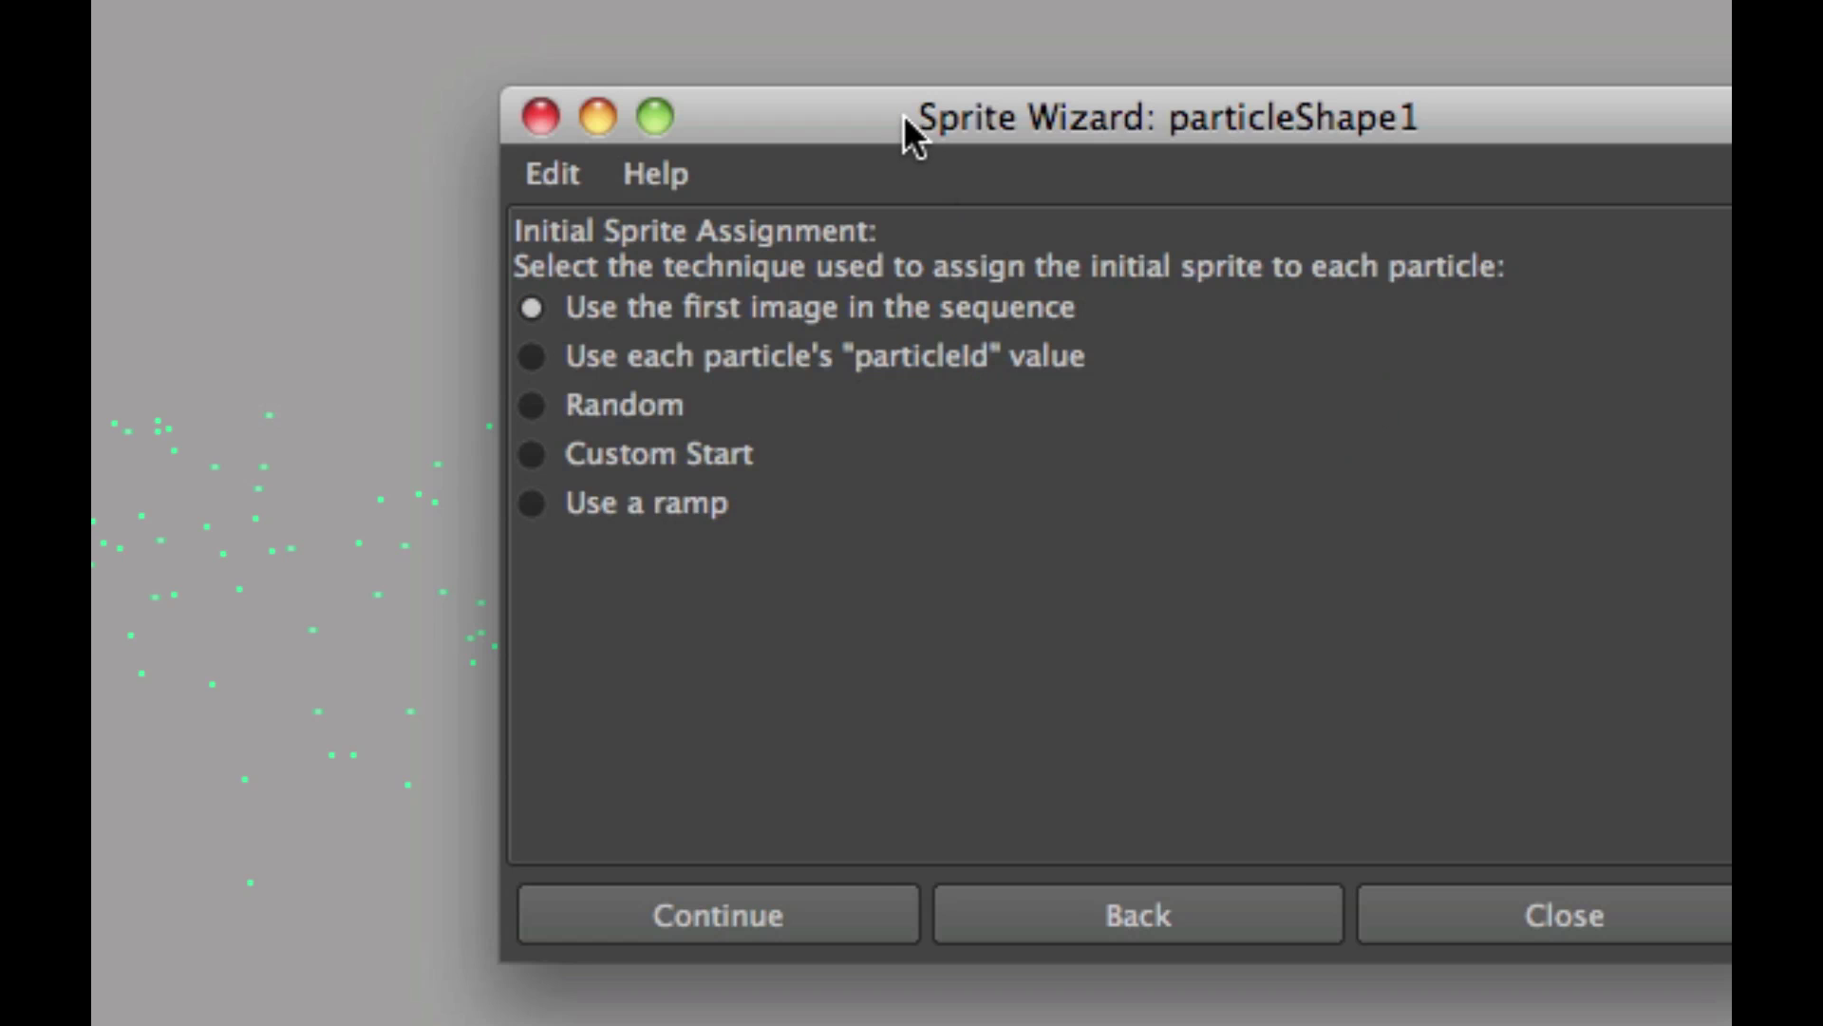
Assign the initial sprite of each particle at random and accept the choice.
left_click_drag(903, 117, 771, 94)
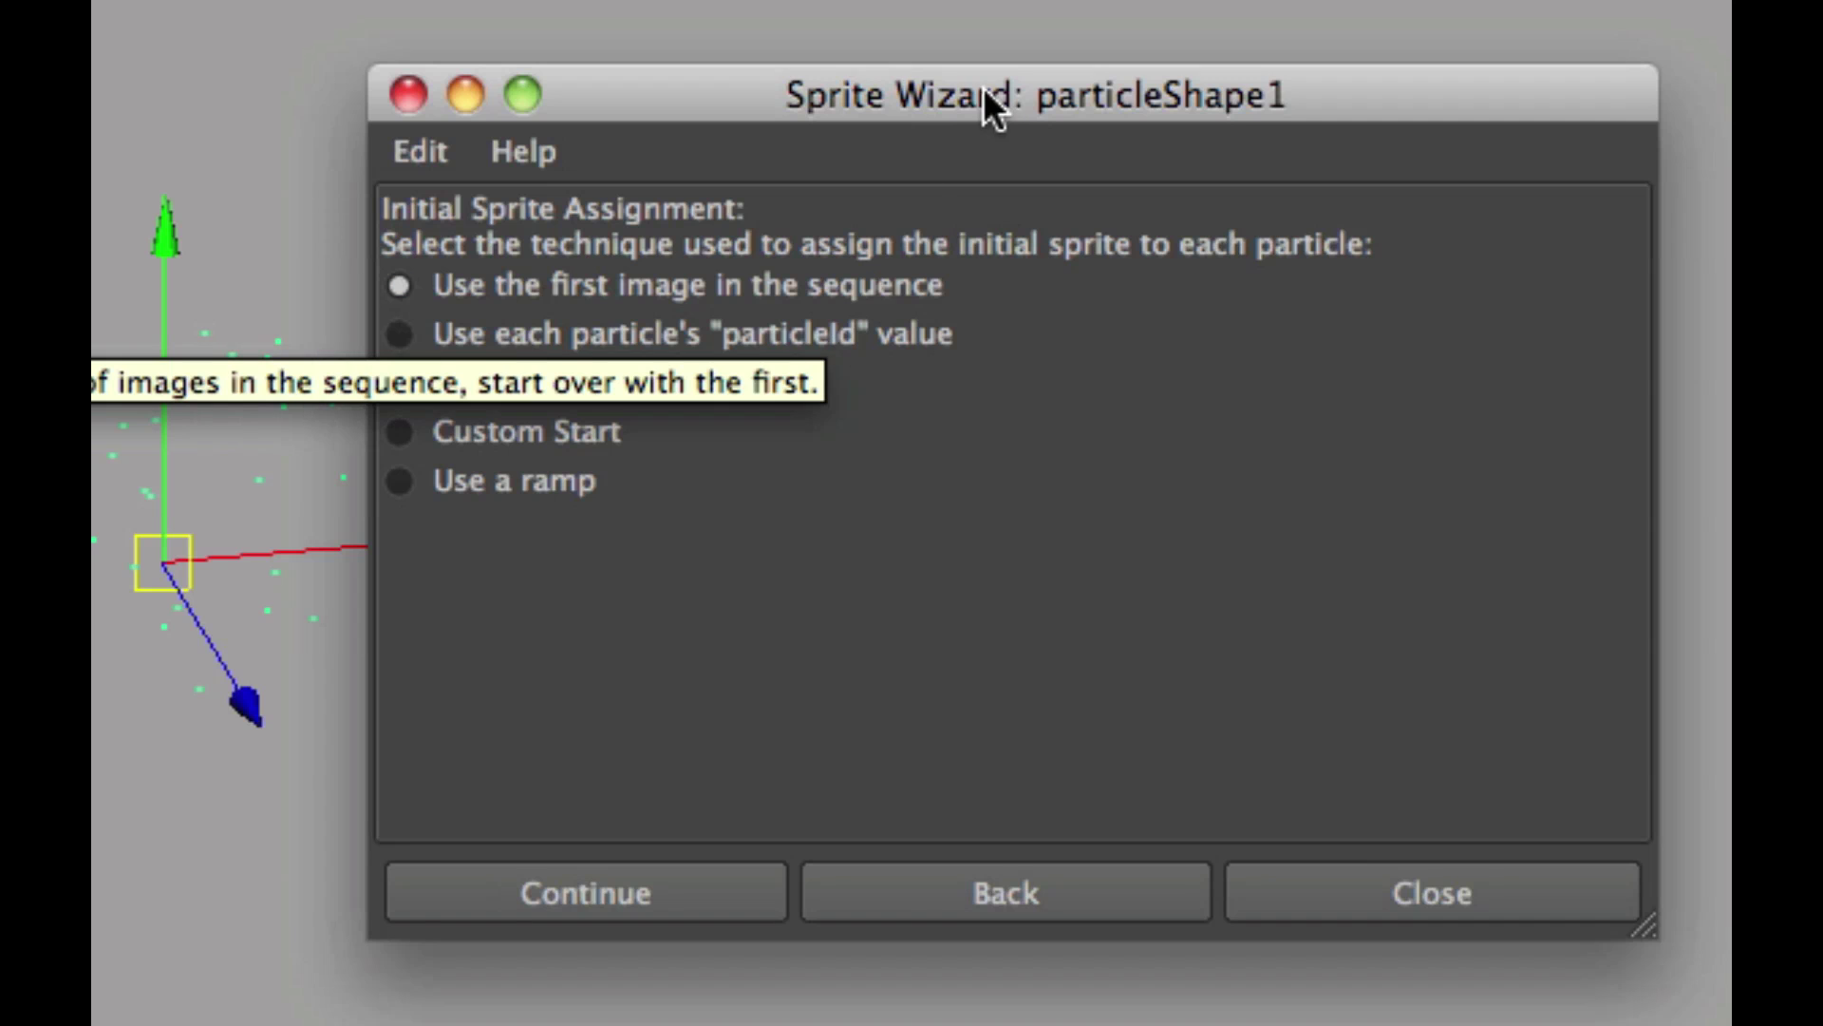
left_click_drag(983, 89, 1071, 78)
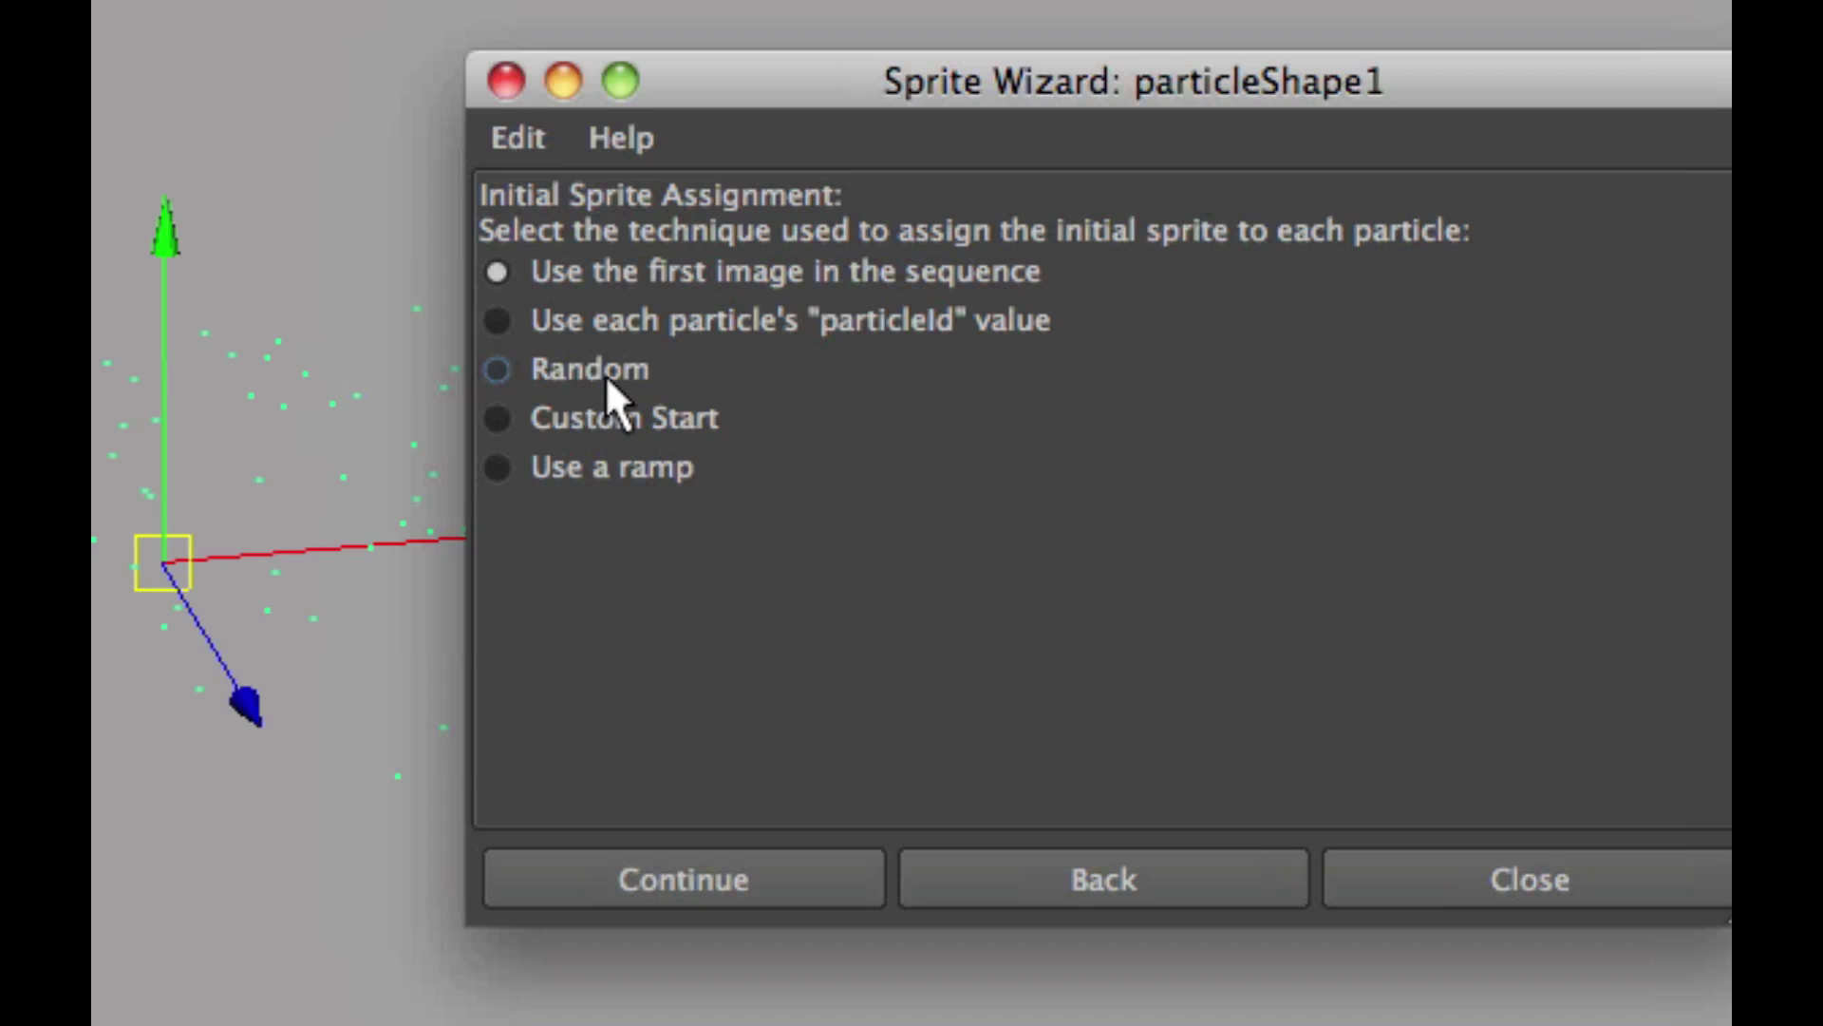
left_click(494, 369)
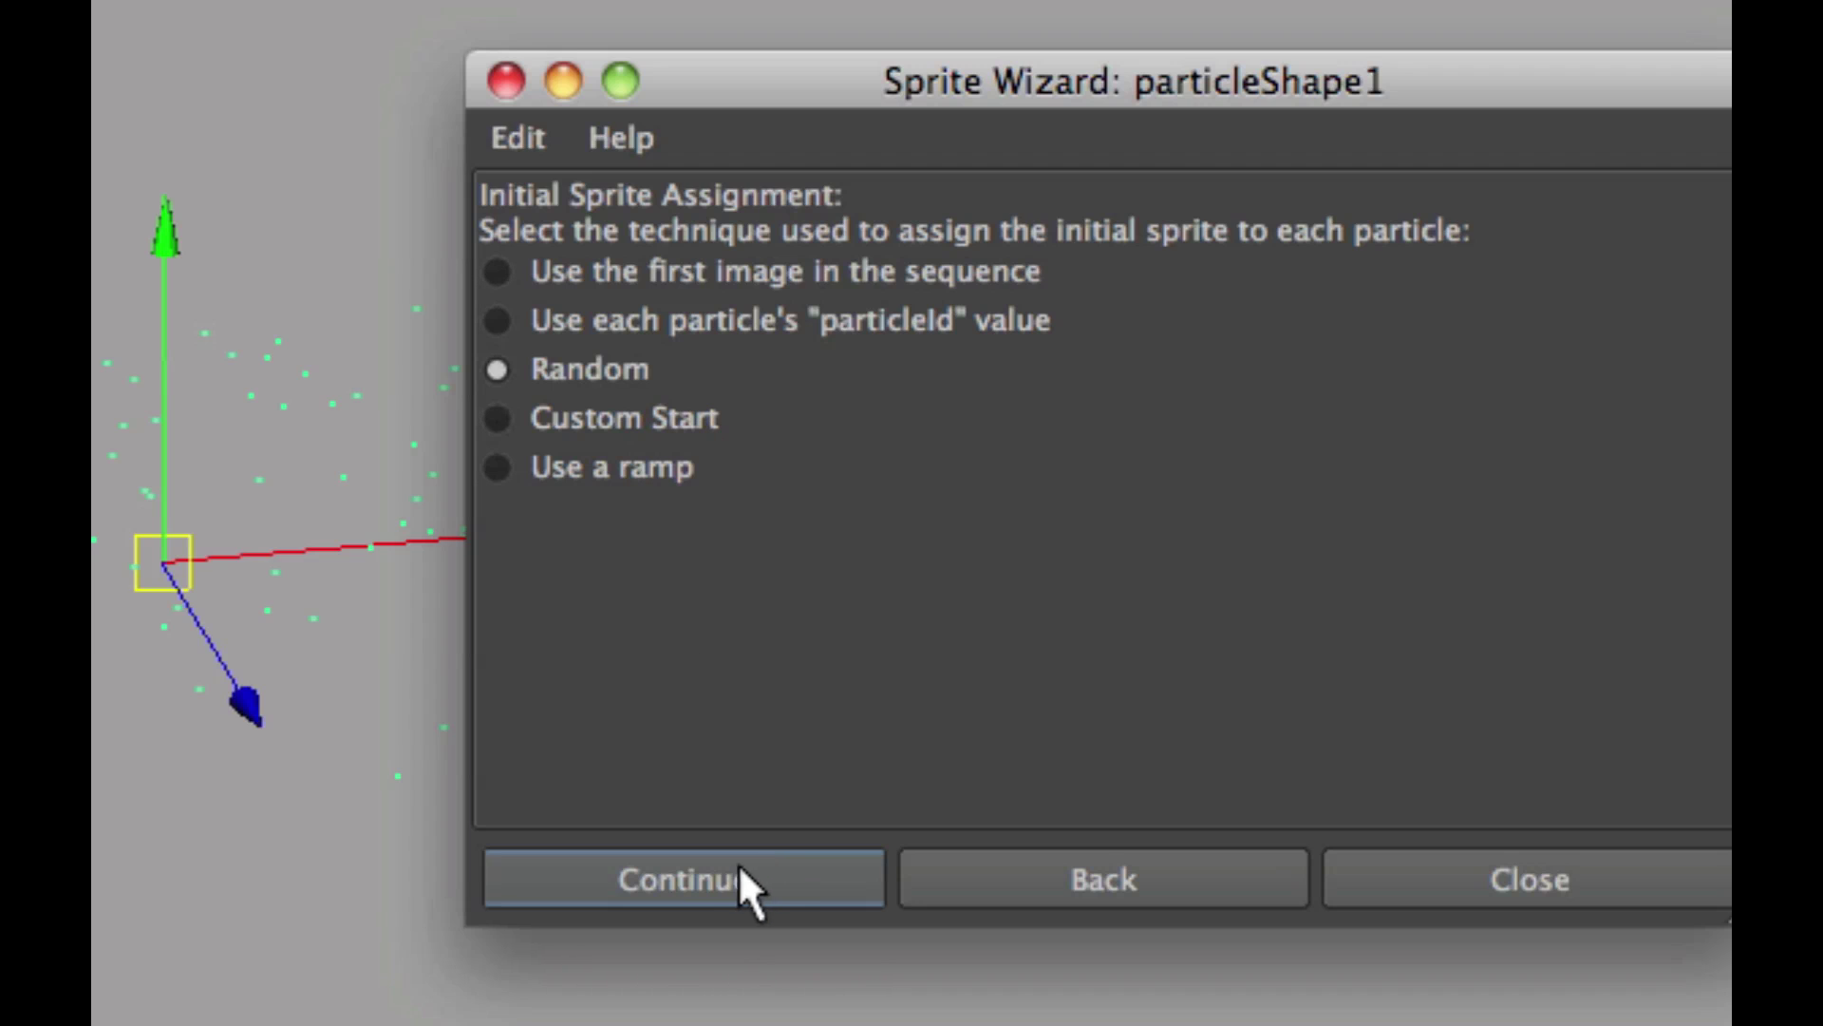
left_click(693, 876)
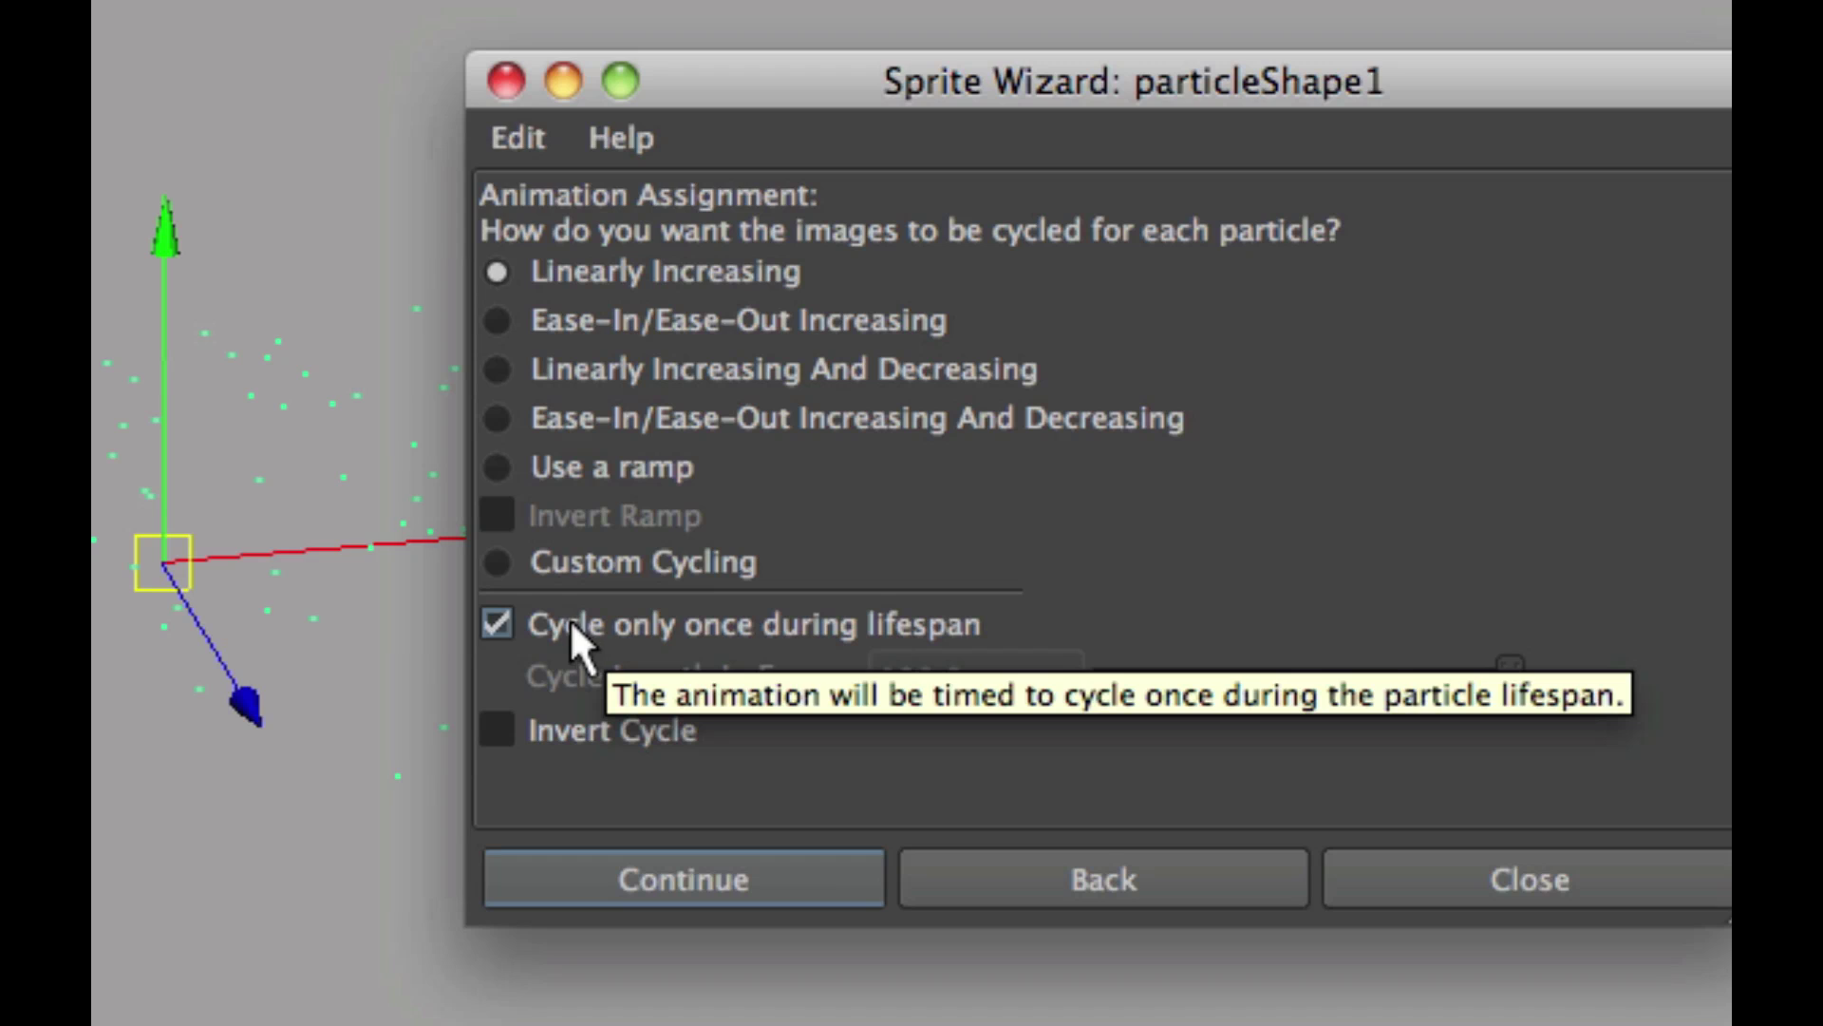
Disable cycling only once during the lifespan, set the cycle length to 32 frames and apply the sprite setup.
left_click(594, 627)
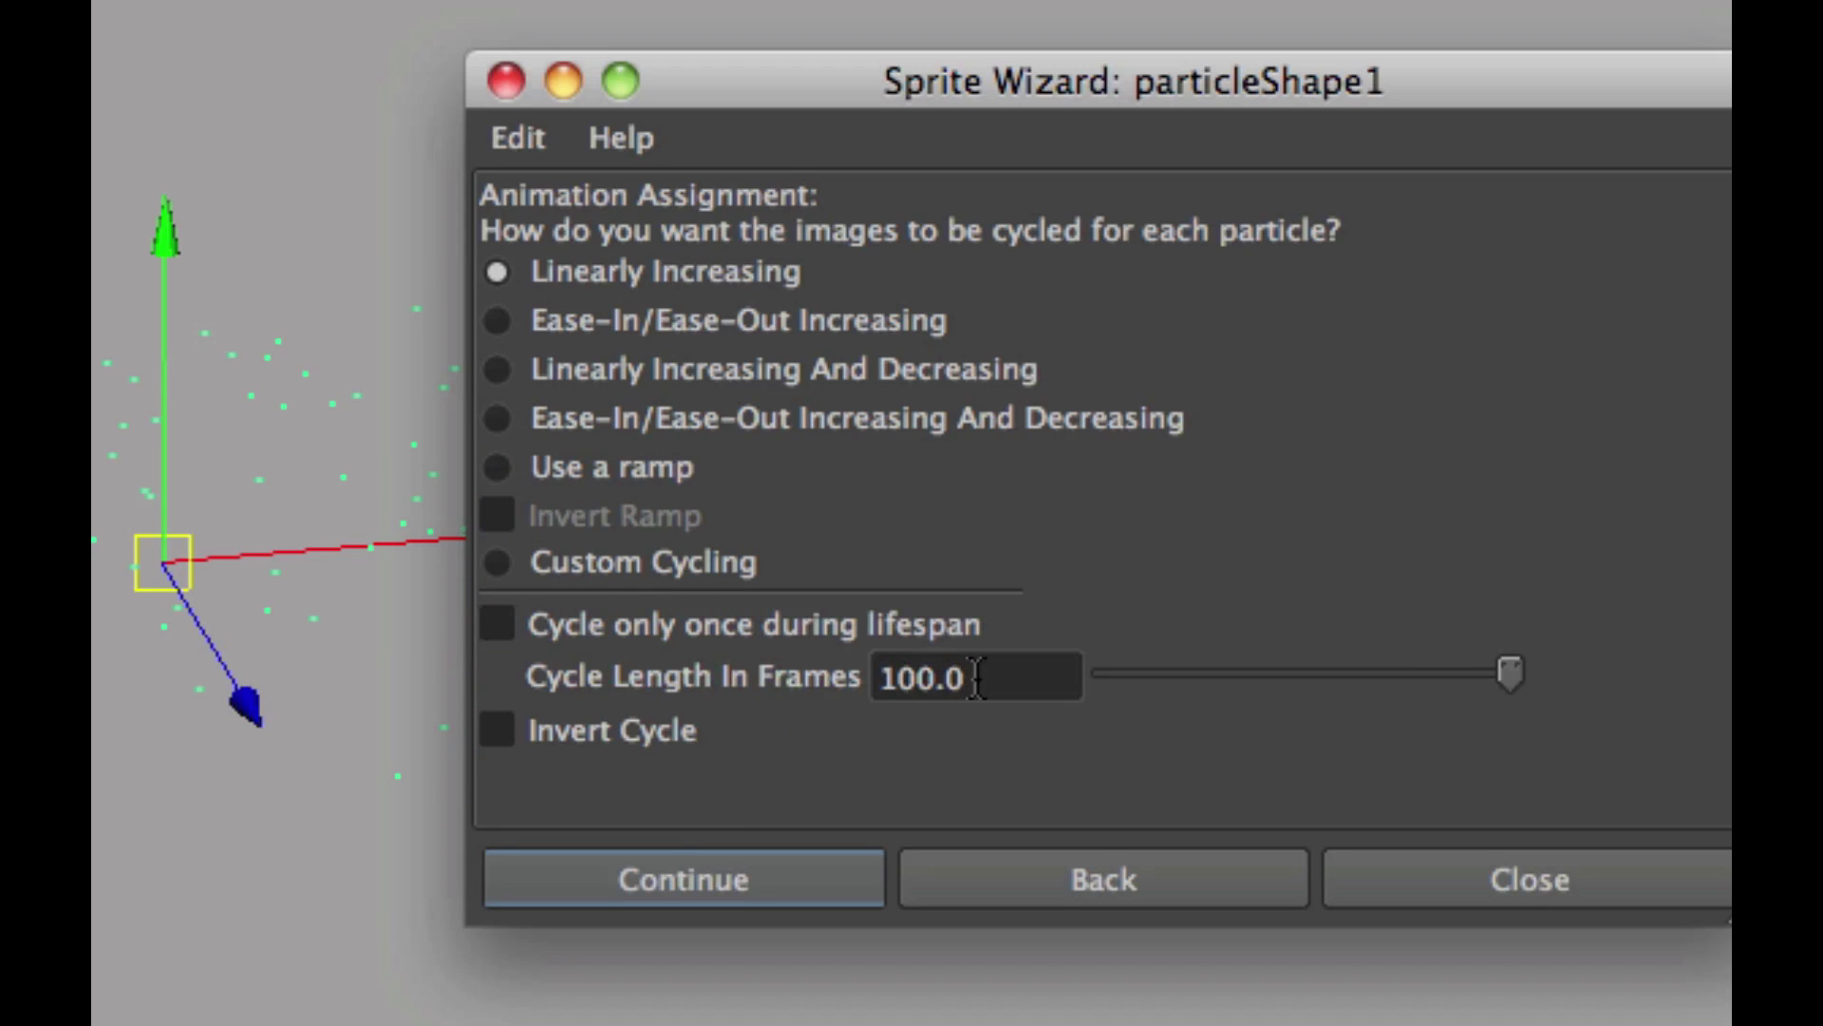
left_click_drag(1006, 676, 796, 657)
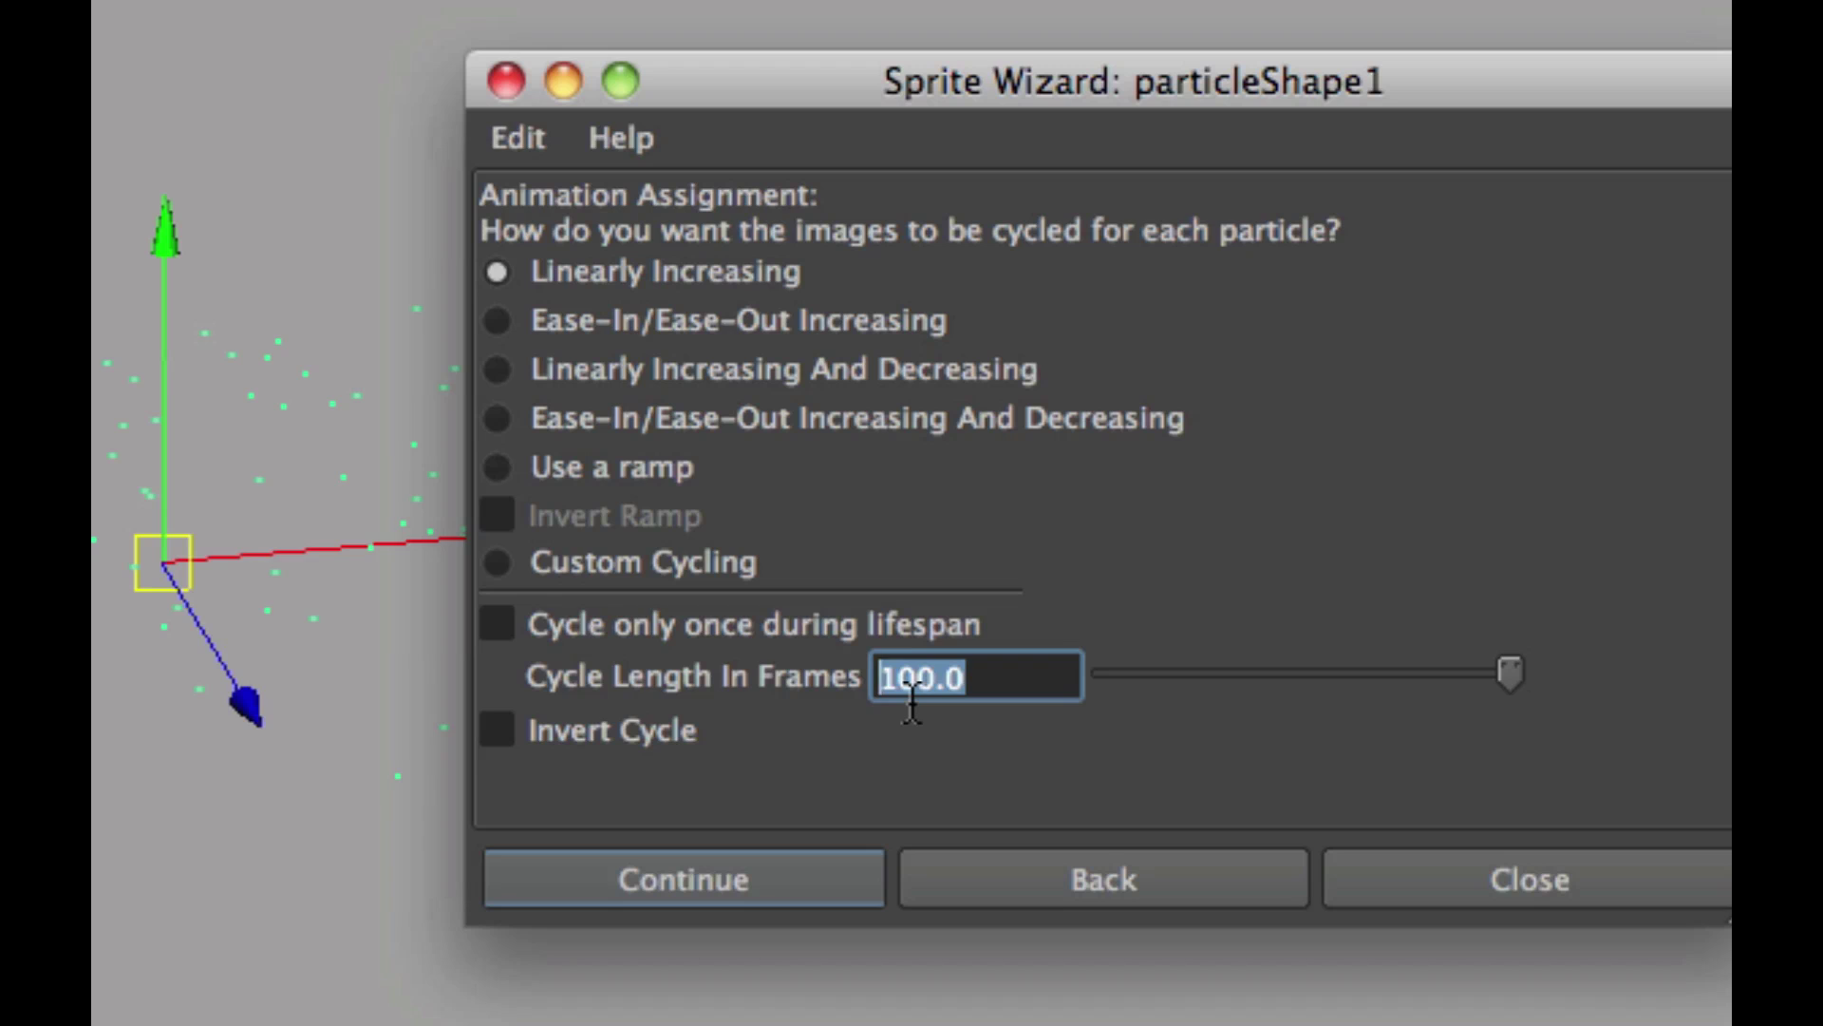
type("32")
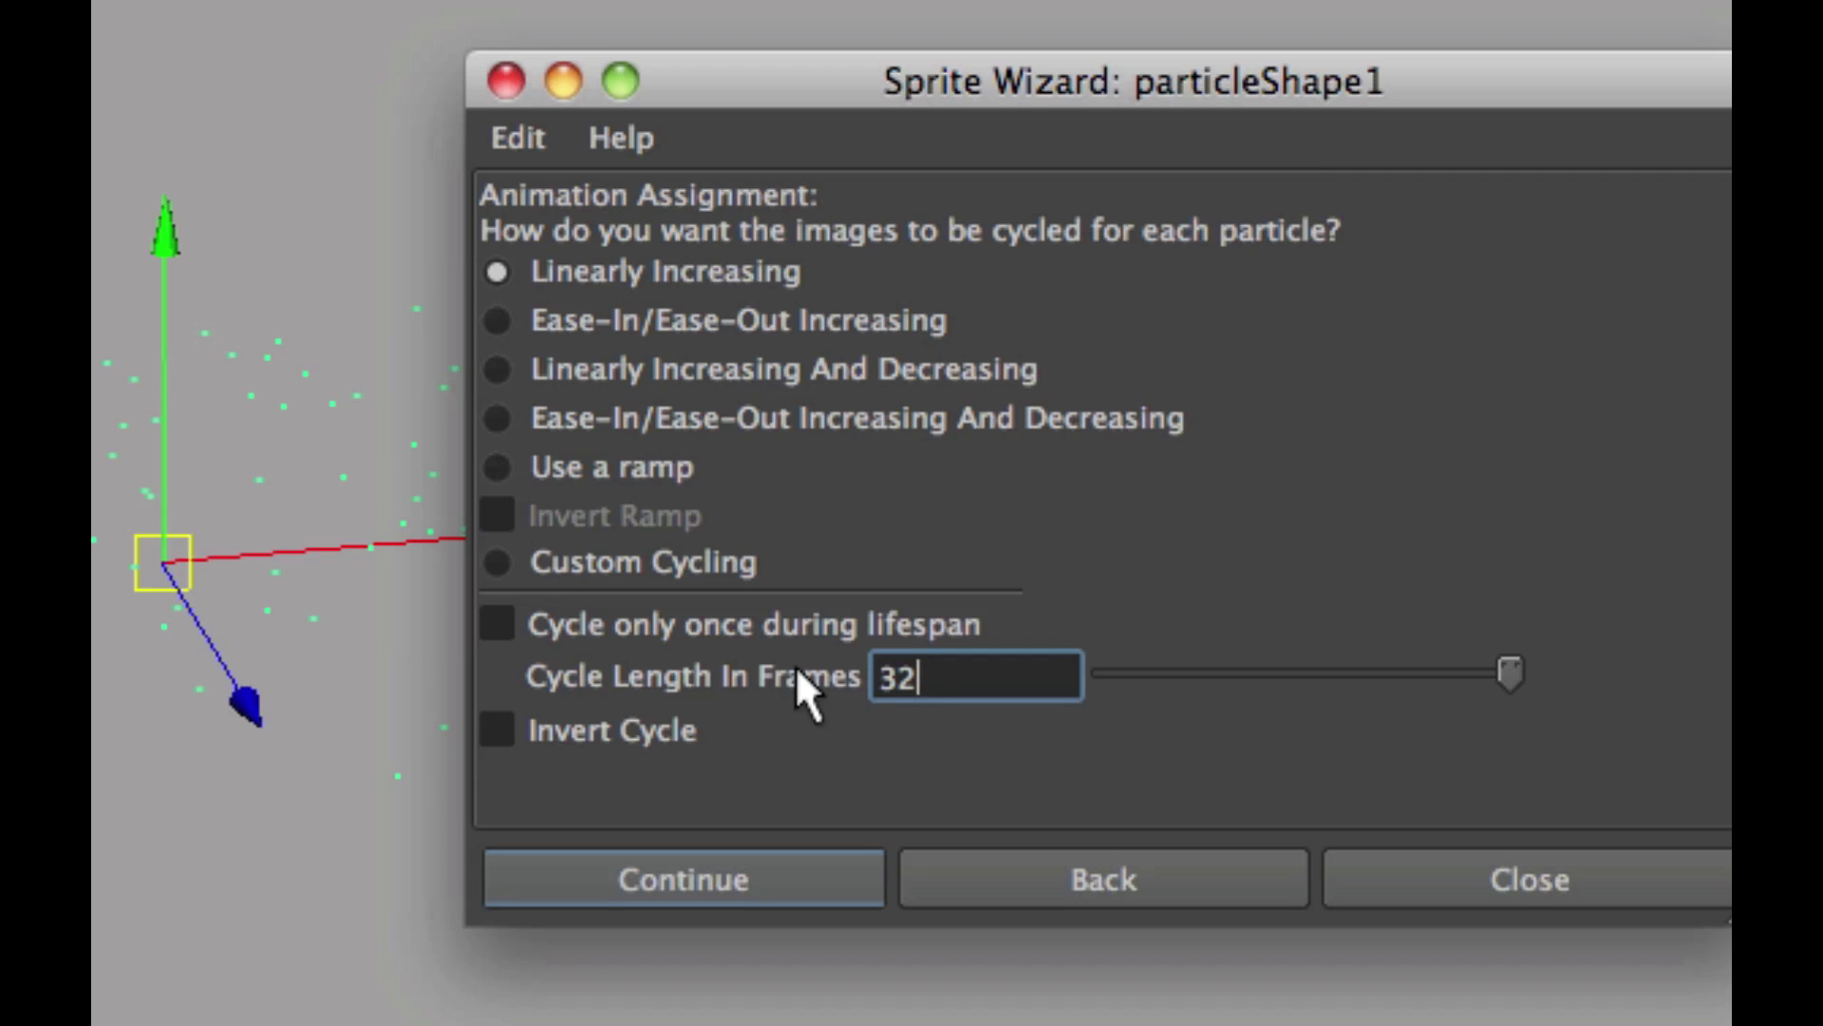
left_click(722, 868)
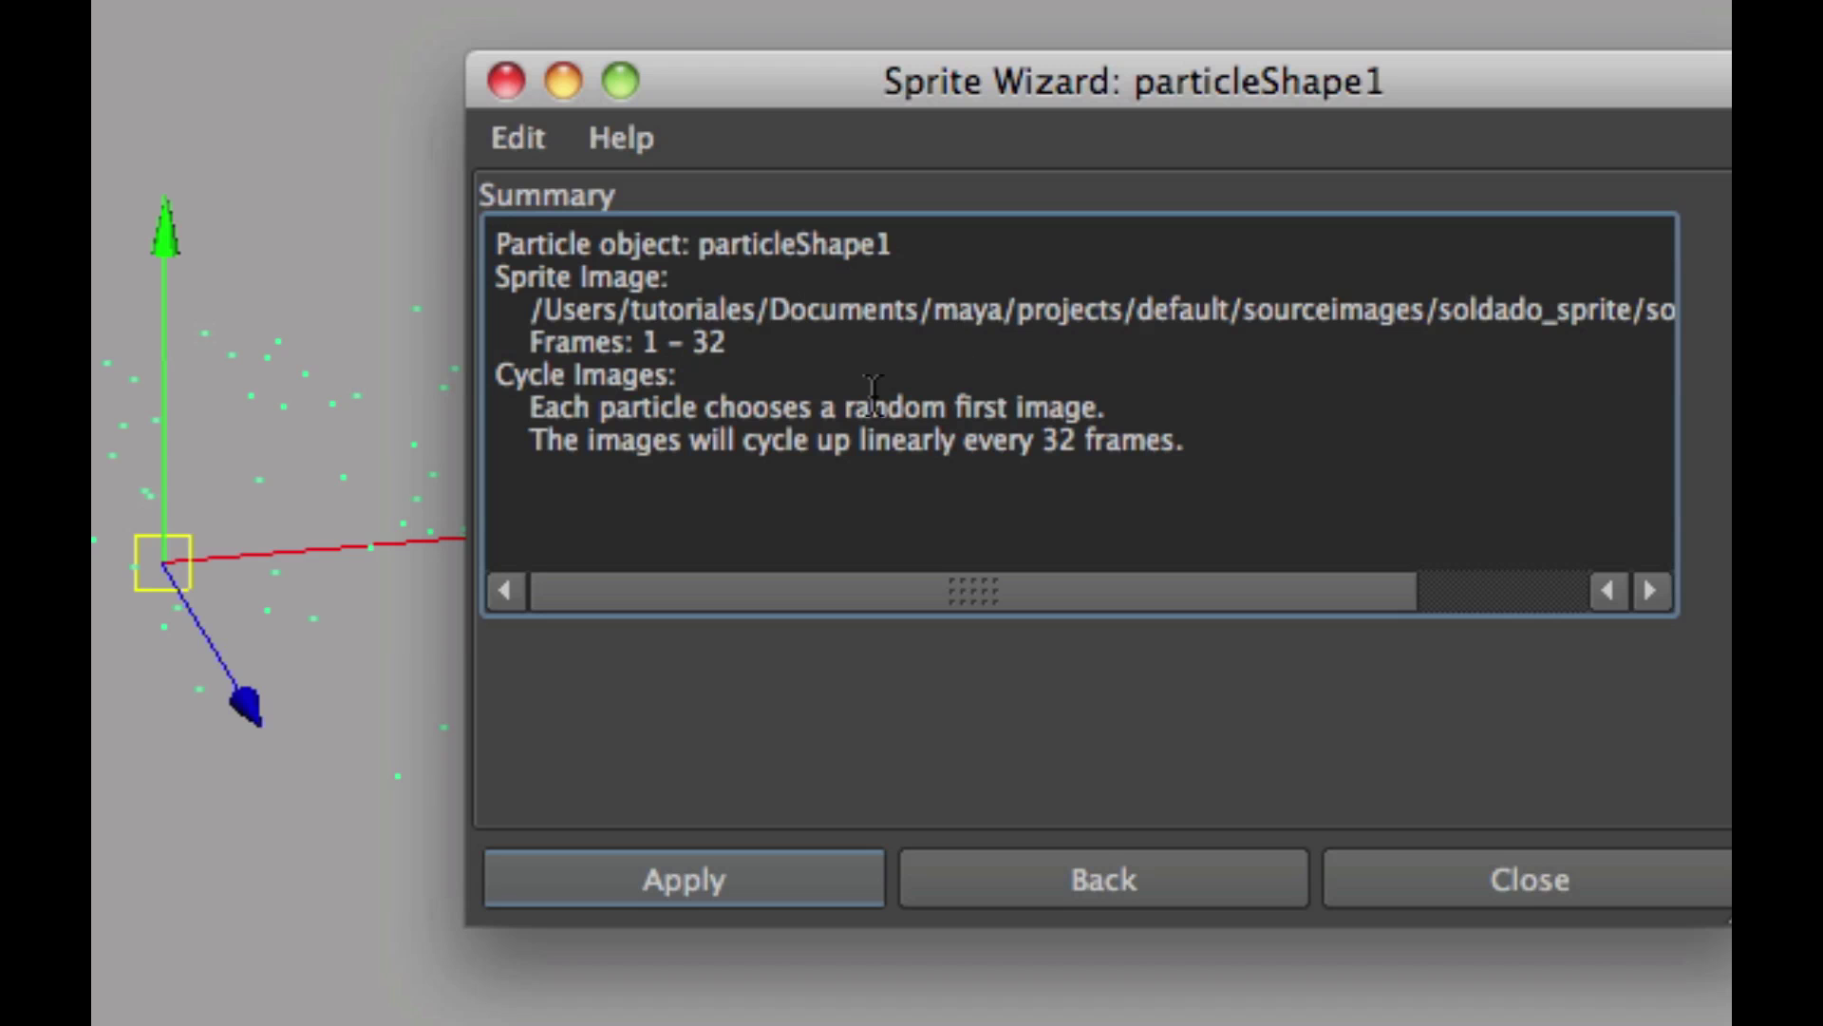
left_click(669, 877)
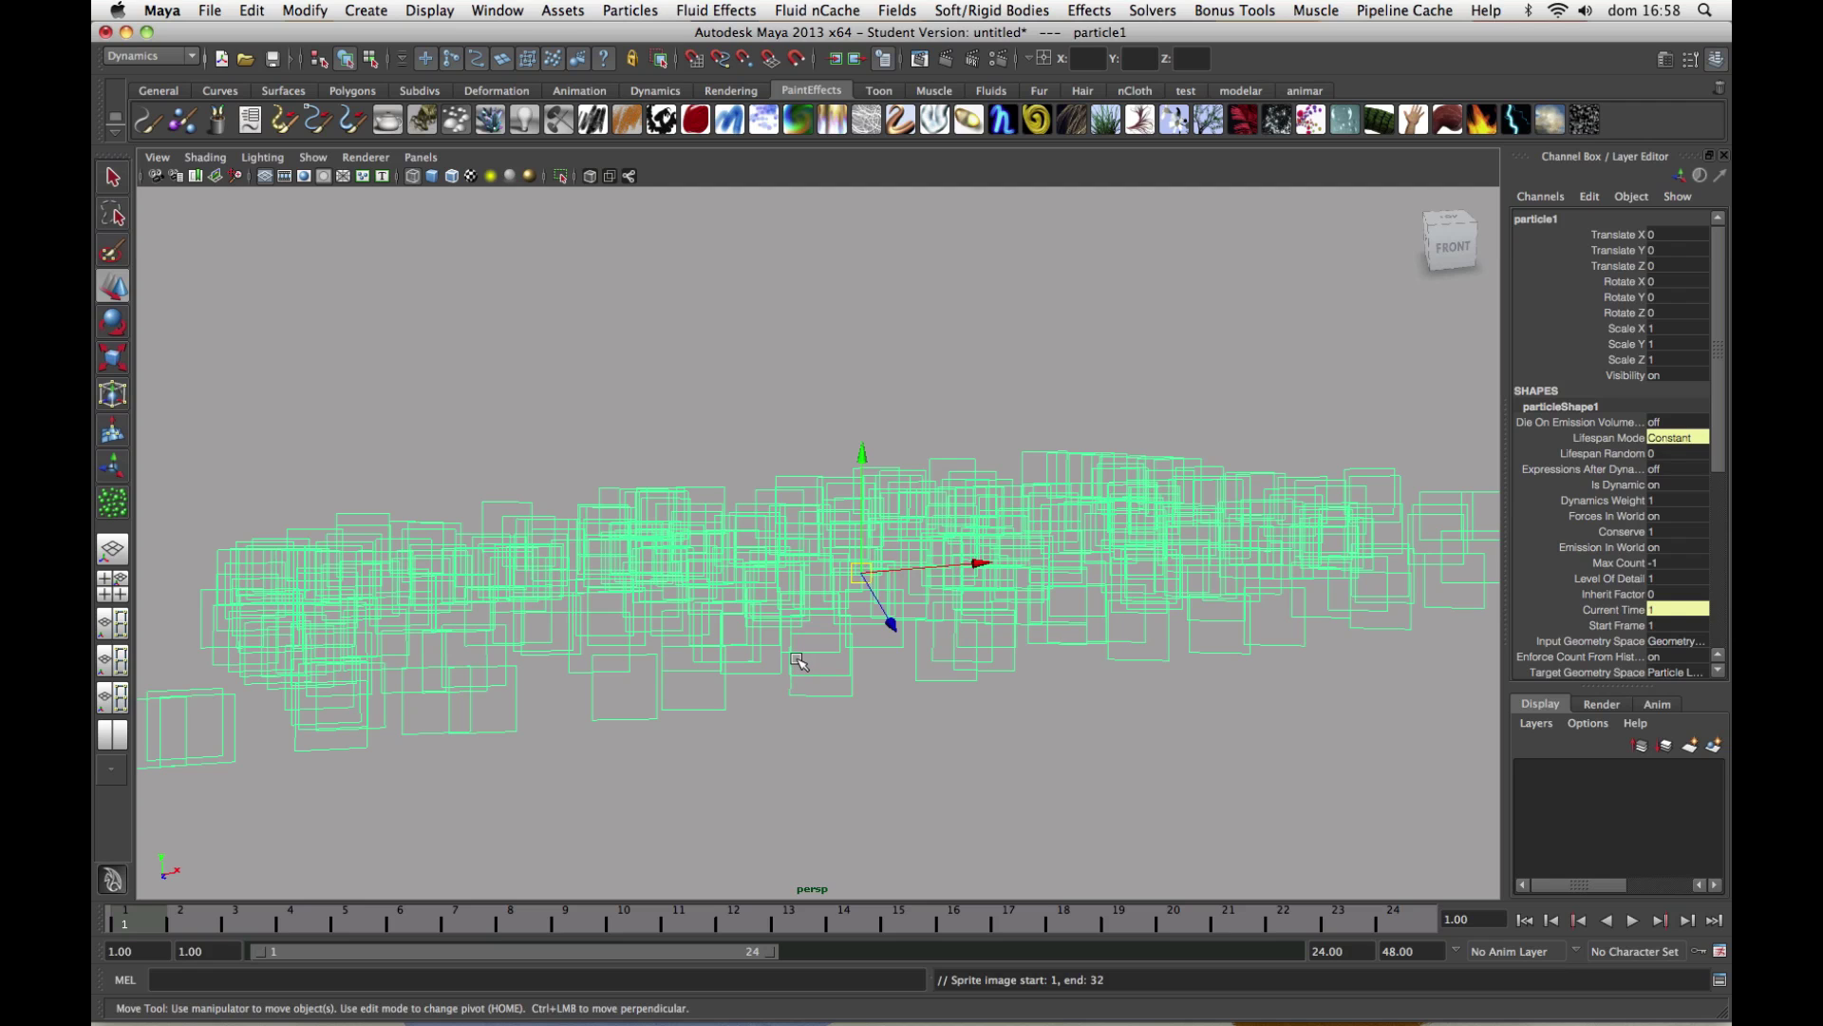
Display the particle sprites with their soldier textures in the perspective view.
key("6")
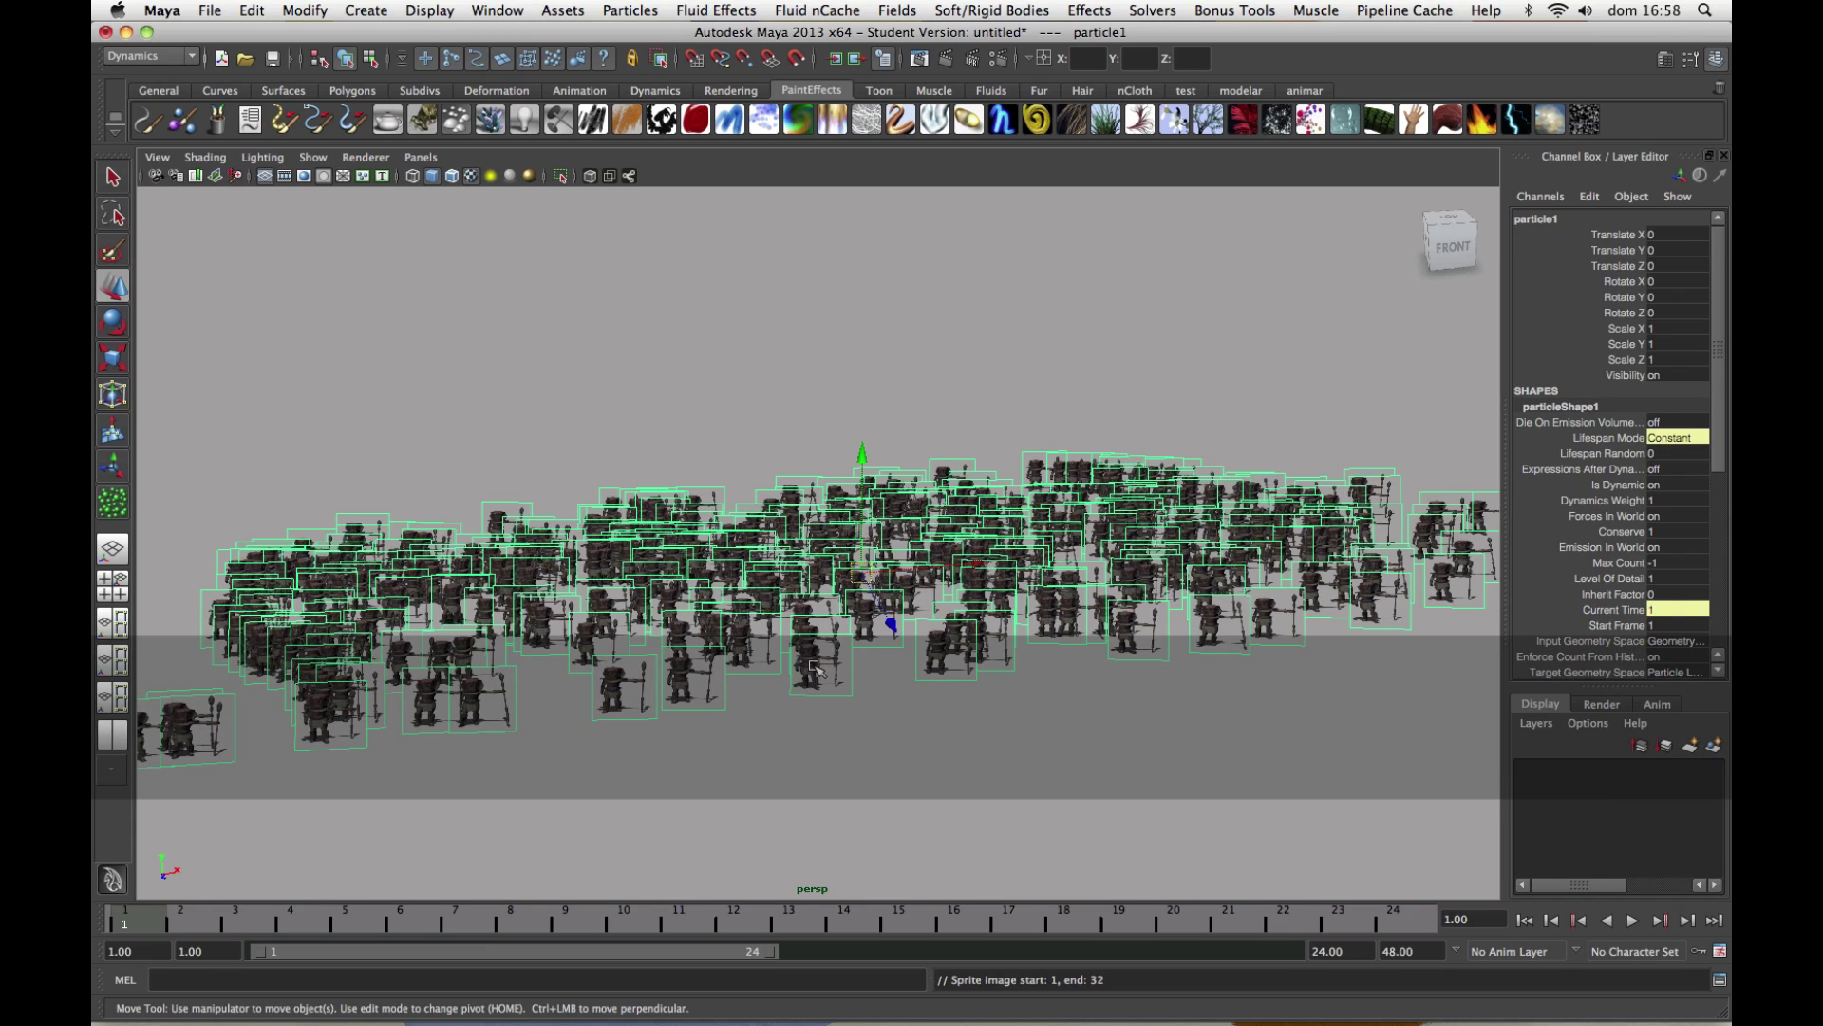
mouse_move(815, 665)
left_mouse_down("alt")
mouse_move(840, 655)
mouse_move(807, 658)
left_mouse_up("alt")
right_click_drag(807, 658, 1130, 765, "alt")
middle_click_drag(1116, 763, 1127, 627, "alt")
left_click_drag(1127, 627, 1121, 646, "alt")
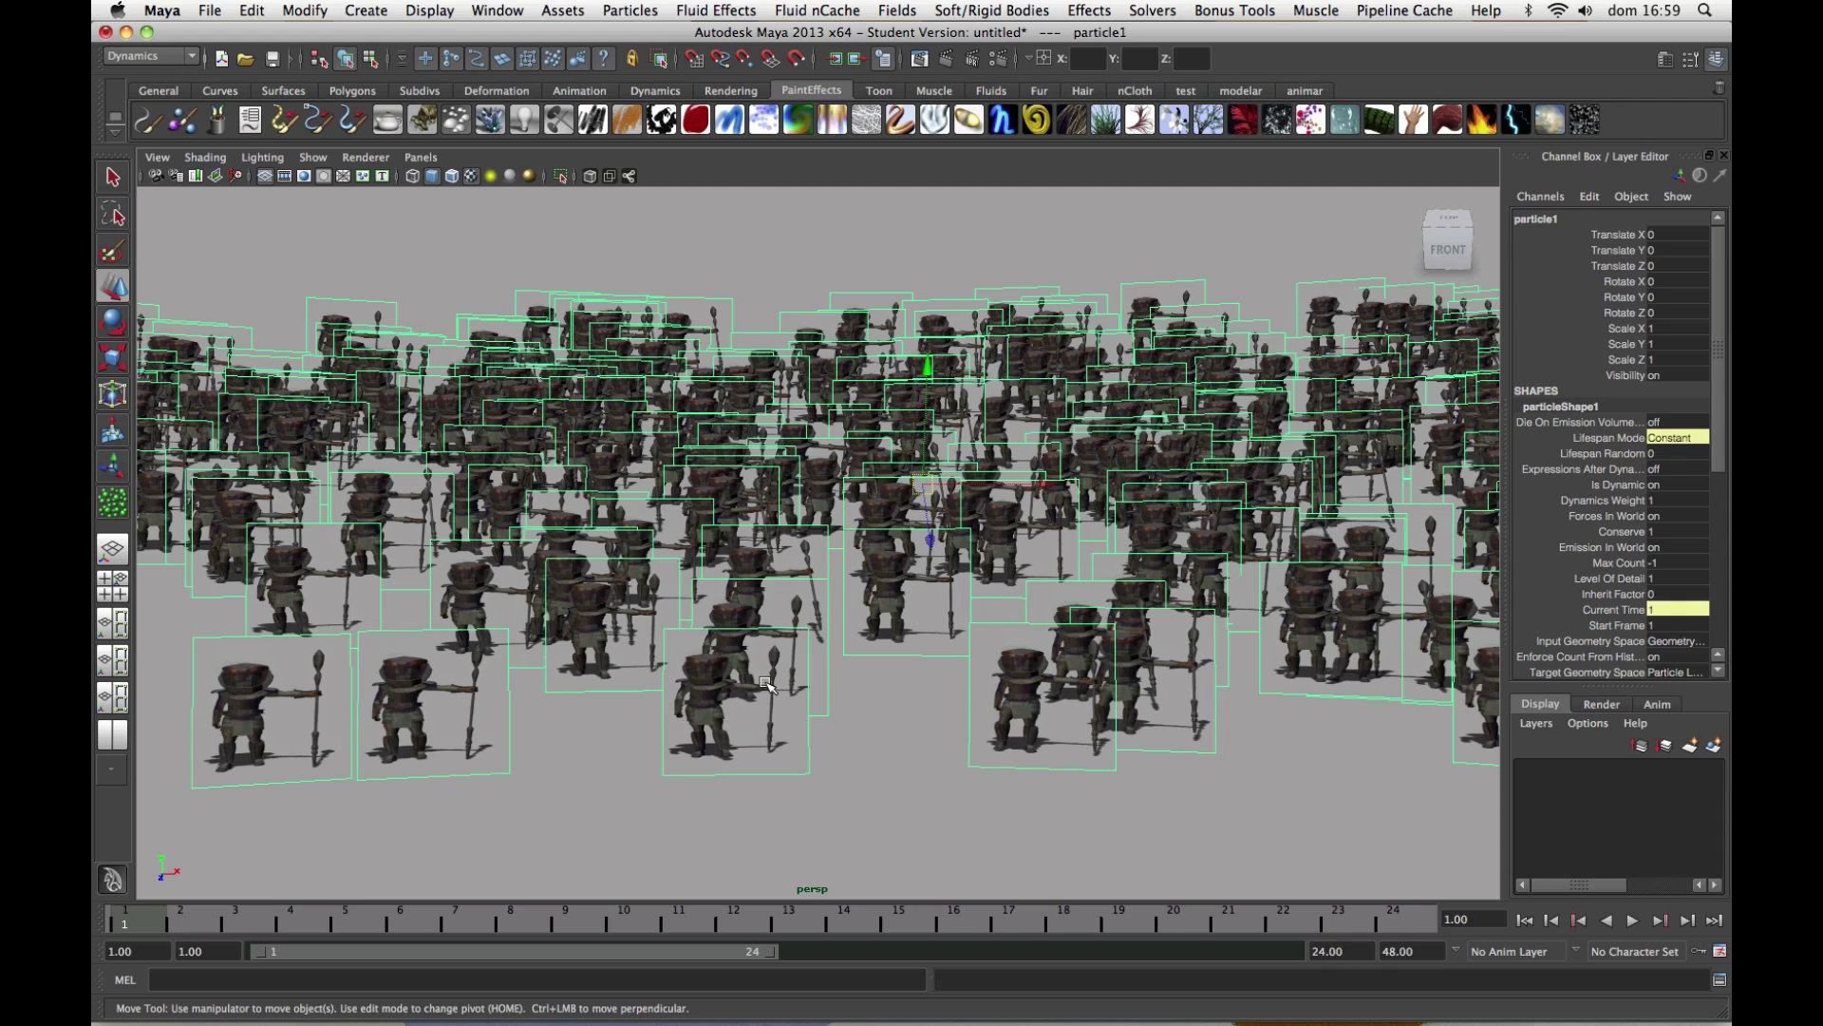
In the particle shape's render attributes, try a Sprite Scale Y of 1.5 and settle on 1.6 to make the soldiers taller.
key("ctrl+a")
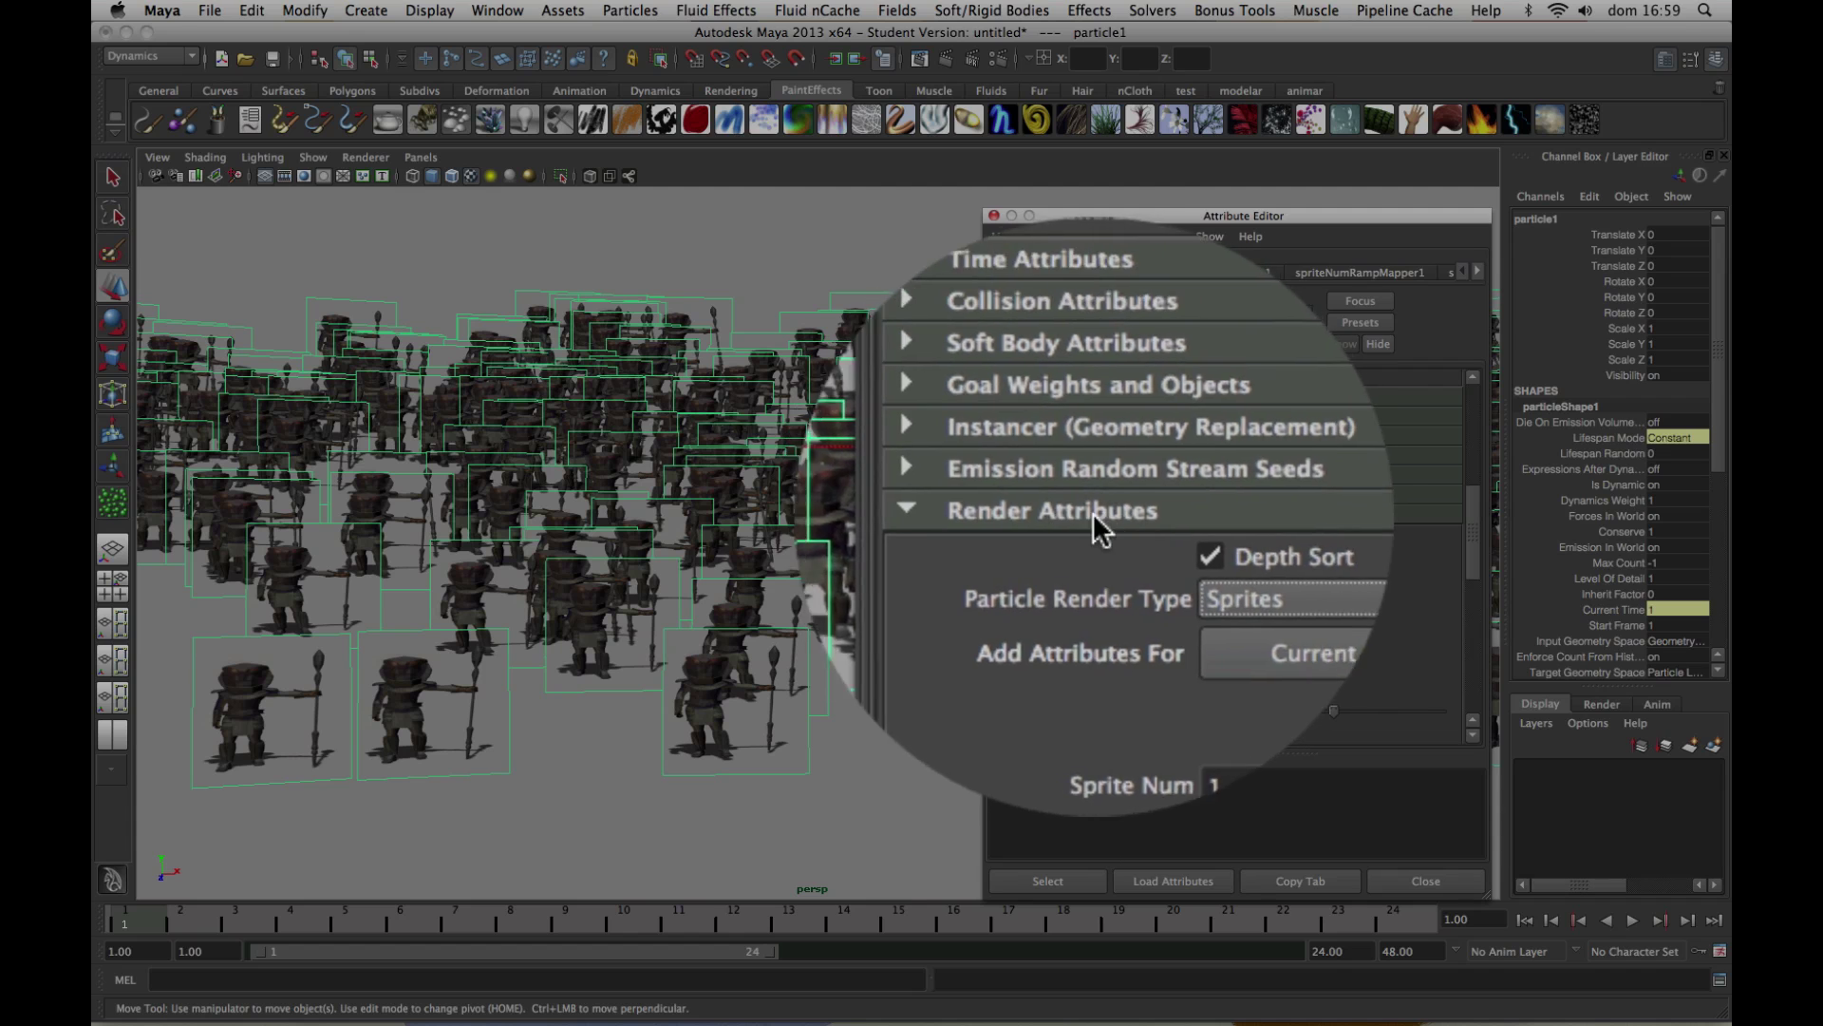
left_click_drag(1473, 555, 1473, 574)
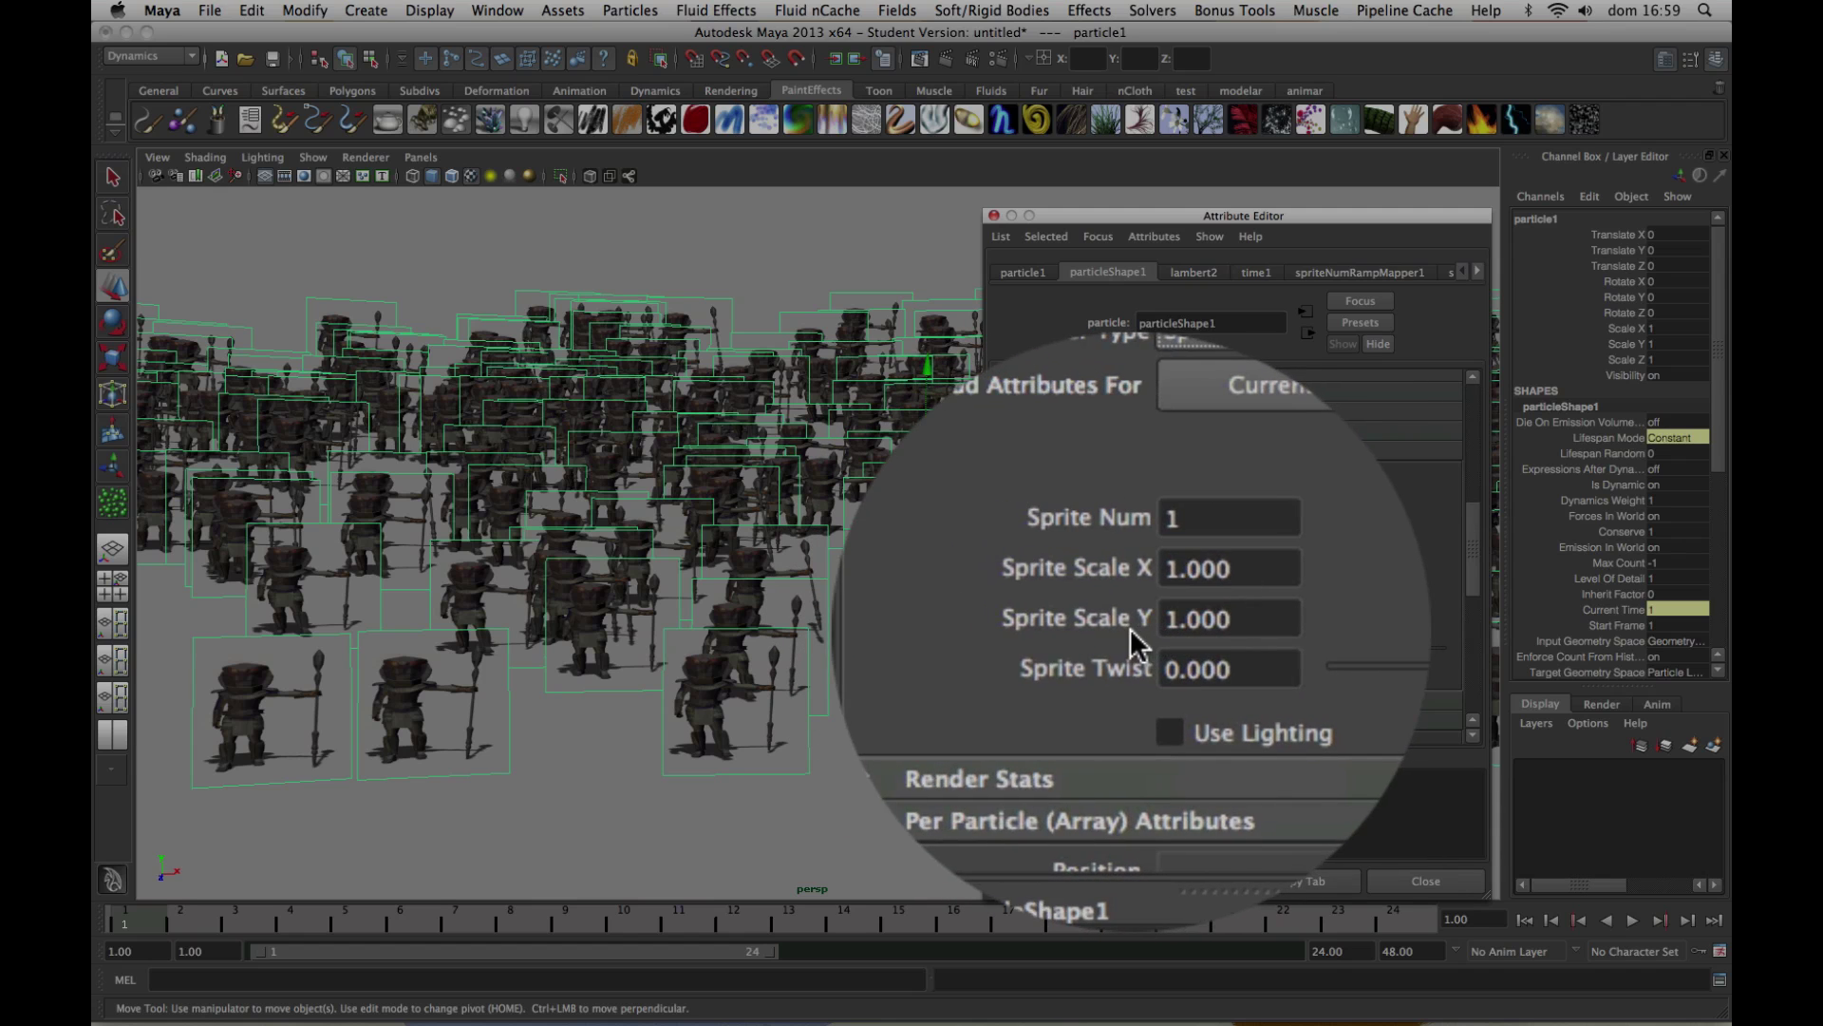
left_click(1117, 627)
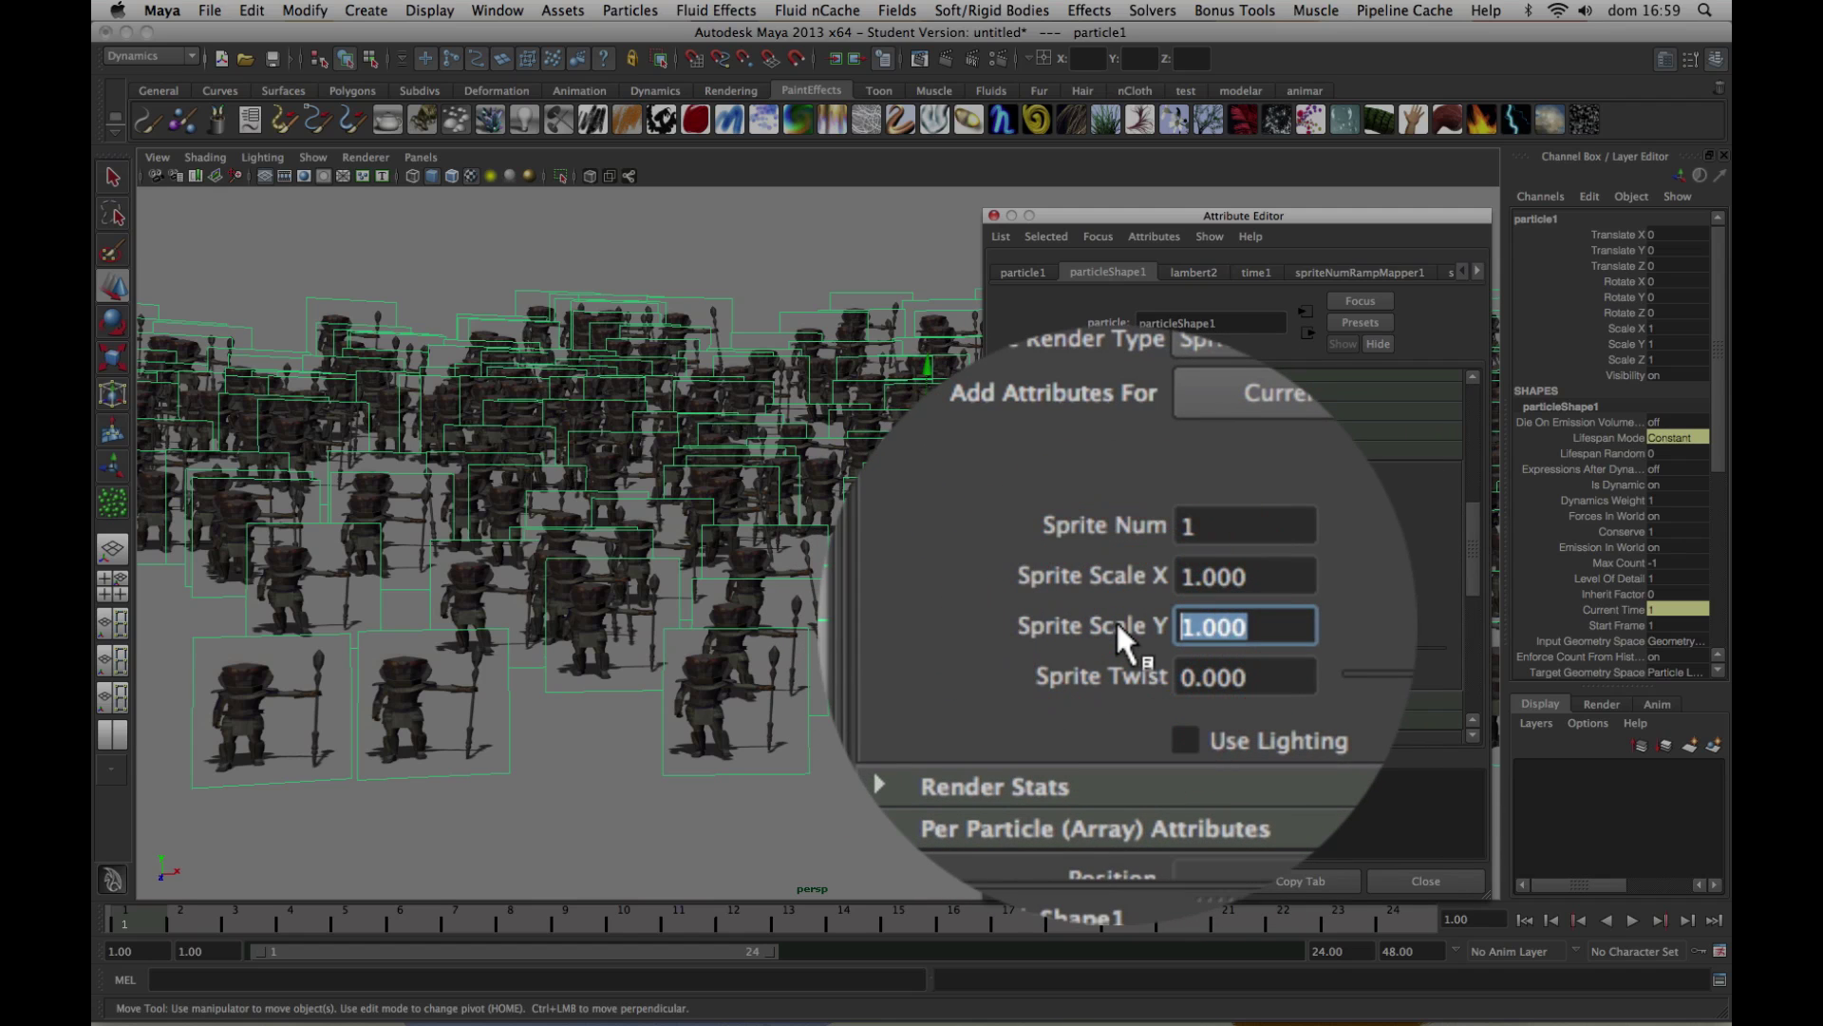
type("1.5")
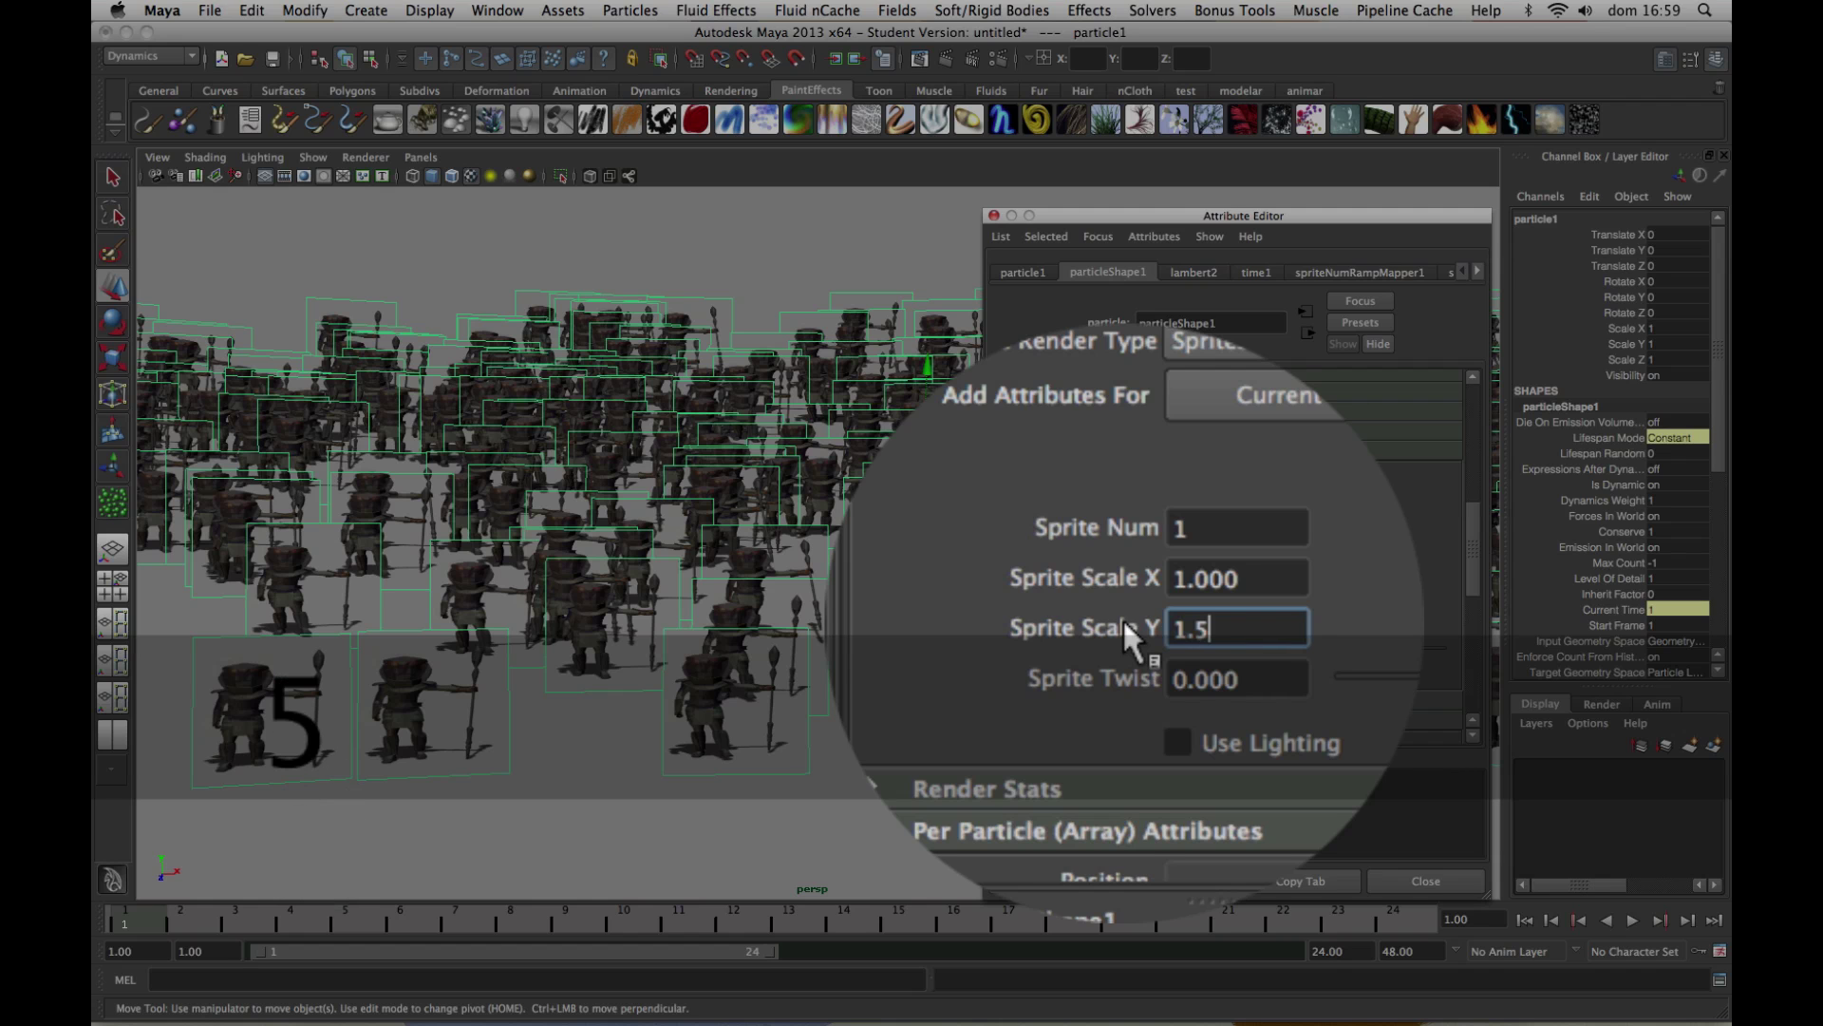
key("Return")
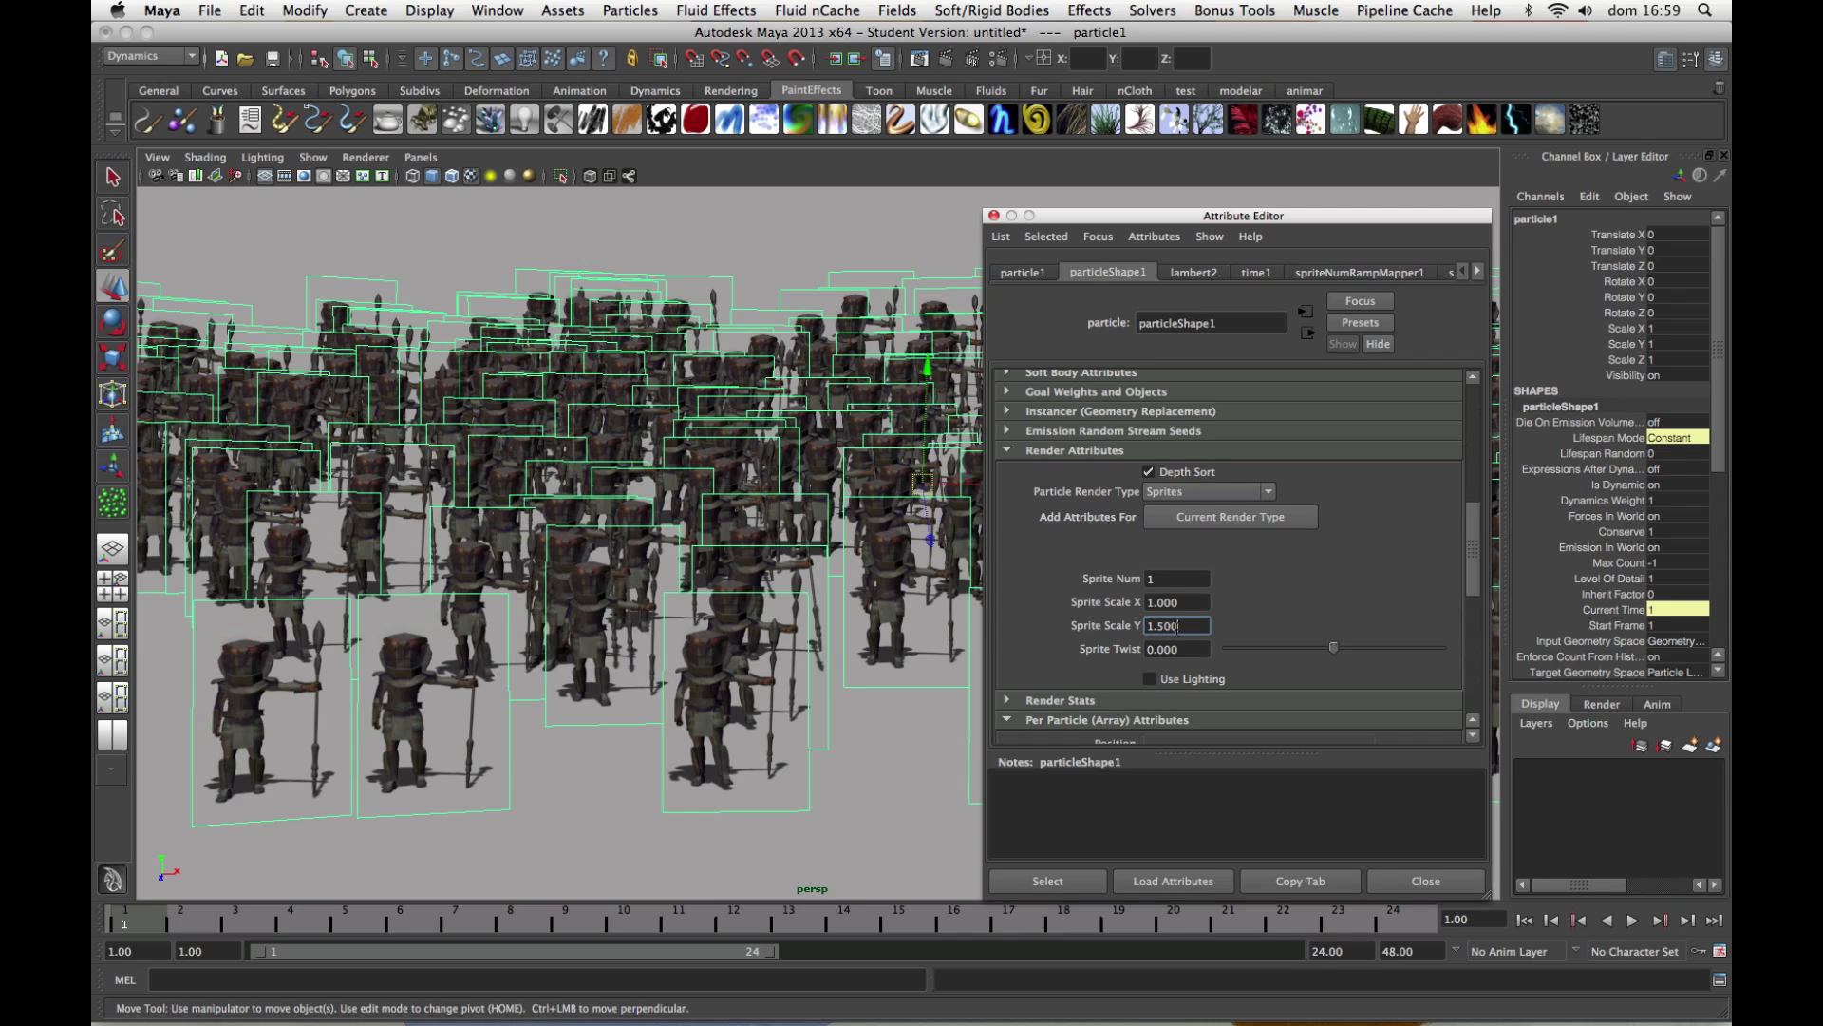
left_click_drag(1156, 627, 1182, 627)
type("6")
key("Return")
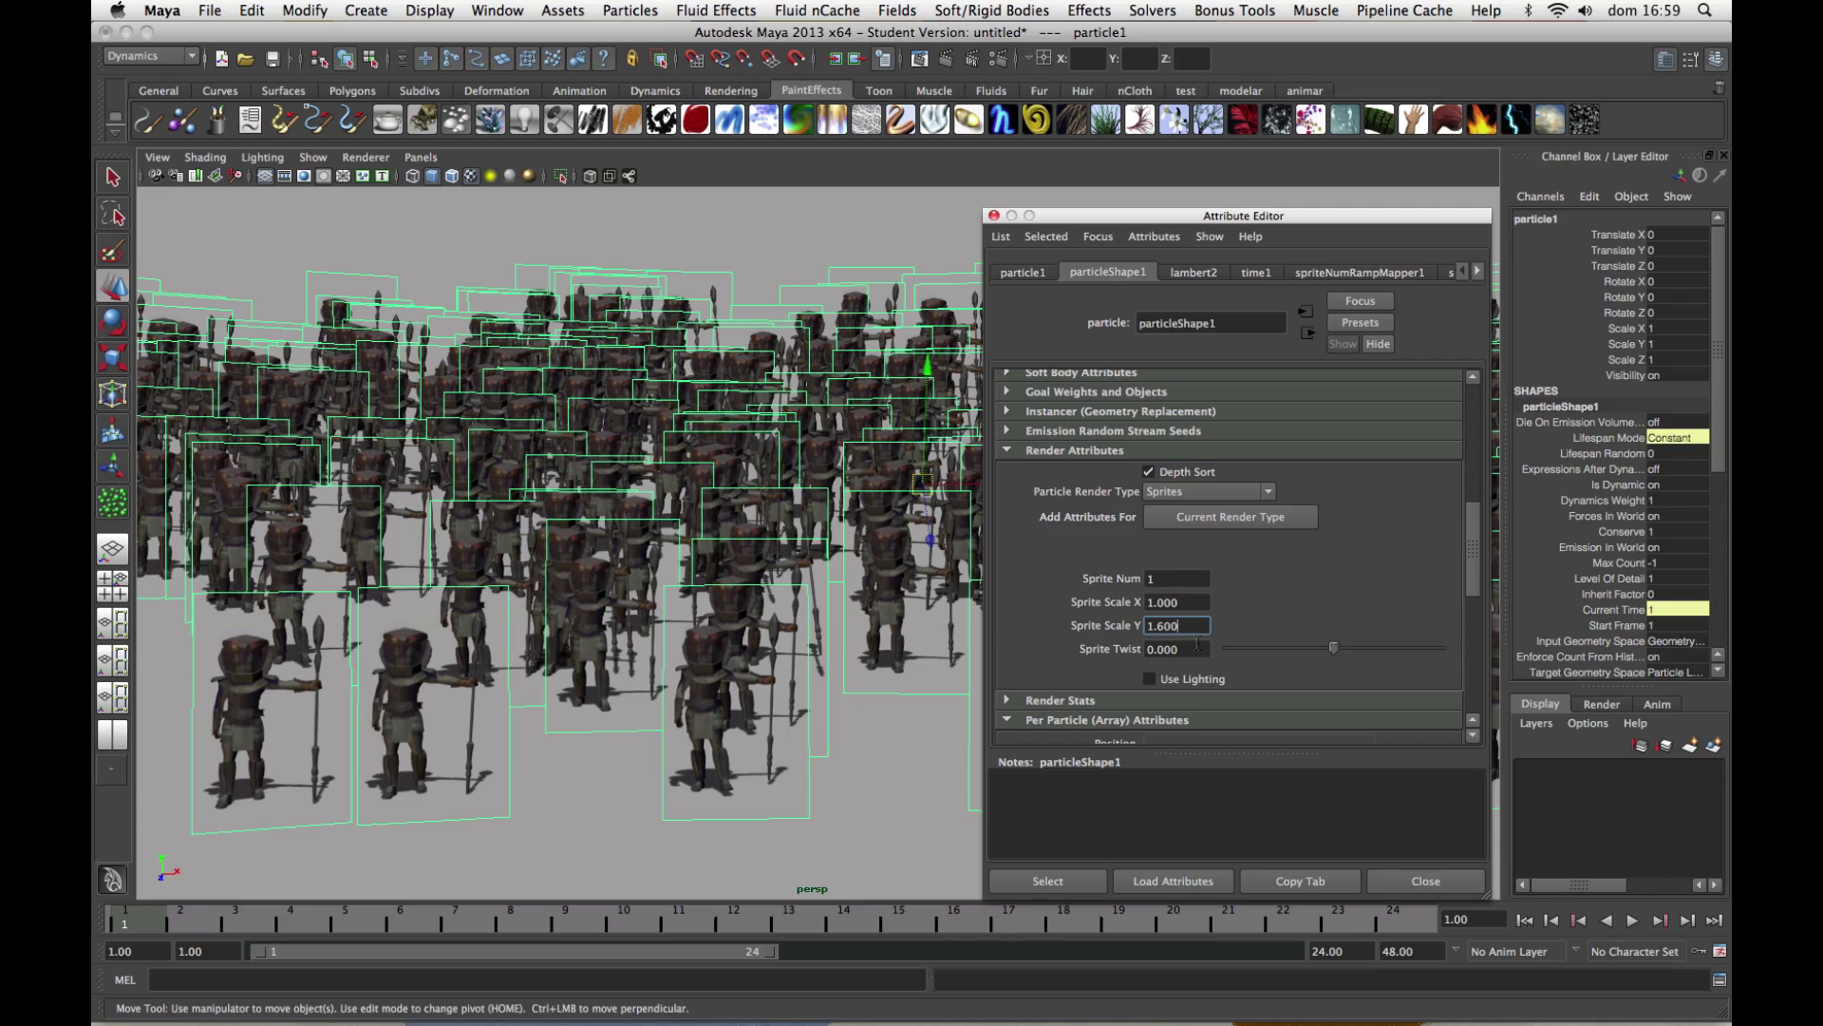
left_click_drag(830, 593, 790, 585, "alt")
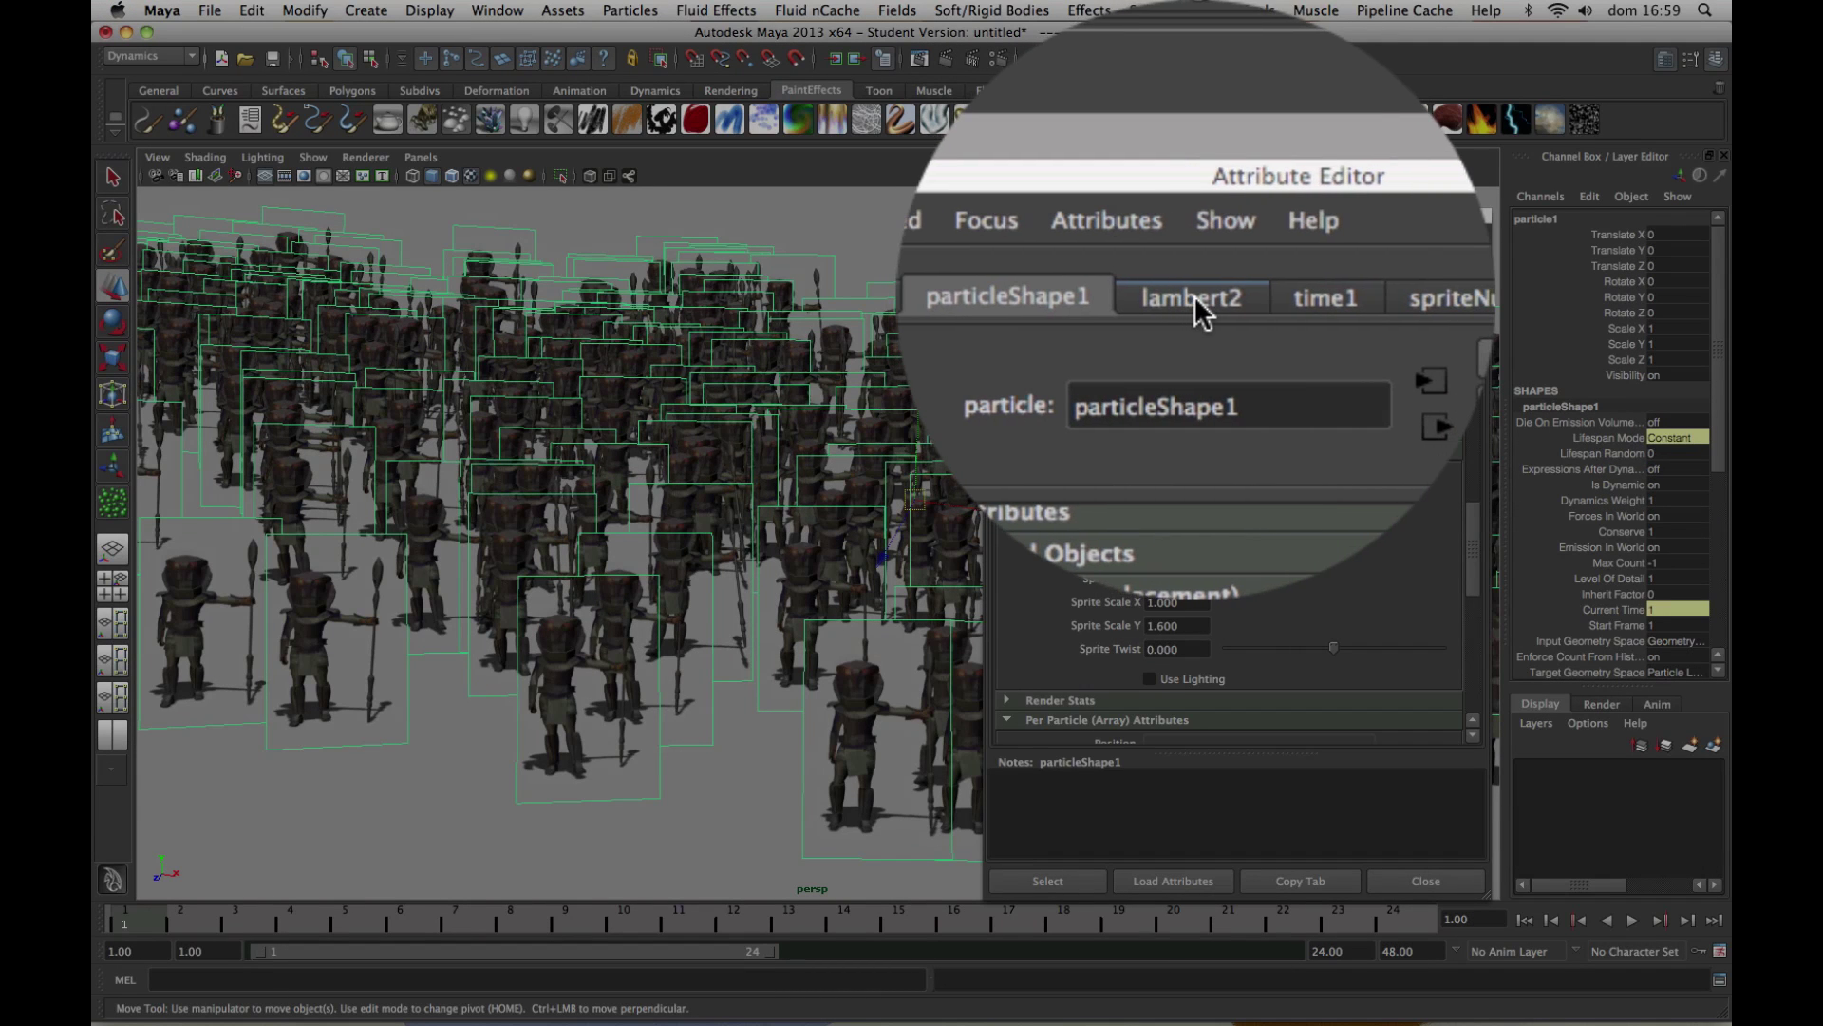
Brighten the sprites' lambert2 material by trying Diffuse values of 2, 1.7 and 1.1, settle on 1.5 and deselect the particles.
left_click(1196, 298)
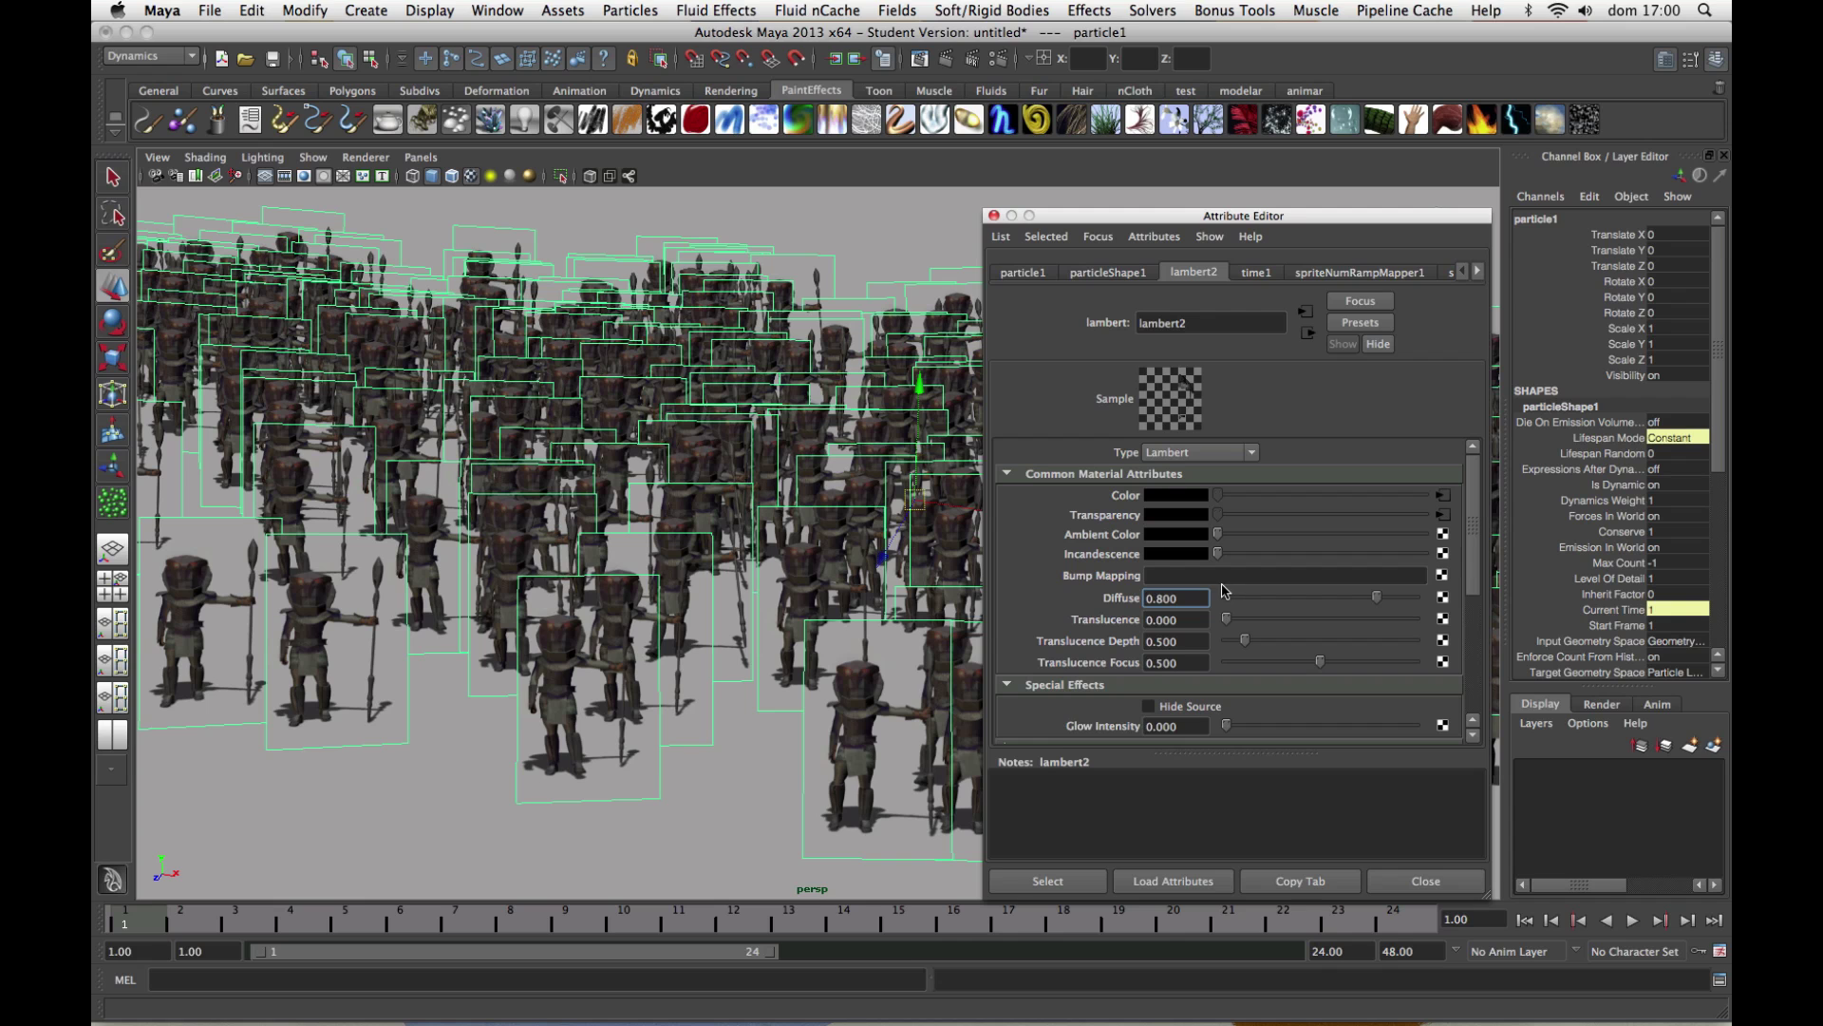
left_click(1146, 598)
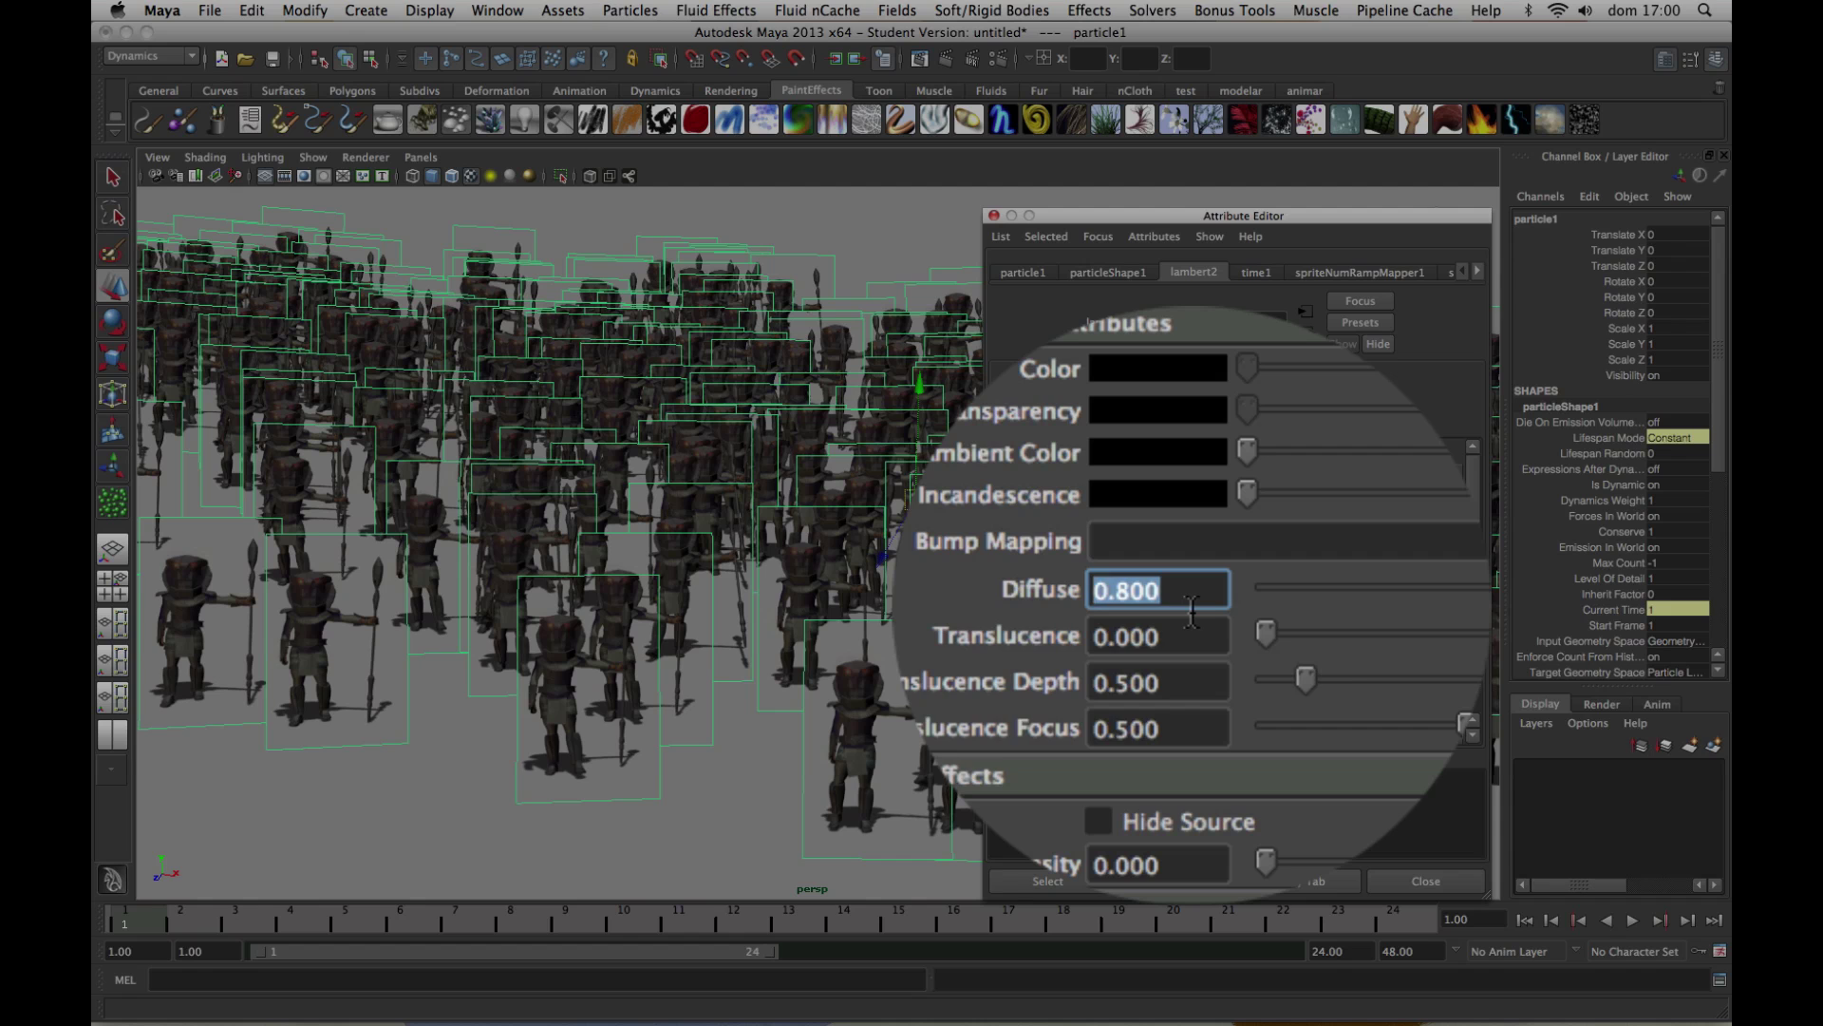
type("2")
key("Return")
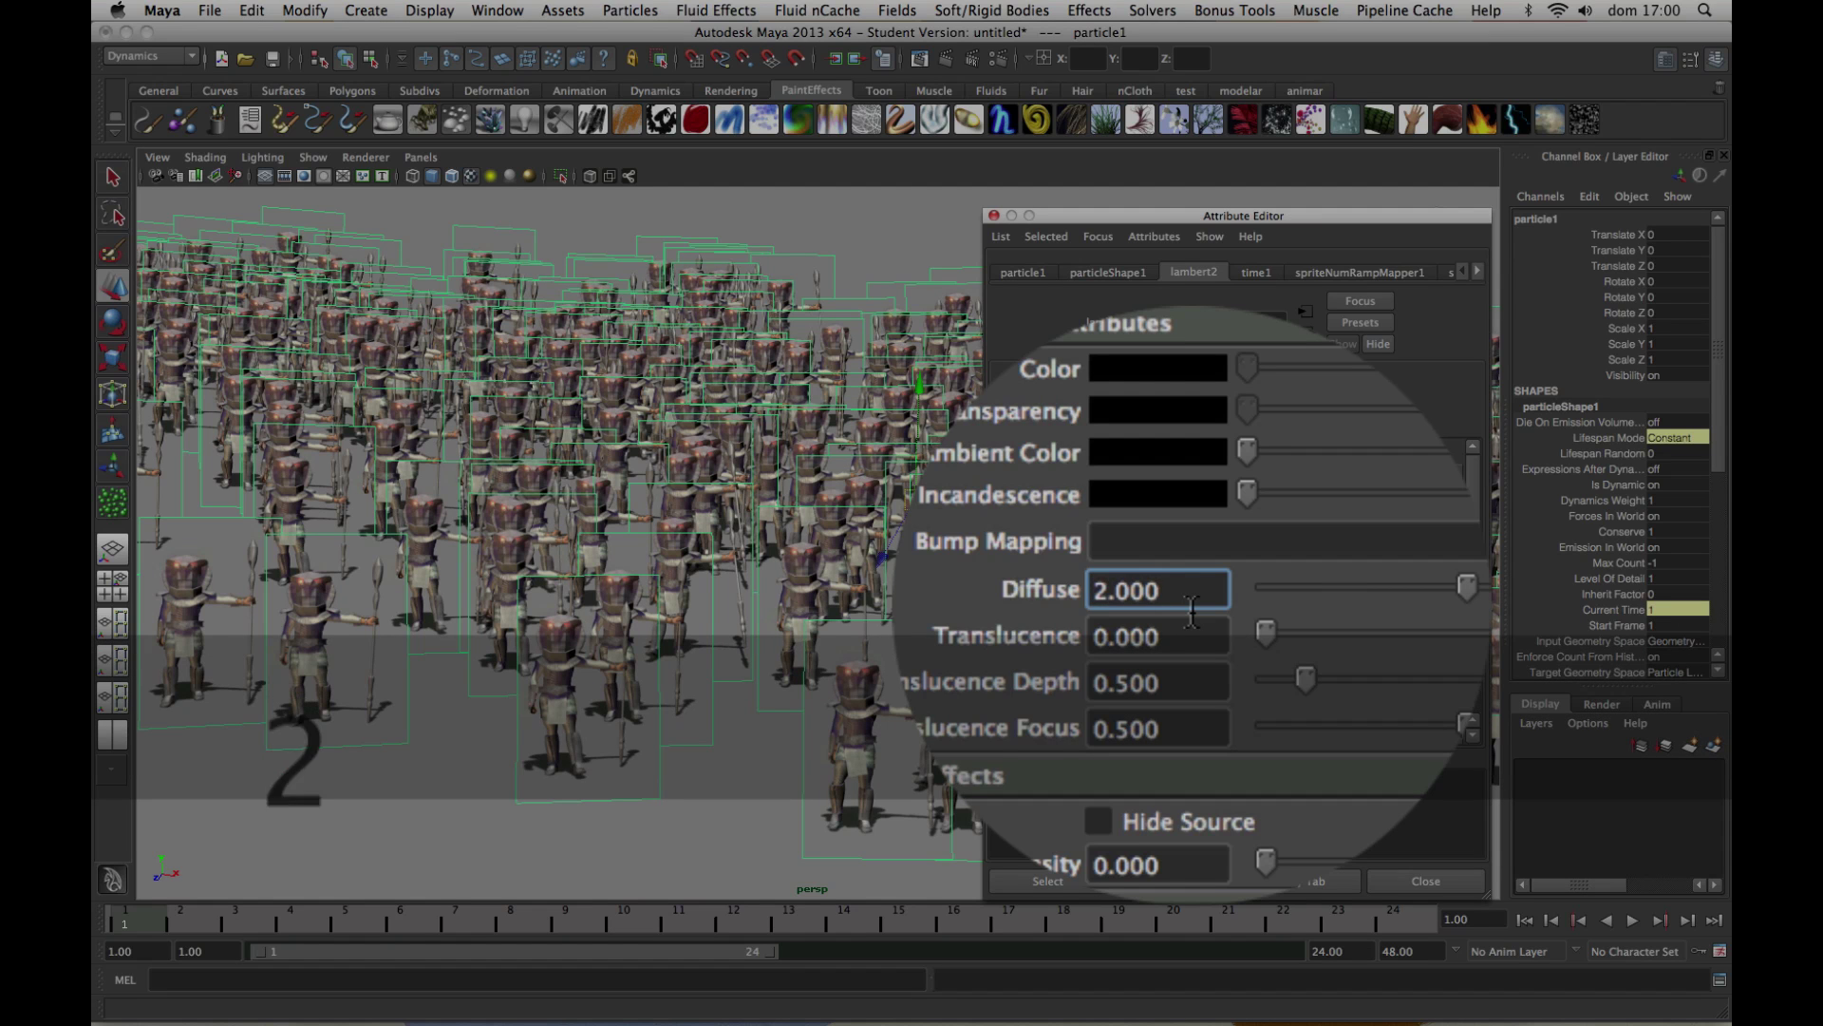
left_click(1066, 574)
type("1.7")
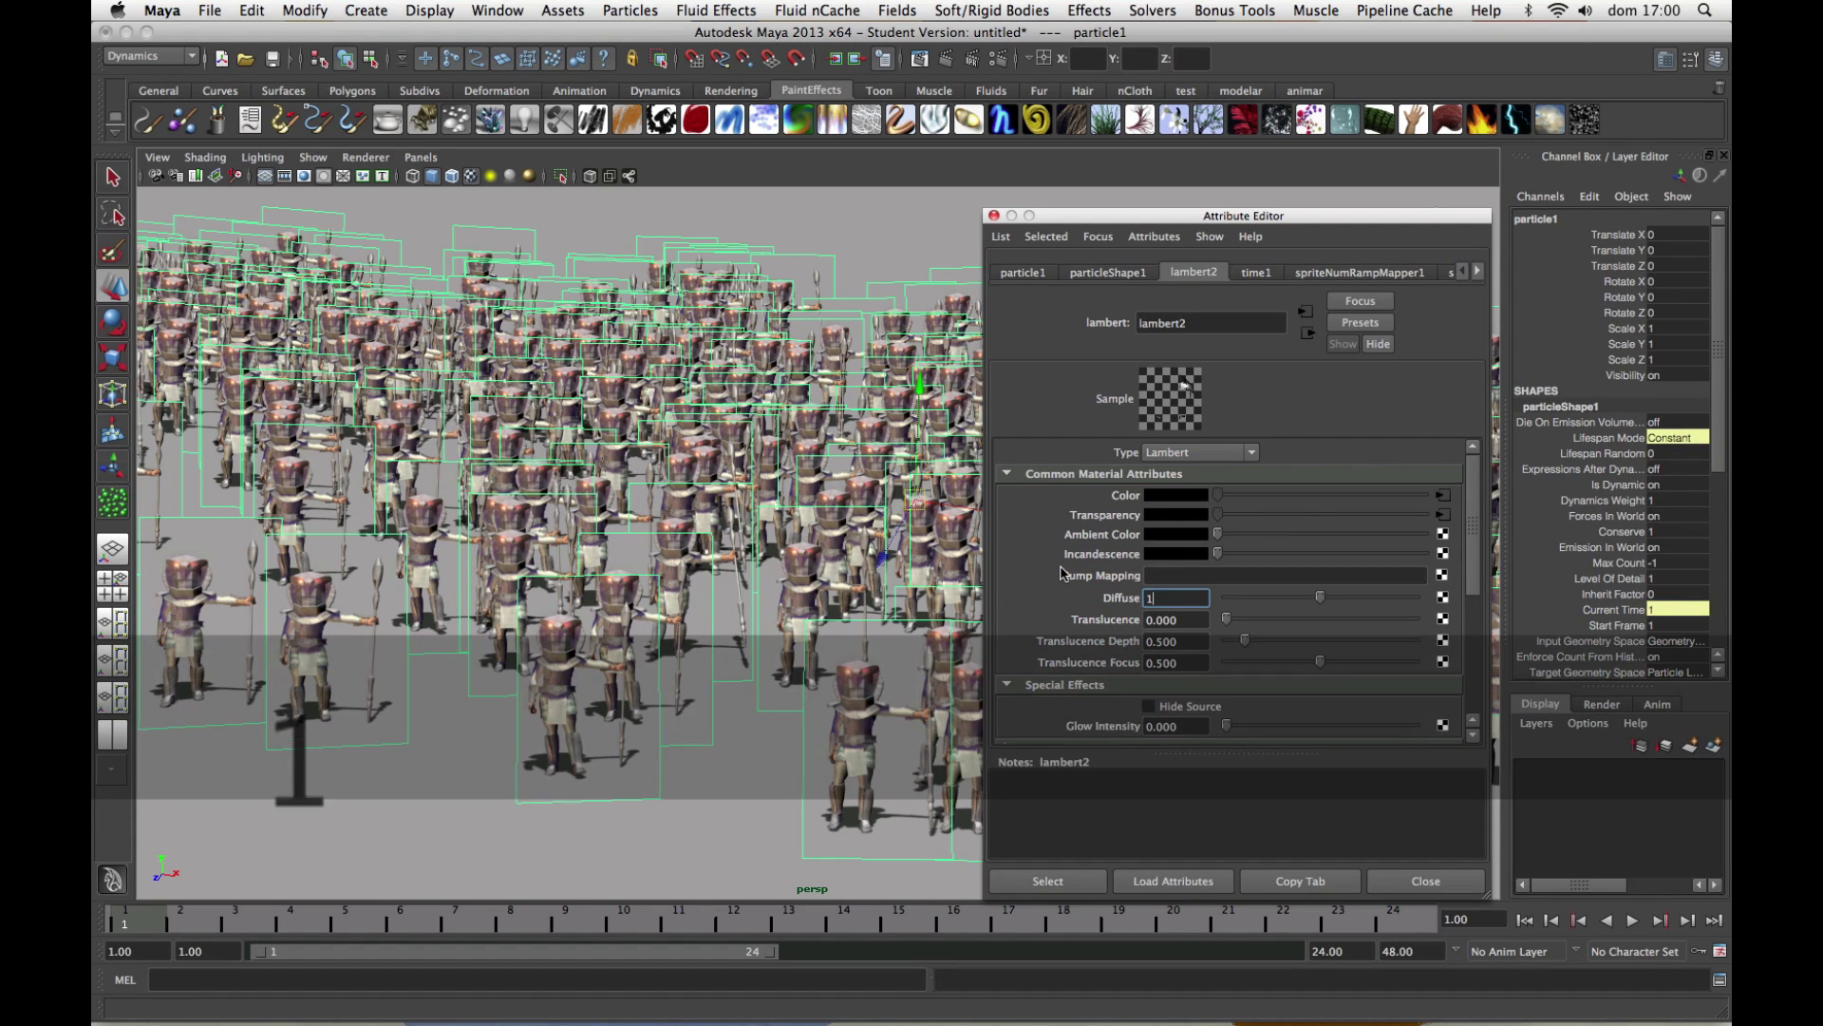
key("Return")
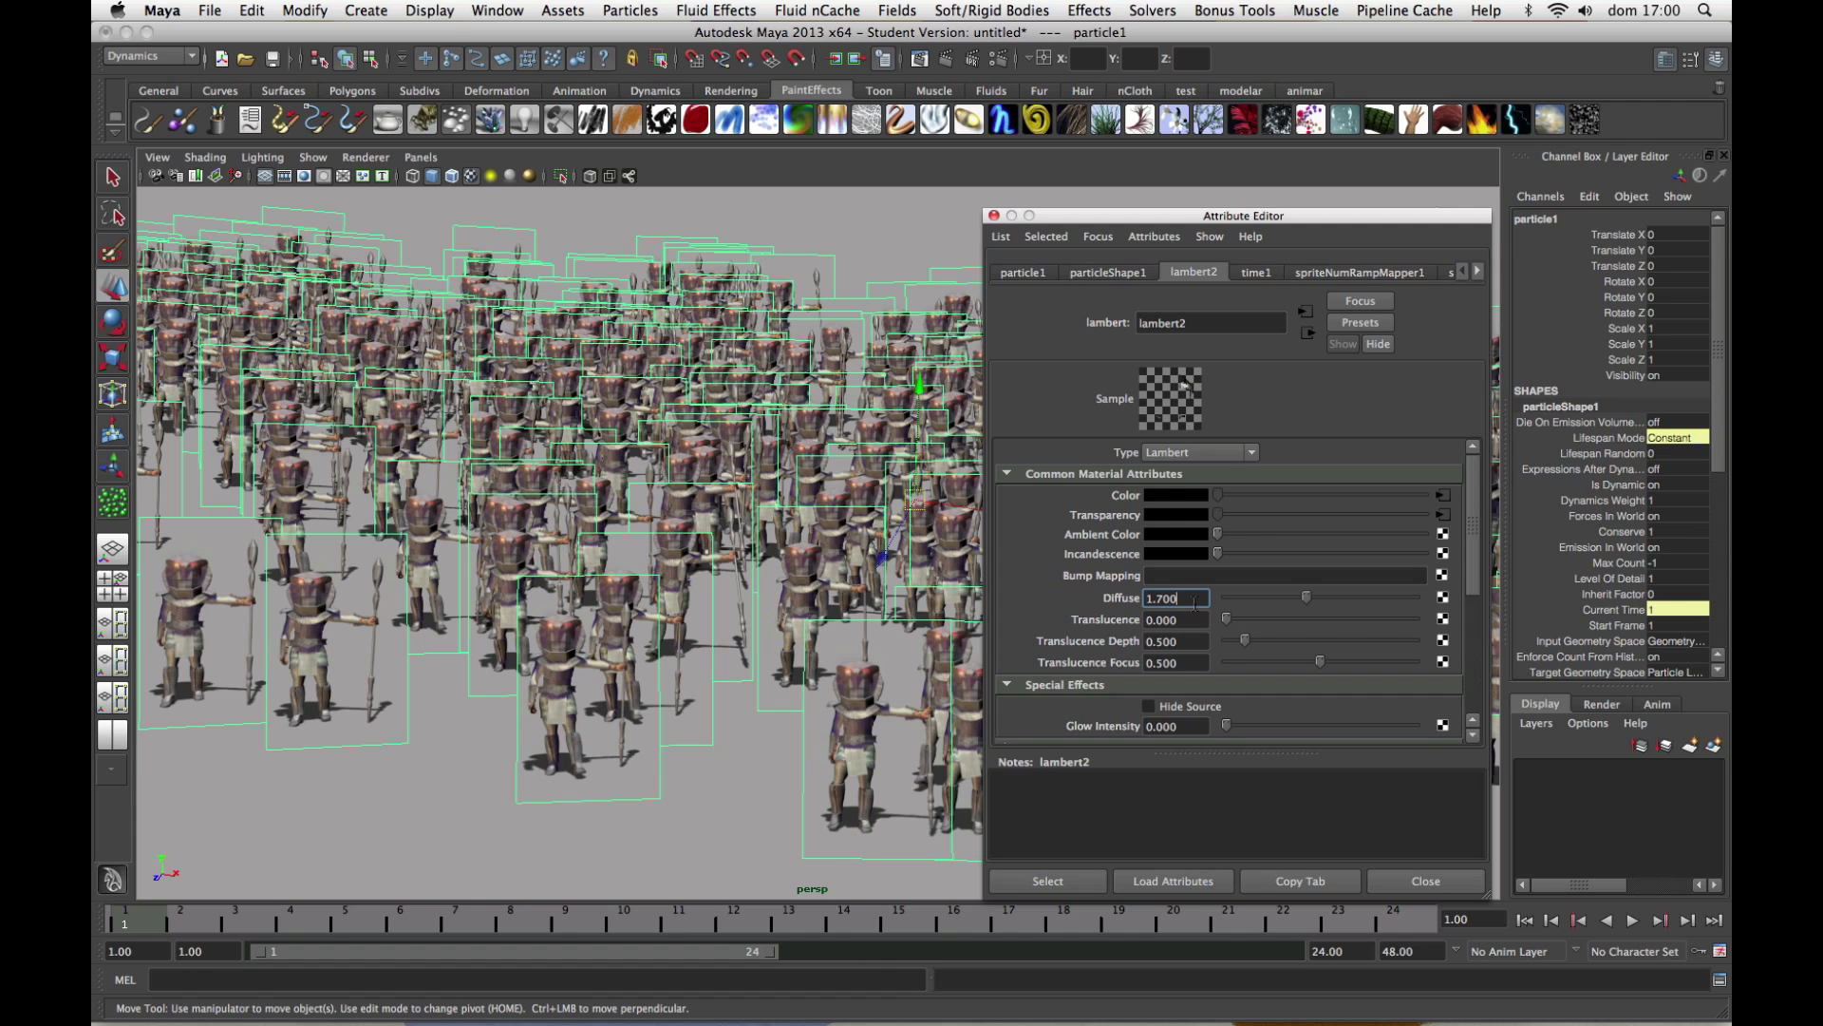
double_click(1161, 598)
type("1.1")
key("Return")
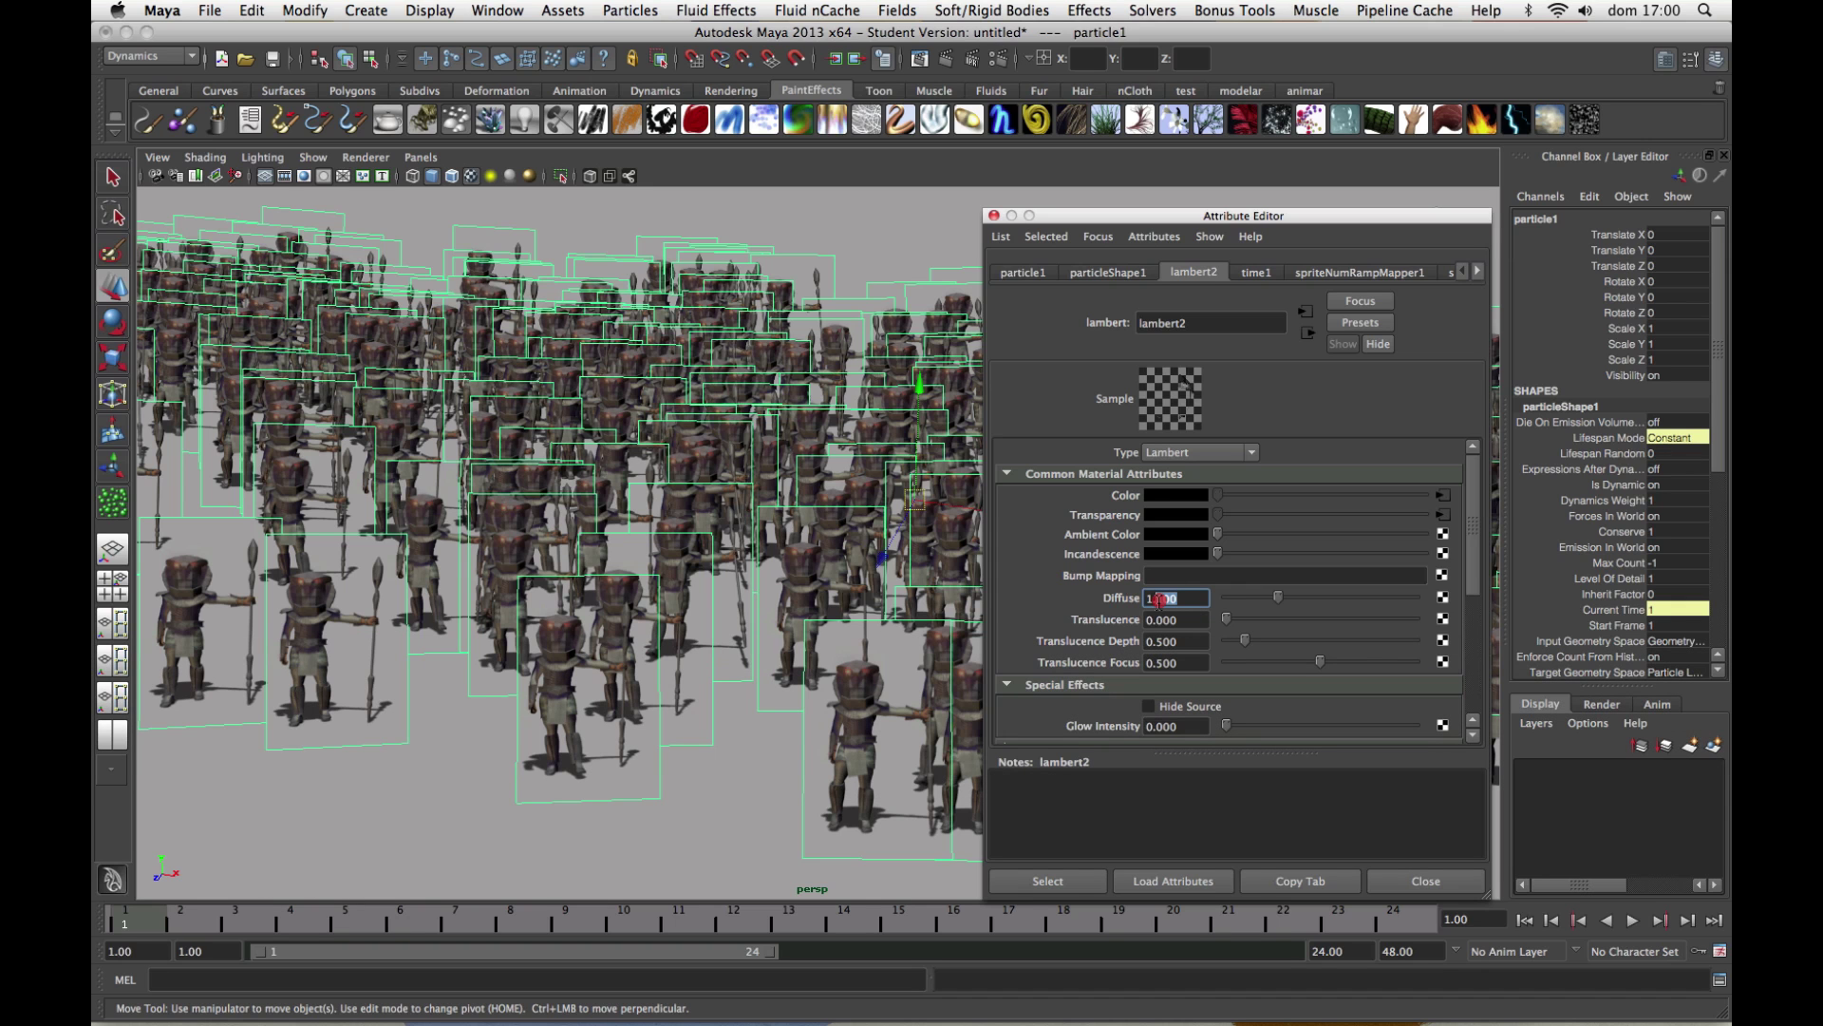
double_click(1161, 598)
key("ctrl+a")
left_click(928, 814)
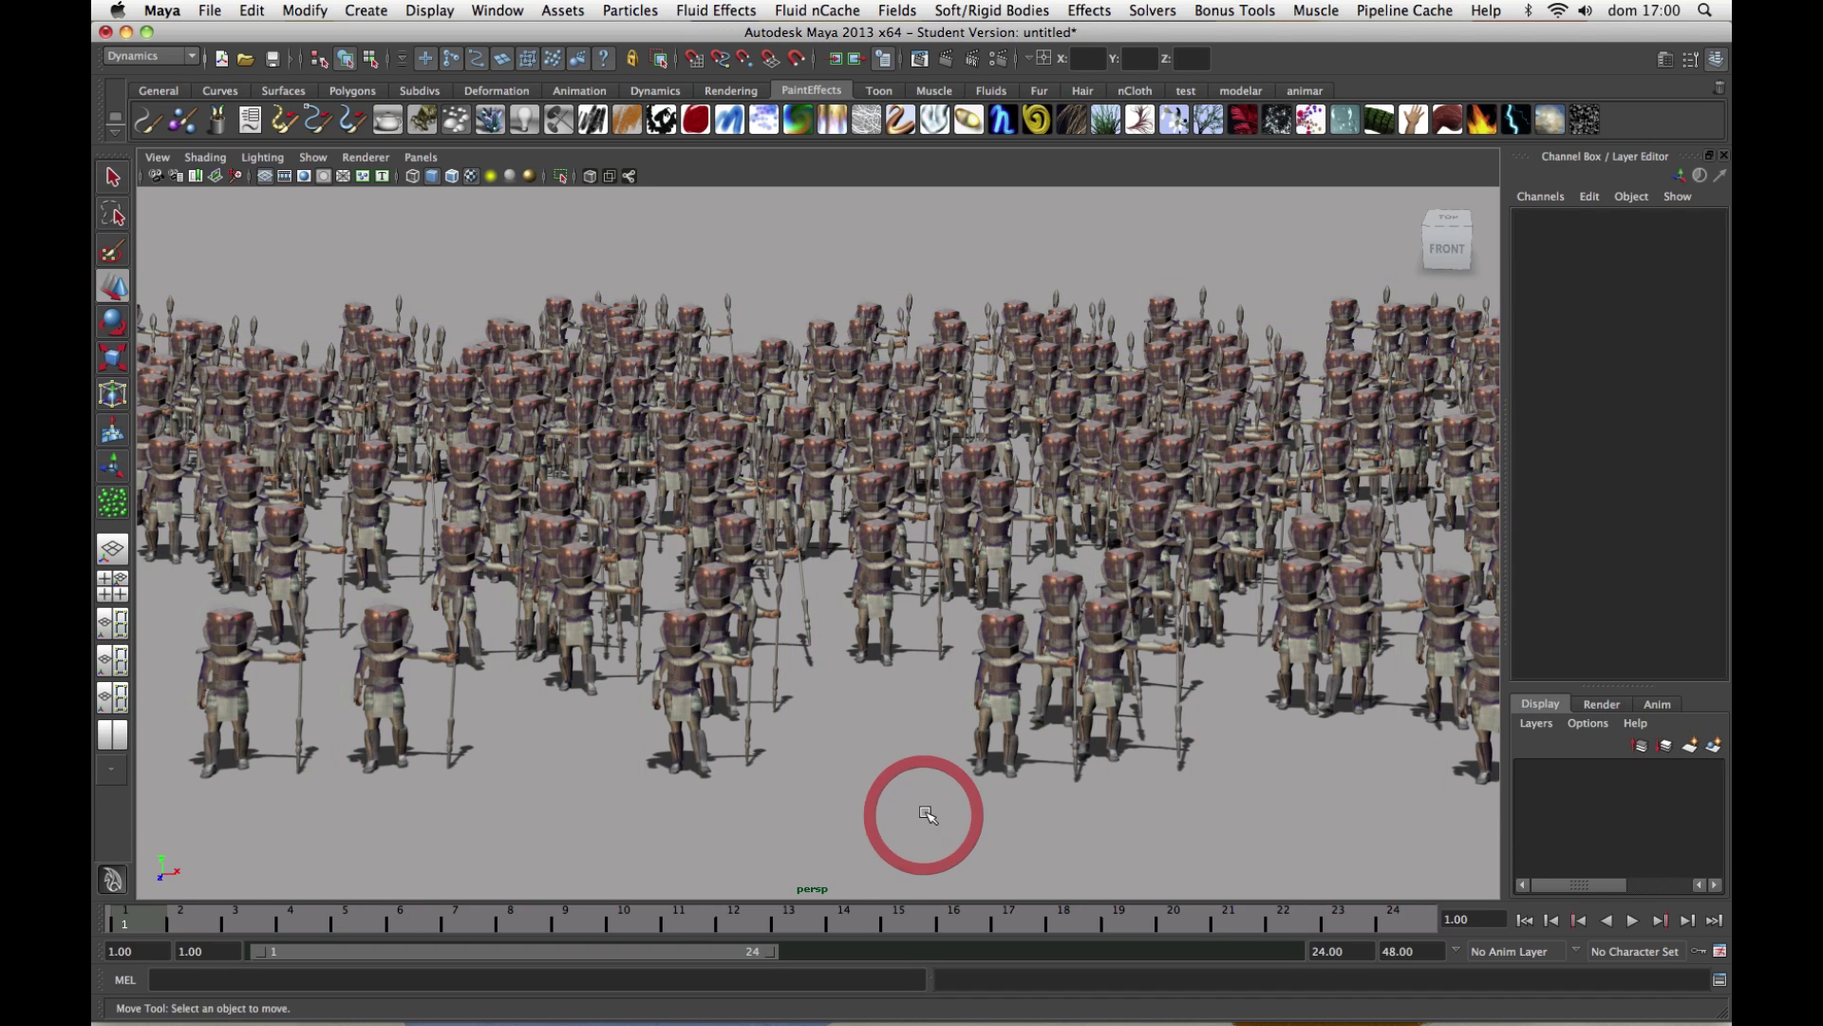
Set the end of the playback range to frame 200.
left_click_drag(927, 814, 917, 796, "alt")
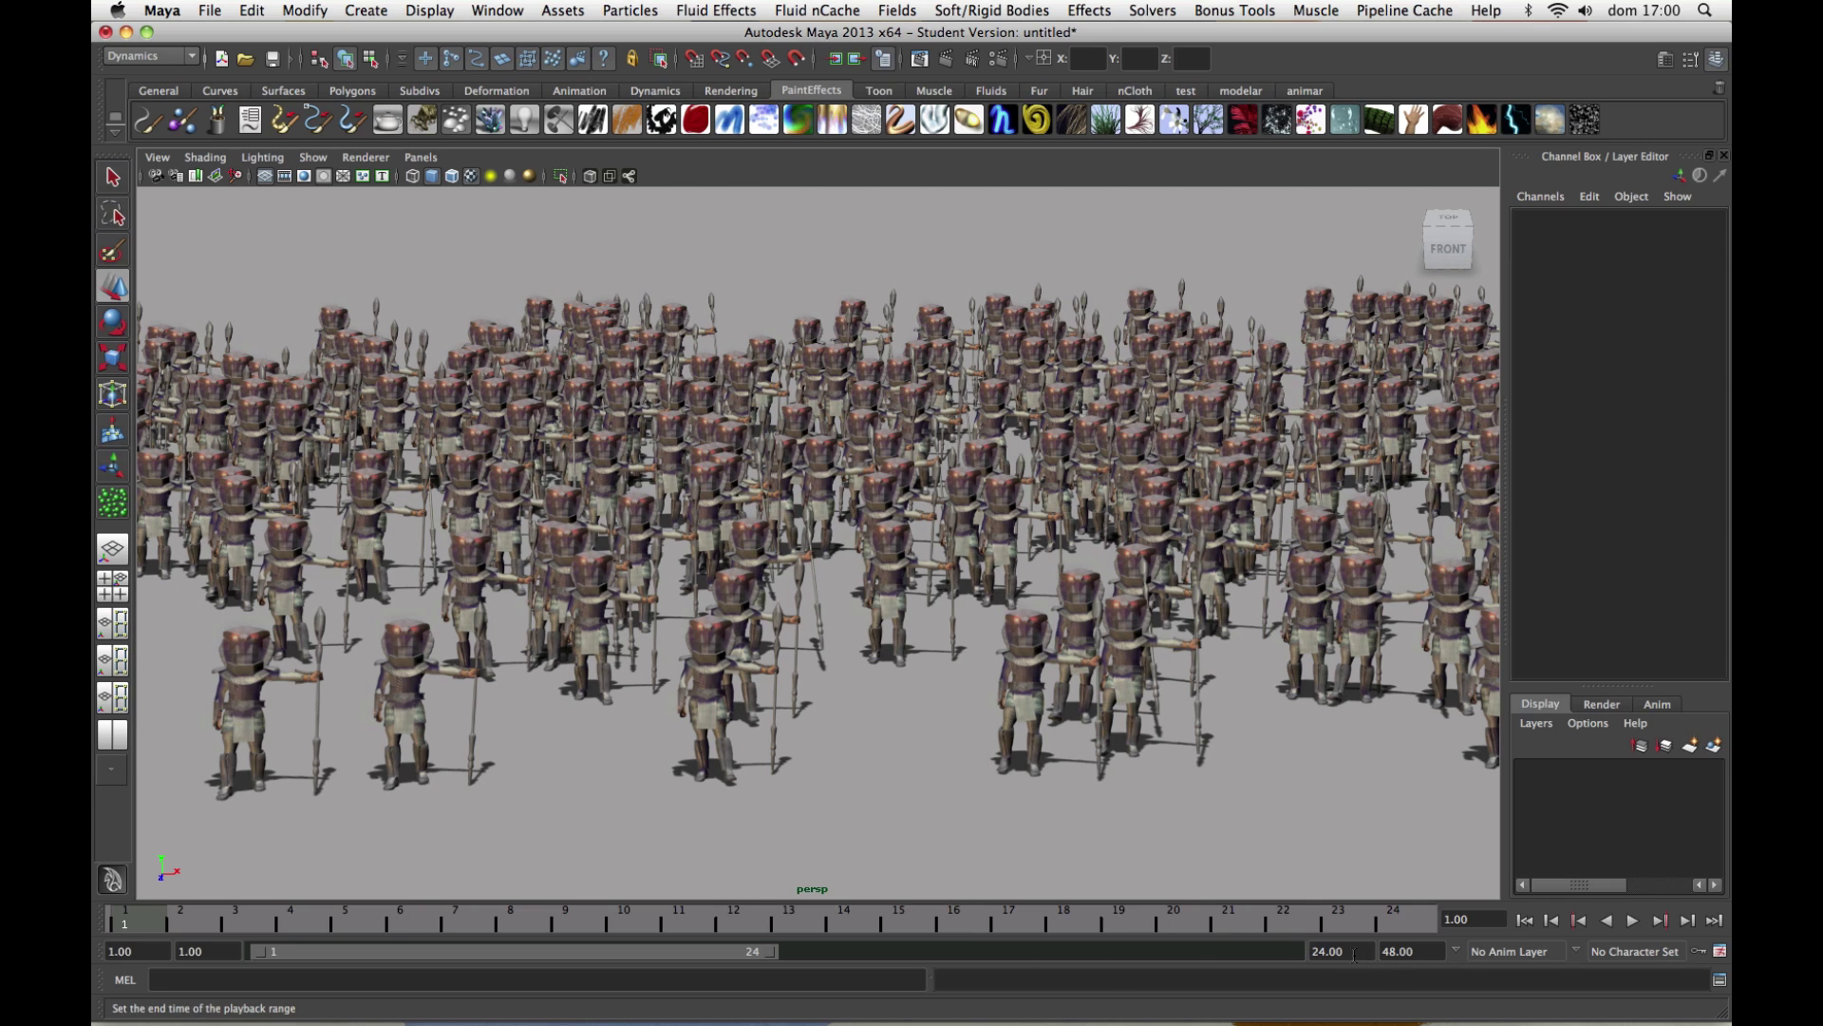
left_click_drag(1354, 952, 1258, 936)
type("200")
key("Return")
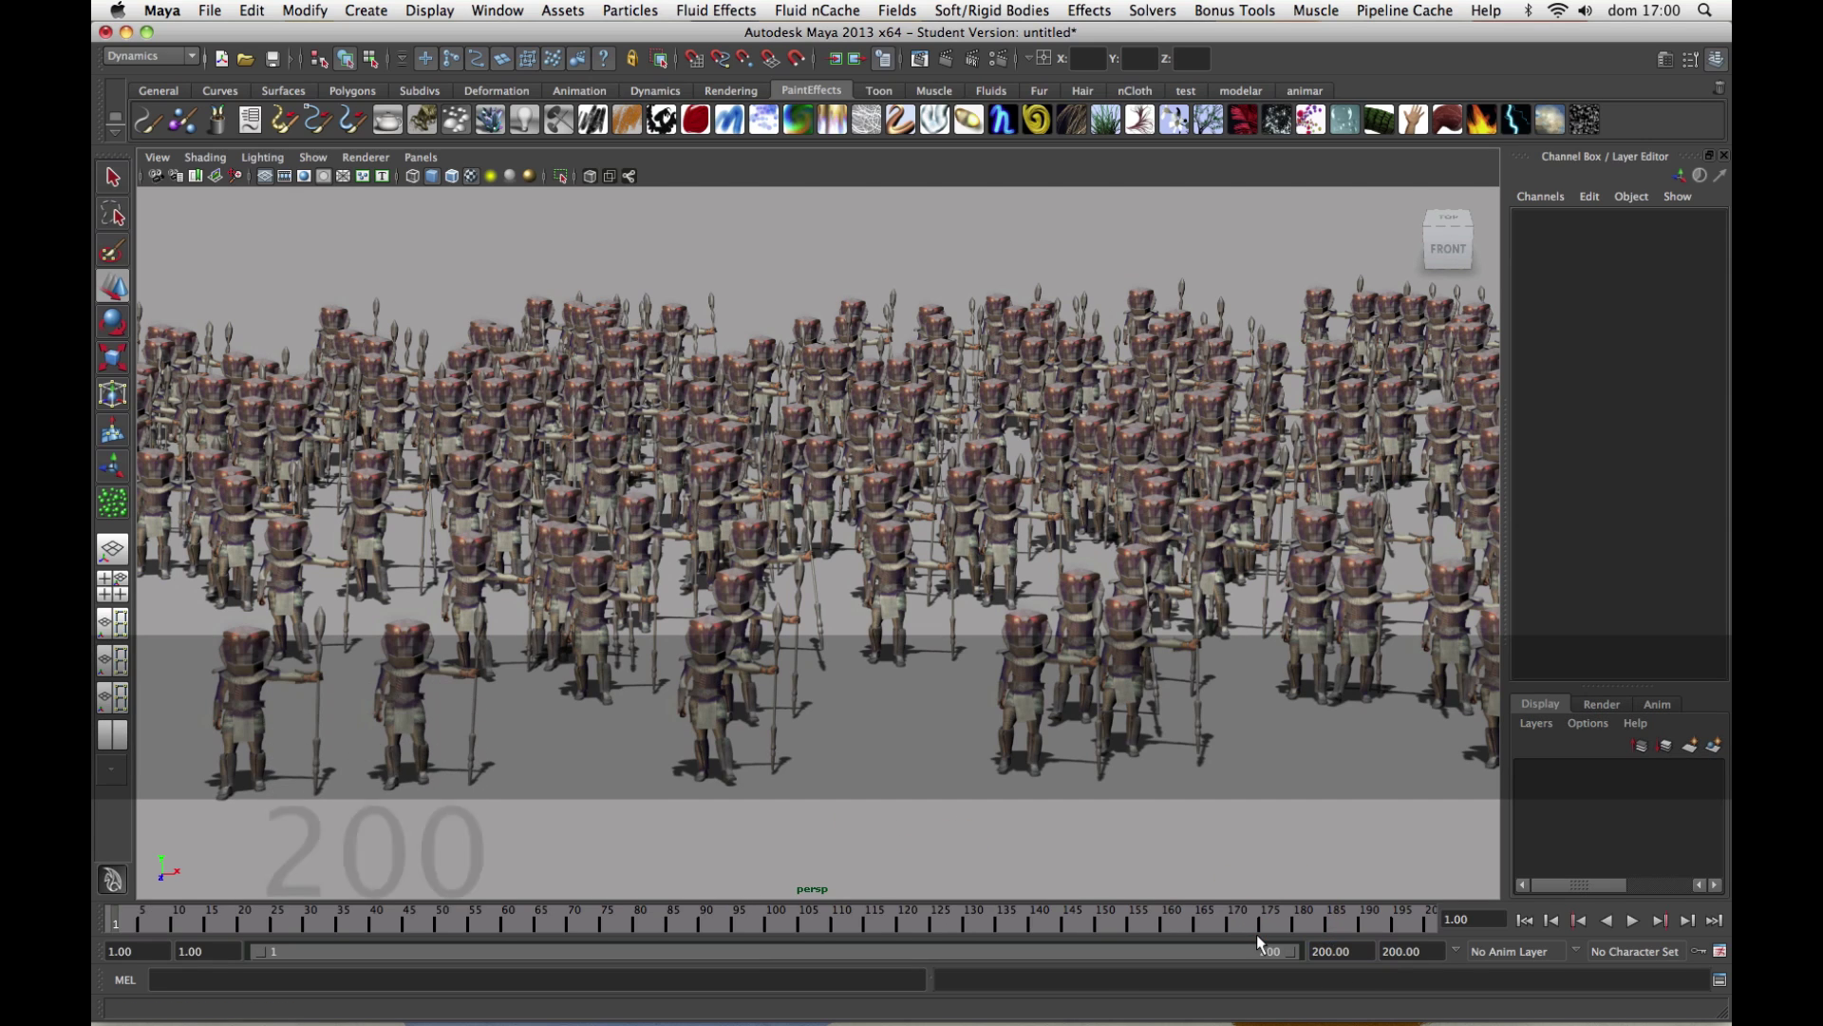
scroll(1153, 809, "down", 4)
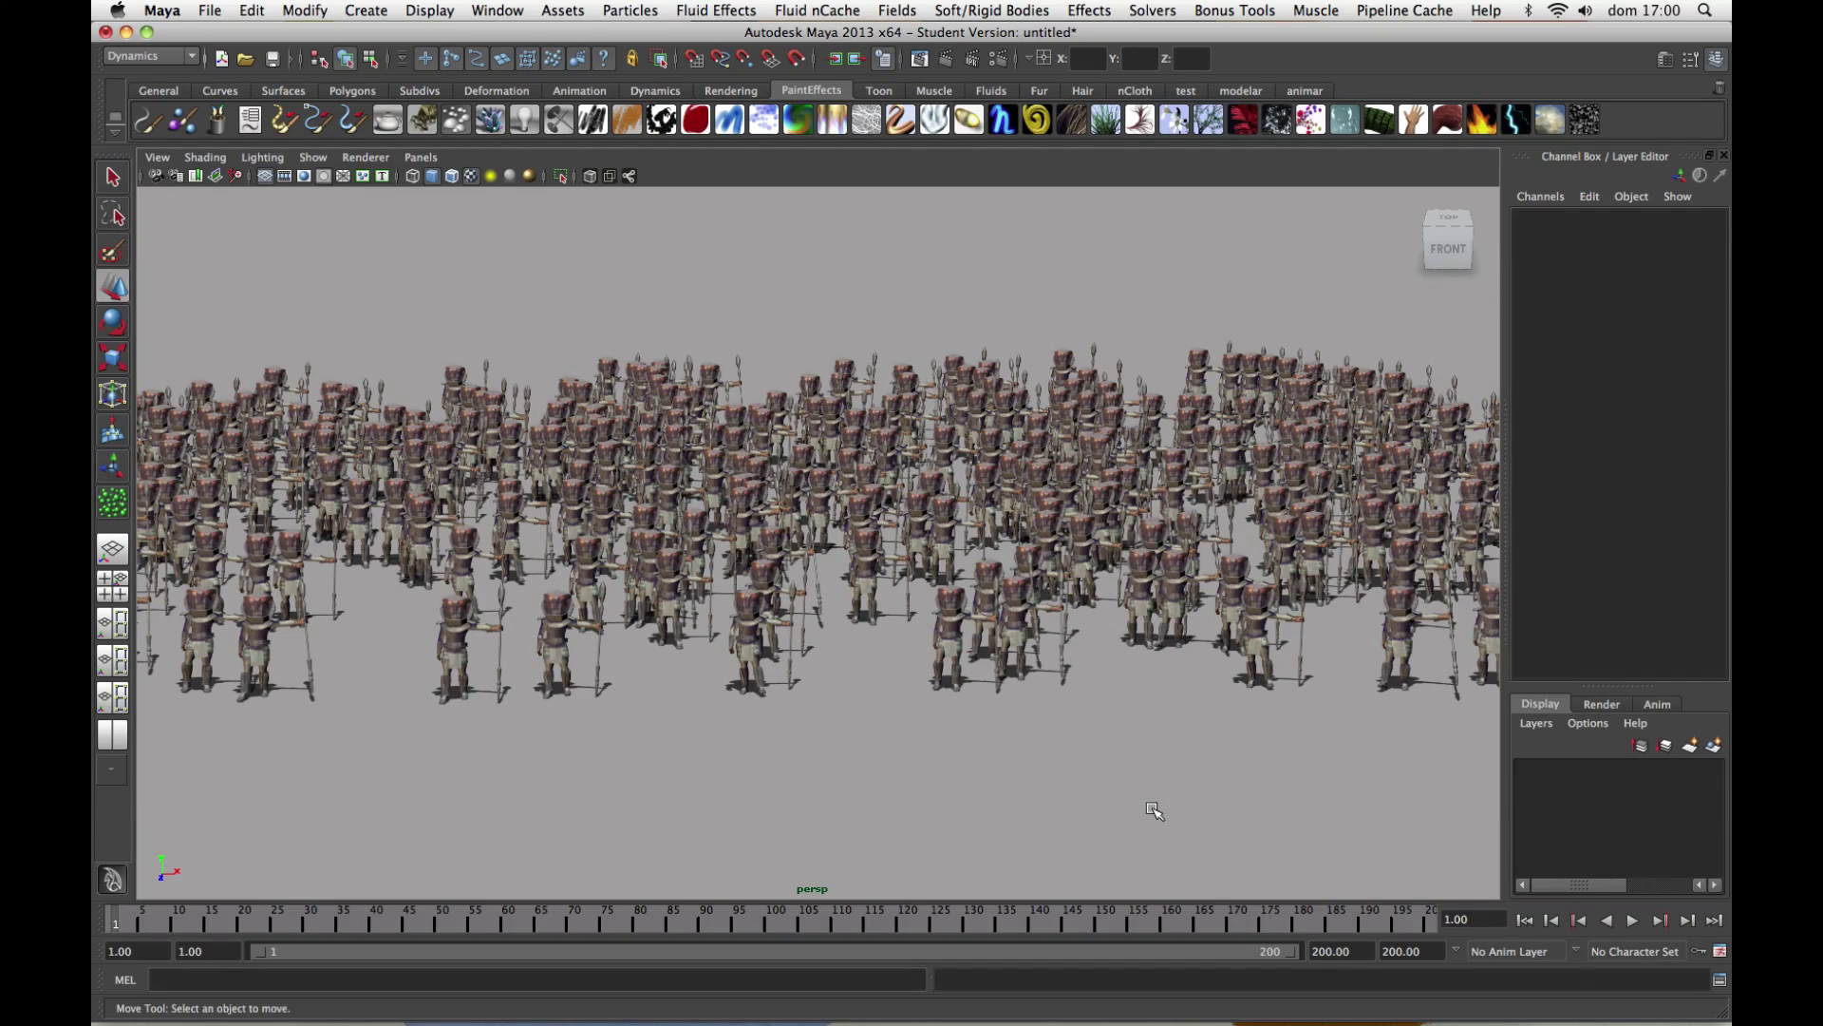
Play the crowd animation three times from the first frame to check how long the soldiers stay visible, and rewind it.
left_click(1632, 920)
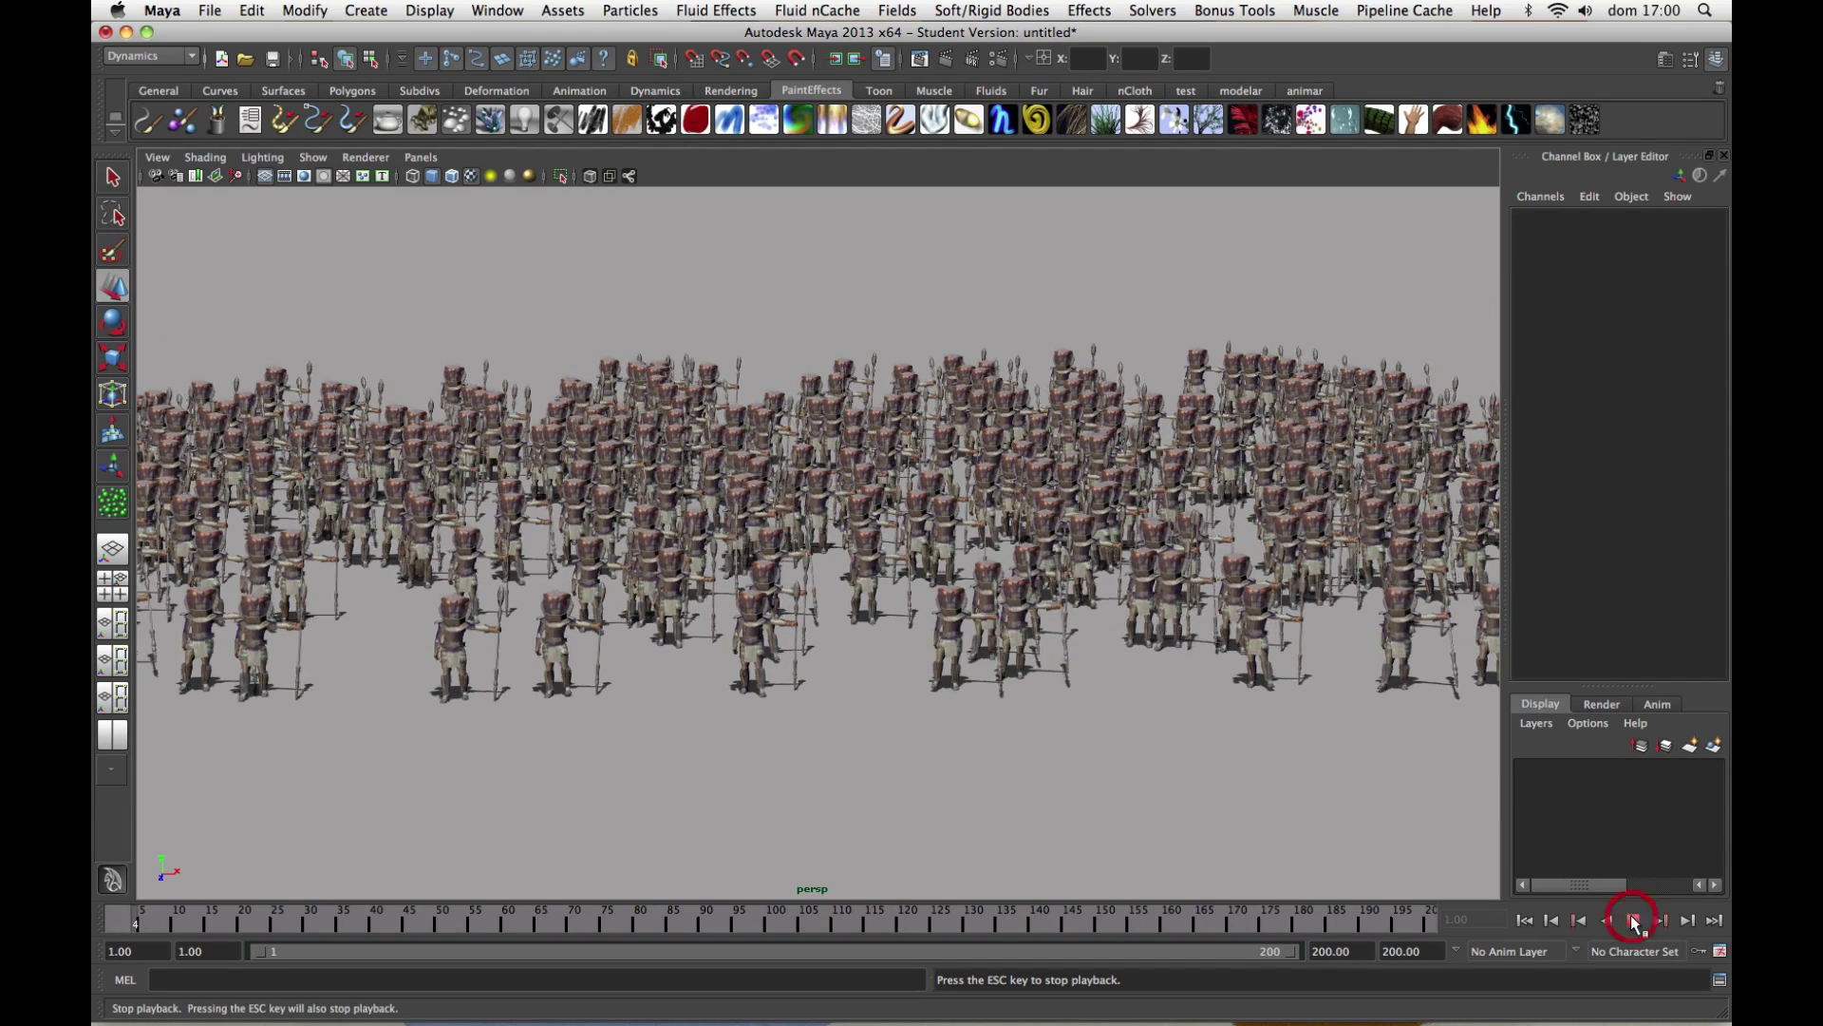
left_click(1634, 922)
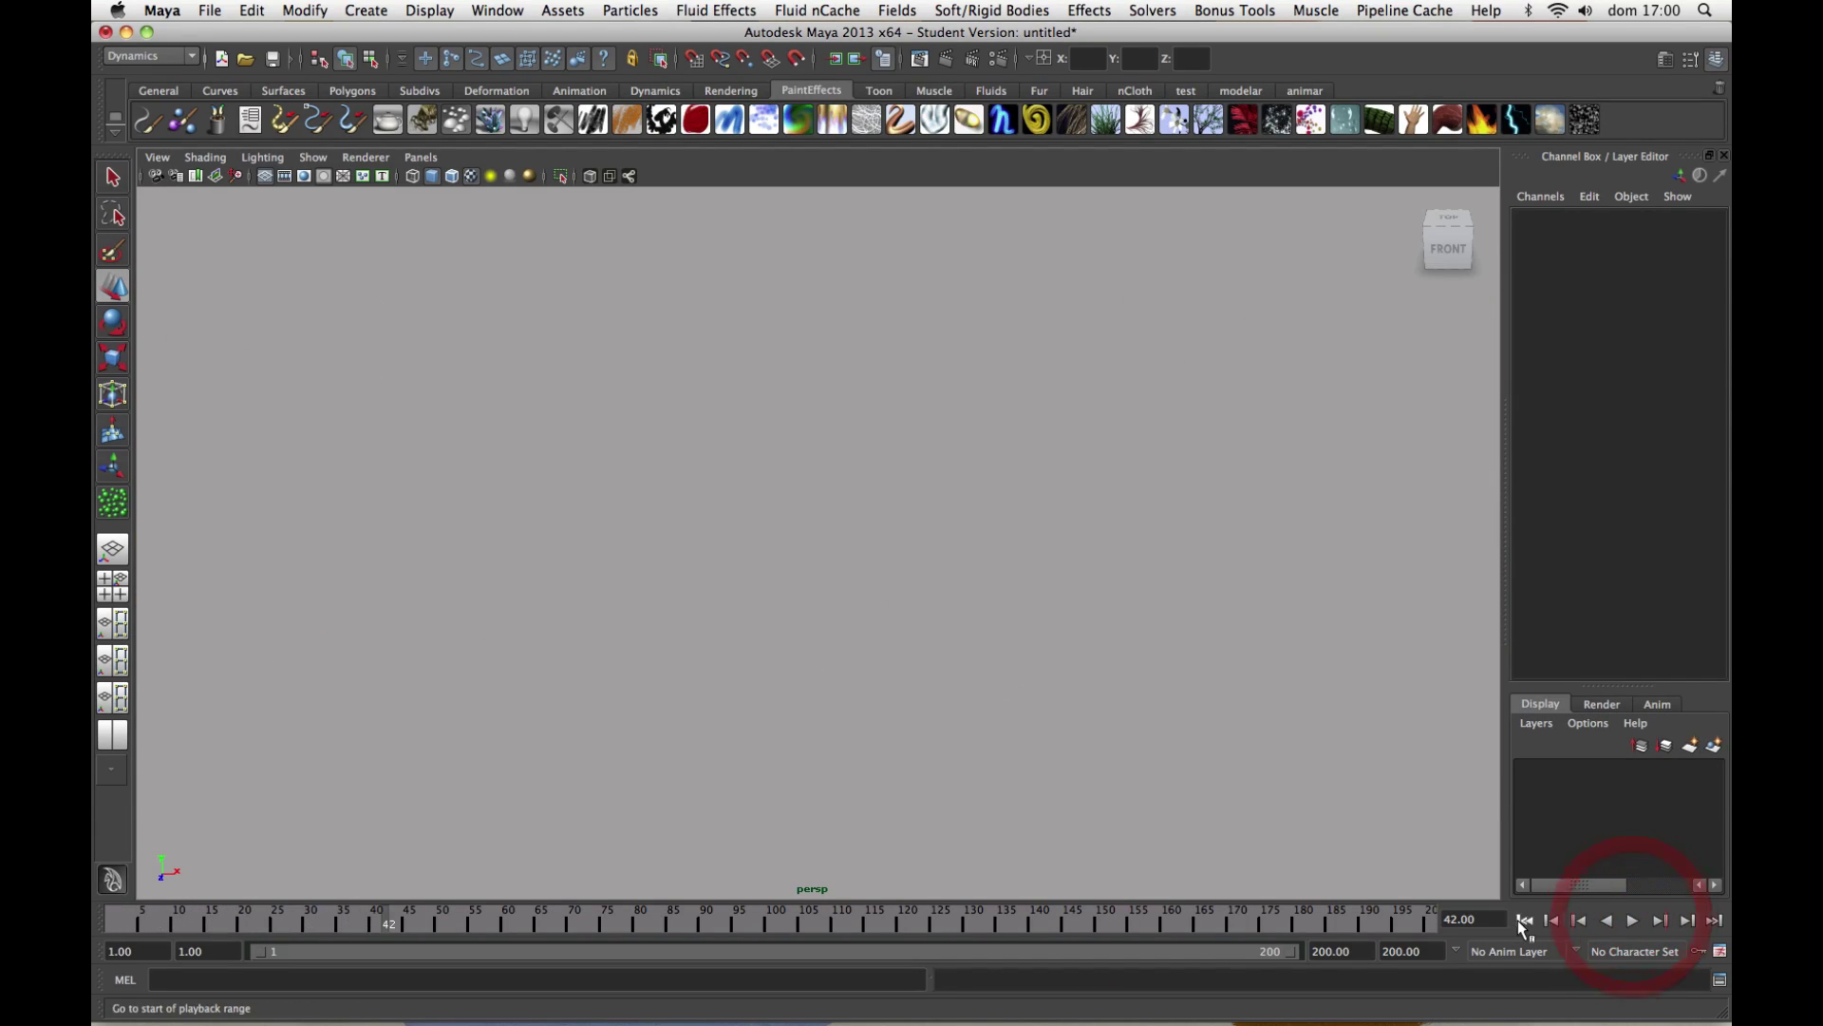
left_click(1524, 920)
left_click(1632, 921)
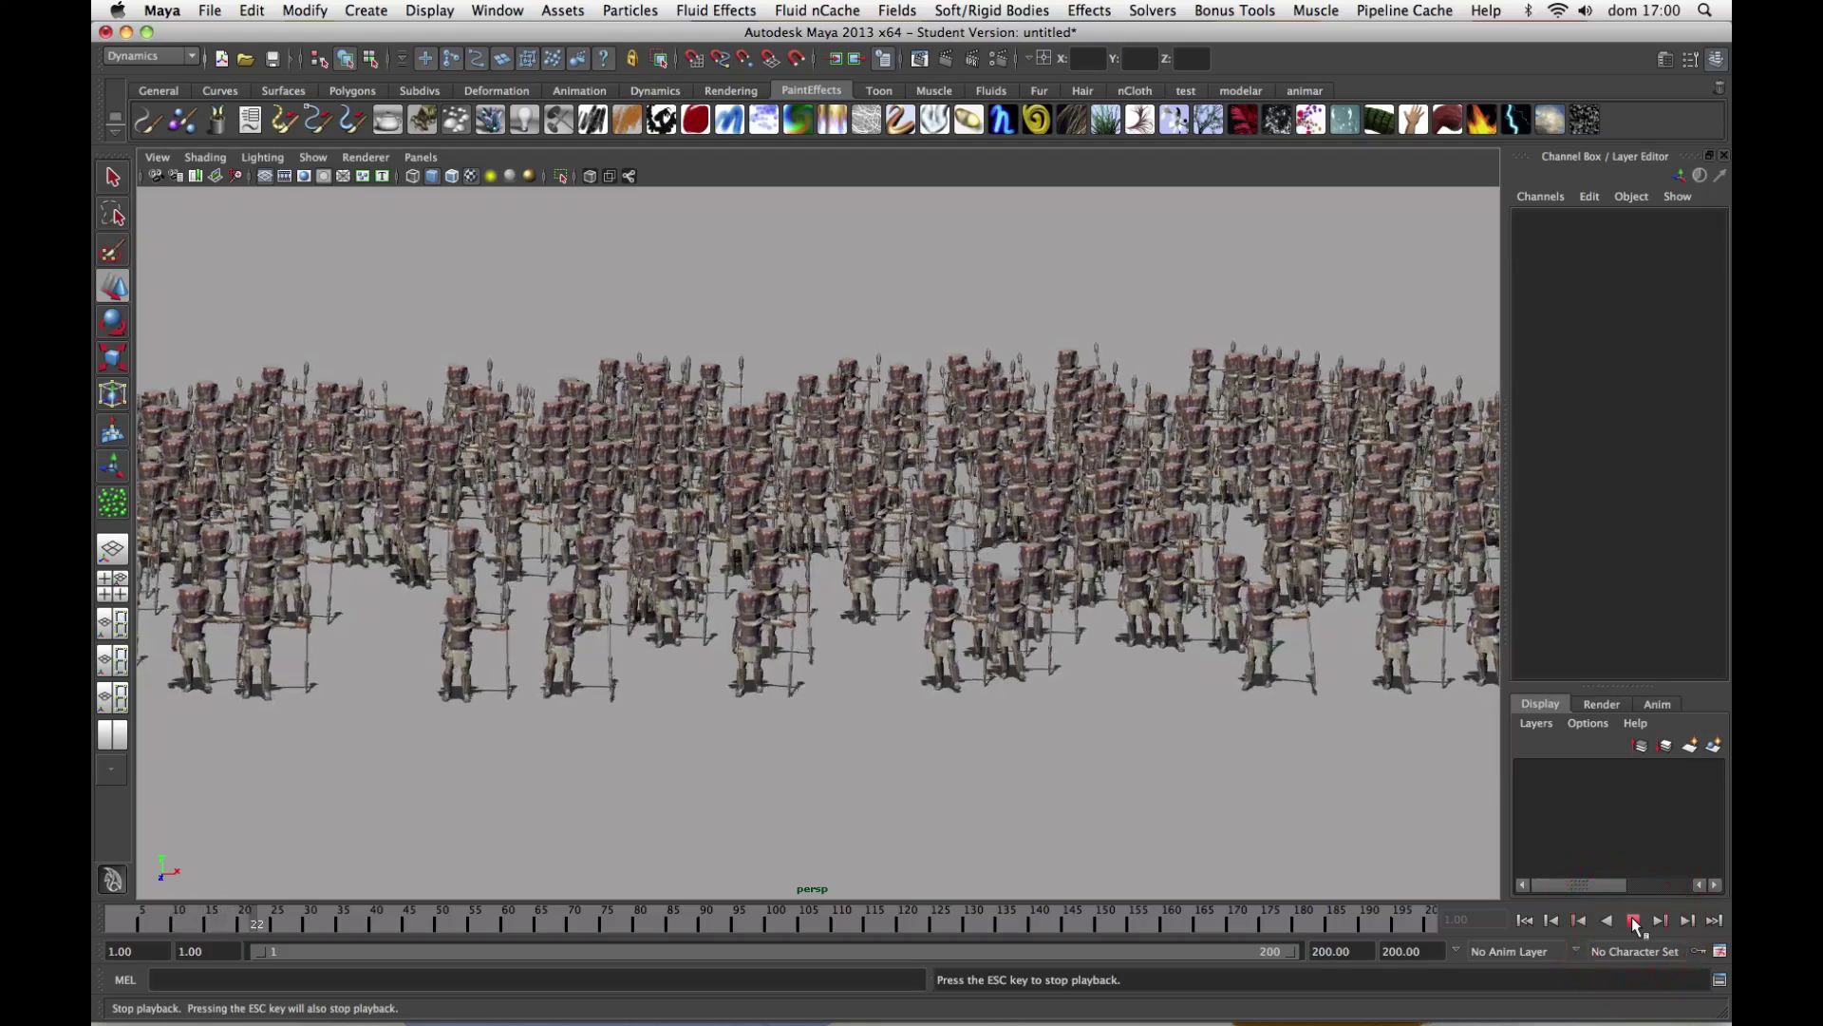
left_click(1634, 921)
left_click(1524, 920)
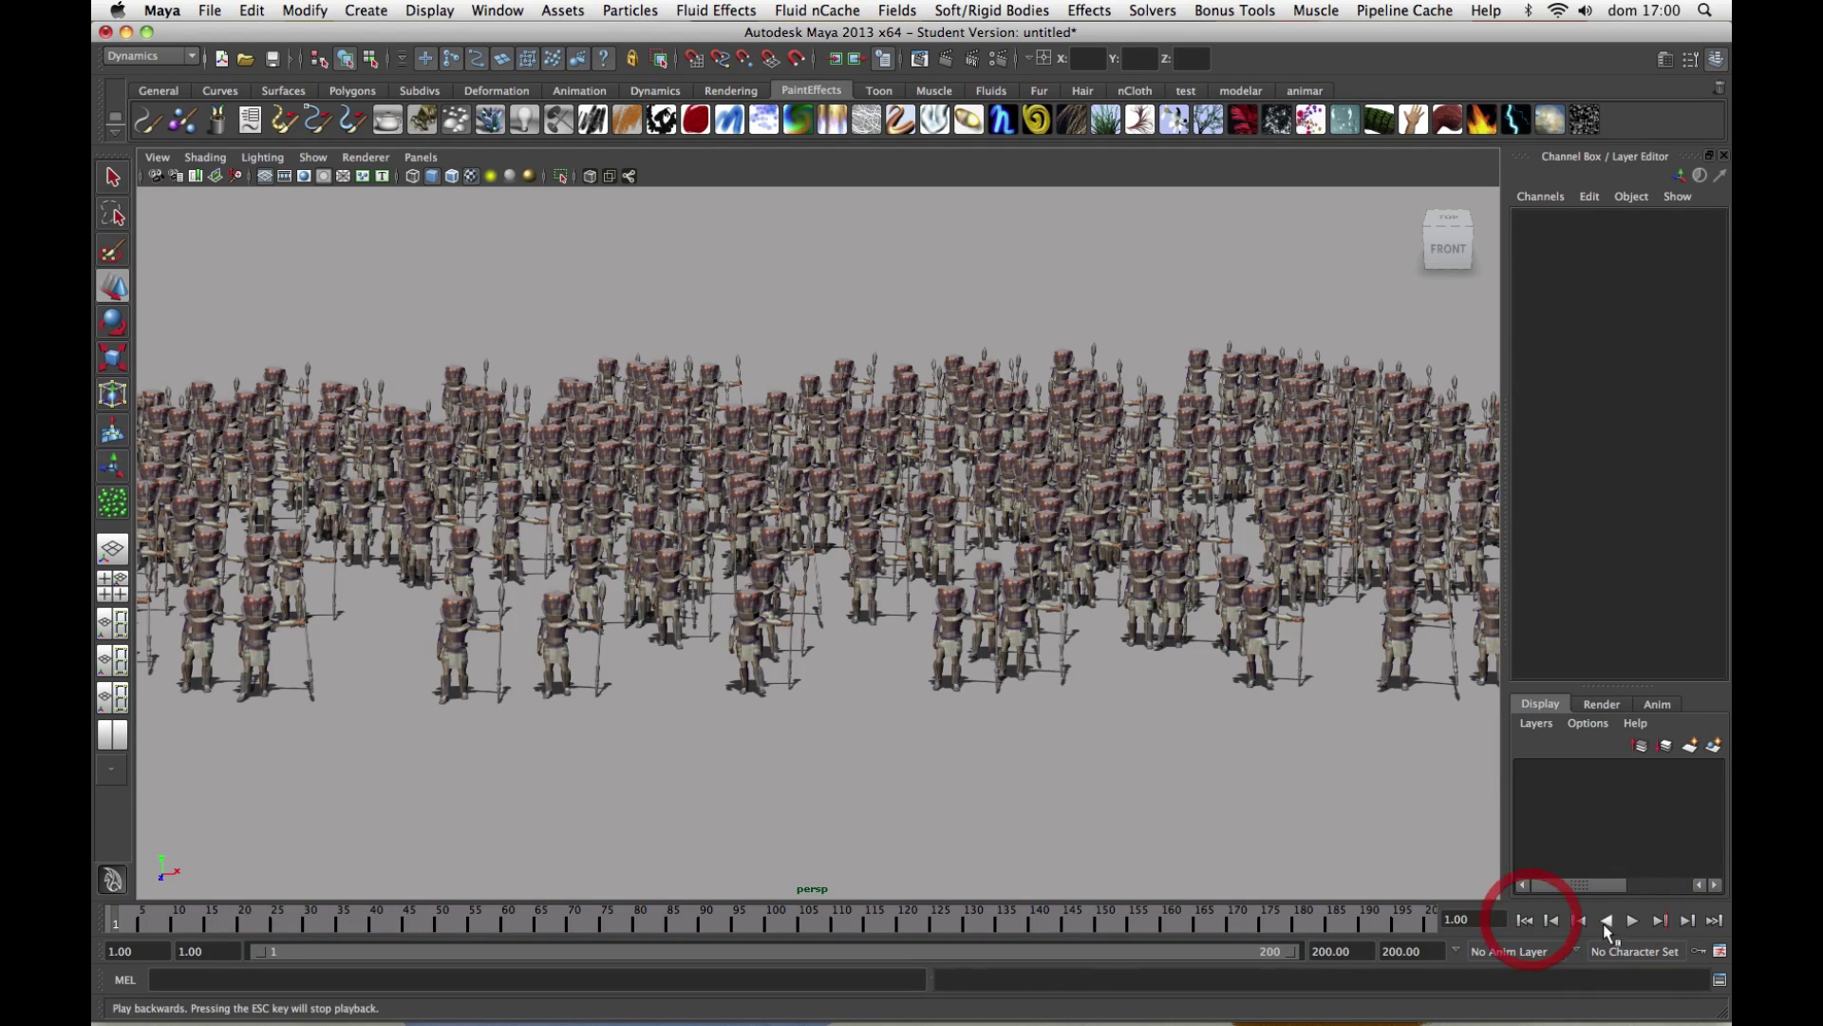
left_click(1632, 920)
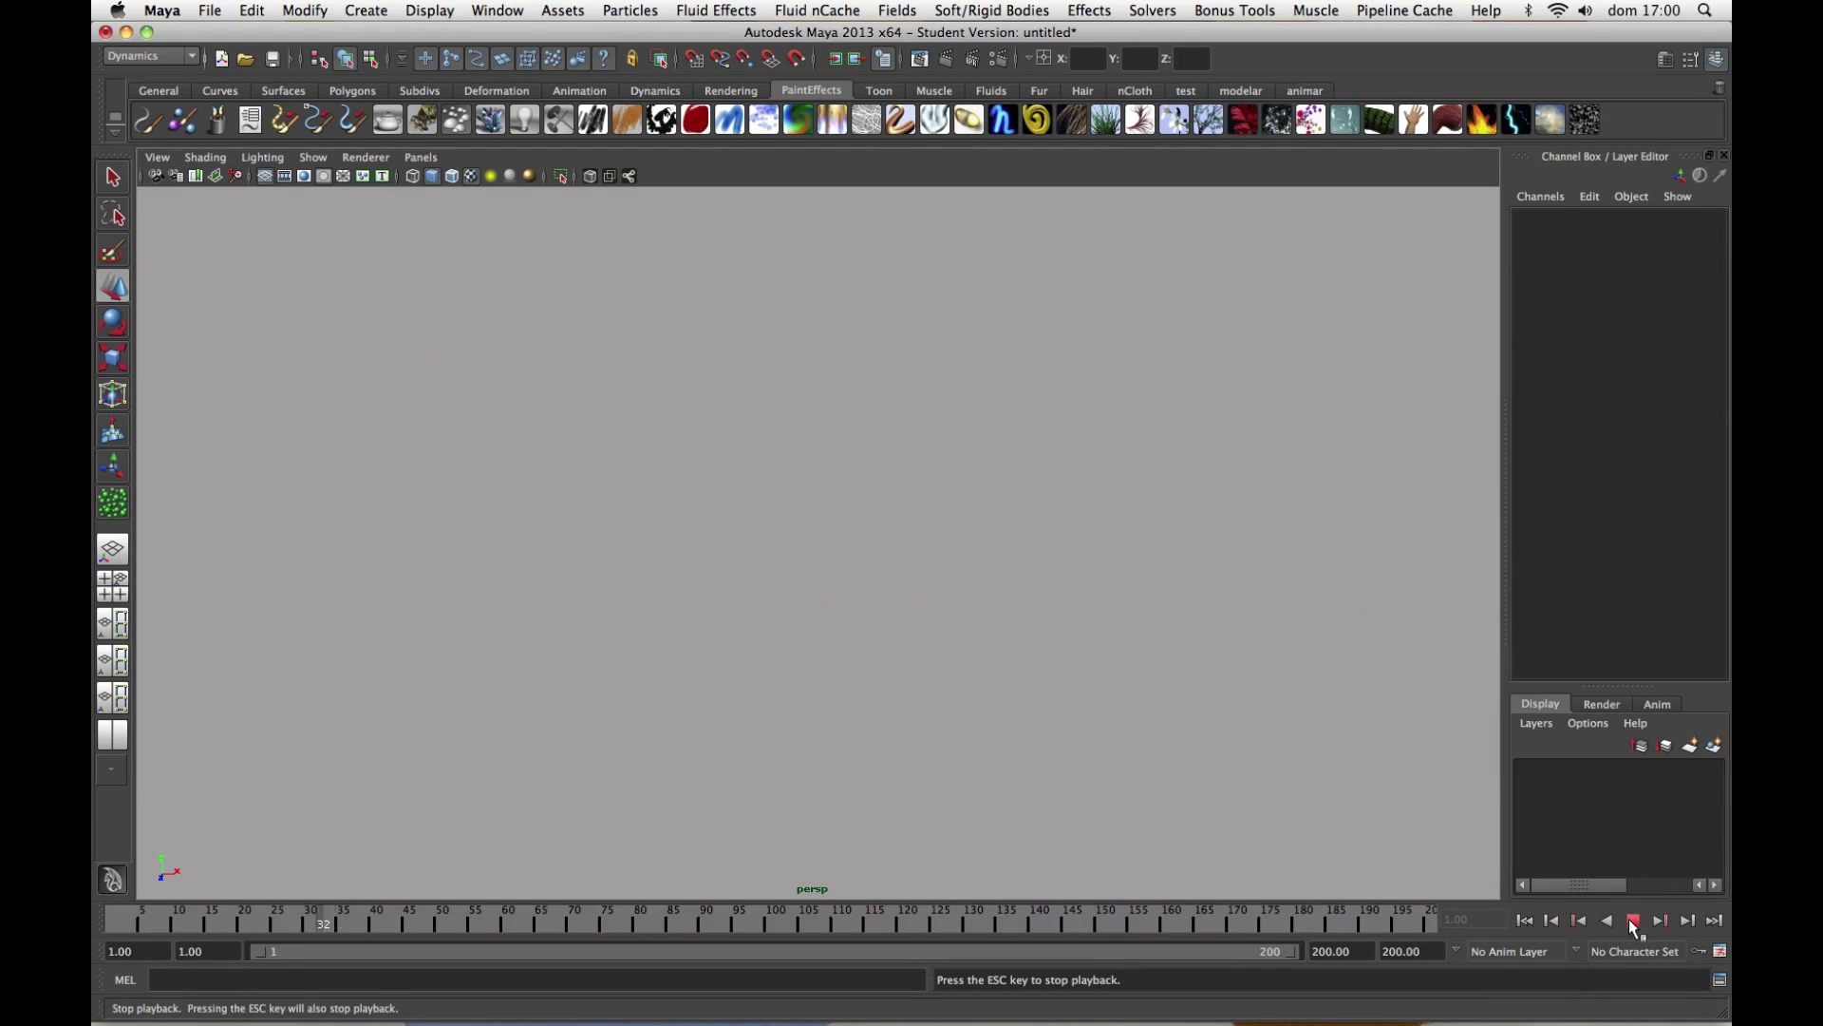
left_click(1632, 920)
left_click(1524, 920)
Set the particle shape's constant Lifespan to 10 and close its attributes.
left_click(833, 575)
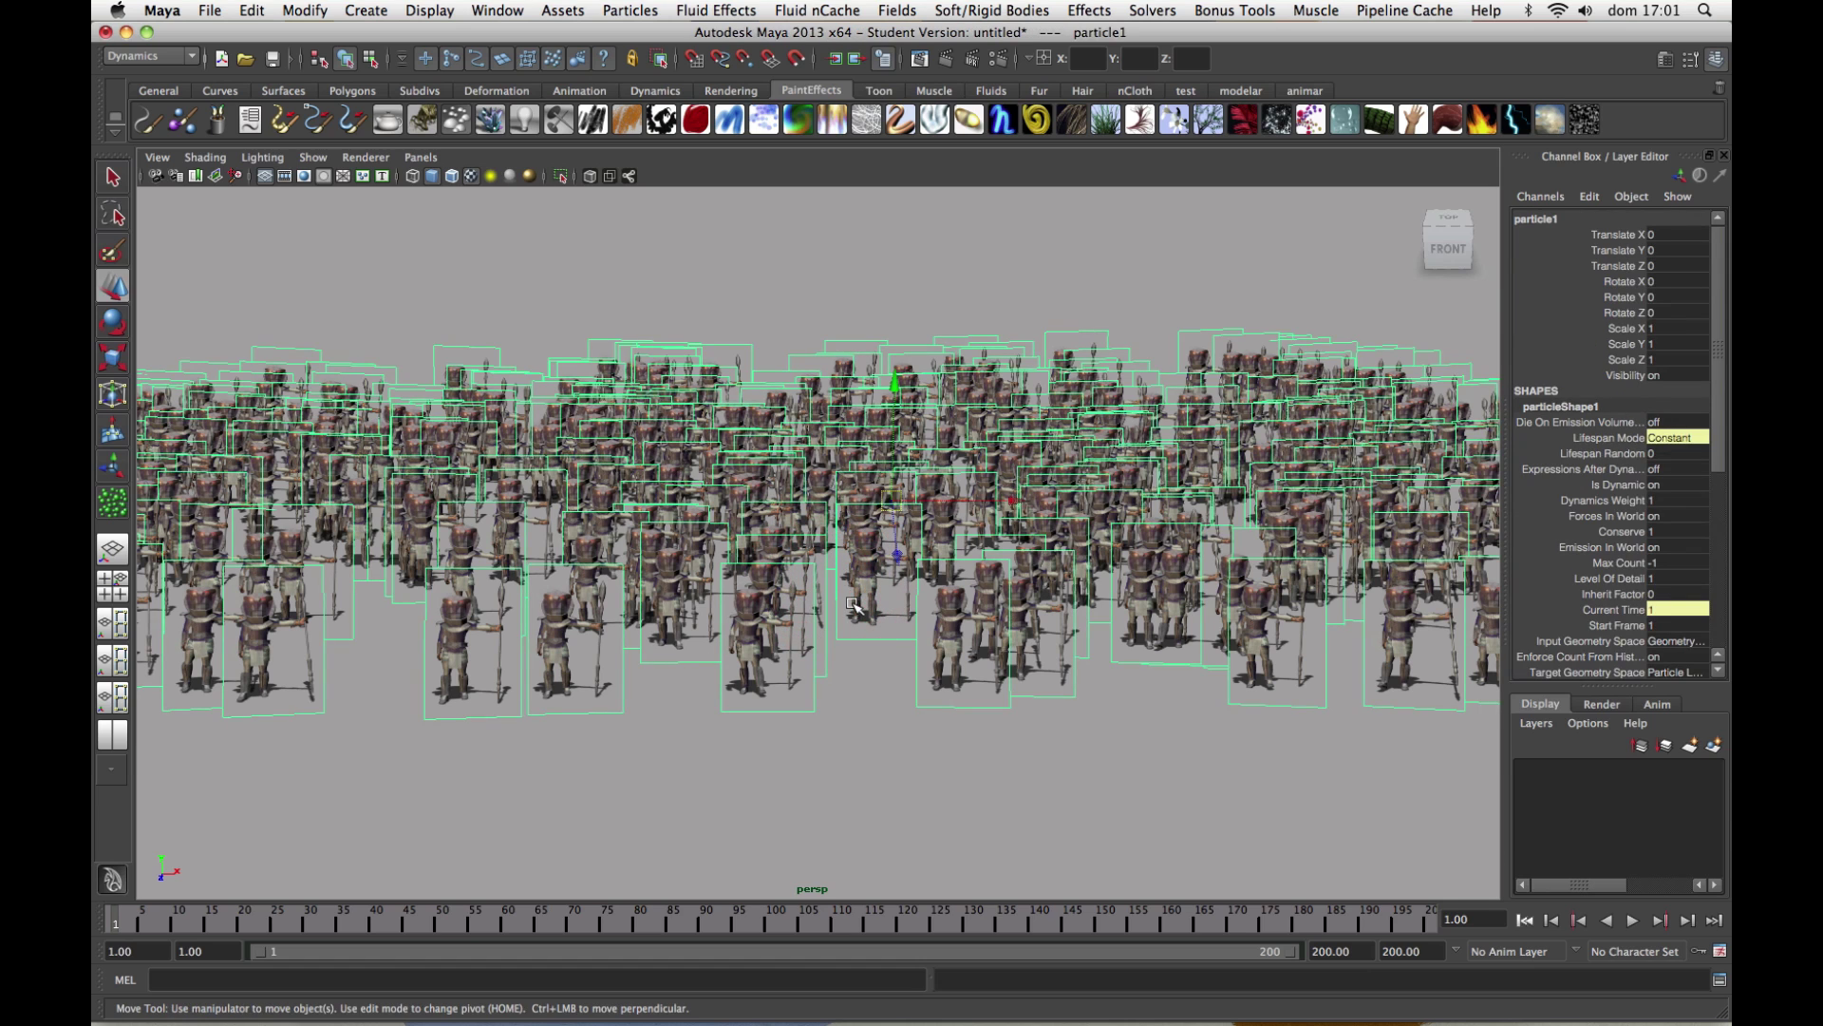
key("ctrl+a")
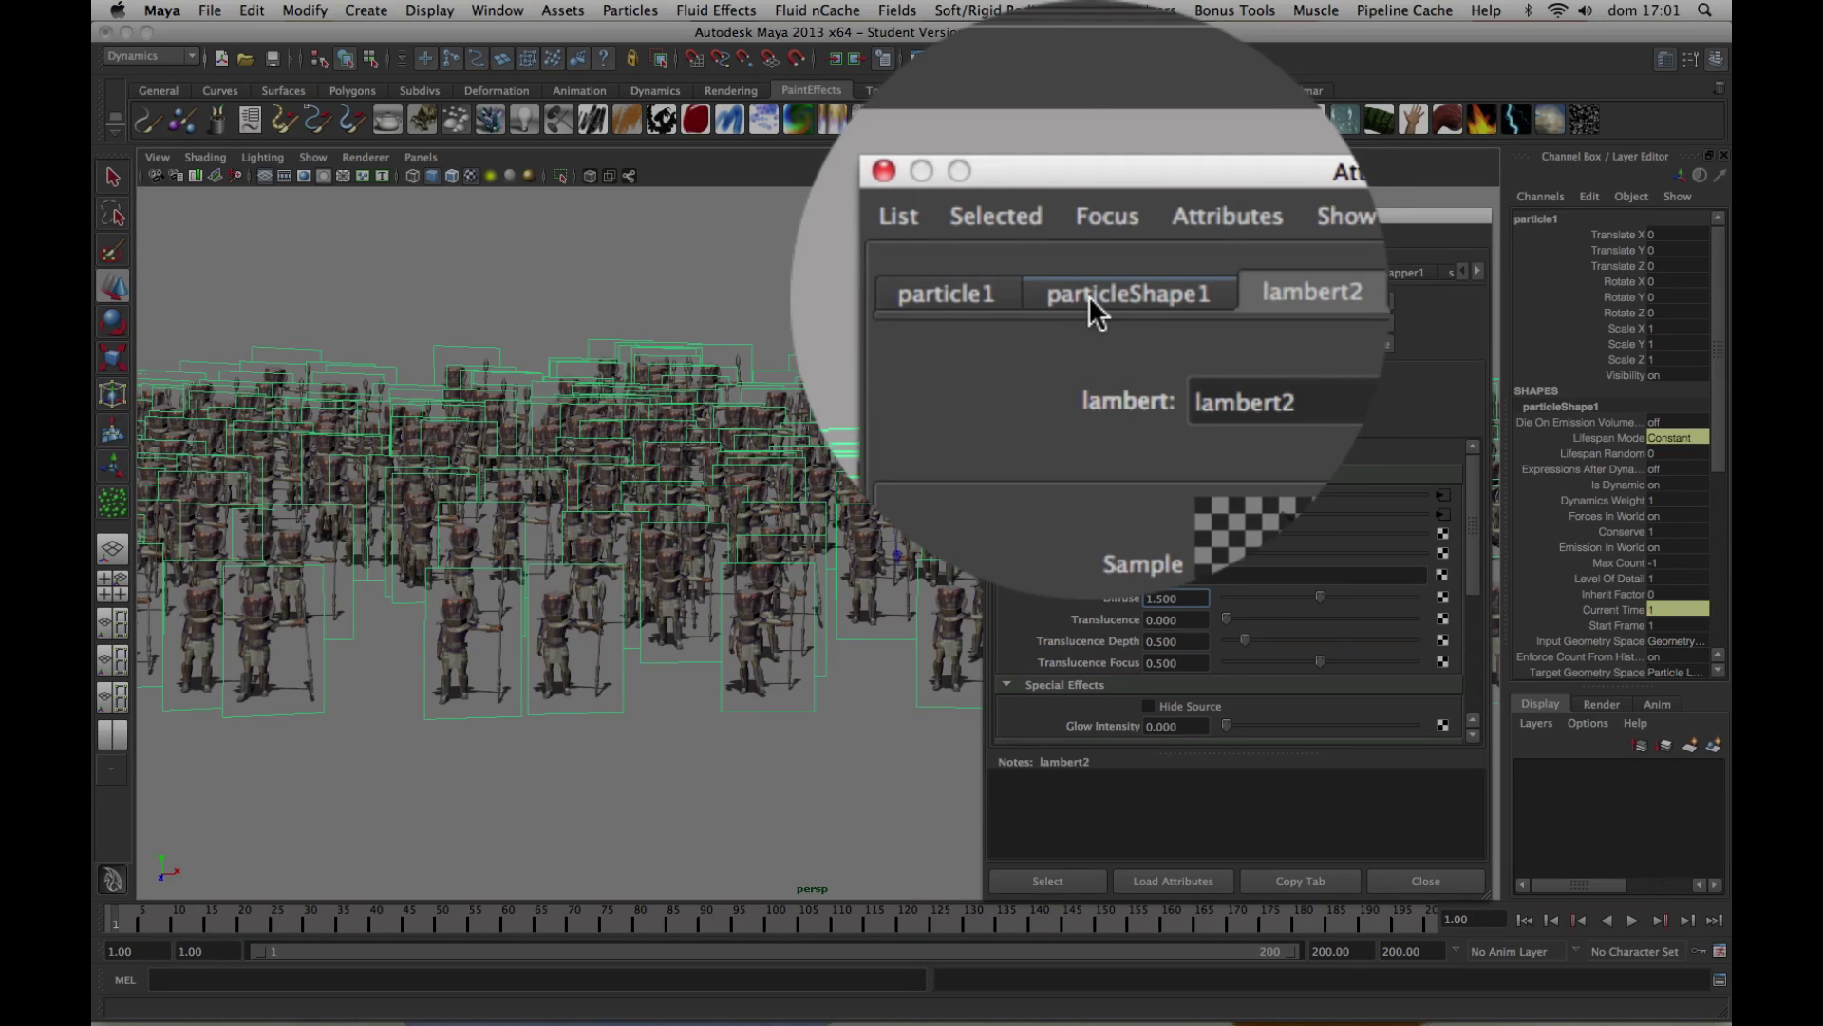
left_click(1107, 272)
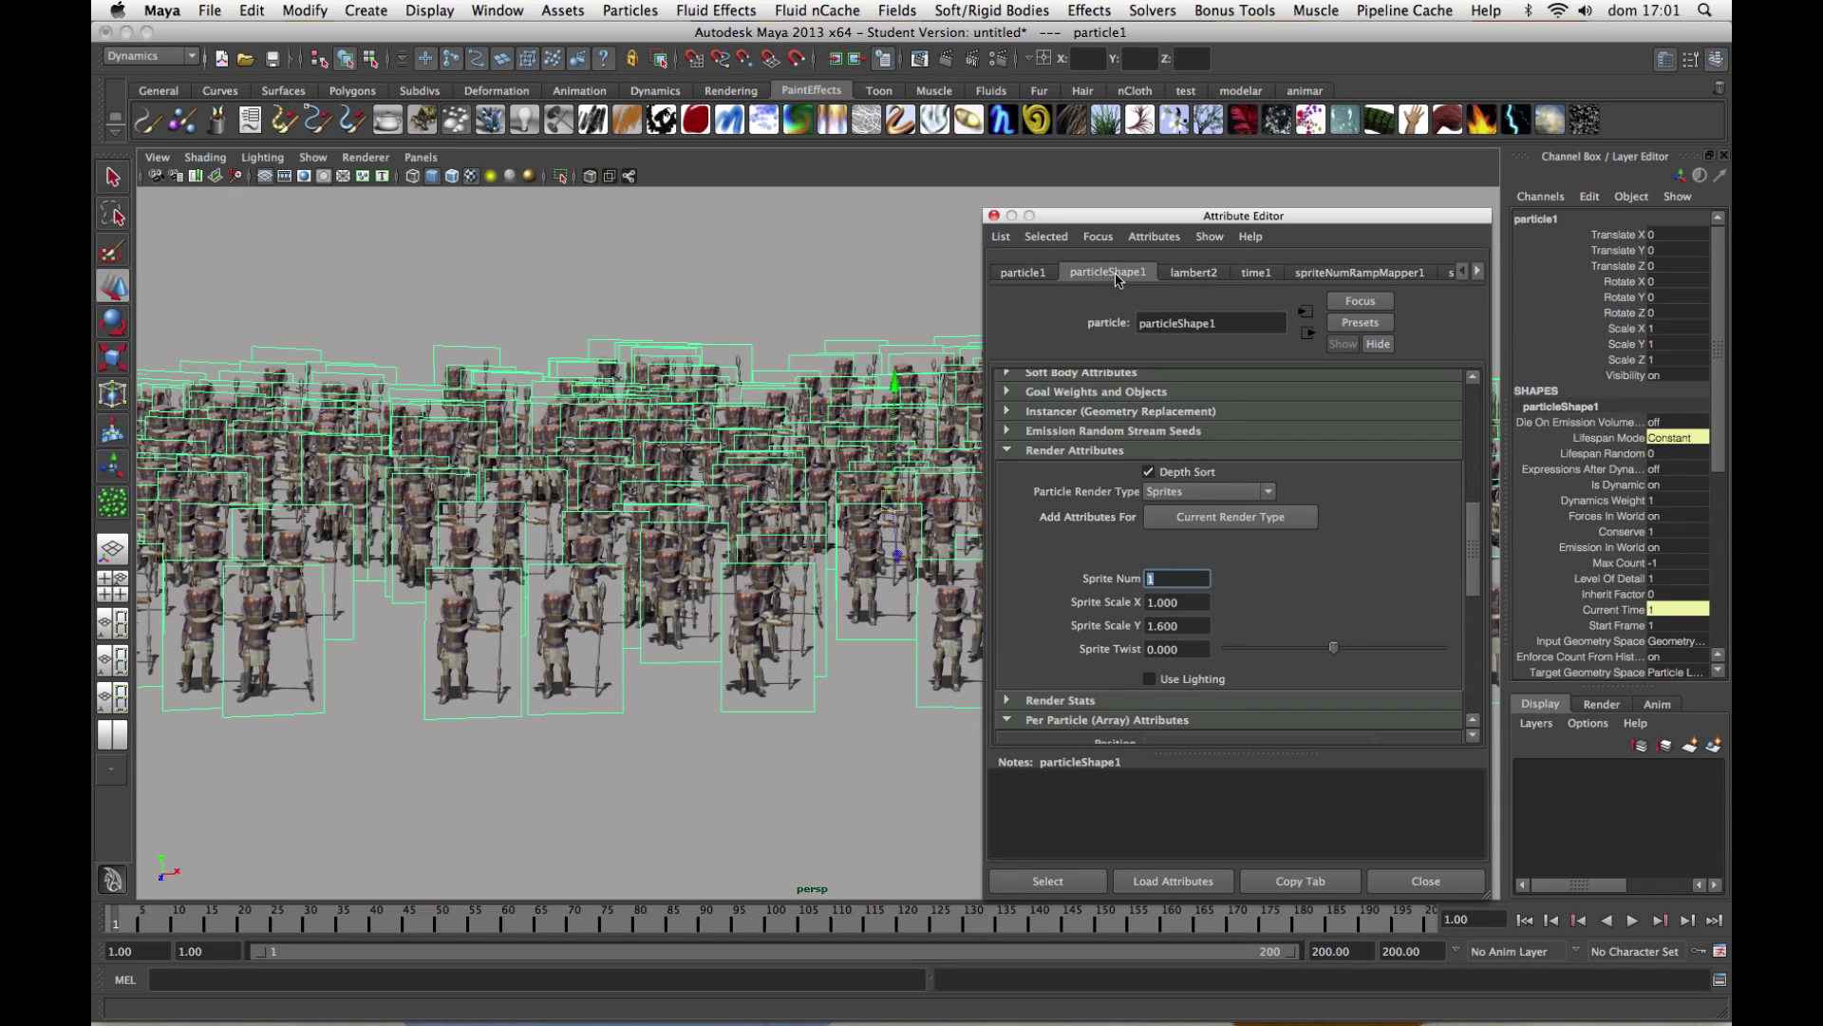
left_click_drag(1470, 570, 1465, 508)
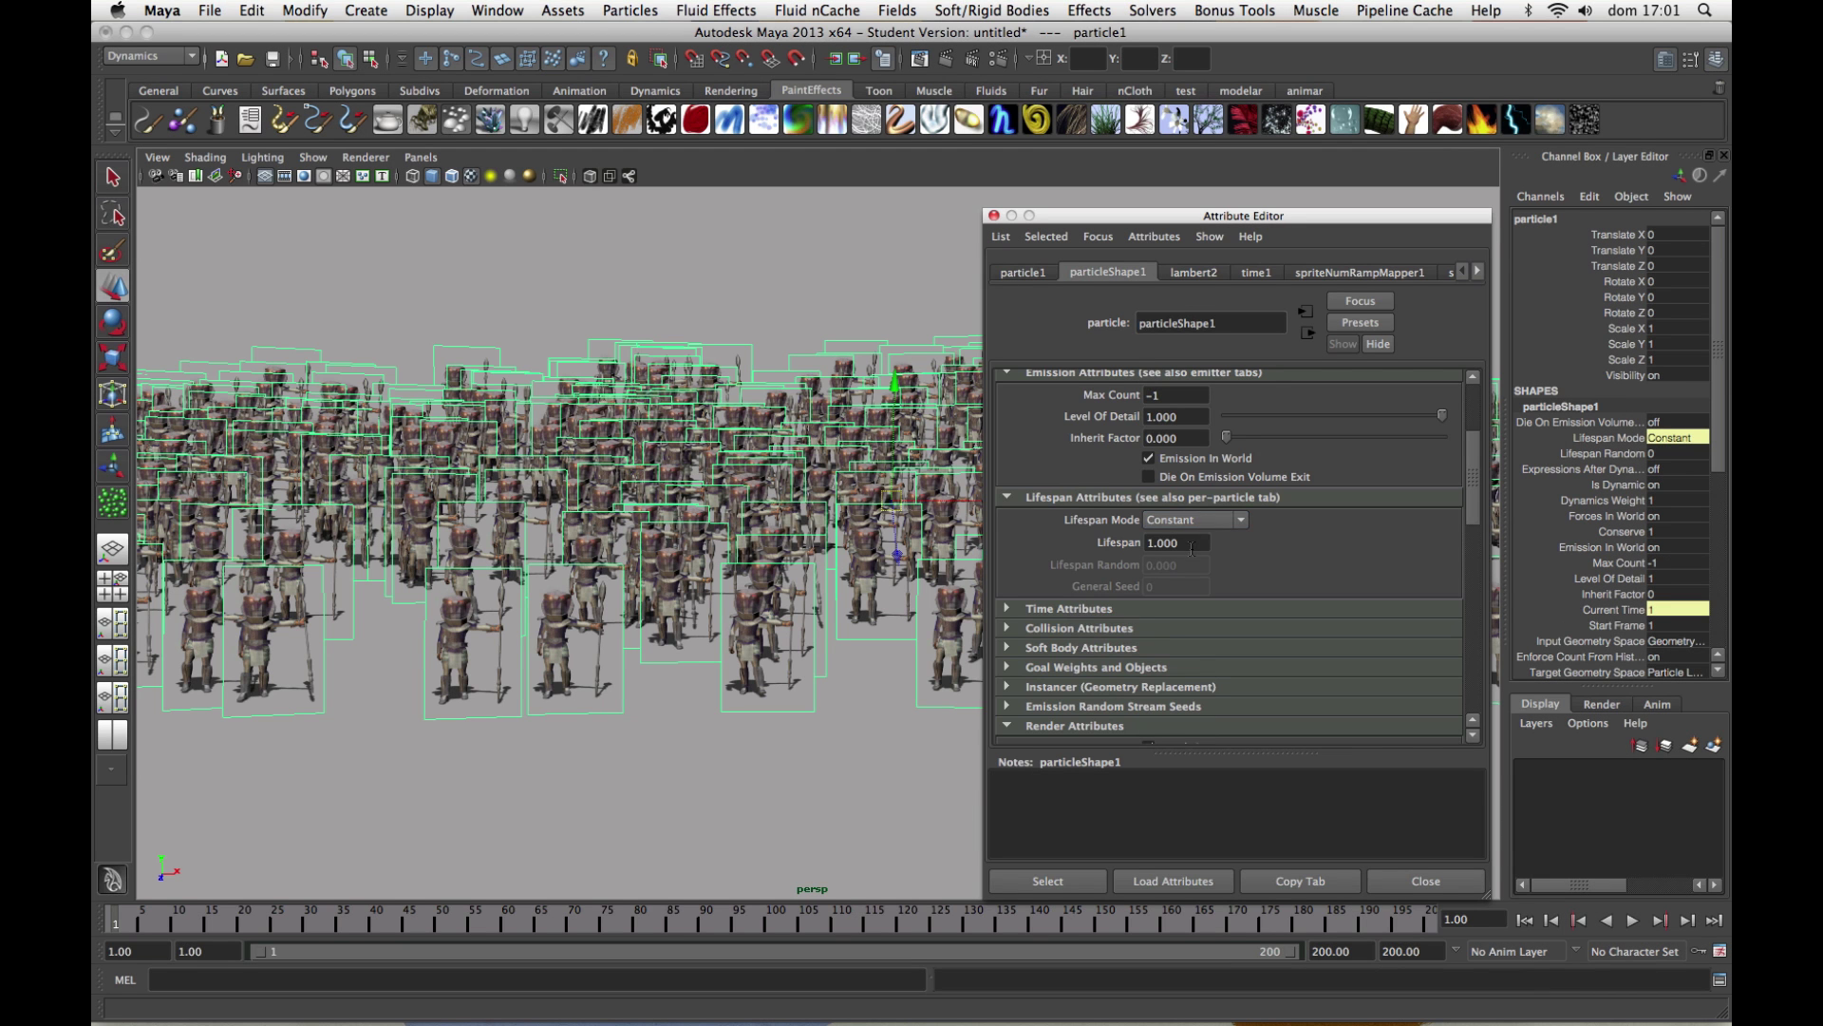
left_click(1198, 546)
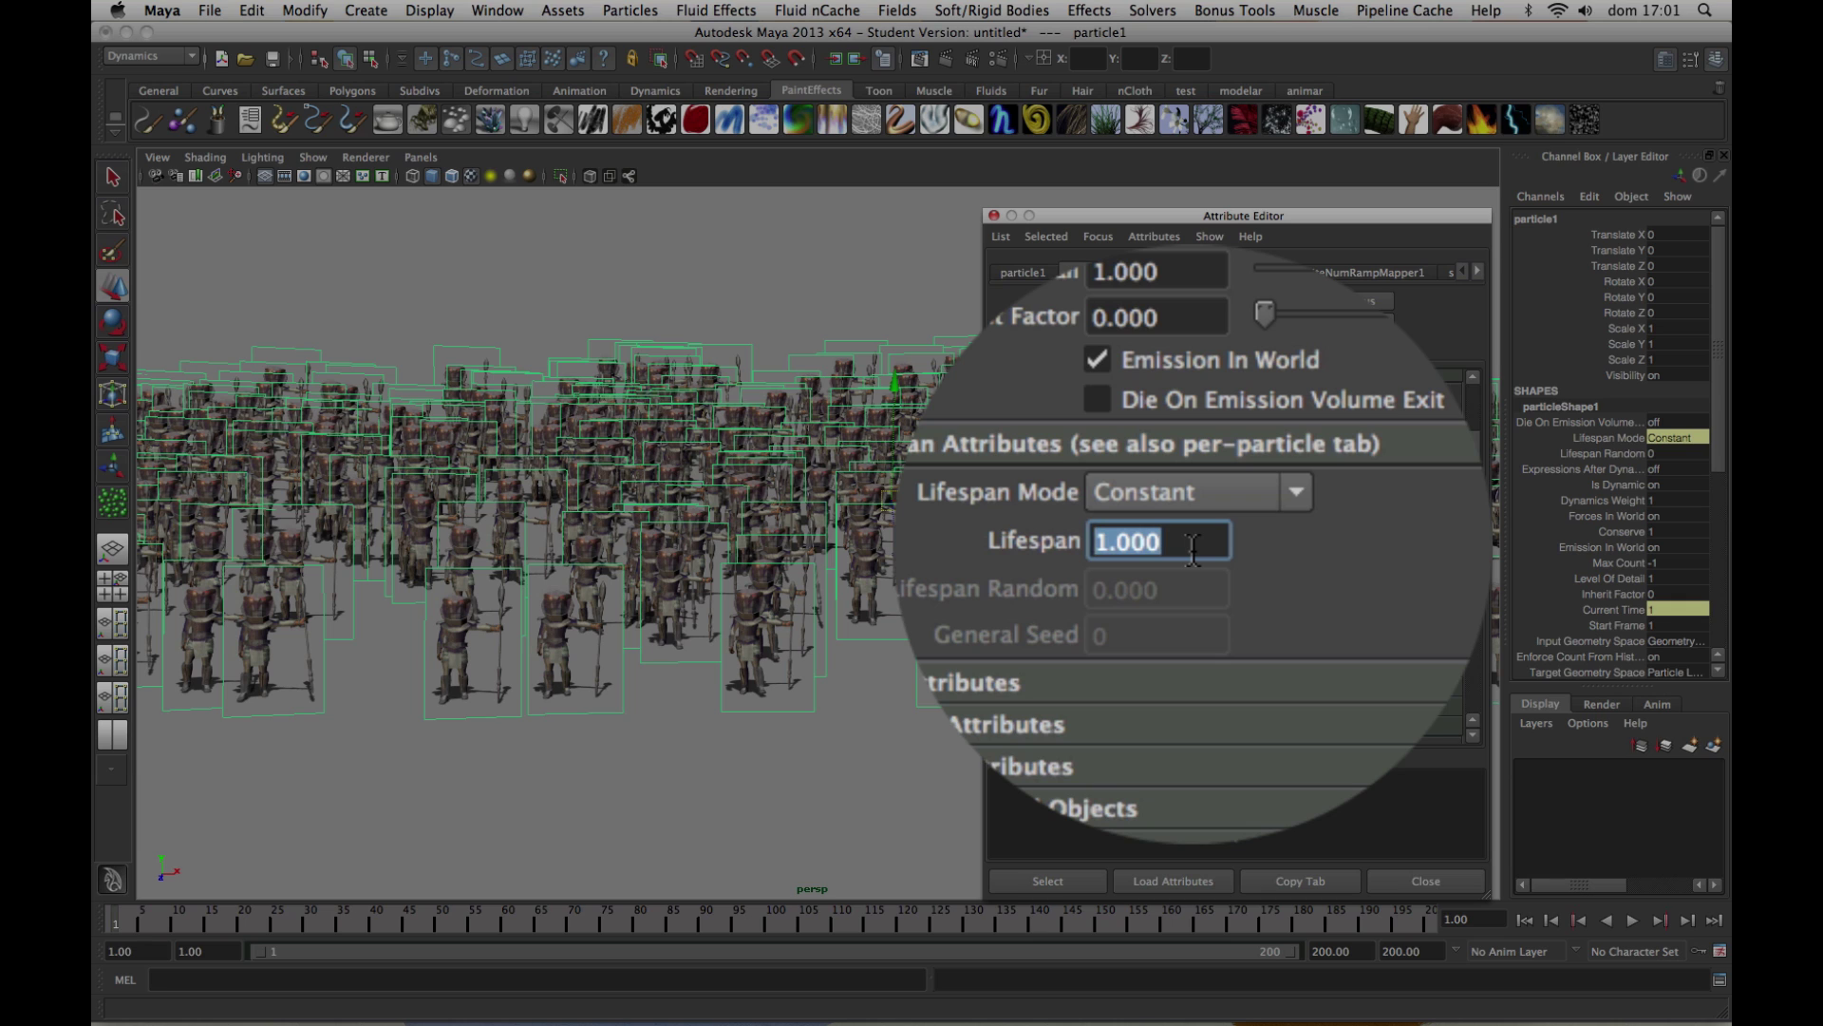
type("10")
key("Return")
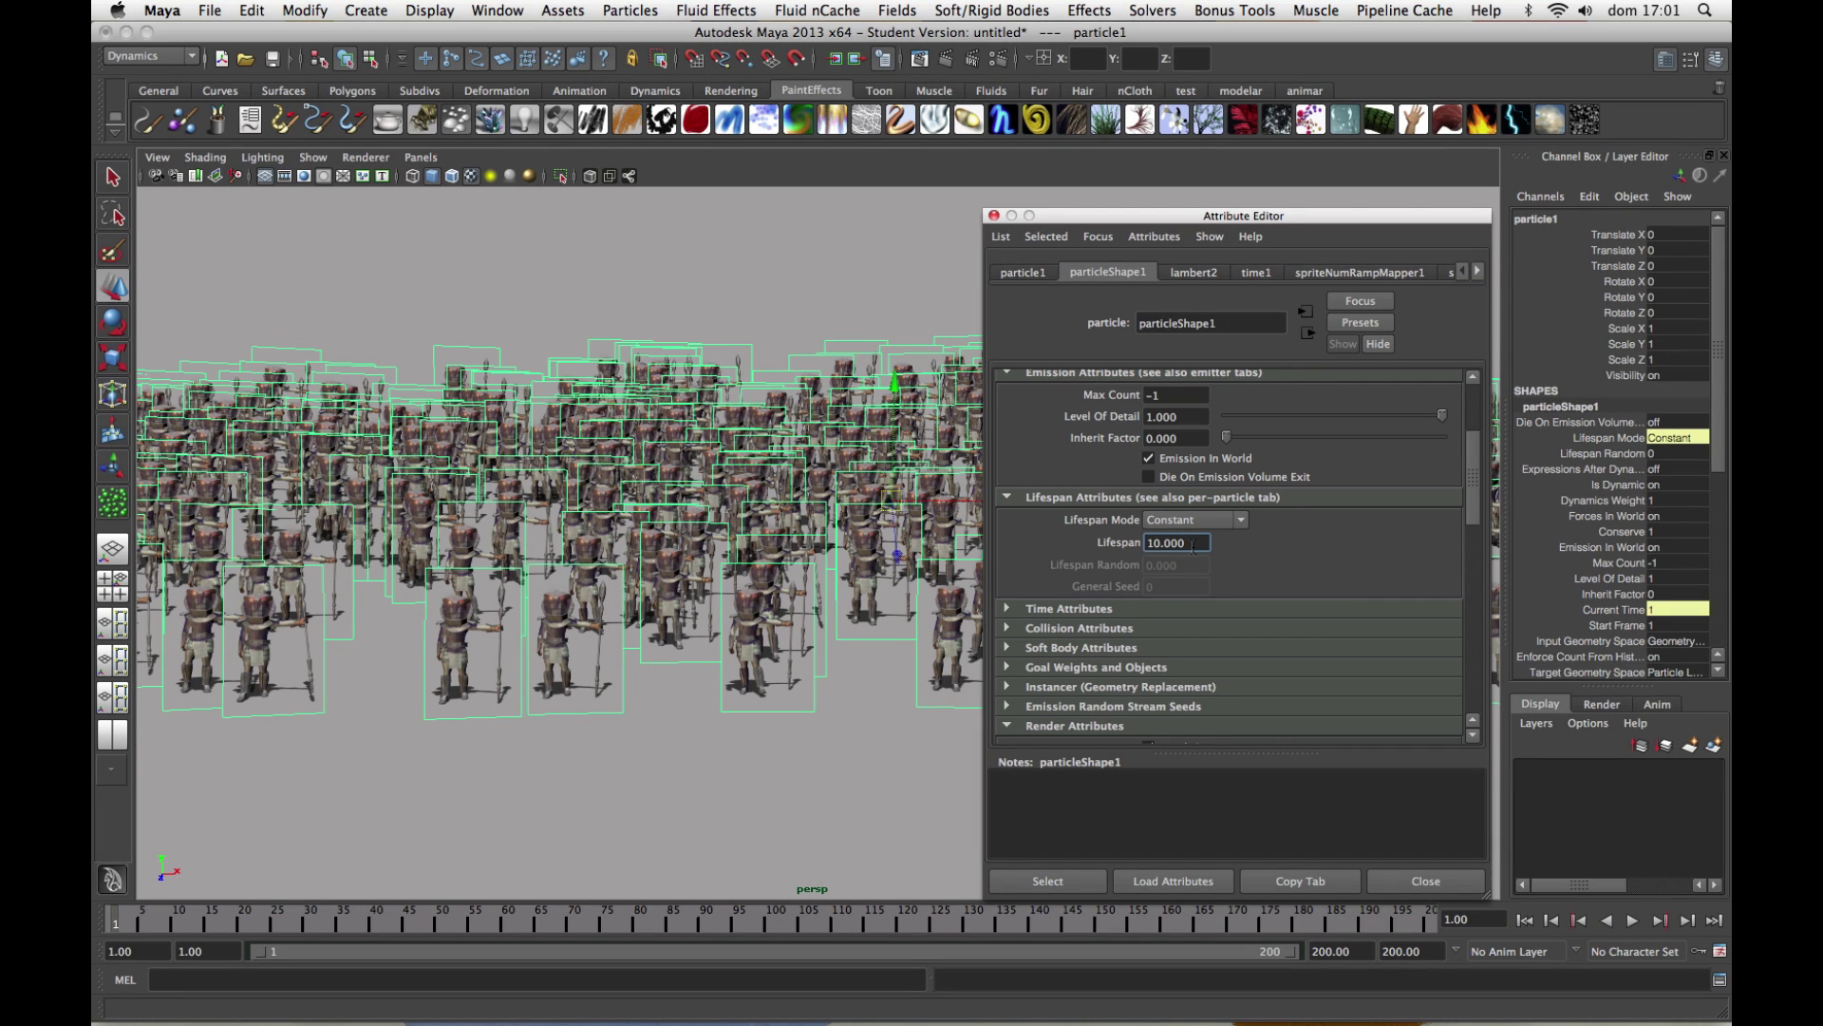
left_click(1417, 879)
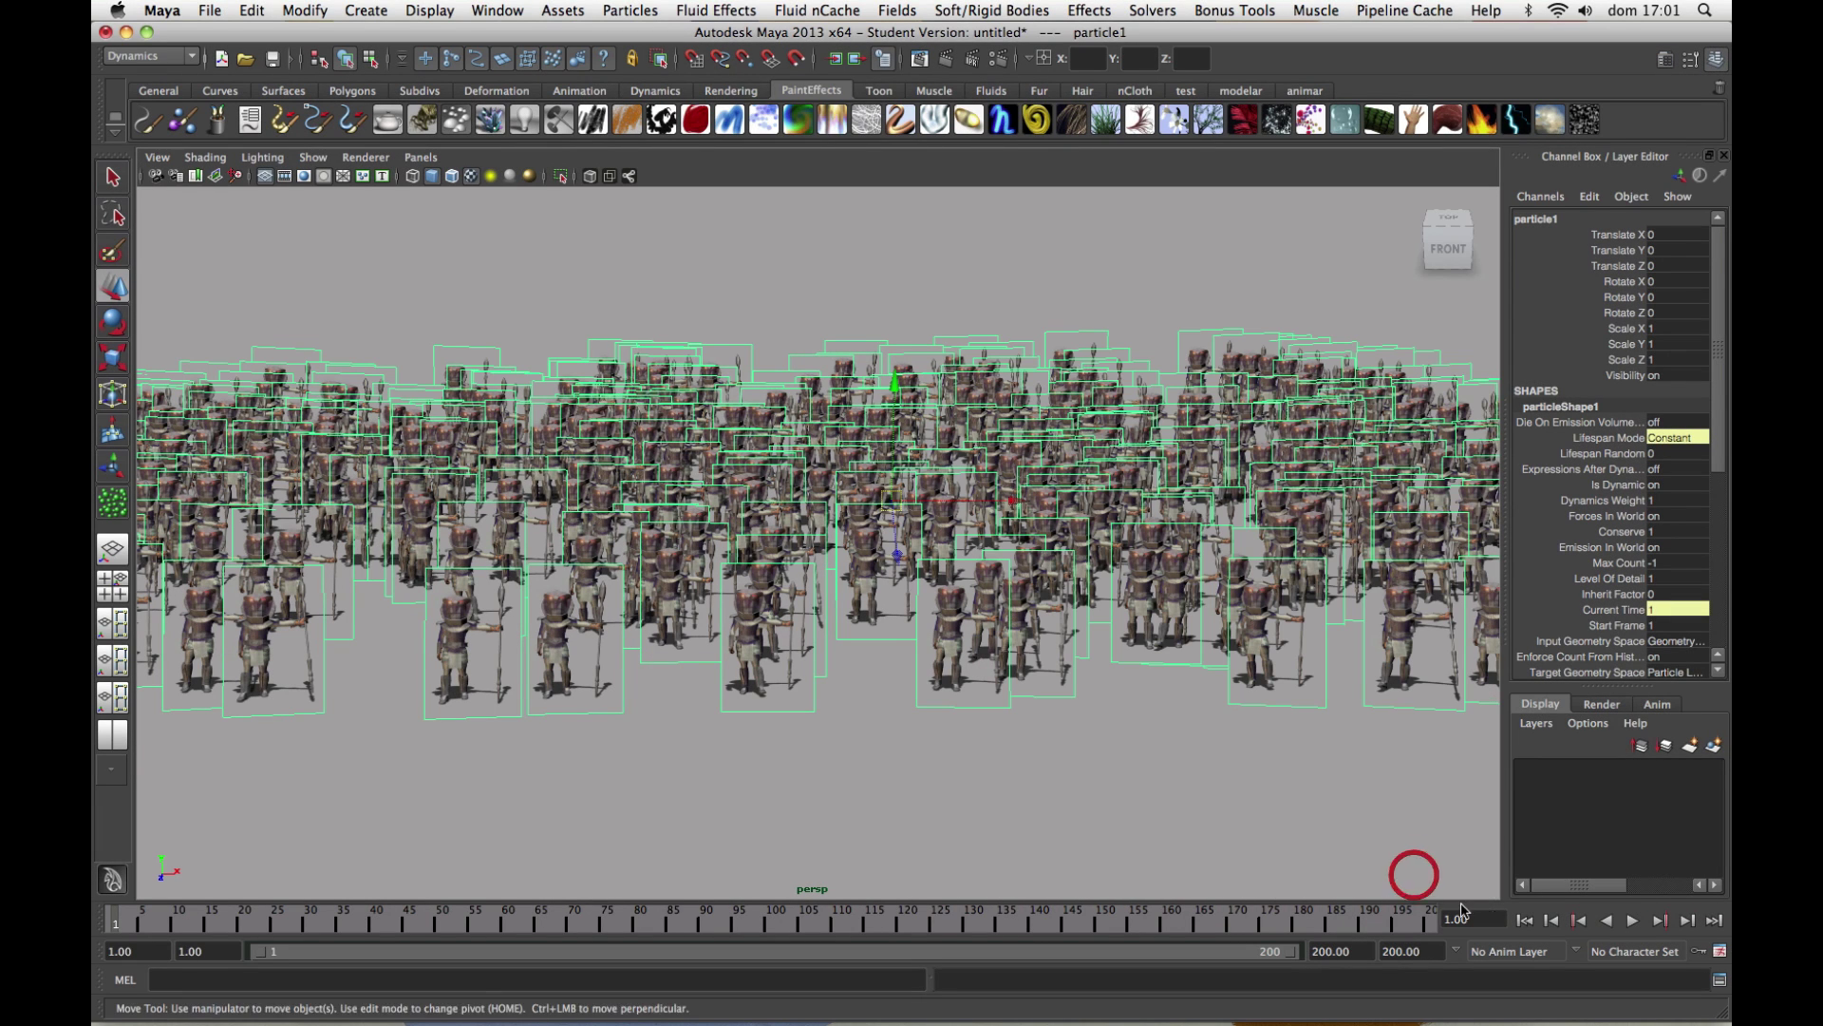
Play the soldier crowd from the first frame with nothing selected, stop it and inspect the crowd from a higher angle.
left_click(1523, 921)
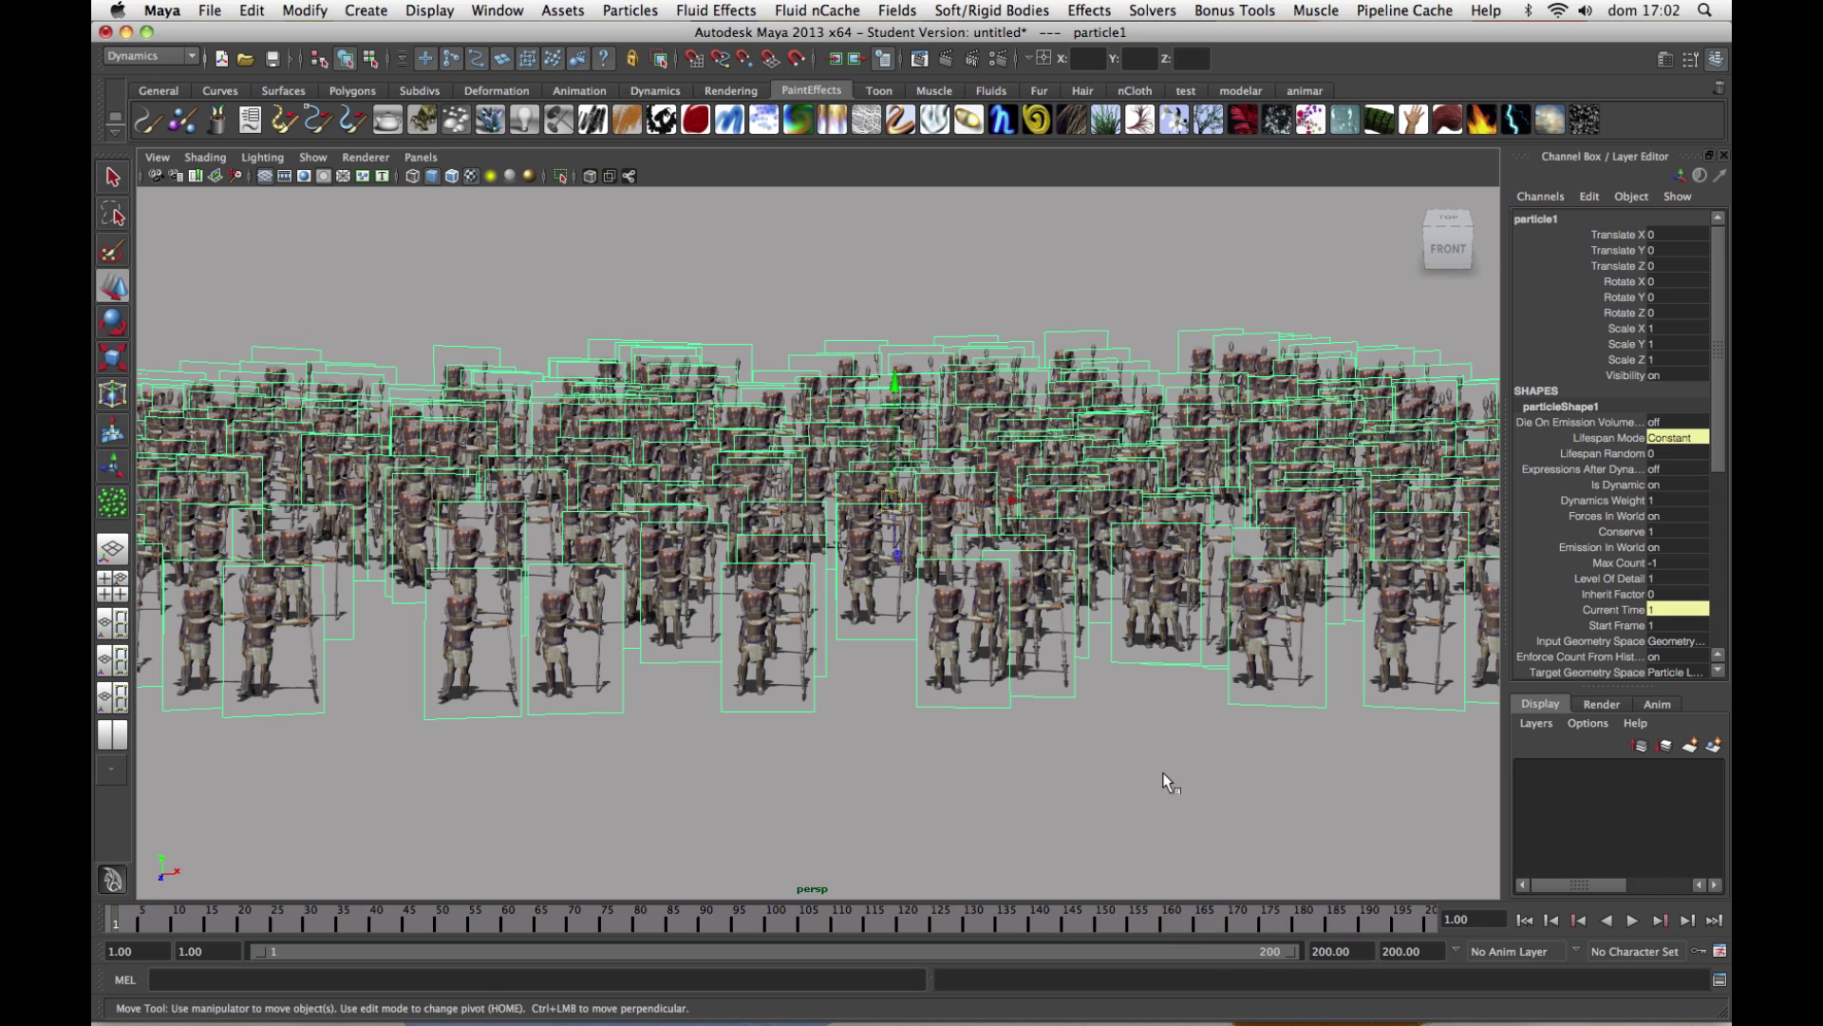
left_click(1083, 806)
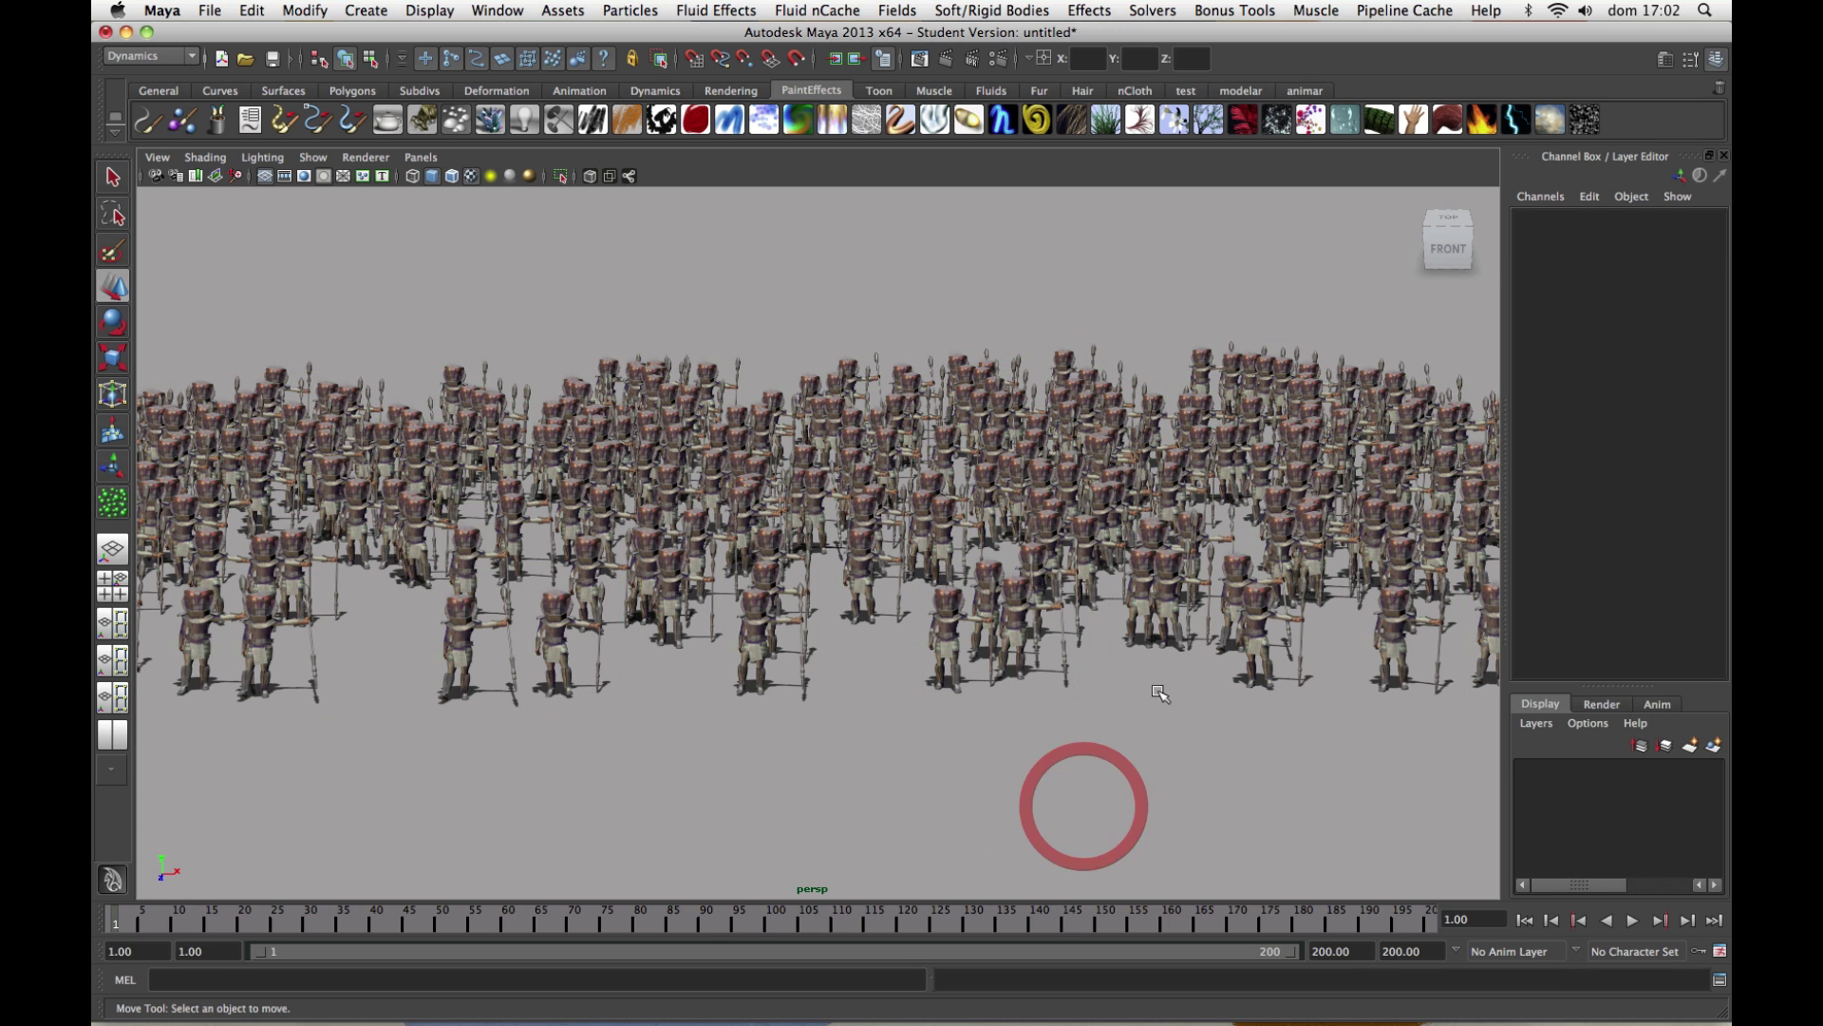
left_click(1630, 919)
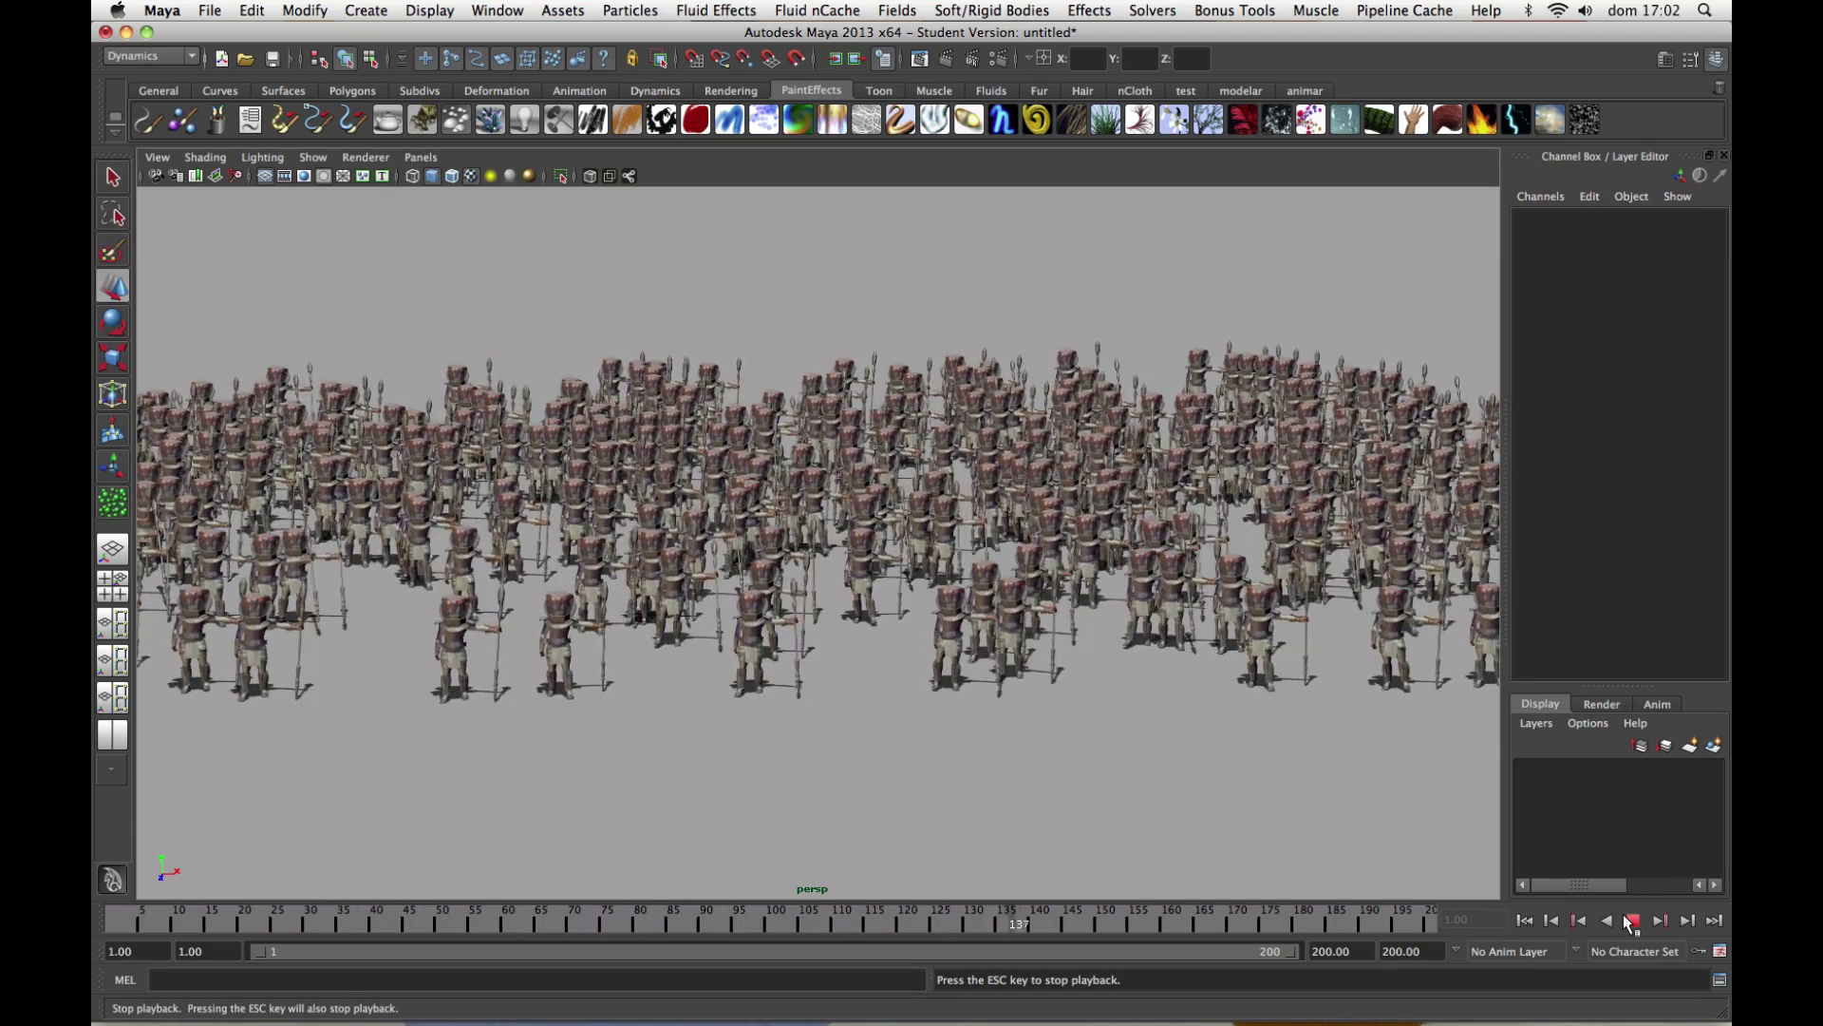
left_click(1631, 921)
mouse_move(915, 682)
left_mouse_down("alt")
mouse_move(898, 690)
mouse_move(929, 707)
mouse_move(912, 700)
left_mouse_up("alt")
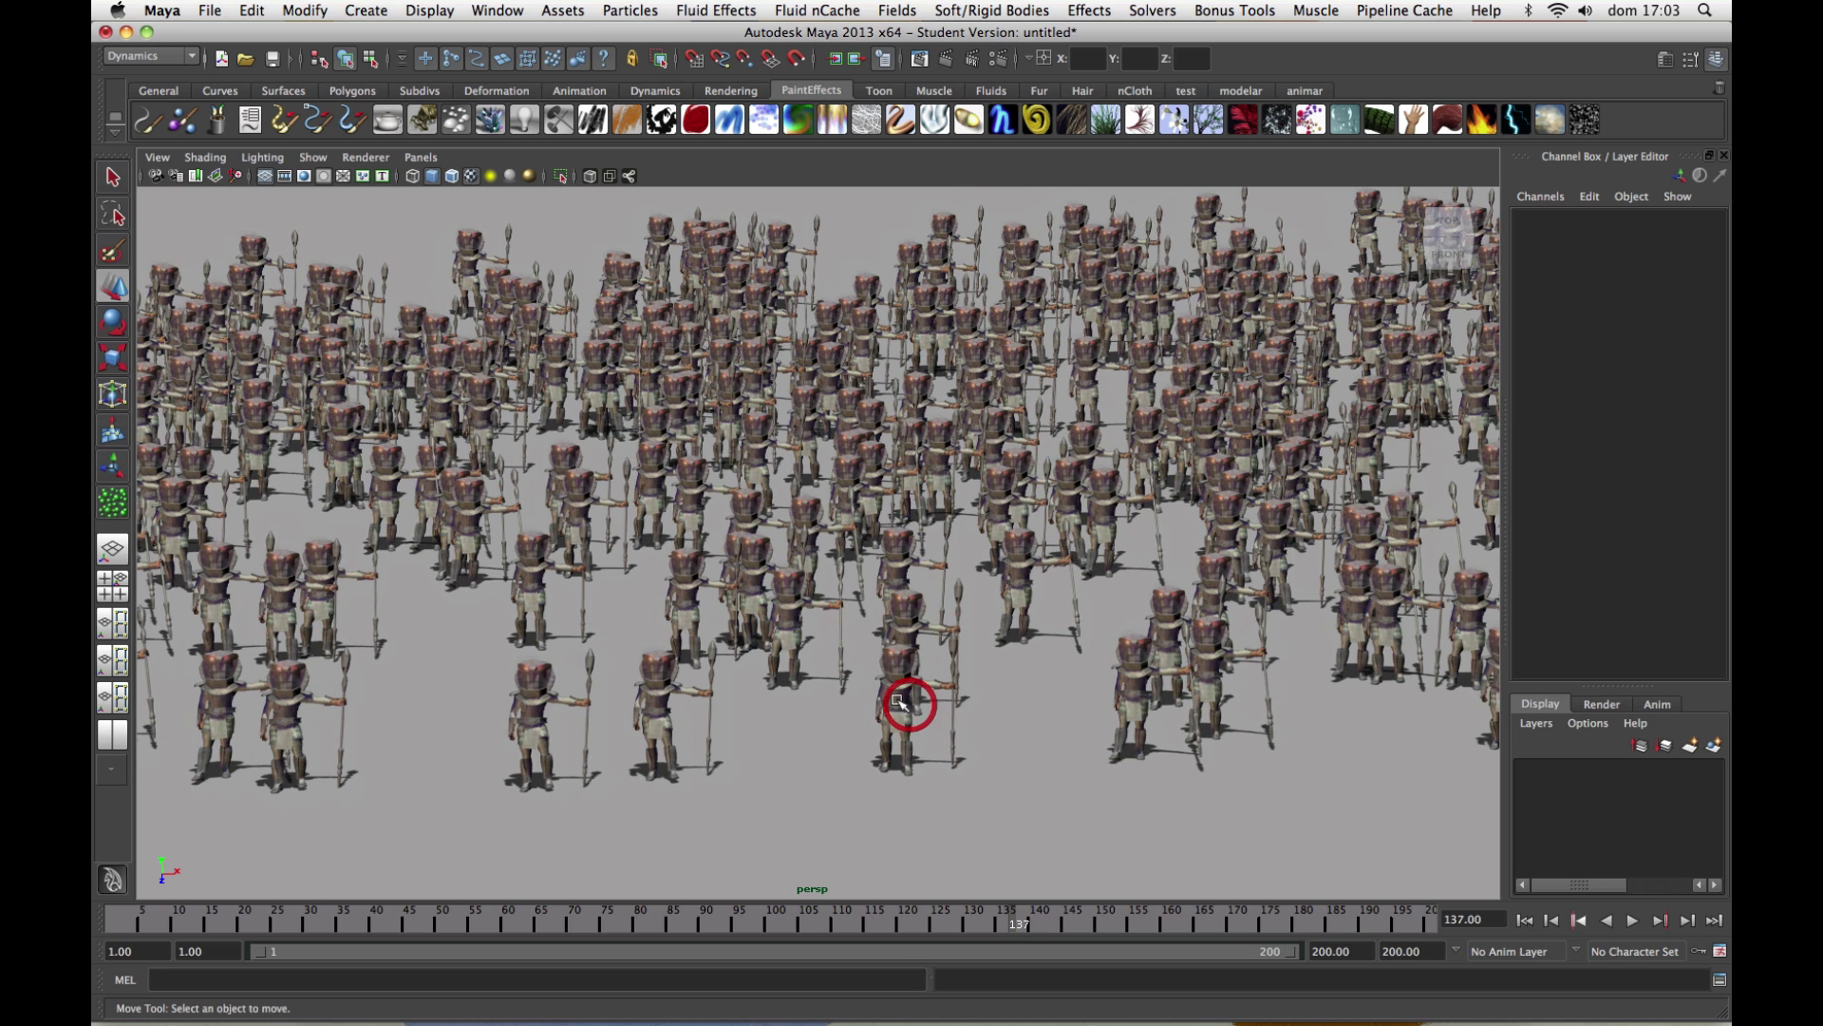
Select the soldier particles and open their particle shape's Render Attributes.
left_click_drag(1012, 733, 1008, 726, "alt")
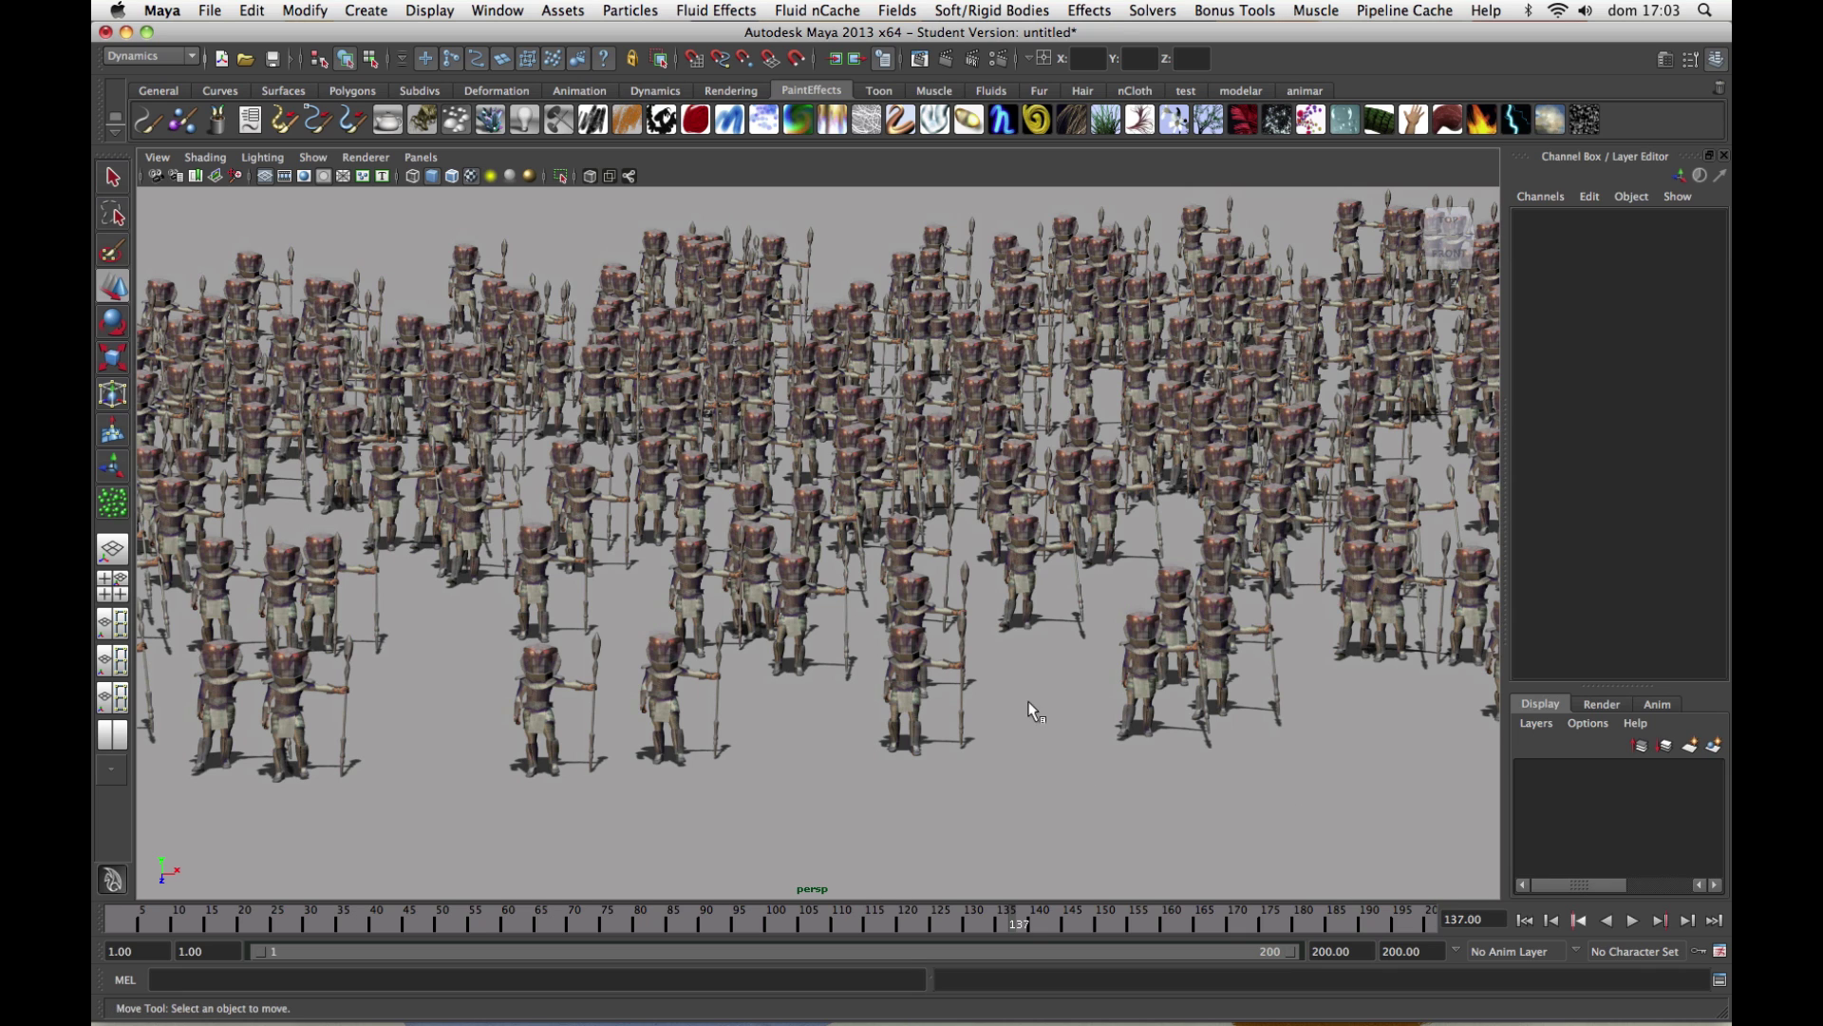
left_click_drag(862, 590, 947, 669)
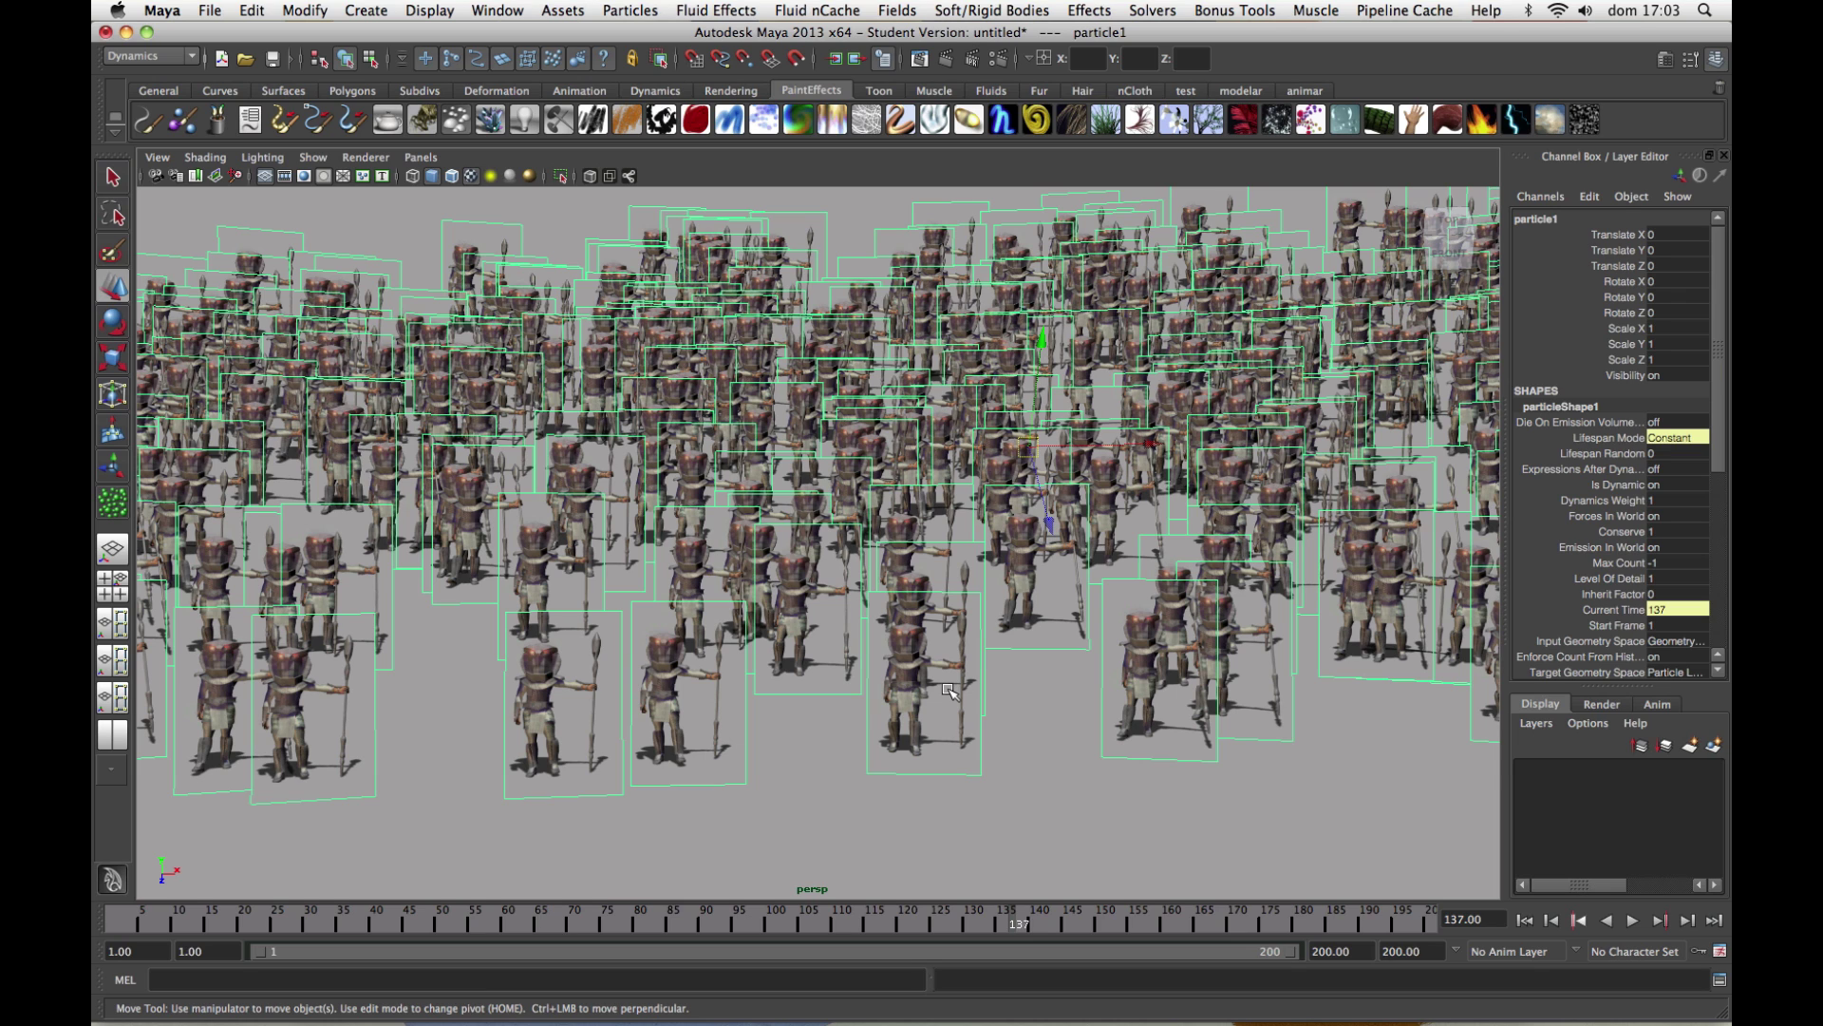
key("ctrl+a")
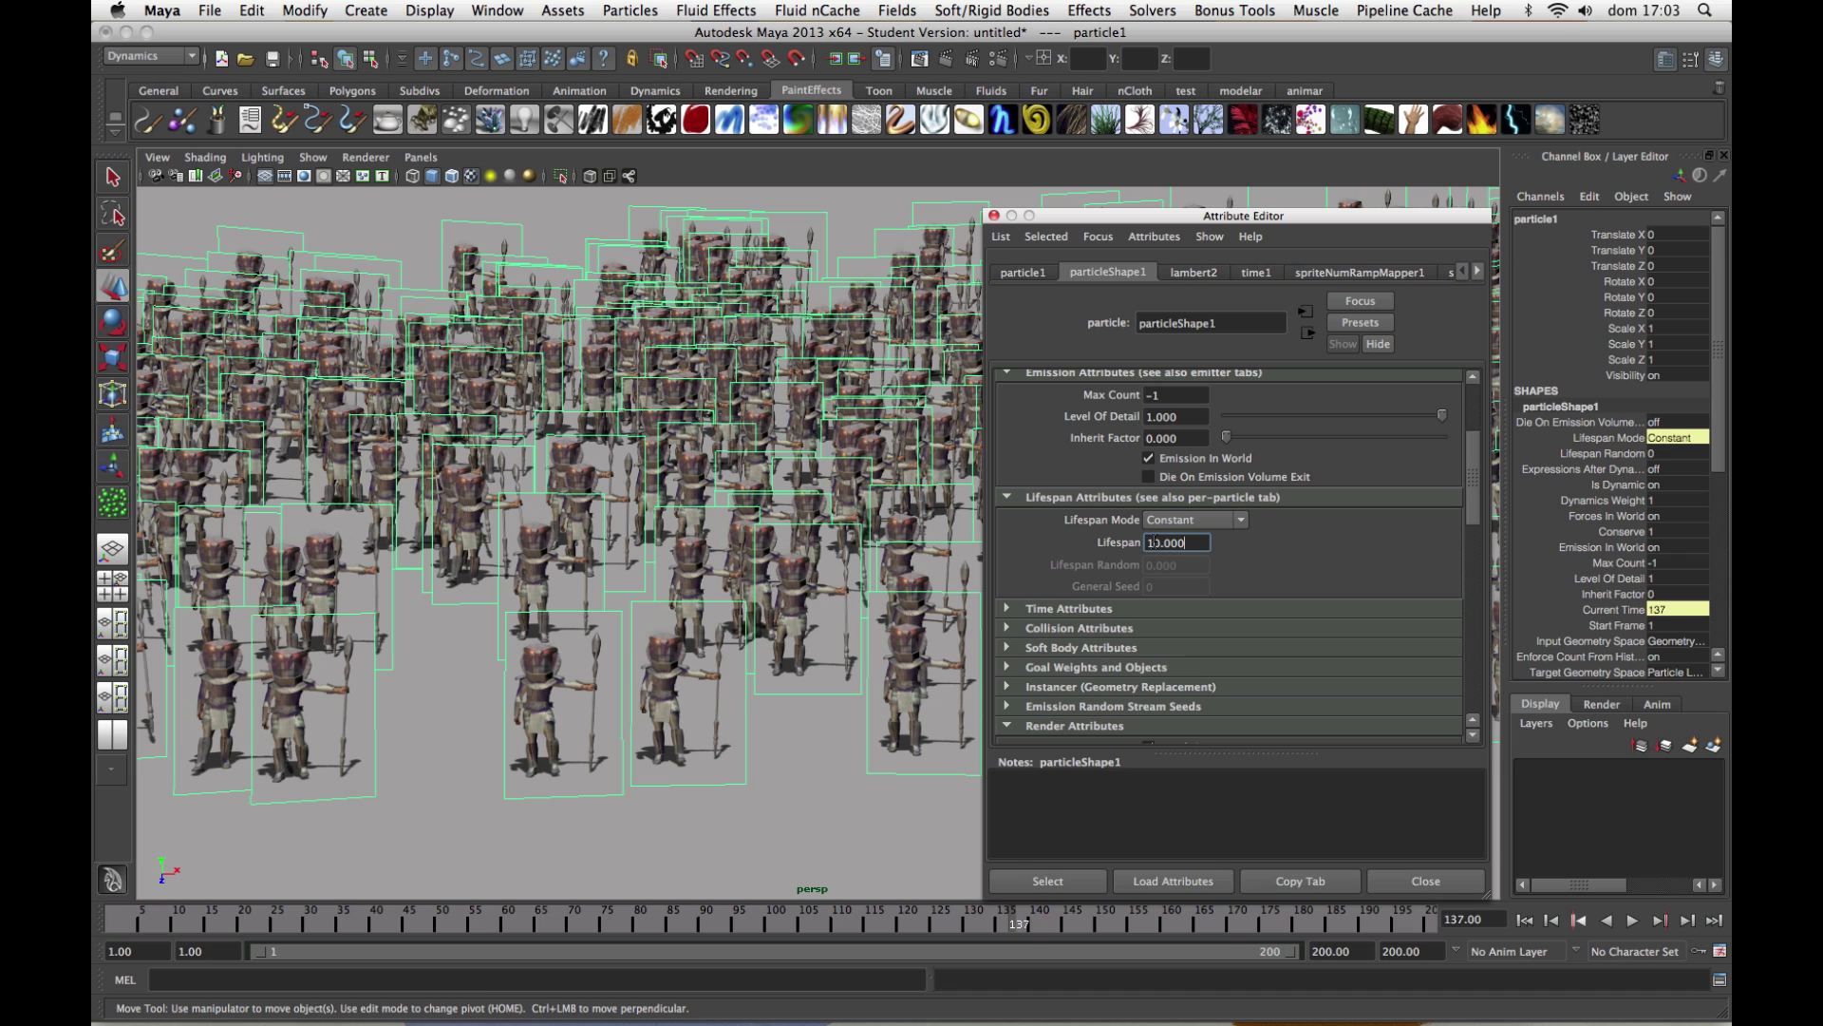
left_click_drag(1475, 507, 1483, 574)
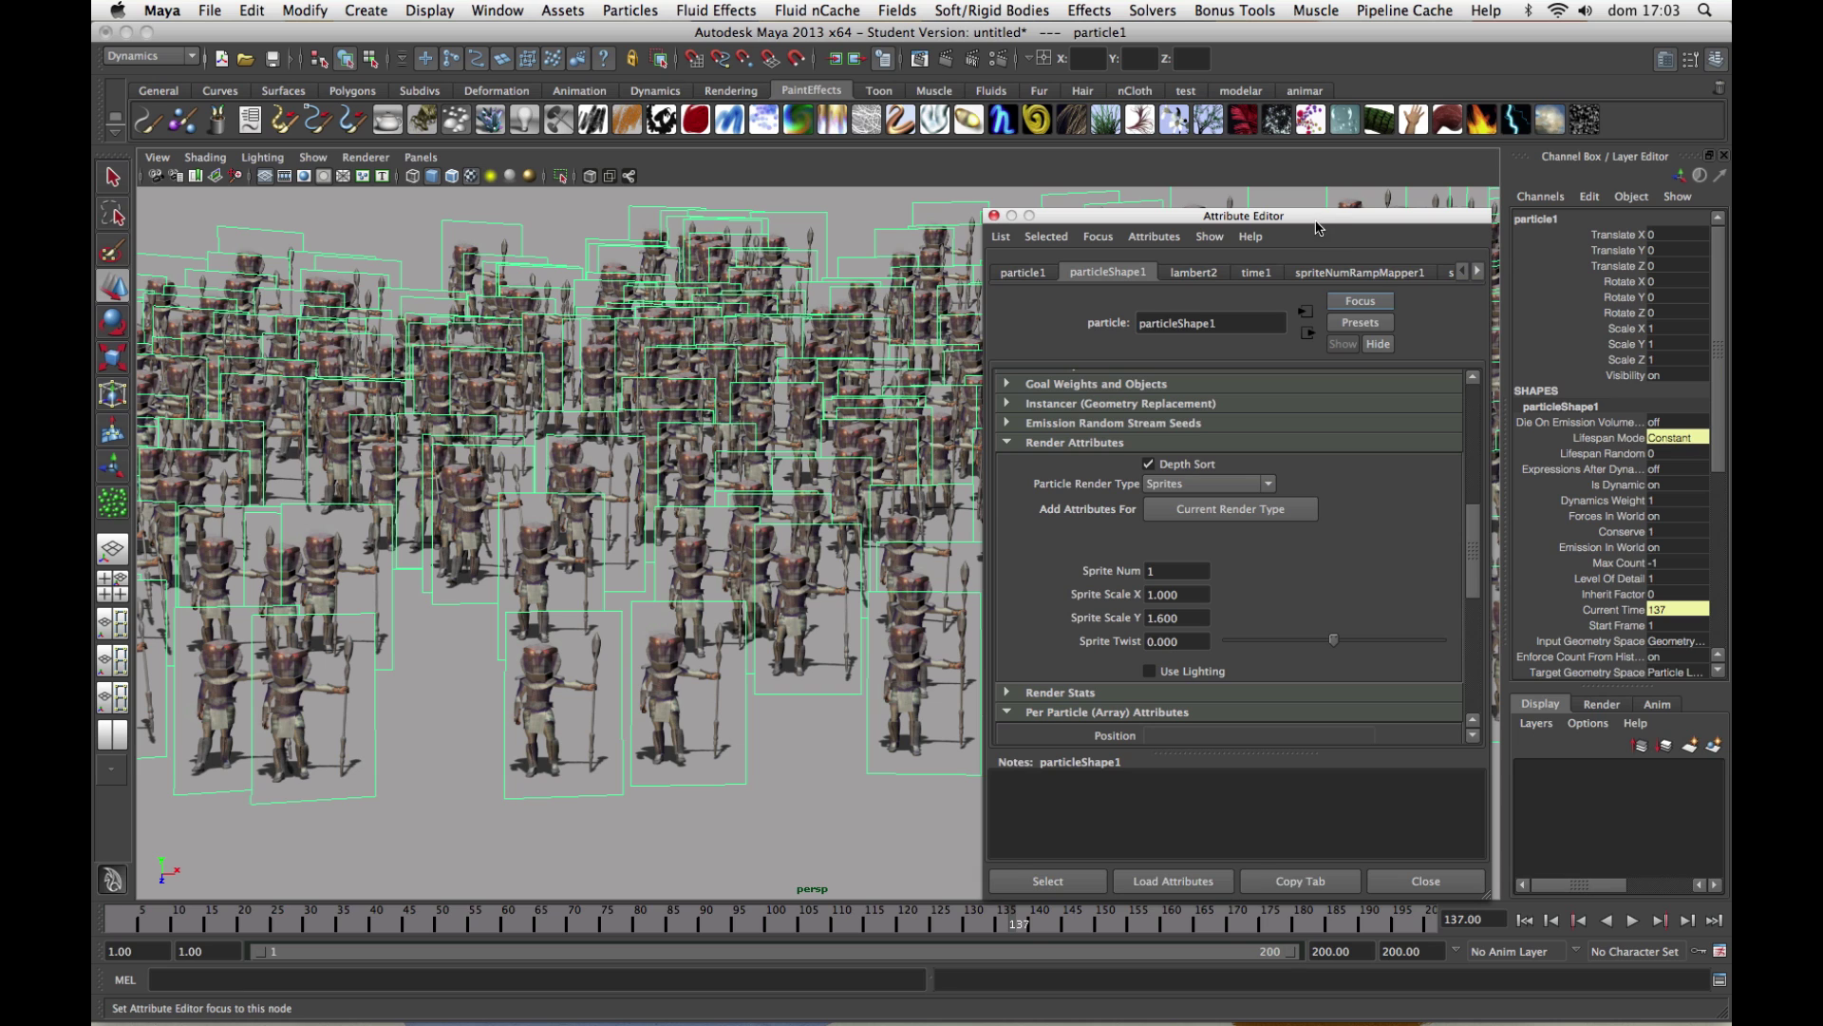
left_click_drag(1314, 221, 1398, 223)
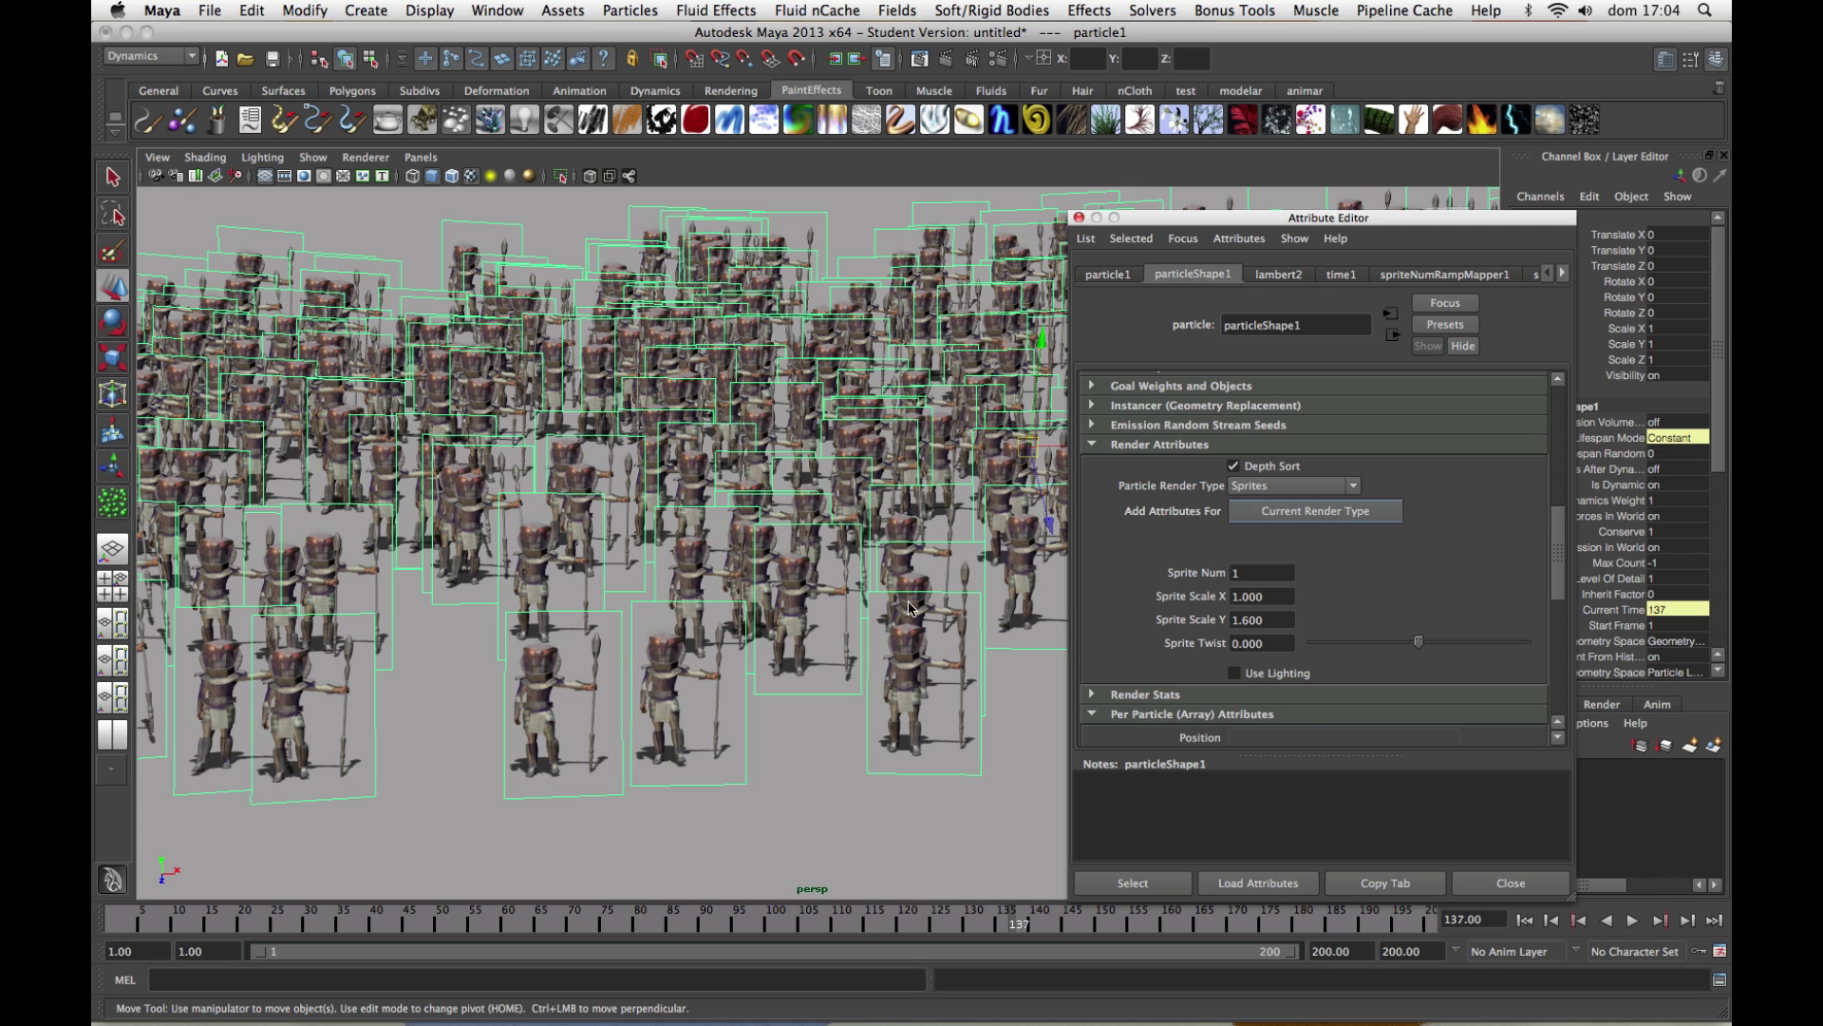
Try mirroring all the soldiers with a Sprite Scale X of -1, and set it back to 1.
left_click(1235, 598)
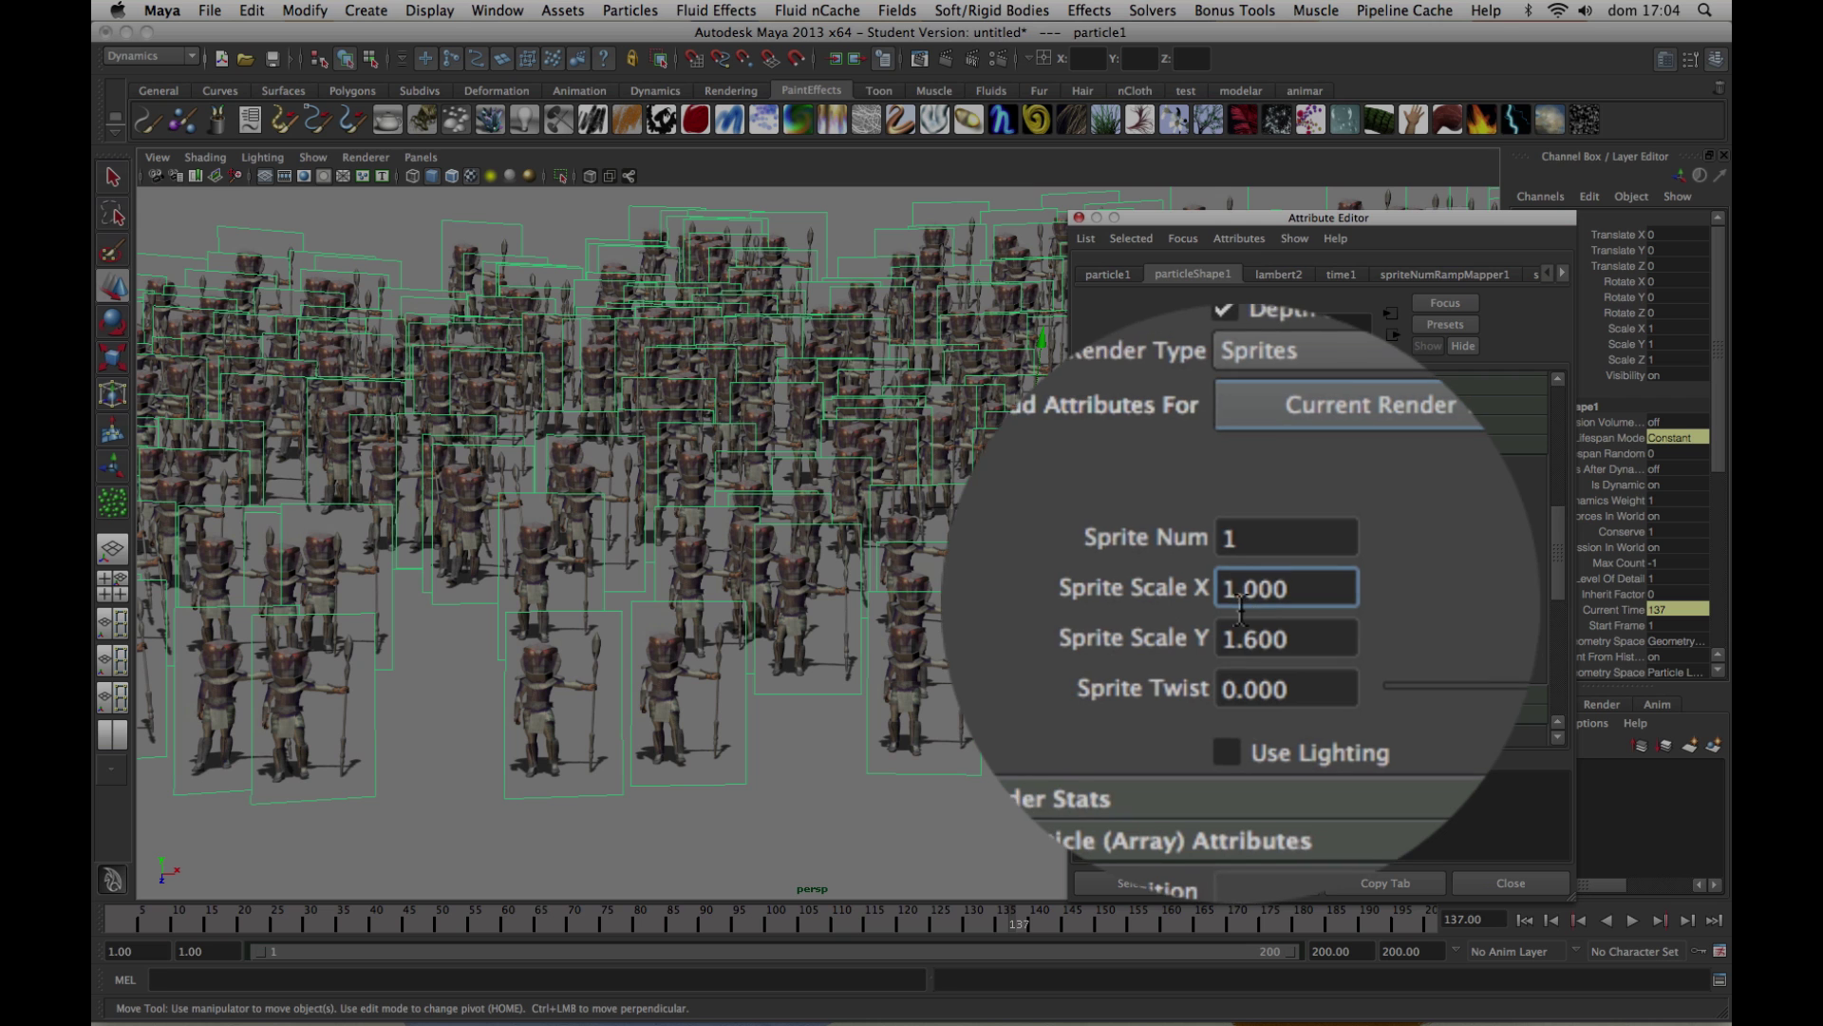
left_click(1240, 606)
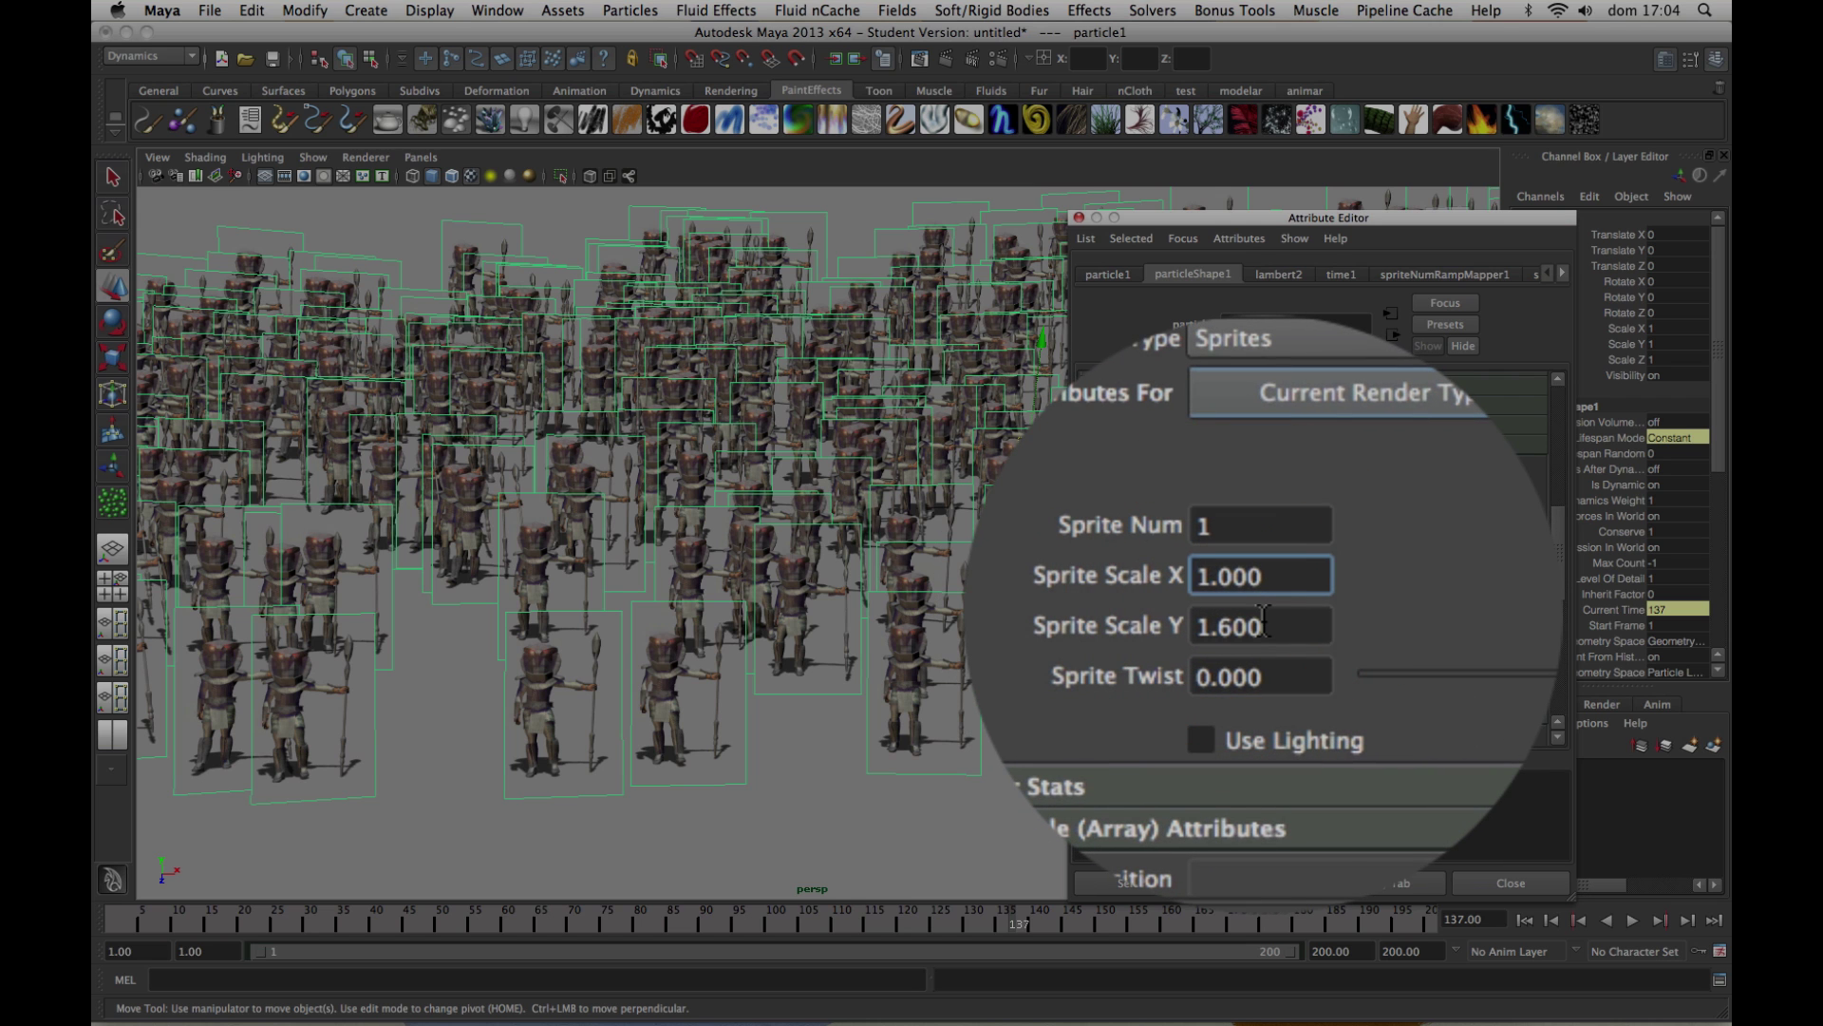
type("-")
key("Return")
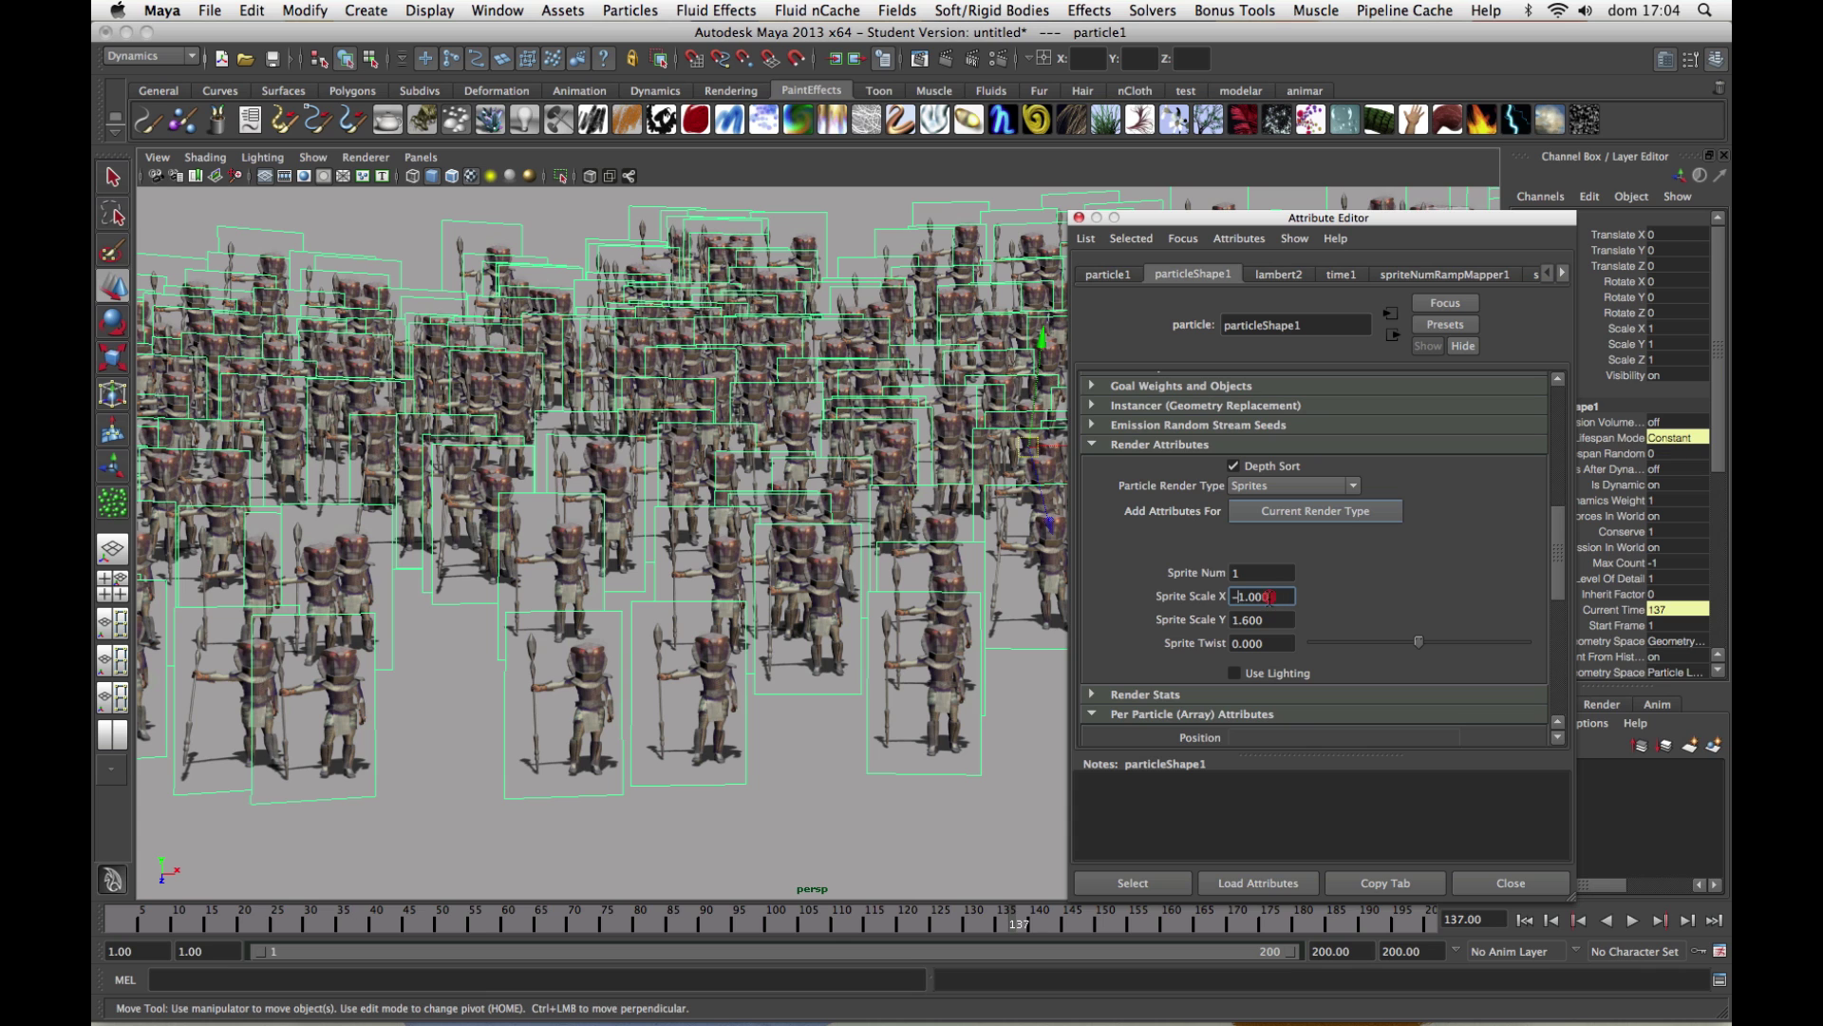
left_click(1184, 576)
type("1")
key("Return")
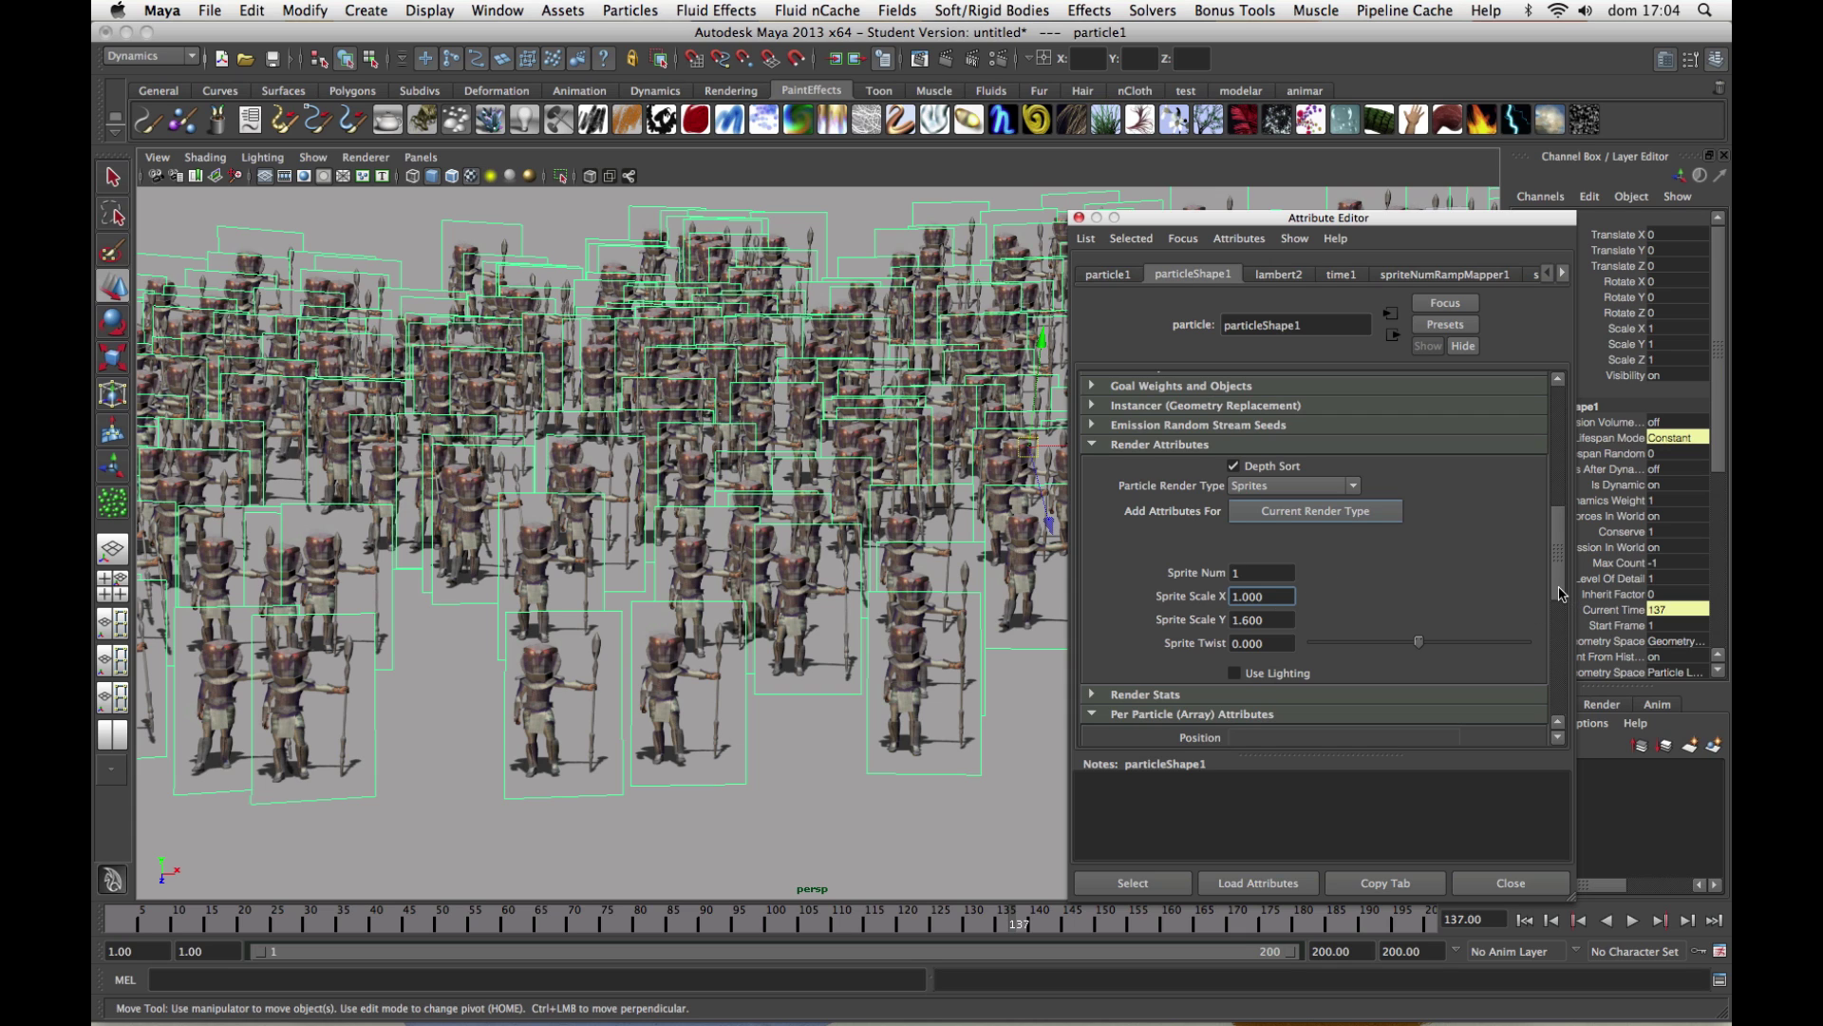
Review the particle shape's sprite settings and its list of per-particle attributes.
left_click_drag(1558, 594, 1578, 667)
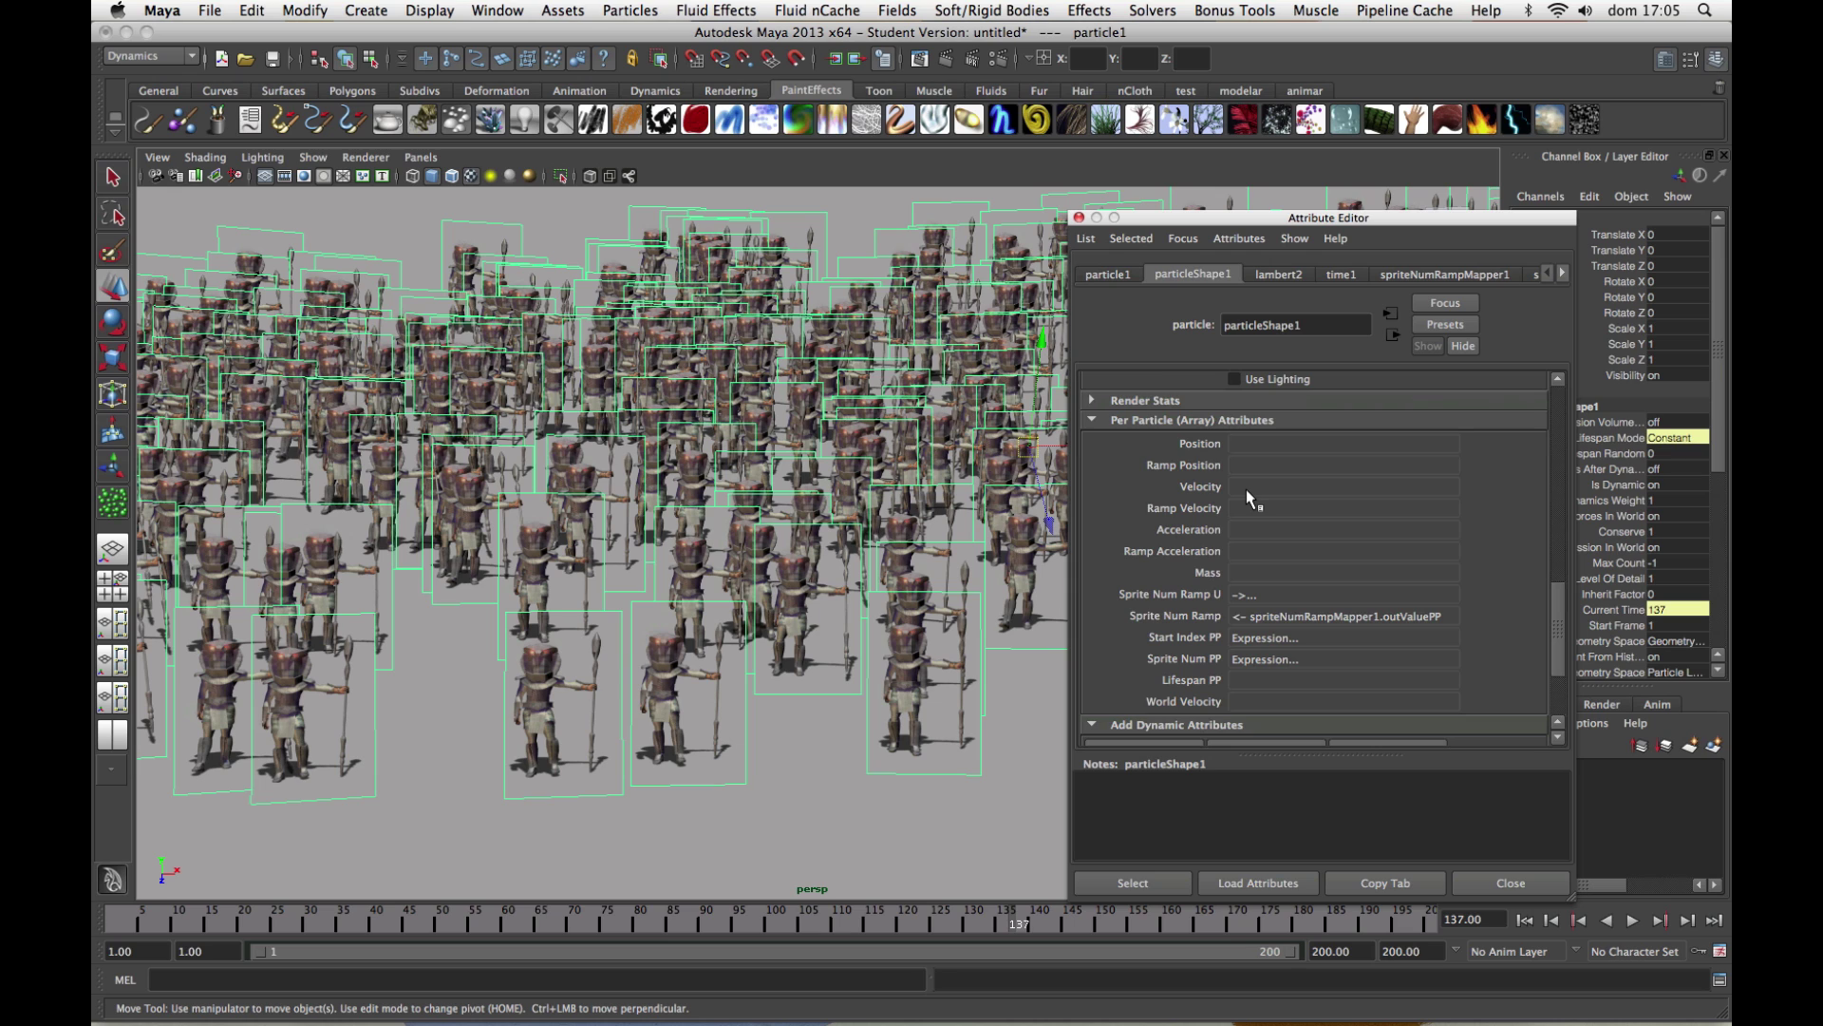
scroll(1246, 488, "down", 1)
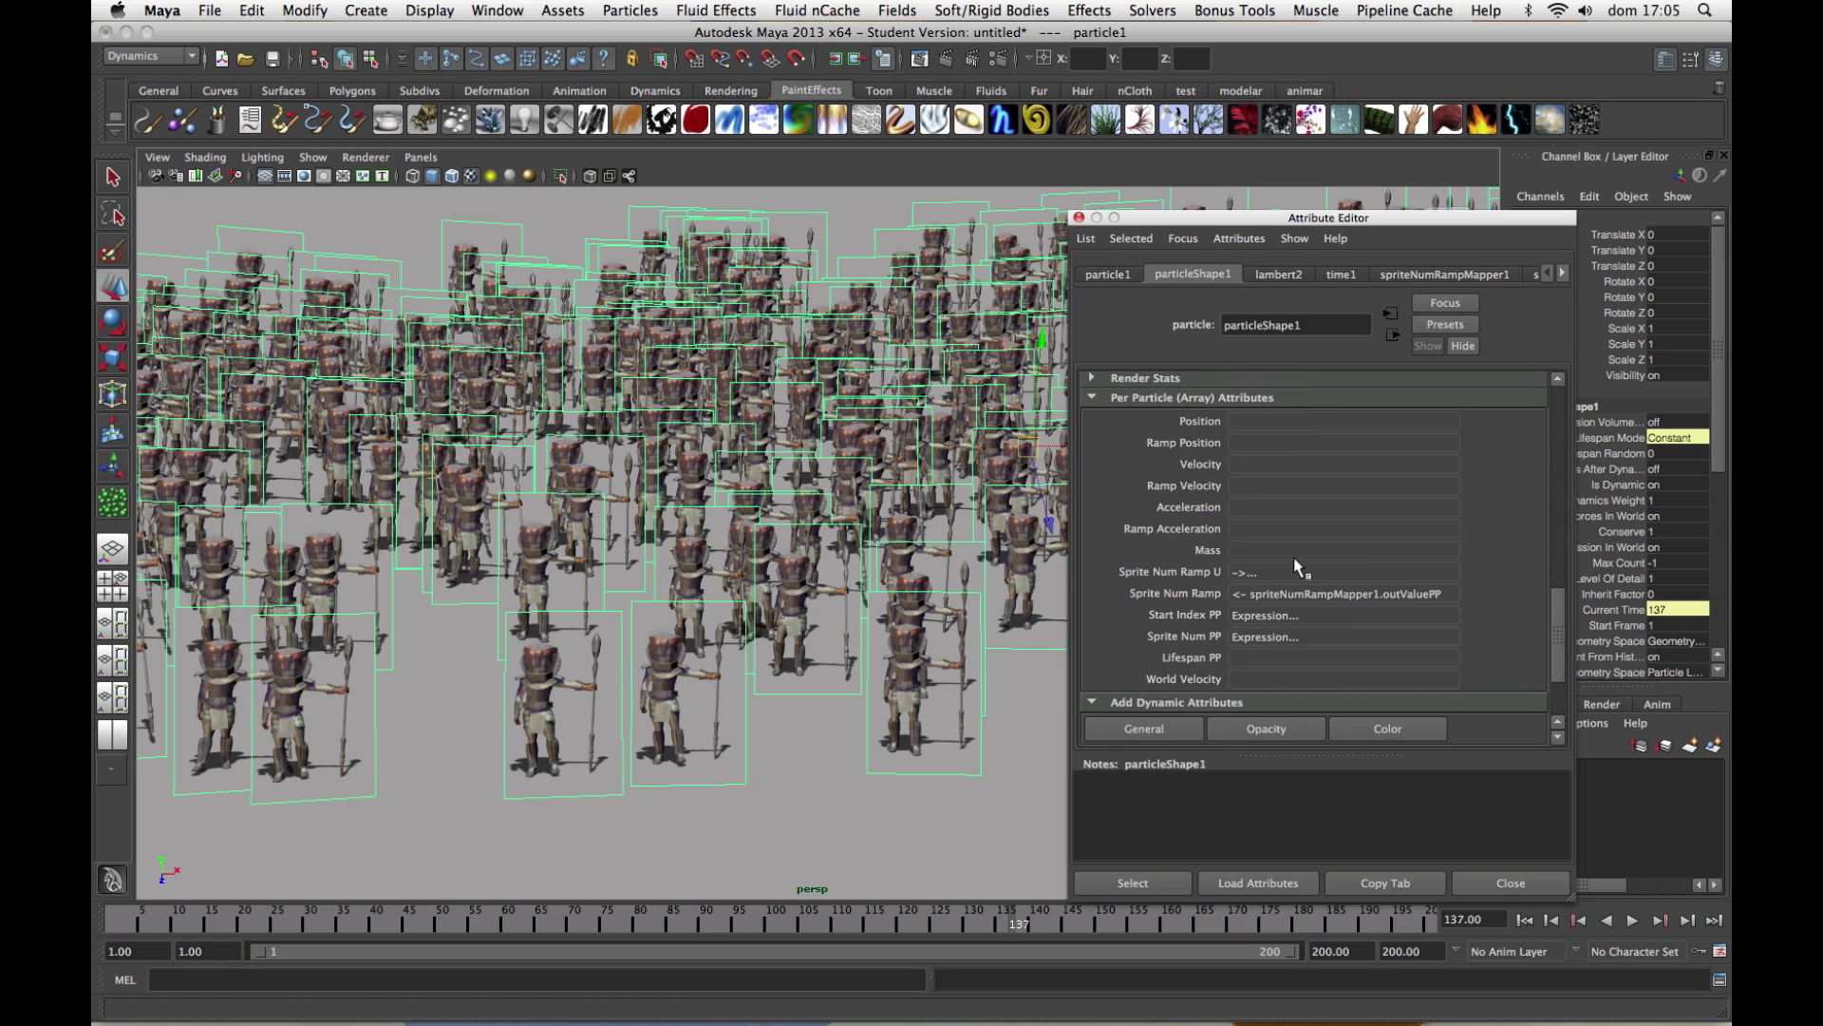
left_click_drag(1558, 648, 1554, 611)
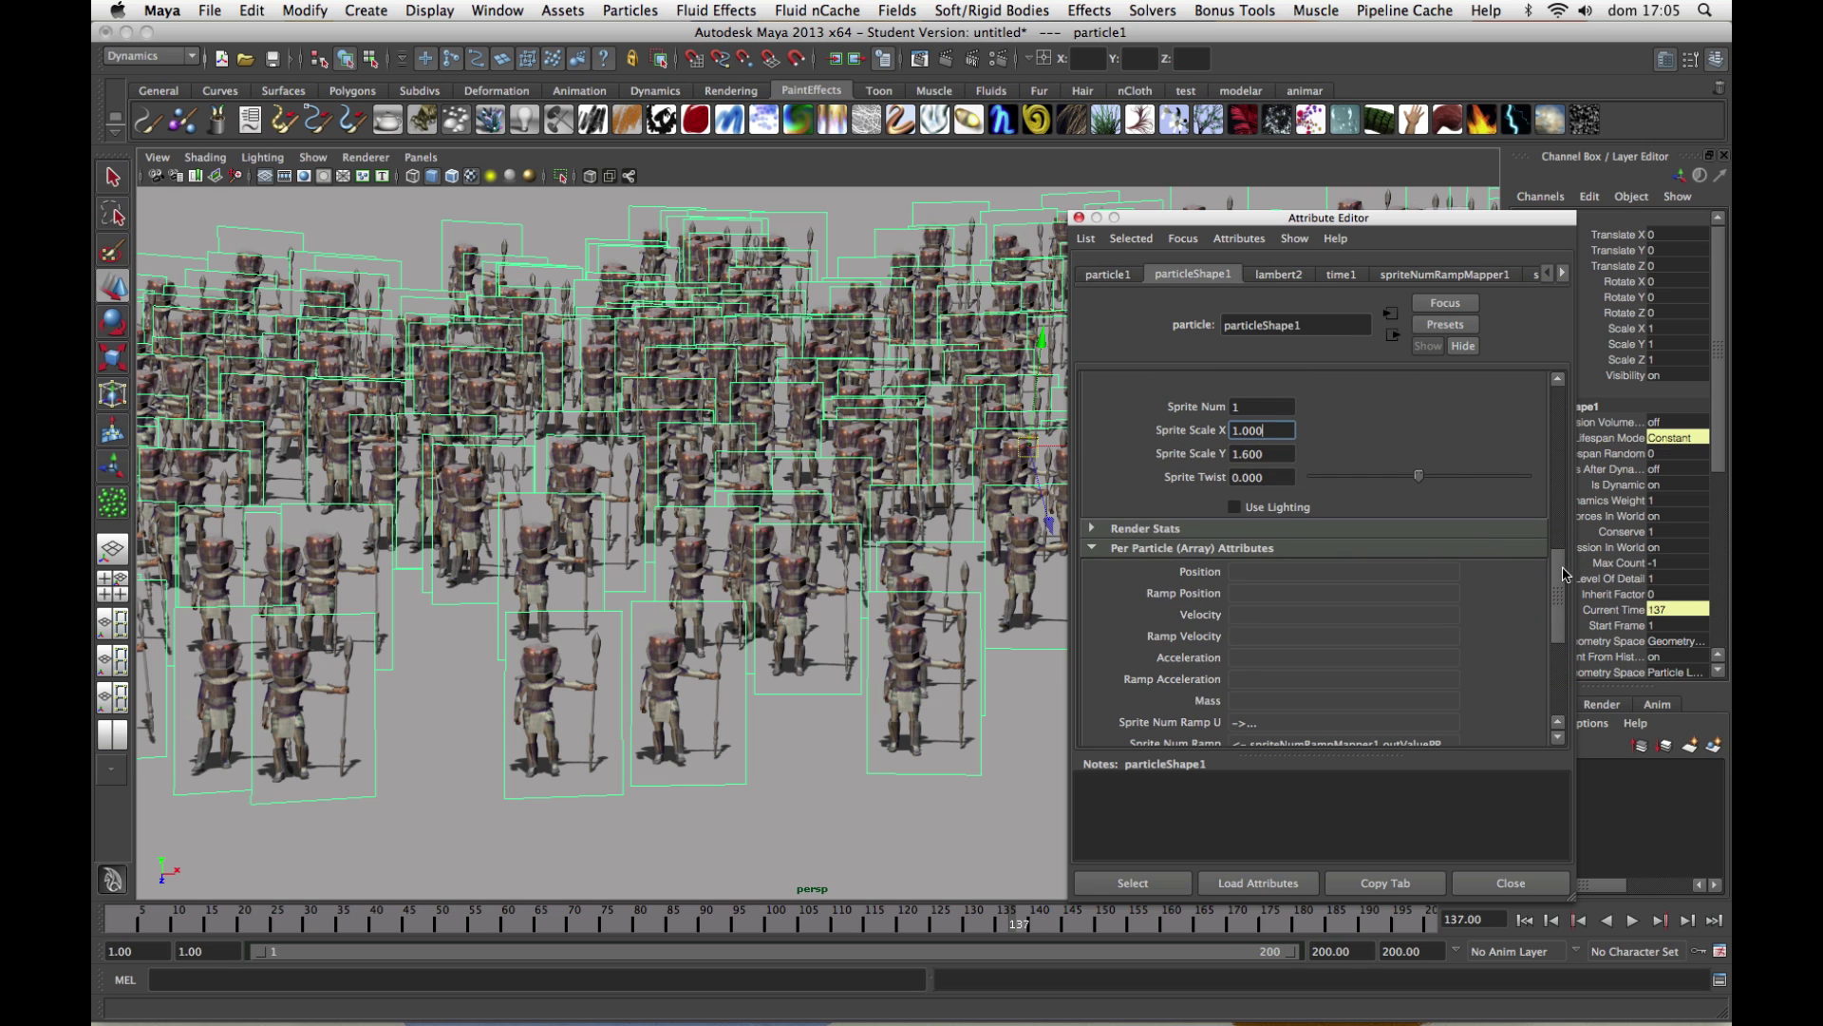
scroll(1569, 593, "down", 3)
scroll(1569, 593, "down", 3)
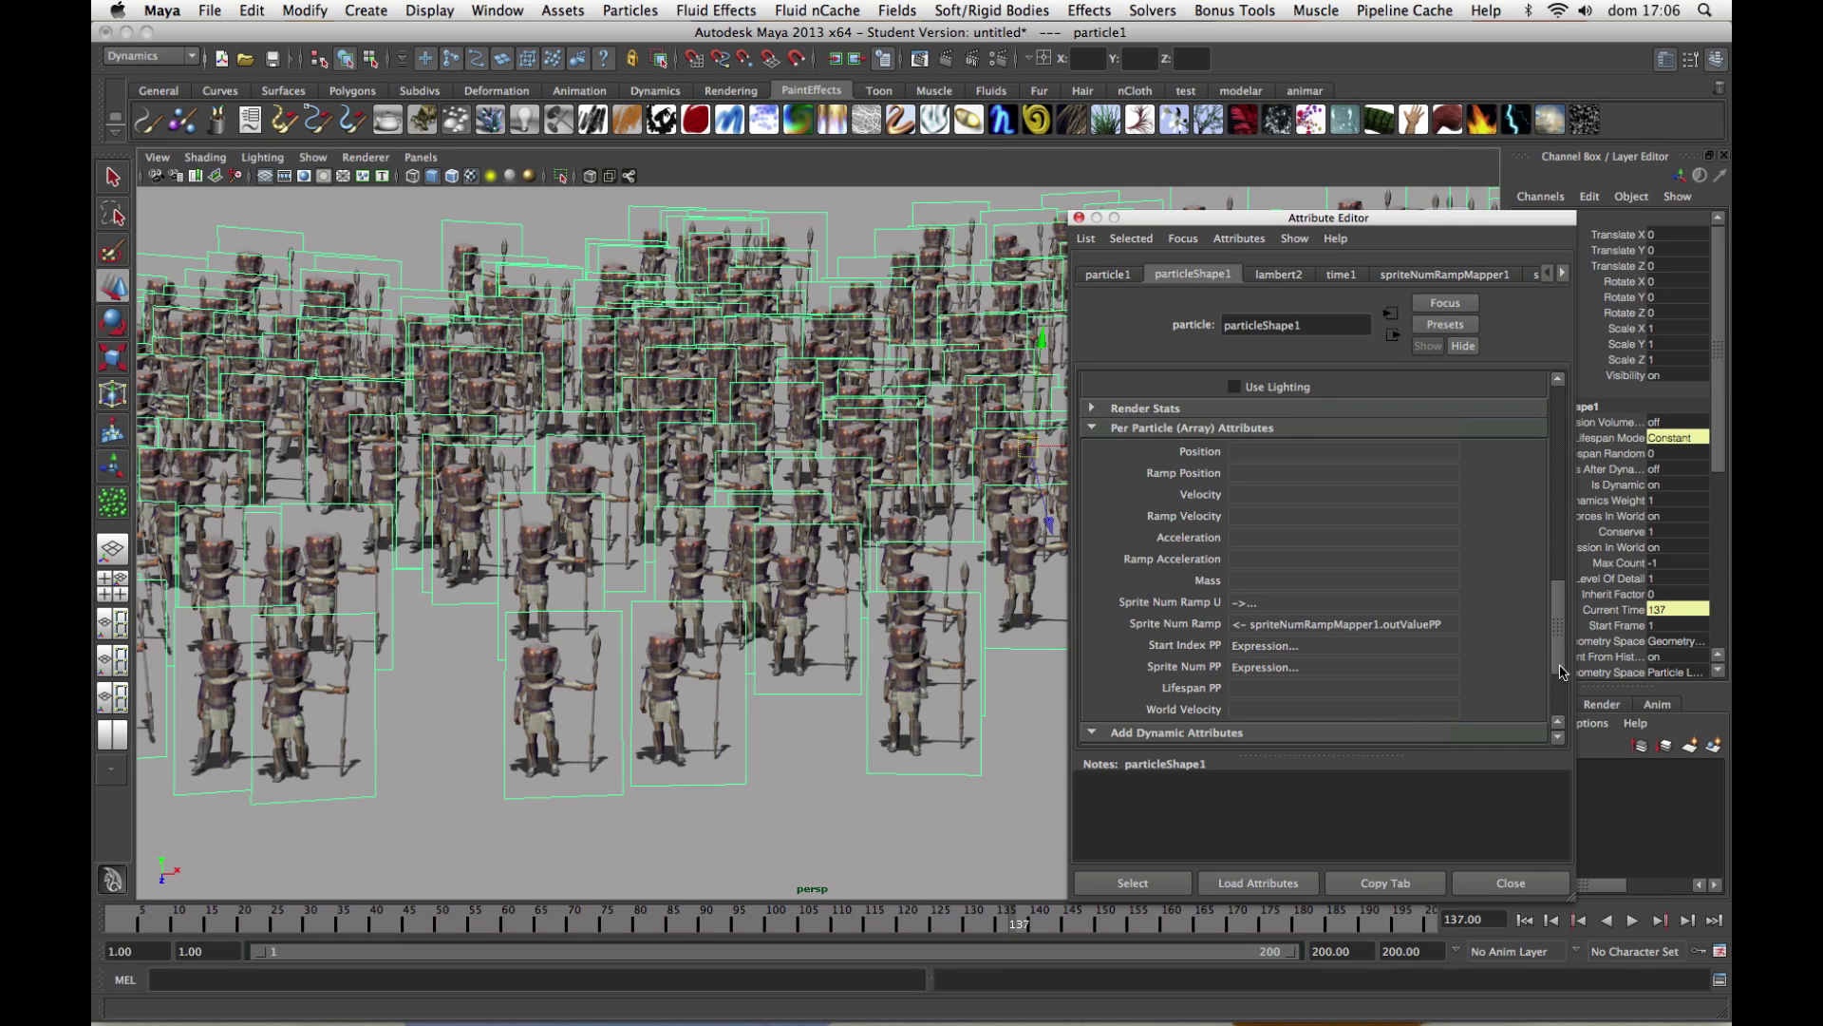
left_click_drag(1552, 671, 1548, 630)
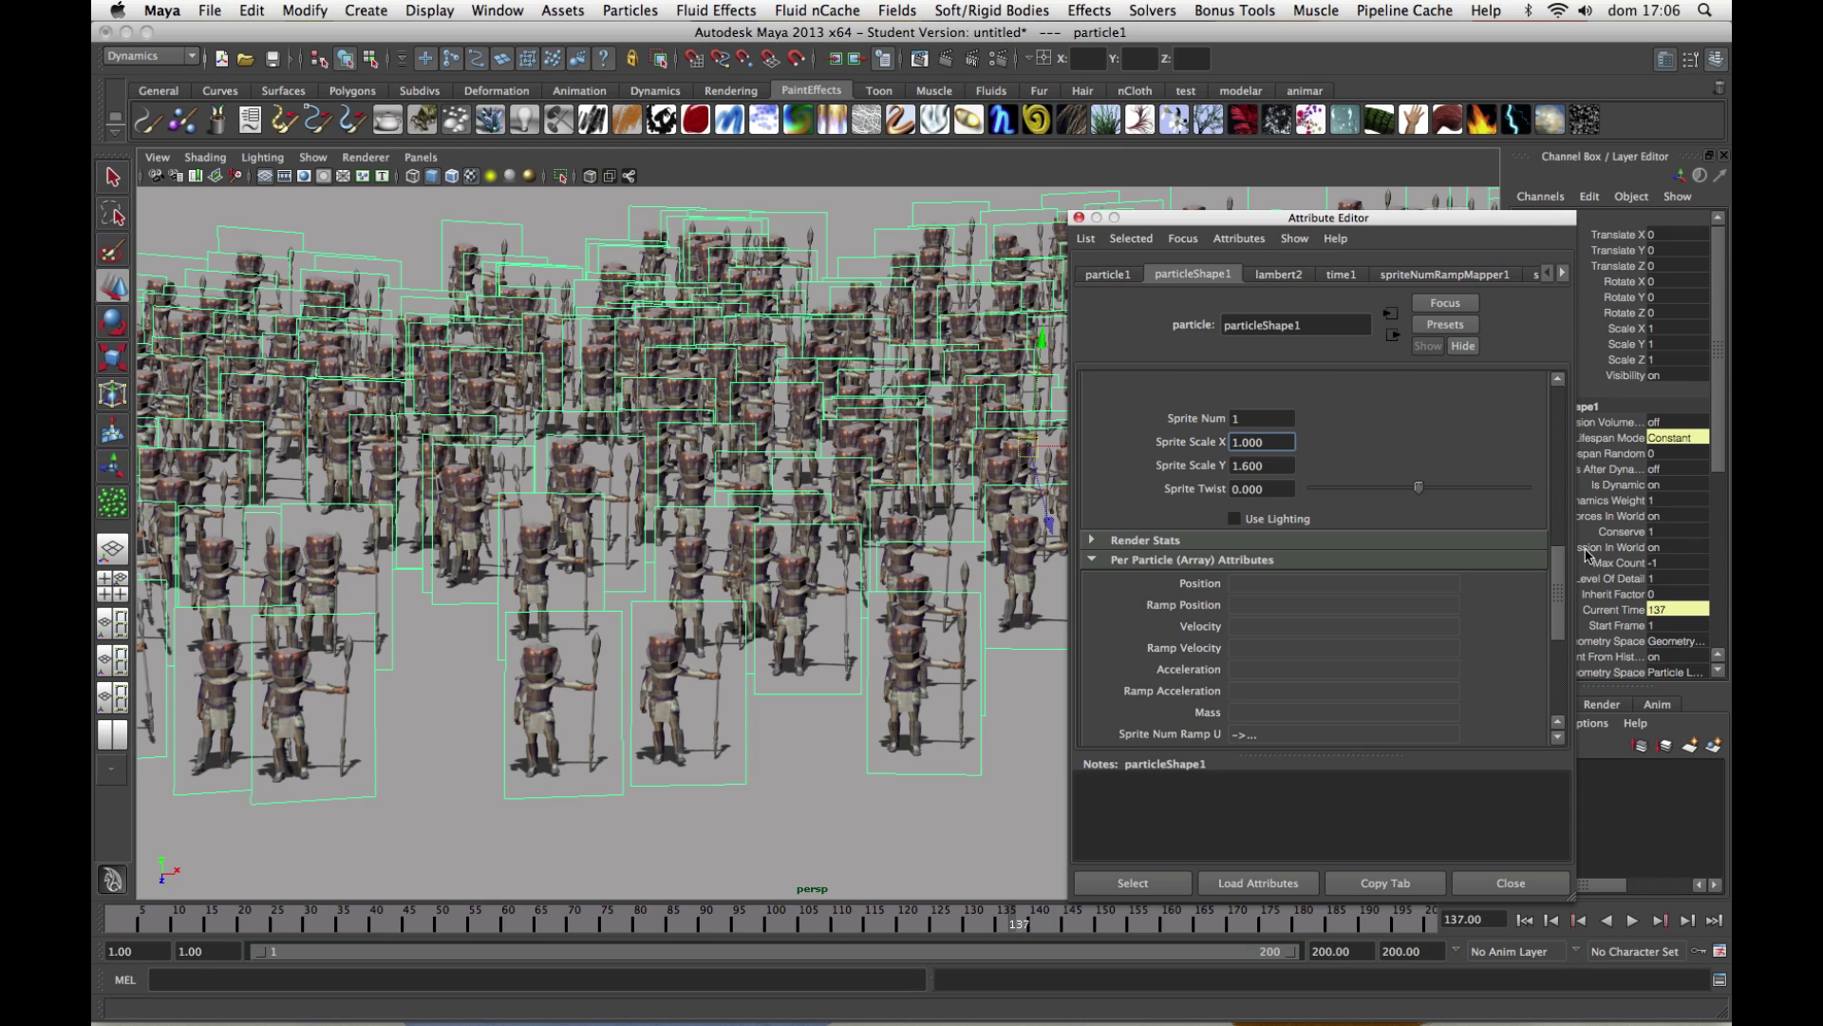
Add the per-particle attribute spriteScaleXPP to the particle shape.
left_click_drag(1558, 584, 1561, 622)
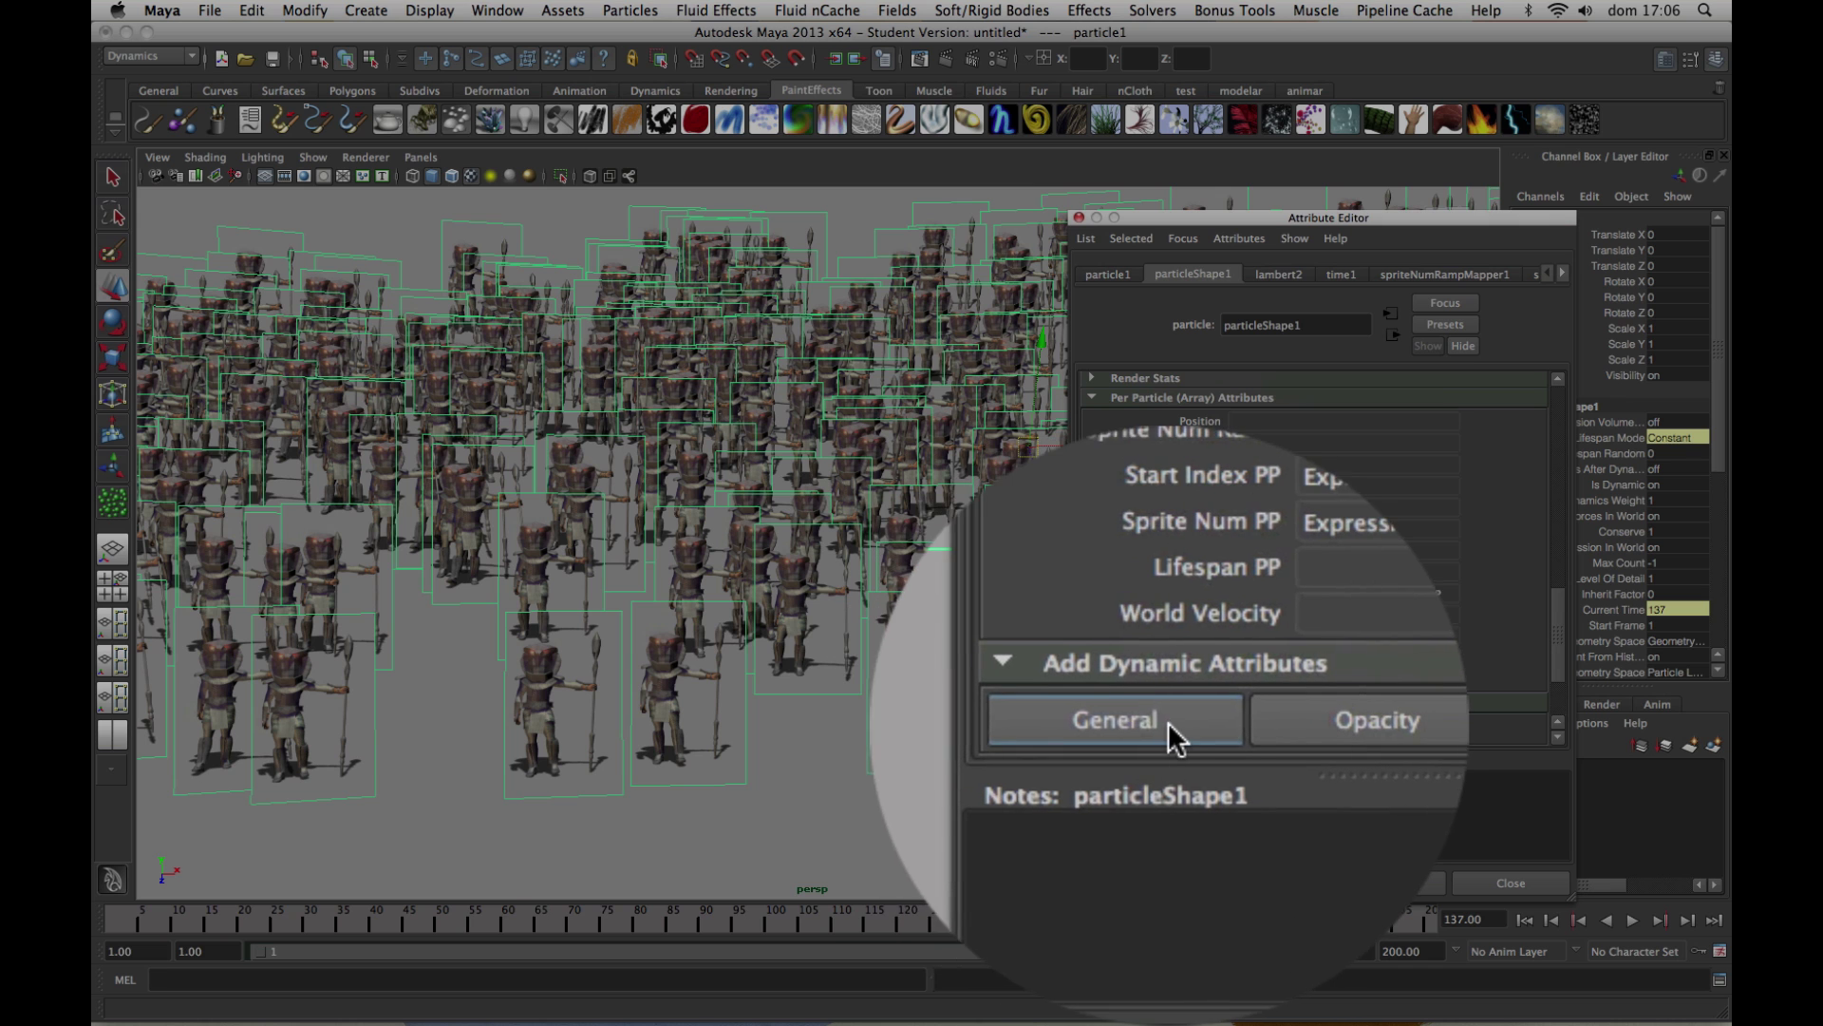
left_click(1175, 722)
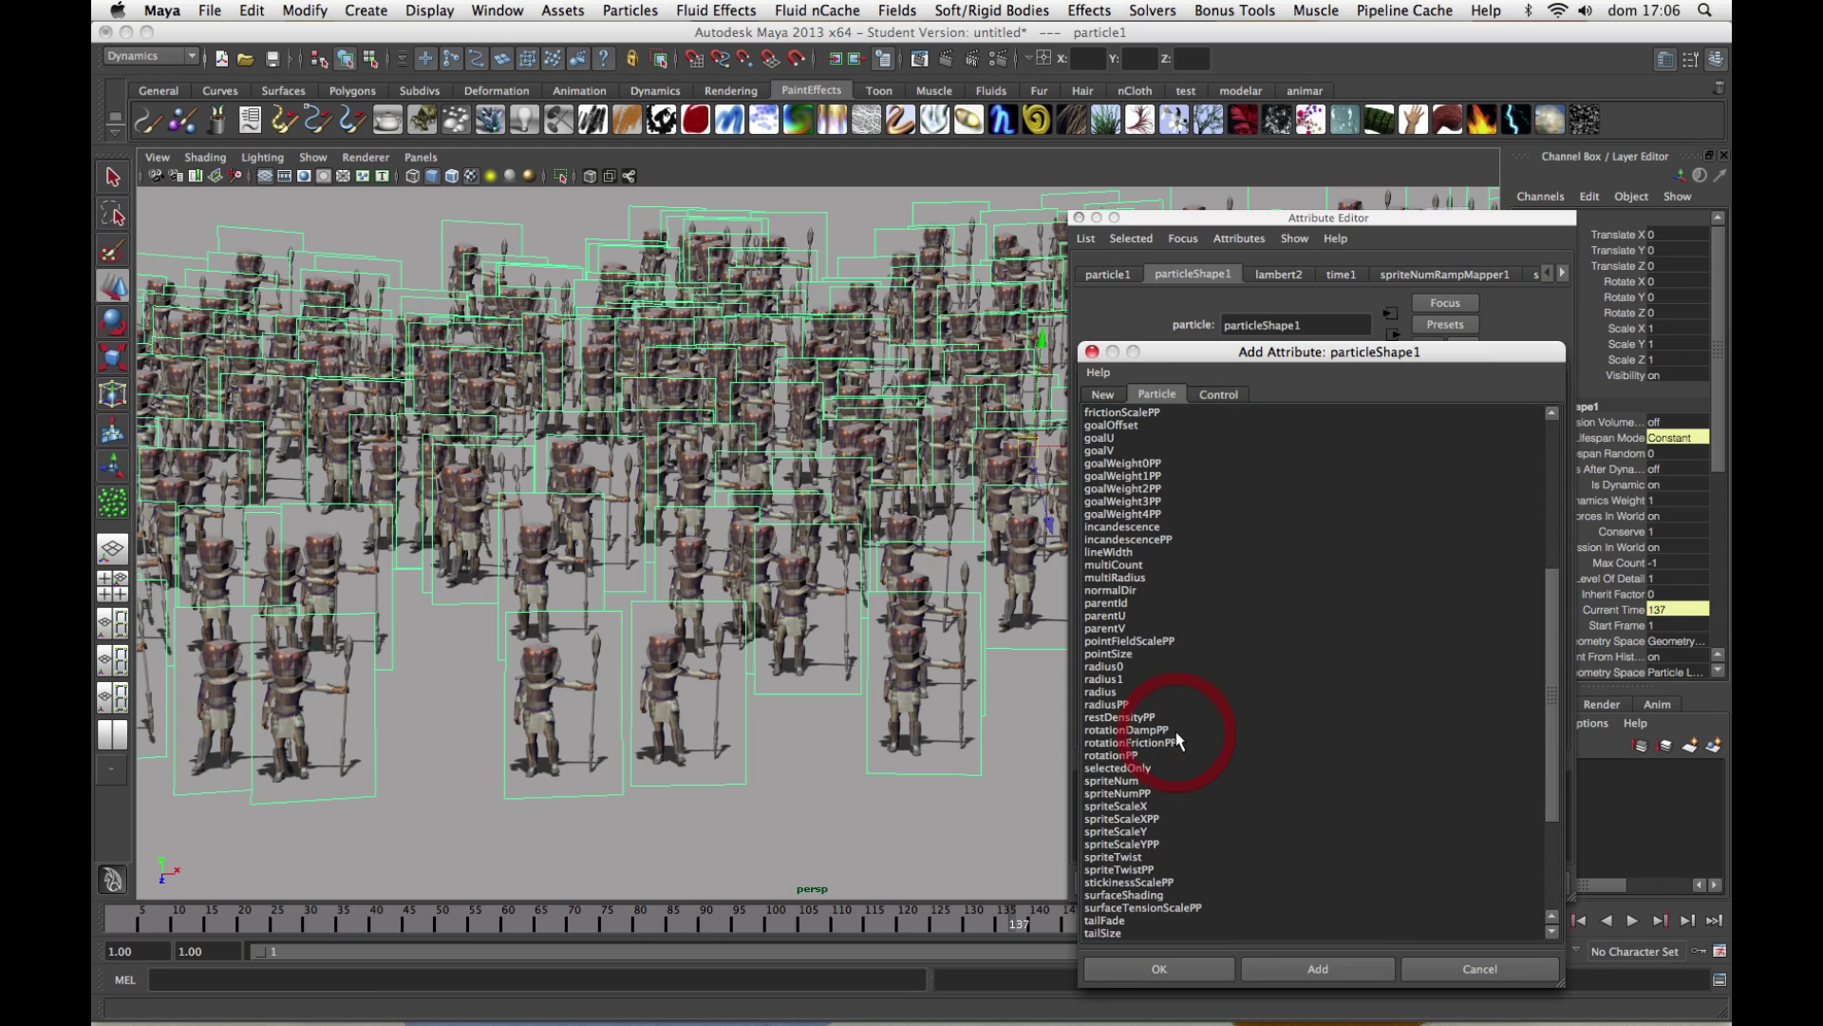
left_click_drag(1287, 362, 1189, 240)
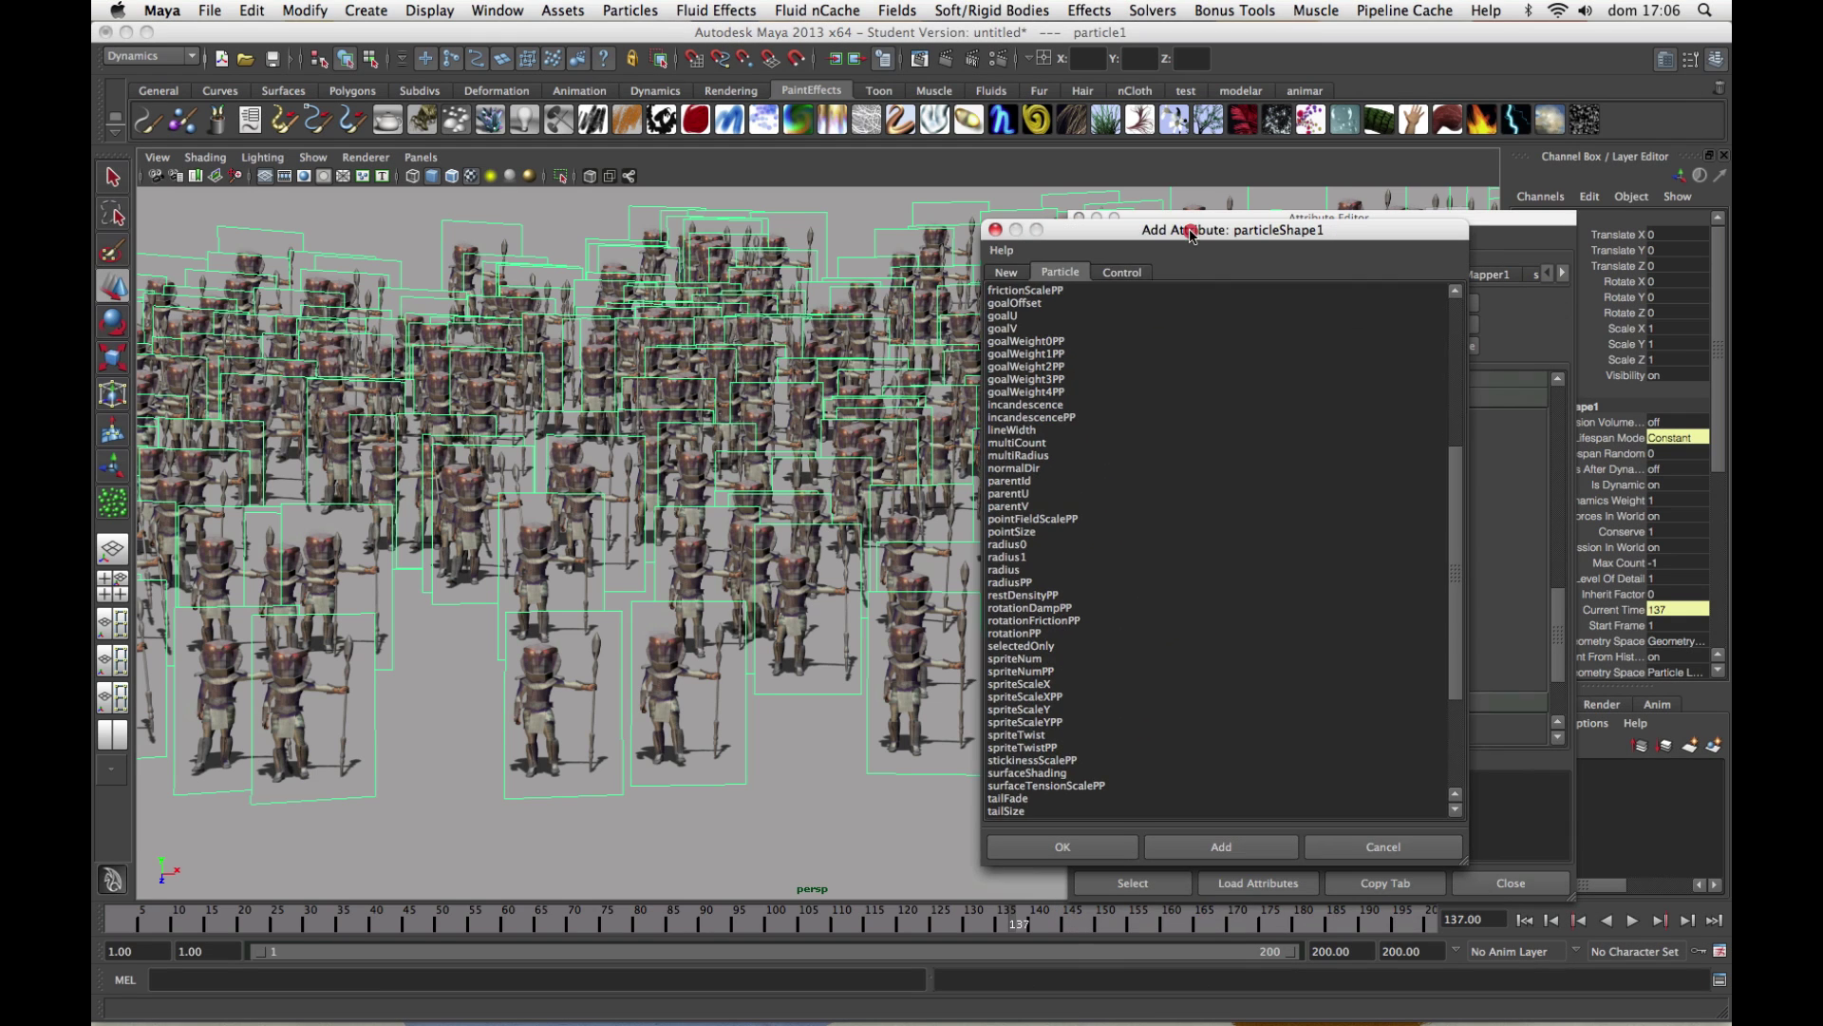
left_click(1005, 271)
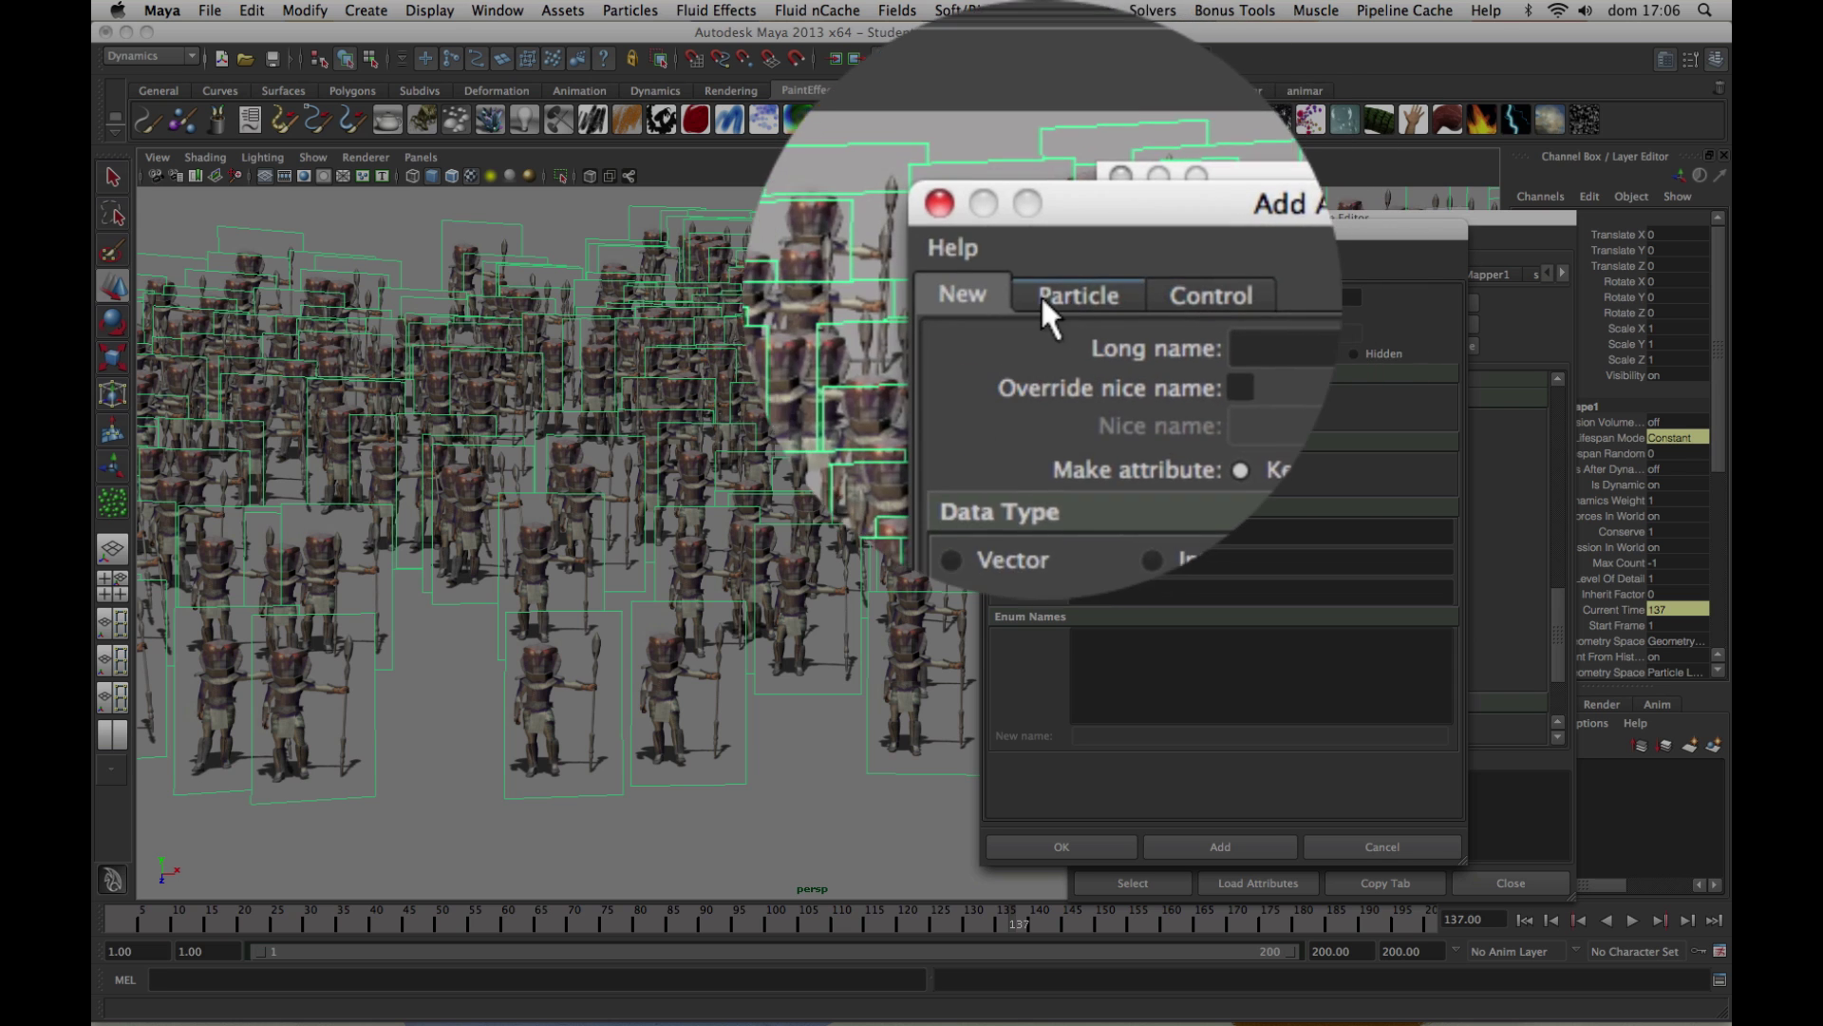
left_click(1057, 296)
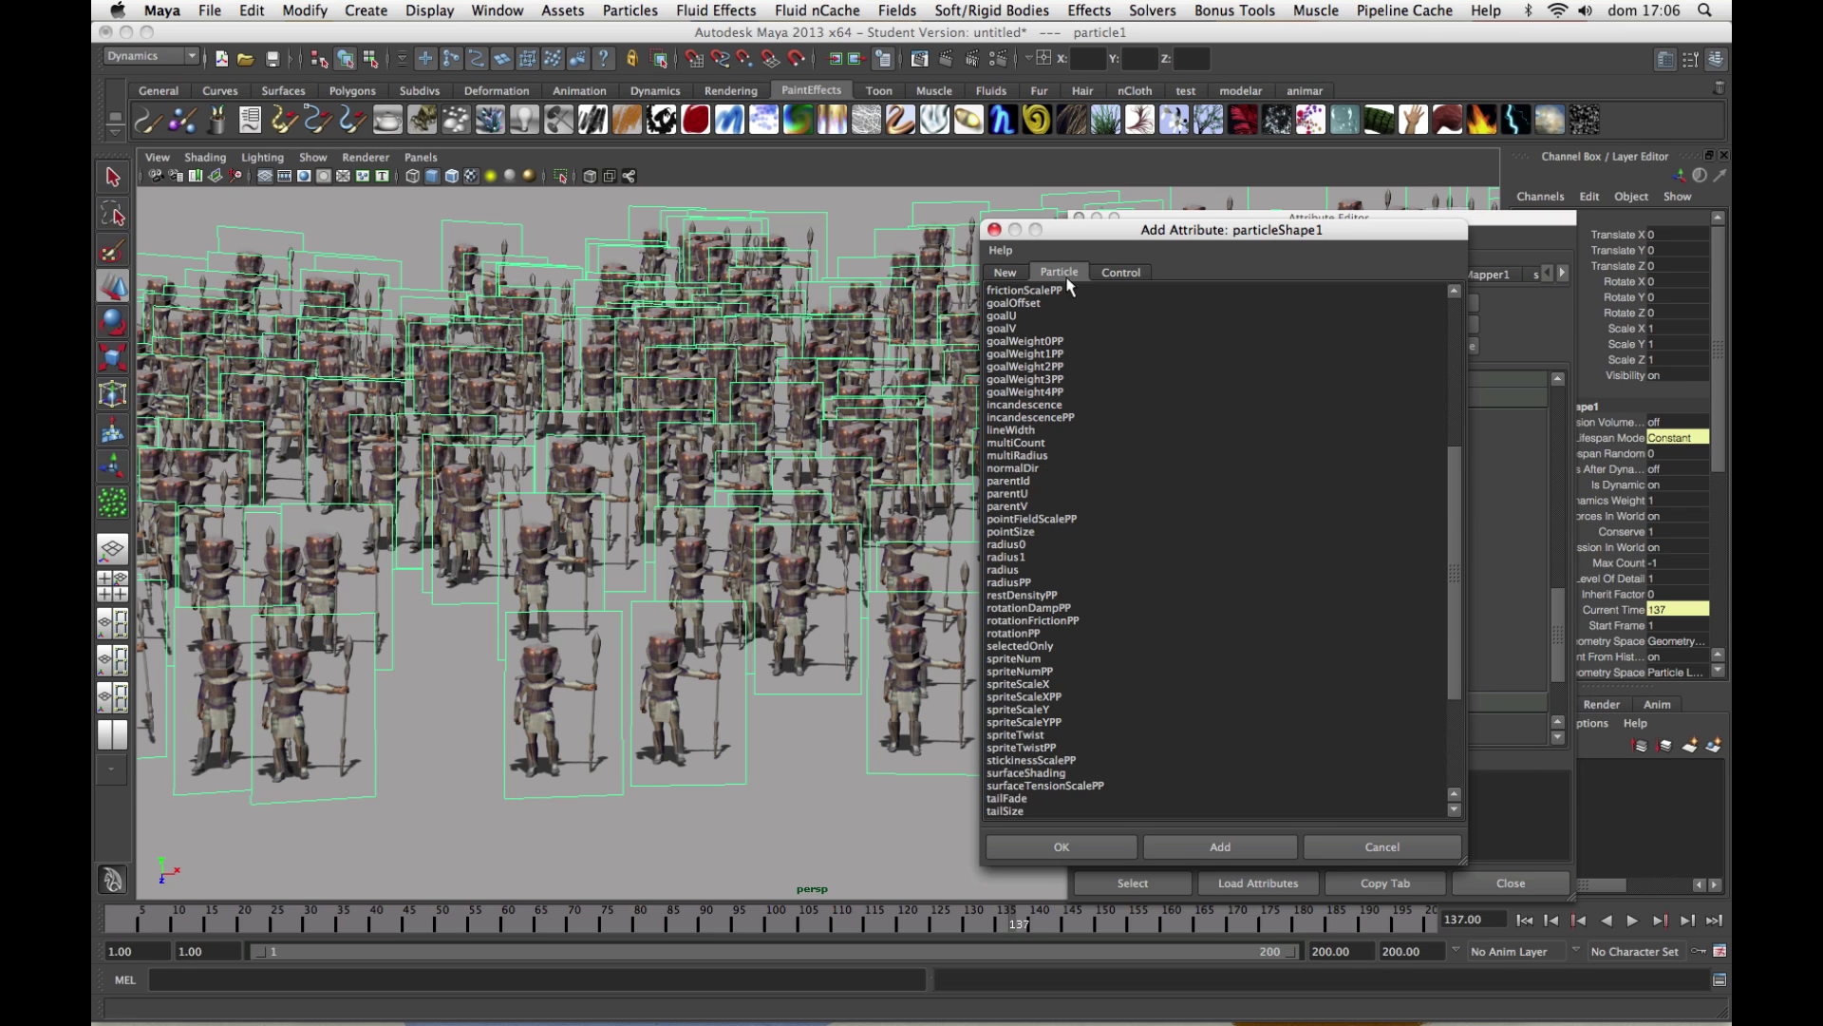
left_click_drag(1448, 638, 1491, 707)
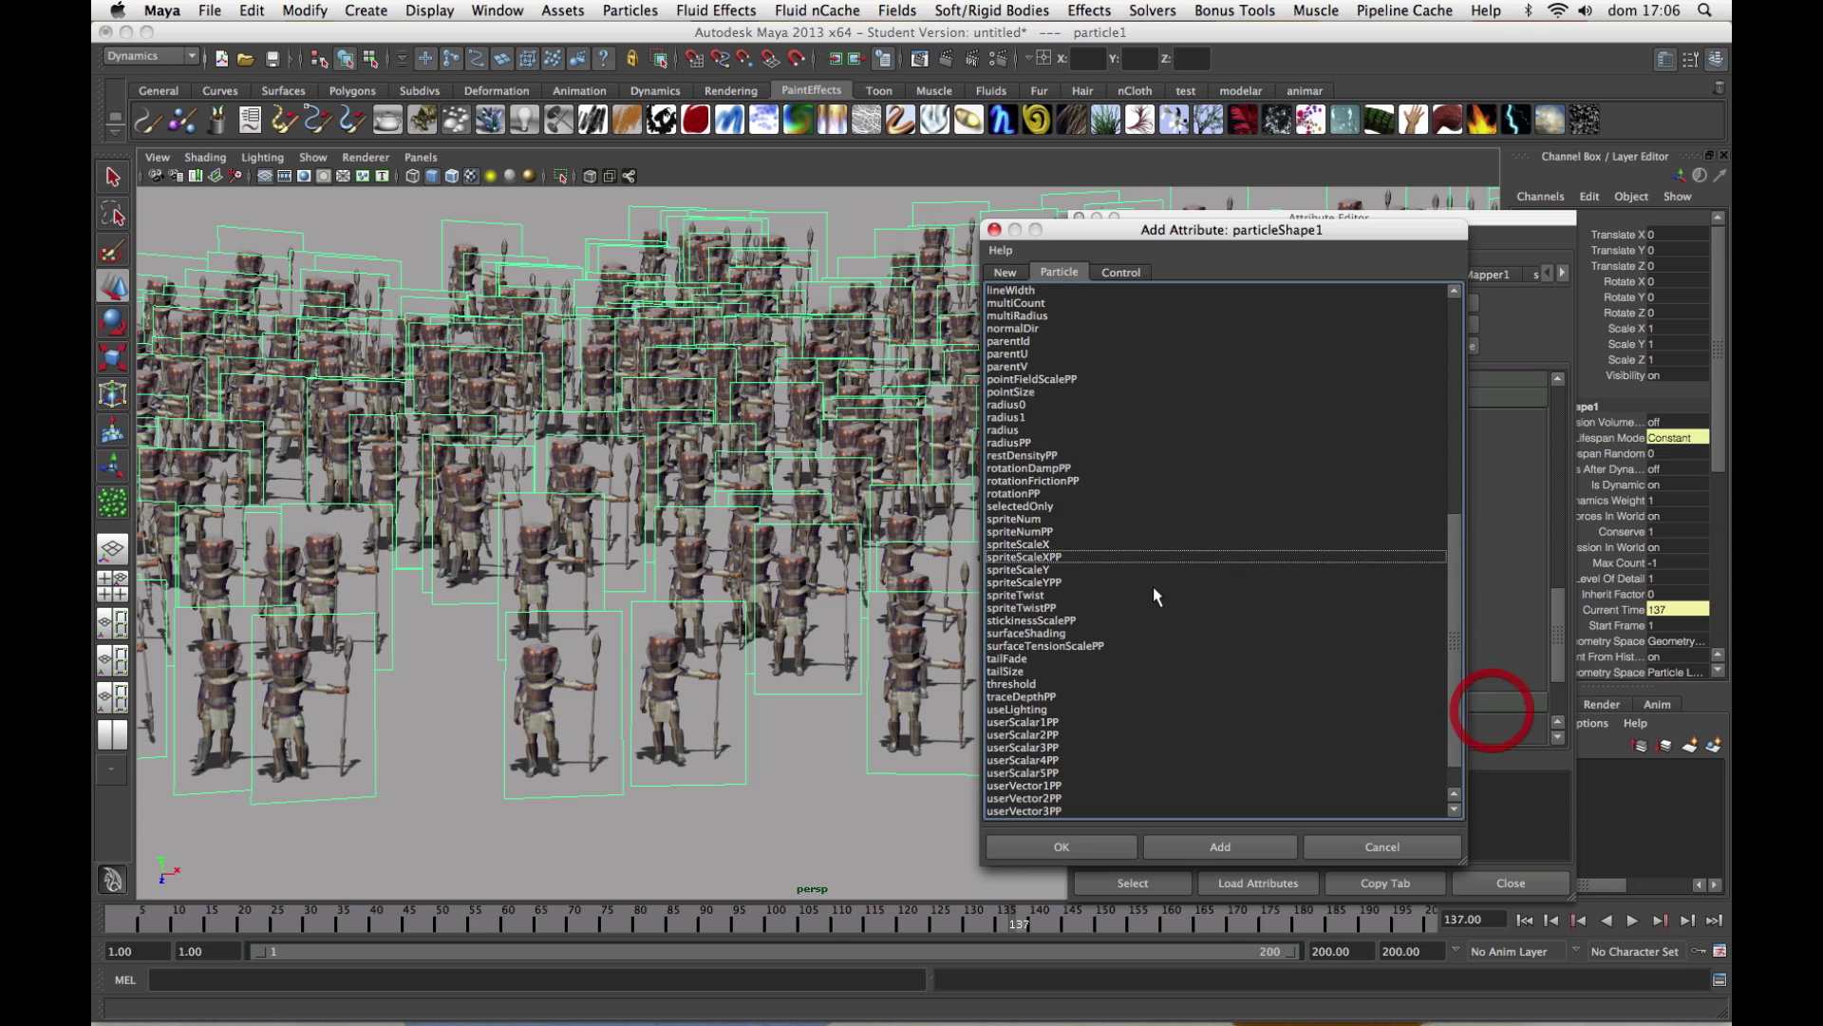
left_click(1053, 557)
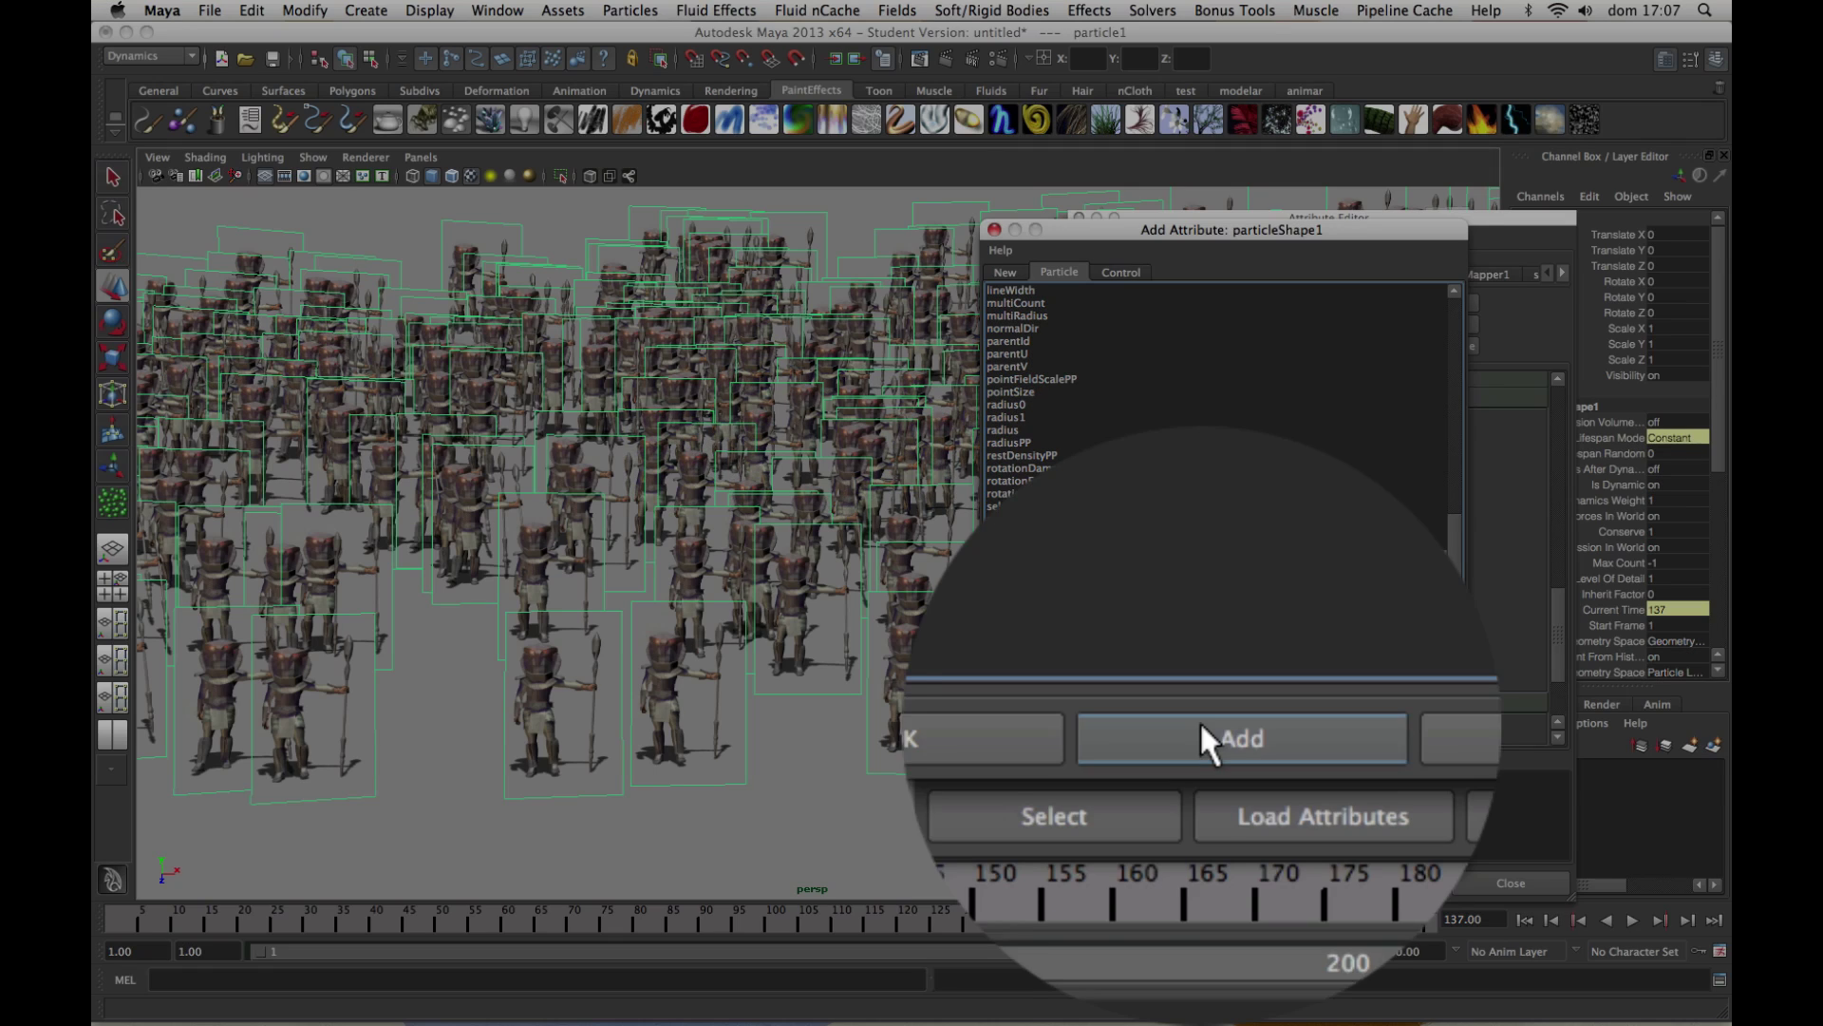
left_click(1211, 846)
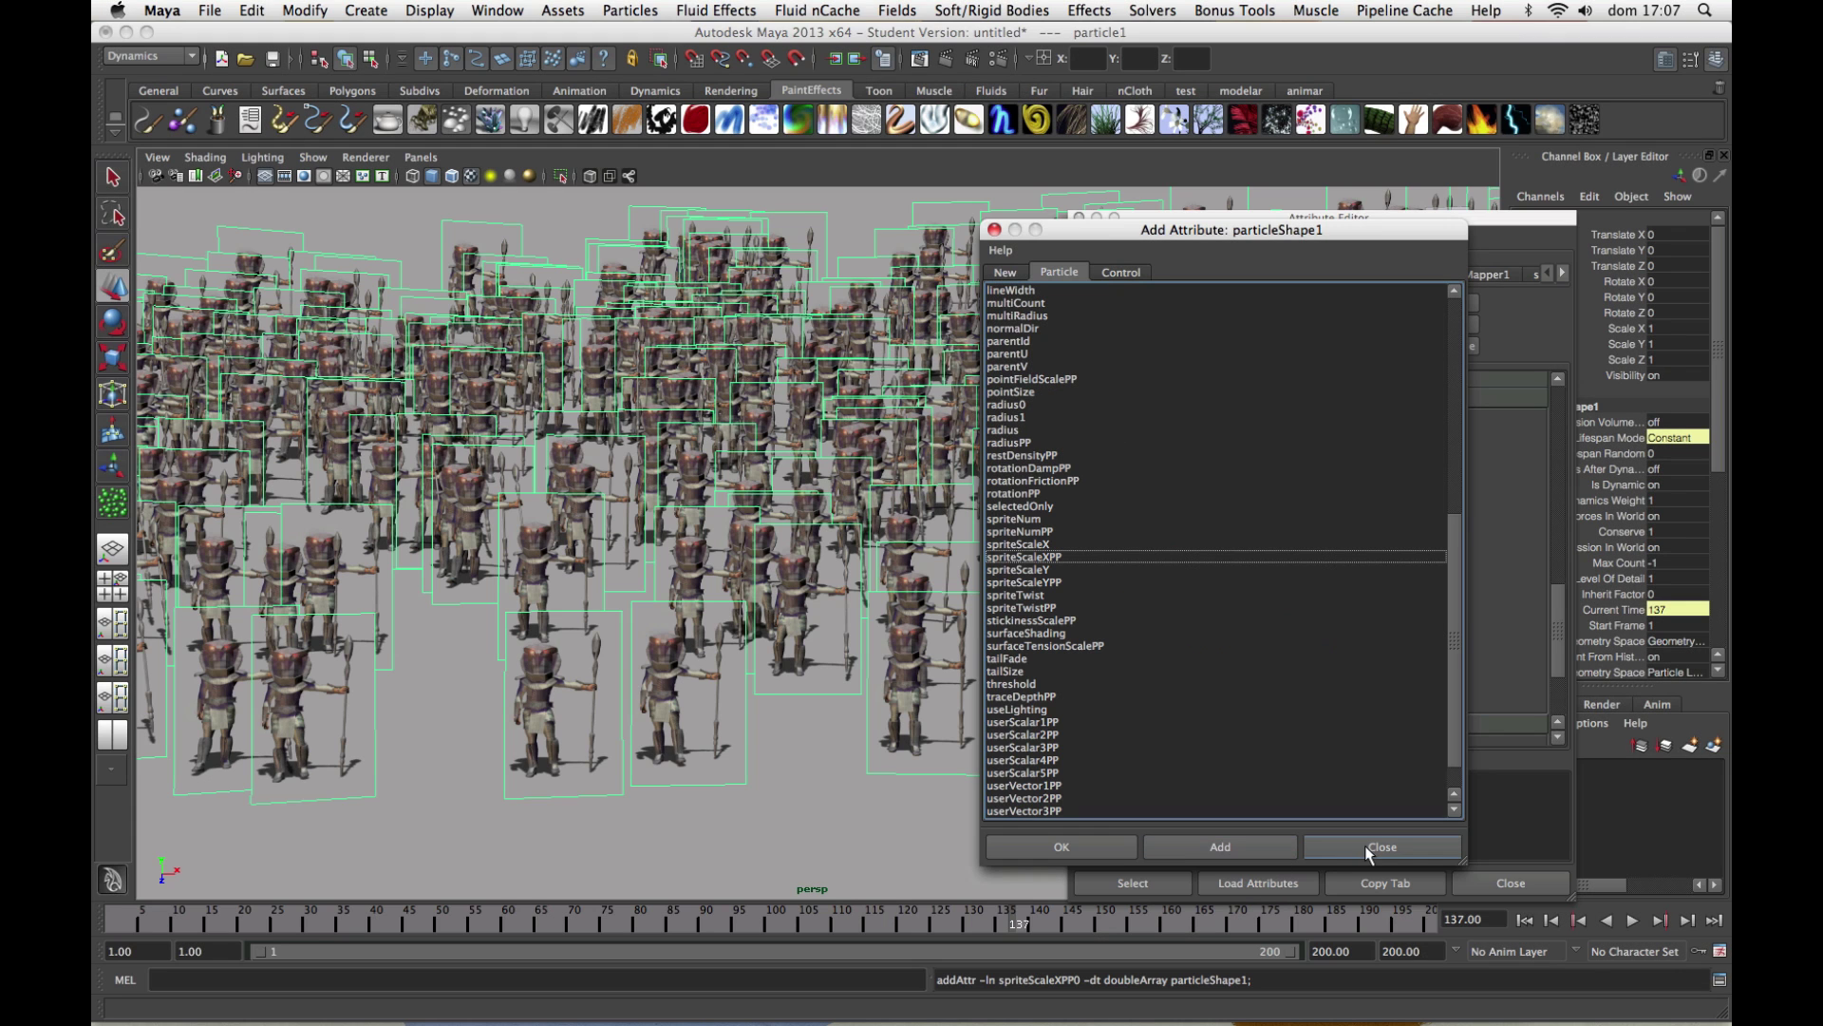
left_click(1382, 846)
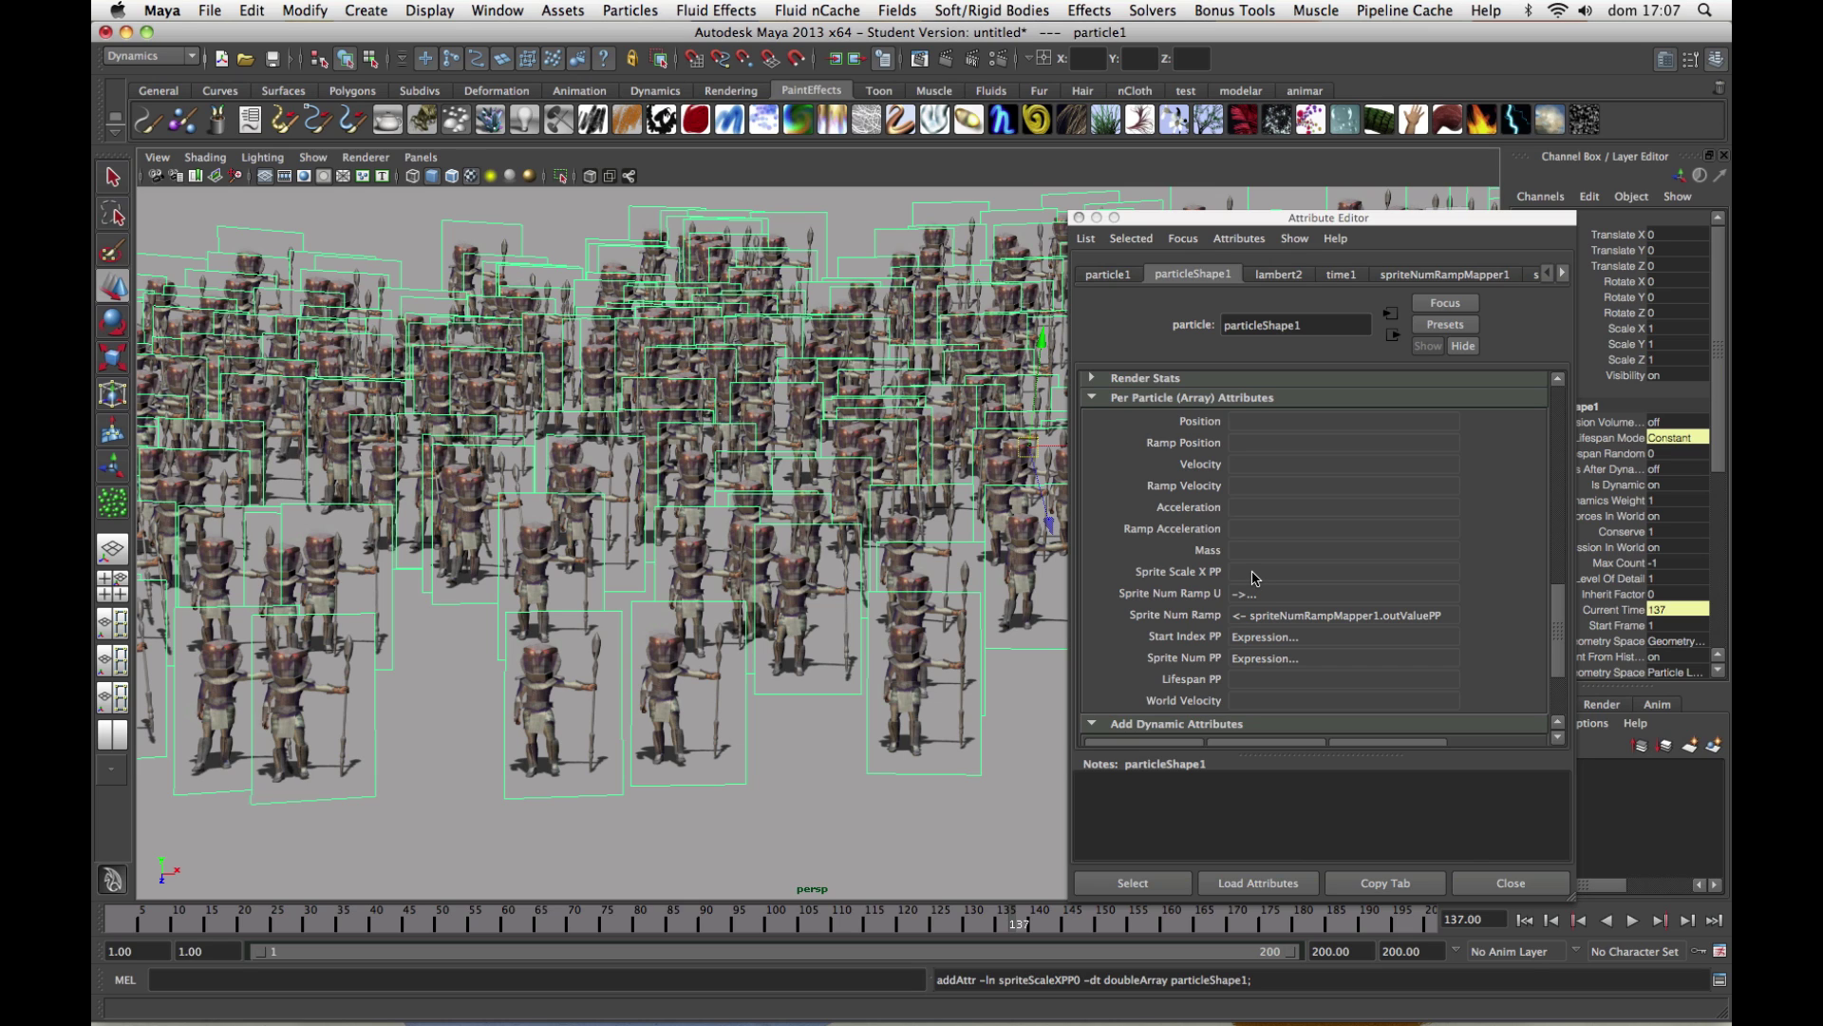
Examine the expression and ramp options offered for the Sprite Scale X PP attribute.
right_click(1253, 576)
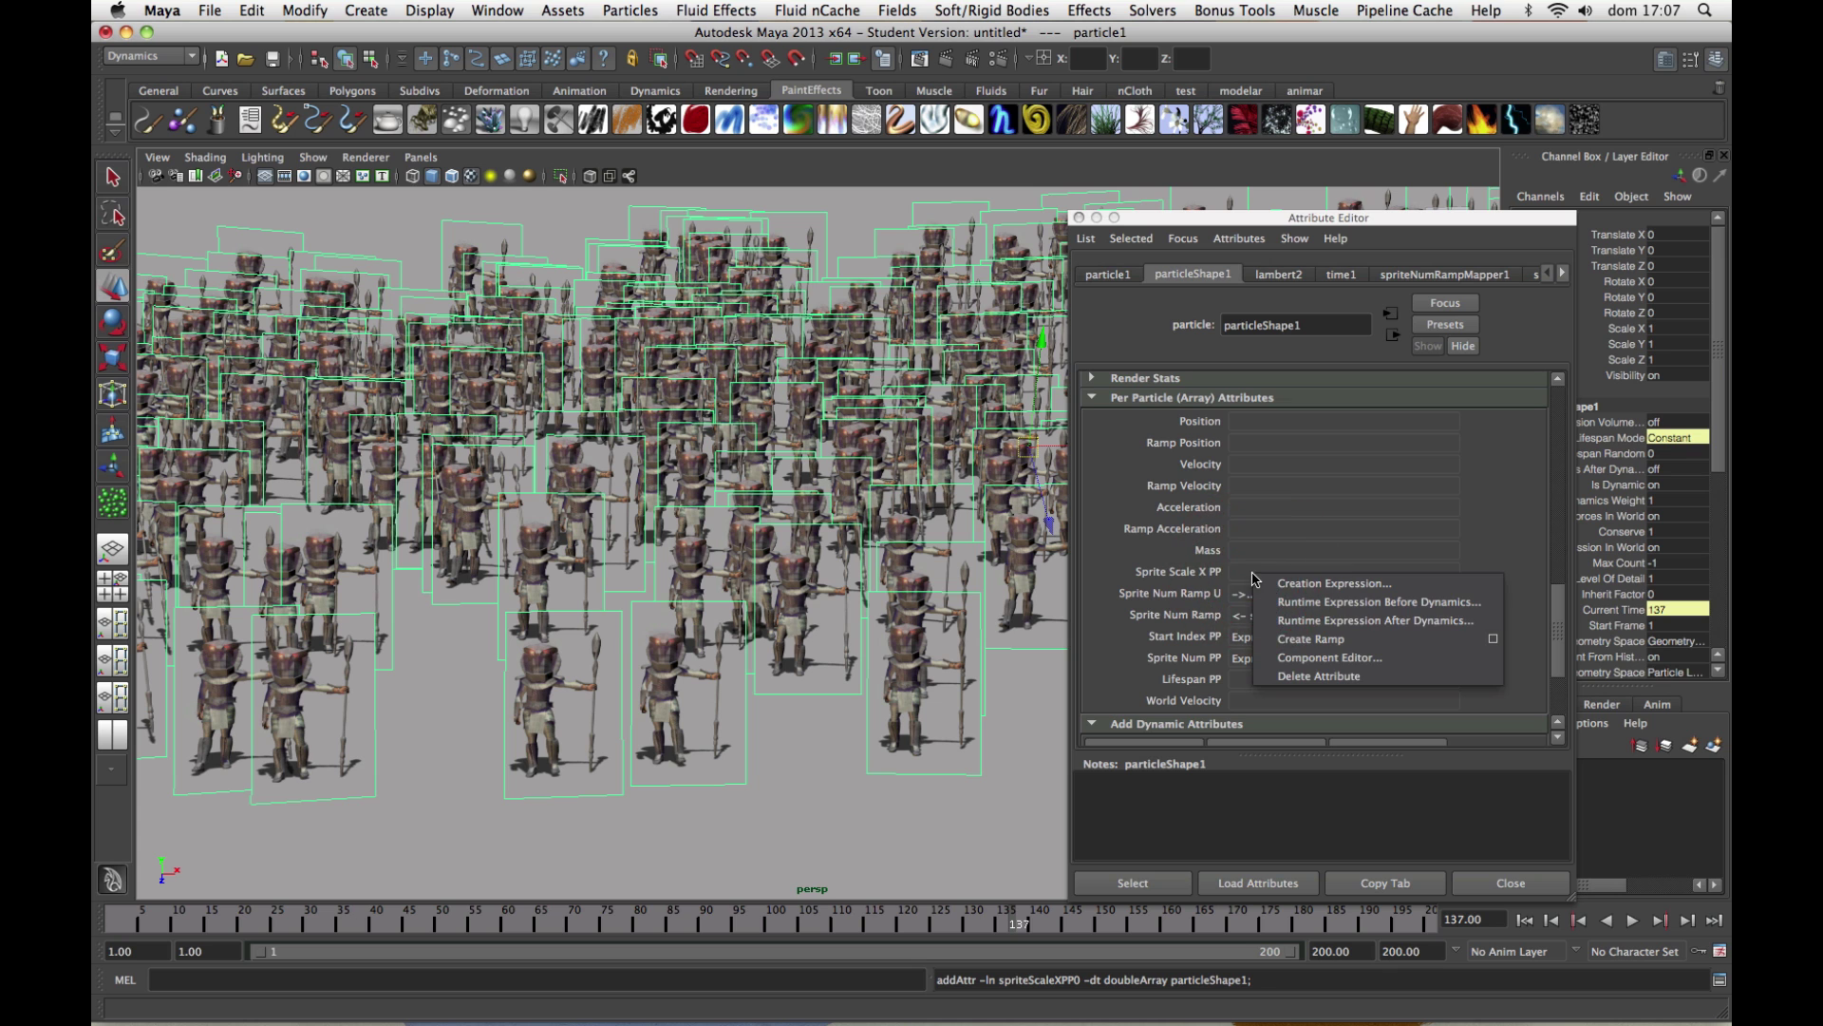
left_click(1238, 577)
right_click(1254, 575)
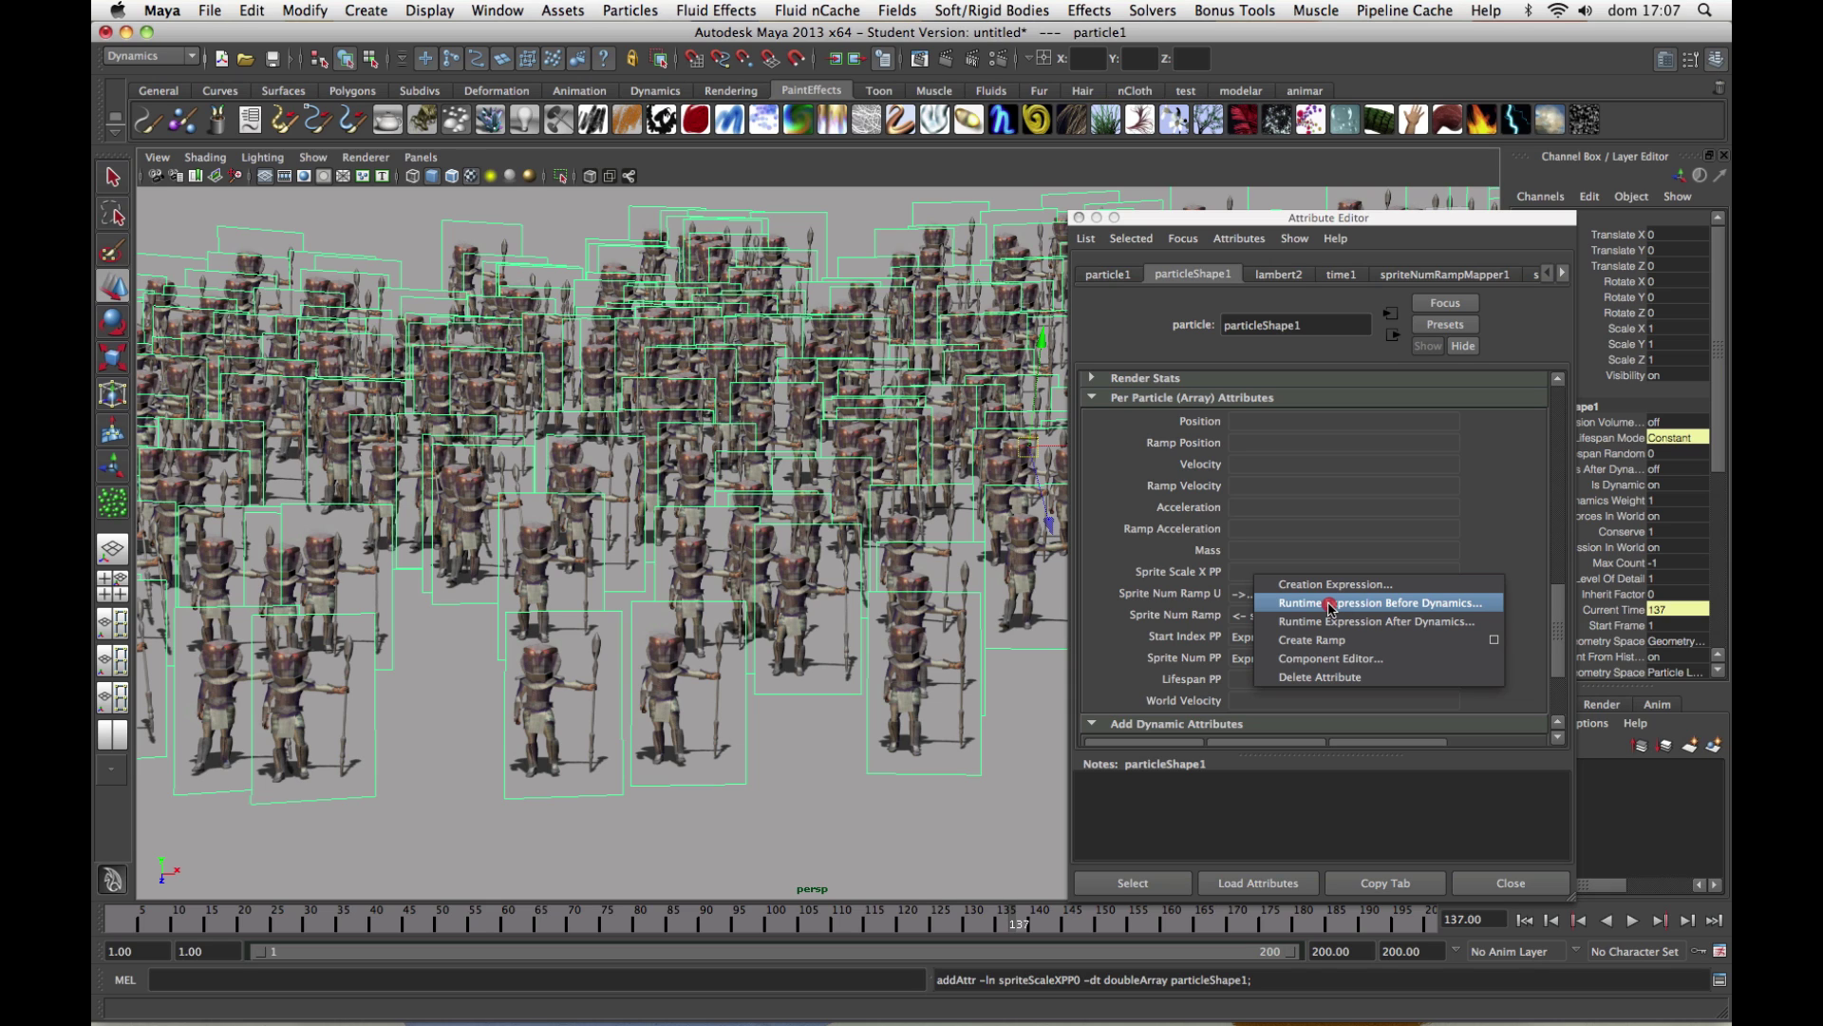
left_click(1240, 572)
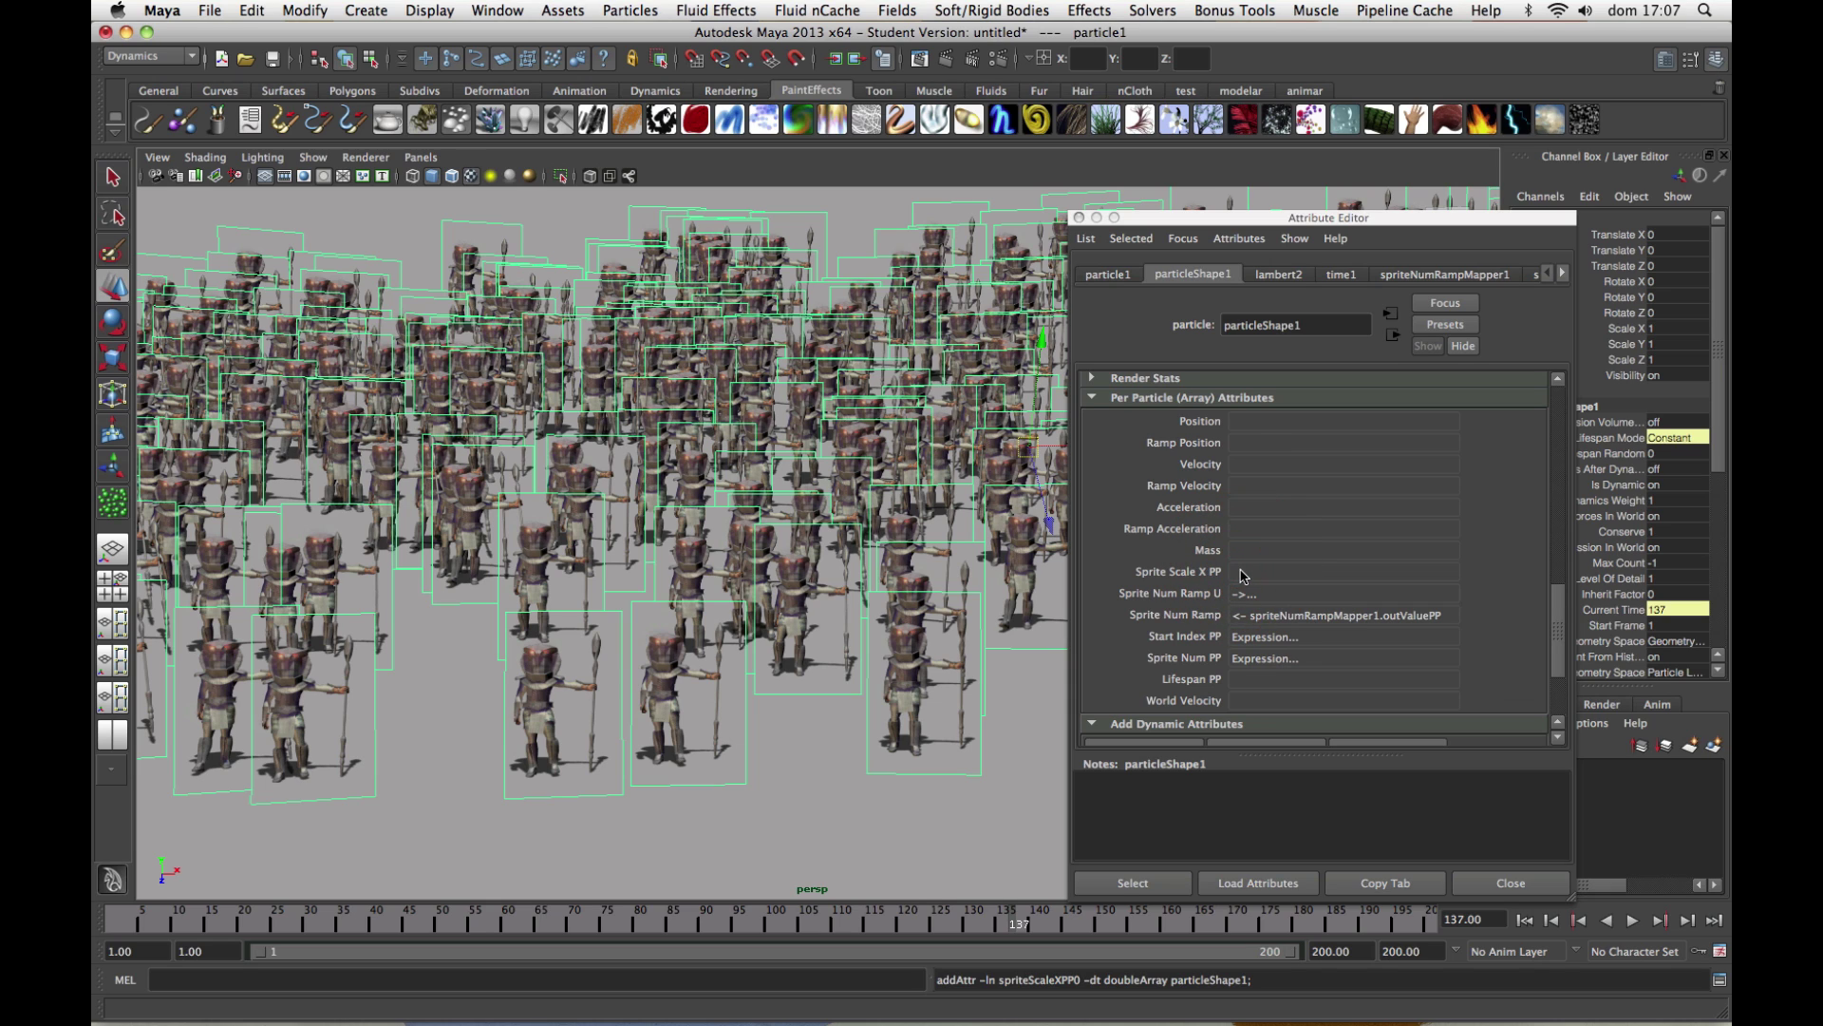
left_click(1243, 571)
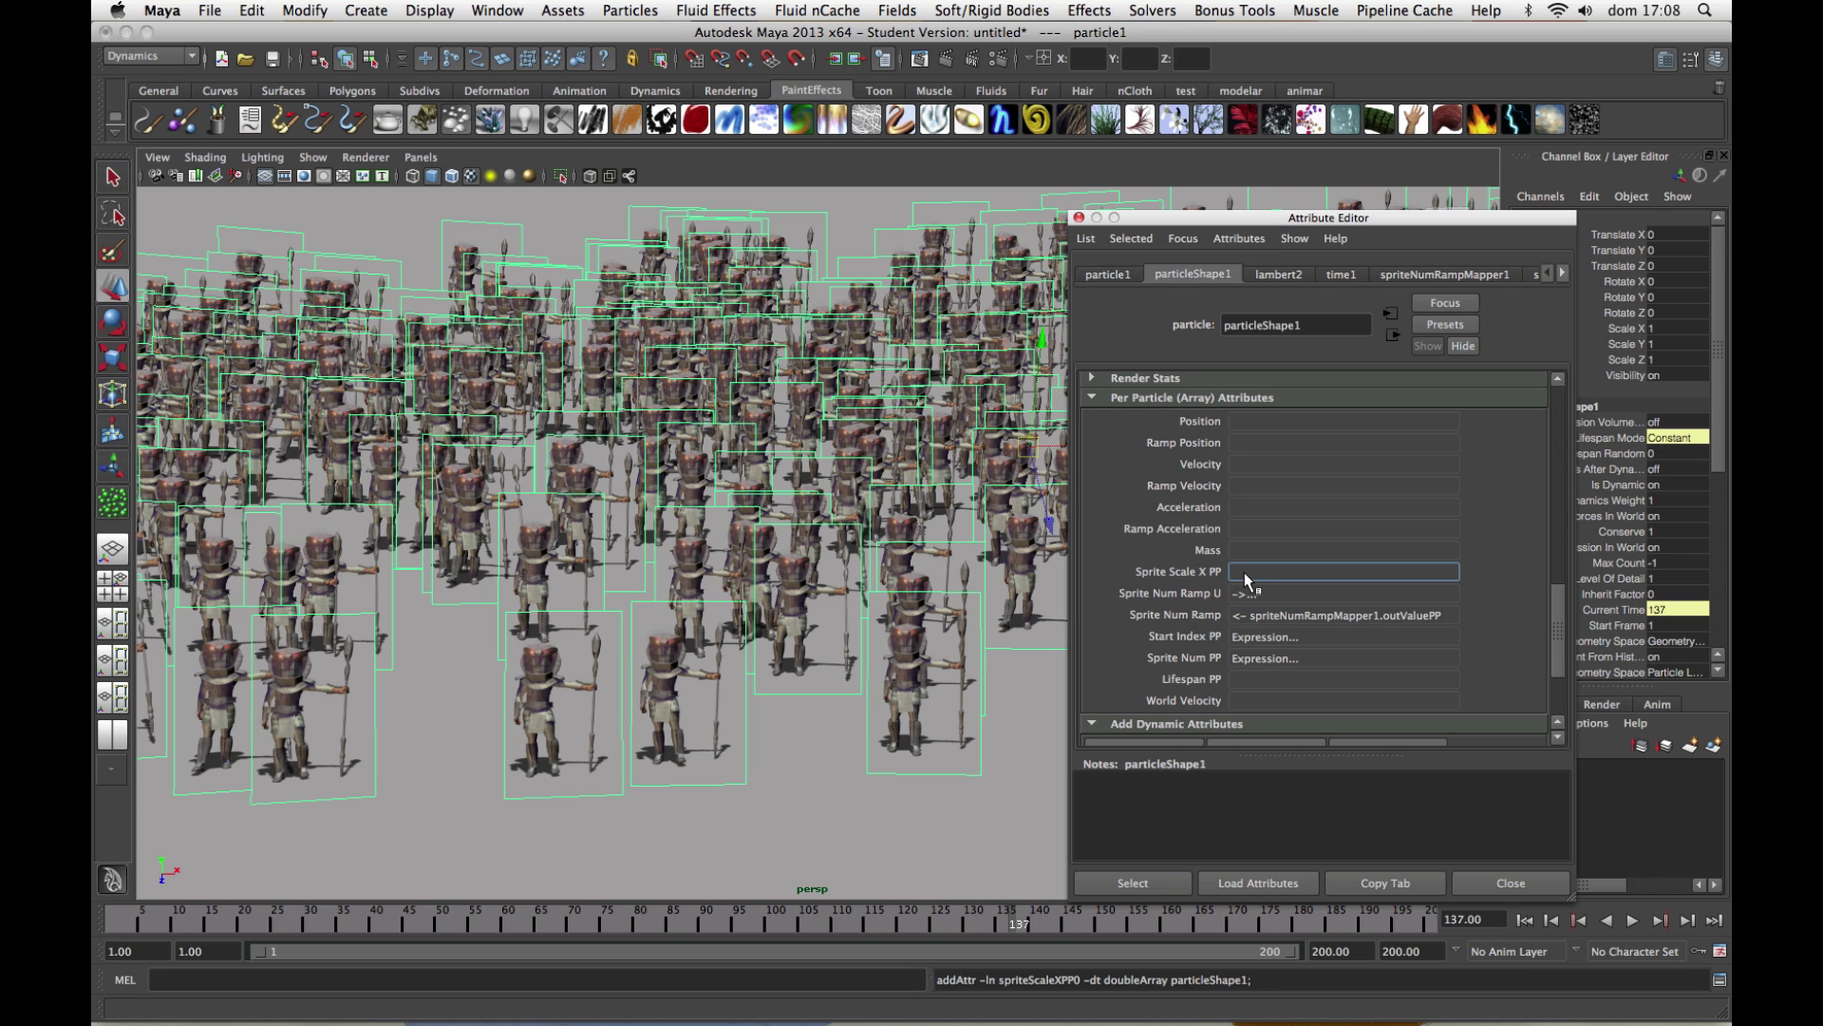
right_click(1246, 573)
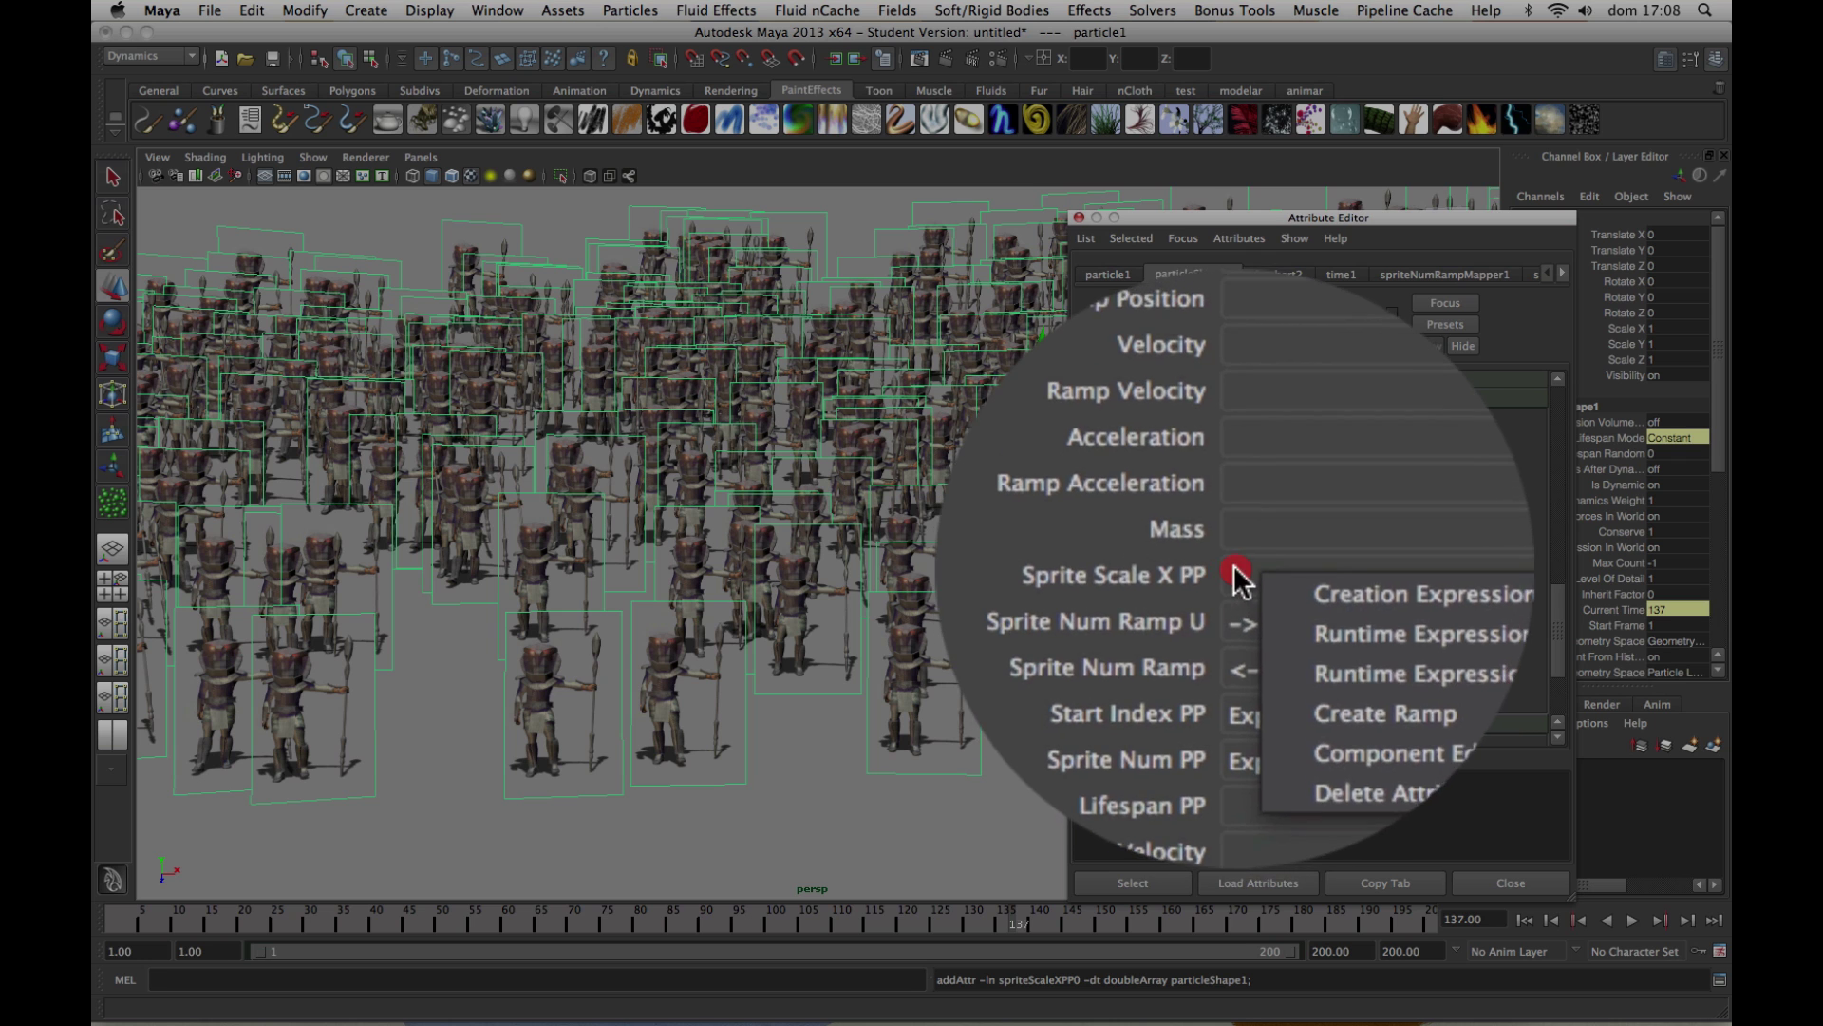
left_click(1237, 570)
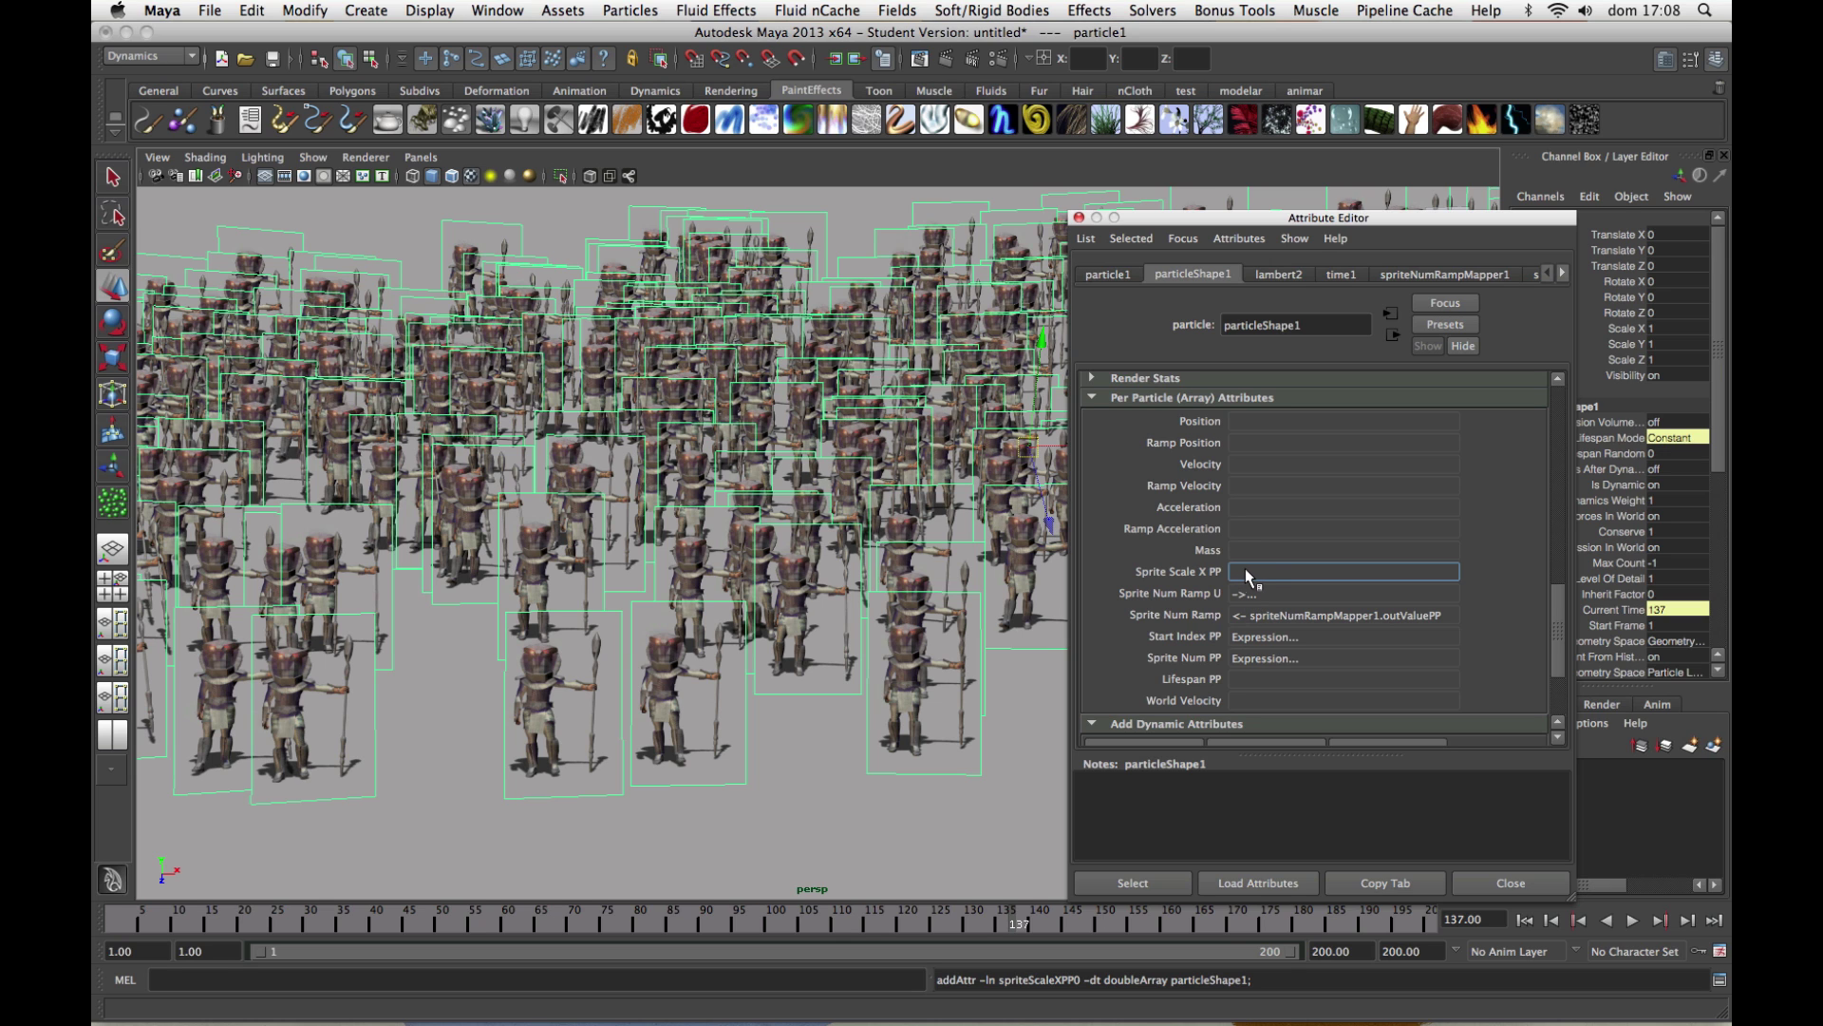
Open the runtime expression before dynamics for Sprite Scale X PP and go to the end of its code.
right_click(1246, 568)
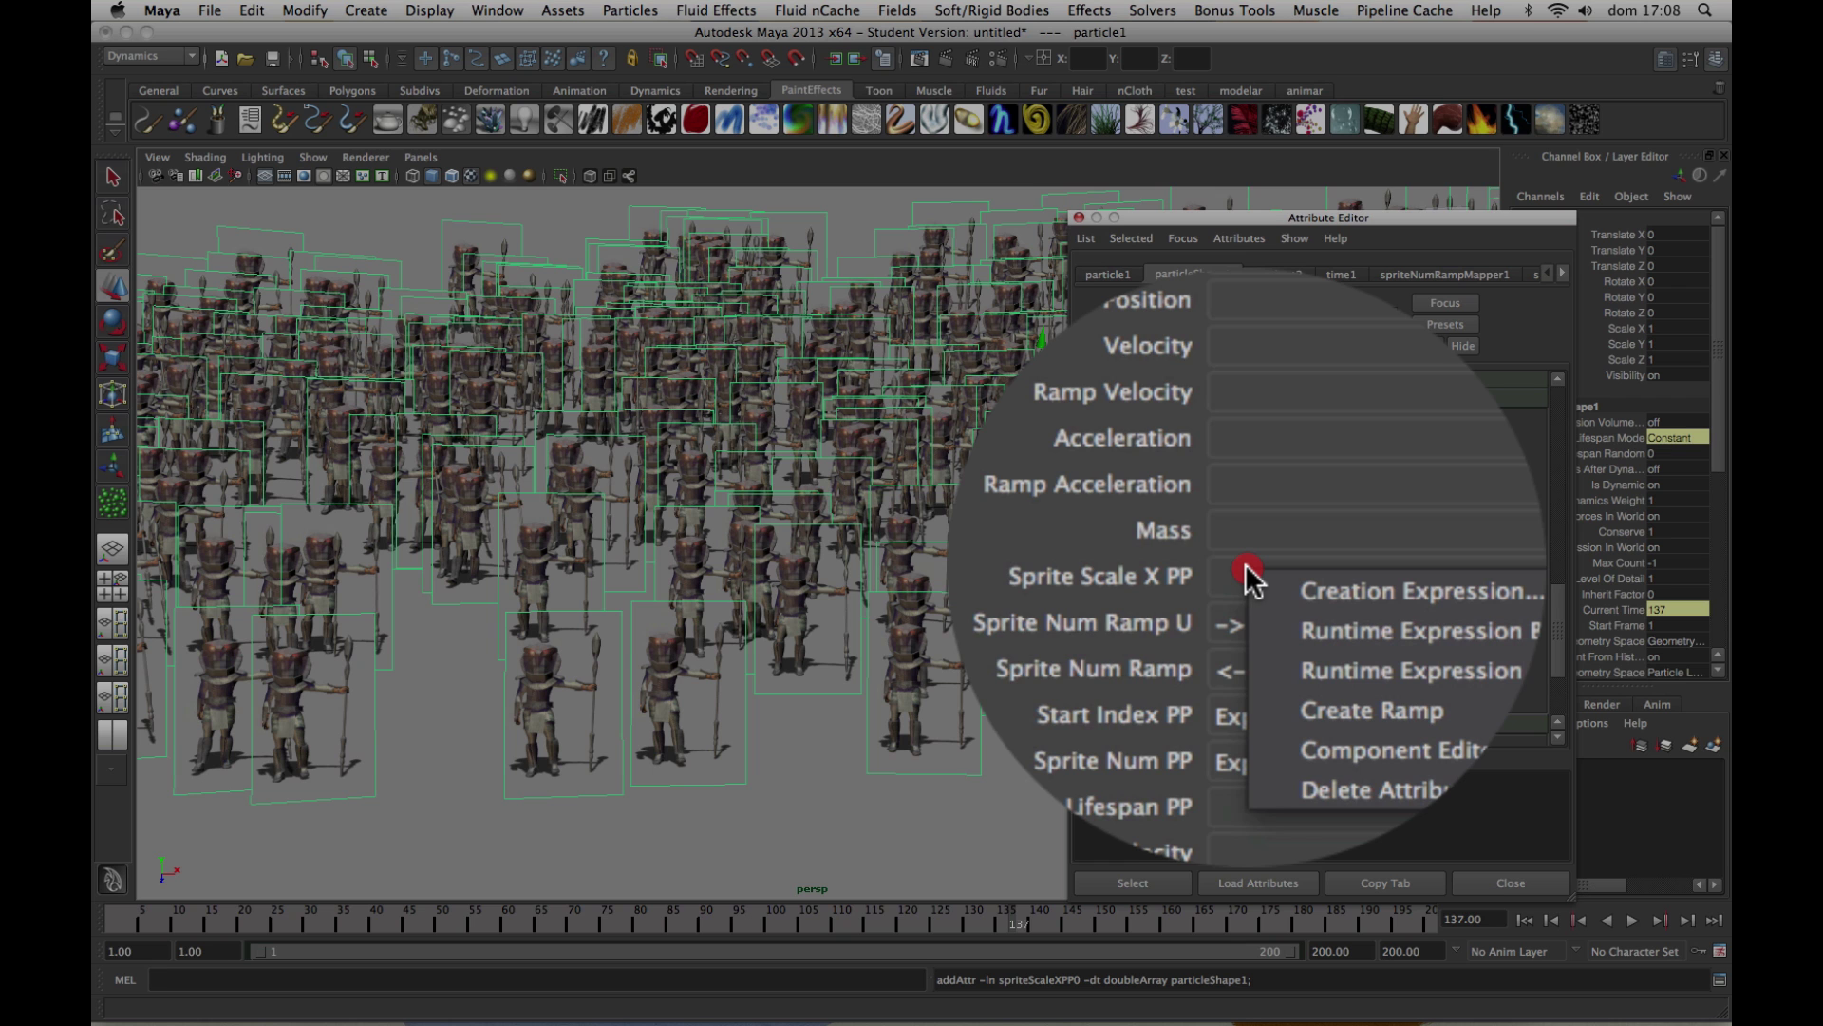
left_click(1335, 597)
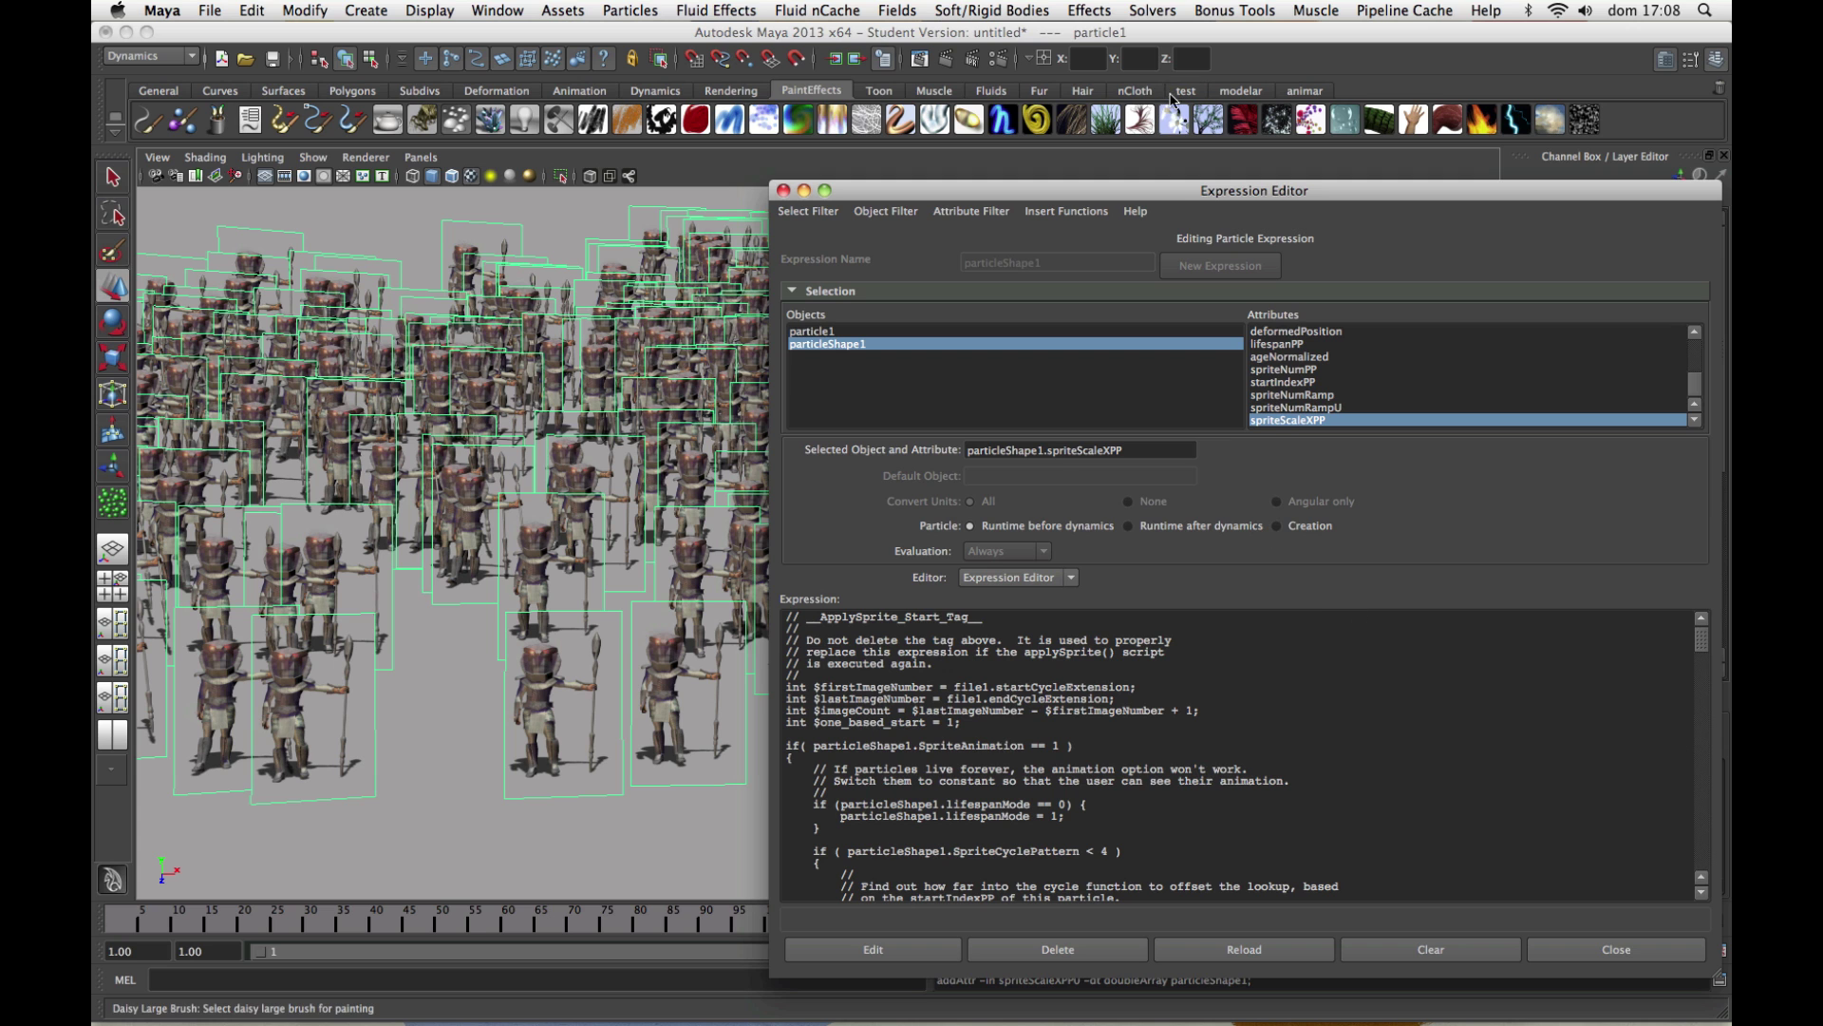
left_click_drag(1180, 204, 1201, 84)
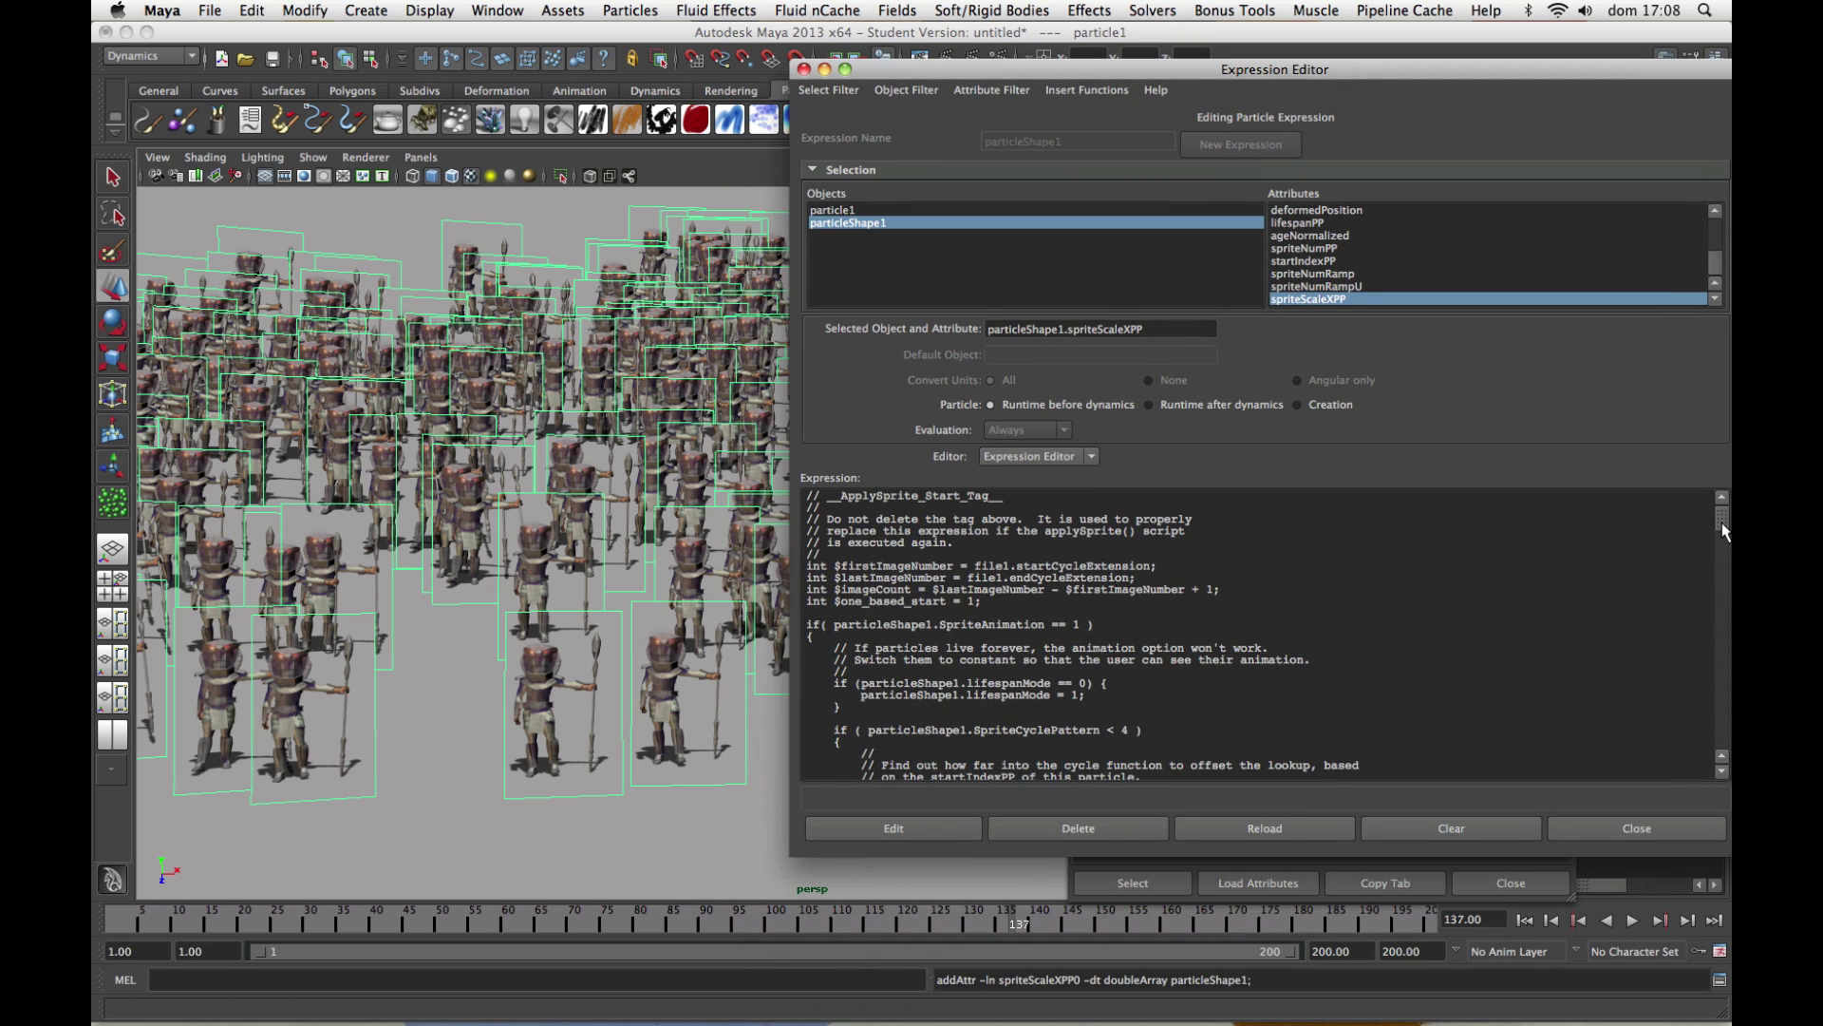
left_click_drag(1721, 525, 1728, 760)
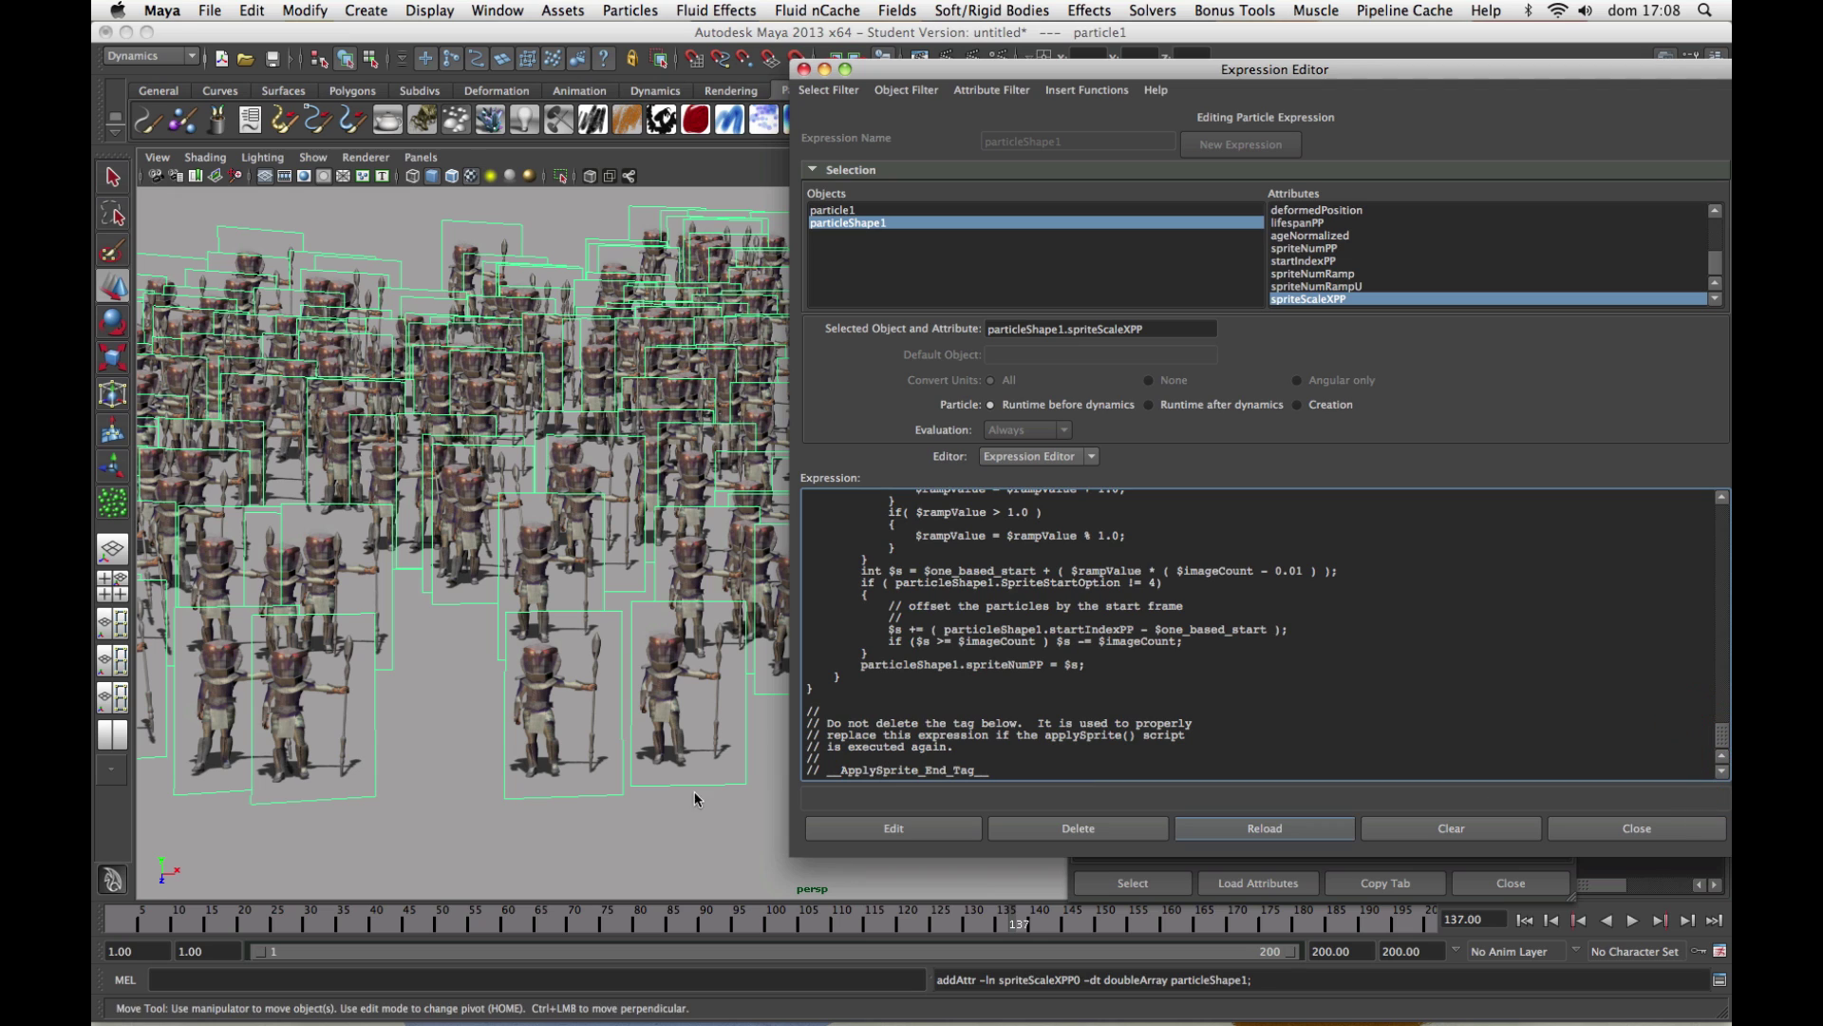
Append particleShape1.spriteScaleXPP = -1; below the __ApplySprite_End_Tag__ comment and apply the edited expression.
left_click(997, 767)
key("Return")
key("Return")
key("Return")
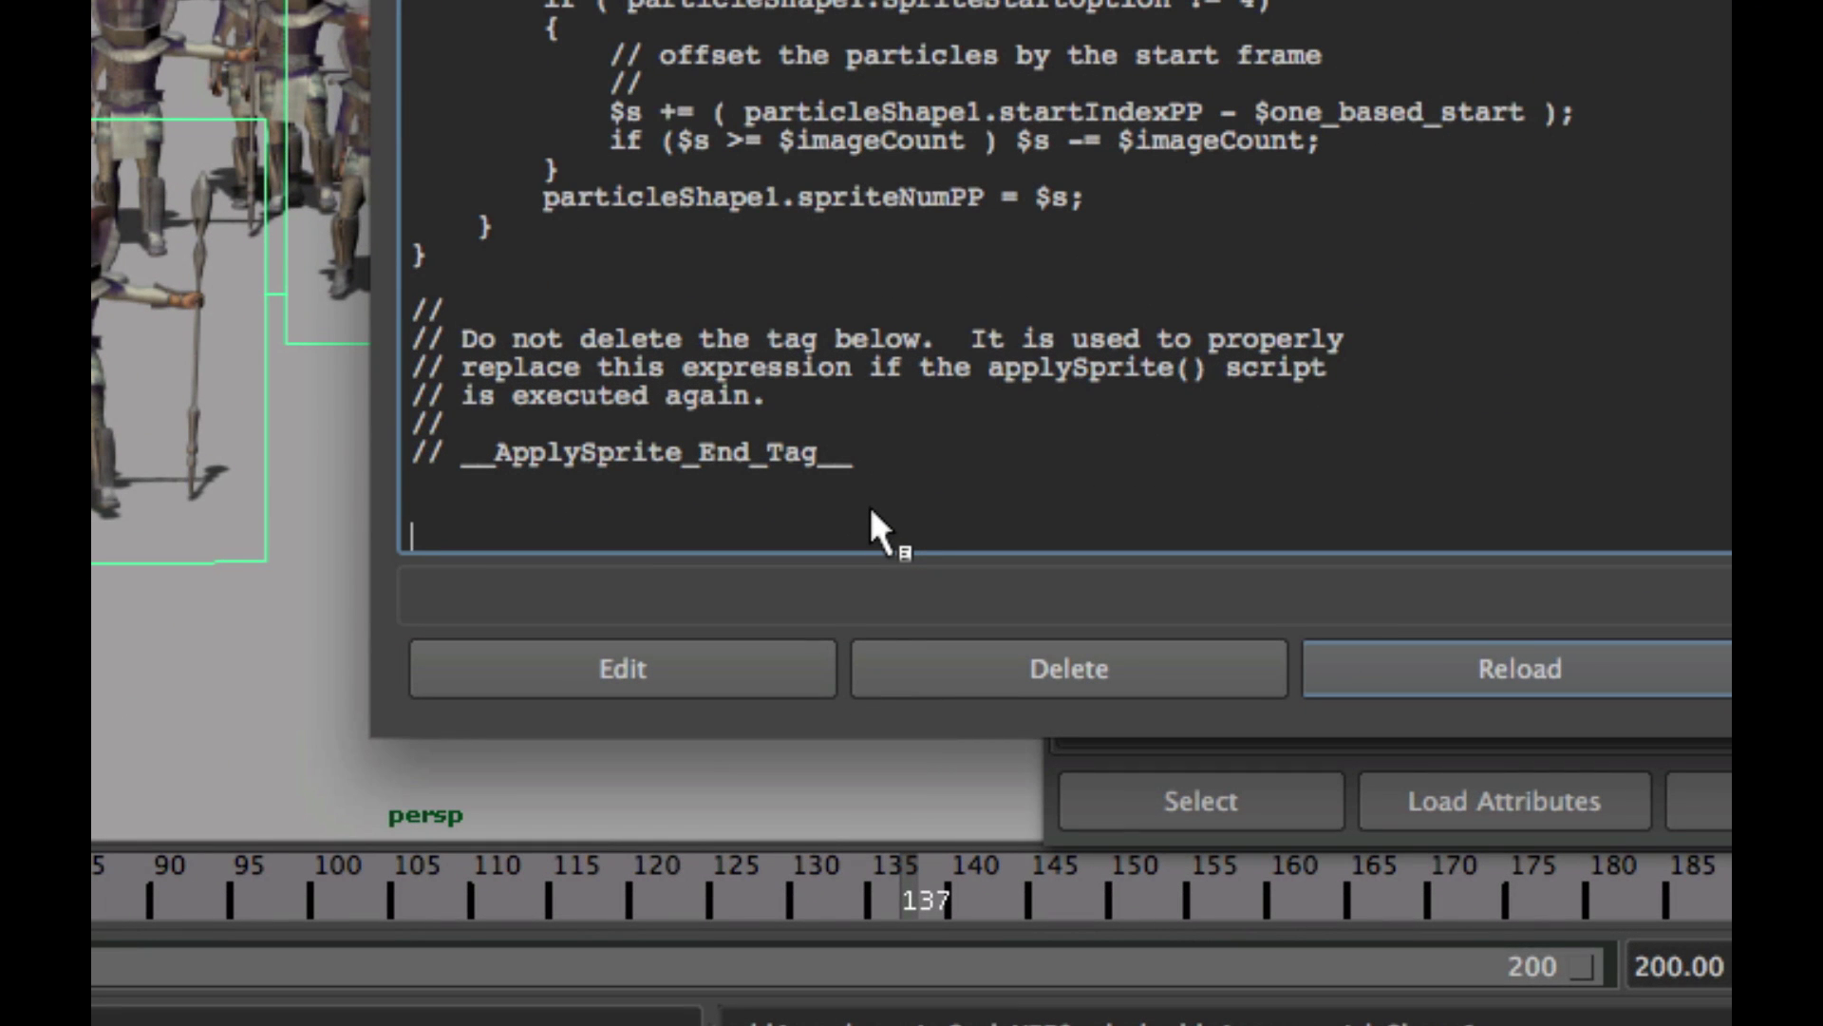
type("particle")
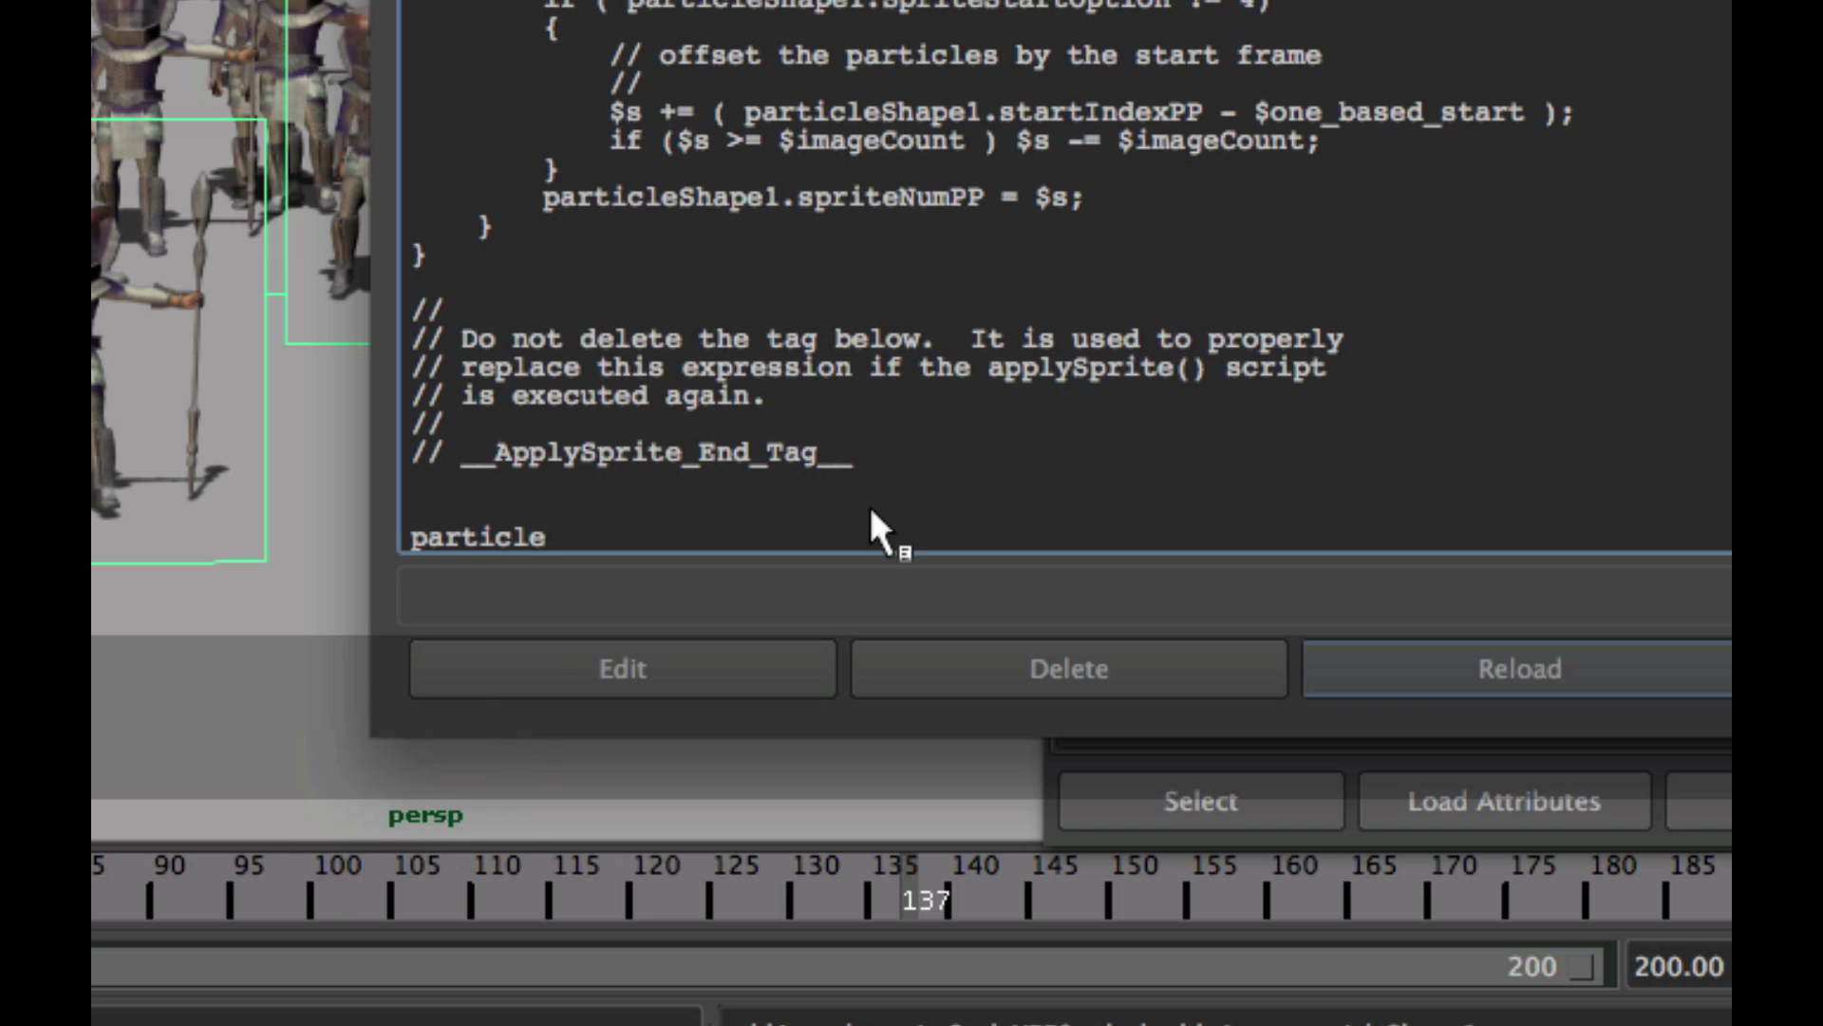
type("Shape1")
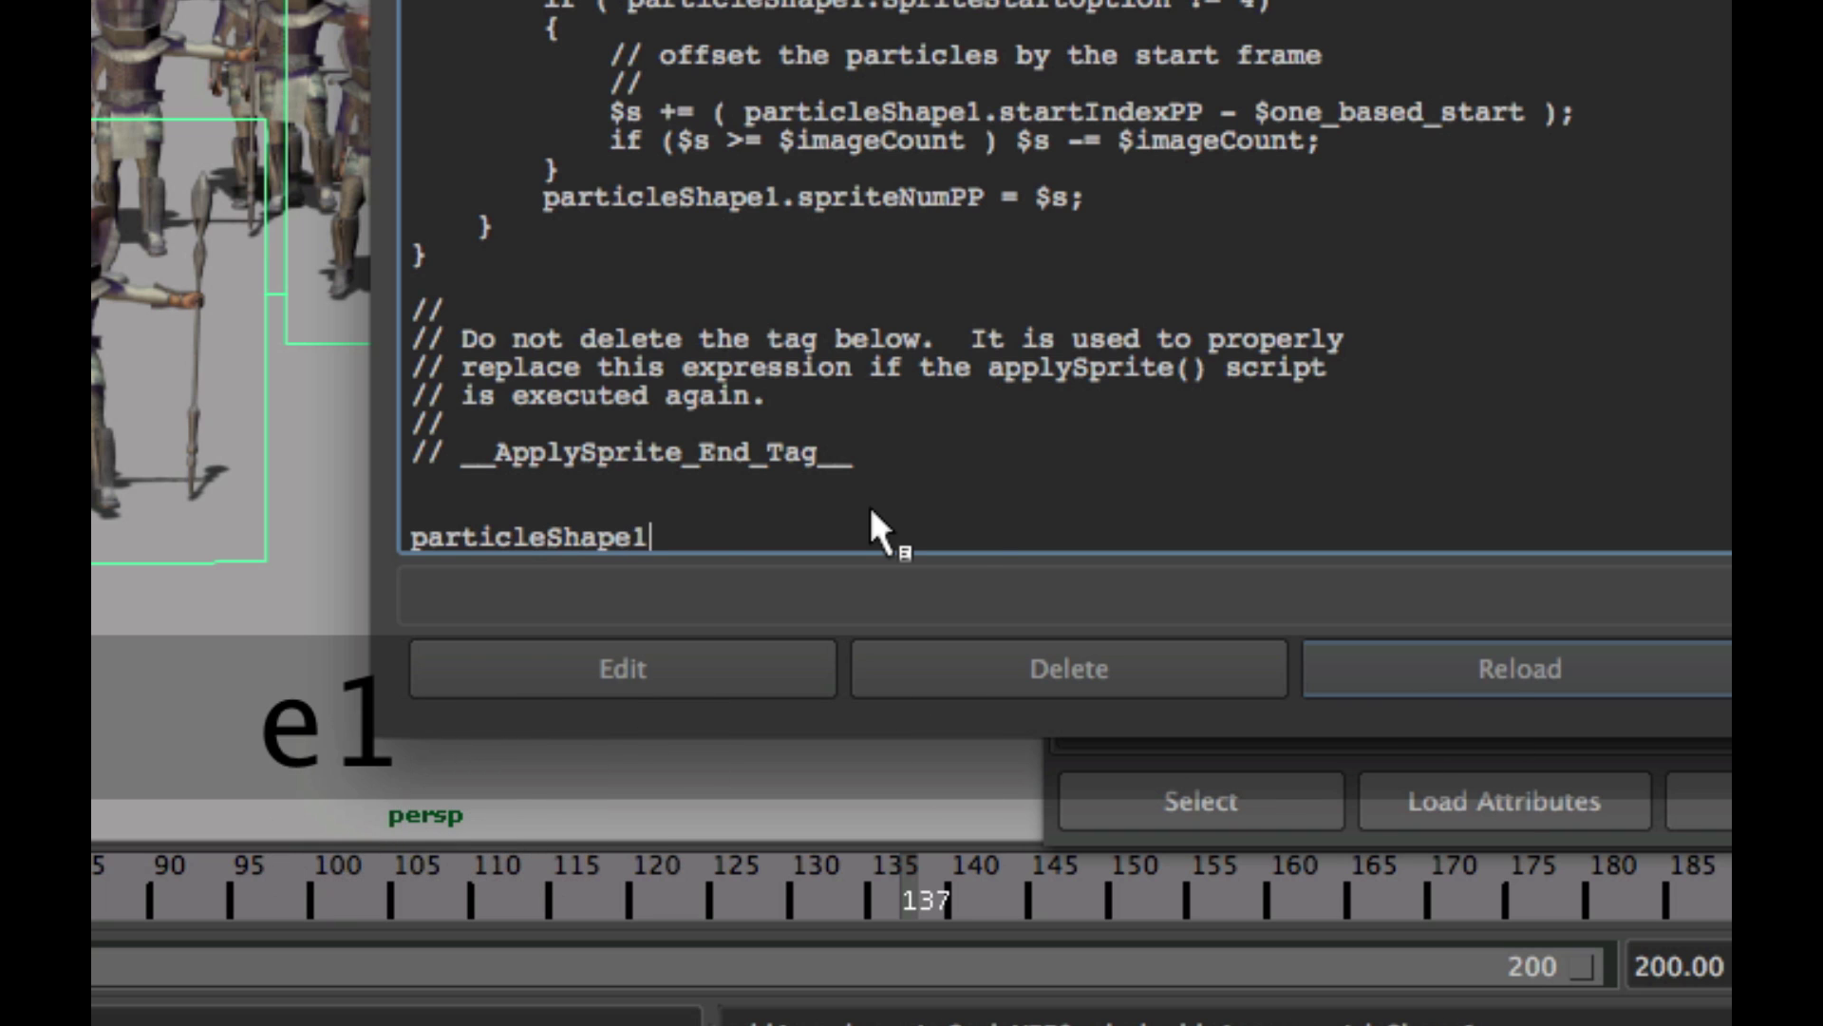
type(".")
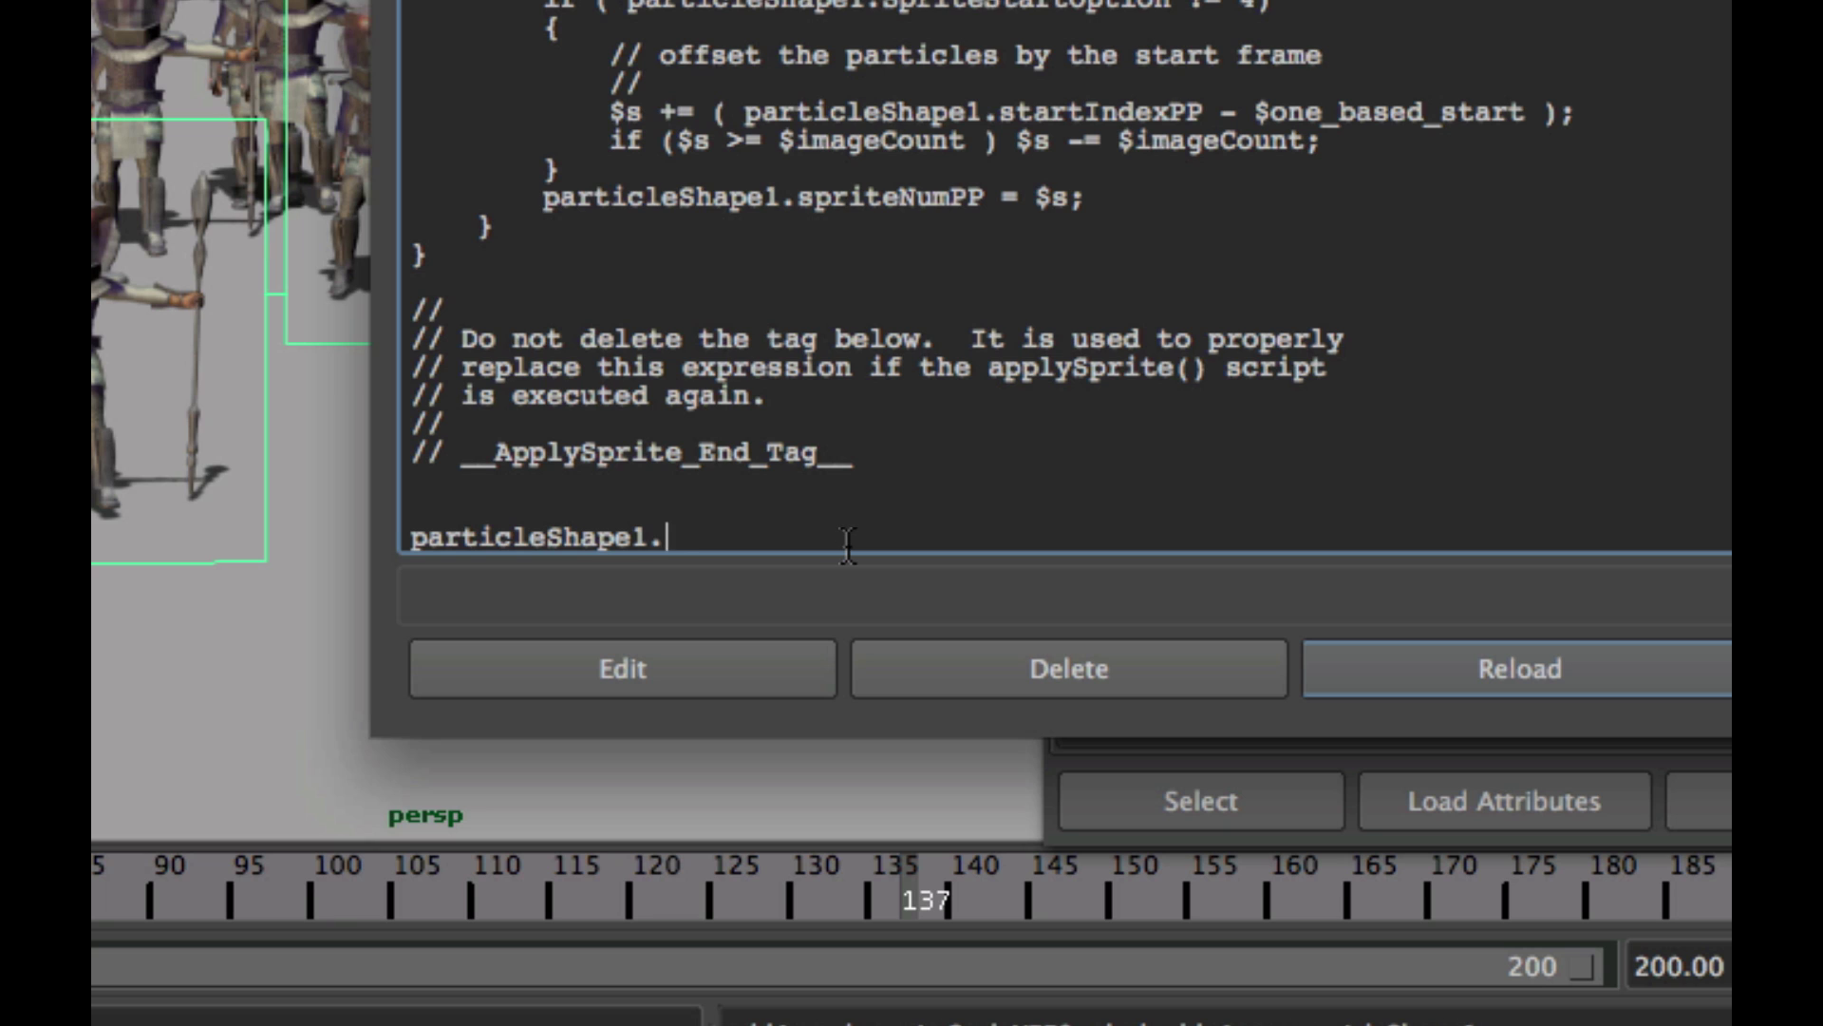
type("sprite")
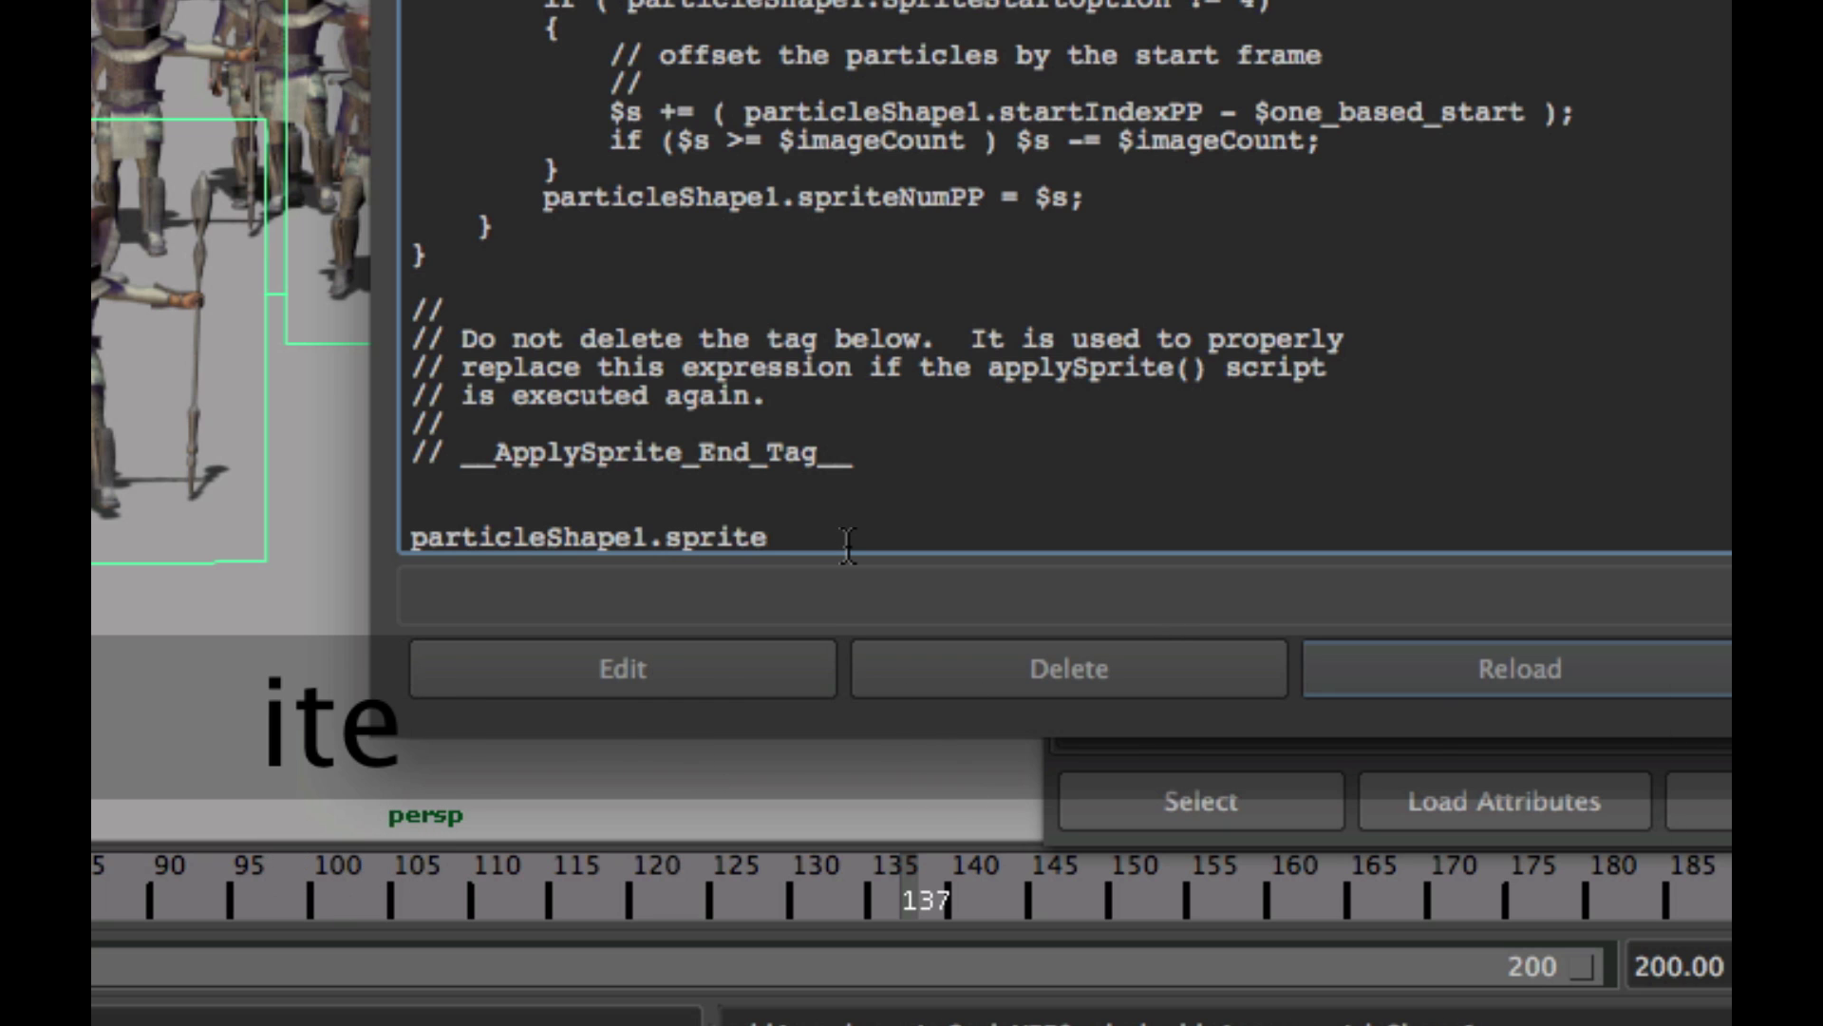
type("Scale")
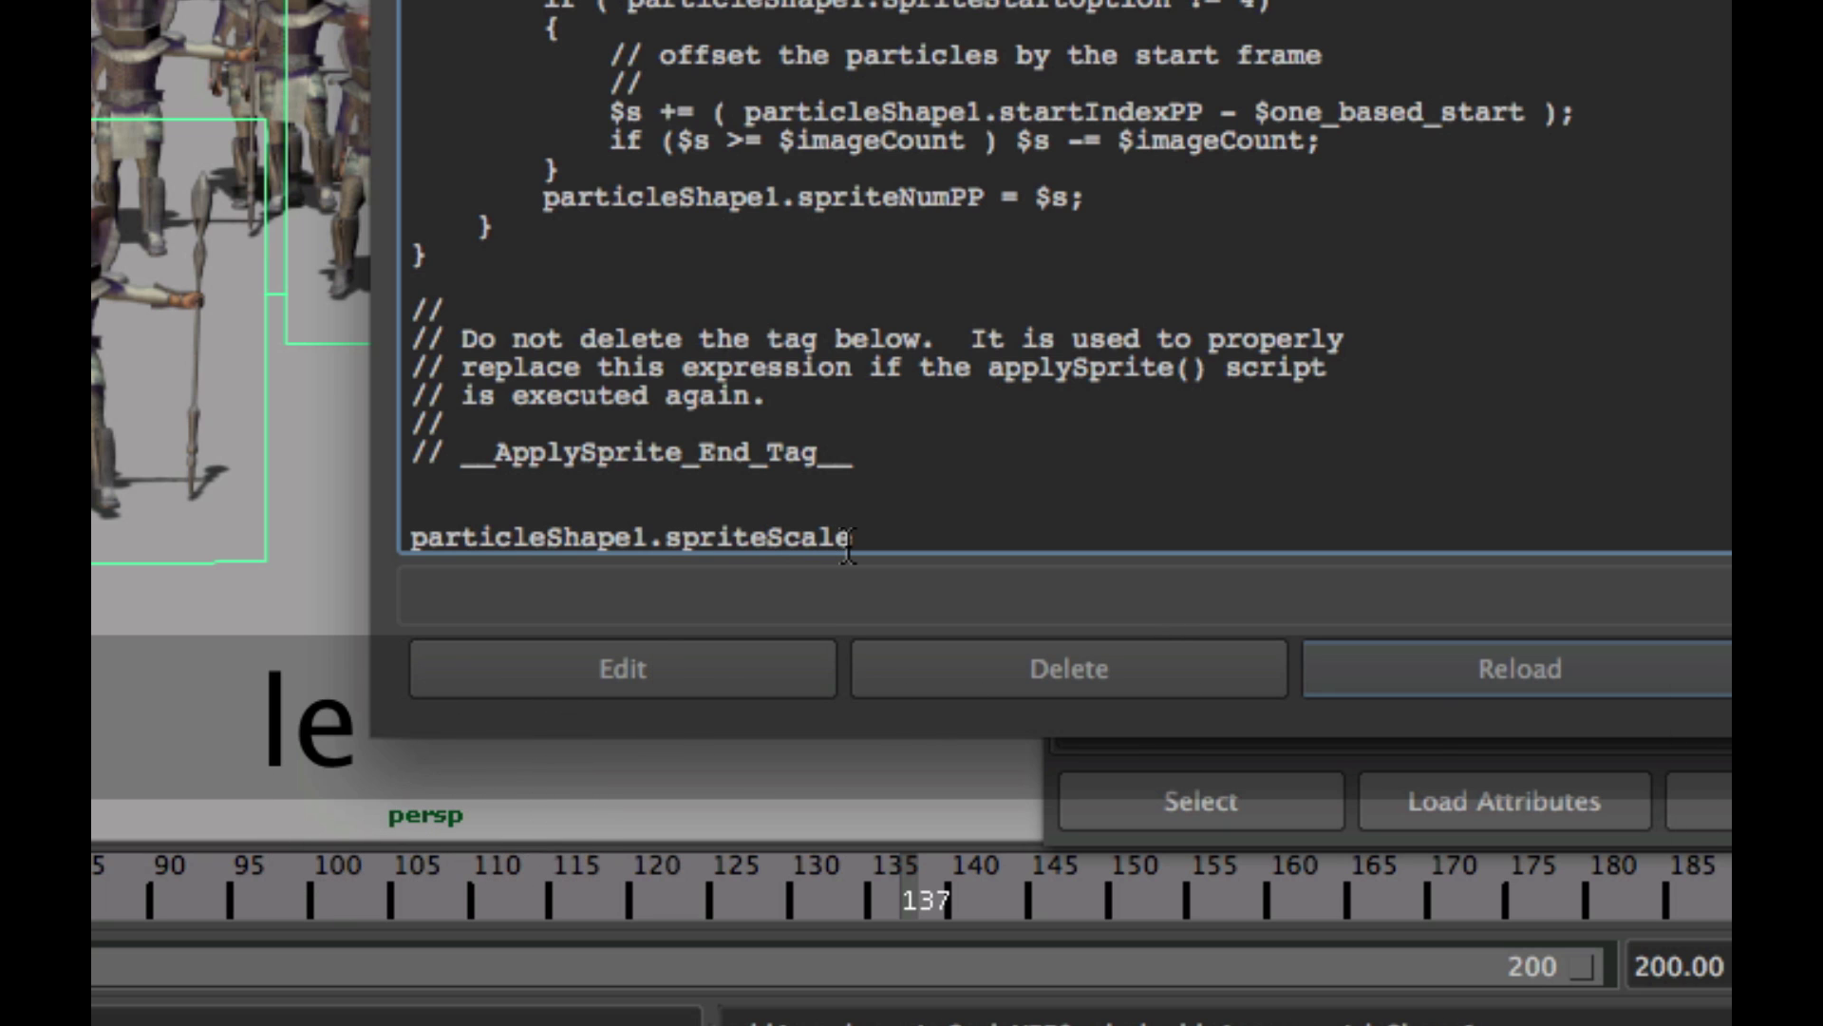
type("X")
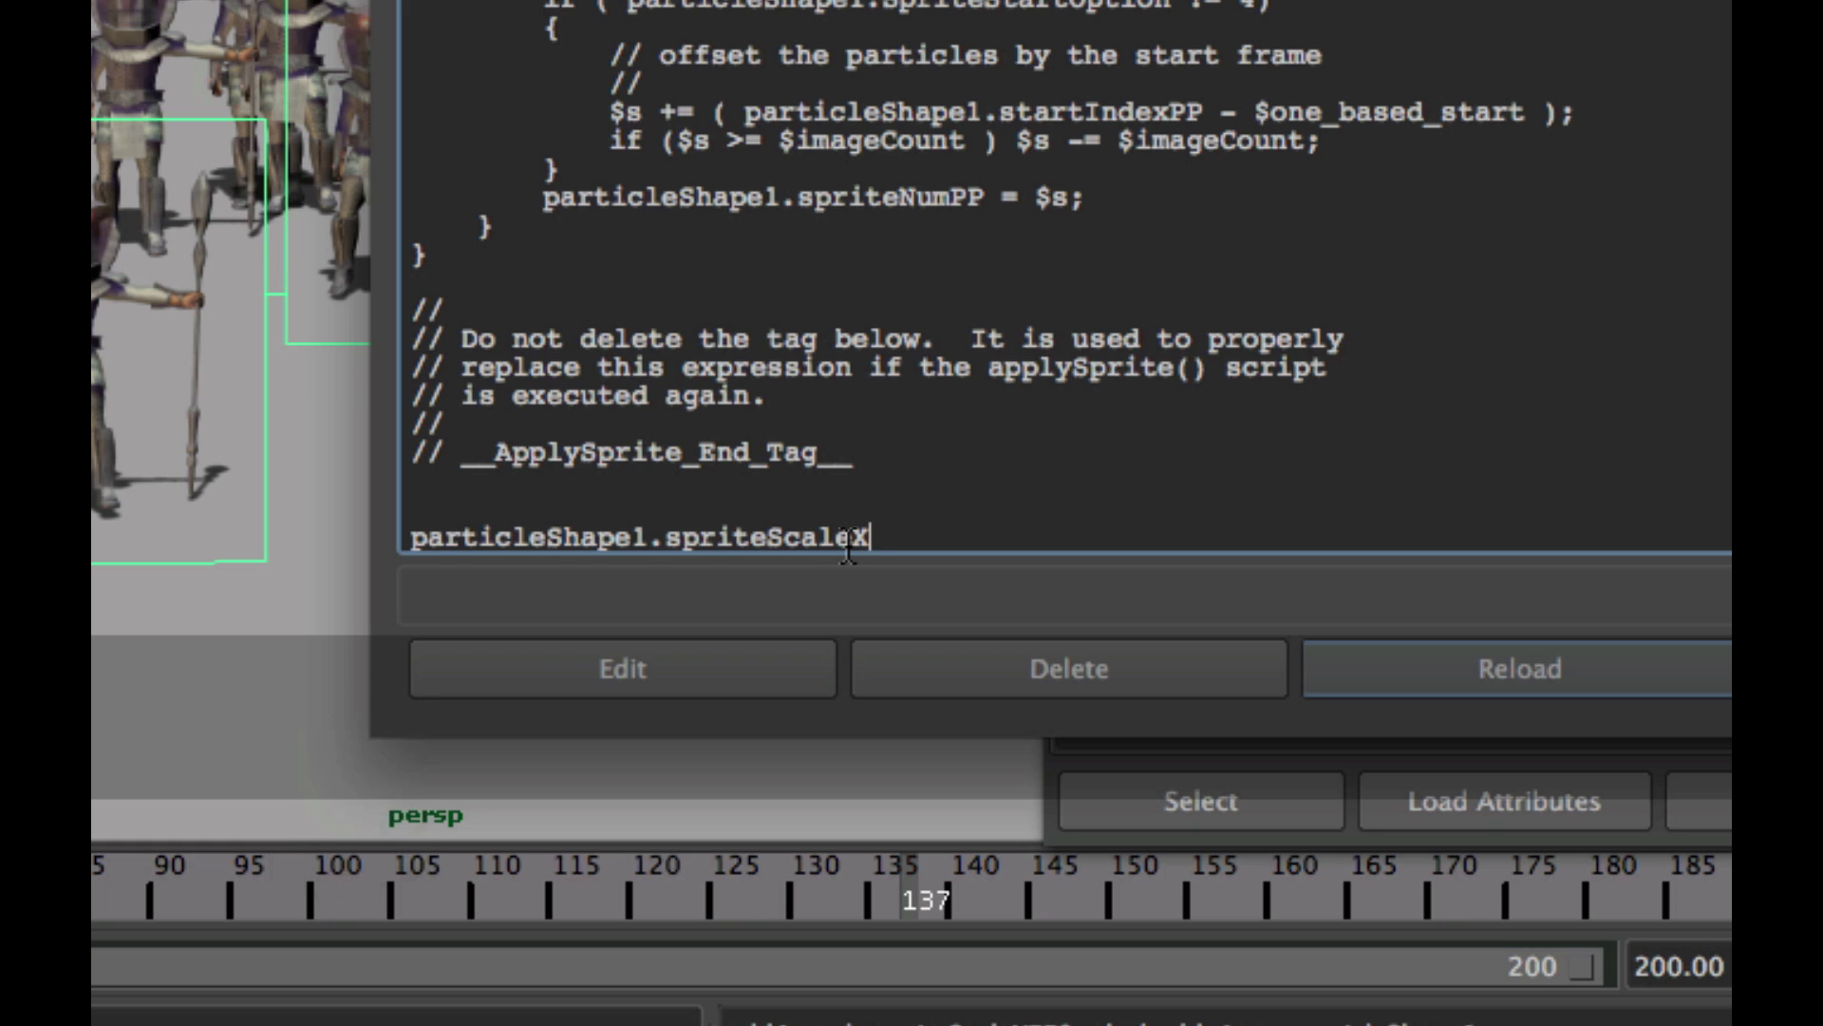
type("PP = -1;")
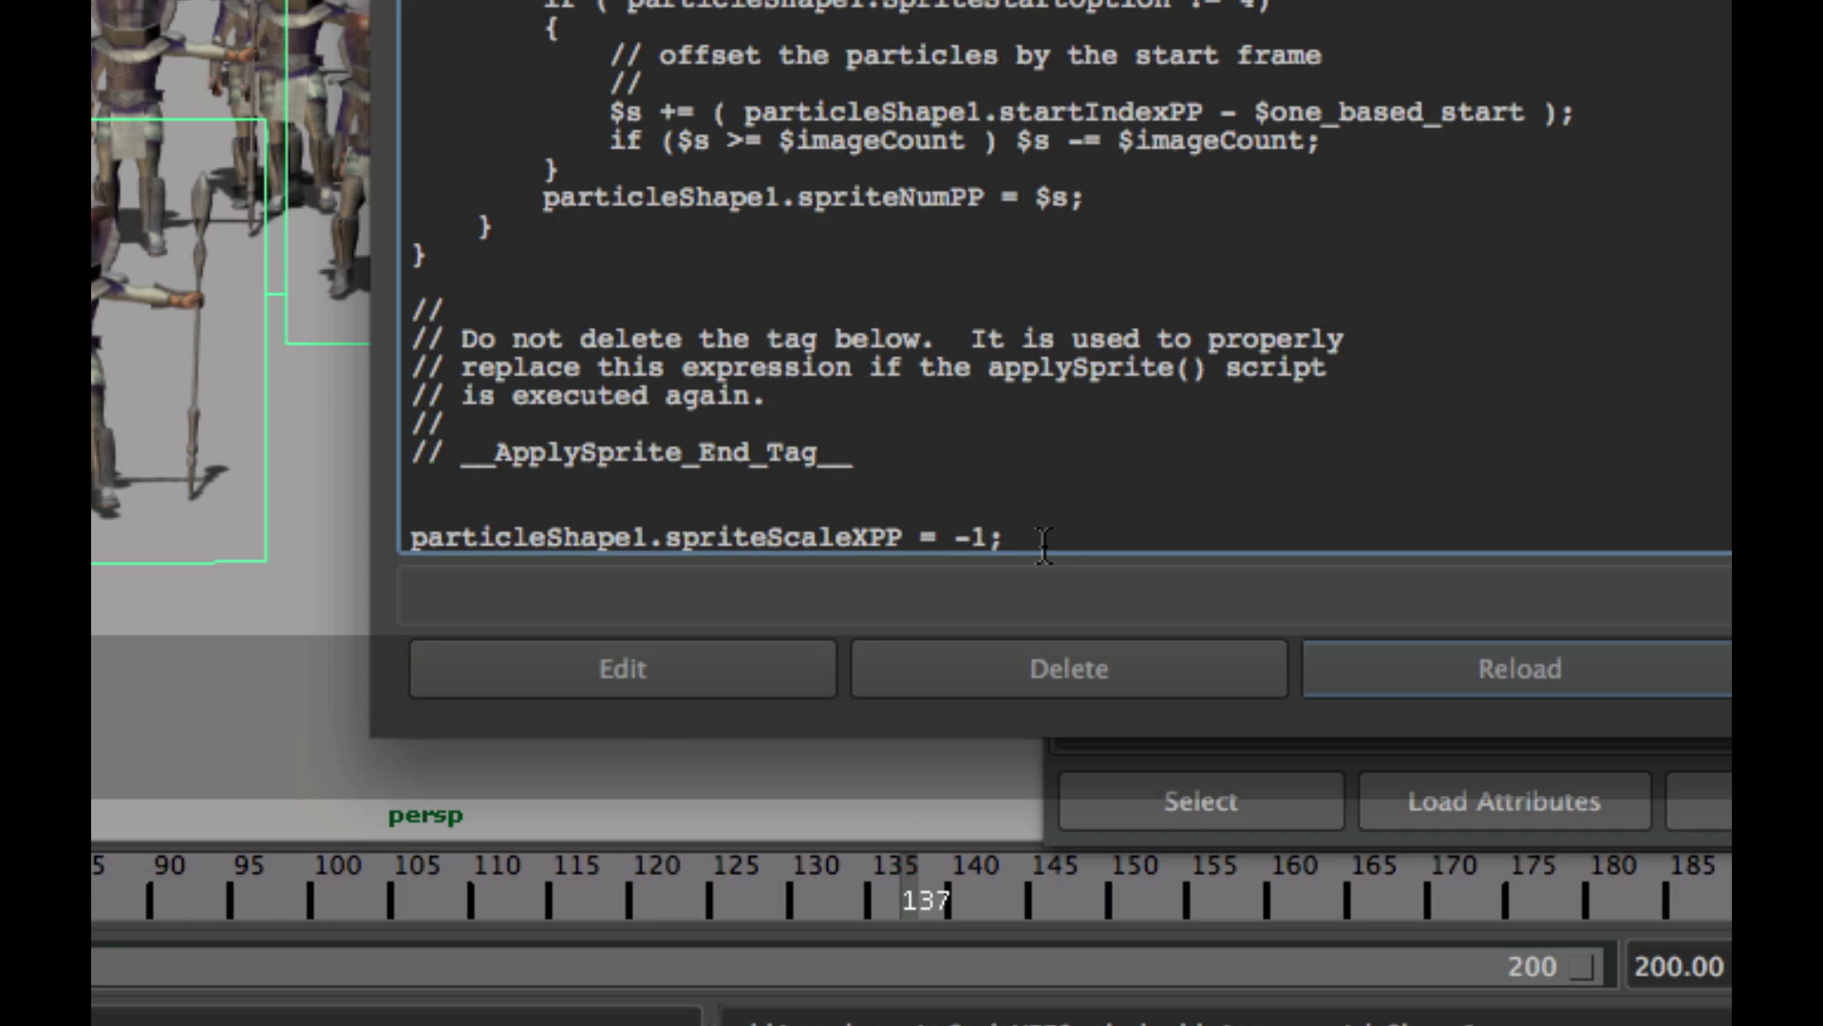
left_click_drag(1008, 538, 405, 545)
left_click(550, 666)
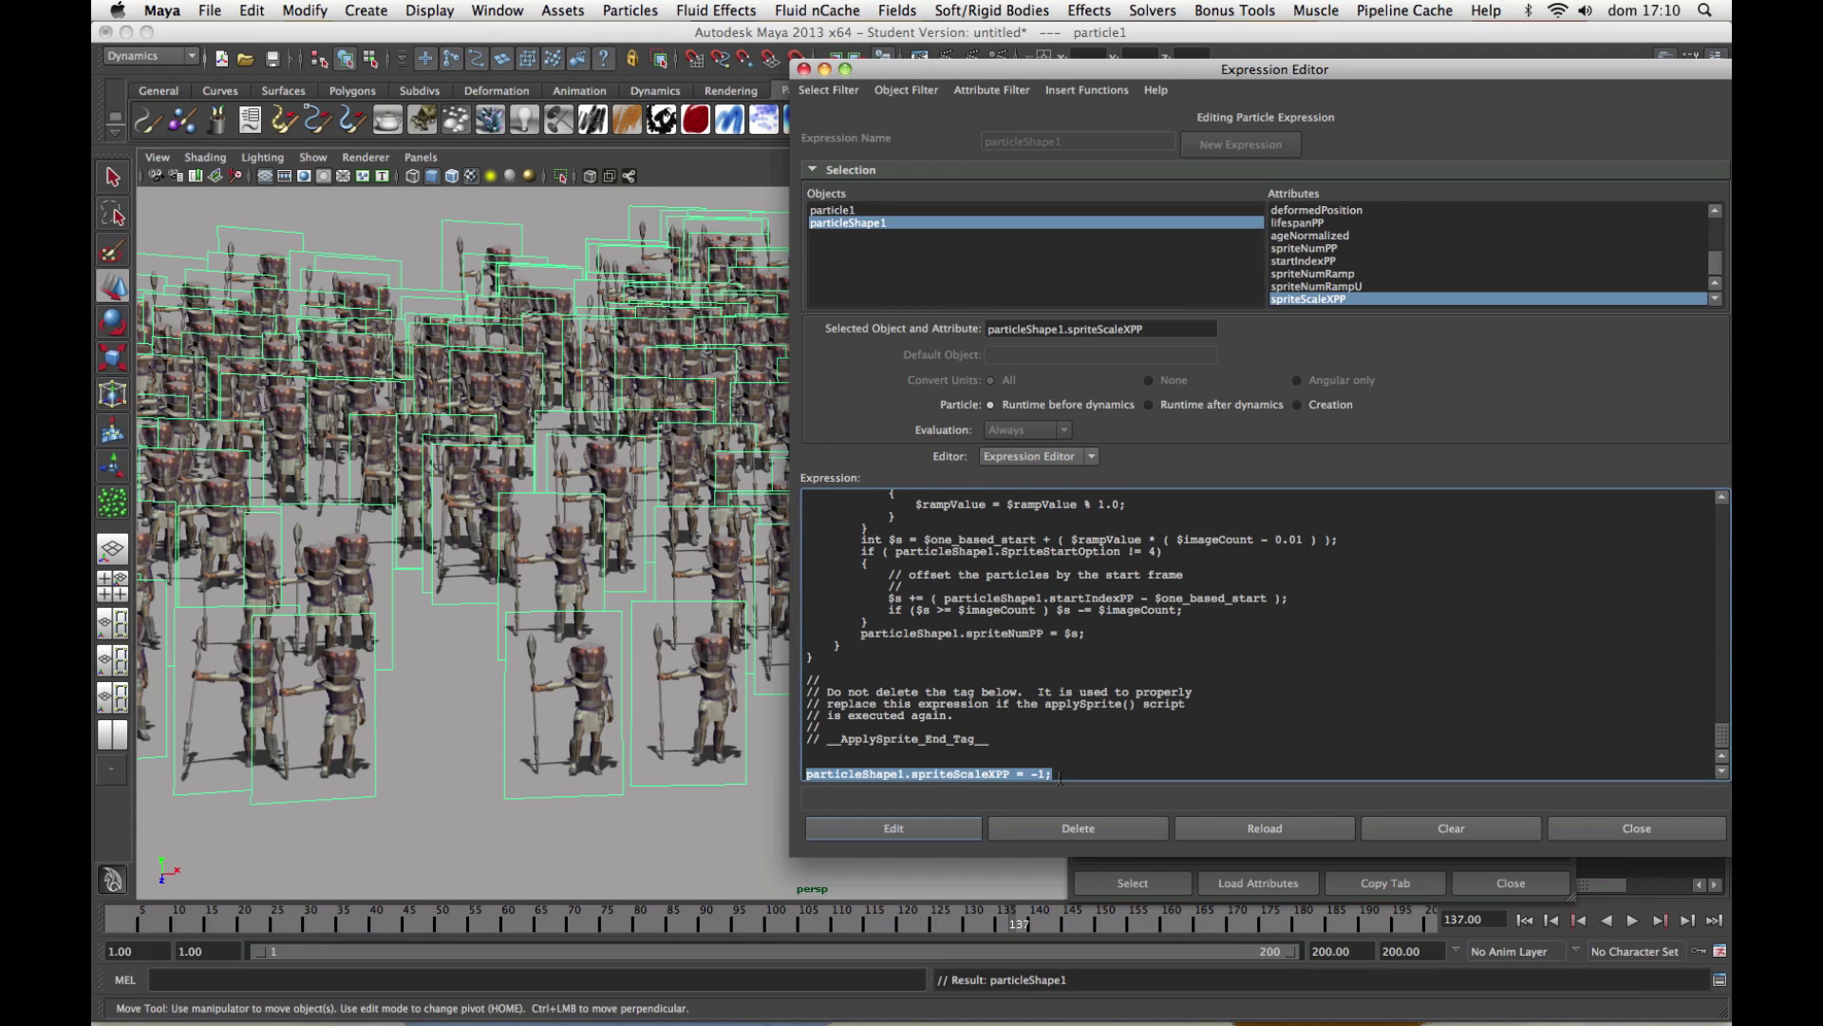
Insert the line $variable = rand (0.1); above the spriteScaleXPP assignment.
left_click(1056, 776)
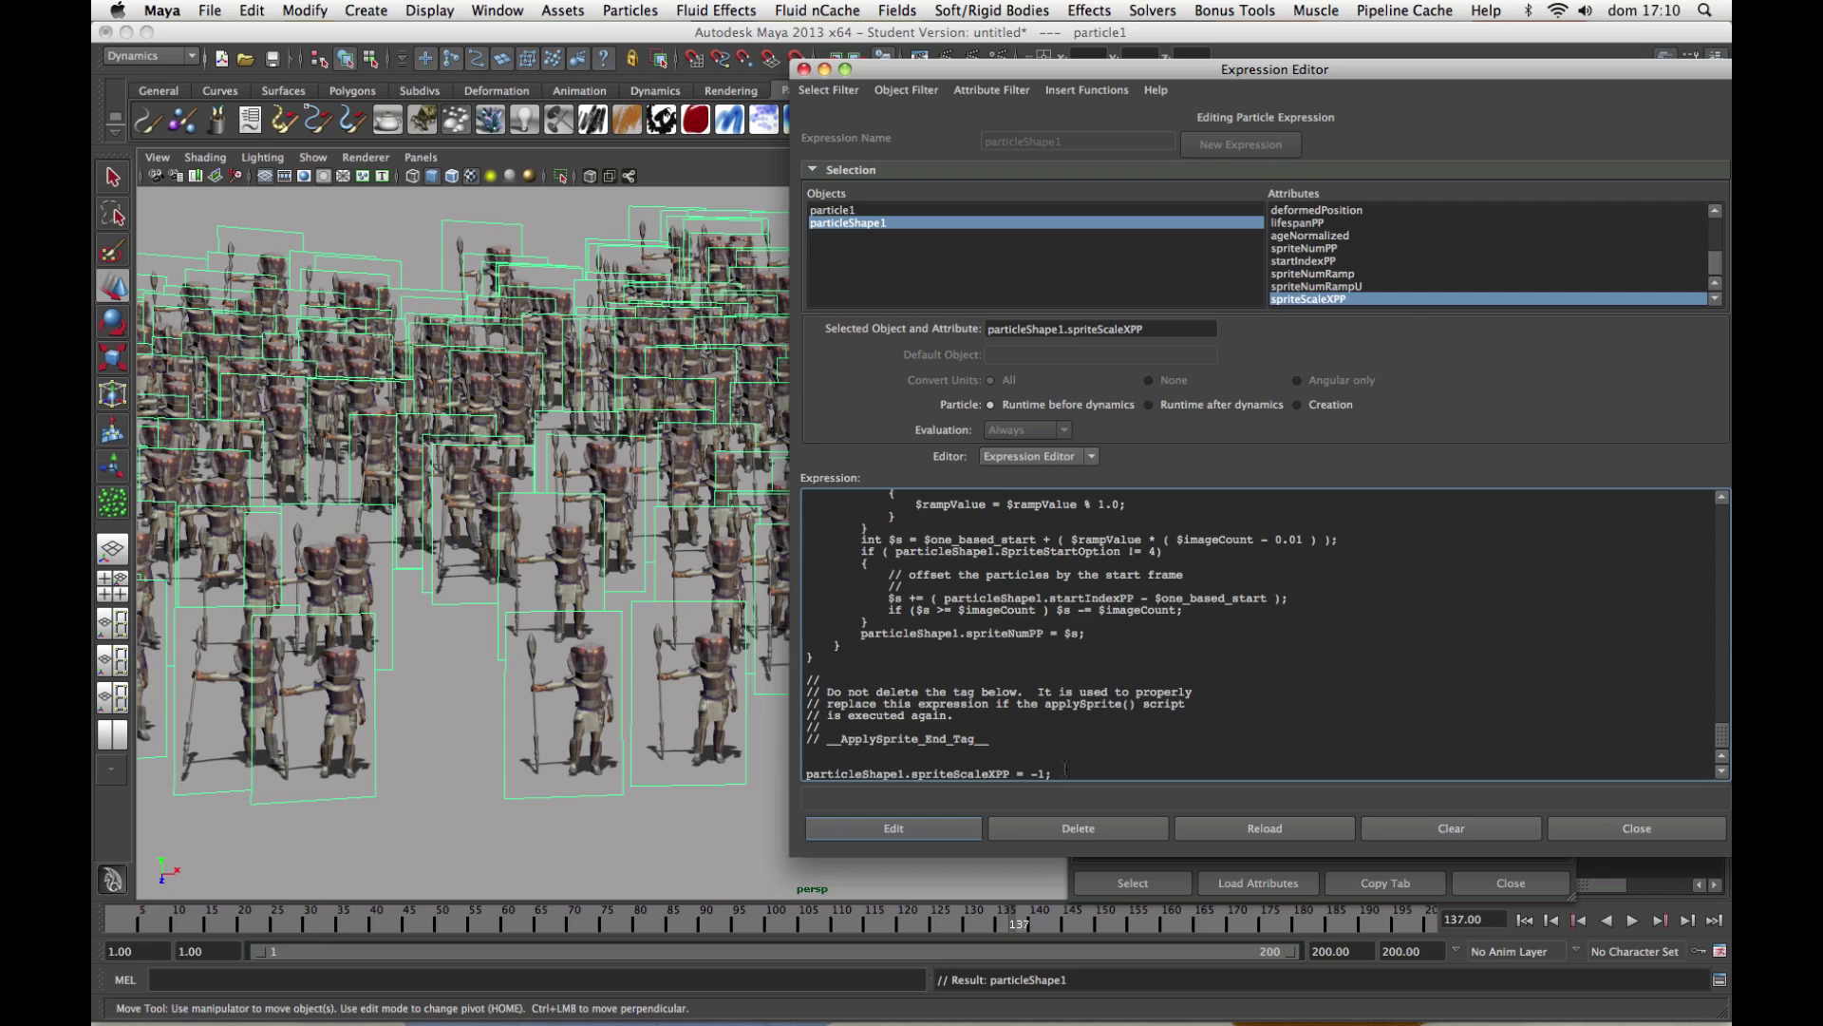
key("Return")
scroll(1159, 734, "down", 1)
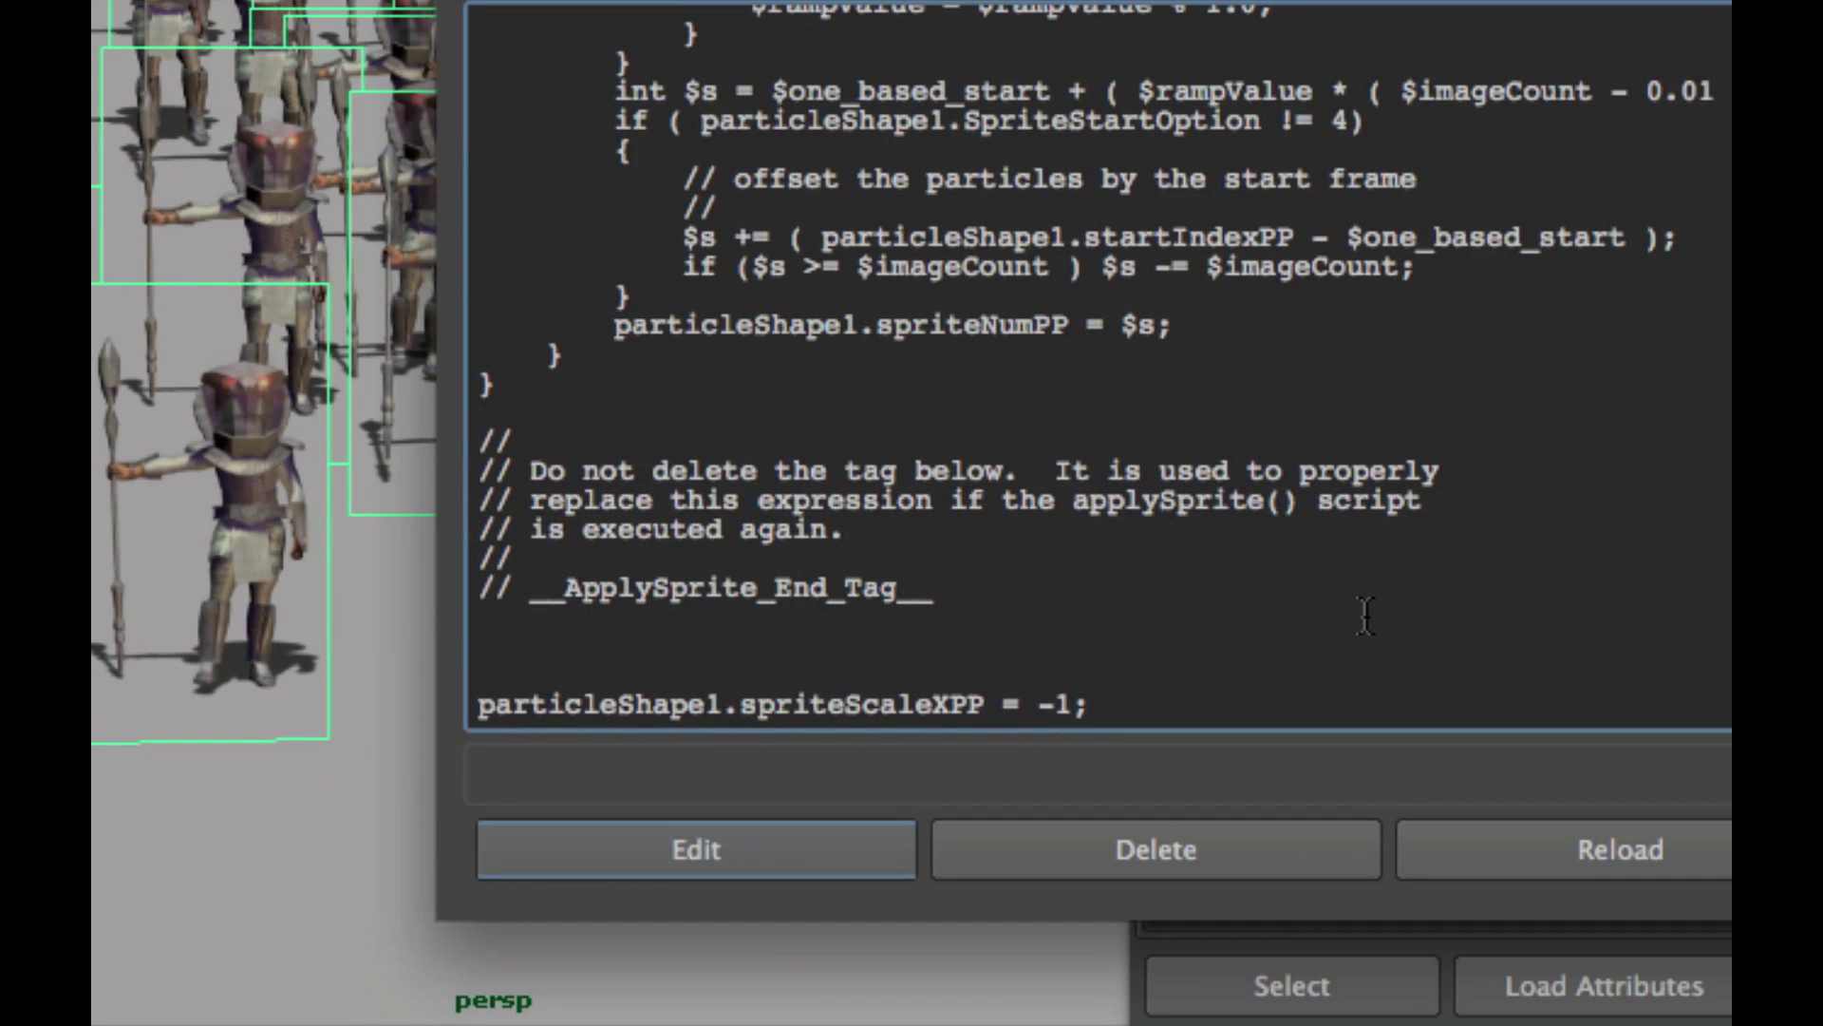
type("$")
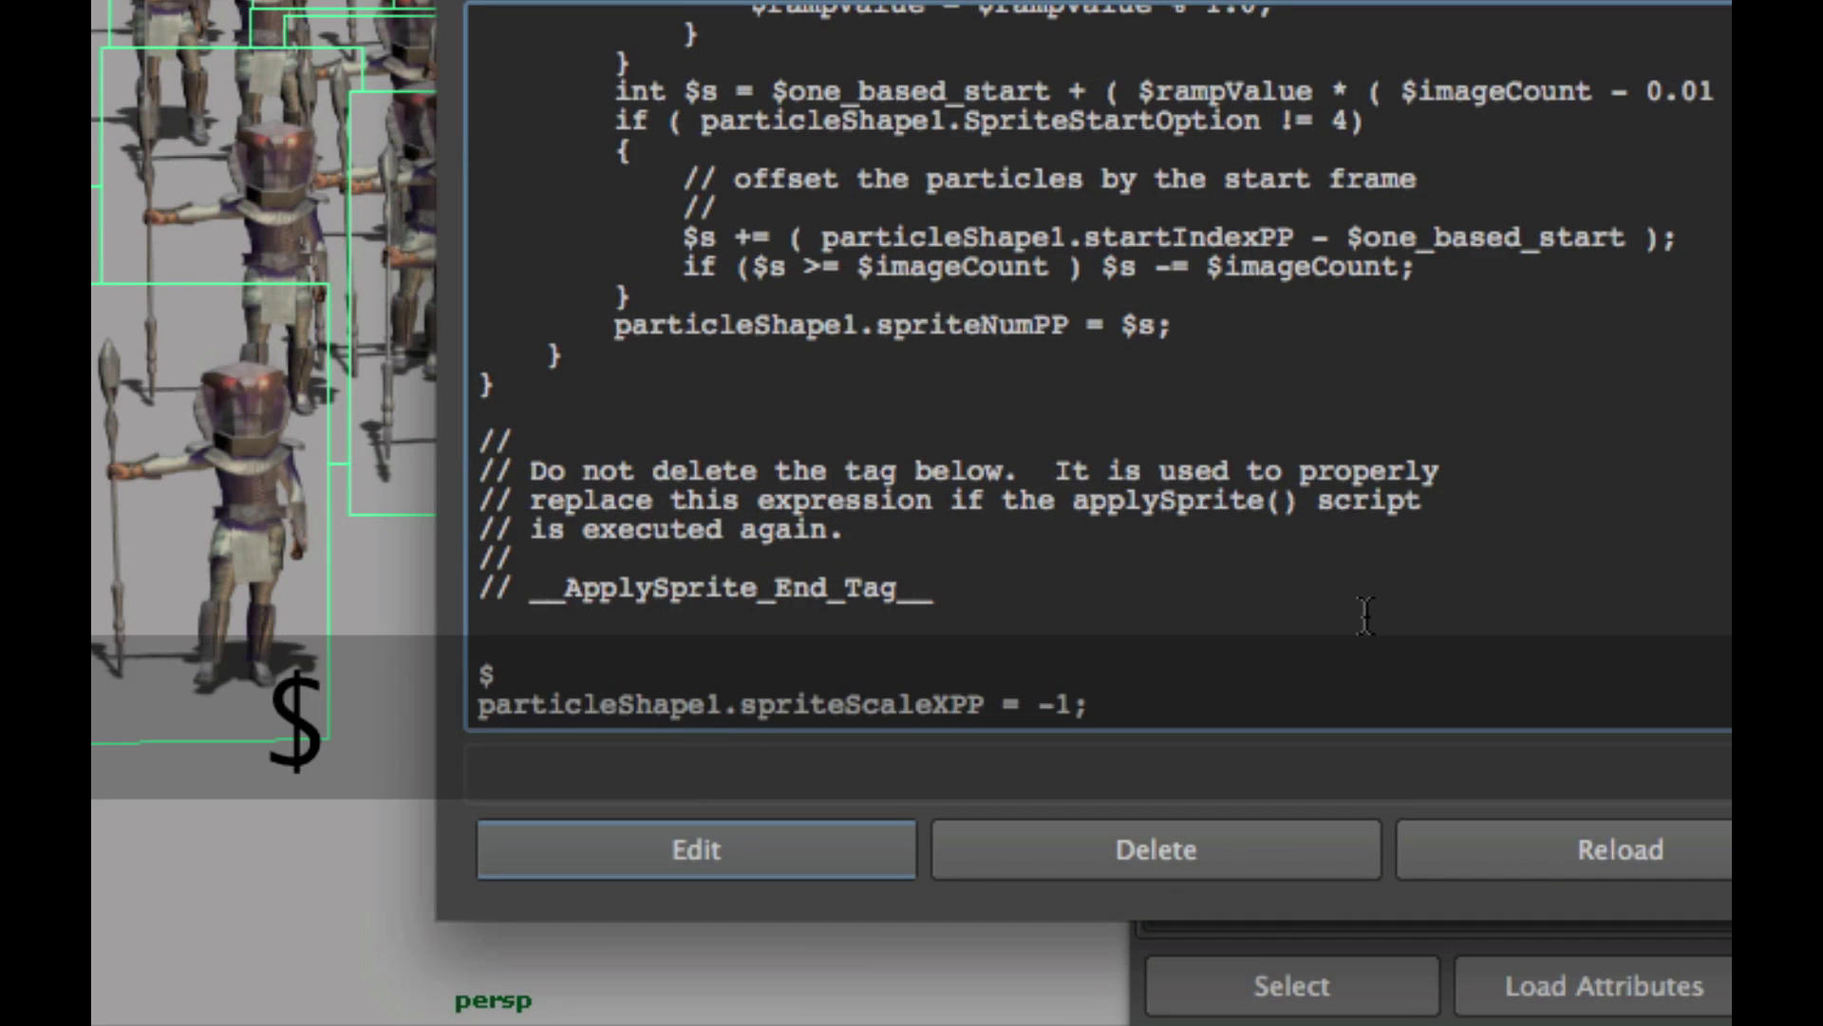
type("variable")
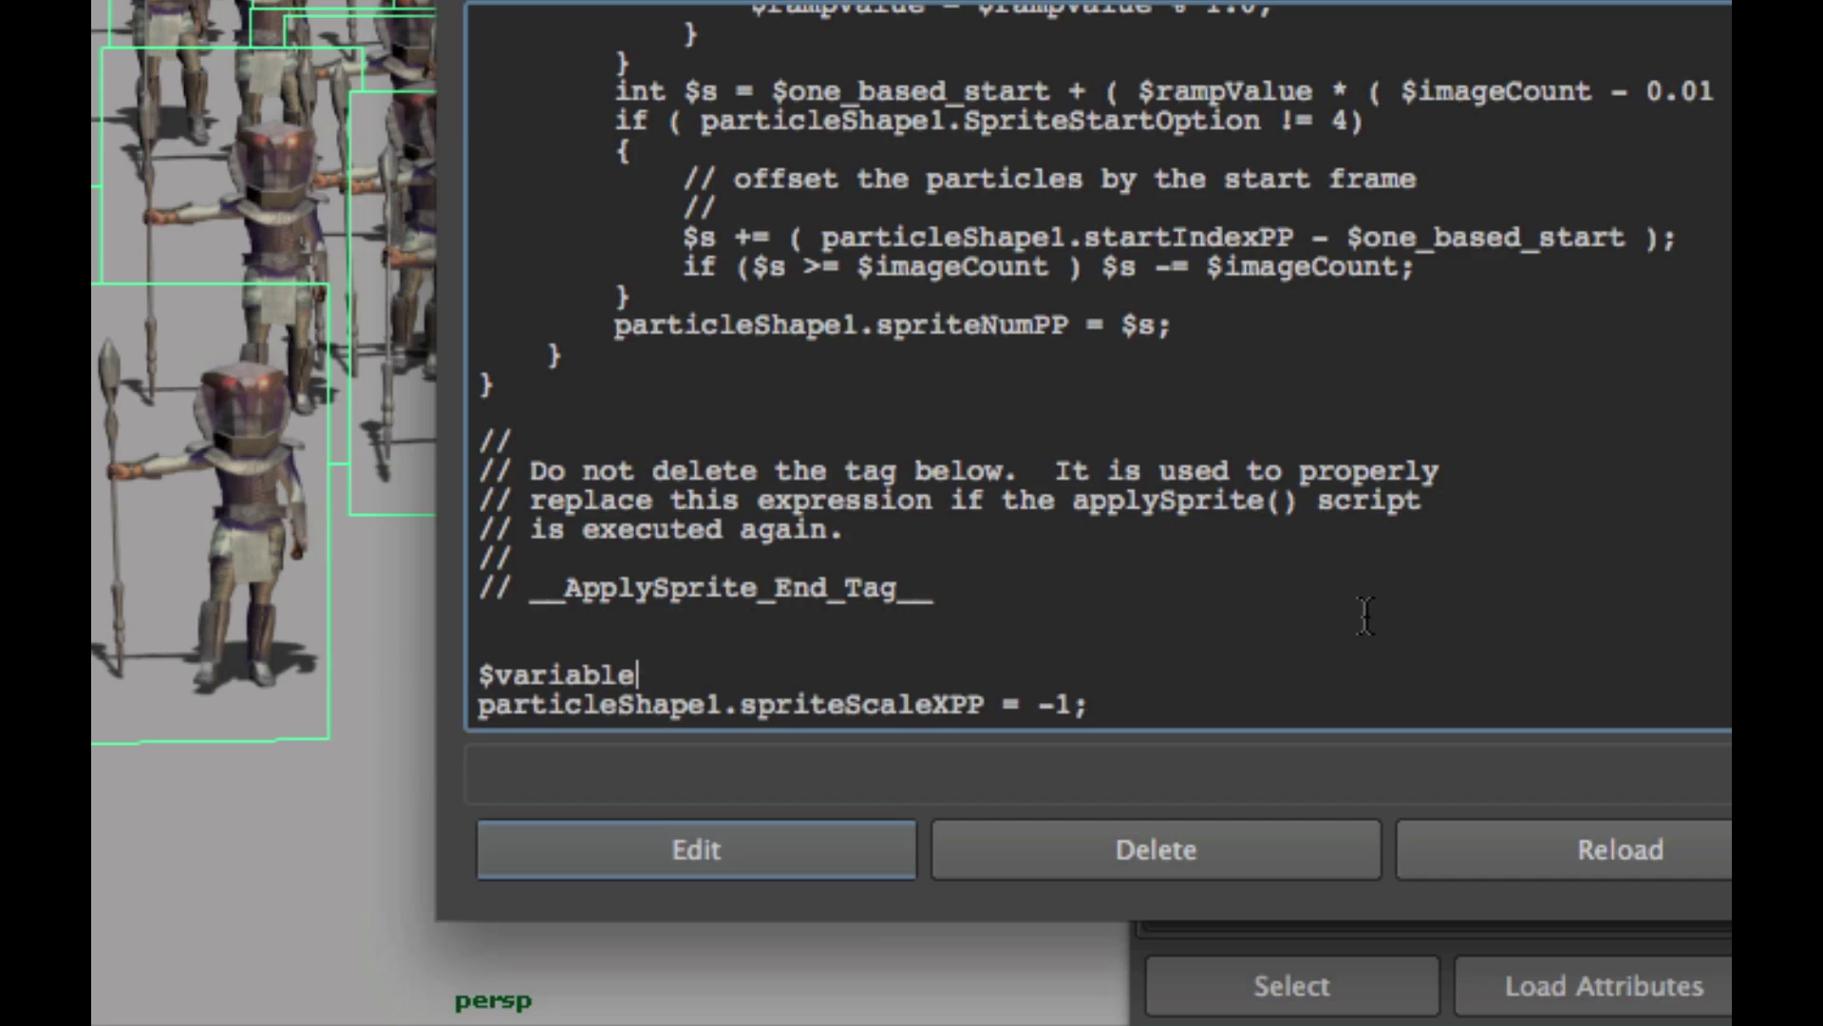
type("=")
key("BackSpace")
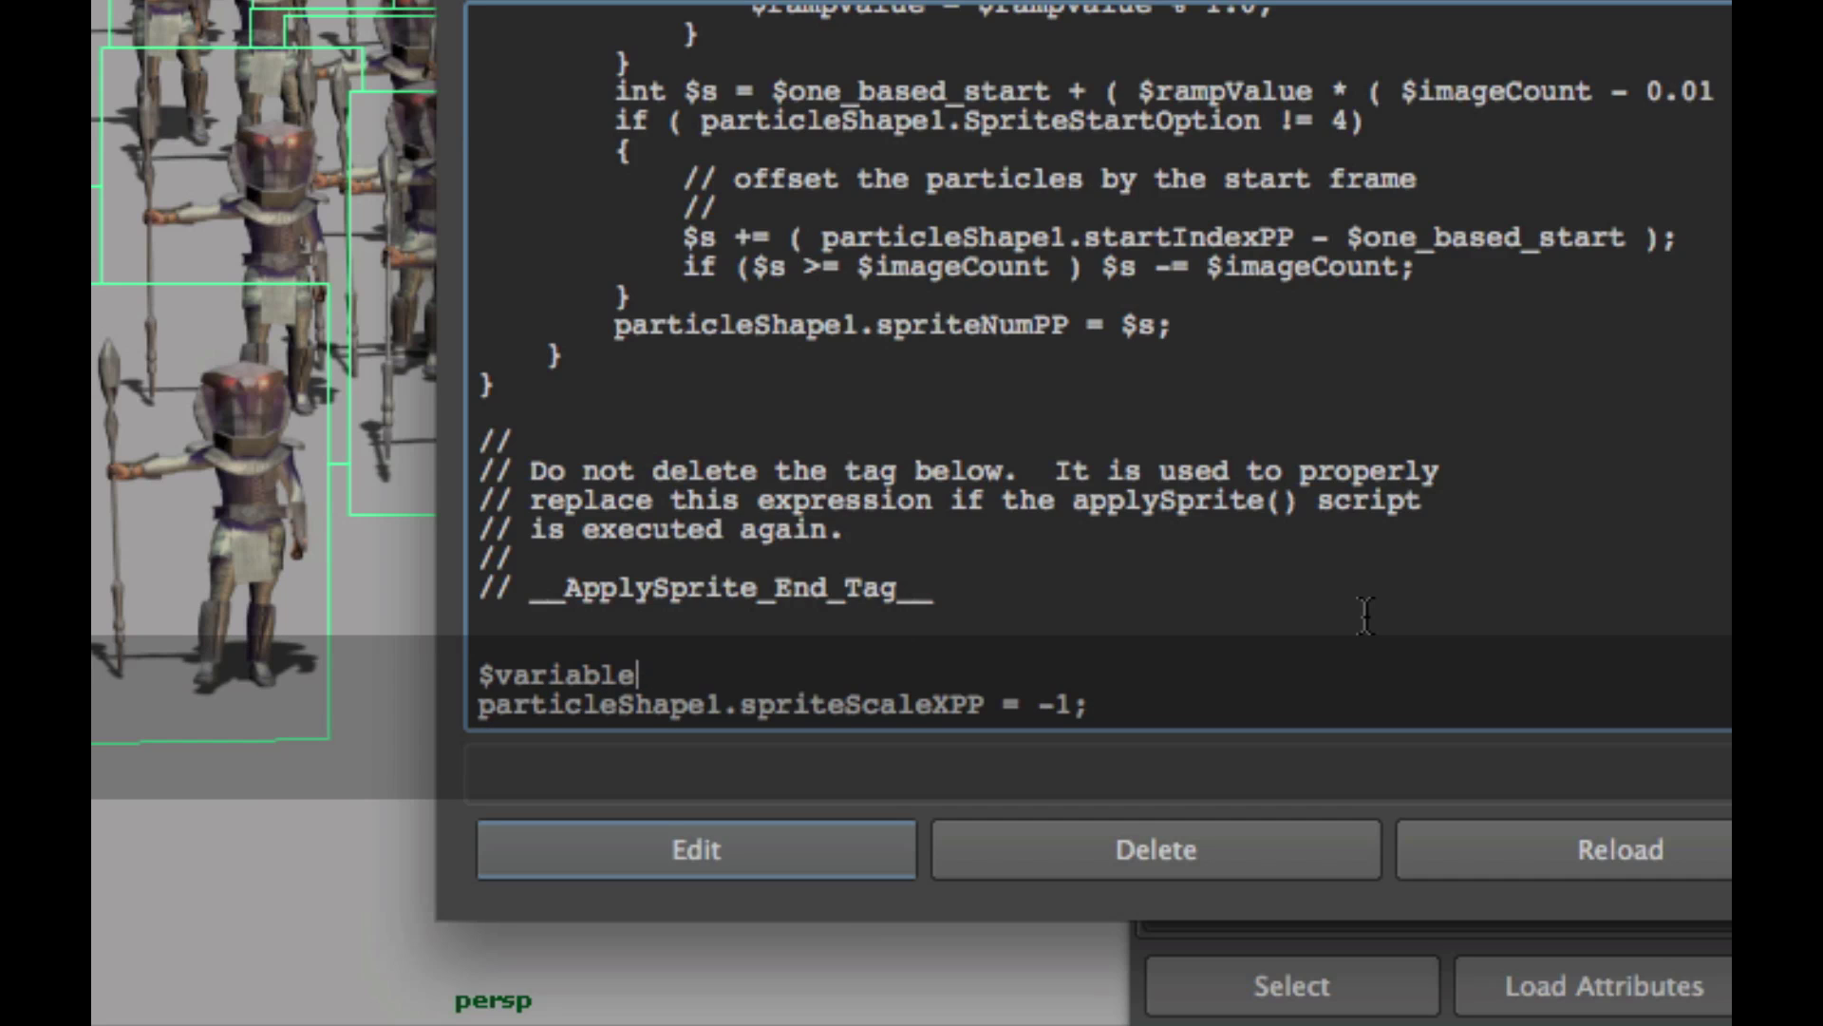
type("= rand ")
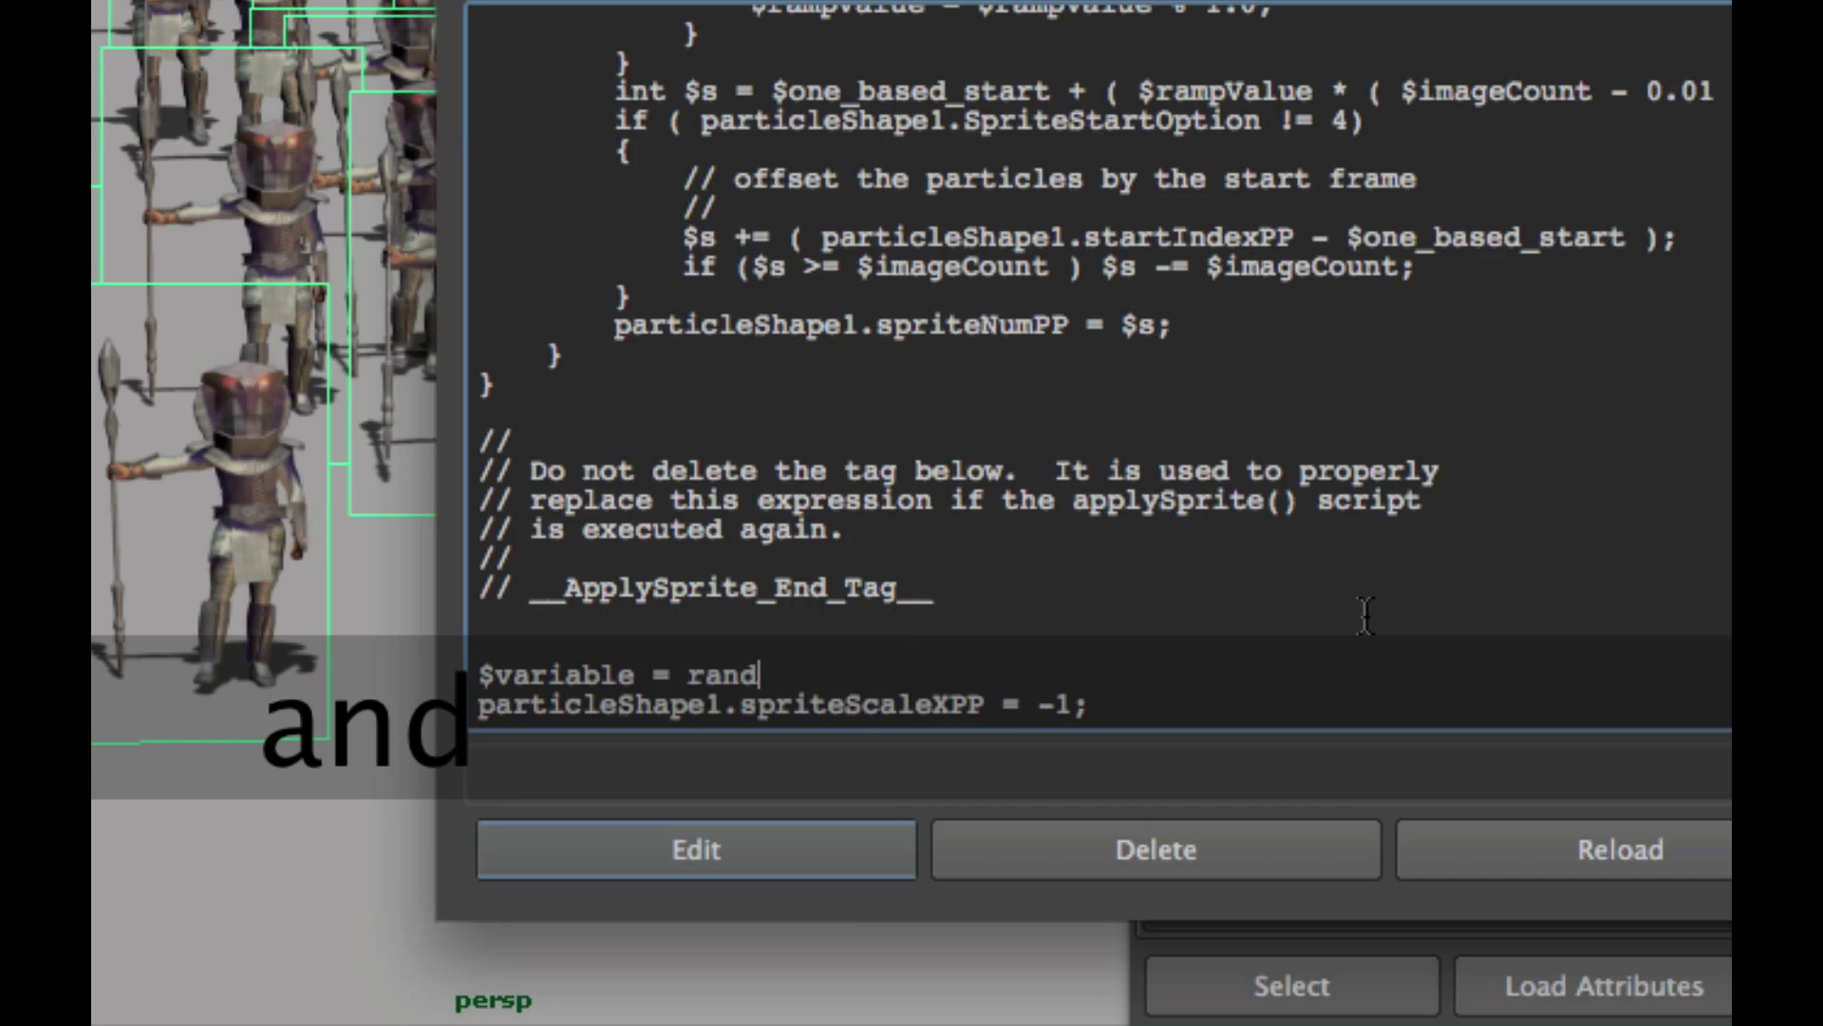
type("(")
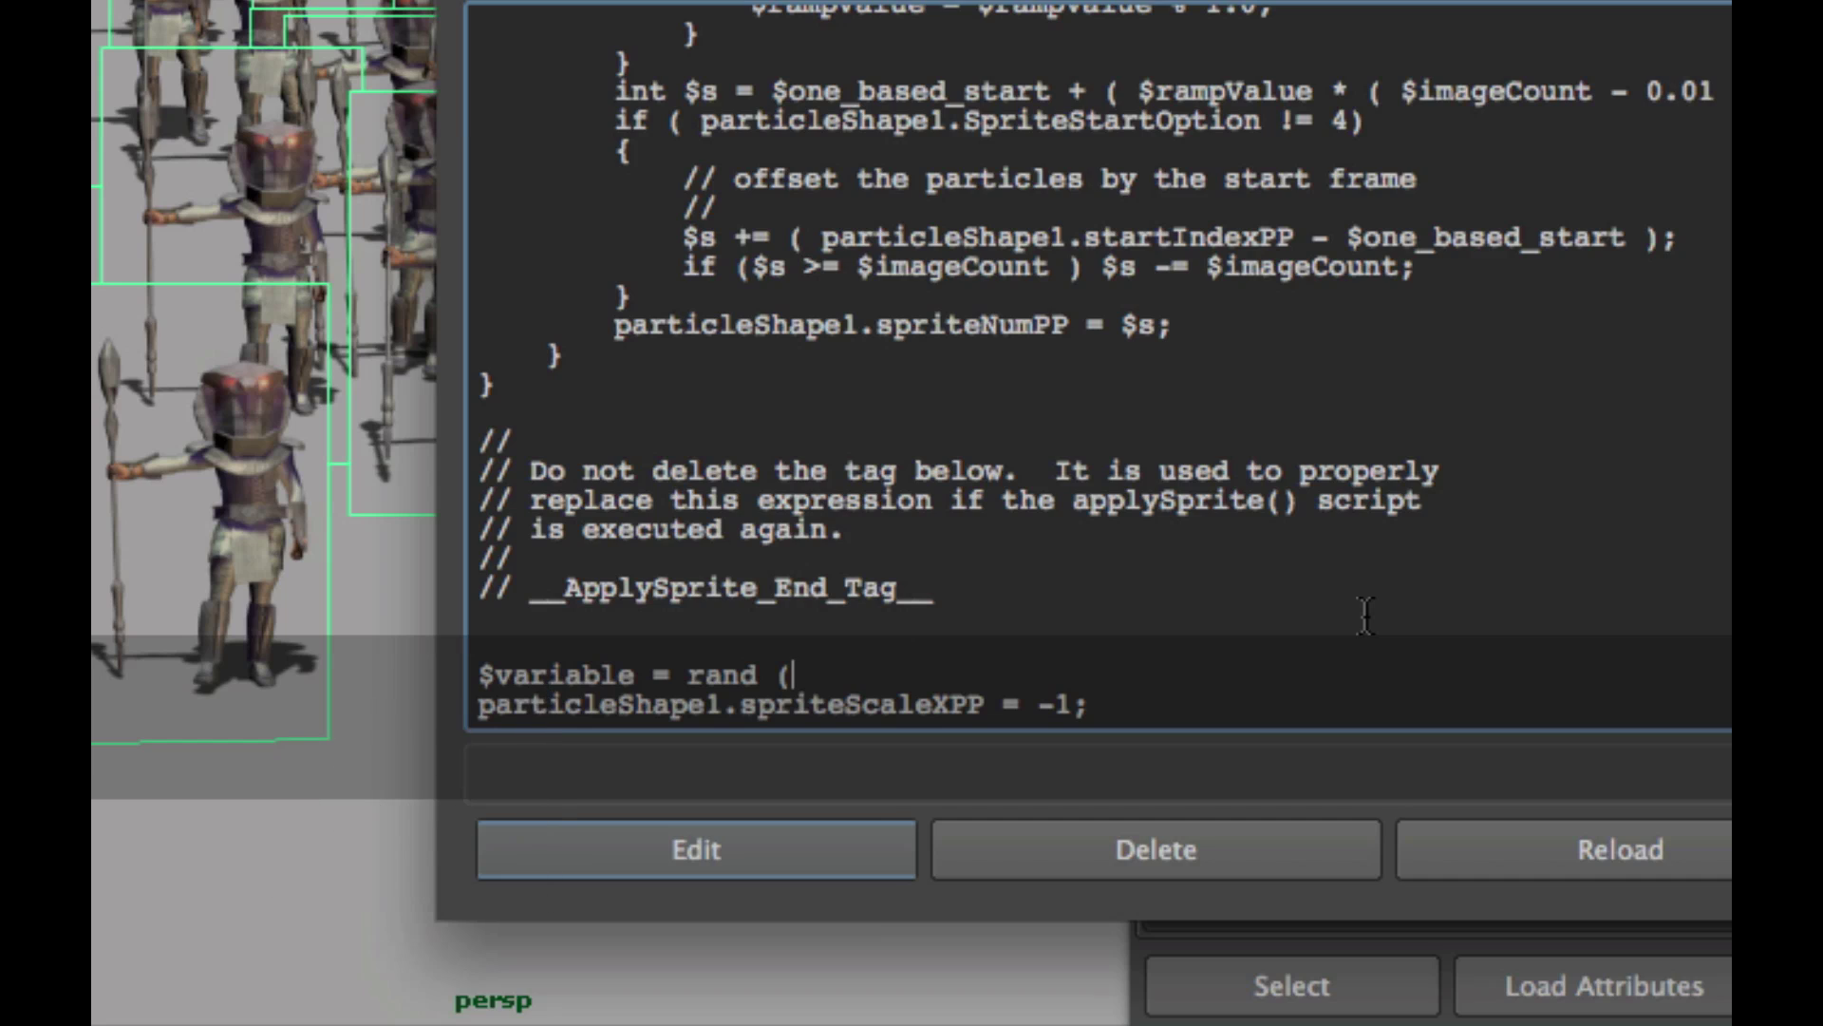
type("0.1")
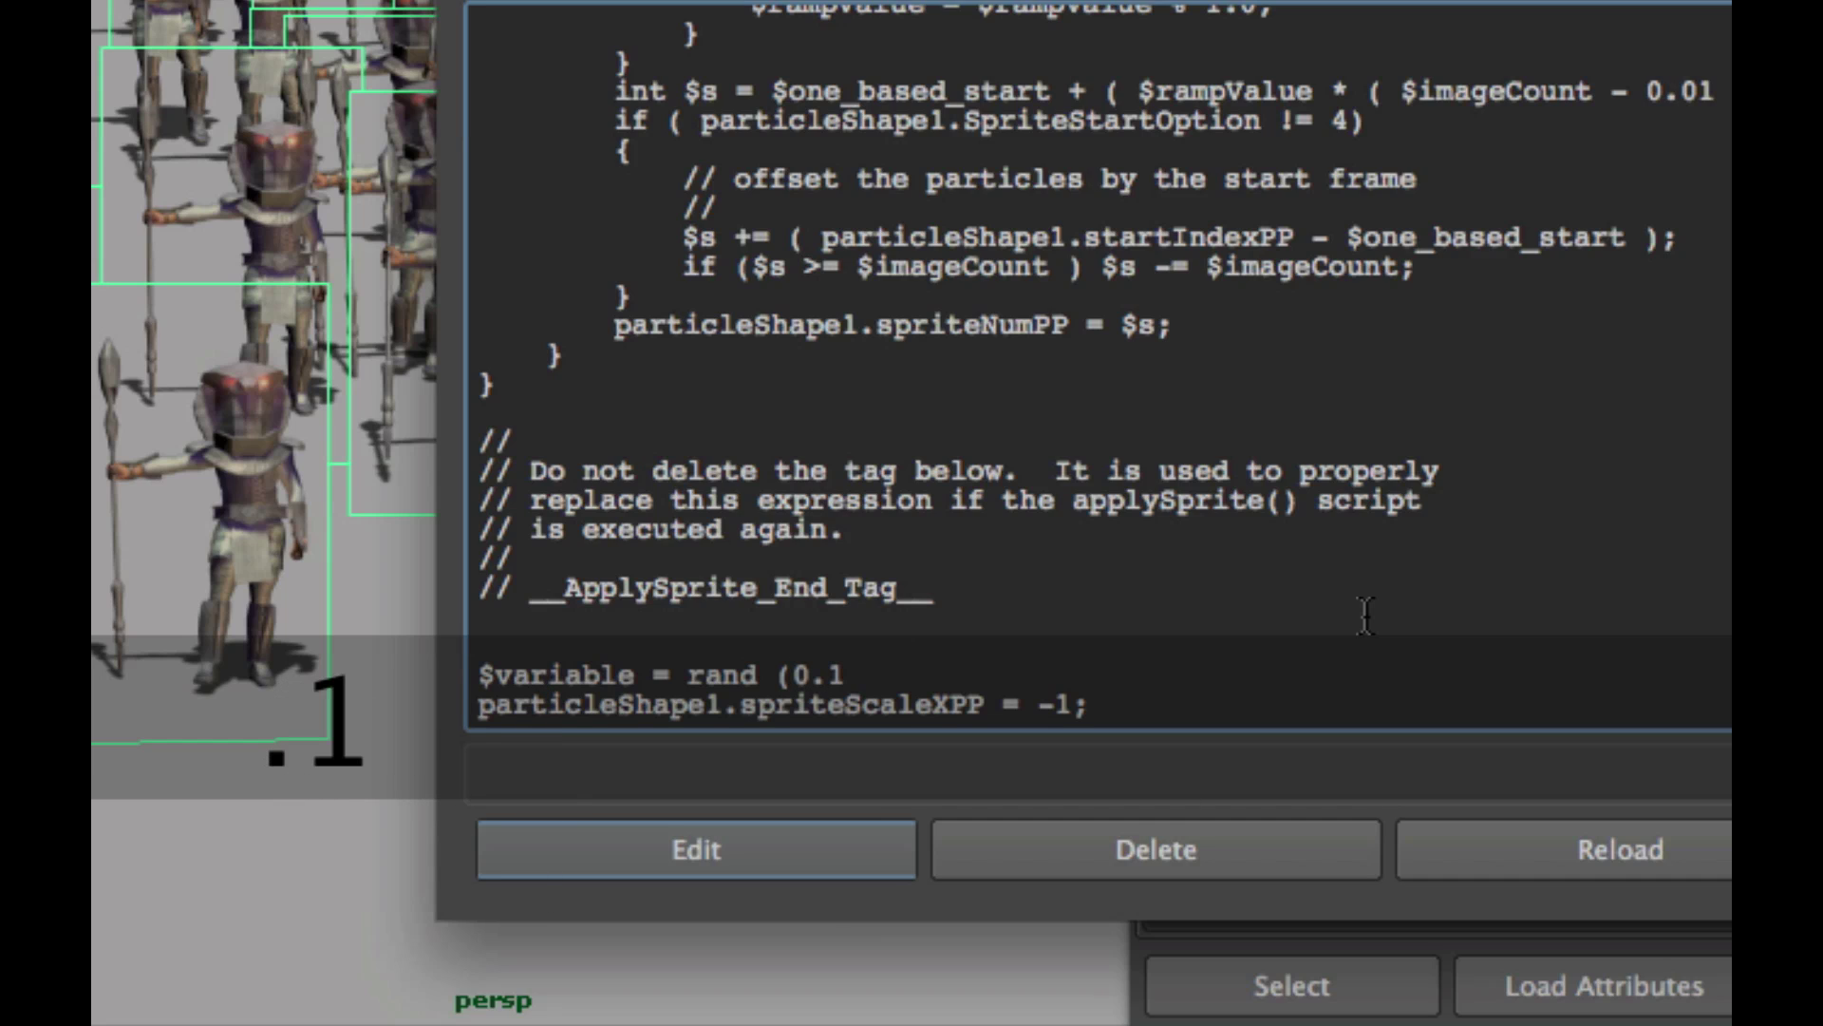
type(");")
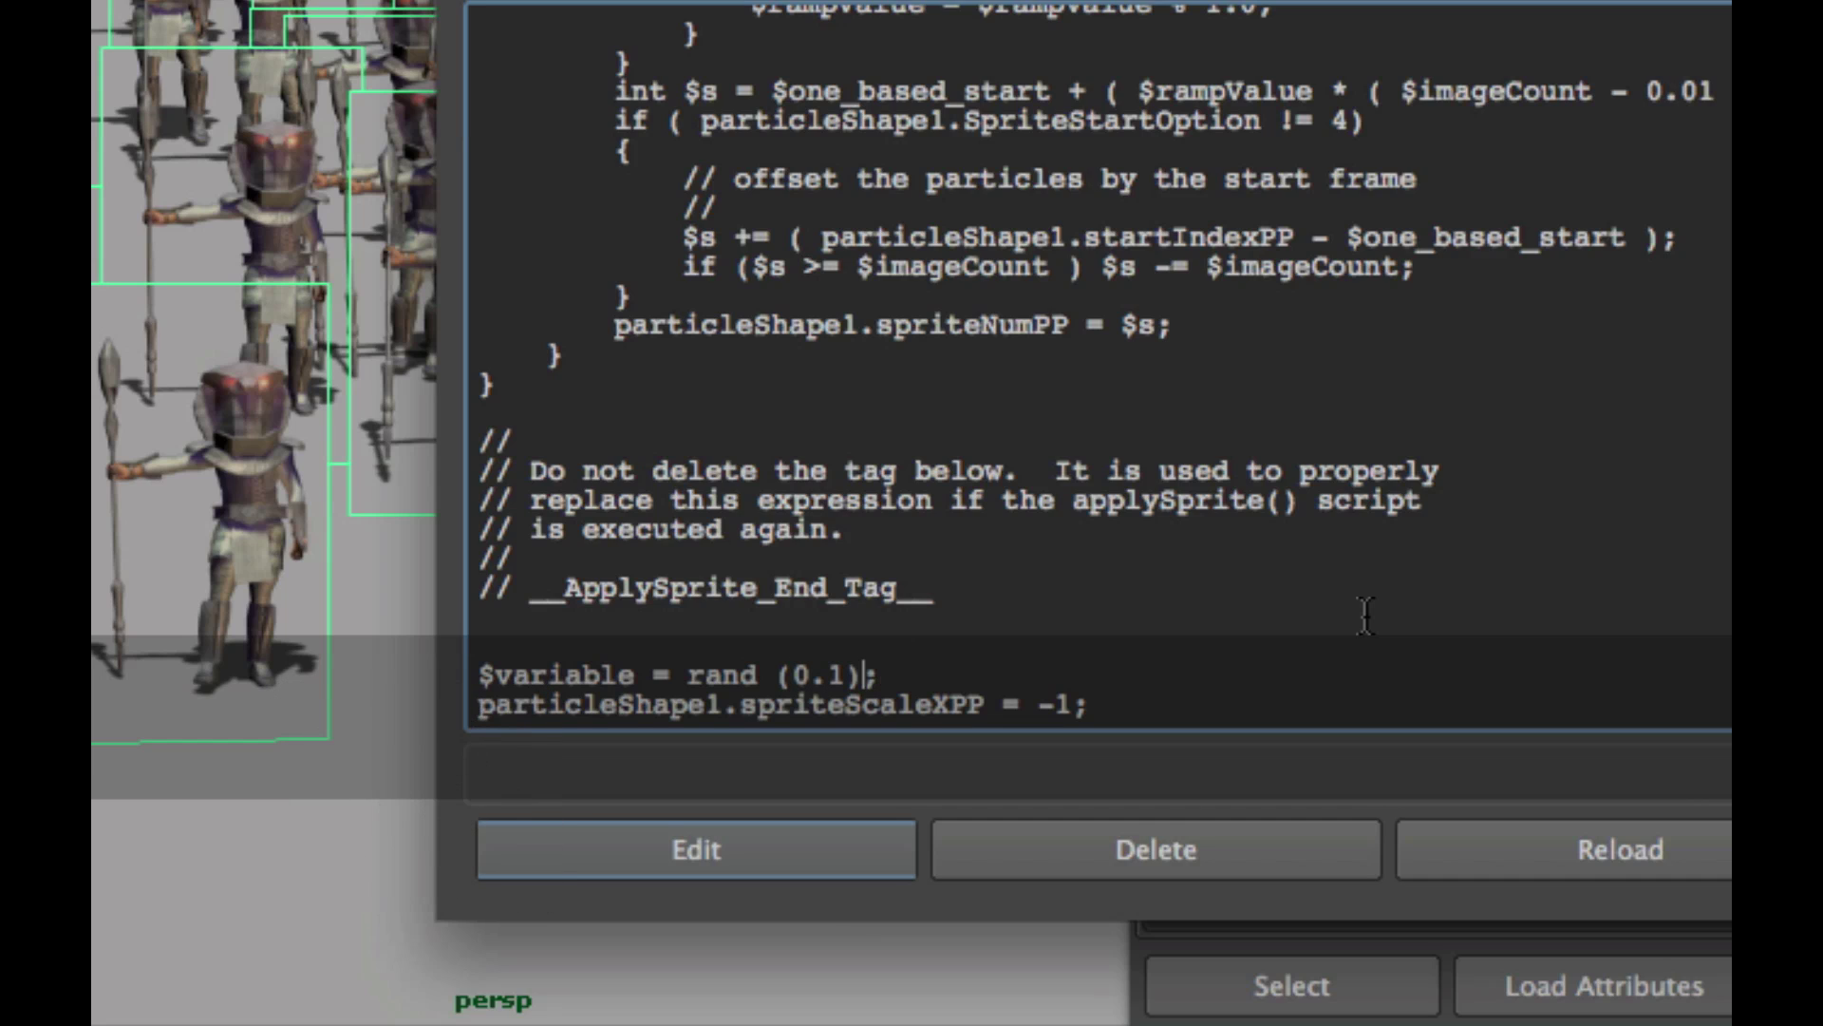
Correct the rand arguments to (0,1) and add a blank line below the variable declaration.
key("Left")
key("Left")
key("Left")
key("BackSpace")
type(",")
left_click(938, 688)
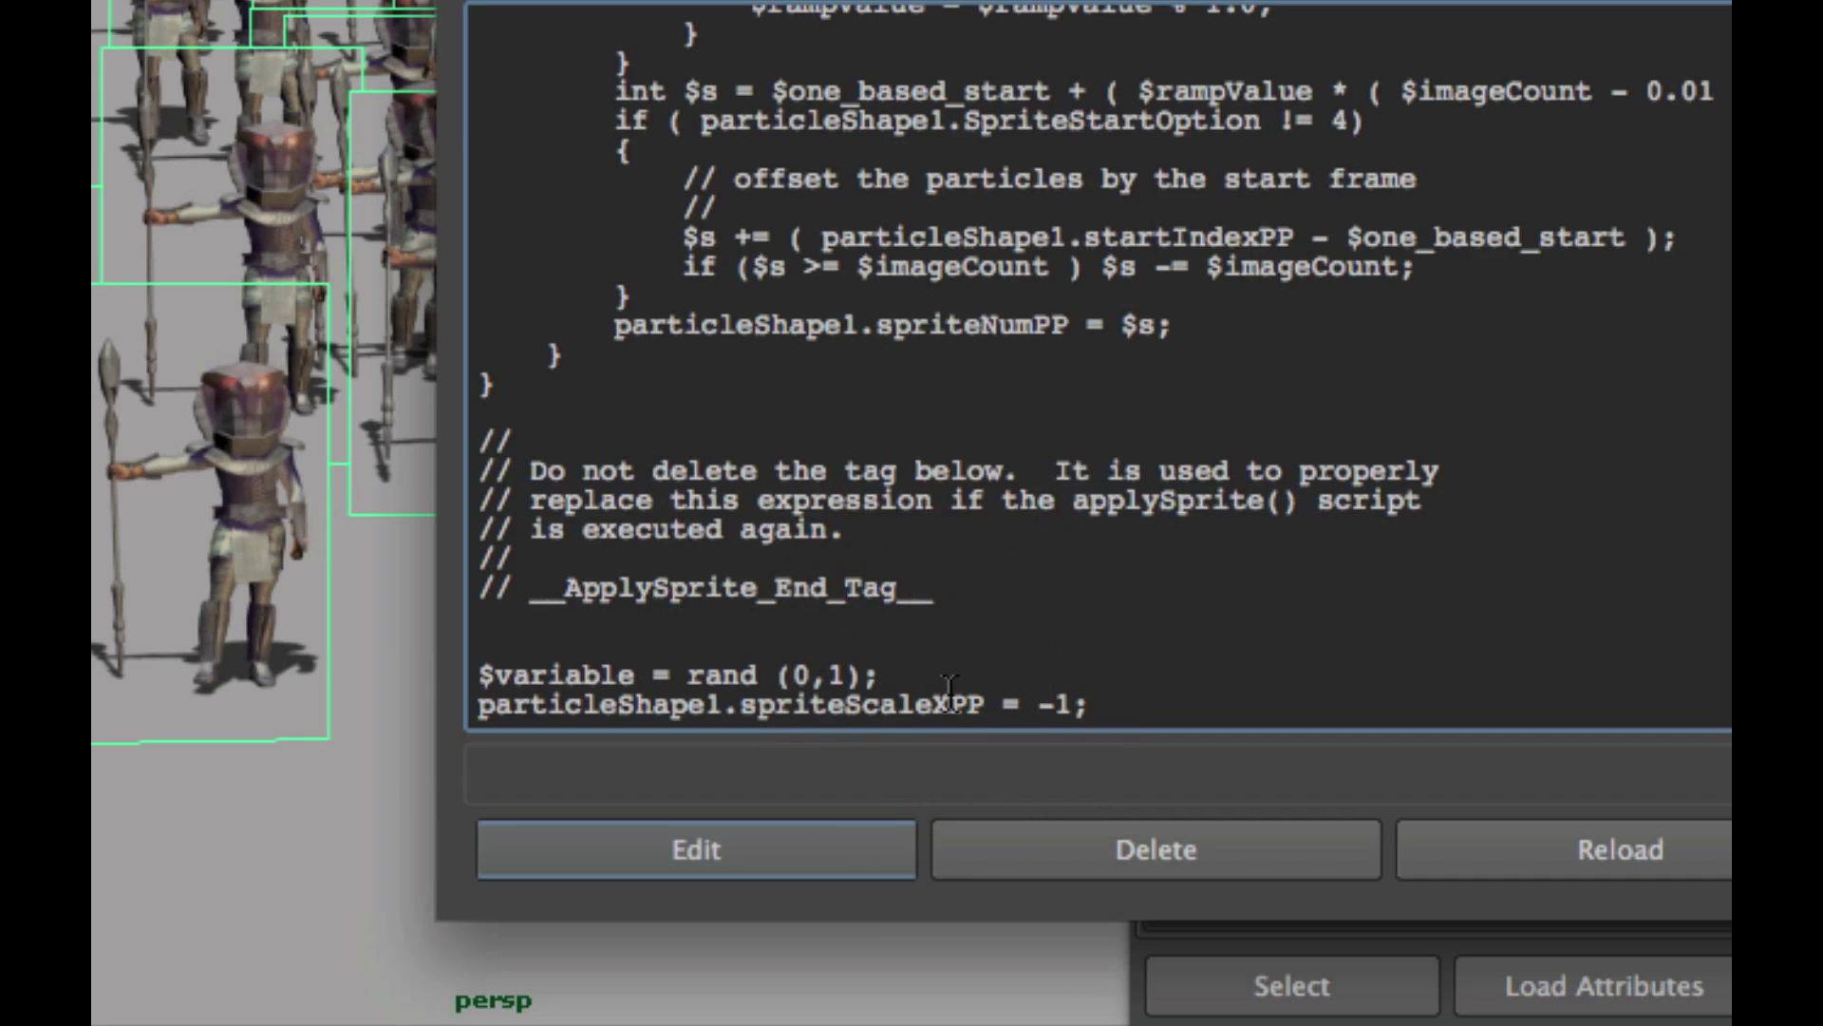
key("Return")
scroll(949, 692, "down", 1)
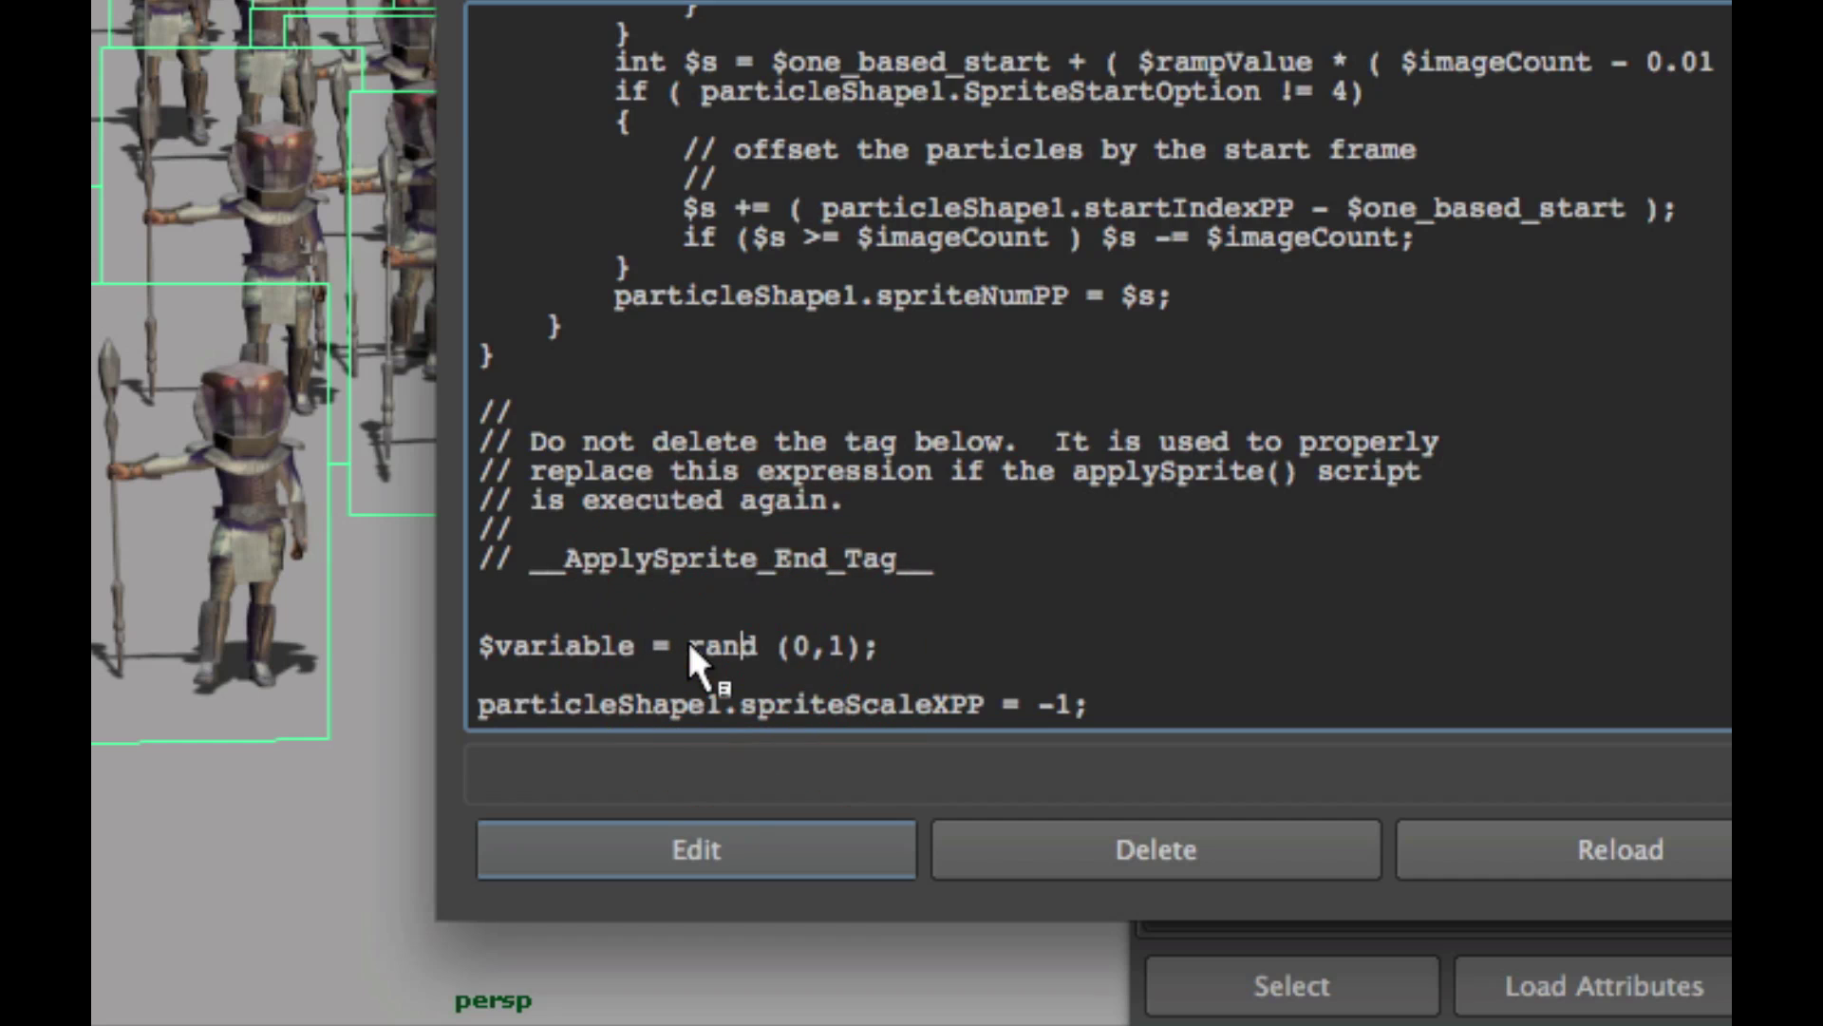
Add the opening condition if ($variable > 0.5 ) { between the variable declaration and the spriteScaleXPP assignment.
left_click_drag(689, 648, 851, 647)
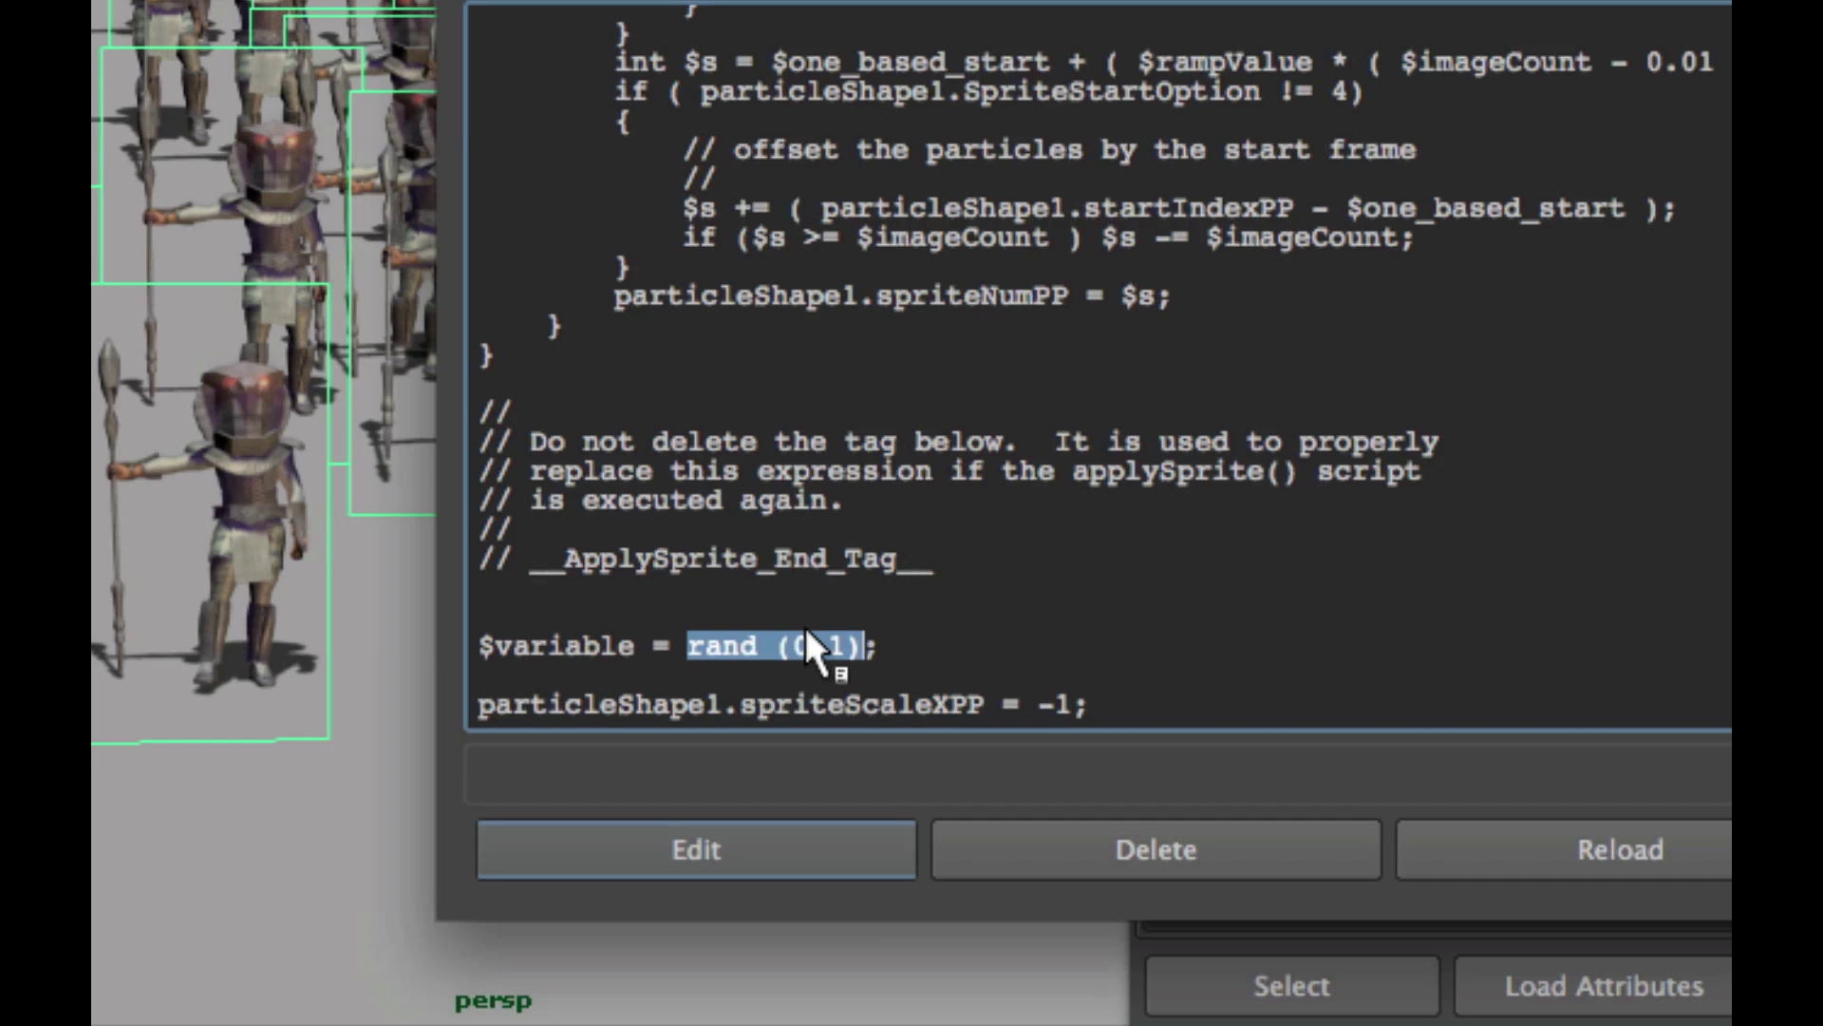
left_click(922, 642)
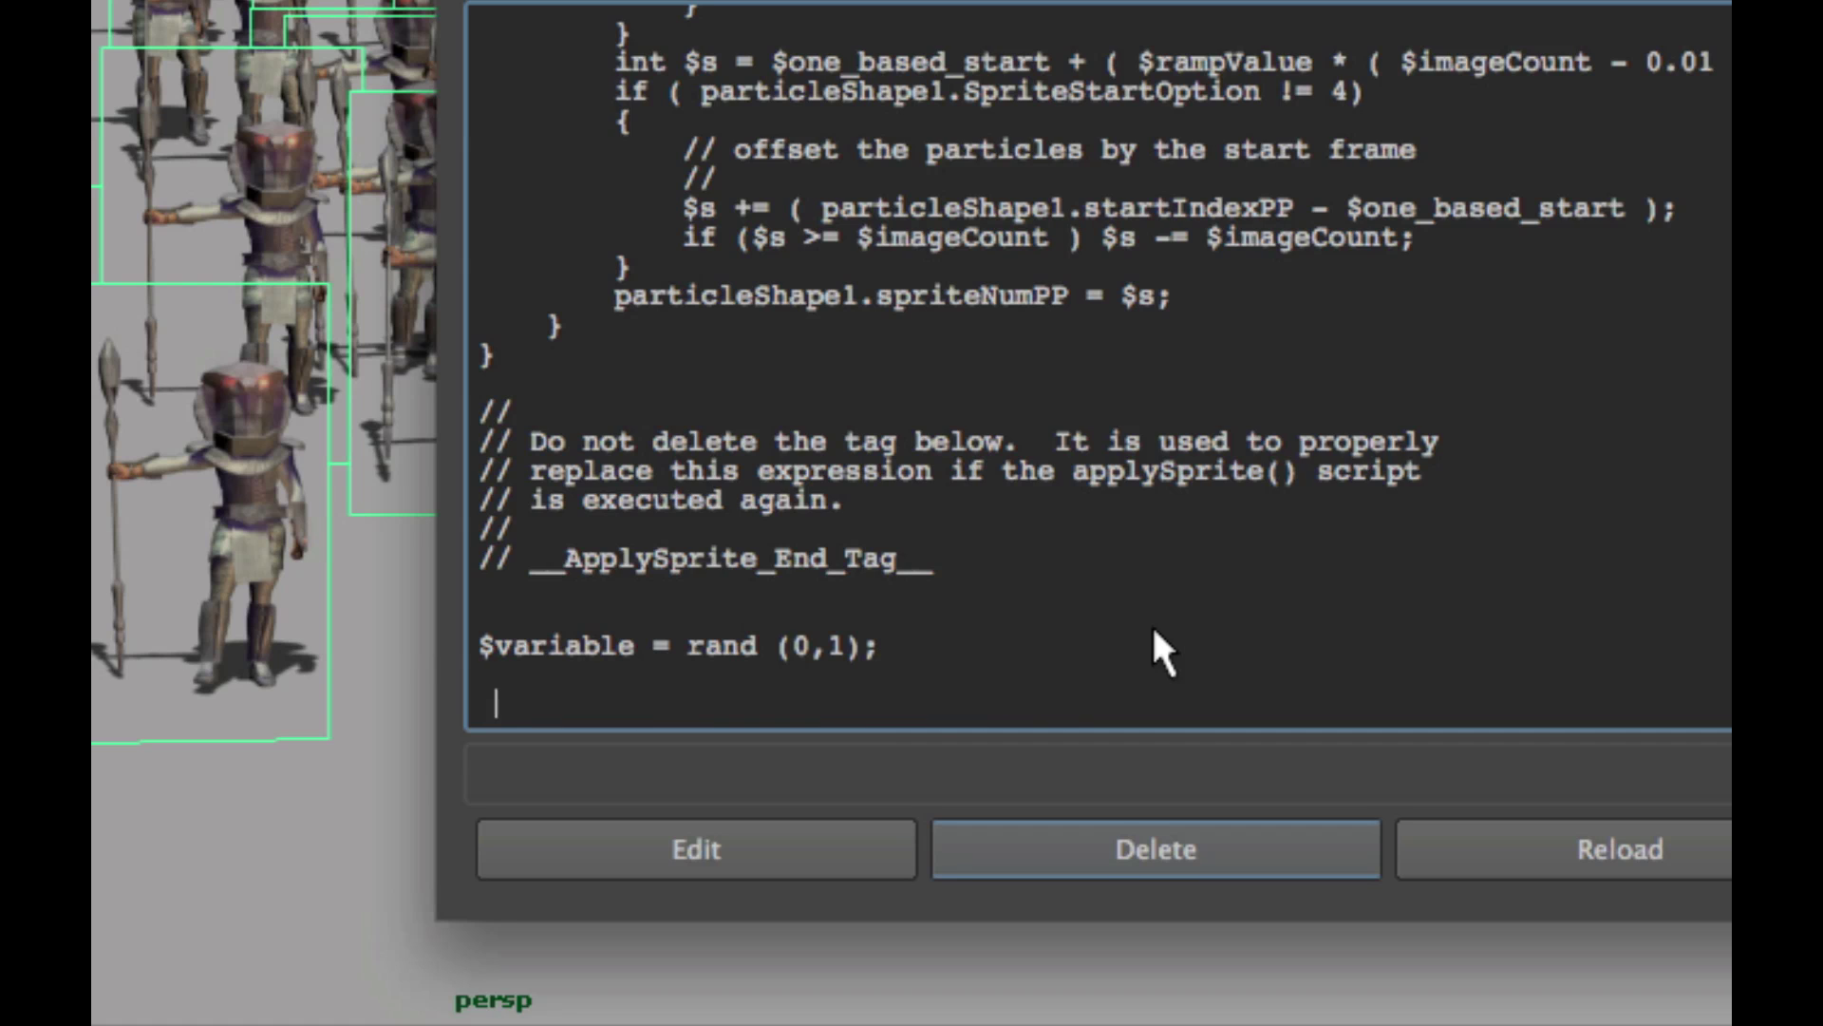
type("if")
scroll(910, 560, "down", 2)
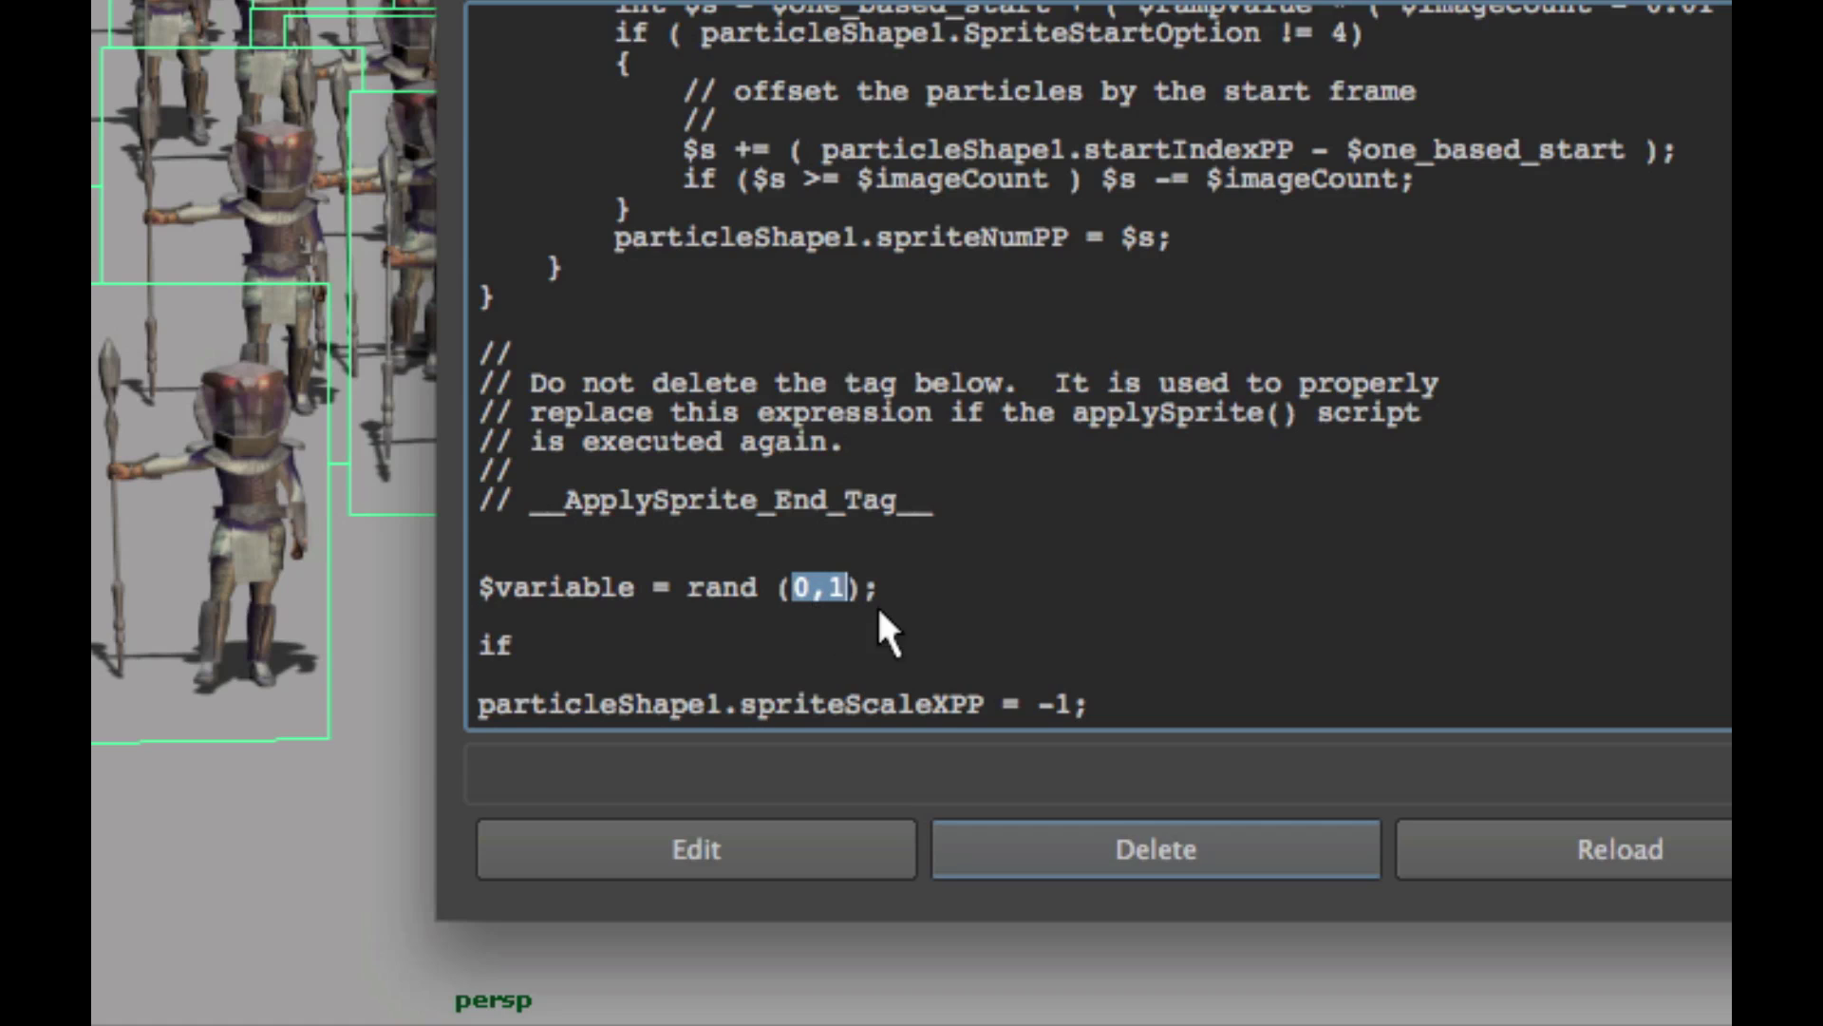
left_click(822, 591)
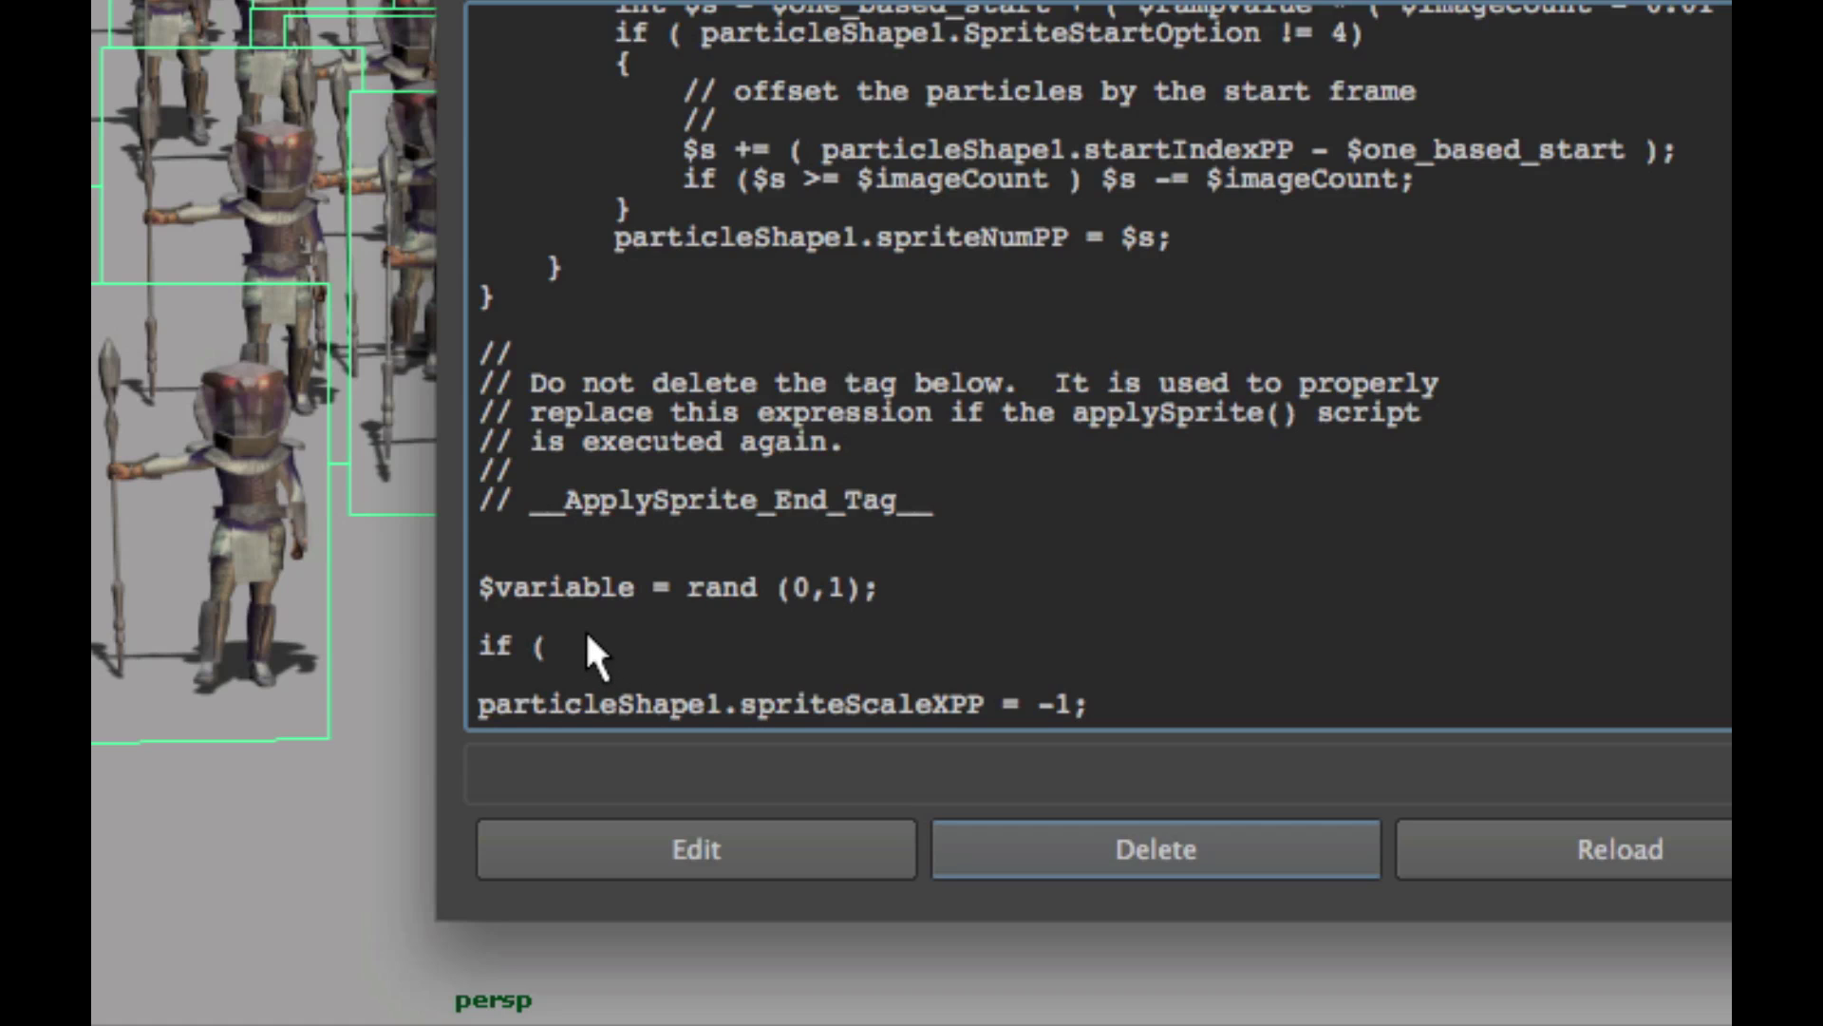
type("variable >")
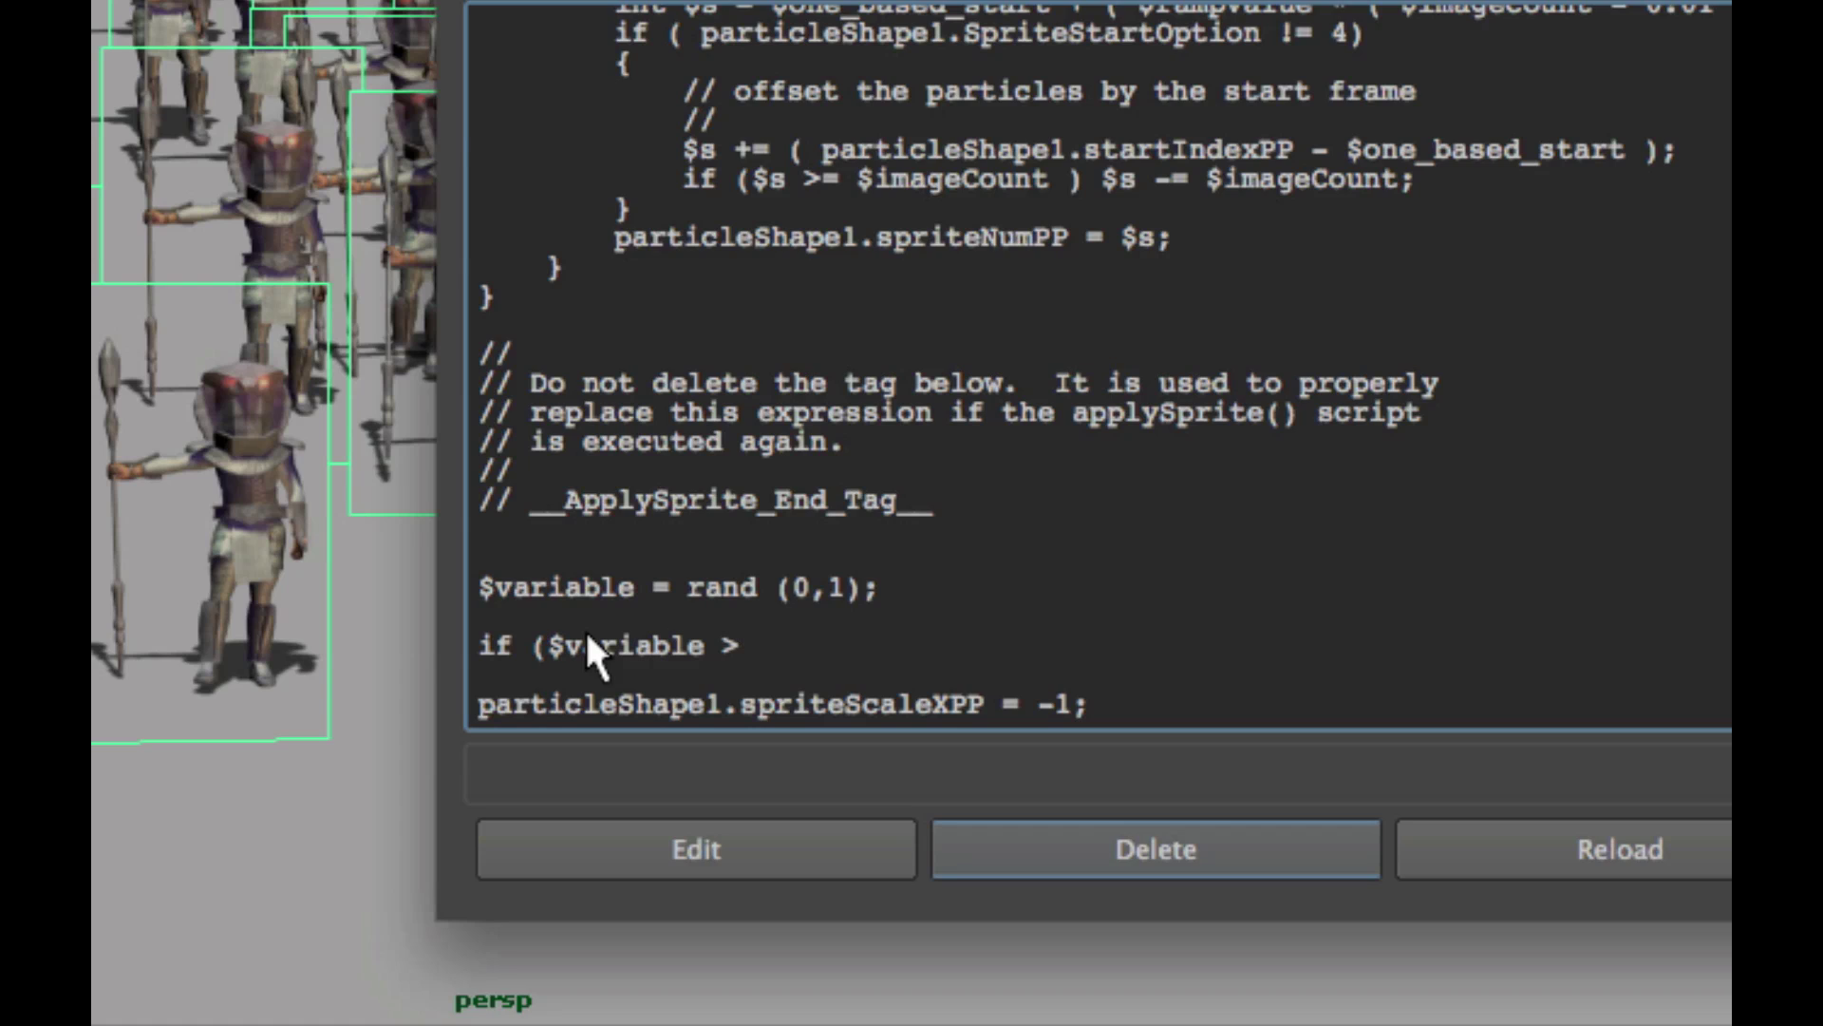
type(" 0.5 ) {")
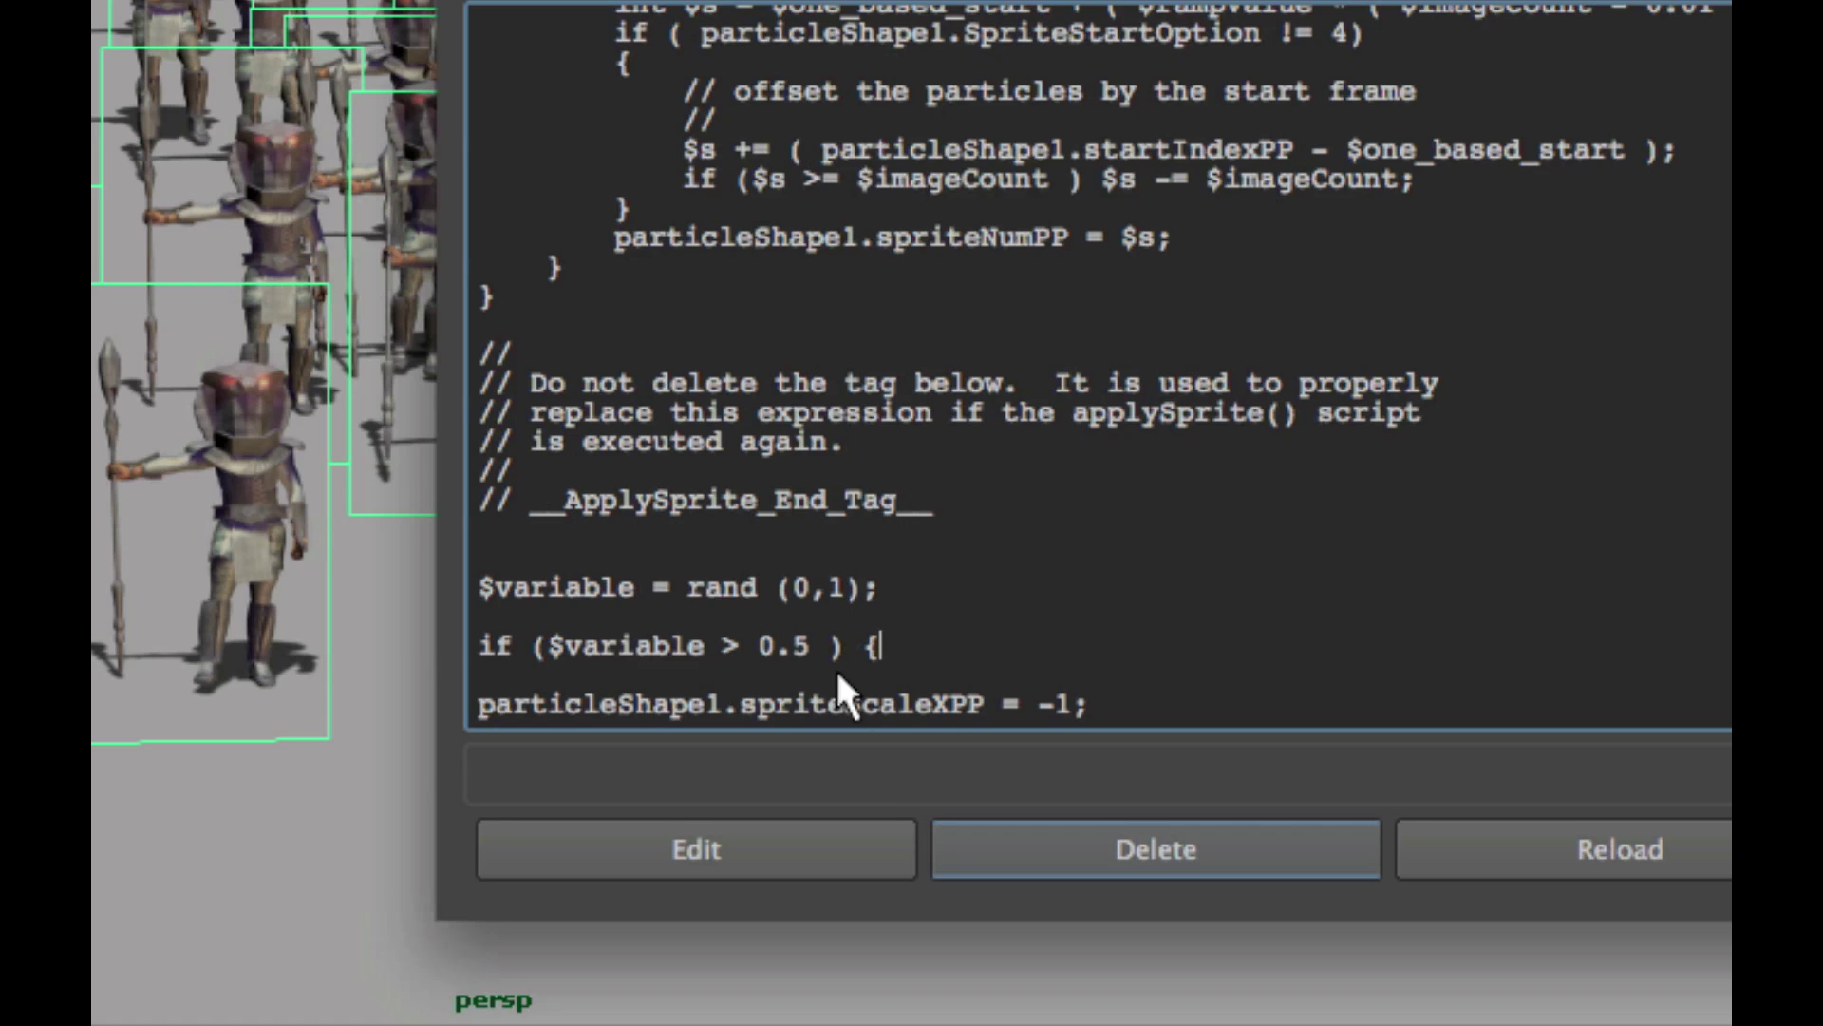
Close the if block with a brace below the spriteScaleXPP = -1 assignment, and indent the assignment and the brace.
left_click(1082, 702)
key("Return")
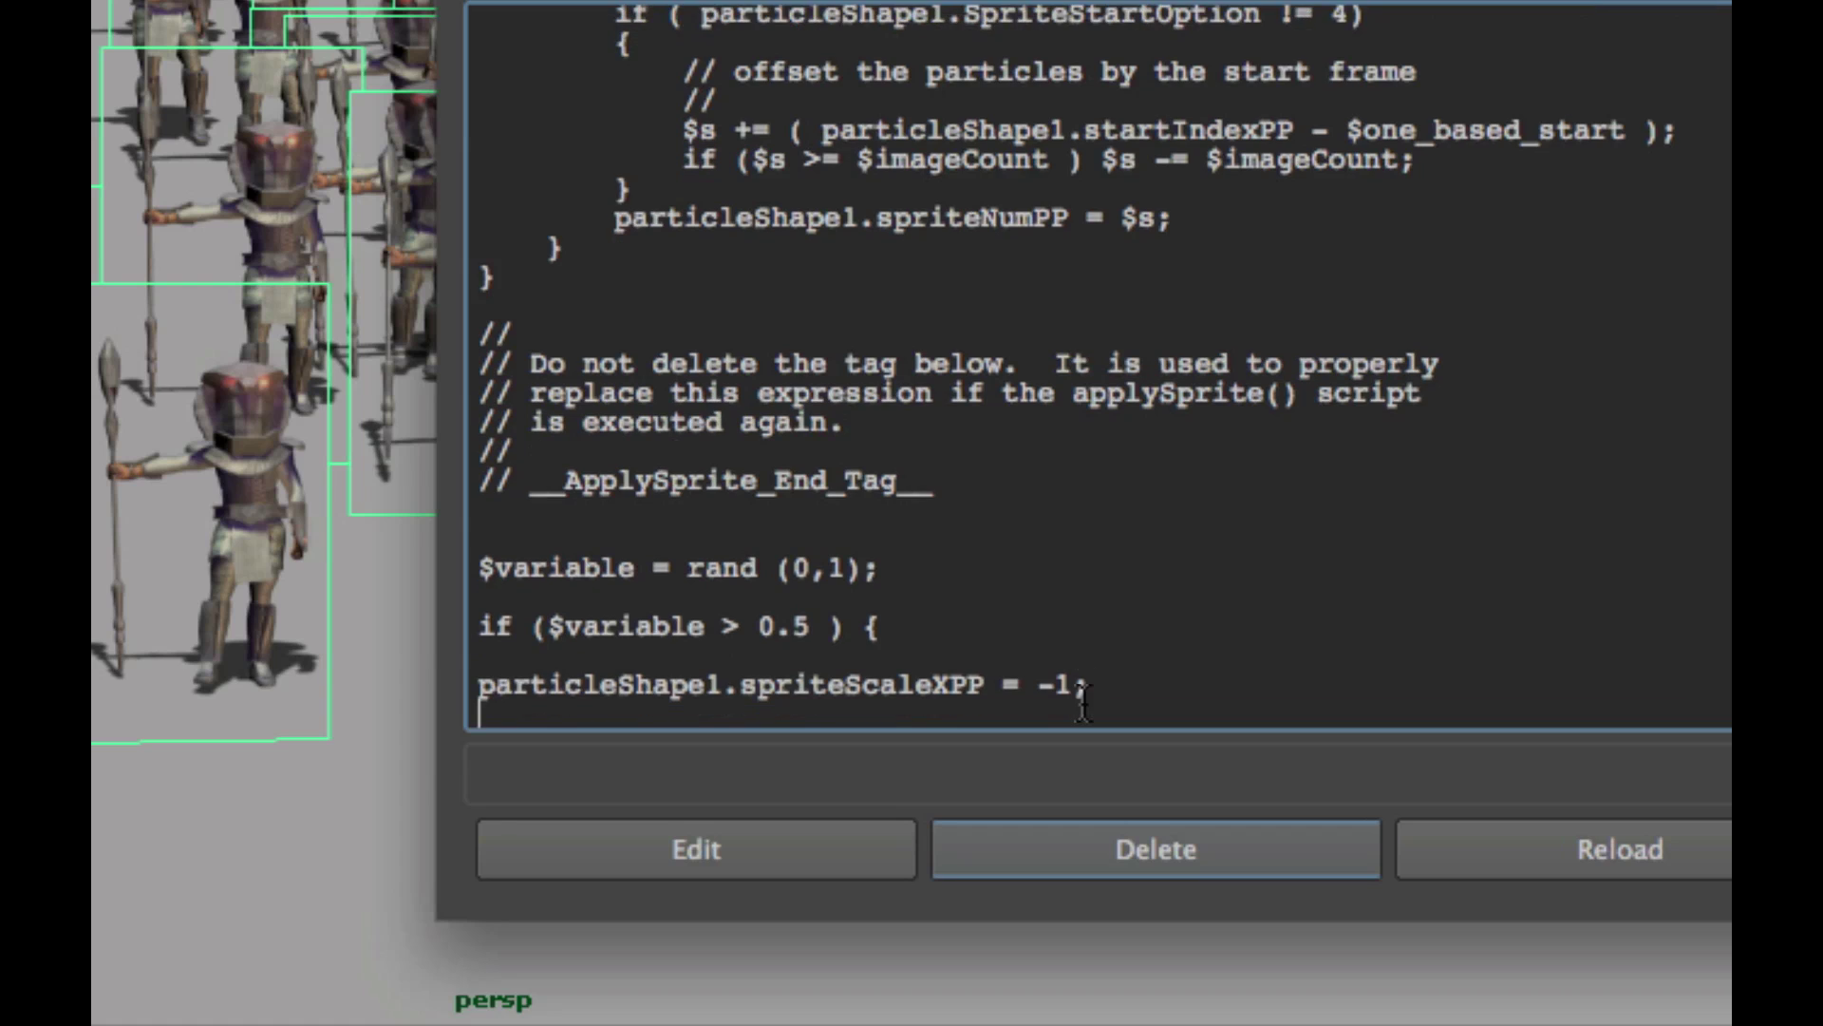
type("}")
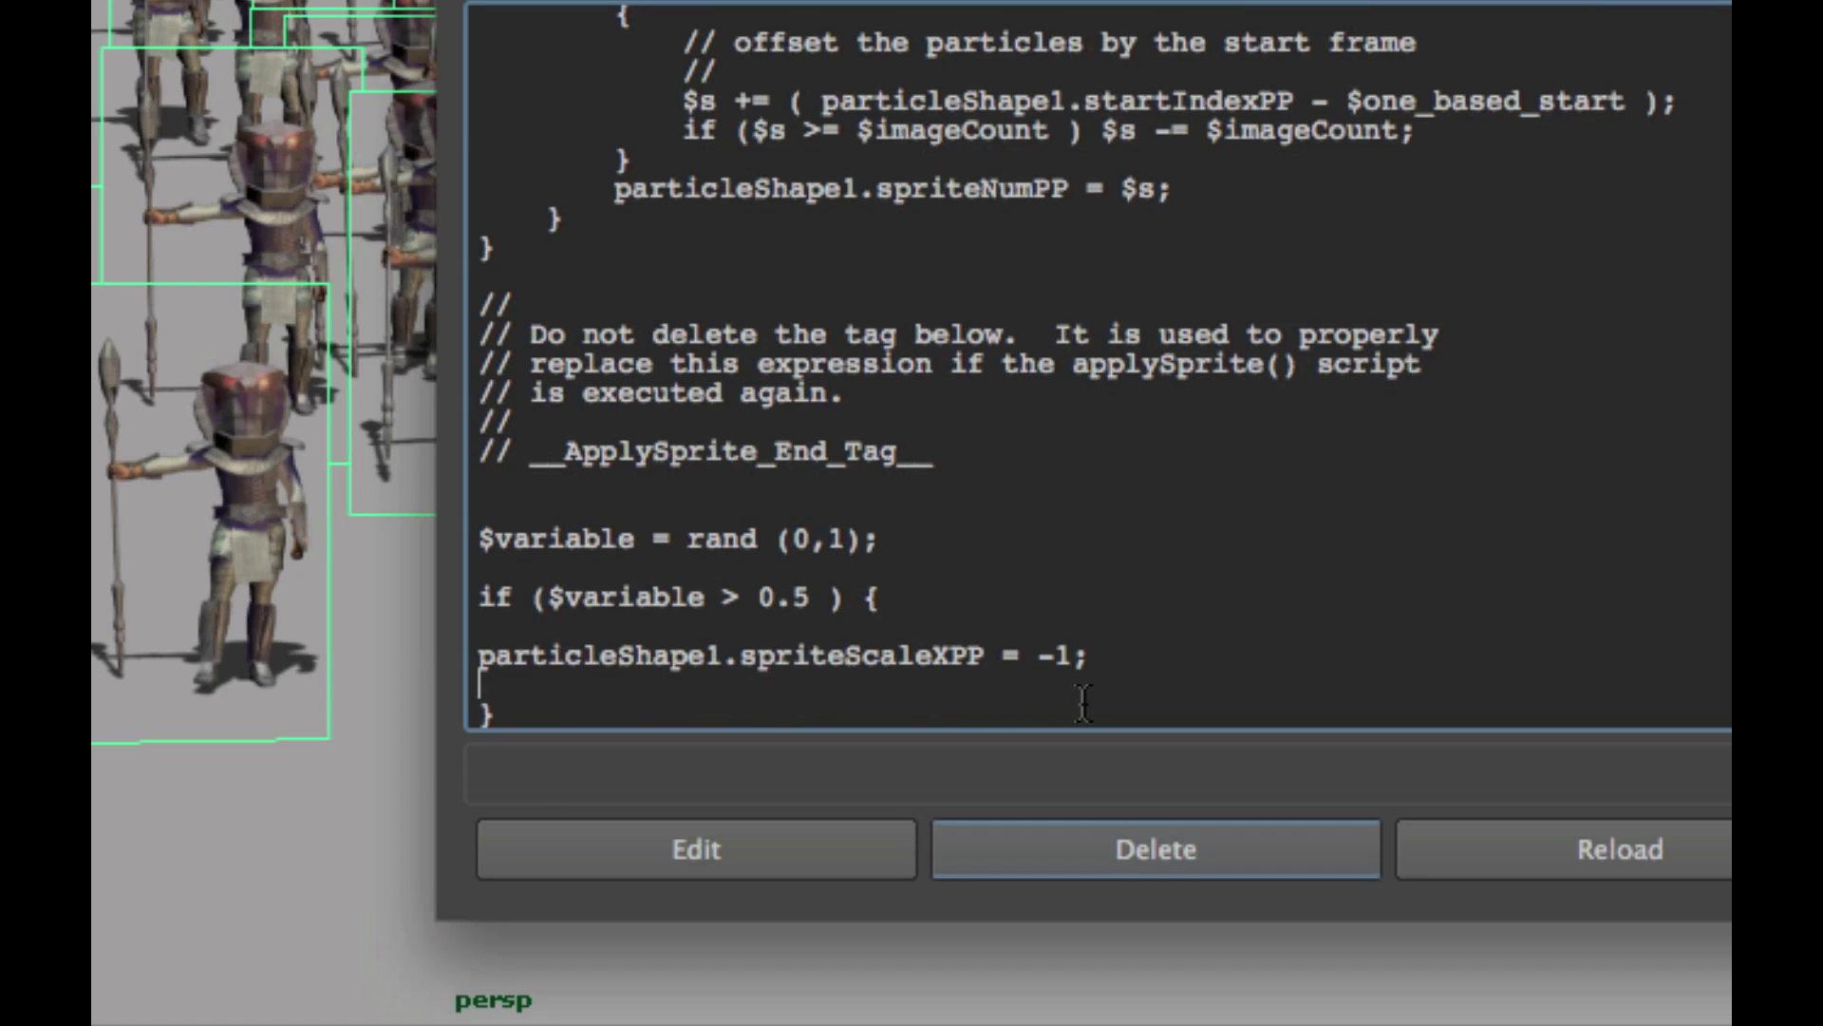
key("Up")
key("Left")
key("Tab")
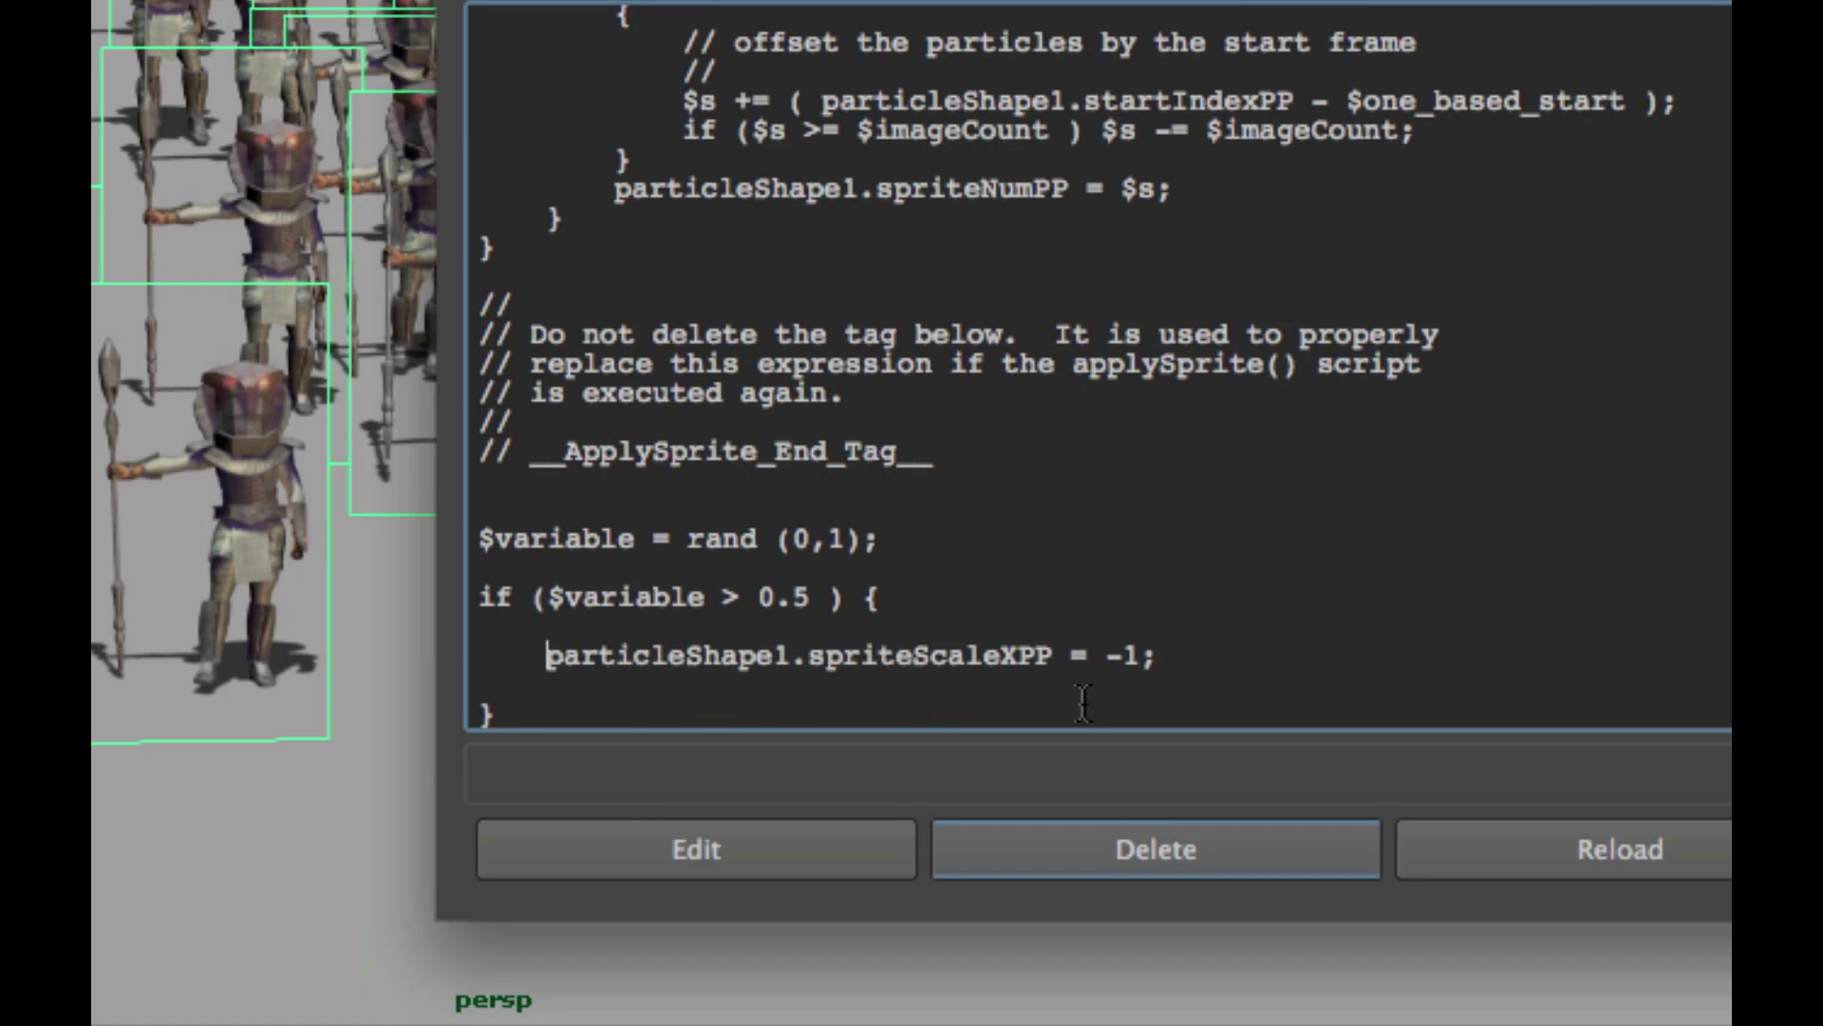
key("End")
key("Tab")
Add an else branch after the closing brace containing particleShape1.spriteScaleXPP = 1; followed by a new line.
left_click(909, 703)
type("else")
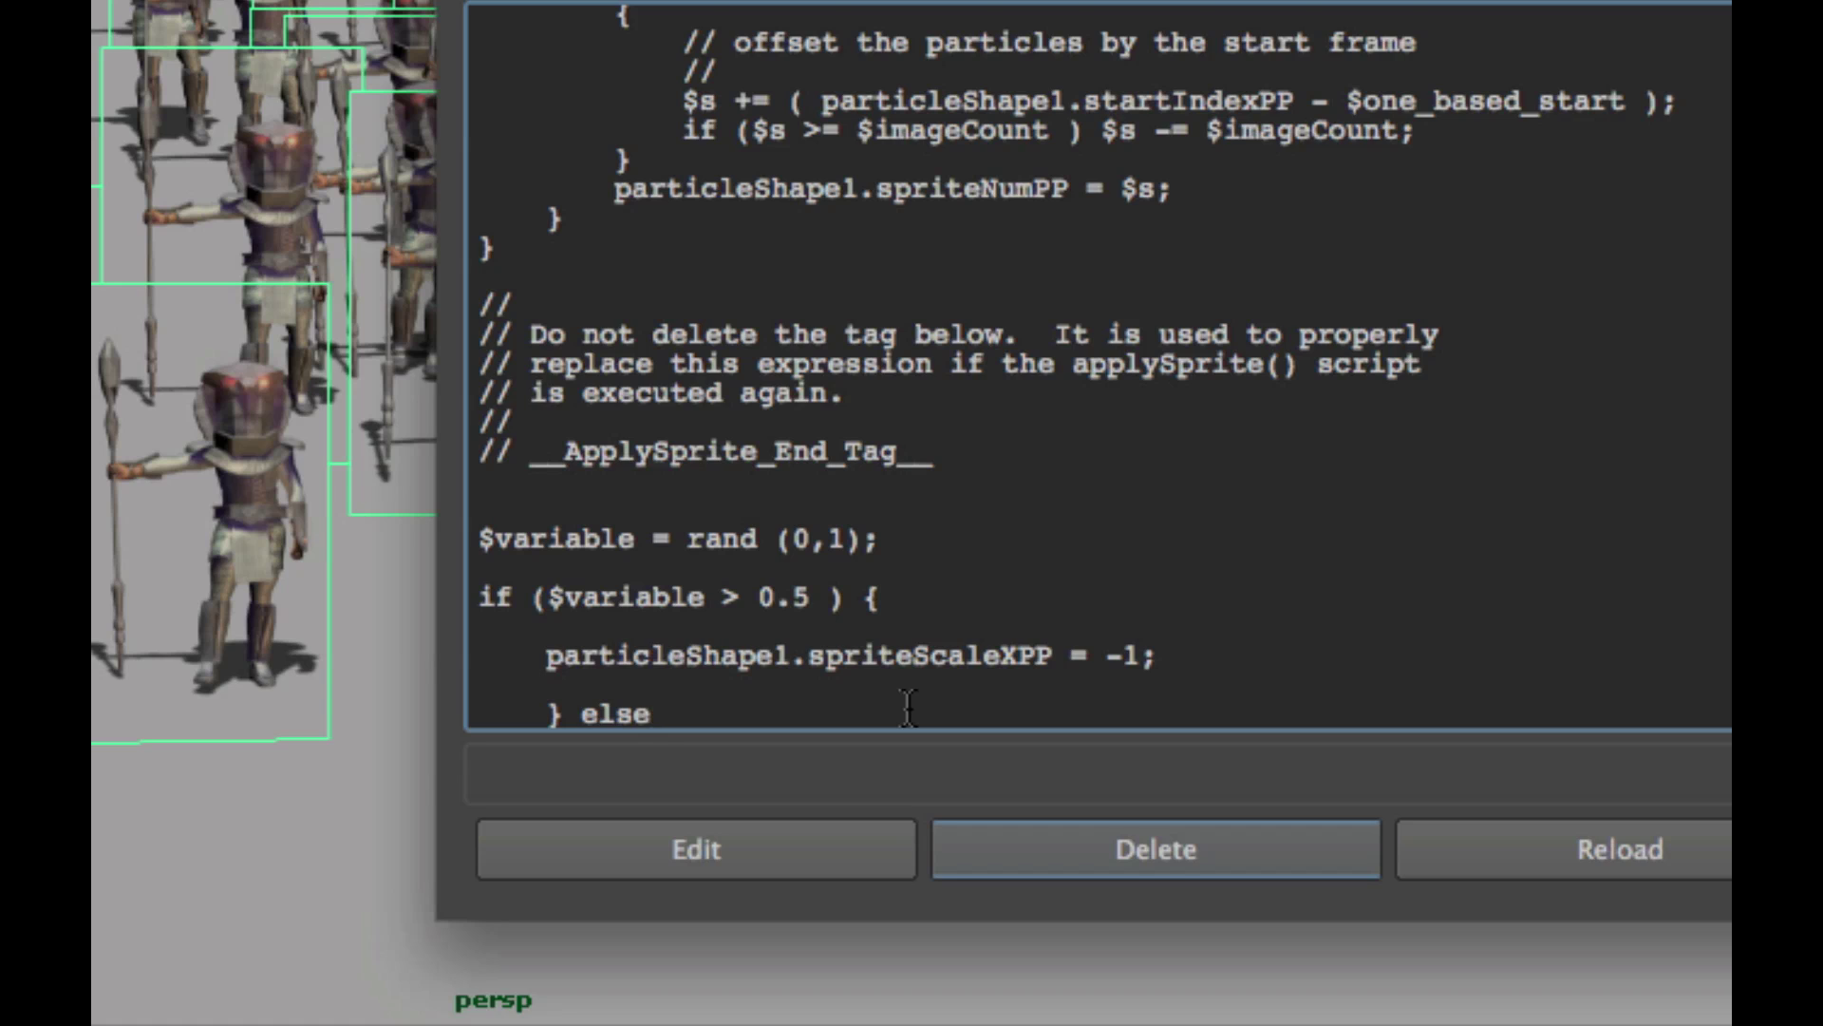
key("Return")
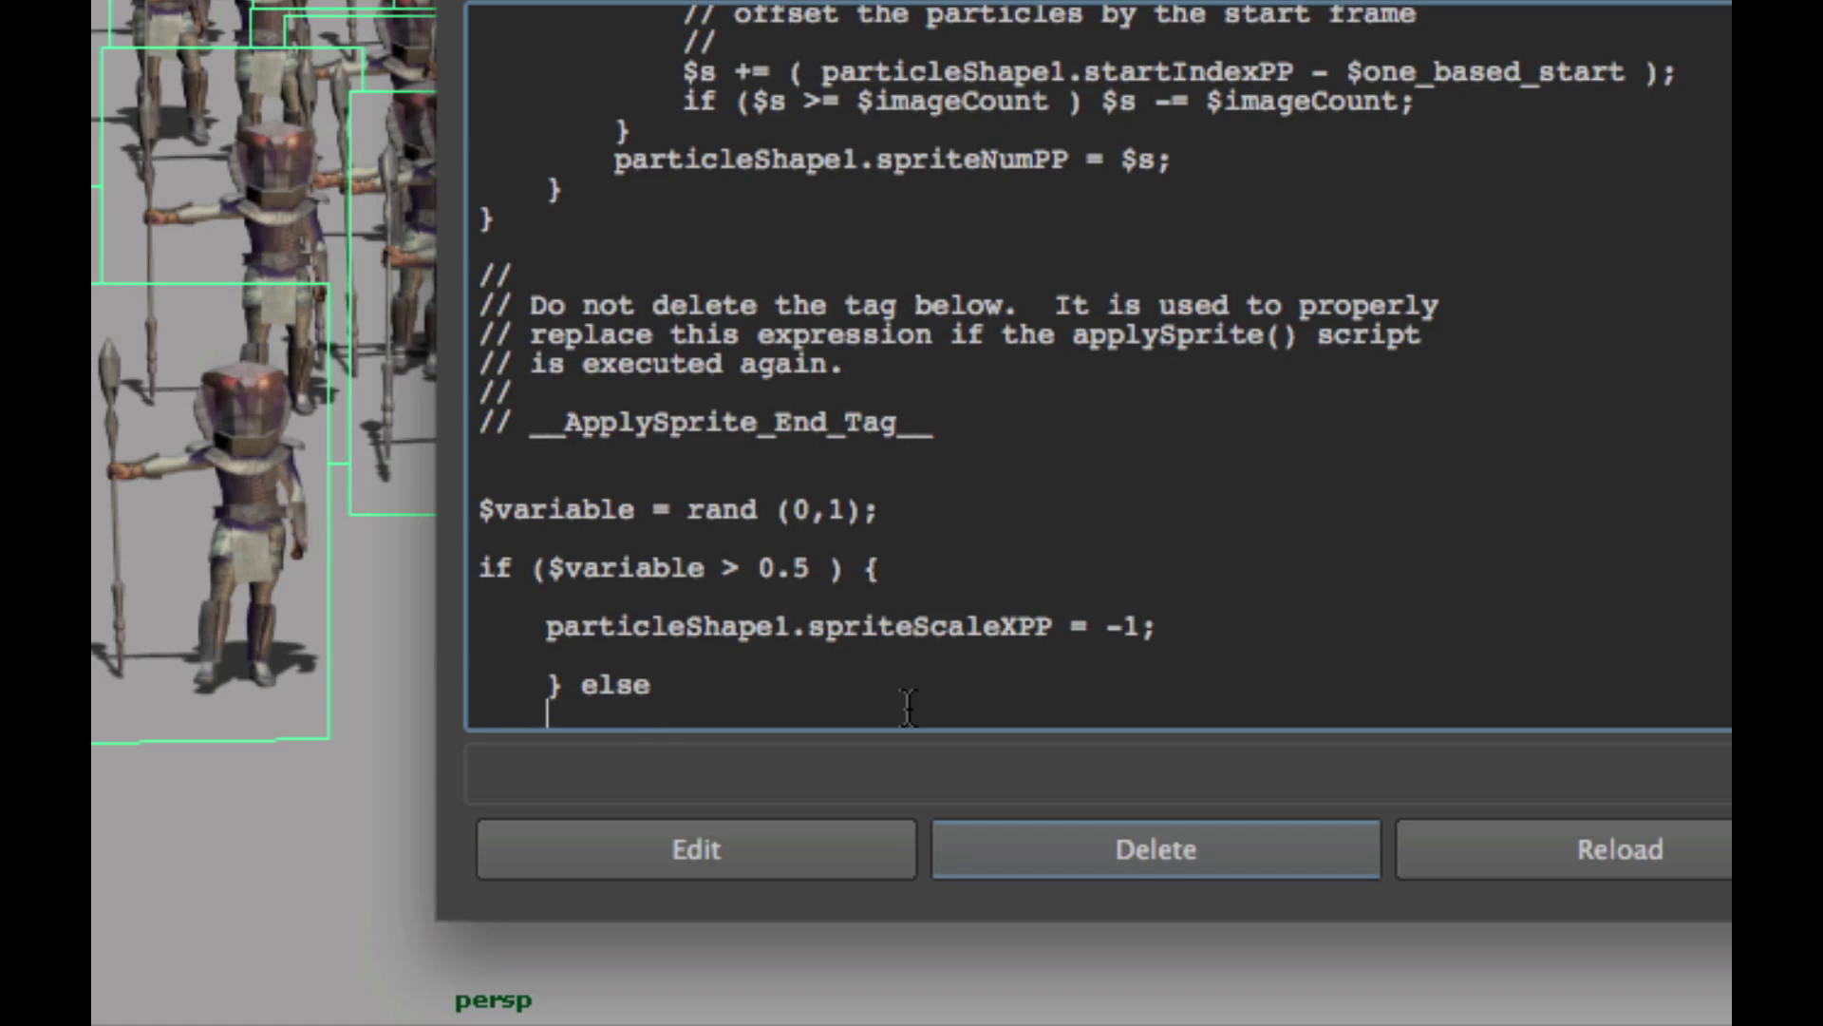
type("particleShape")
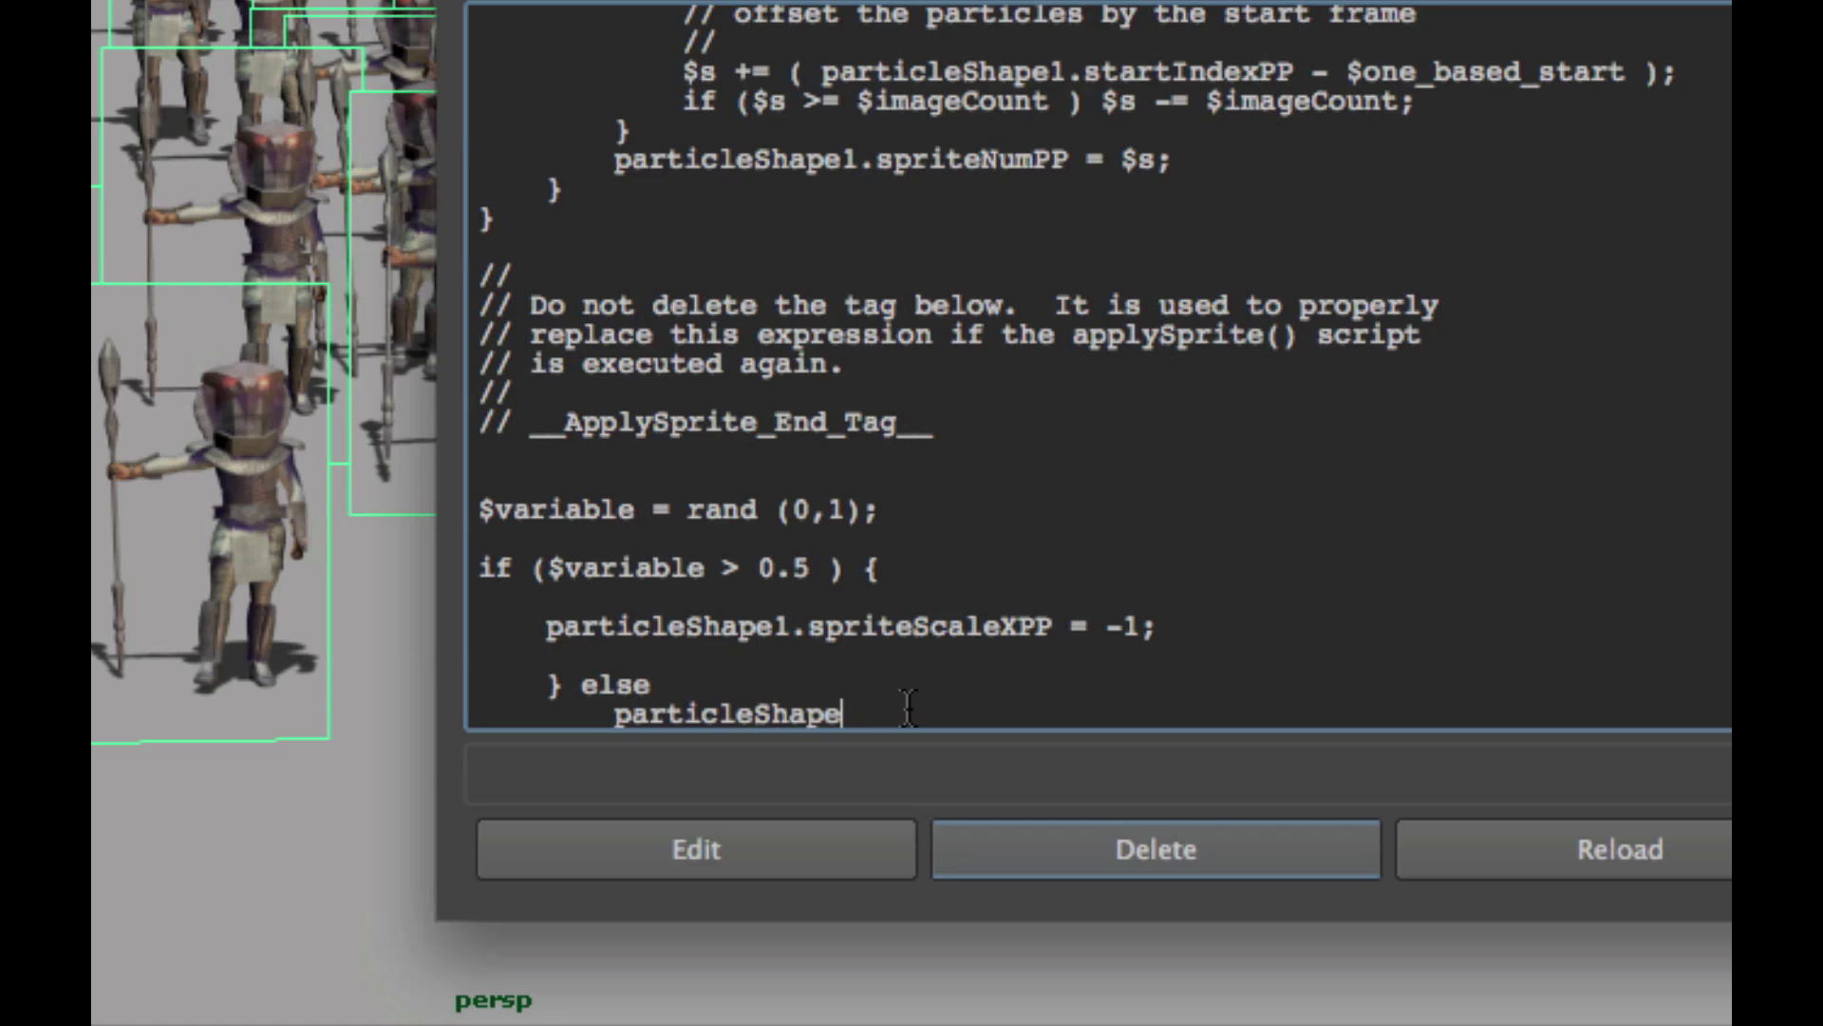
type("1.spriteScal")
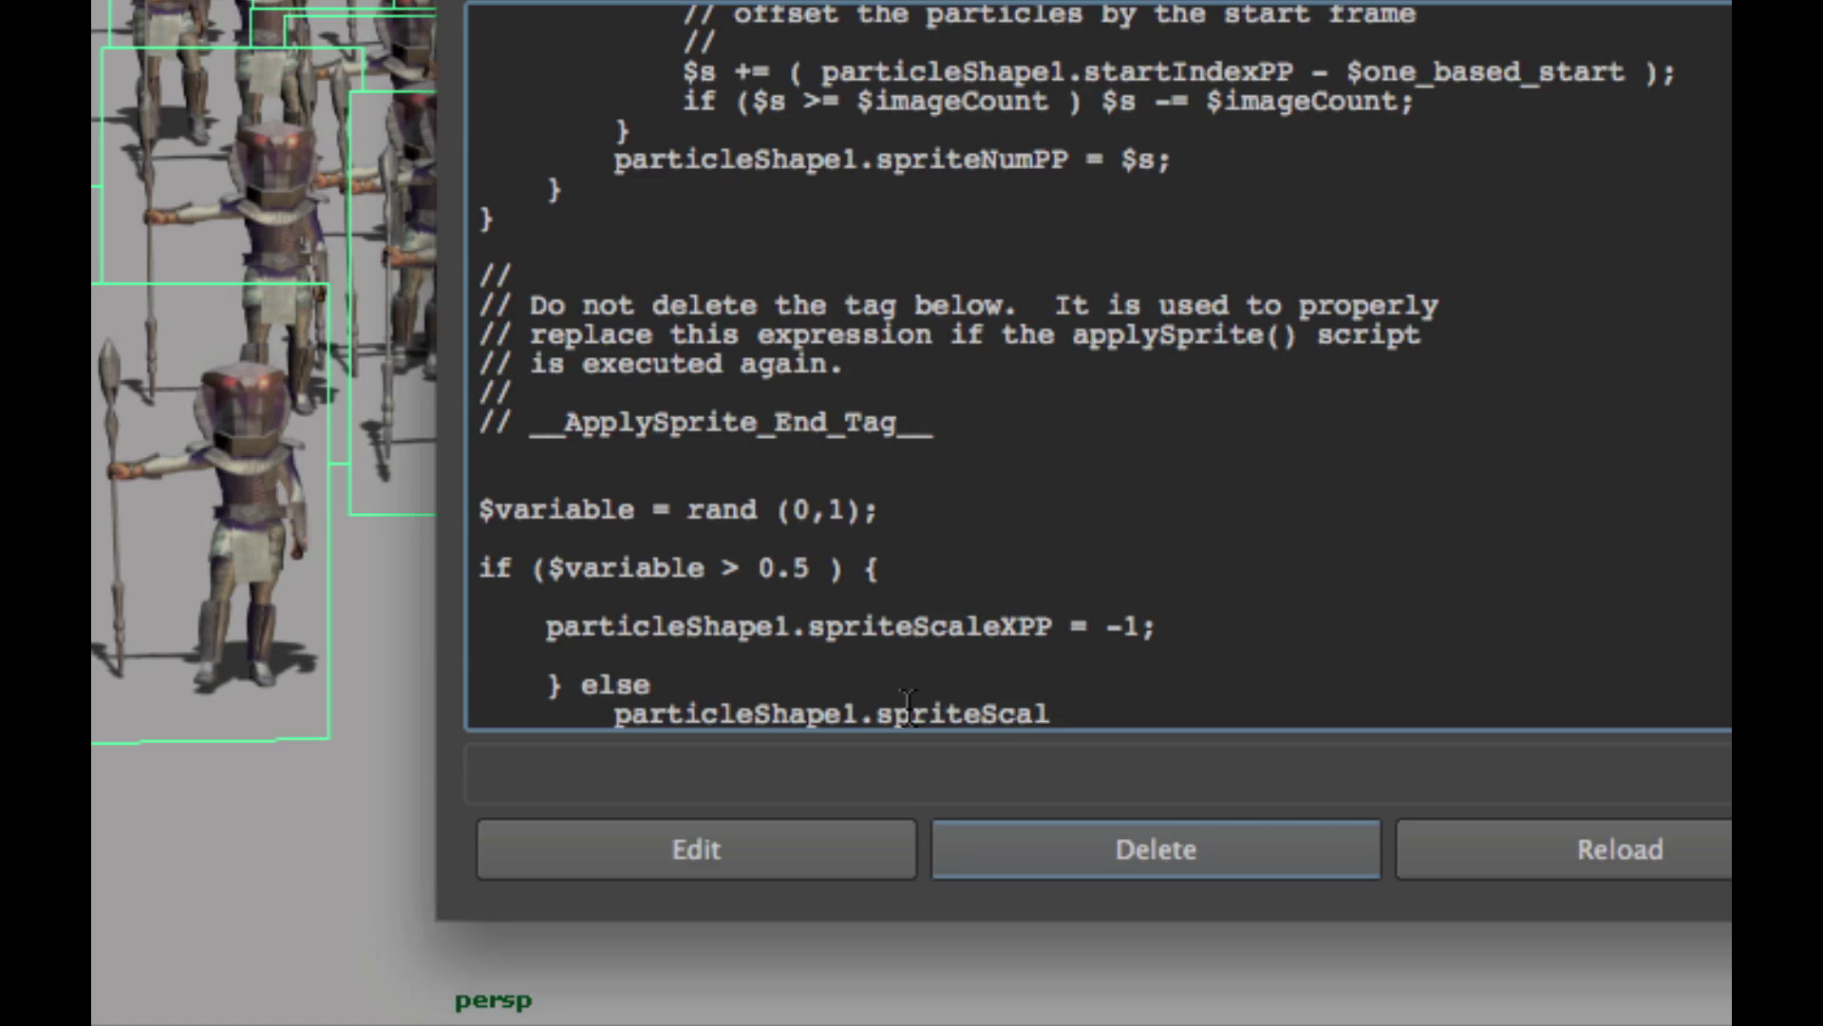
type("eXPP = 1;")
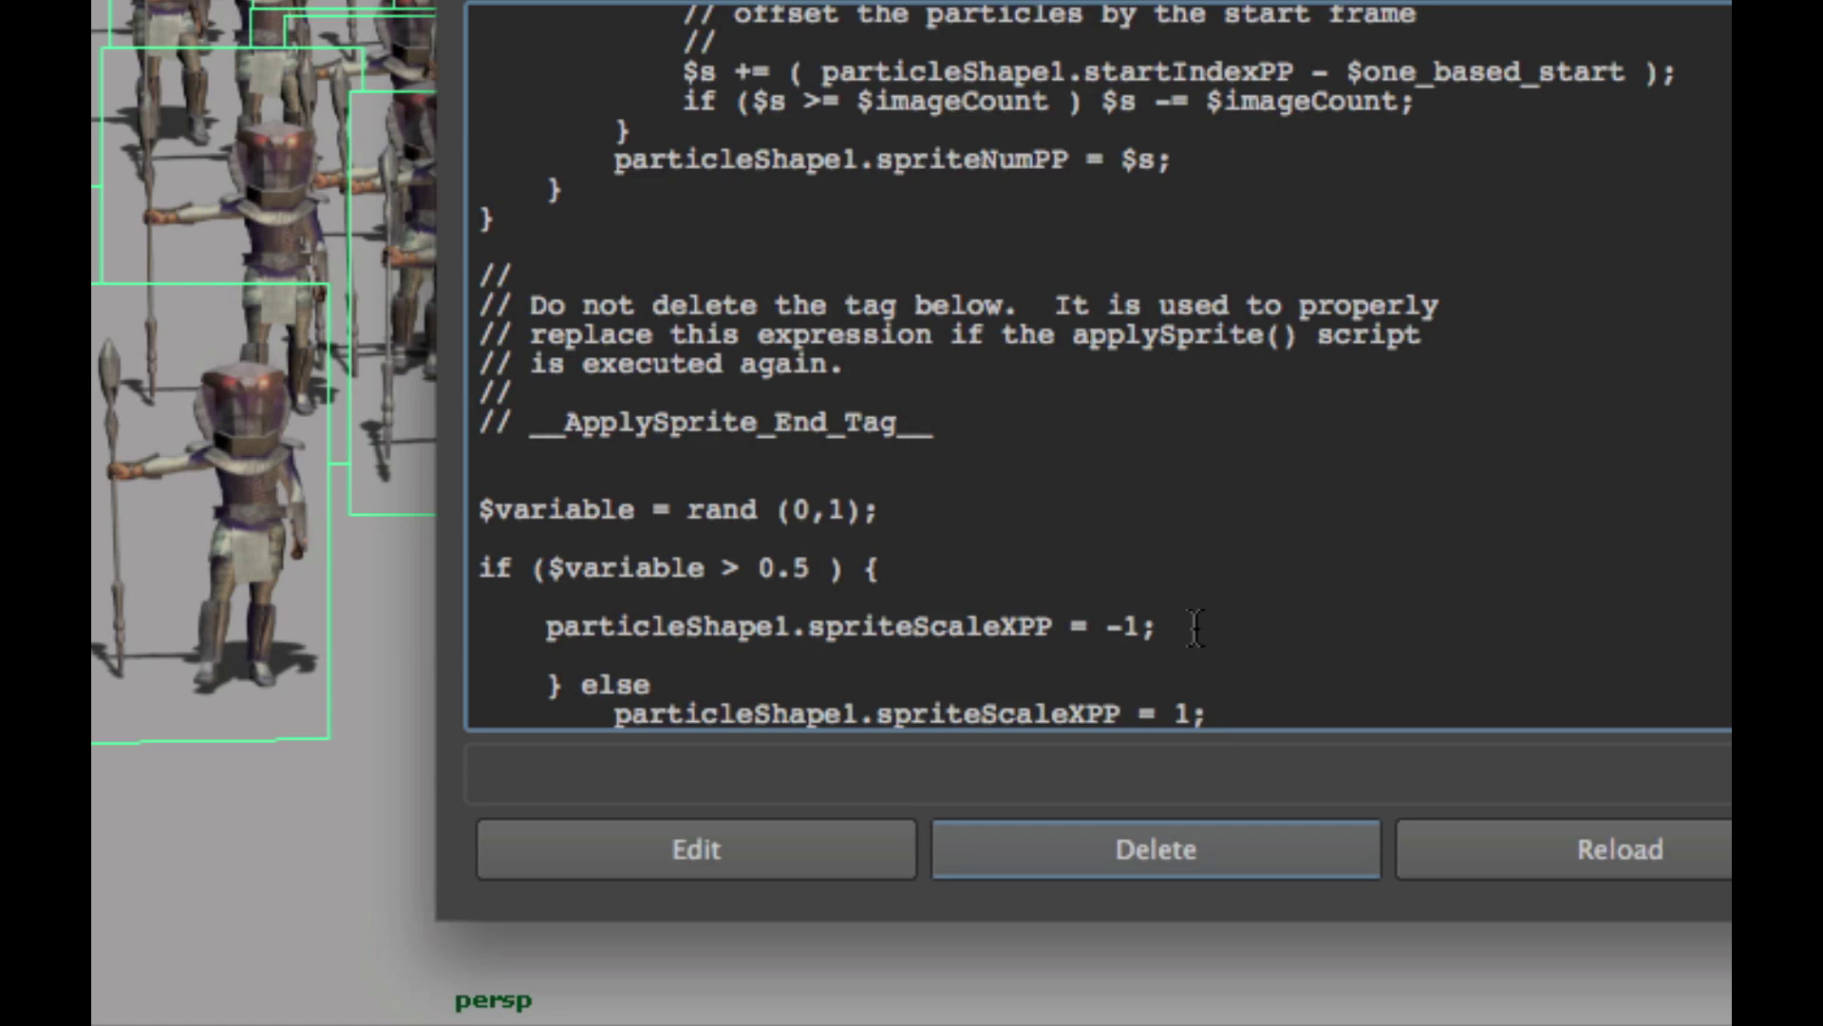
key("Return")
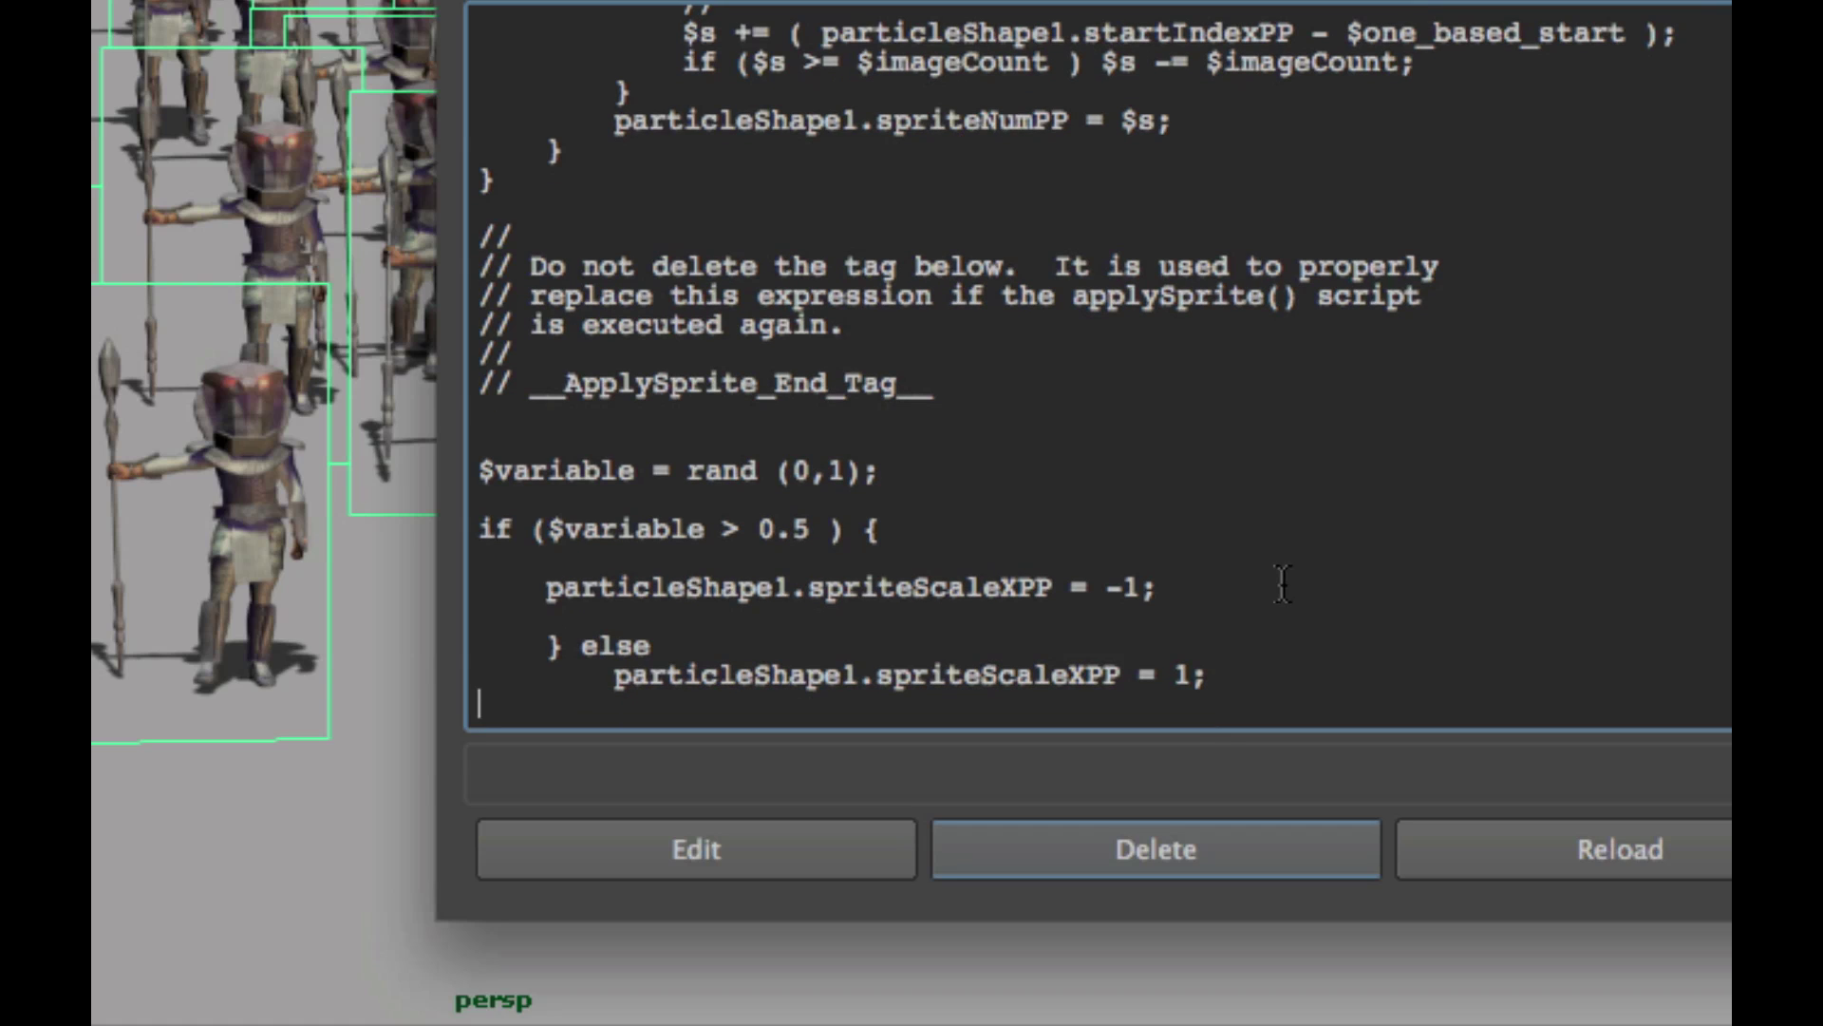
Commit the runtime expression containing the random $variable condition that sets spriteScaleXPP to -1 or 1.
left_click_drag(1209, 679, 447, 452)
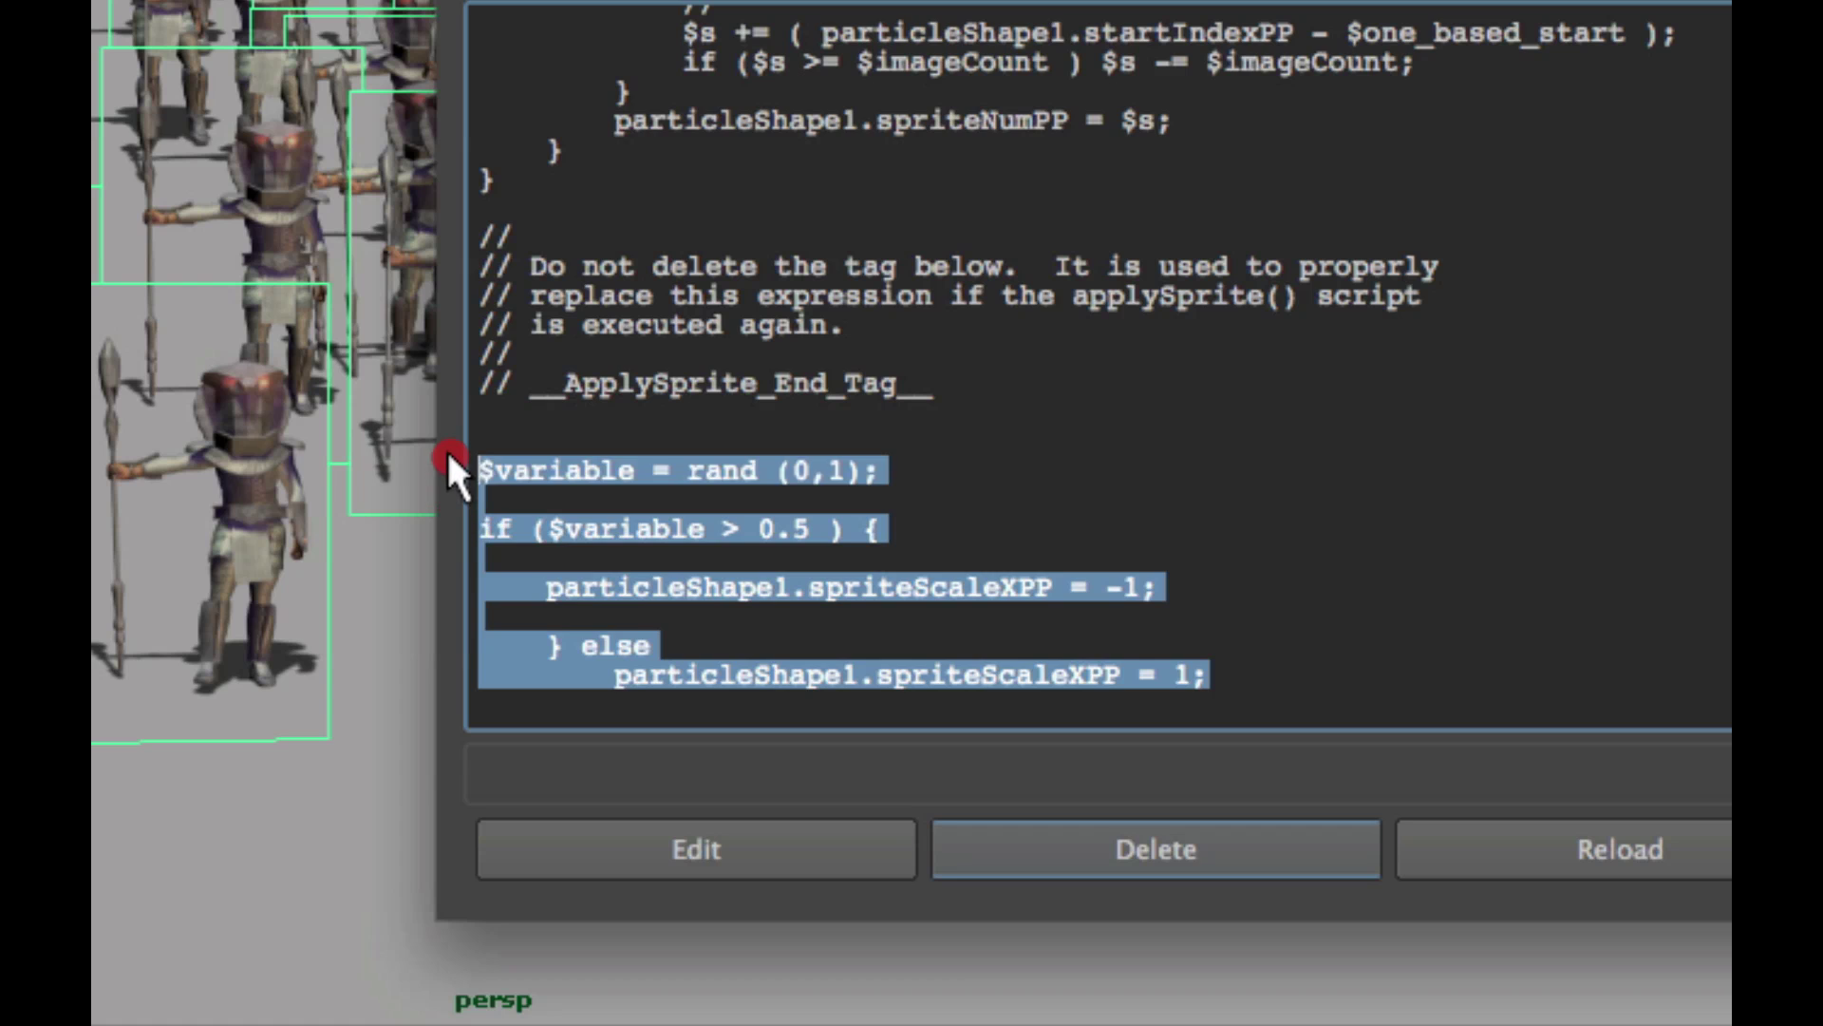
left_click_drag(1250, 675, 411, 465)
left_click(683, 843)
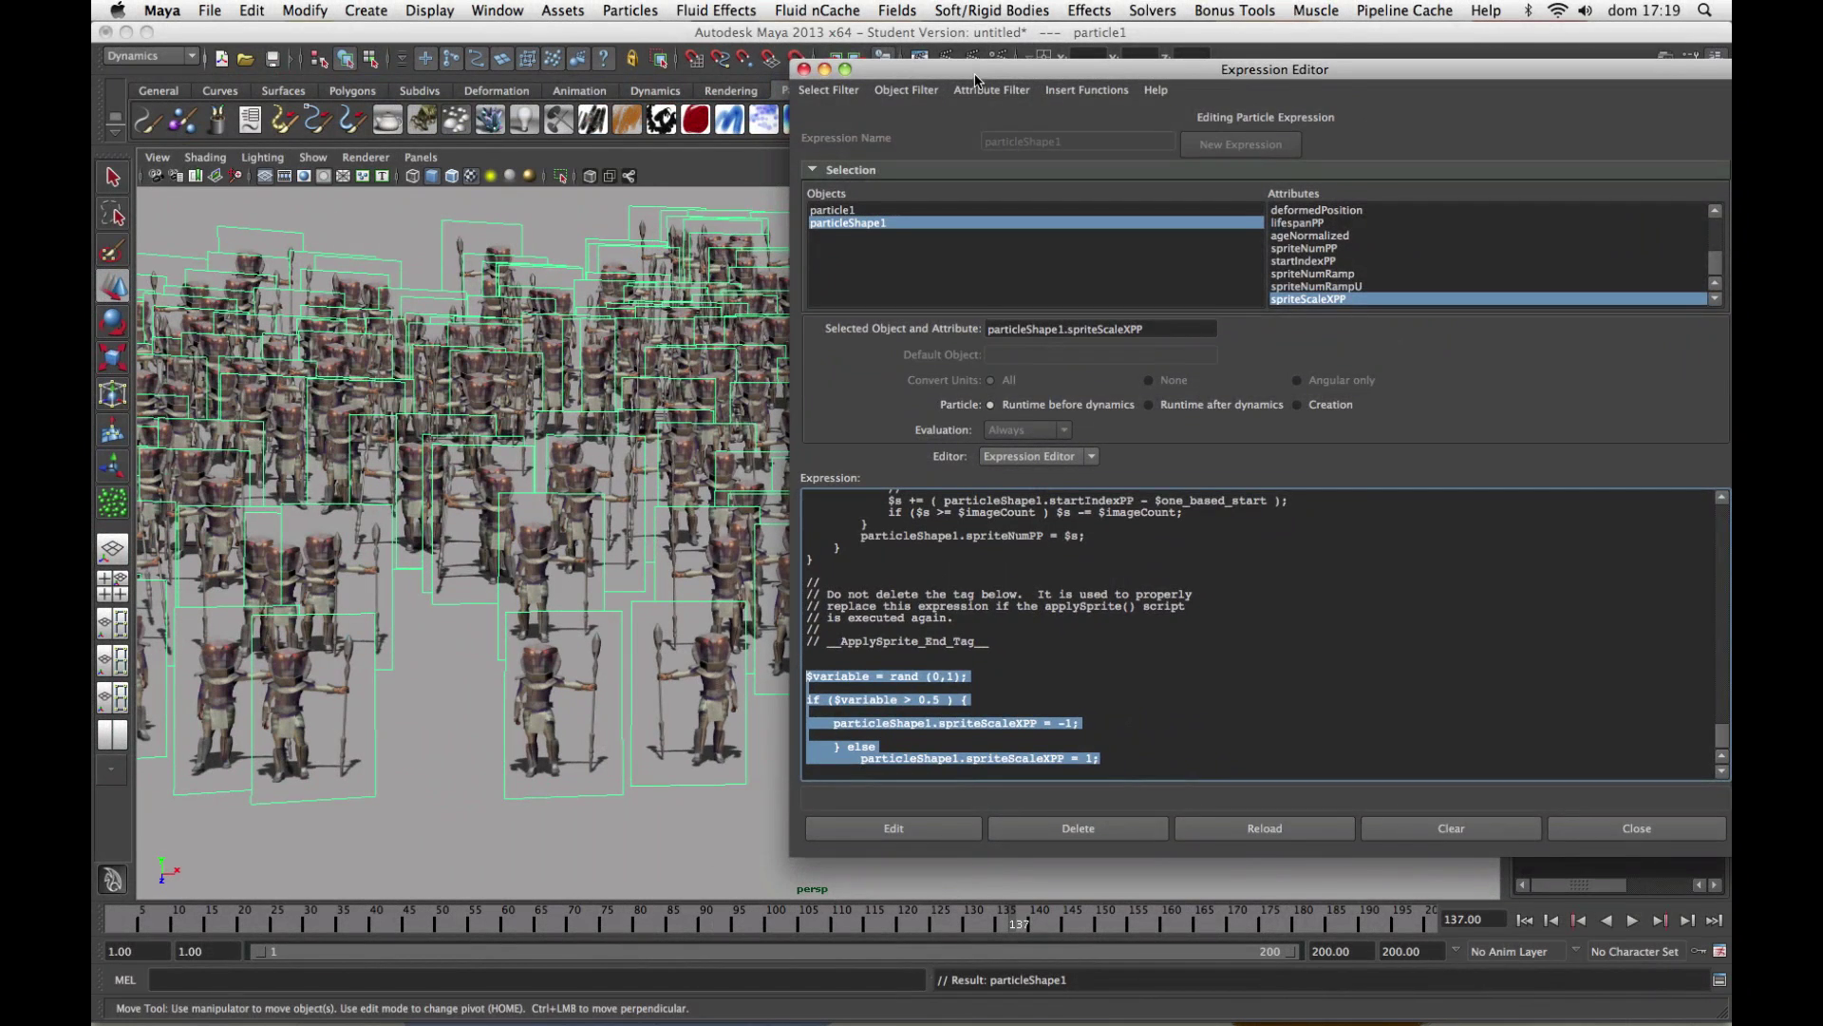
Uncover more of the viewport, play the animation from the first frame to check the sprite mirroring, and return to the start.
left_click_drag(978, 87, 1121, 65)
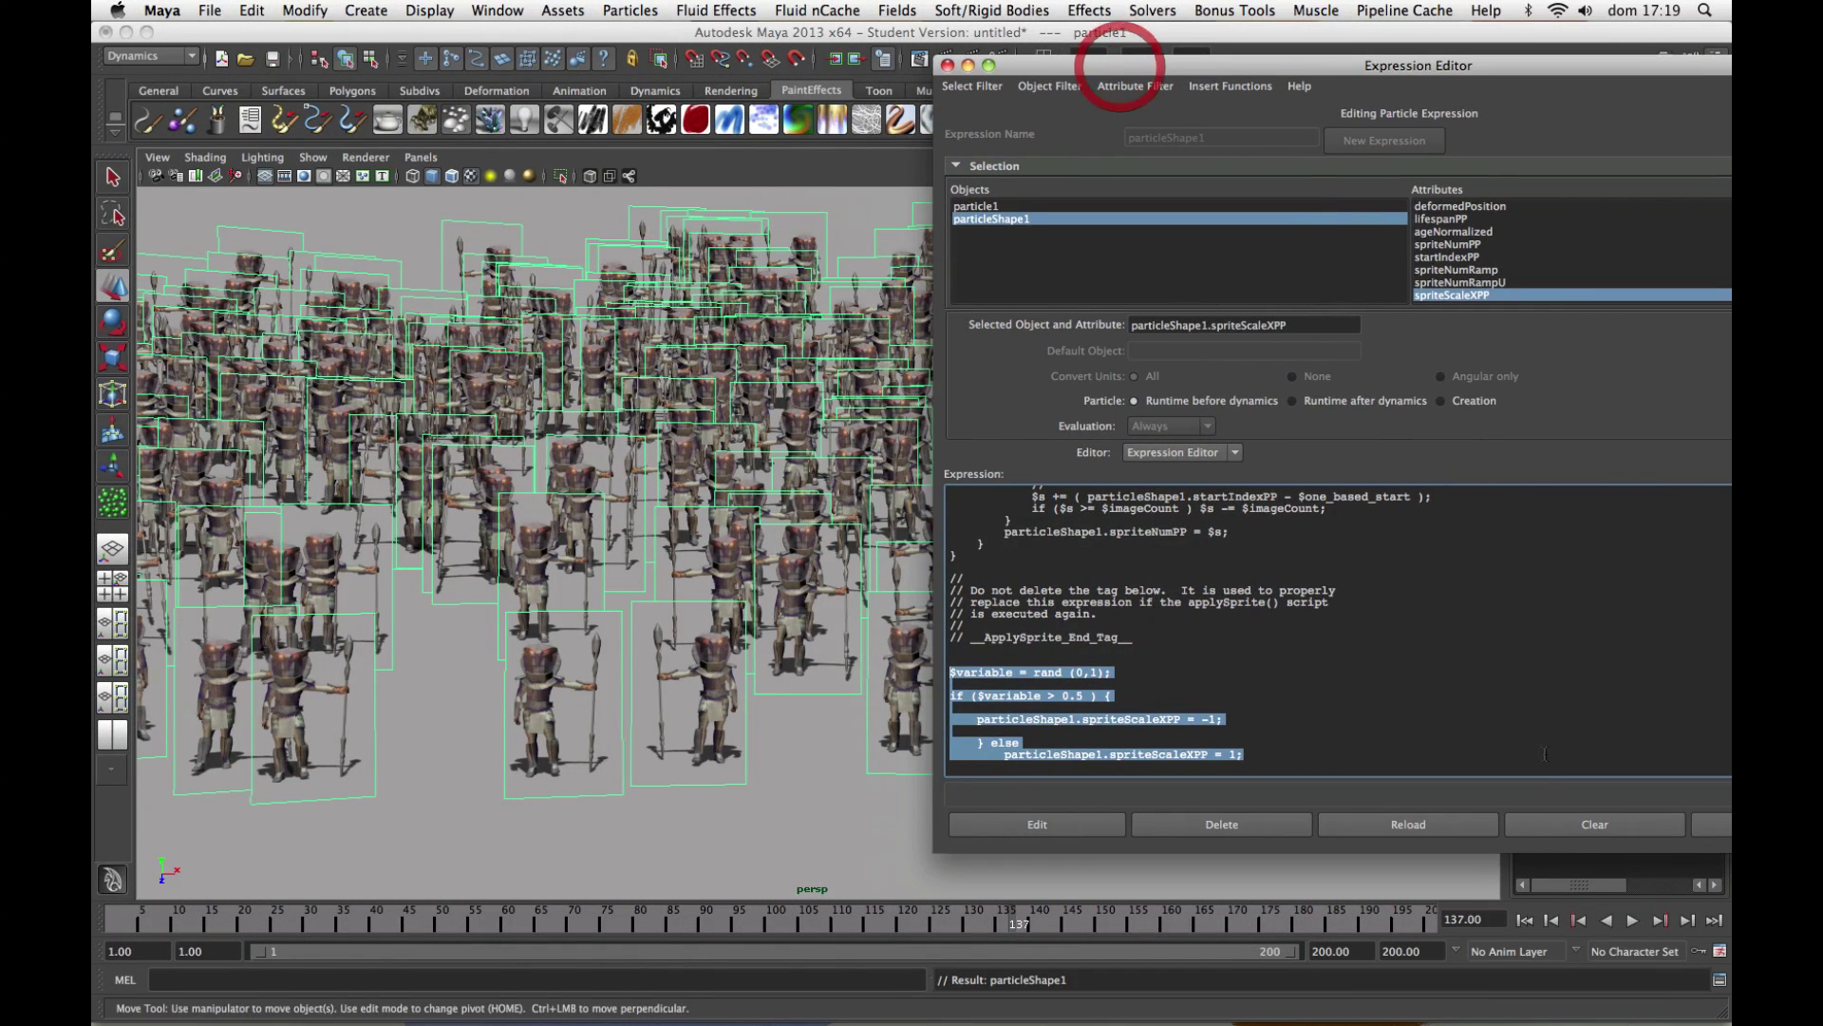
left_click(1524, 920)
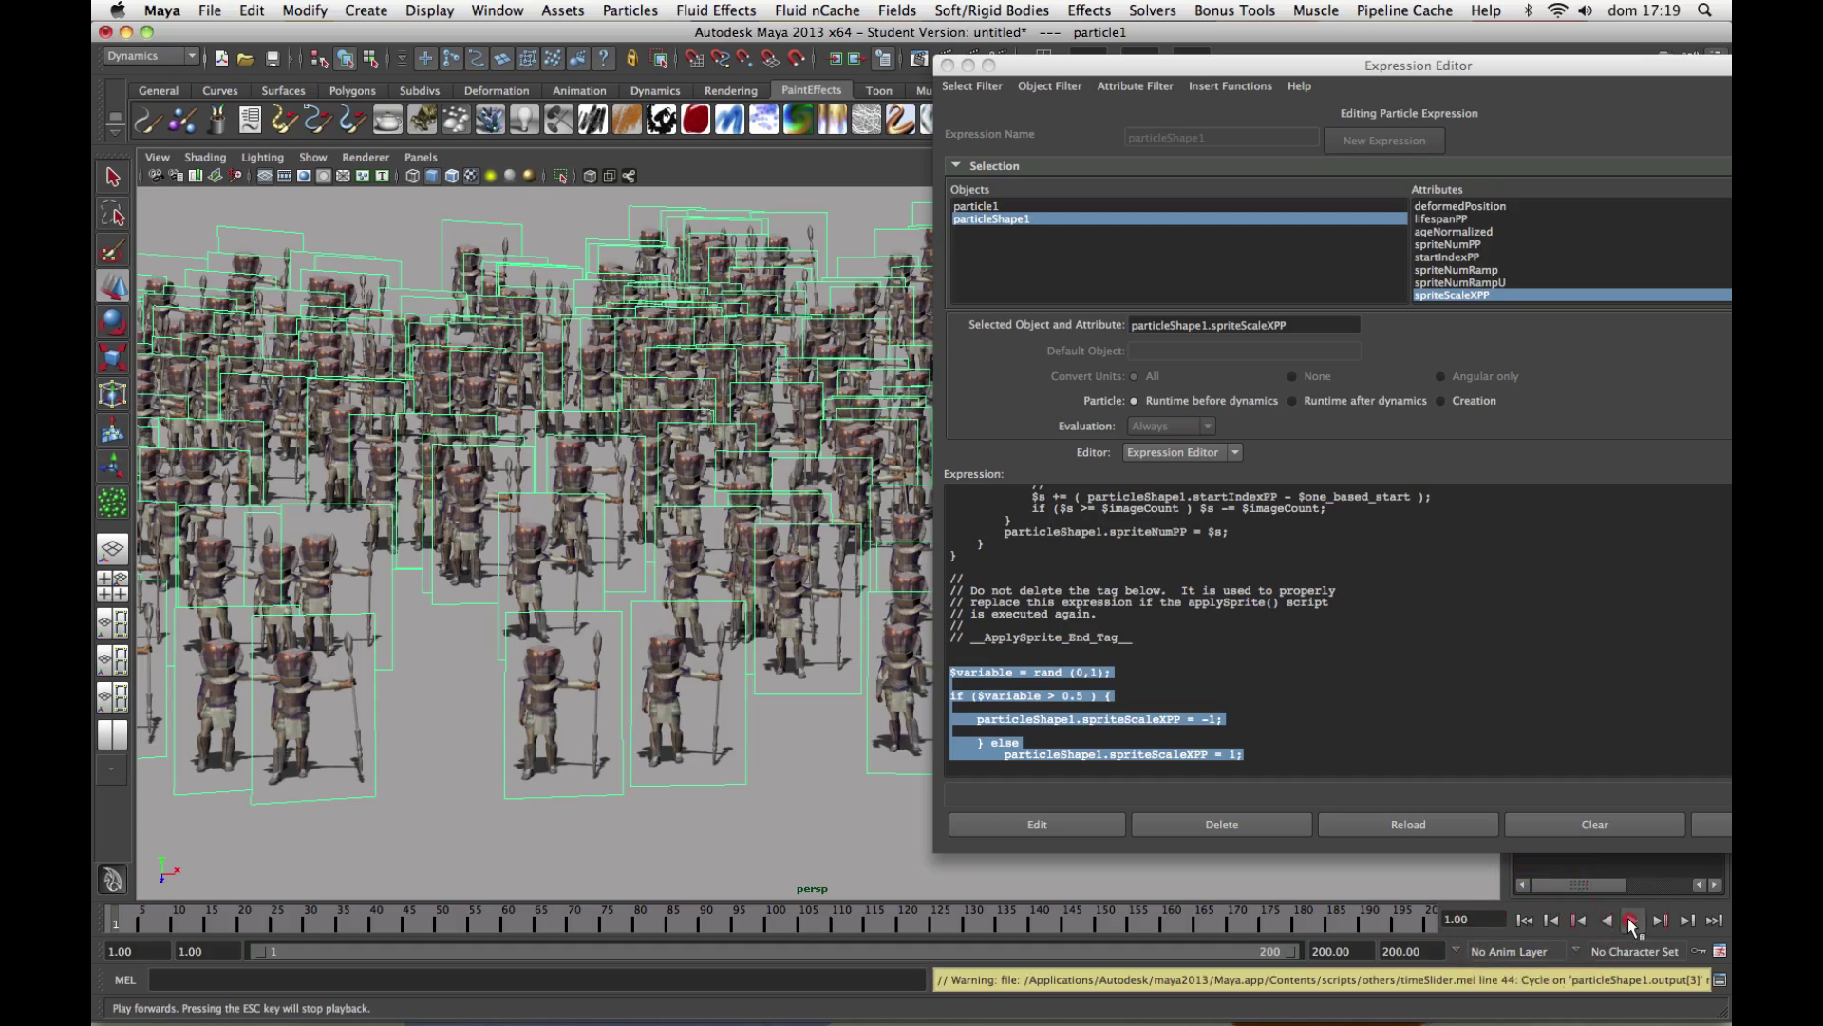
left_click(1632, 920)
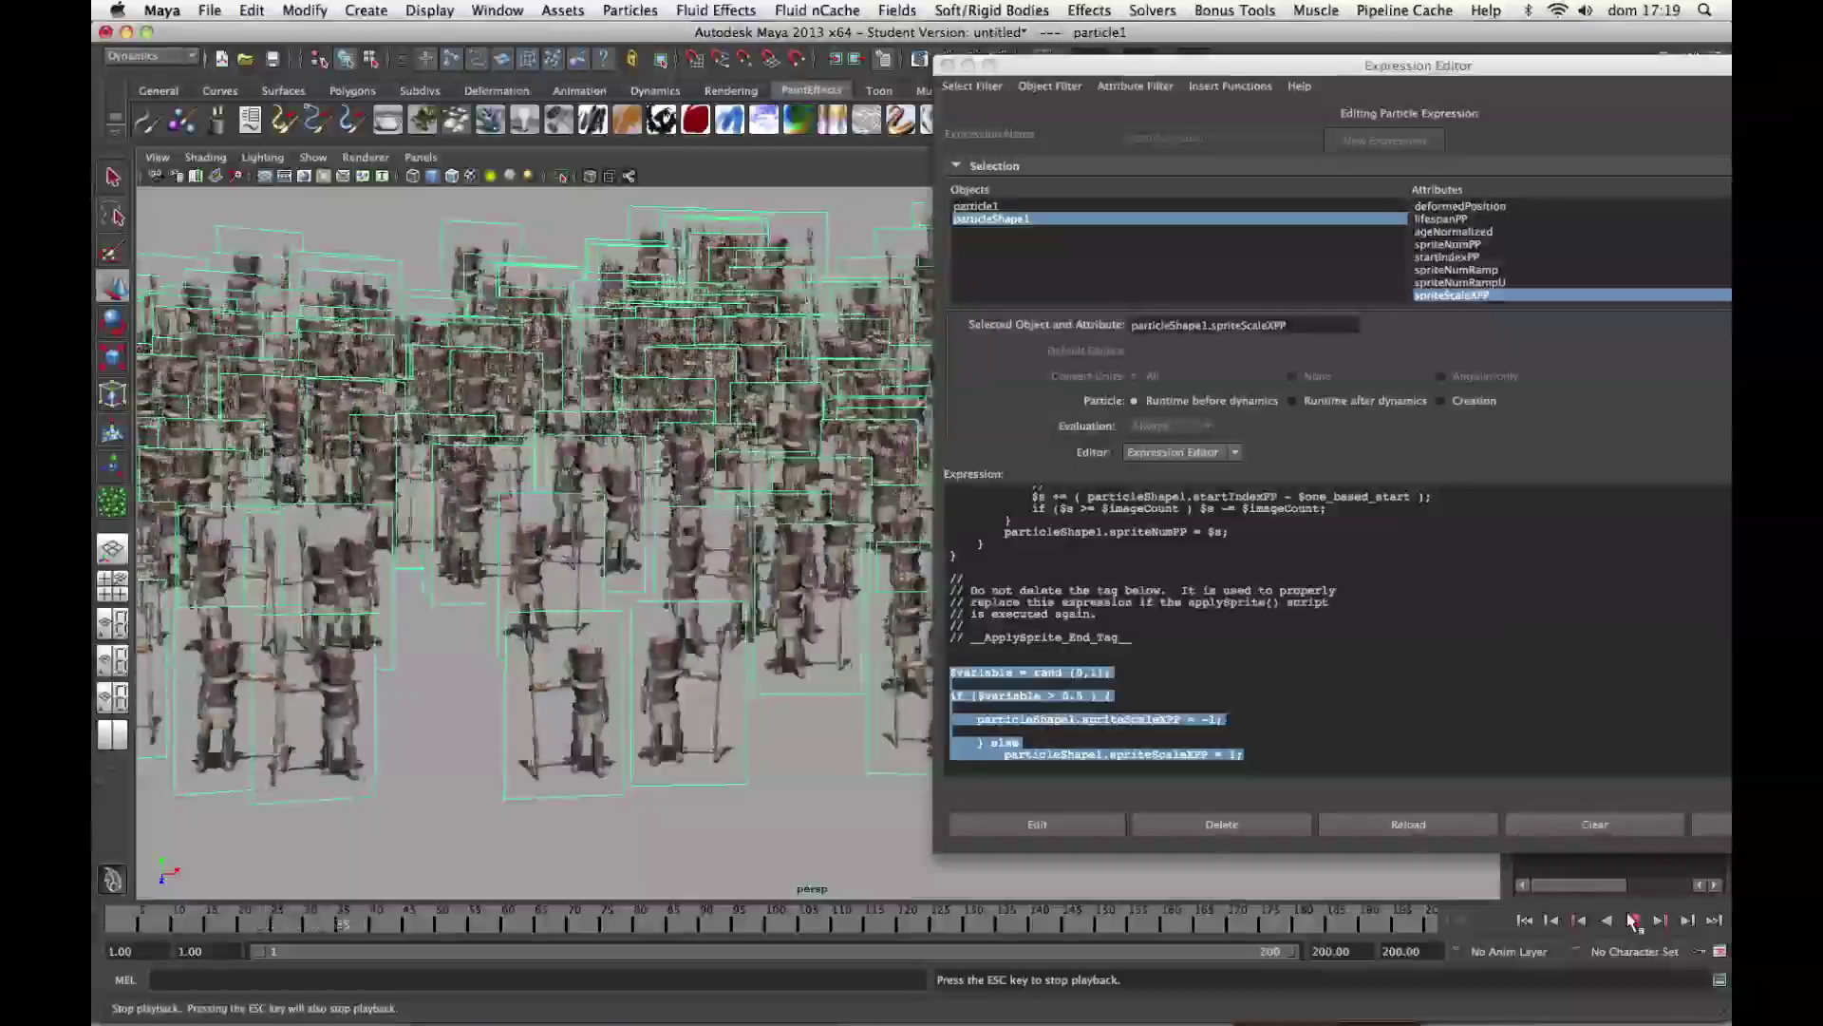
left_click(1633, 921)
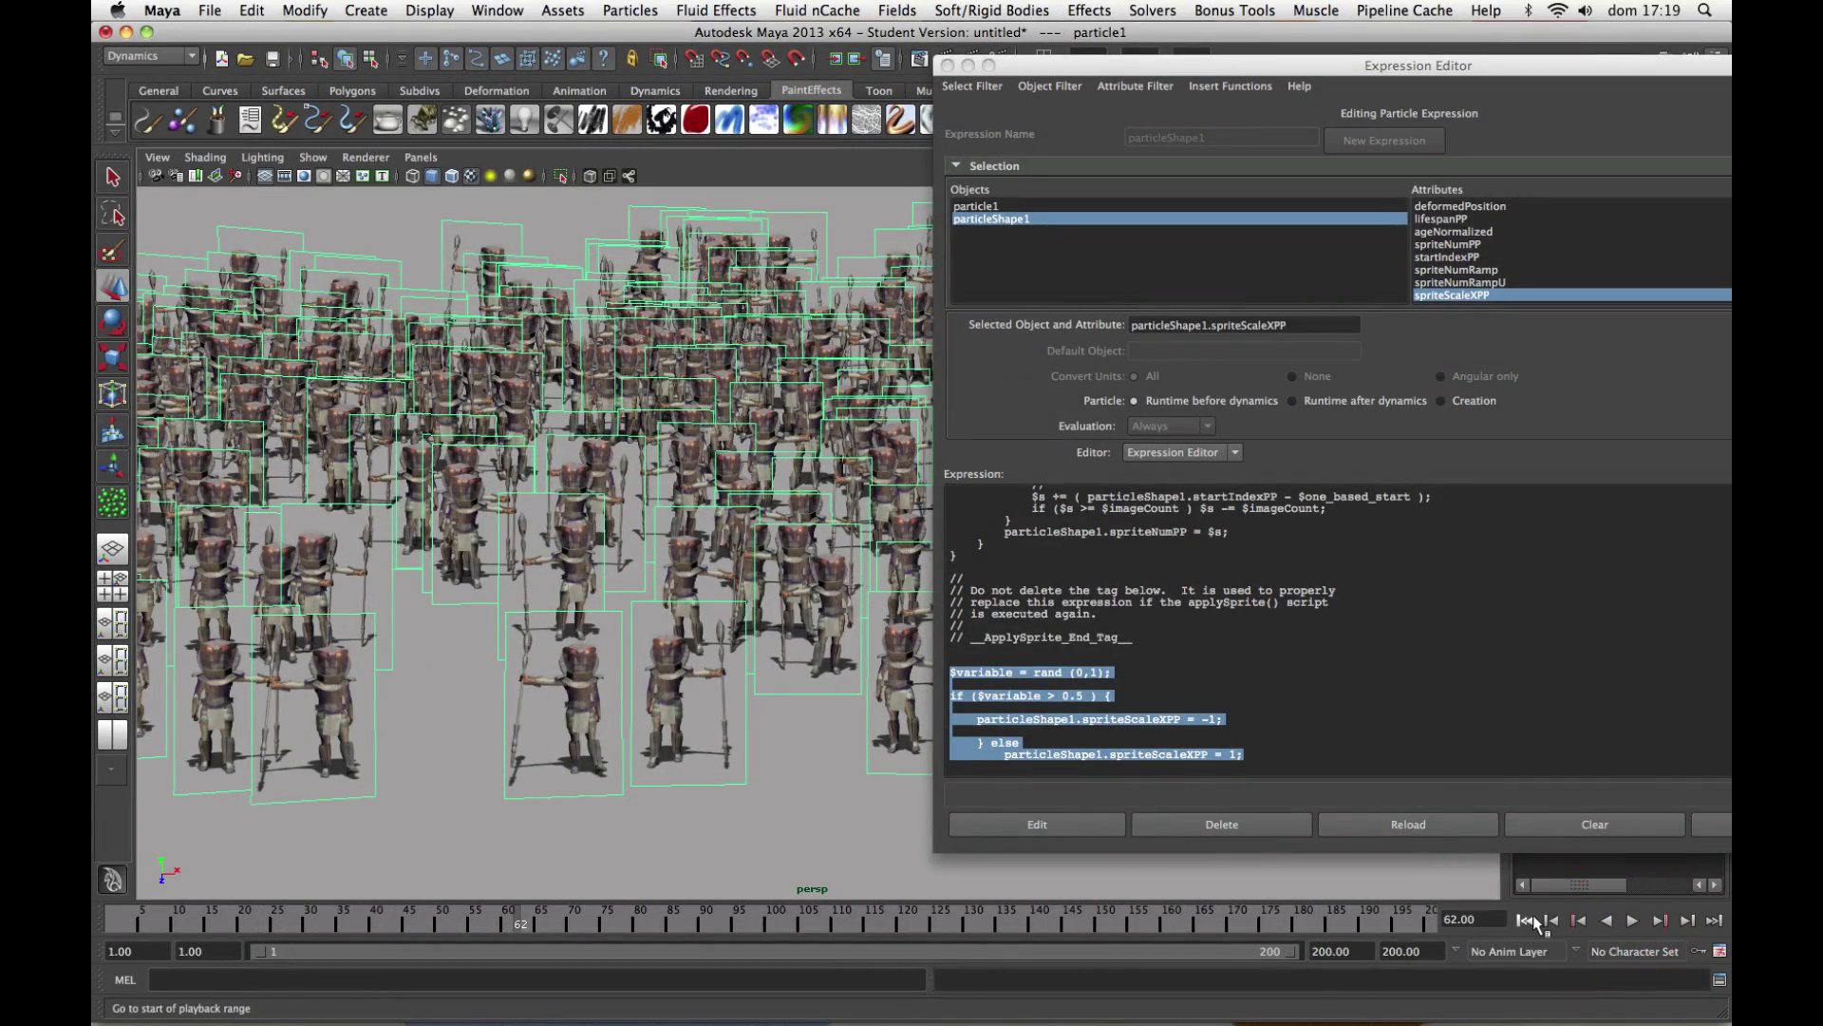
left_click(1531, 920)
Copy the random mirroring code from $variable = rand (0,1); through the else assignment, delete it from the runtime expression, and commit the edit.
left_click(1286, 771)
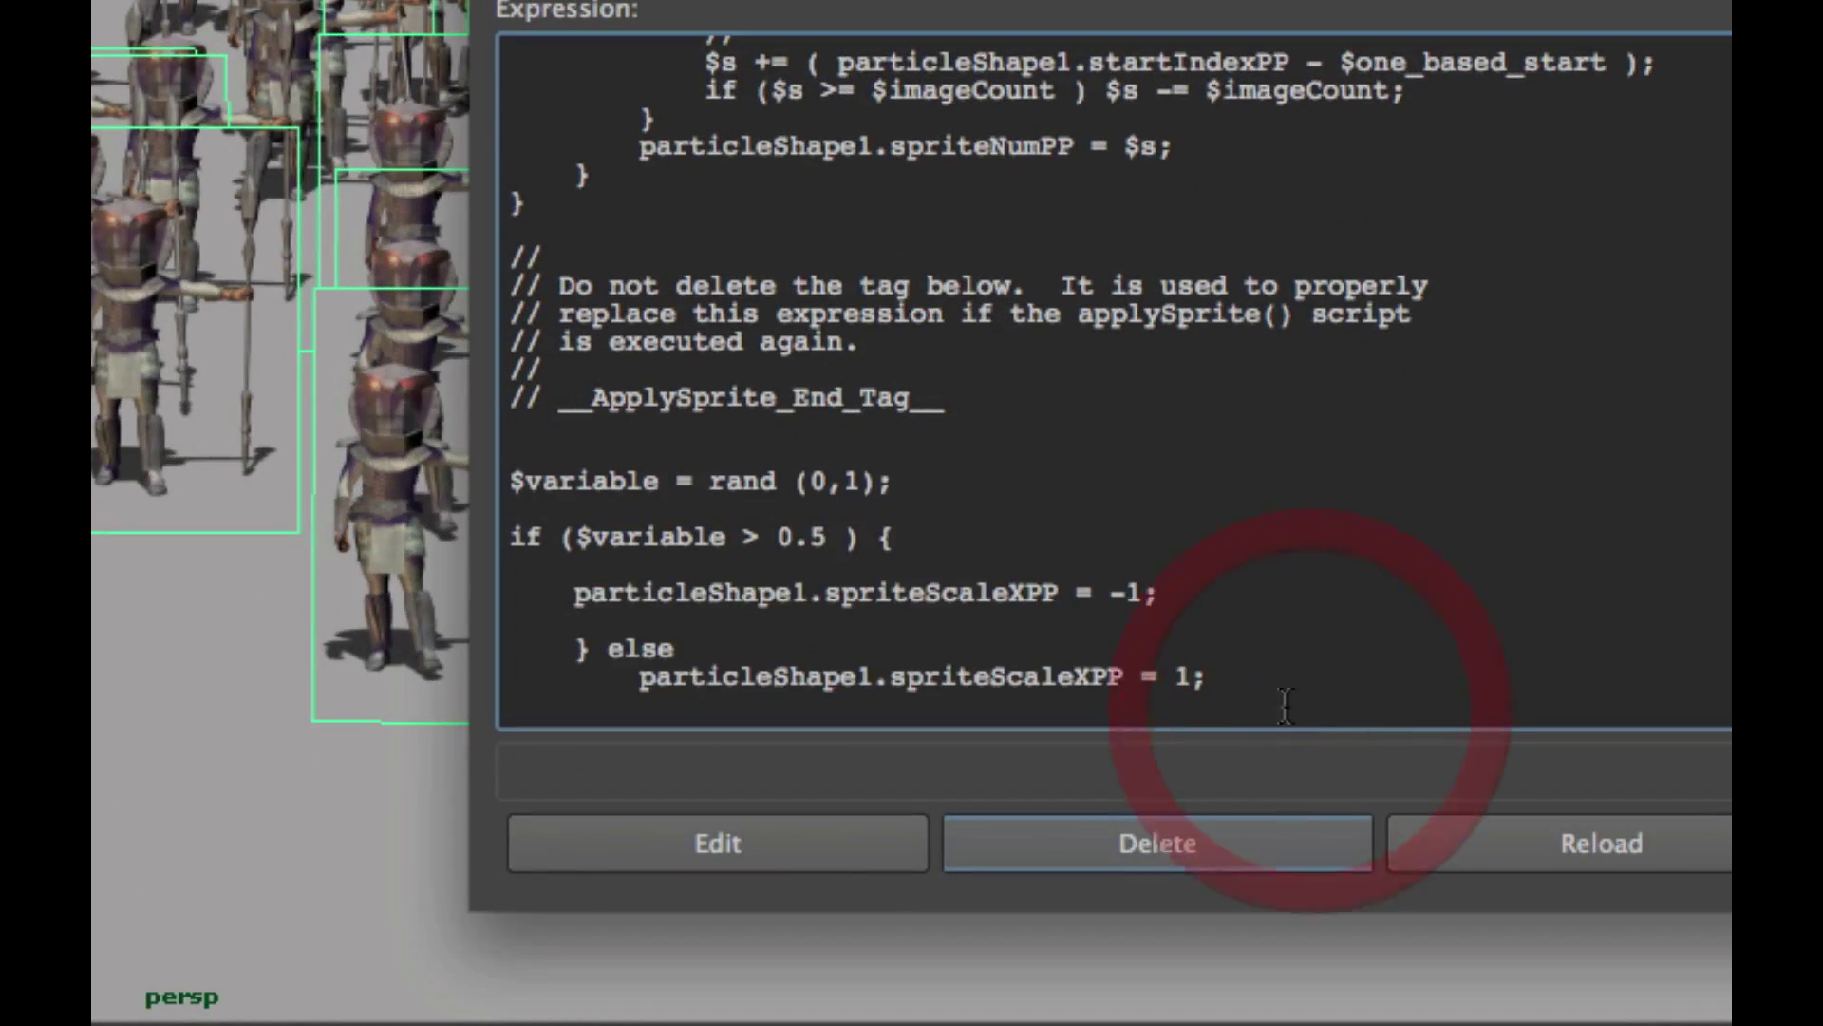
left_click_drag(1275, 765, 922, 666)
key("super+c")
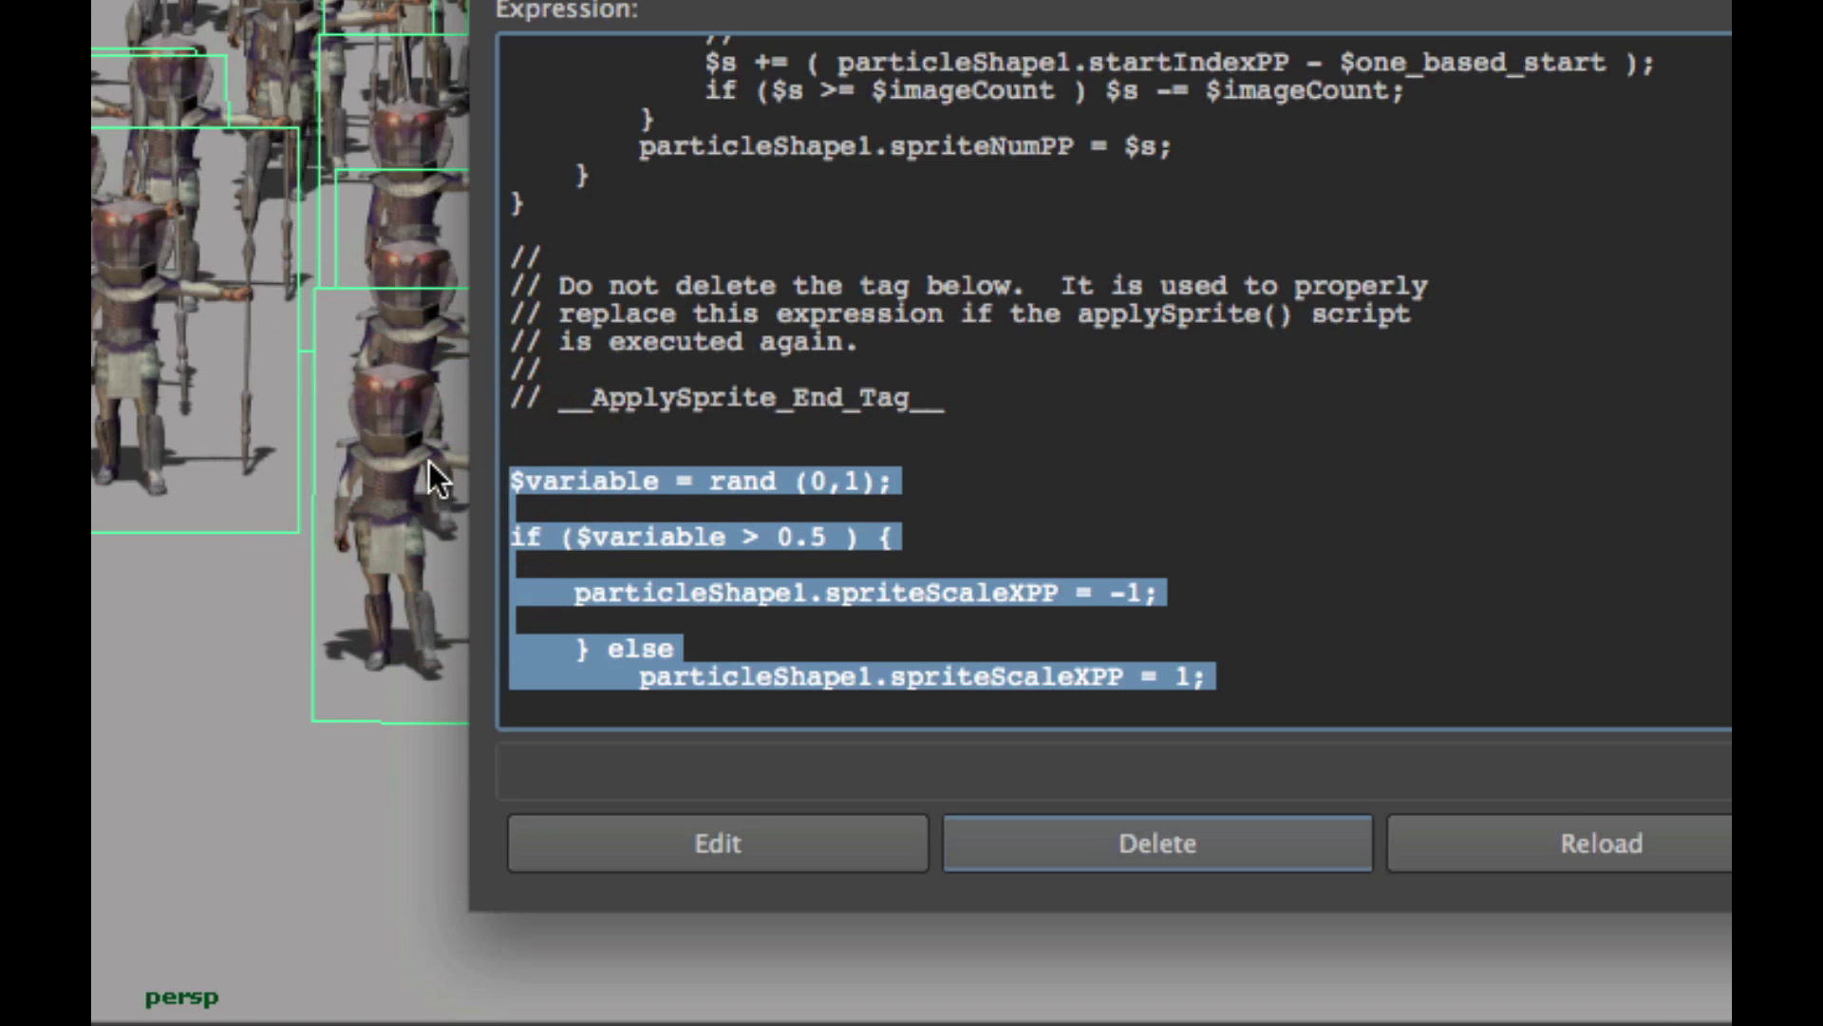
key("Delete")
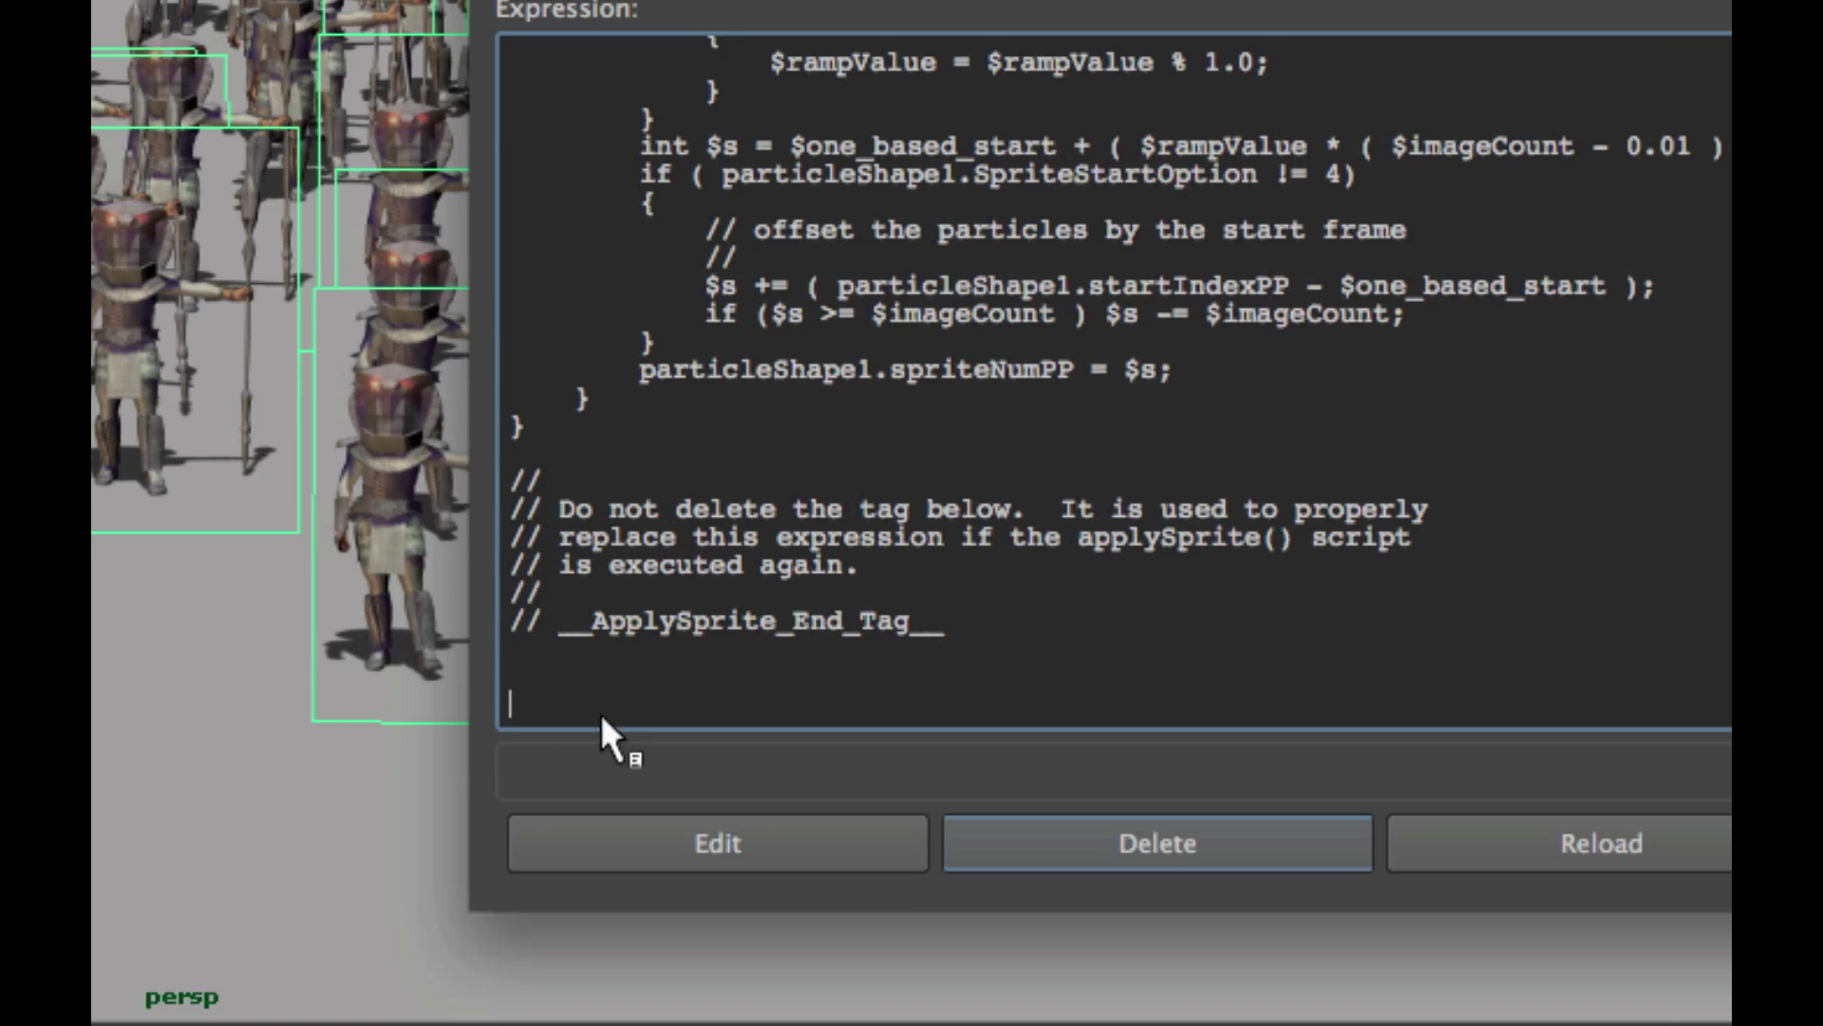
left_click(730, 840)
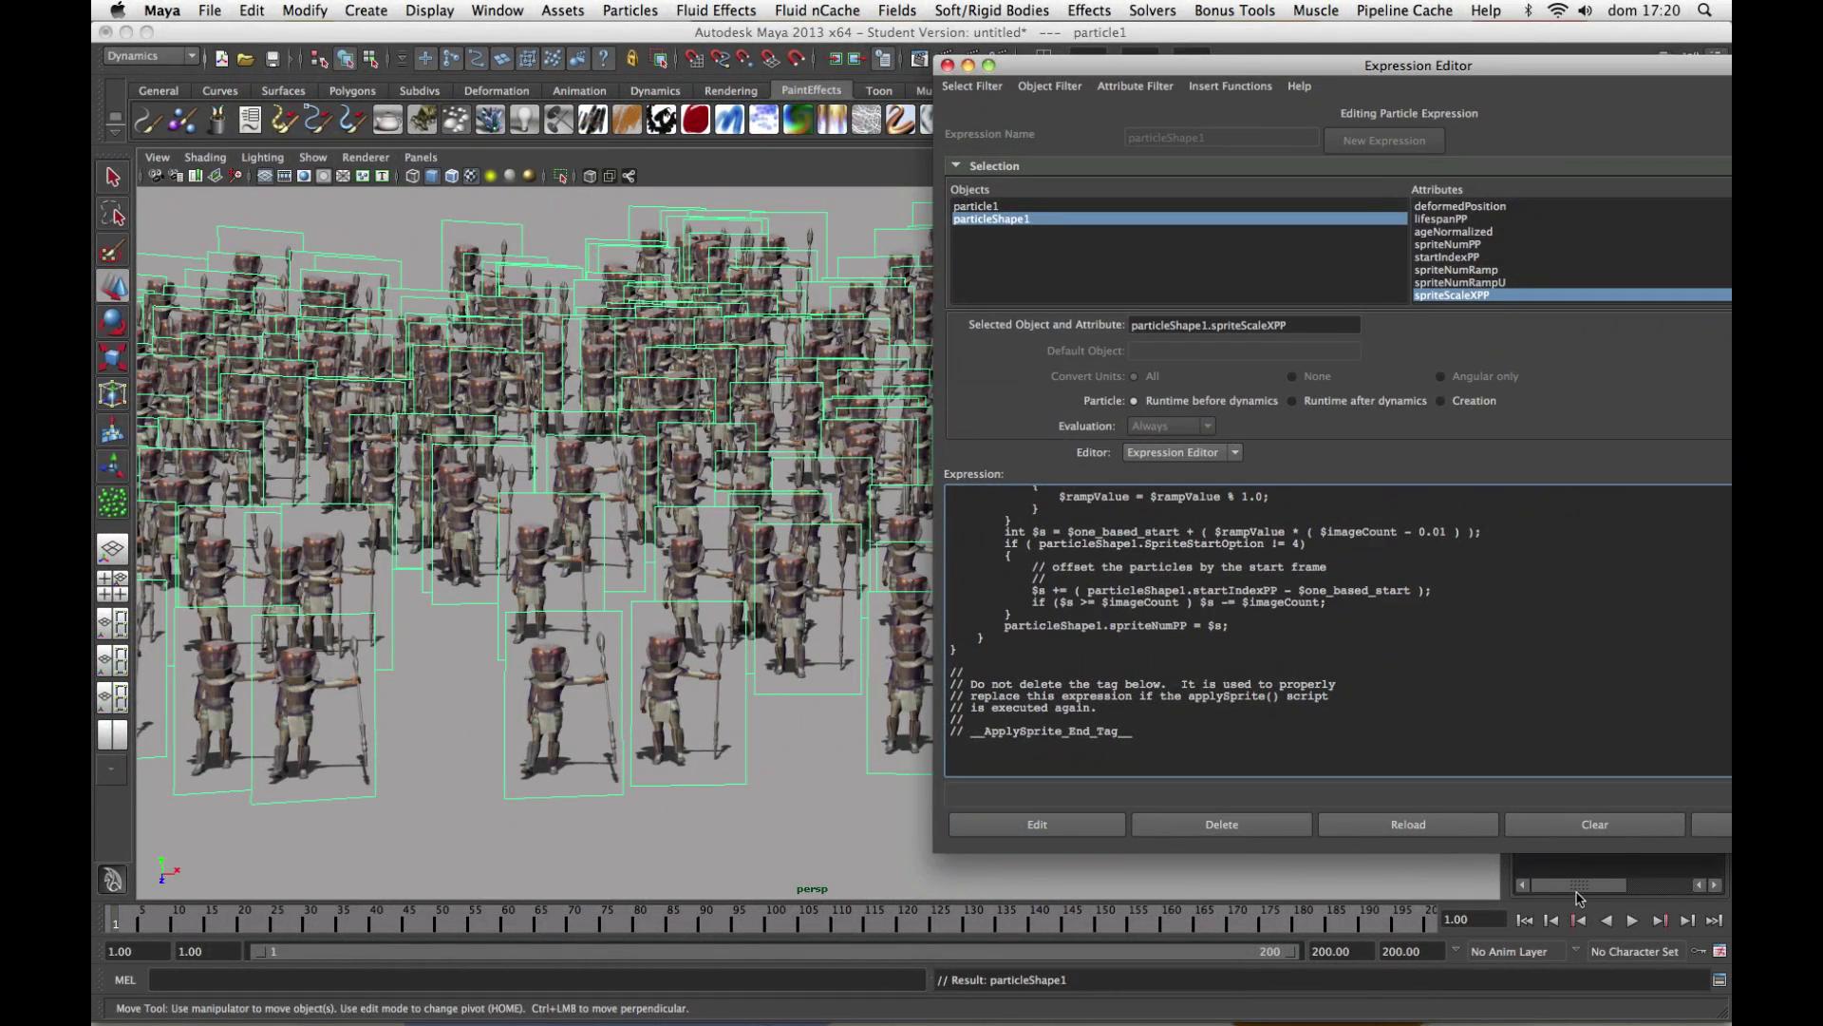
Play the animation to check the sprites without the runtime mirroring code, and close the expression editor.
left_click(1632, 920)
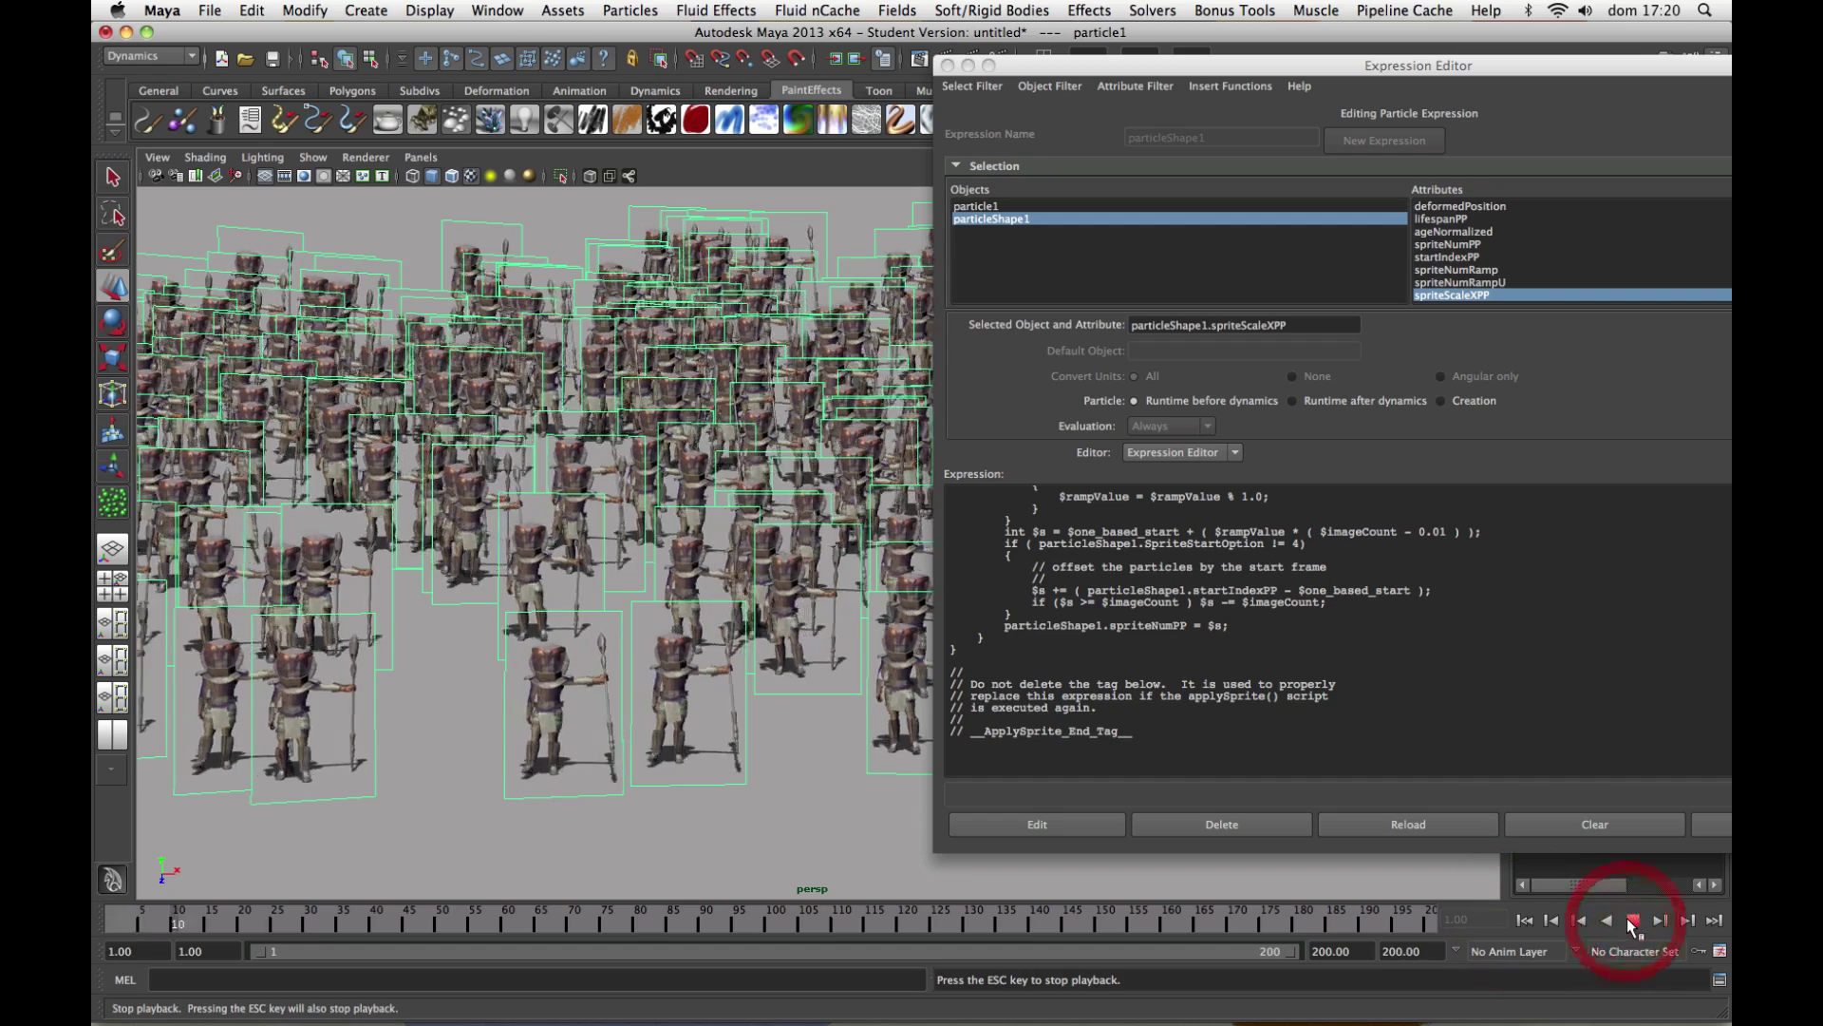
left_click(1633, 920)
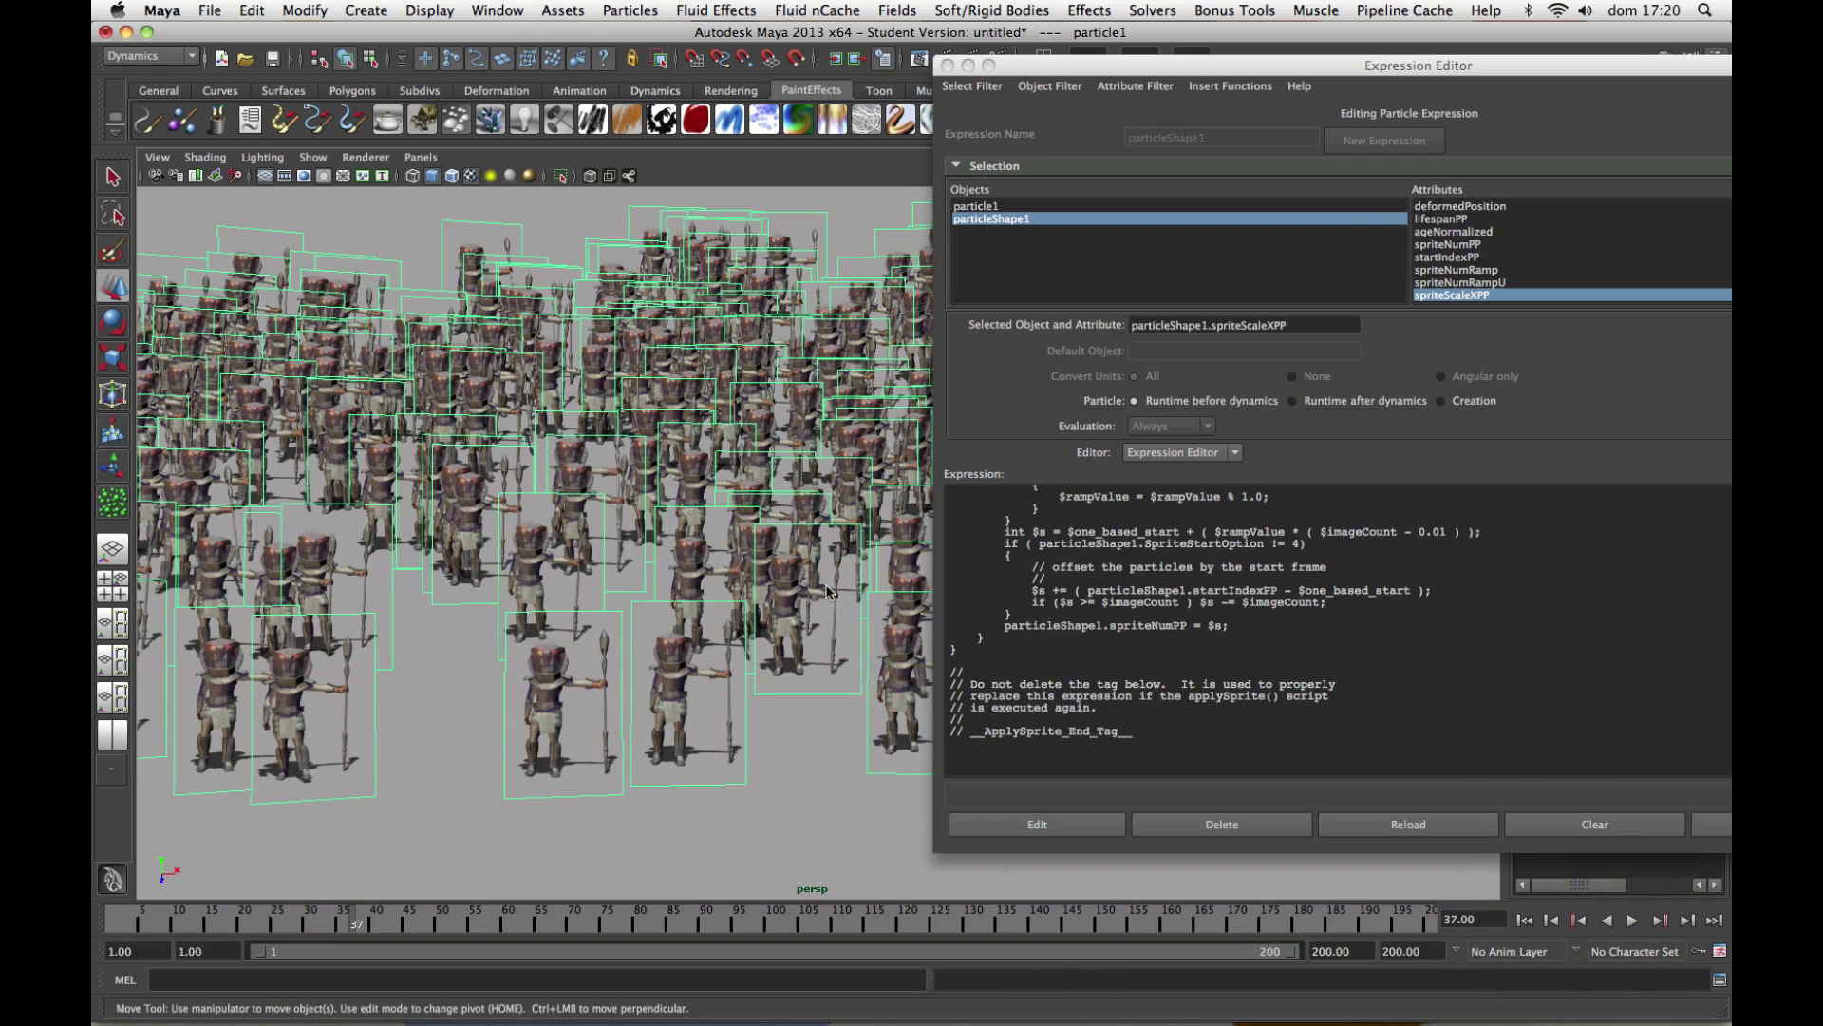
left_click_drag(1438, 68, 1230, 94)
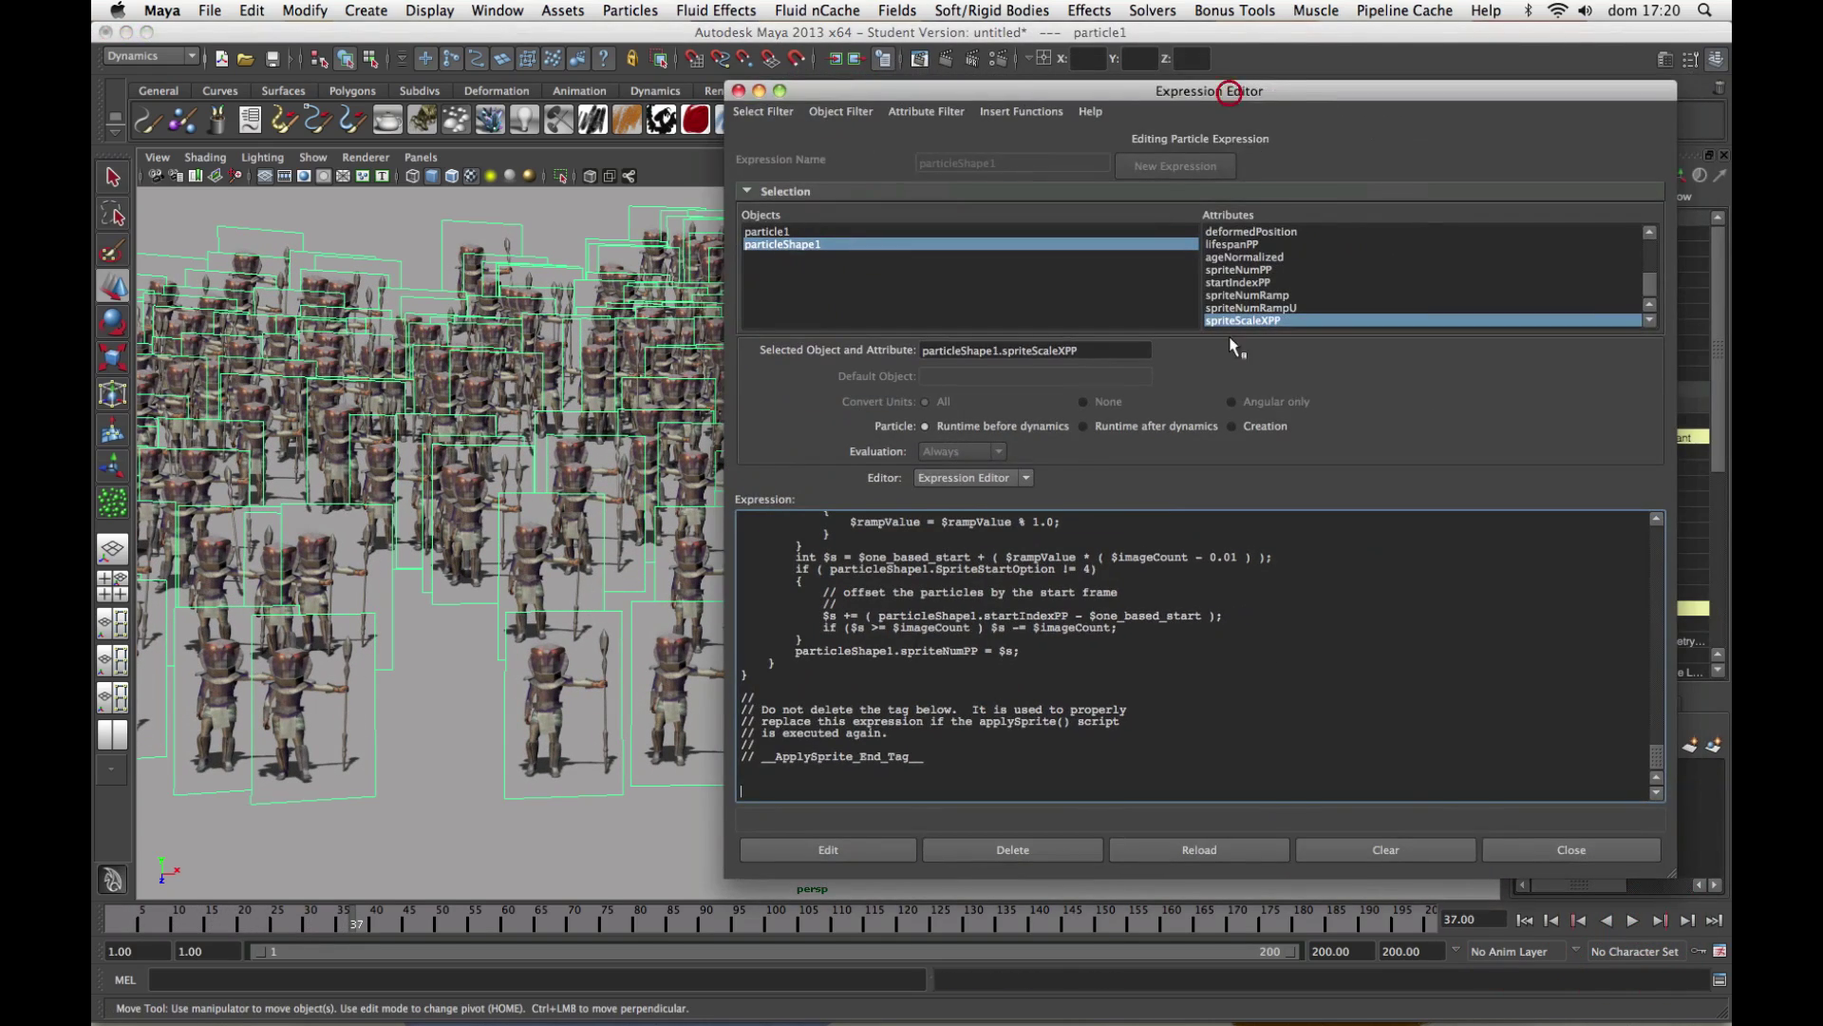
left_click(1572, 850)
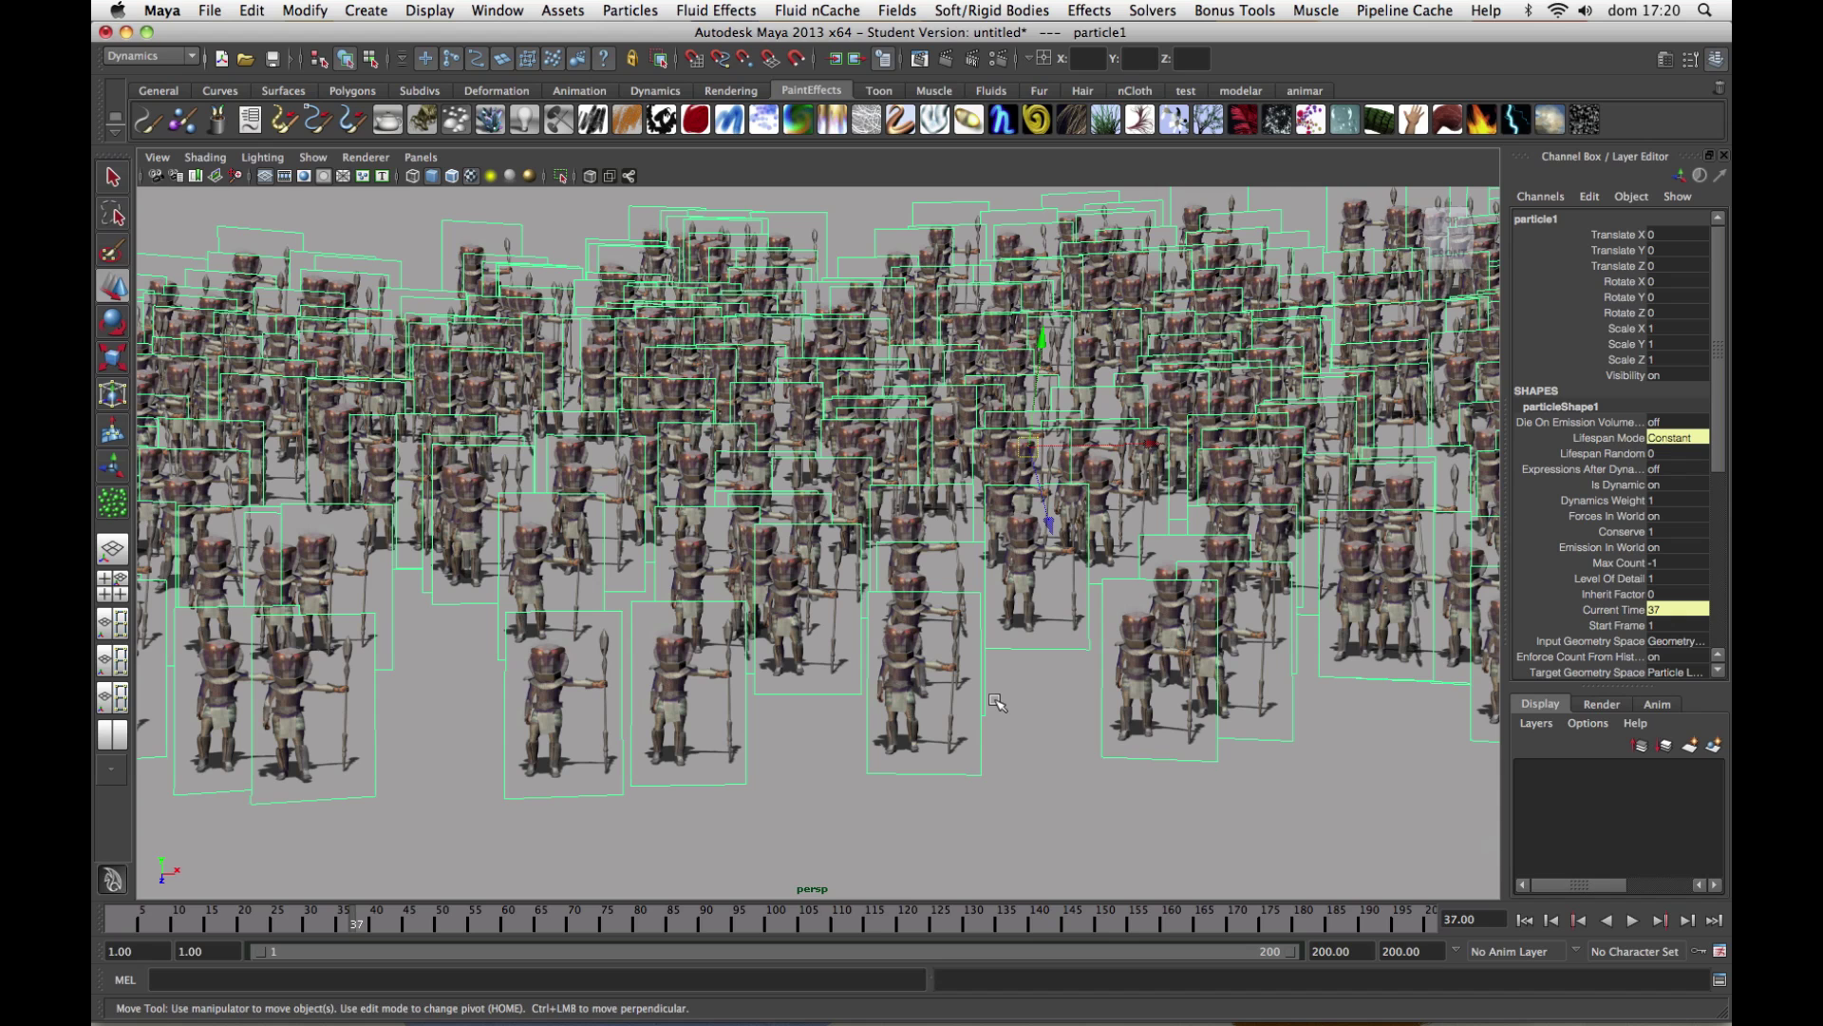
Open the creation expression of particleShape1's Sprite Scale X PP attribute.
key("ctrl+a")
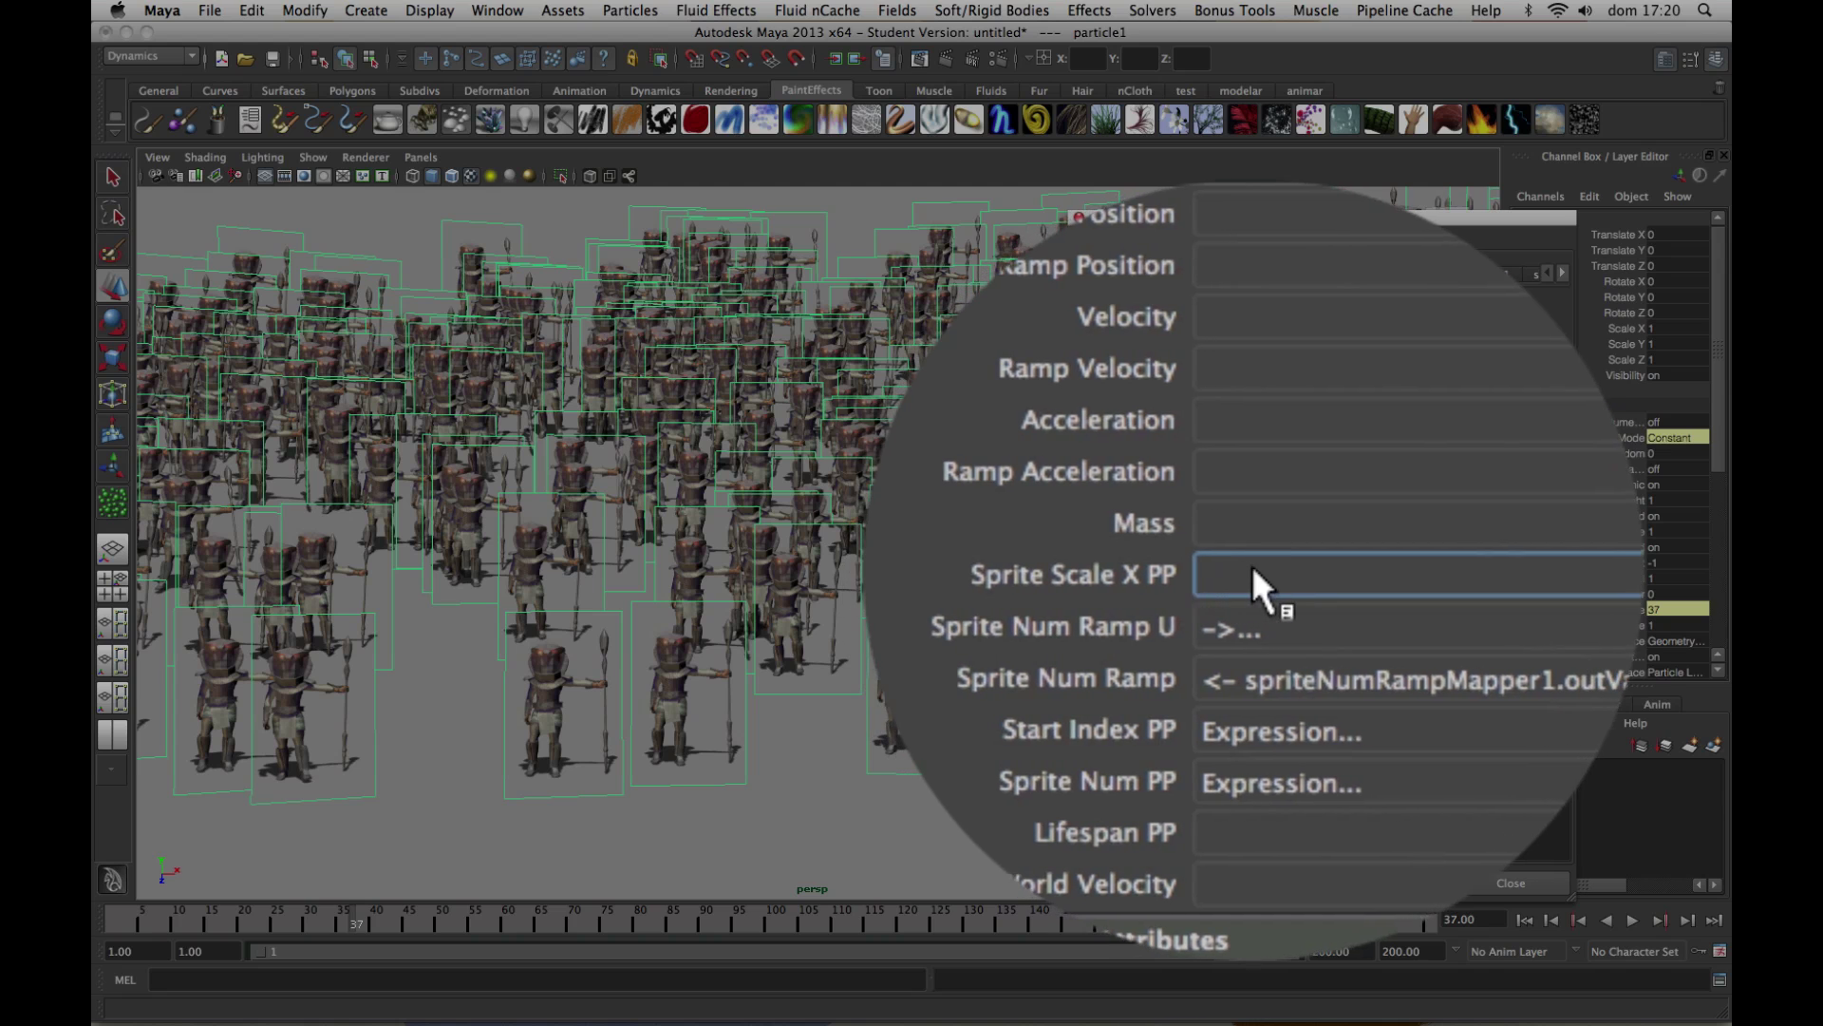
right_click(1257, 567)
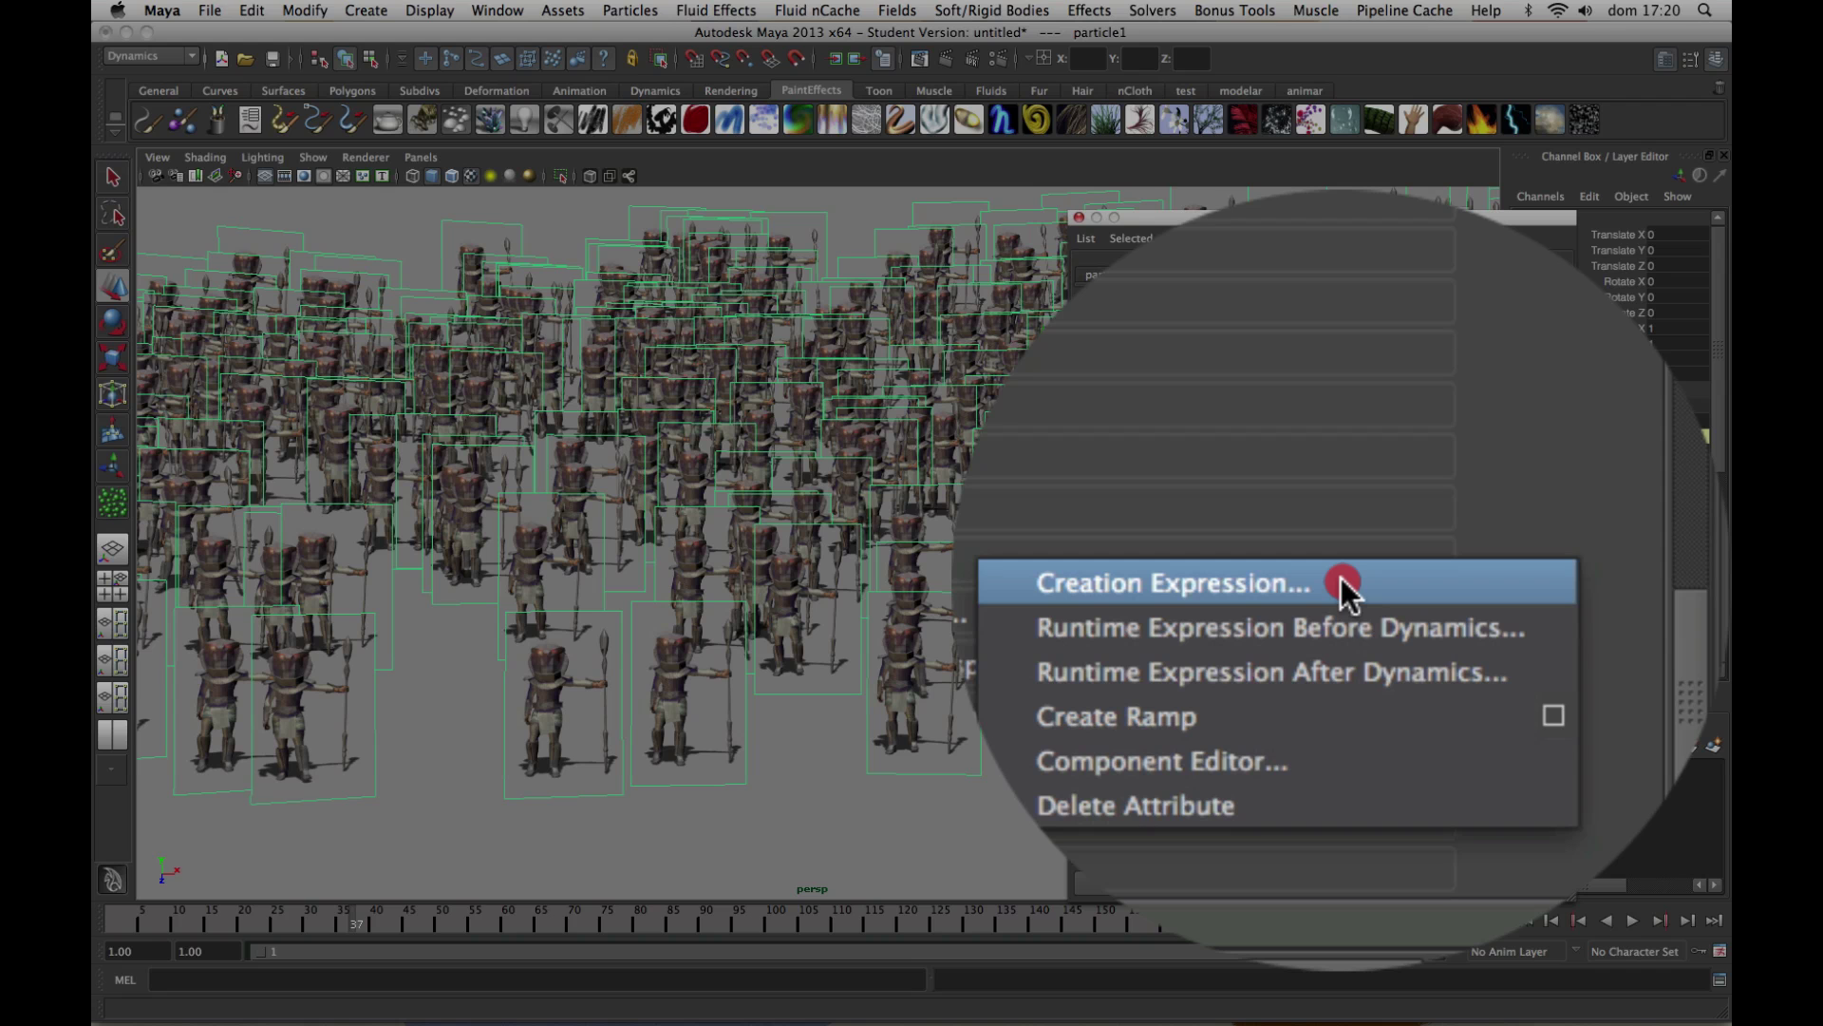
left_click(1341, 578)
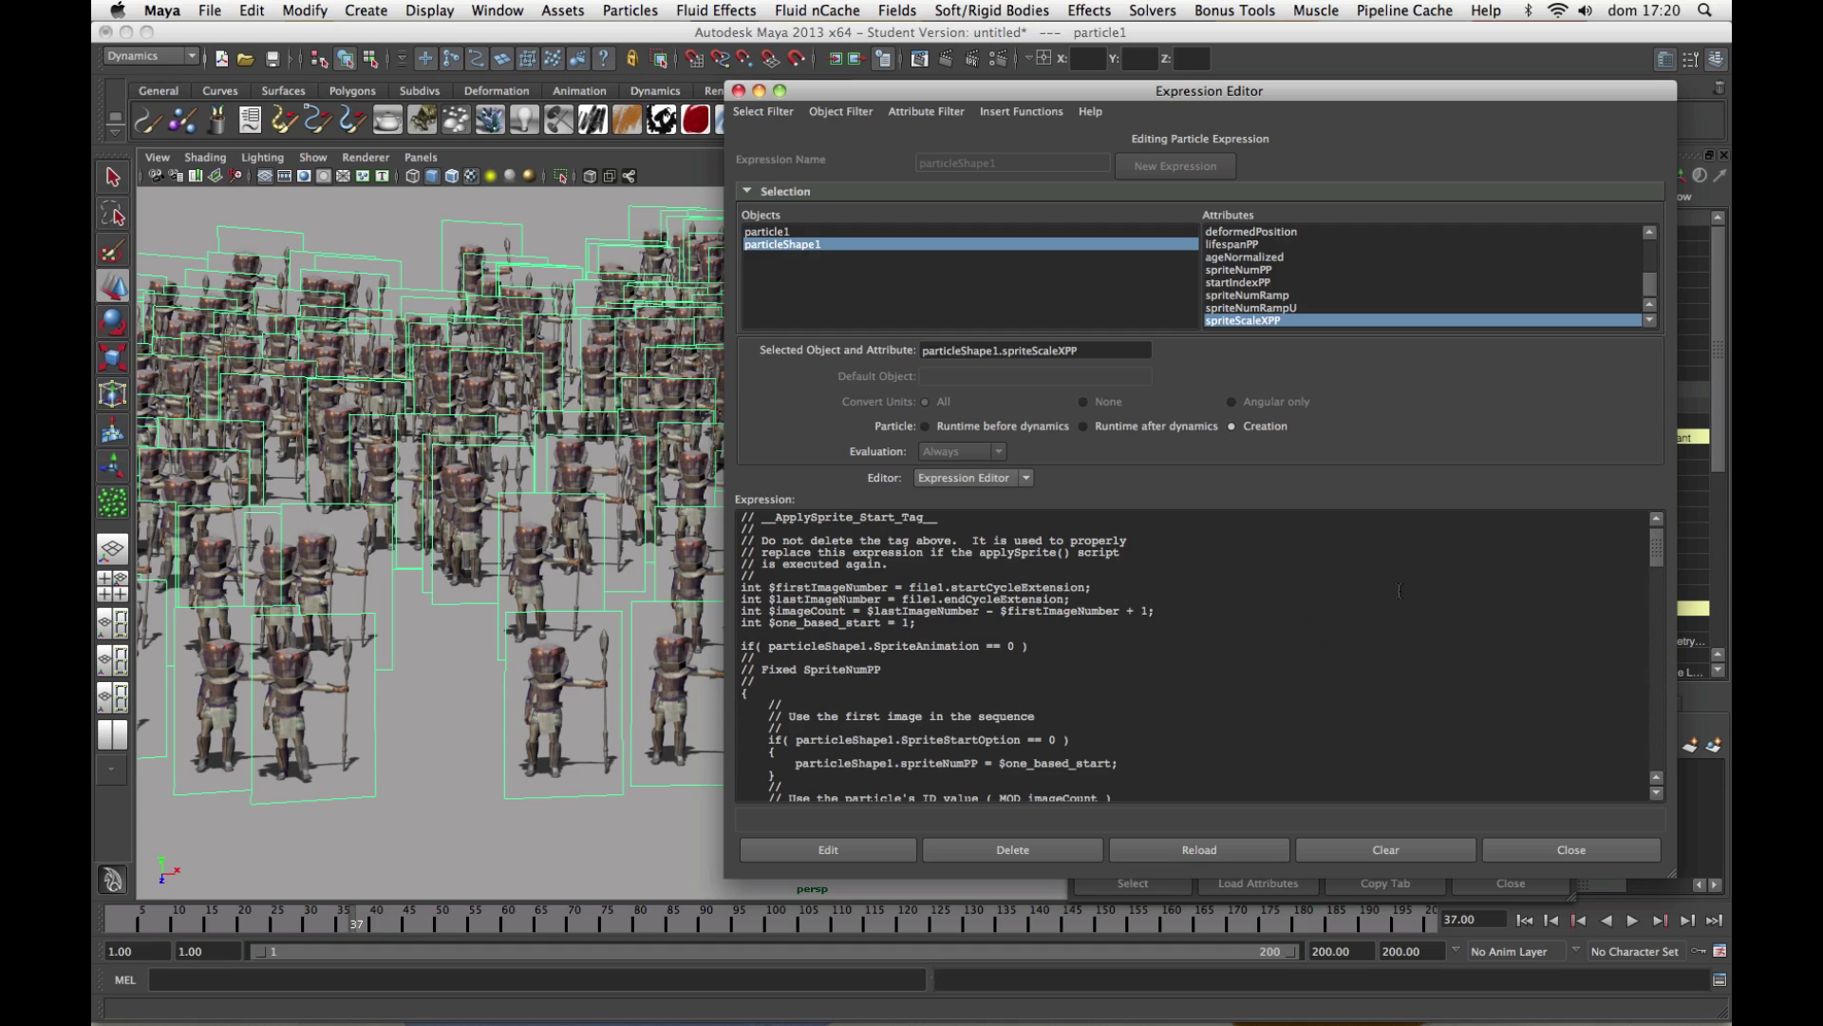
Paste the copied random mirroring code below the __ApplySprite_End_Tag__ comment in the creation expression and commit the edit.
left_click_drag(1656, 560, 1681, 802)
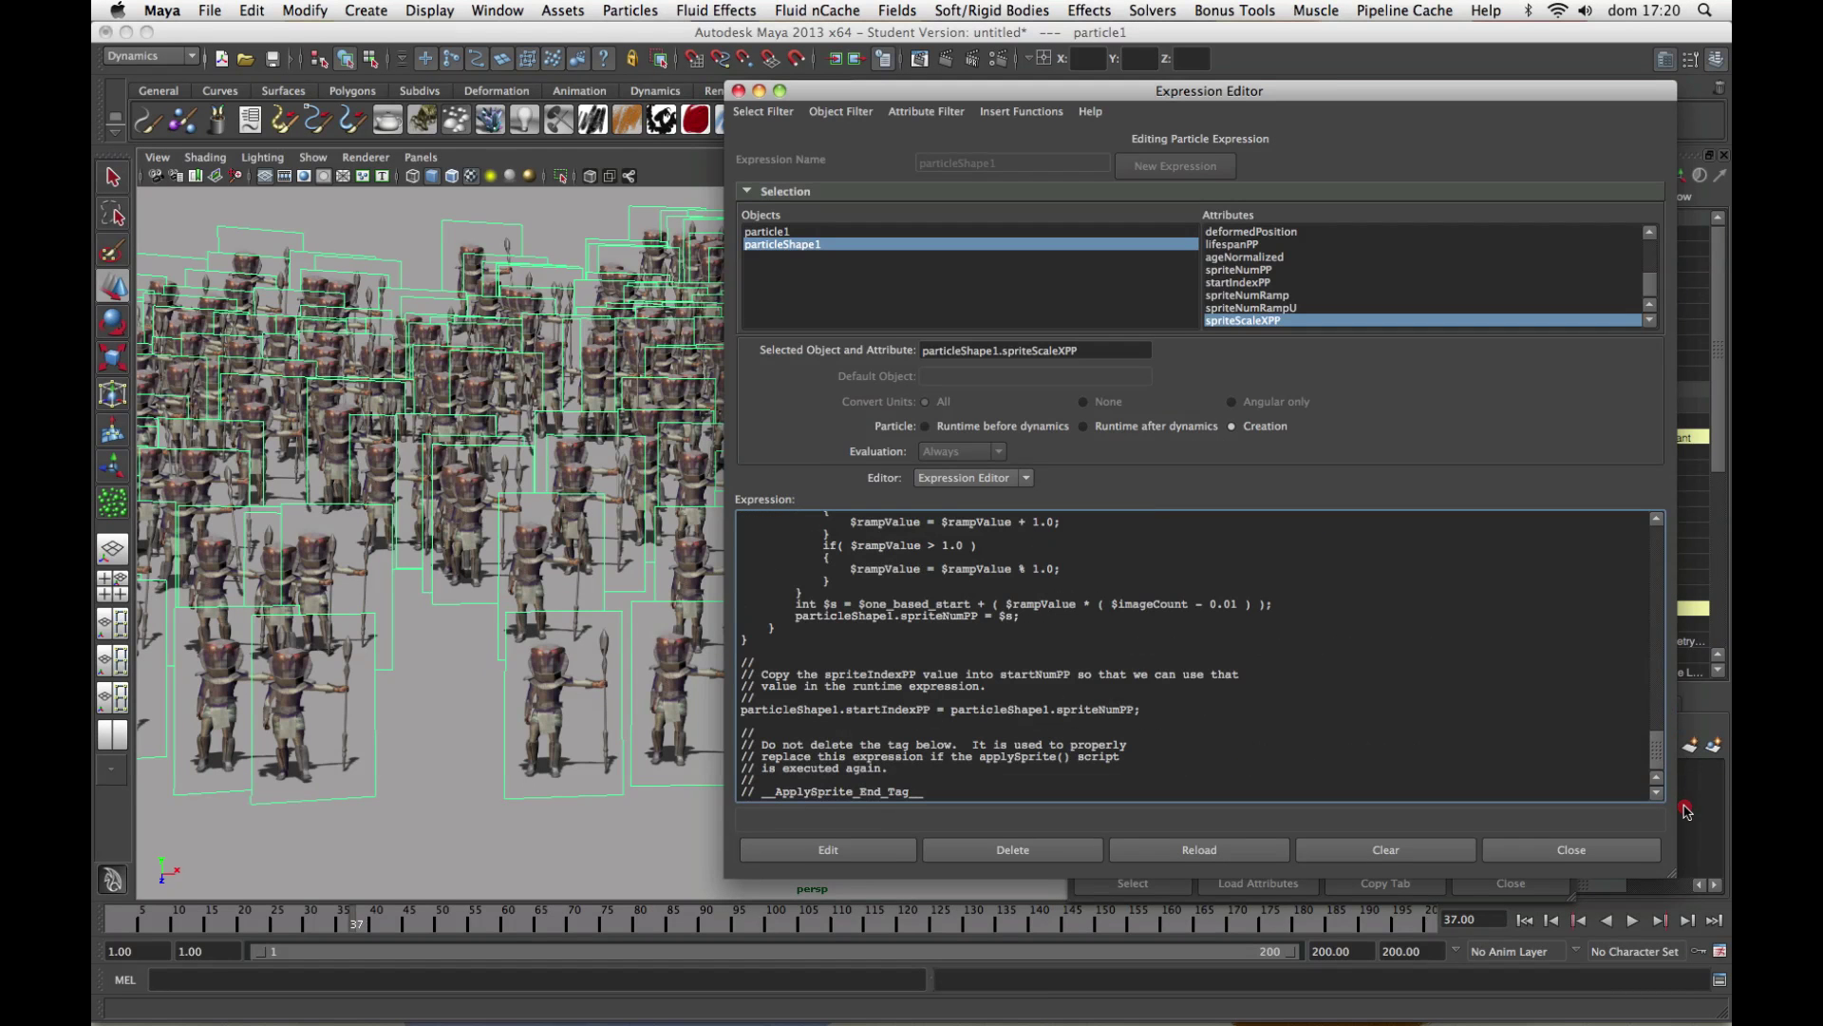
left_click(978, 806)
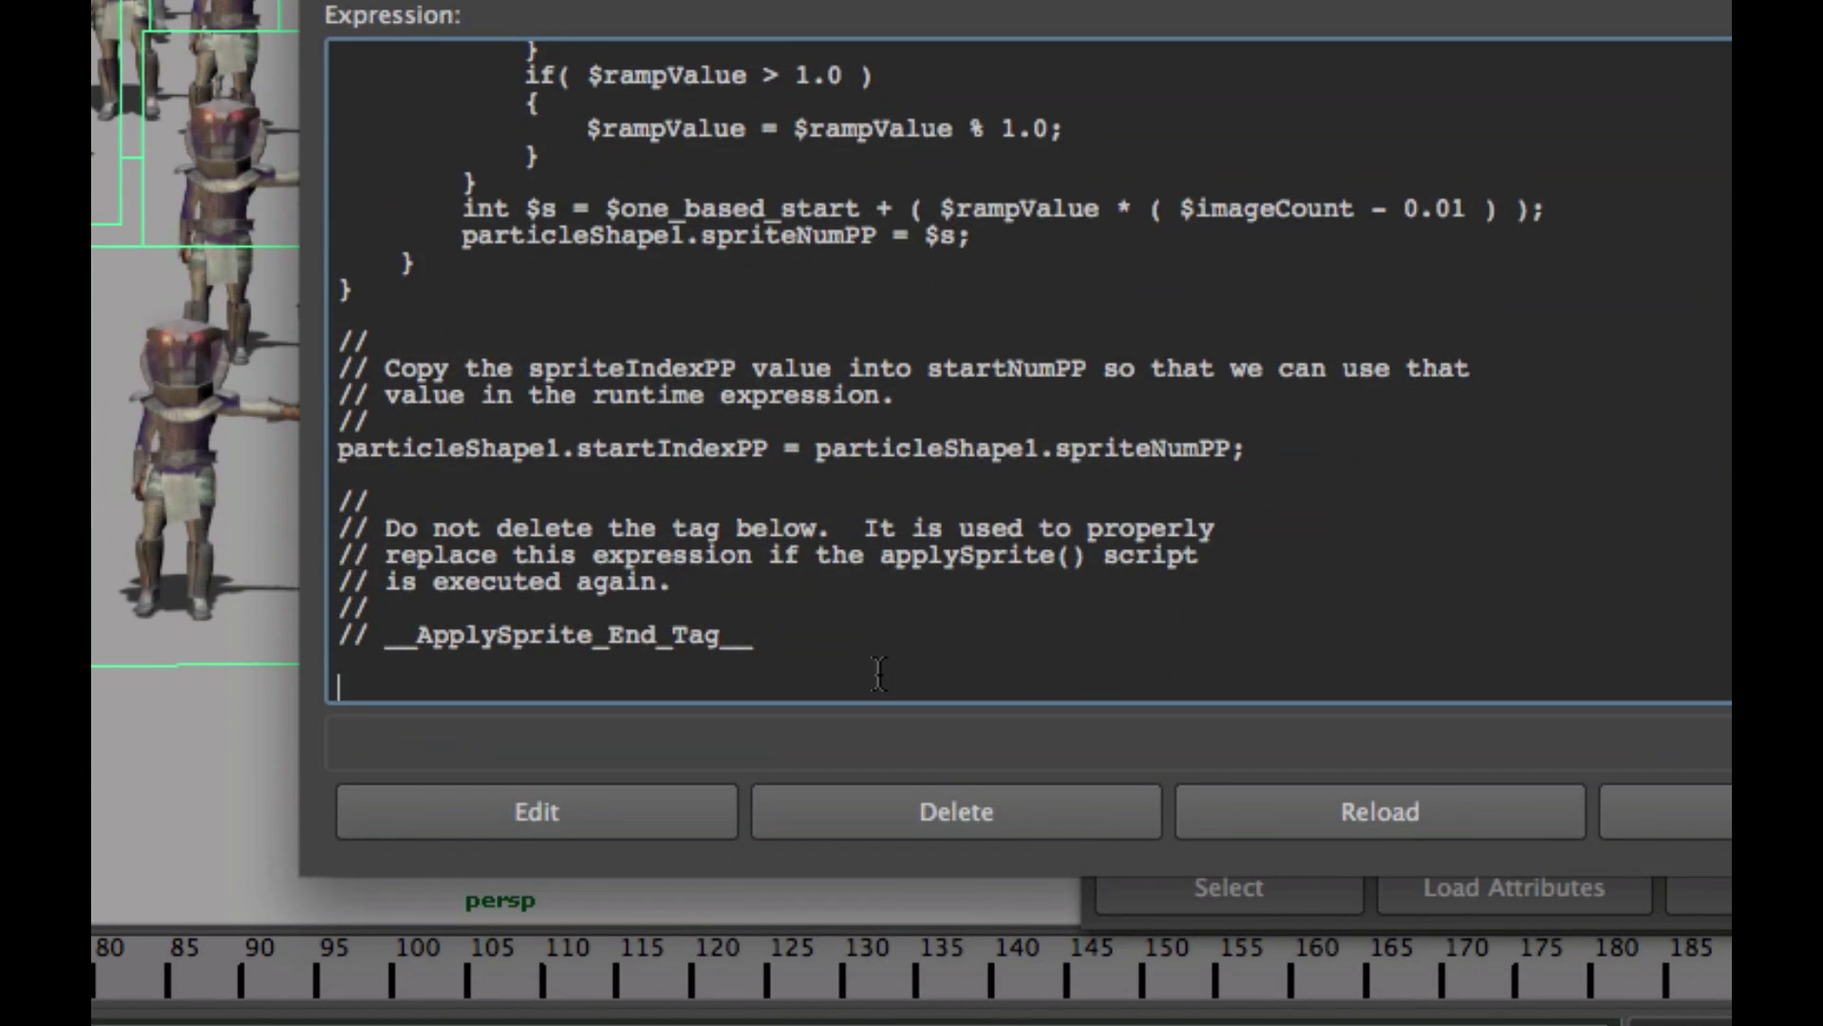
key("super+v")
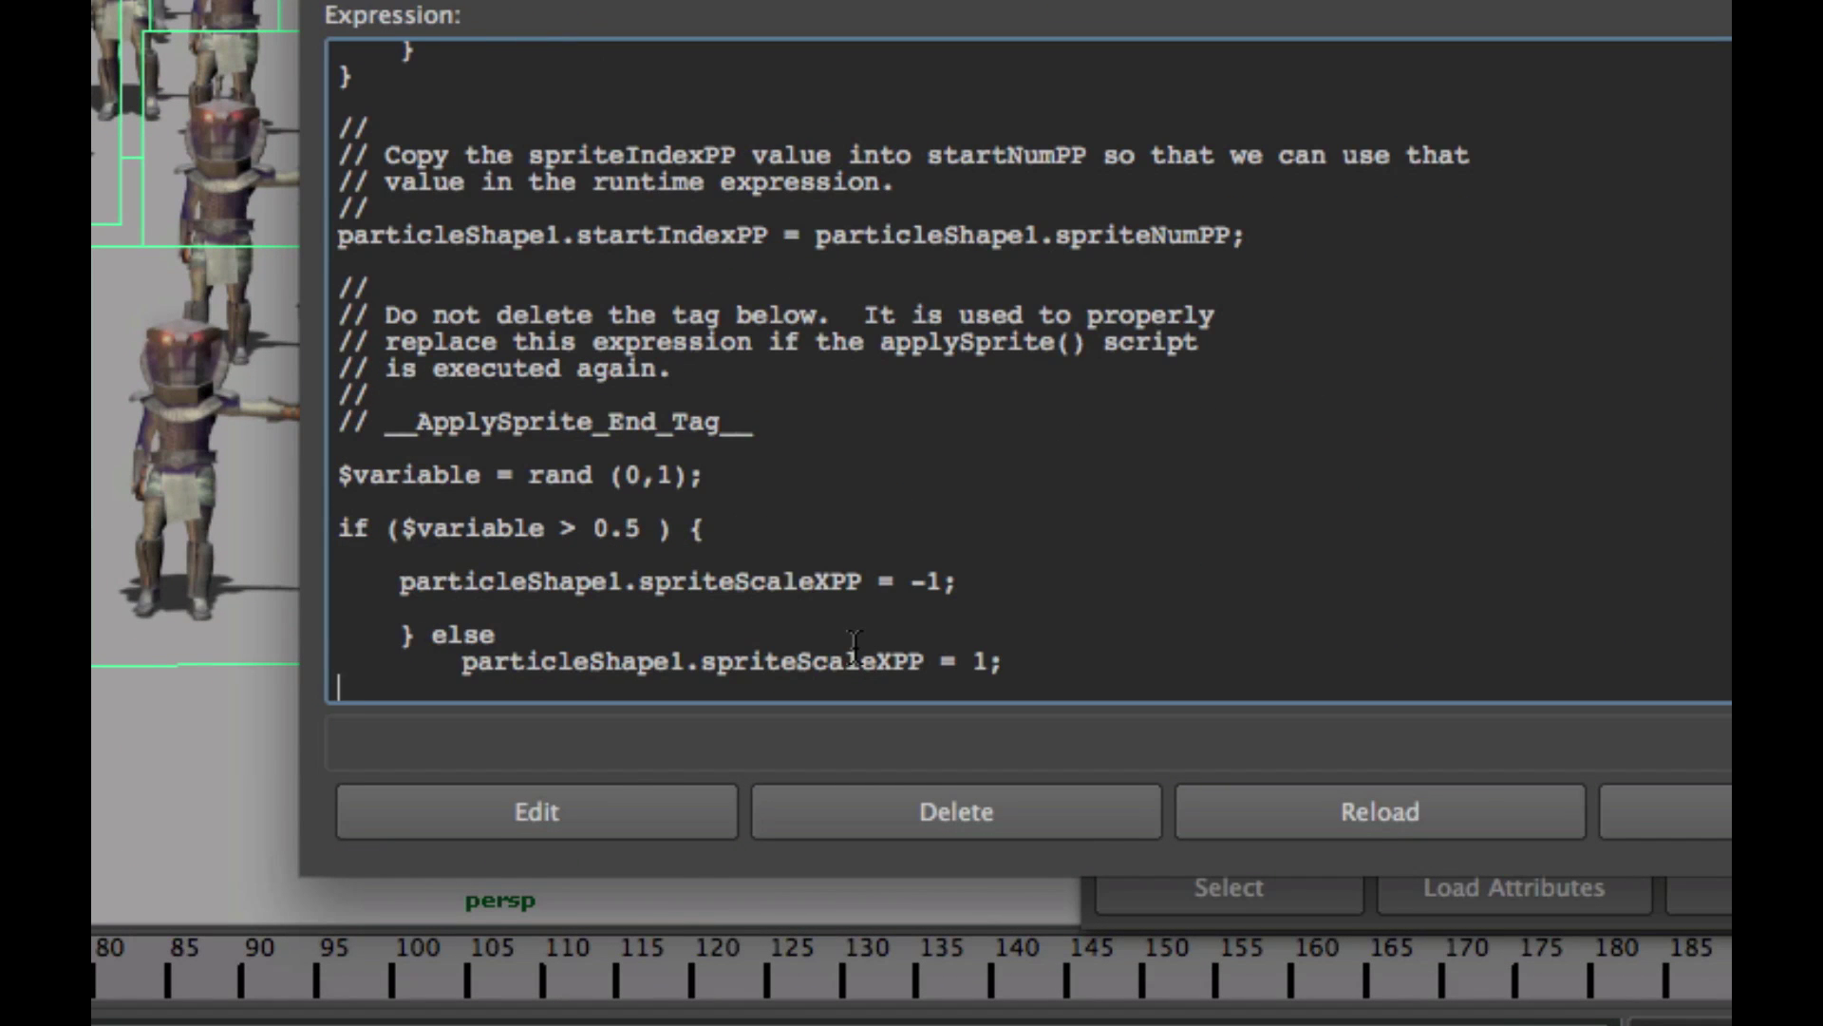
left_click(619, 801)
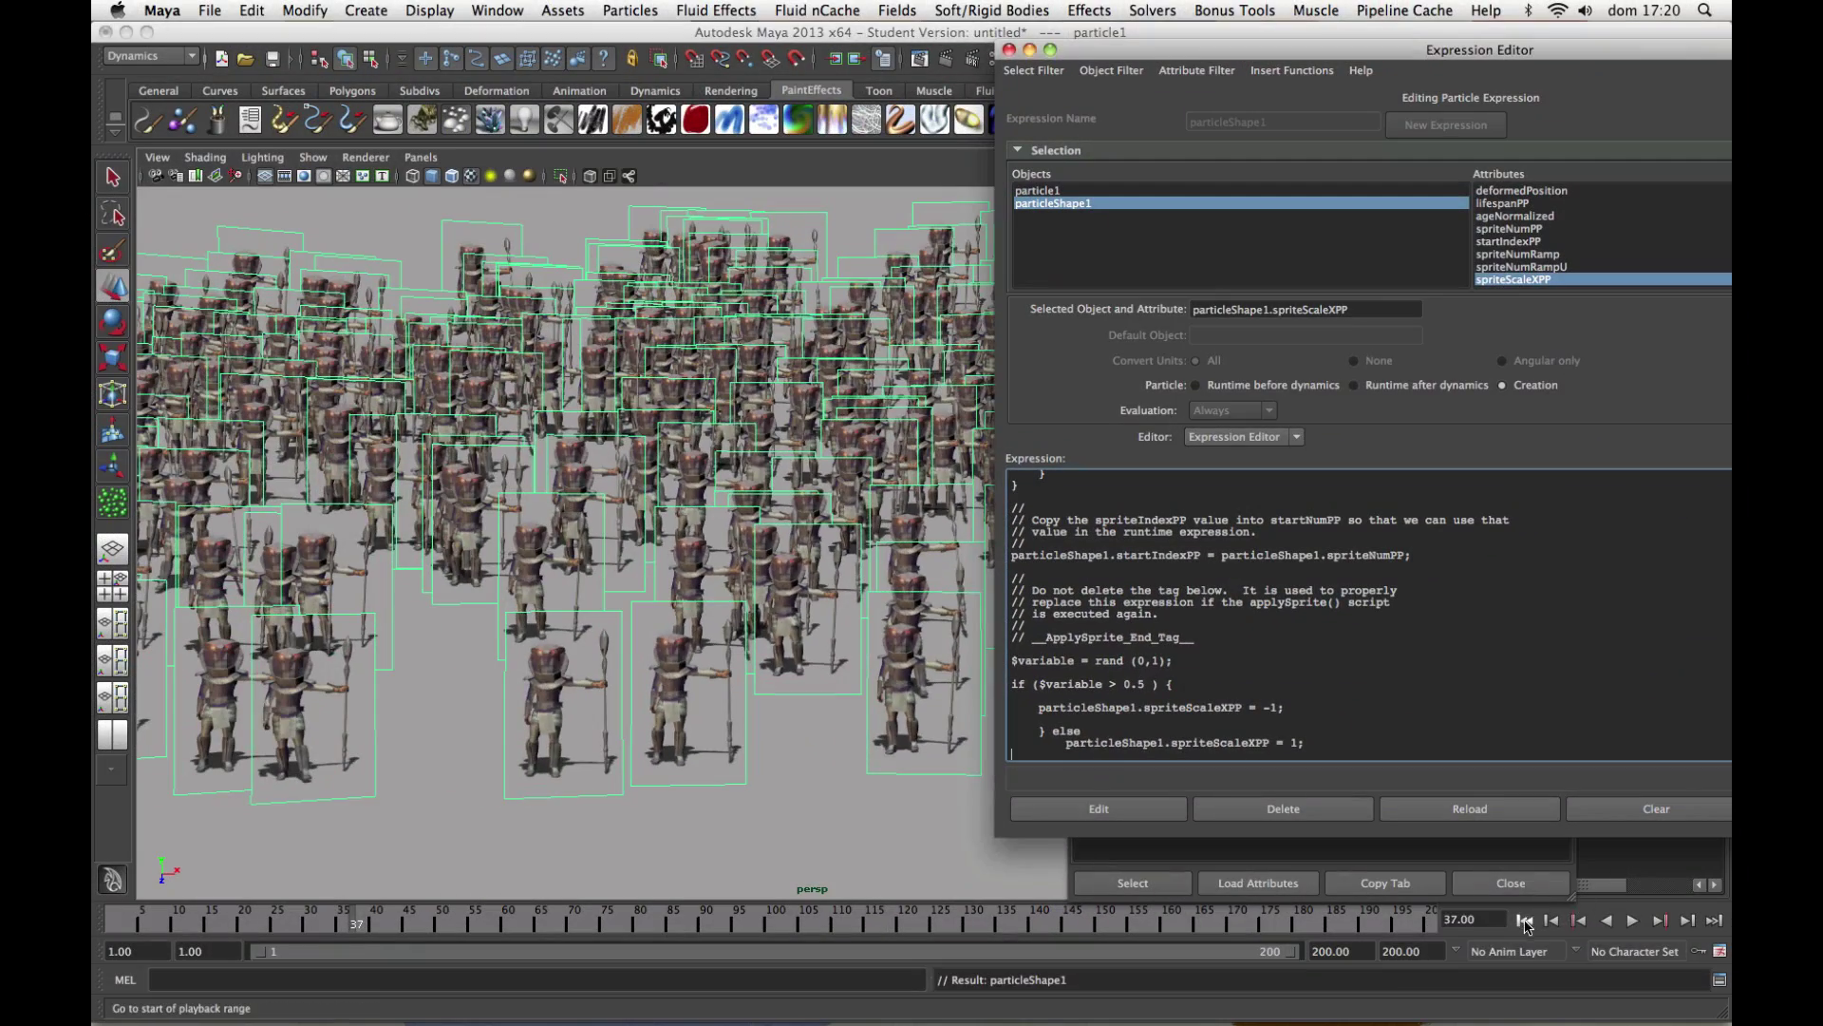
Play the animation from the first frame, deselect the particles, and replay it from the start to check each soldier's facing direction.
left_click(1525, 921)
left_click(1633, 920)
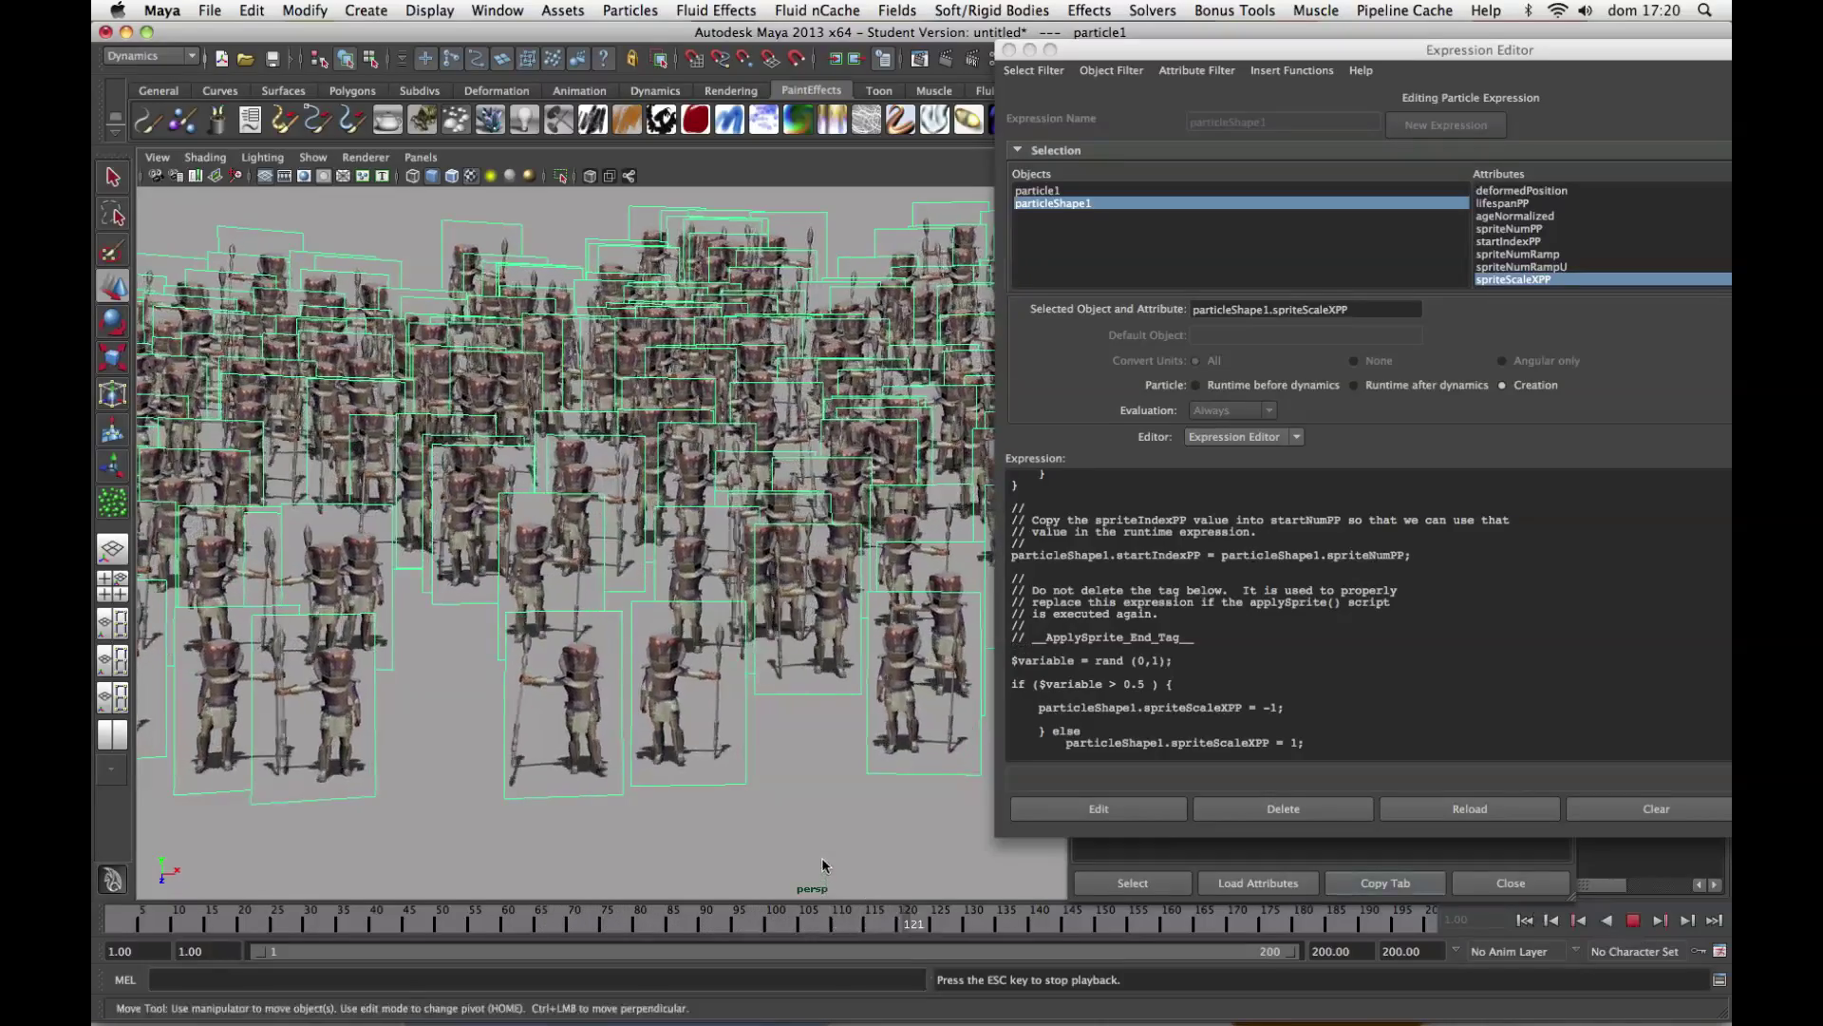
left_click(822, 865)
left_click(1632, 920)
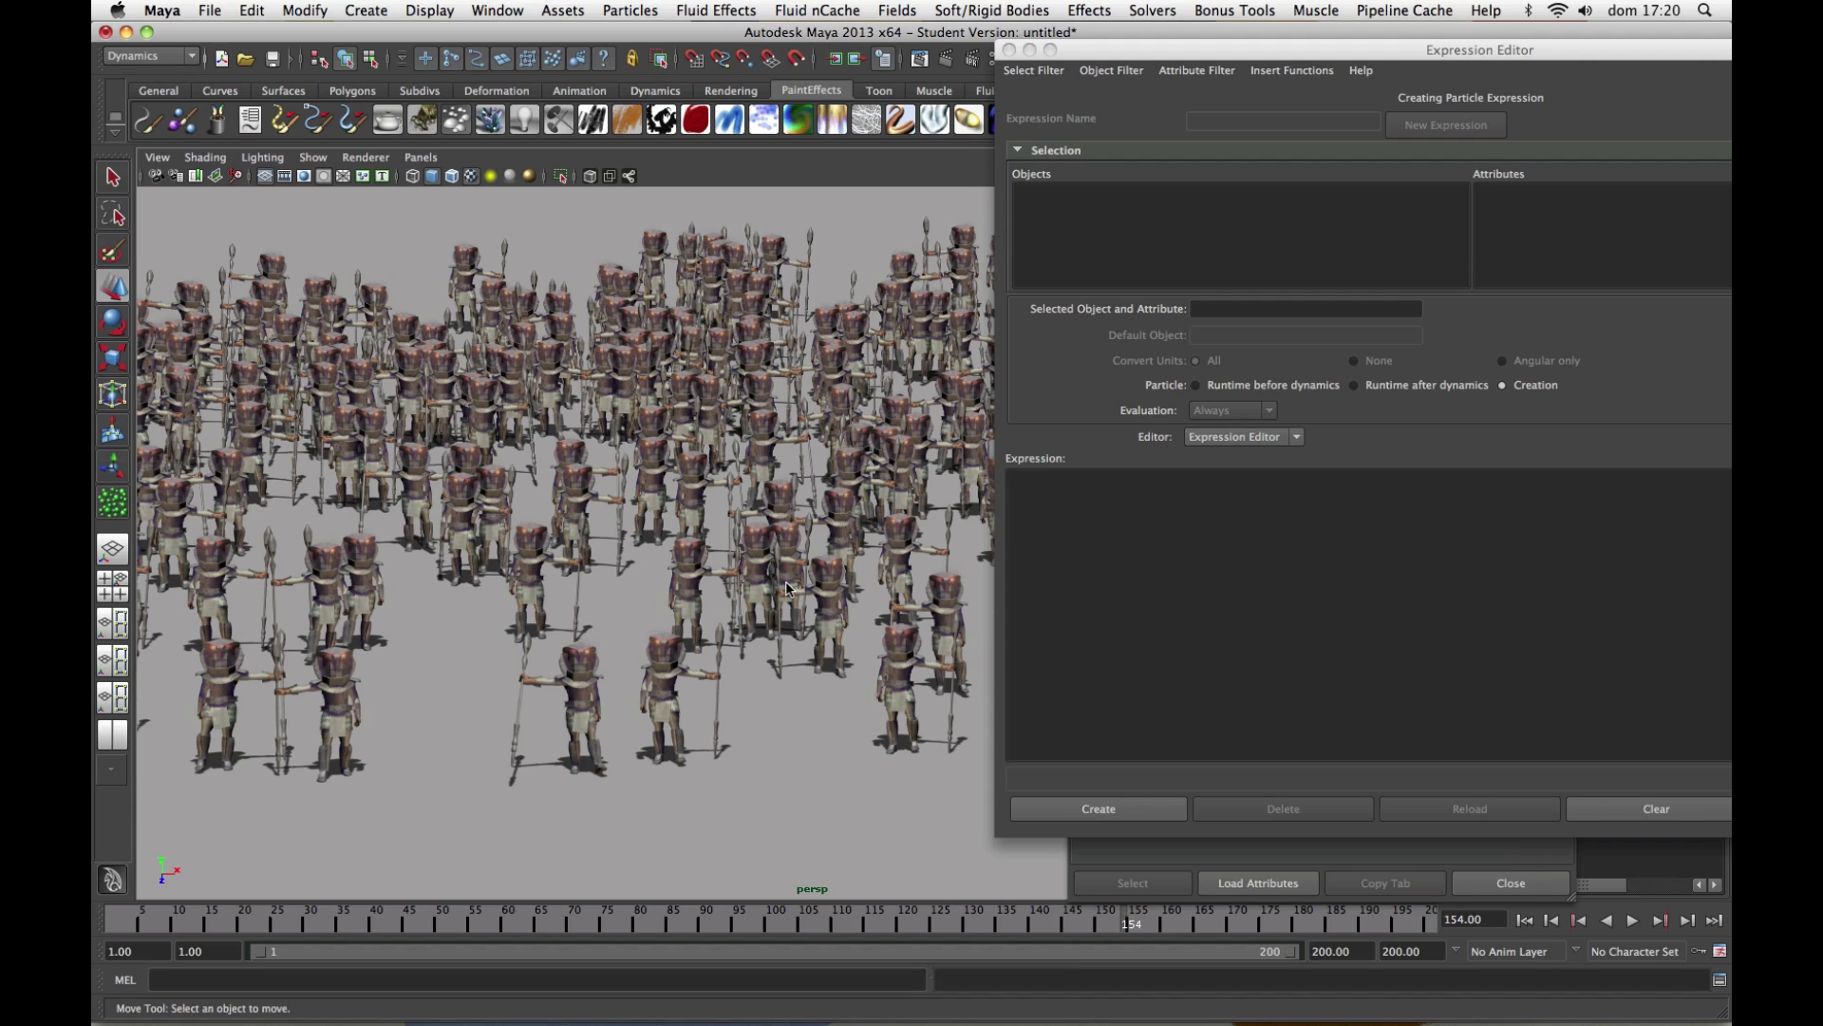
left_click(1524, 921)
left_click(1631, 920)
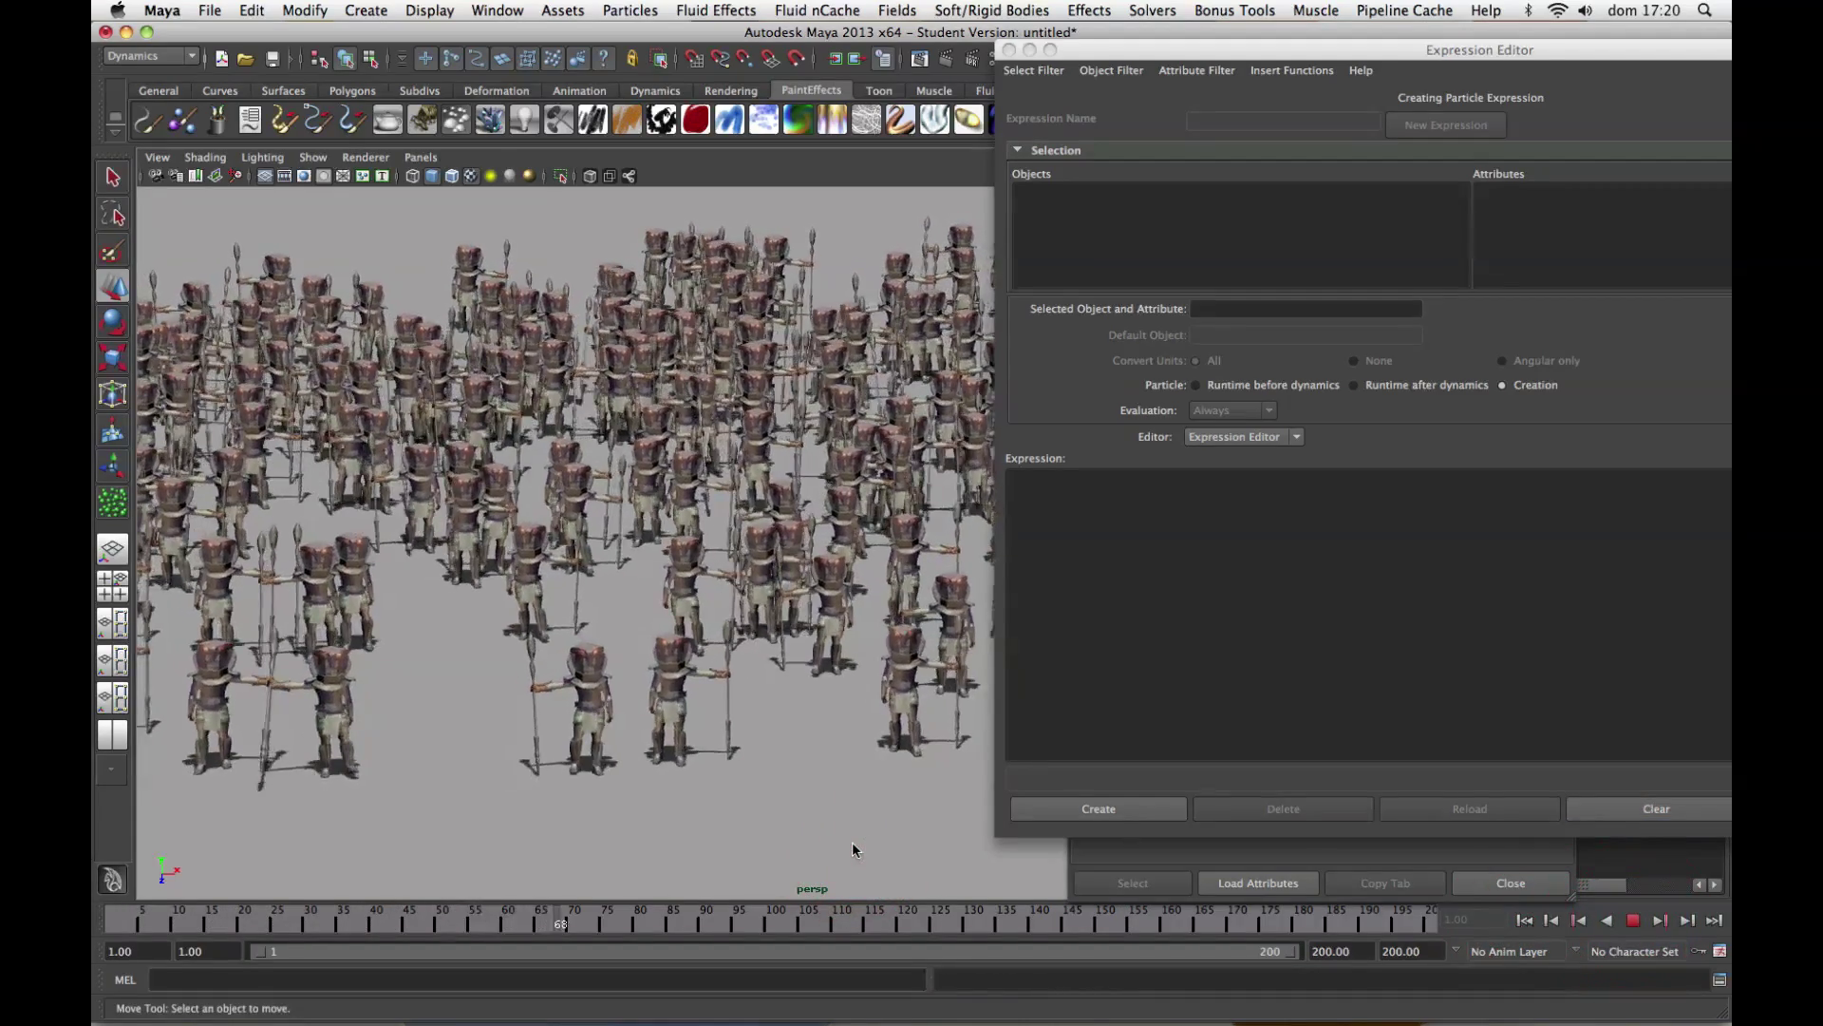
left_click(1634, 920)
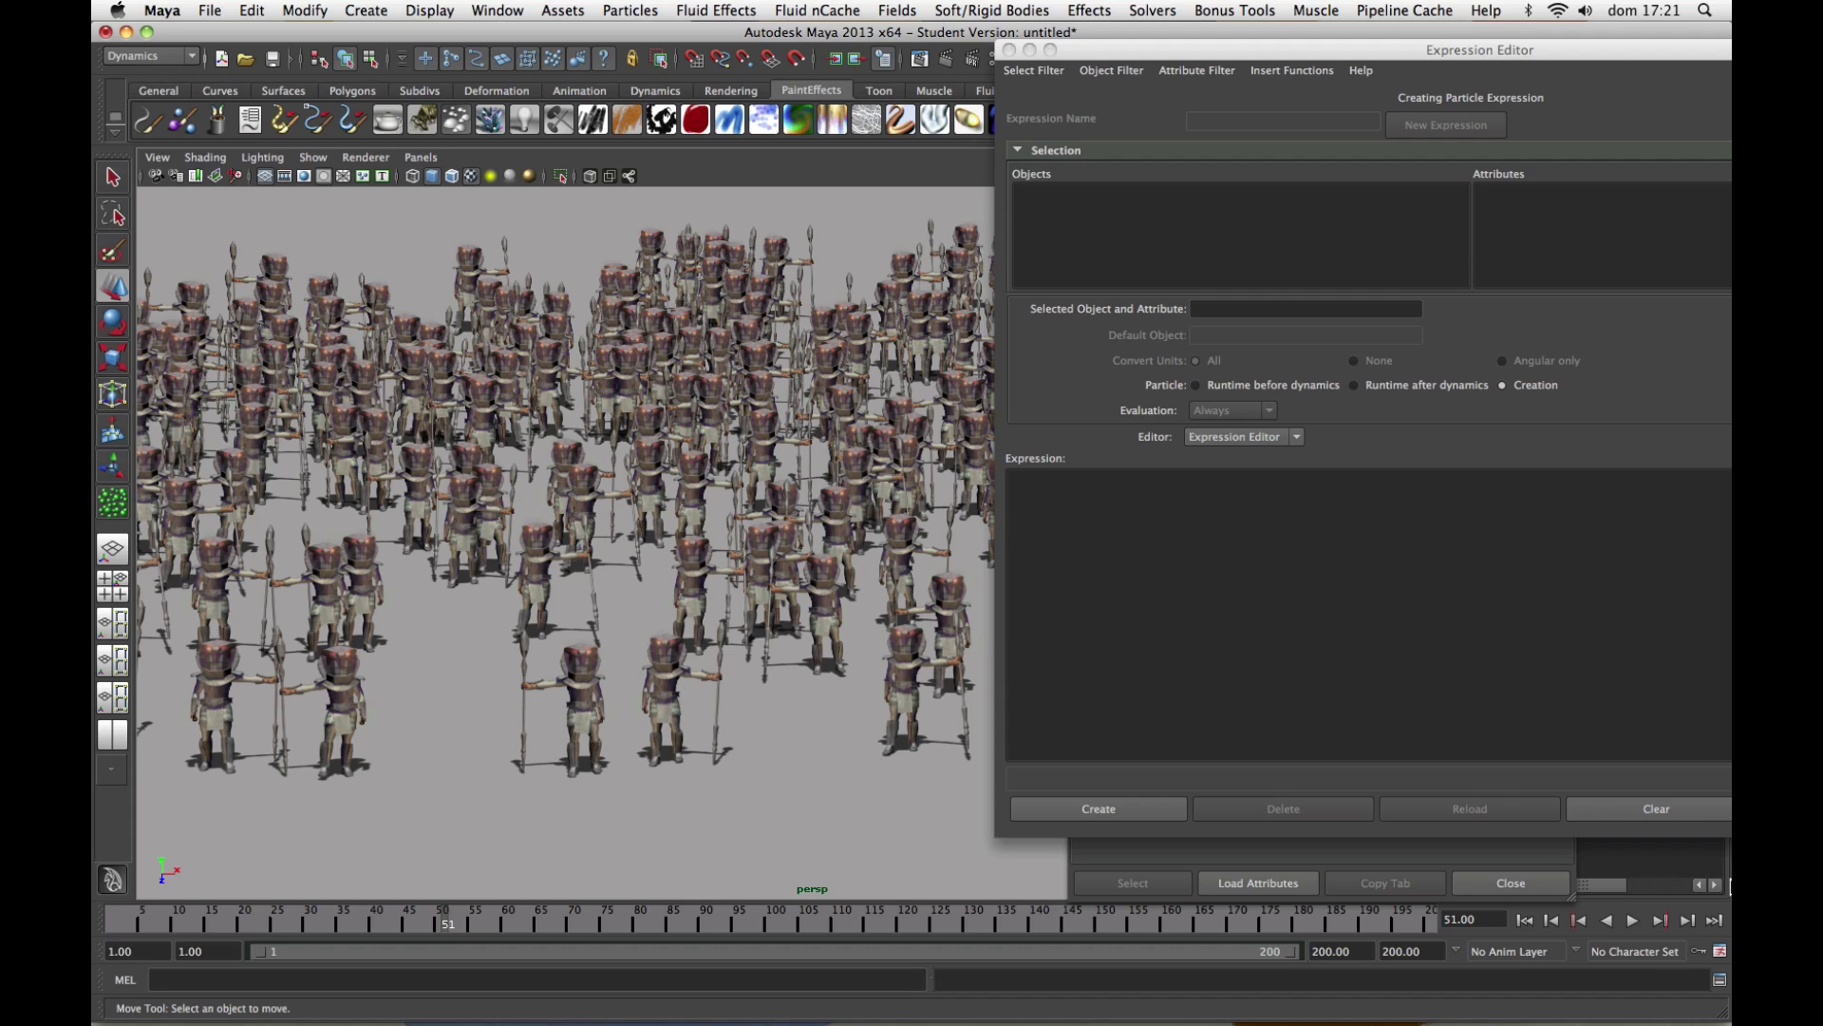
Close both the attribute editor and the expression editor to free the viewport.
left_click(1660, 809)
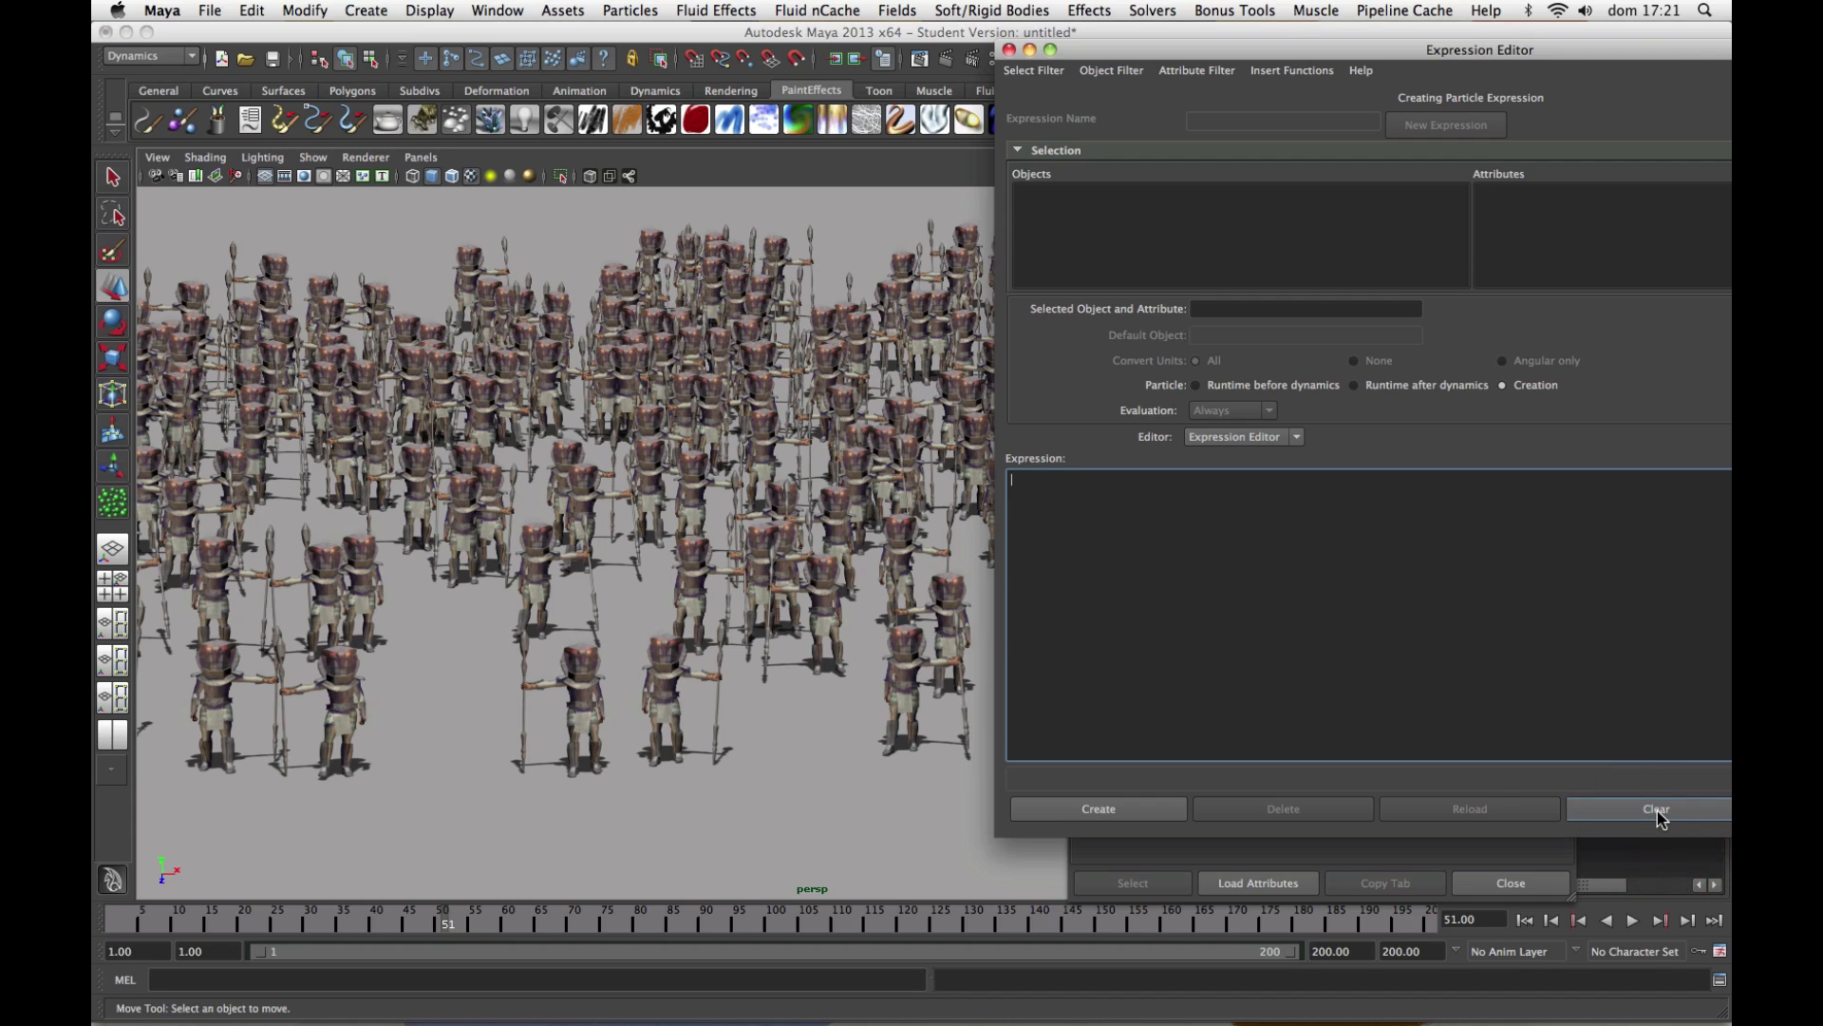
left_click(1511, 882)
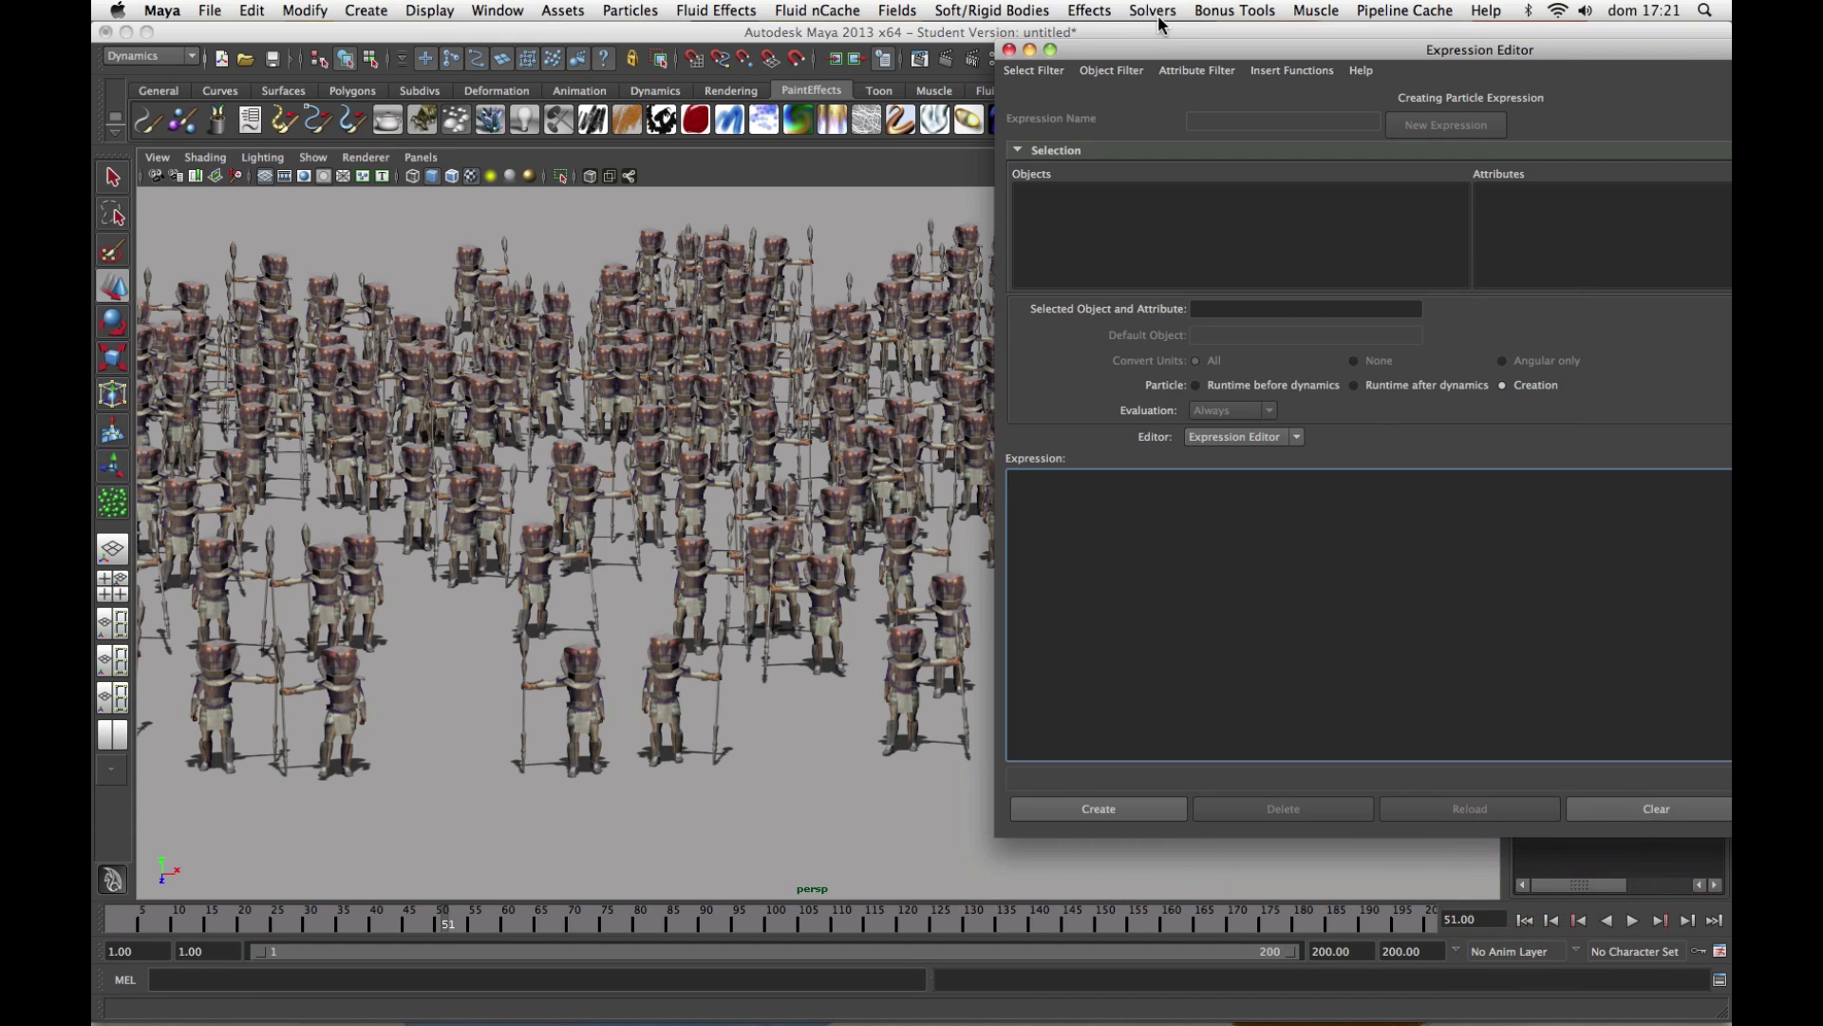
left_click_drag(1160, 49, 765, 88)
left_click(1453, 849)
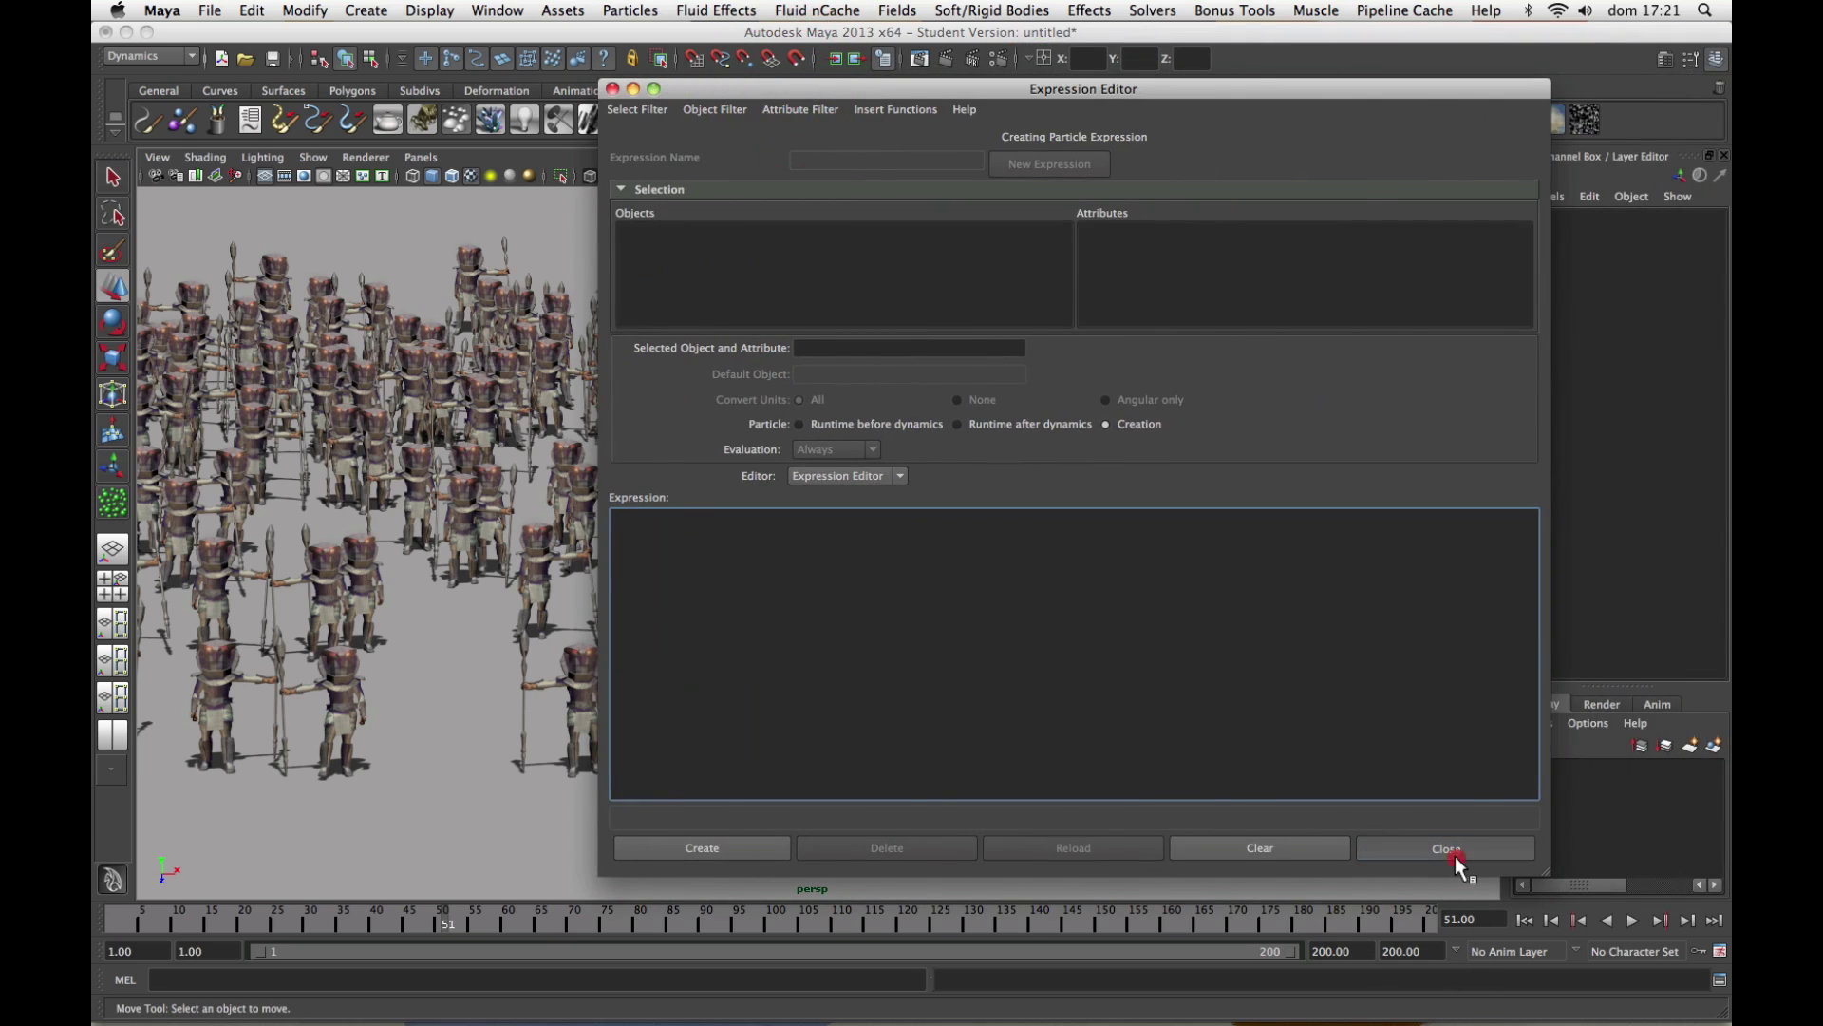
Play the animation from the first frame and inspect the whole soldier crowd from a slightly different angle.
left_click(1525, 919)
left_click(1632, 920)
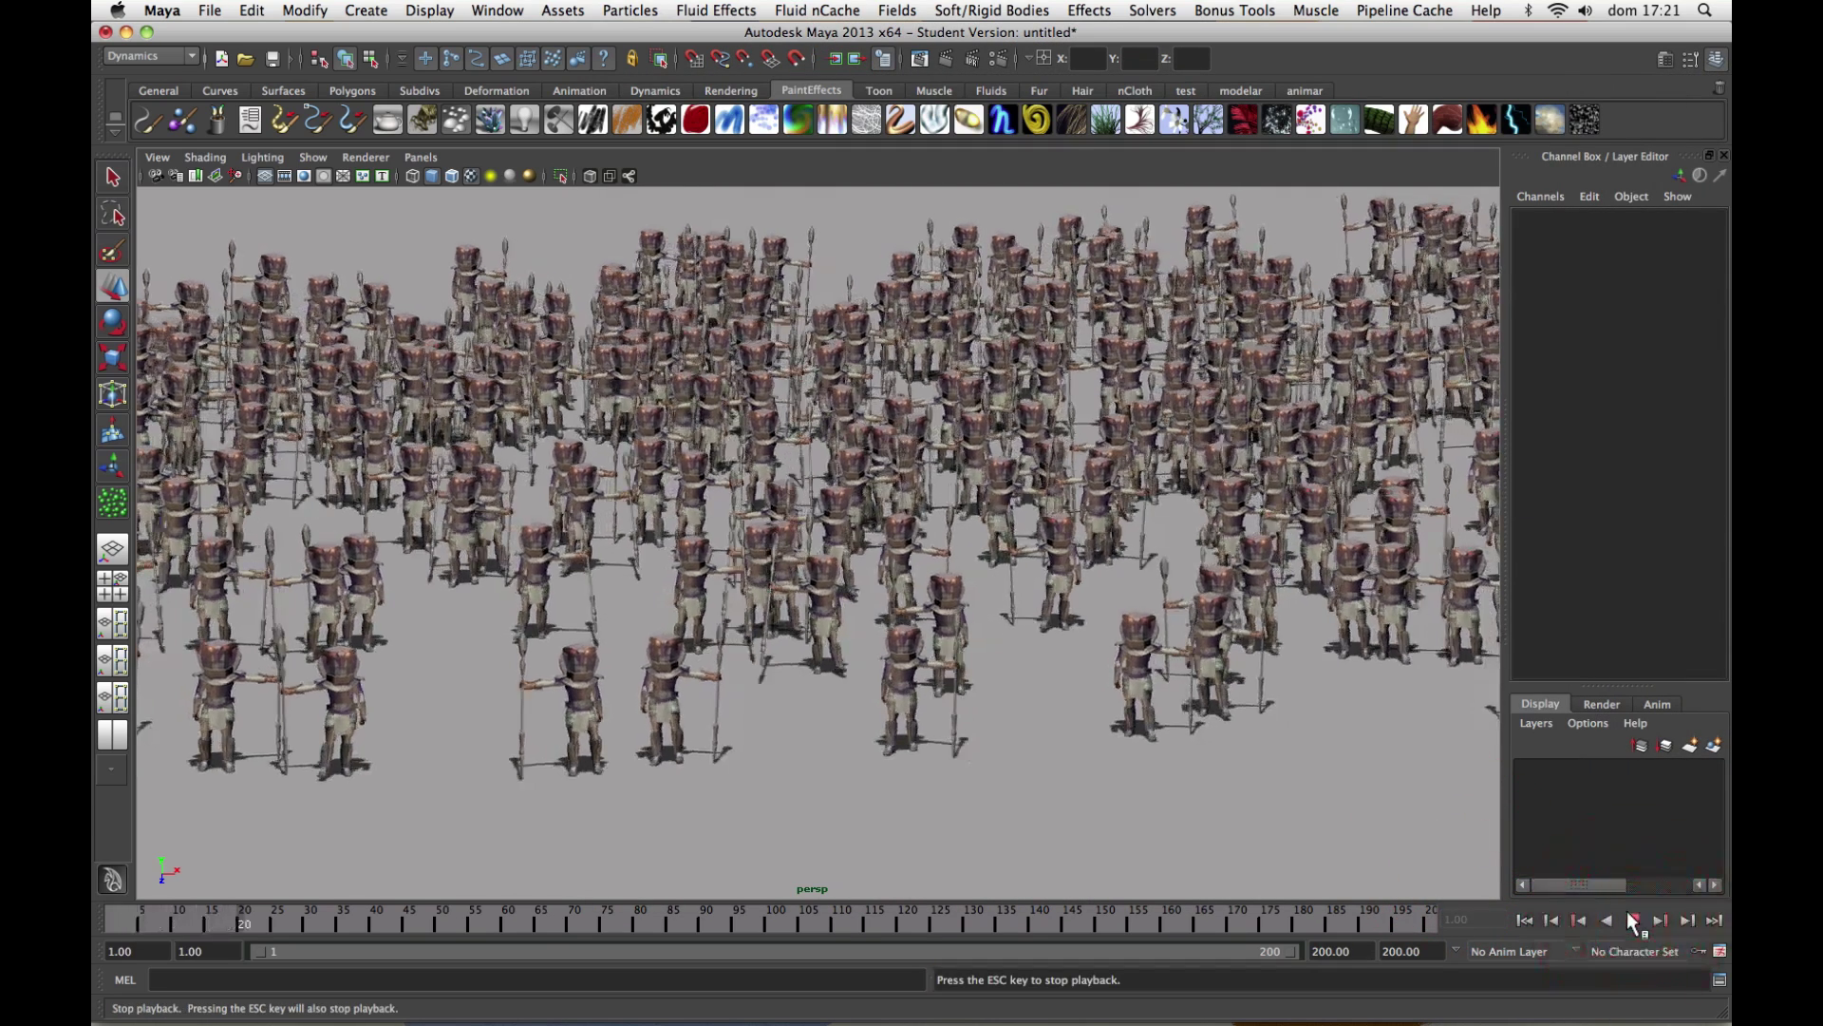
left_click(1633, 919)
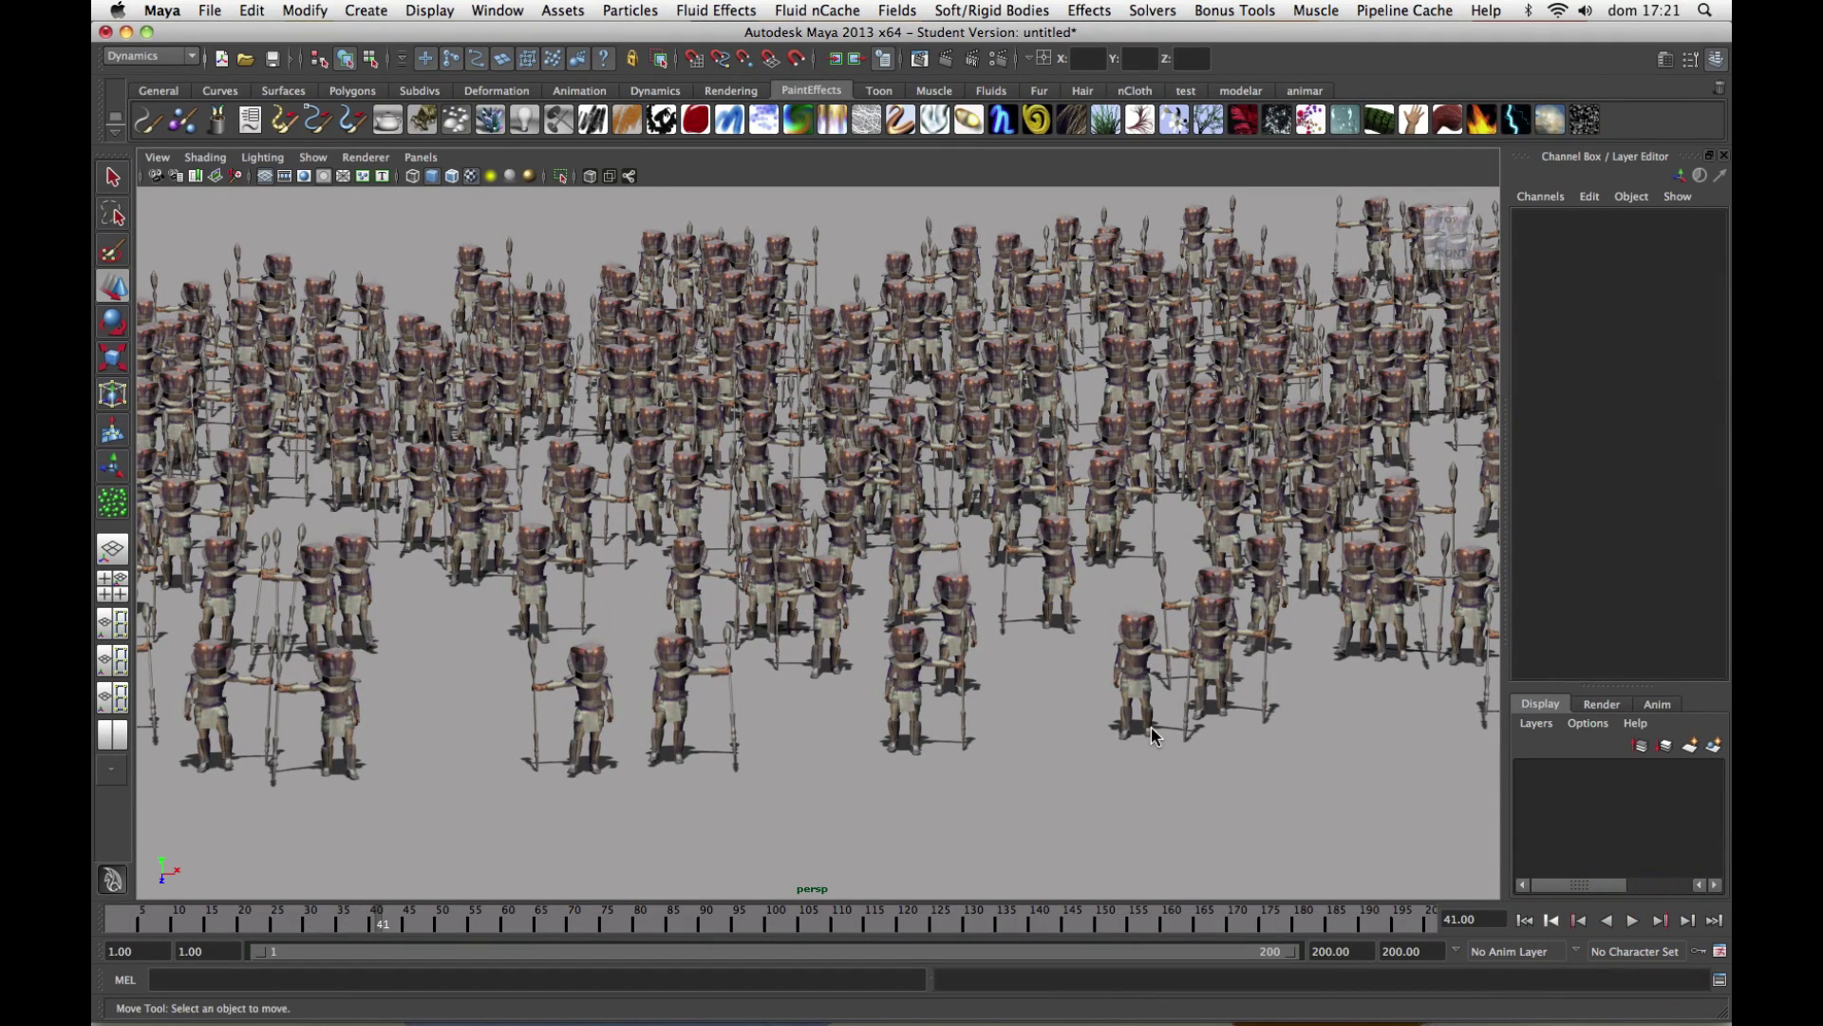
mouse_move(806, 601)
left_mouse_down("alt")
mouse_move(872, 590)
mouse_move(809, 586)
left_mouse_up("alt")
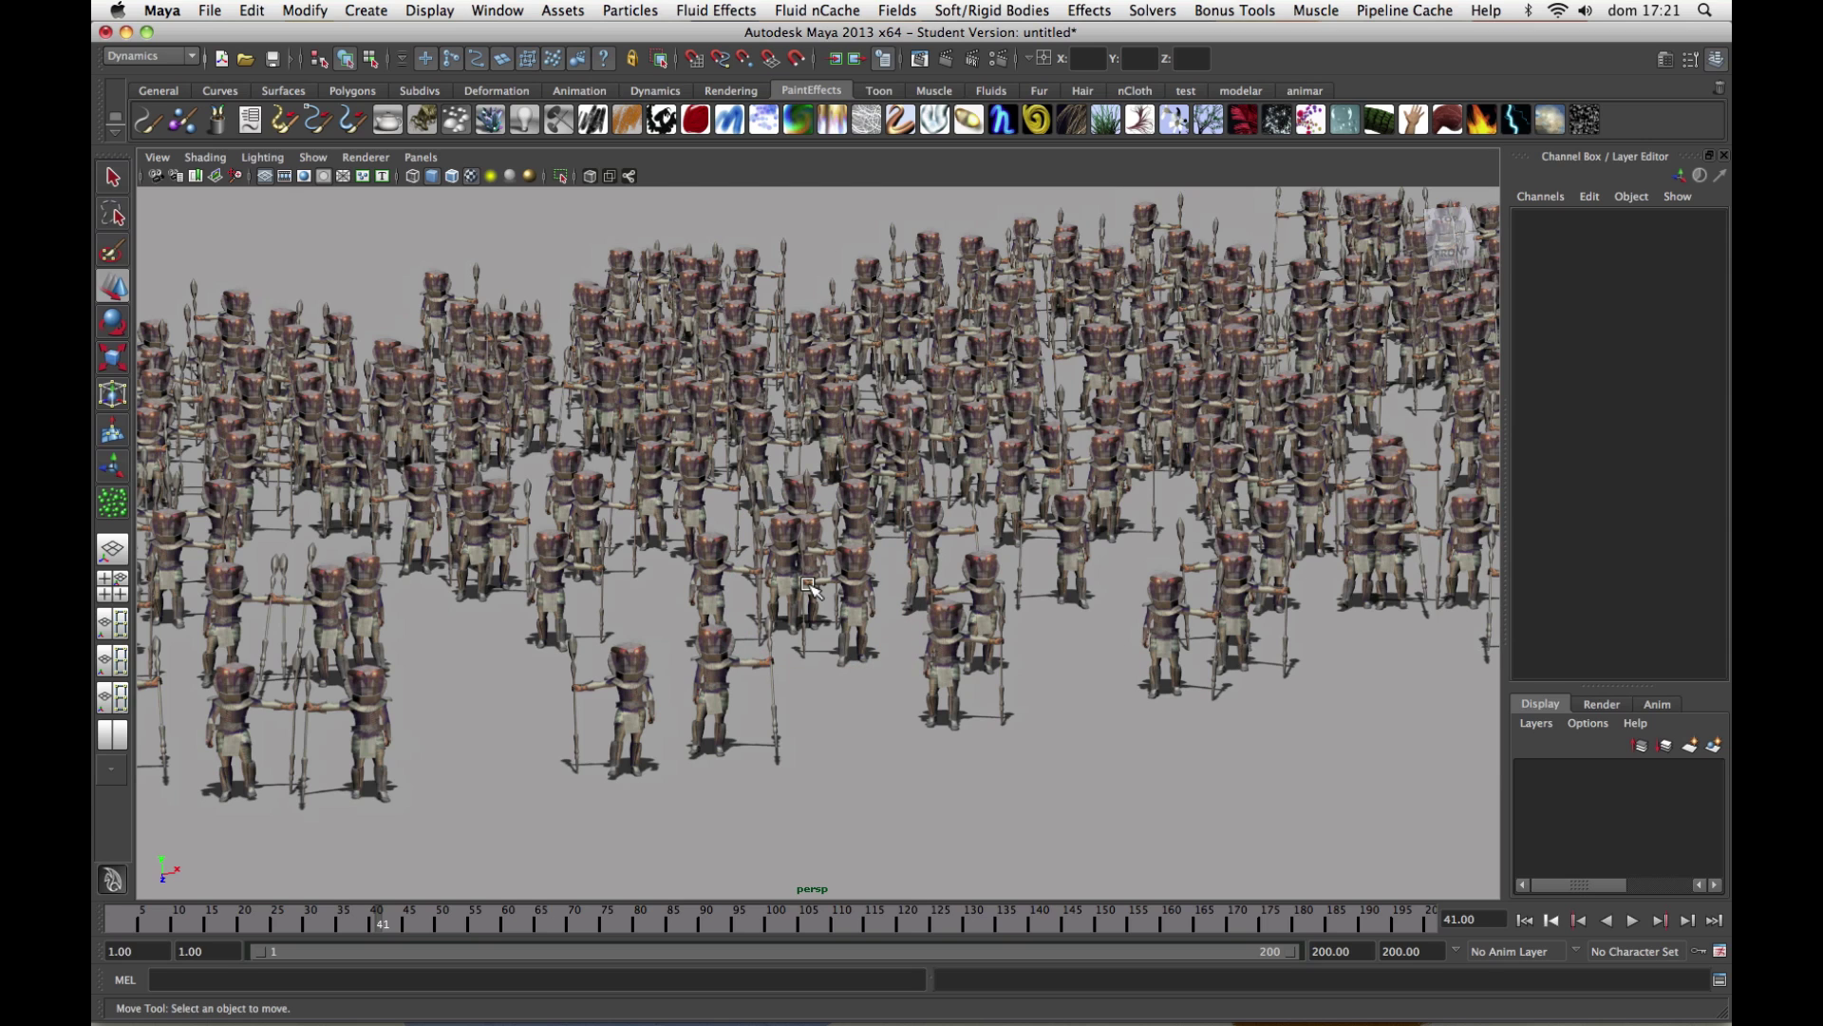
Select the particle crowd and open the Runtime Expression Before Dynamics for particleShape1's Velocity attribute.
left_click(810, 589)
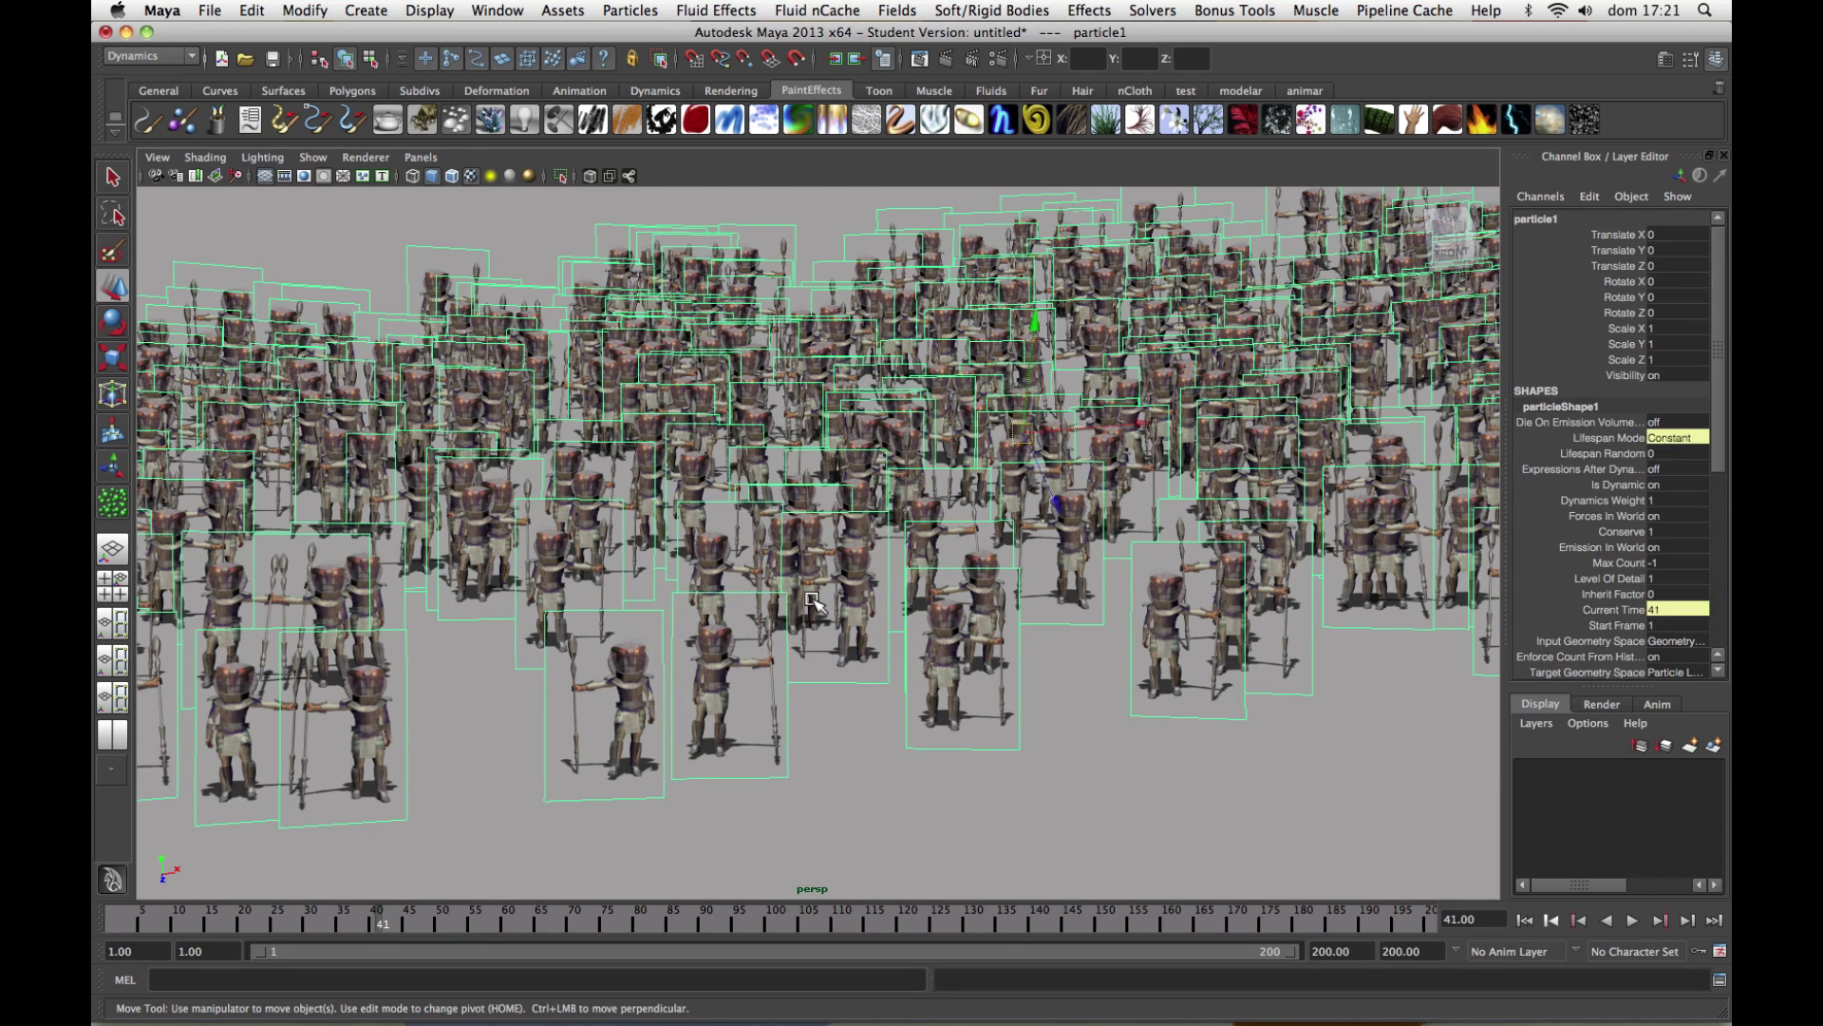
key("ctrl+a")
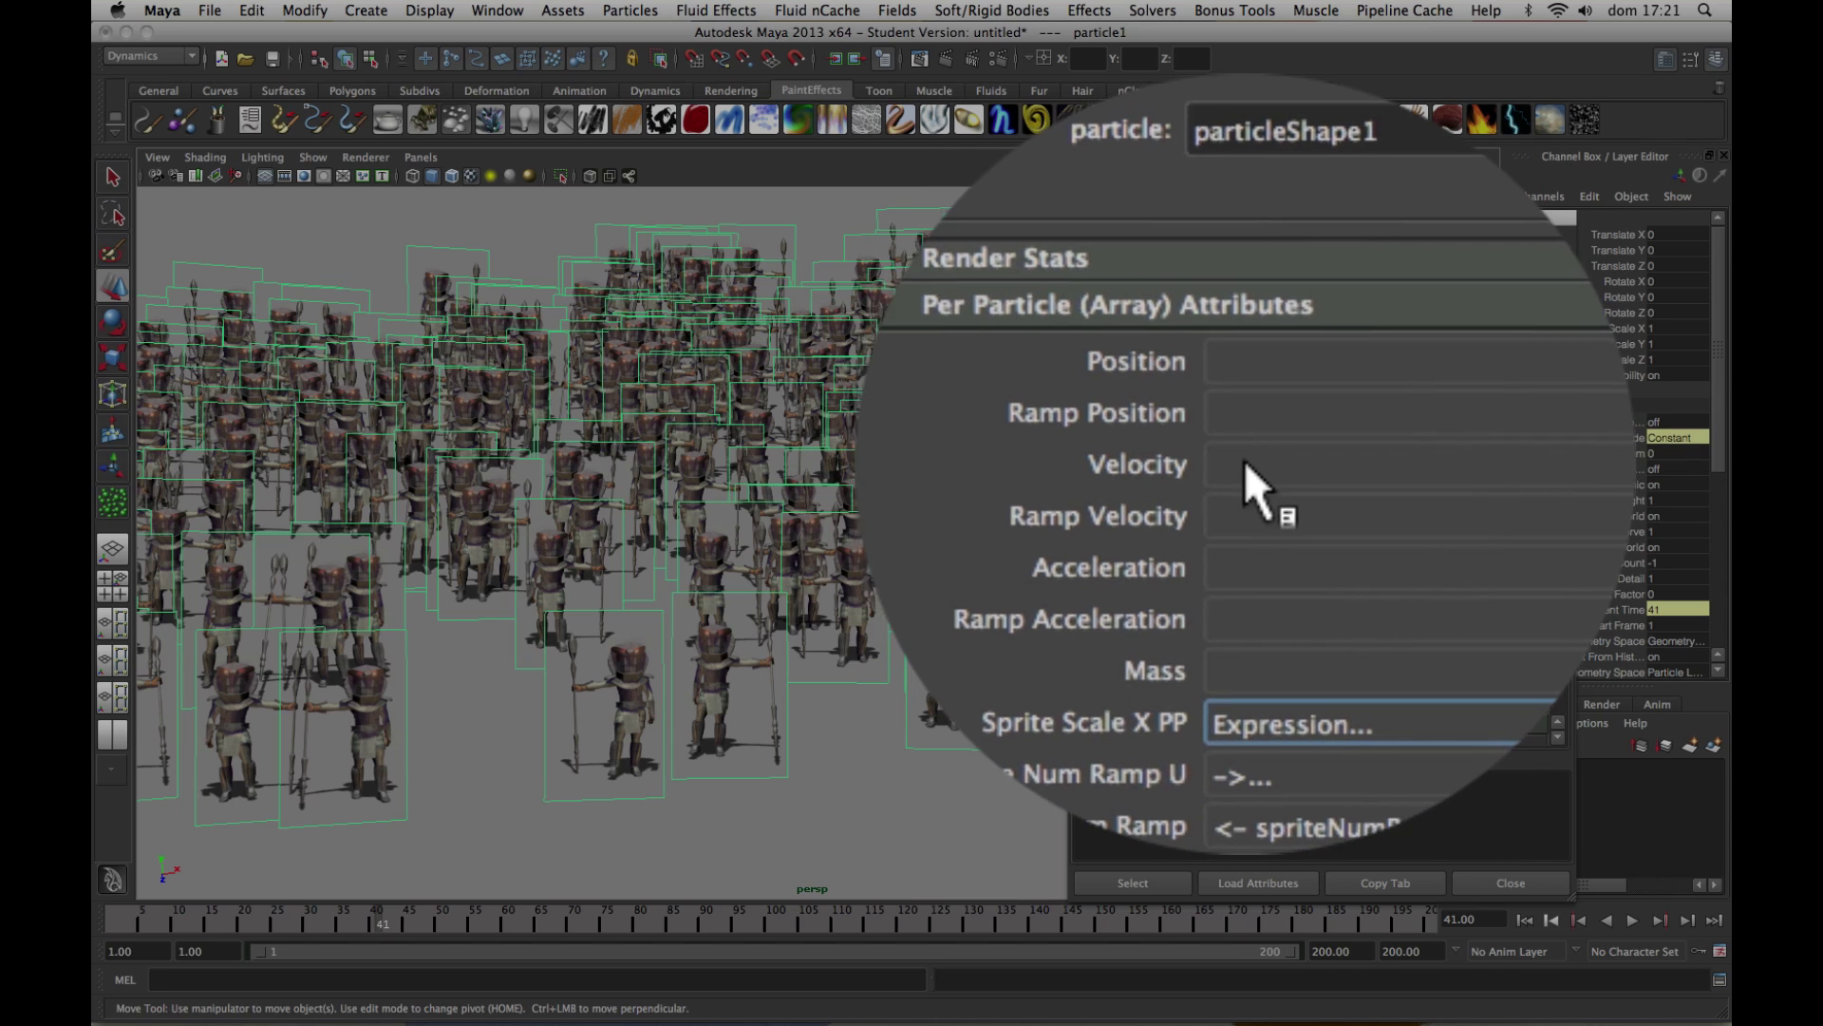
right_click(1244, 459)
right_click_drag(1245, 460, 1279, 489)
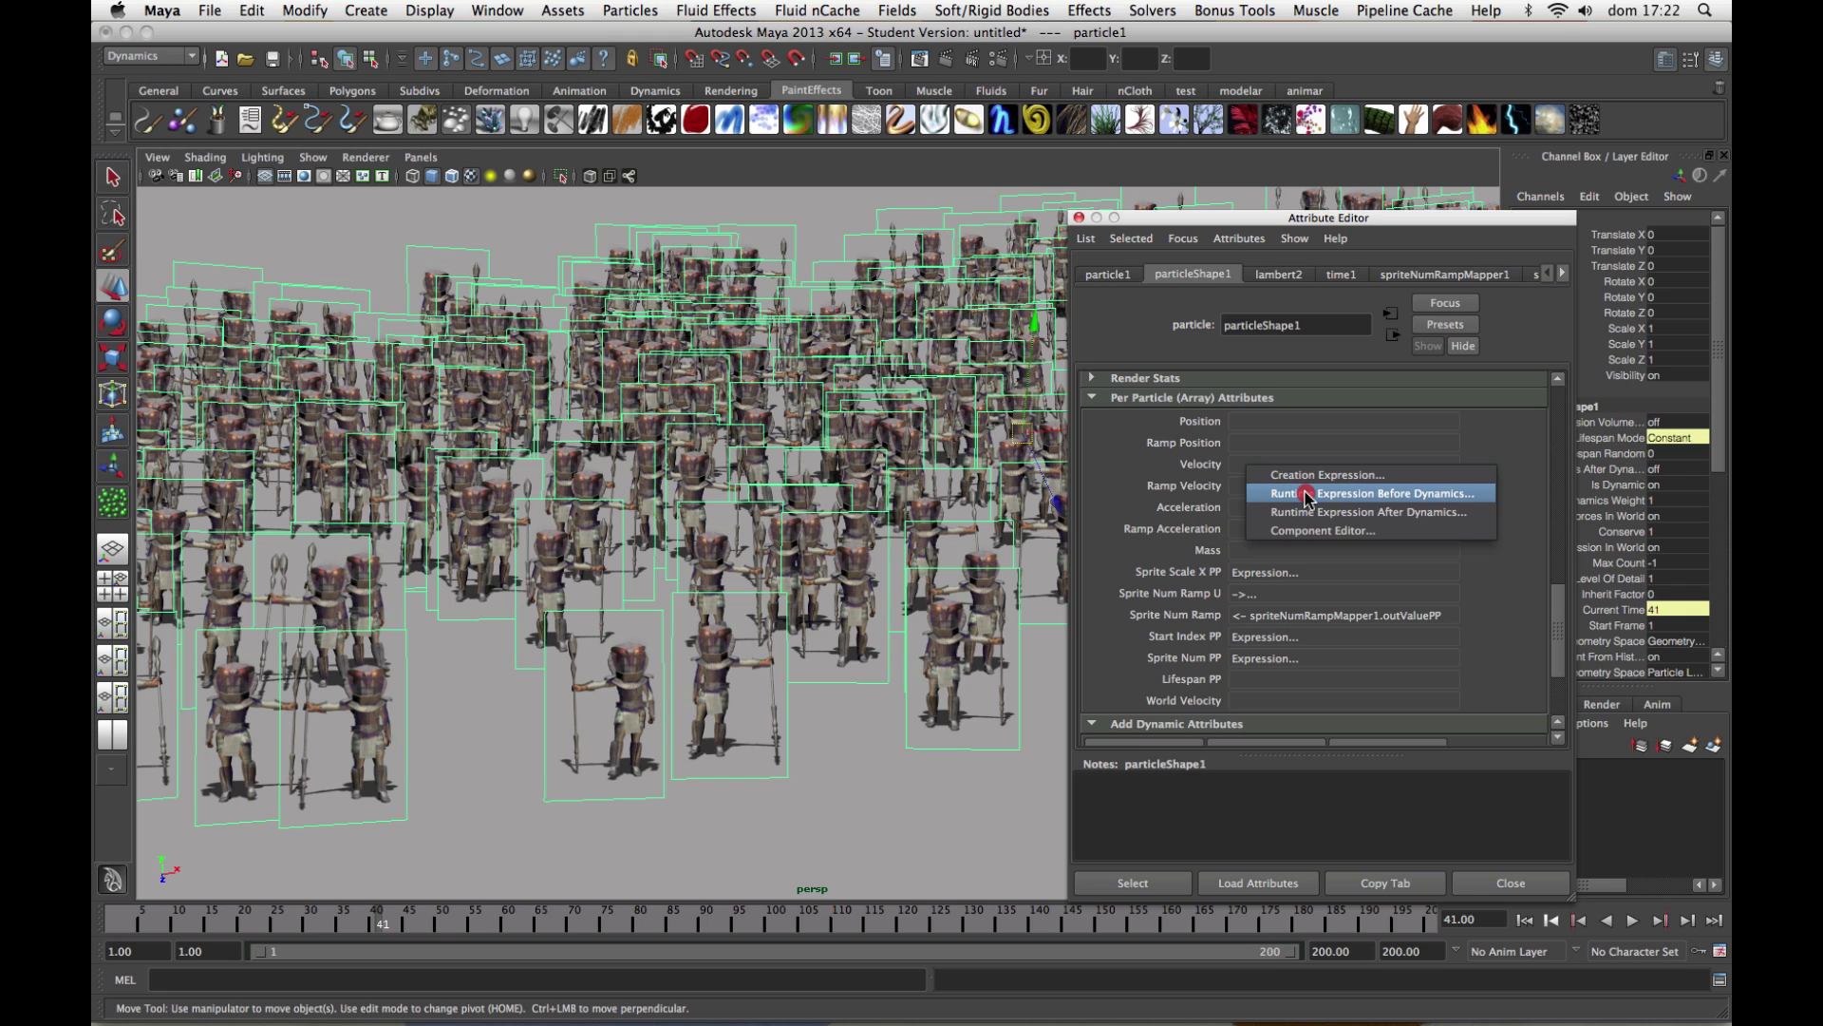
left_click(1306, 494)
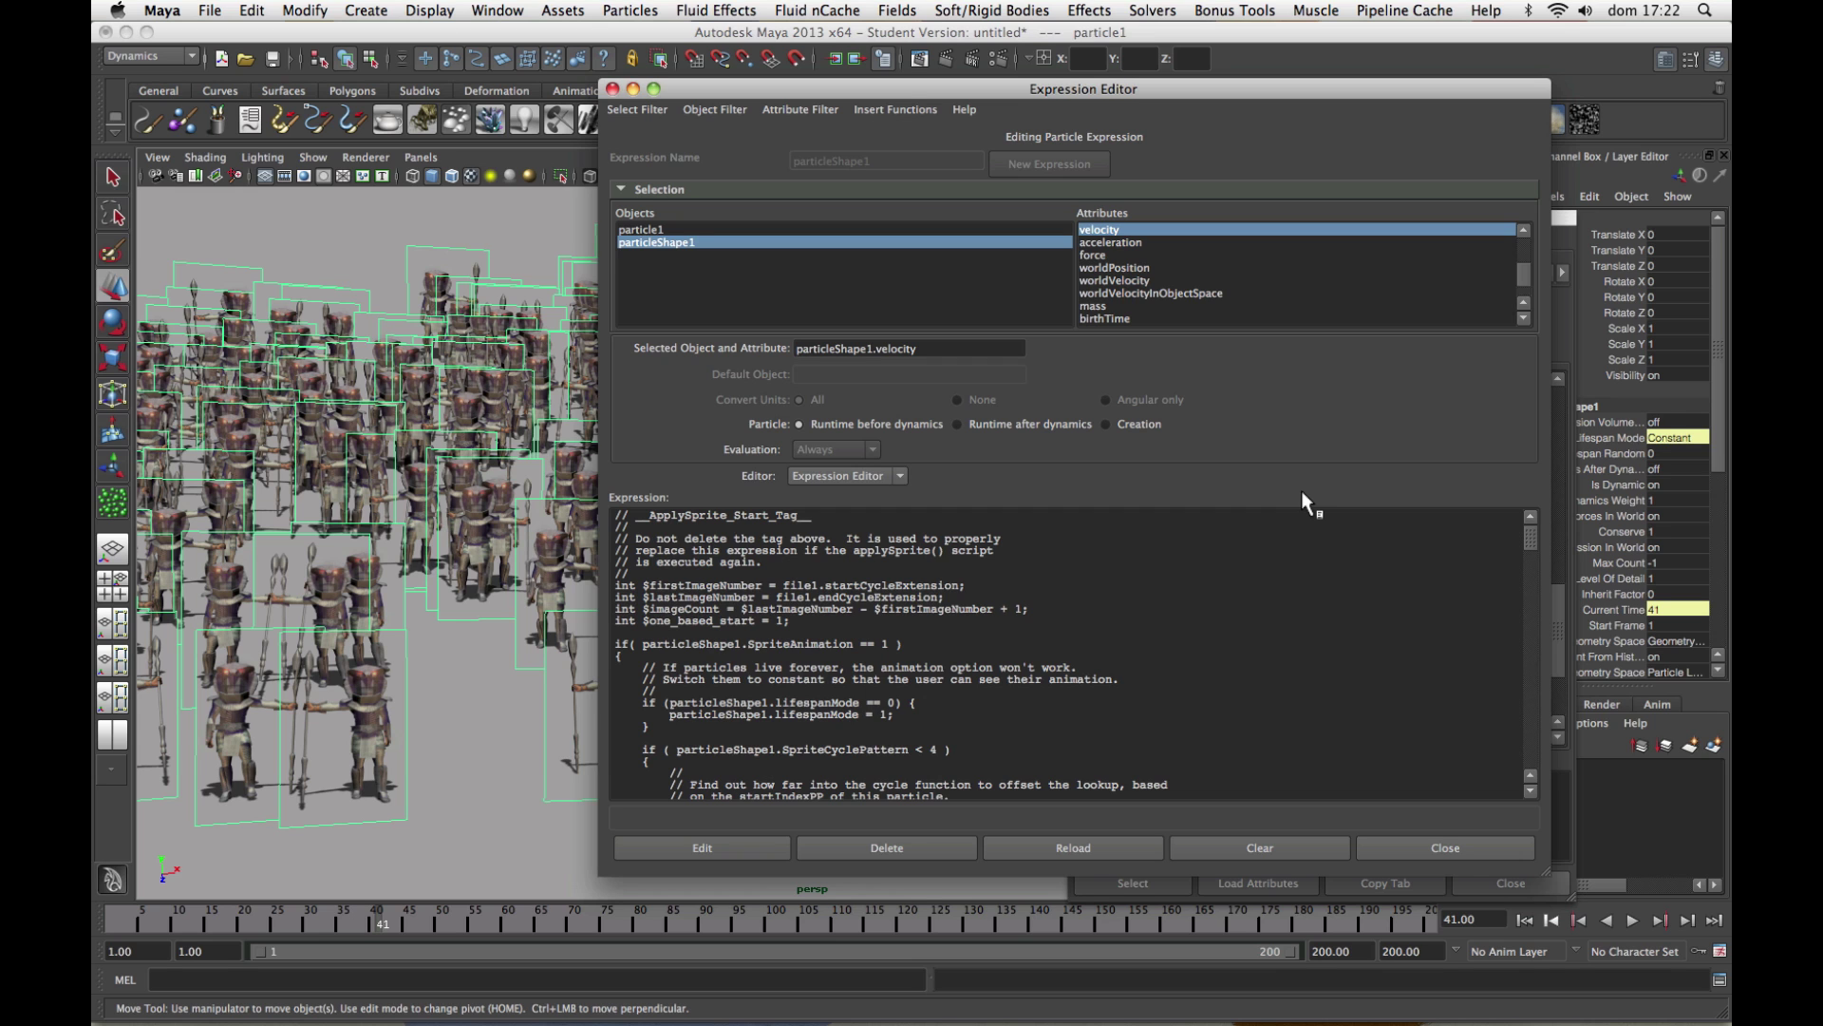
Start a new line reading particleShape1.velocity below the __ApplySprite_End_Tag__ comment at the end of the runtime expression.
left_click(1201, 590)
scroll(1202, 591, "down", 15)
scroll(1201, 591, "down", 15)
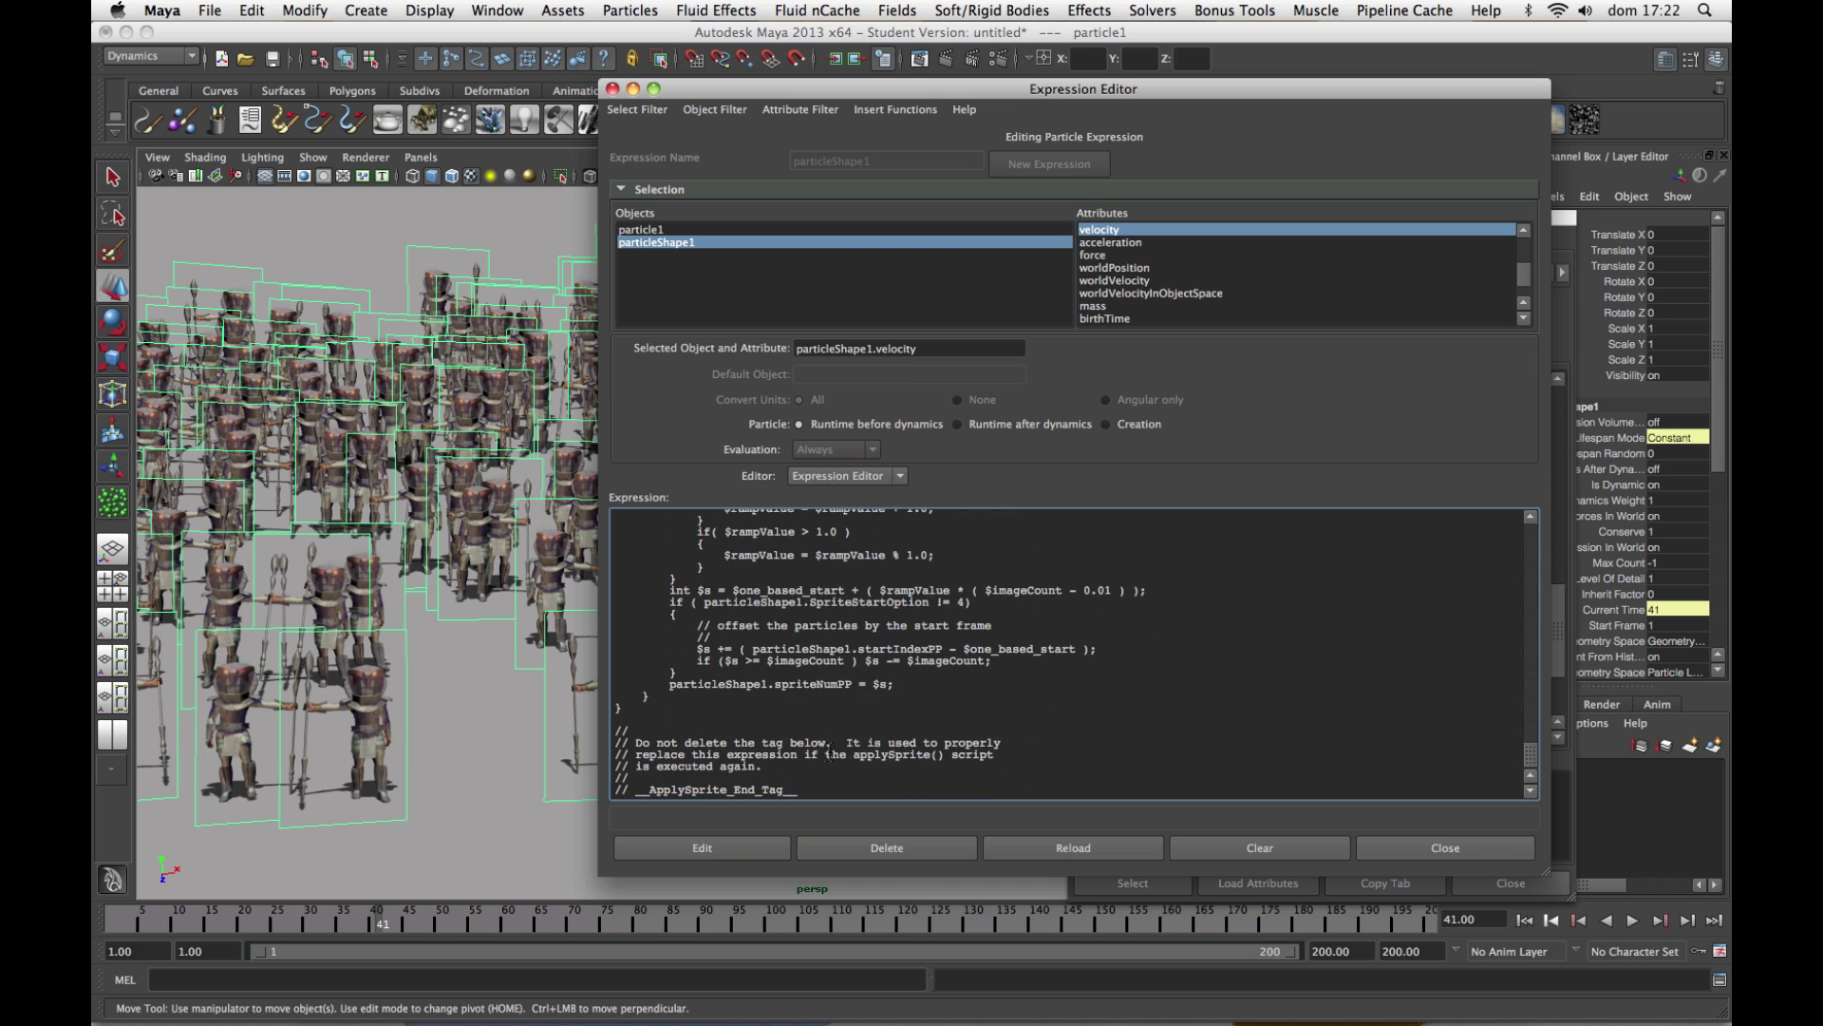
left_click(843, 786)
key("Return")
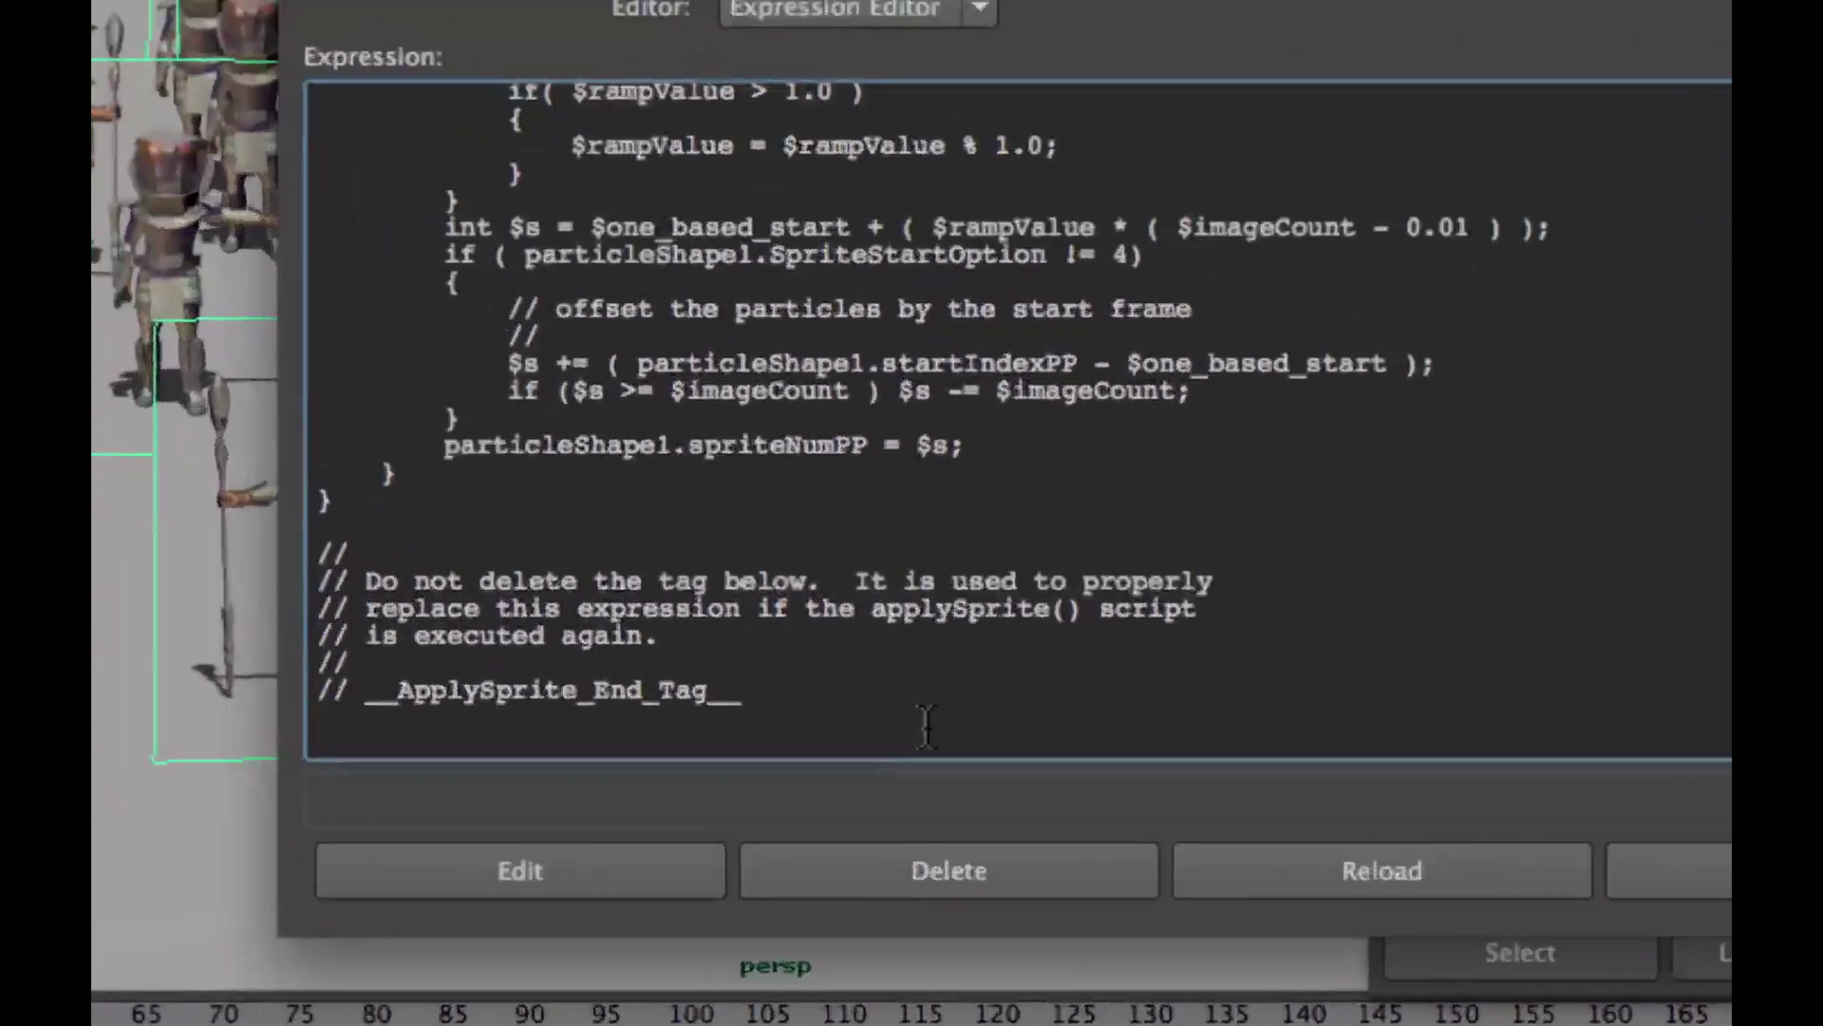
type("particle")
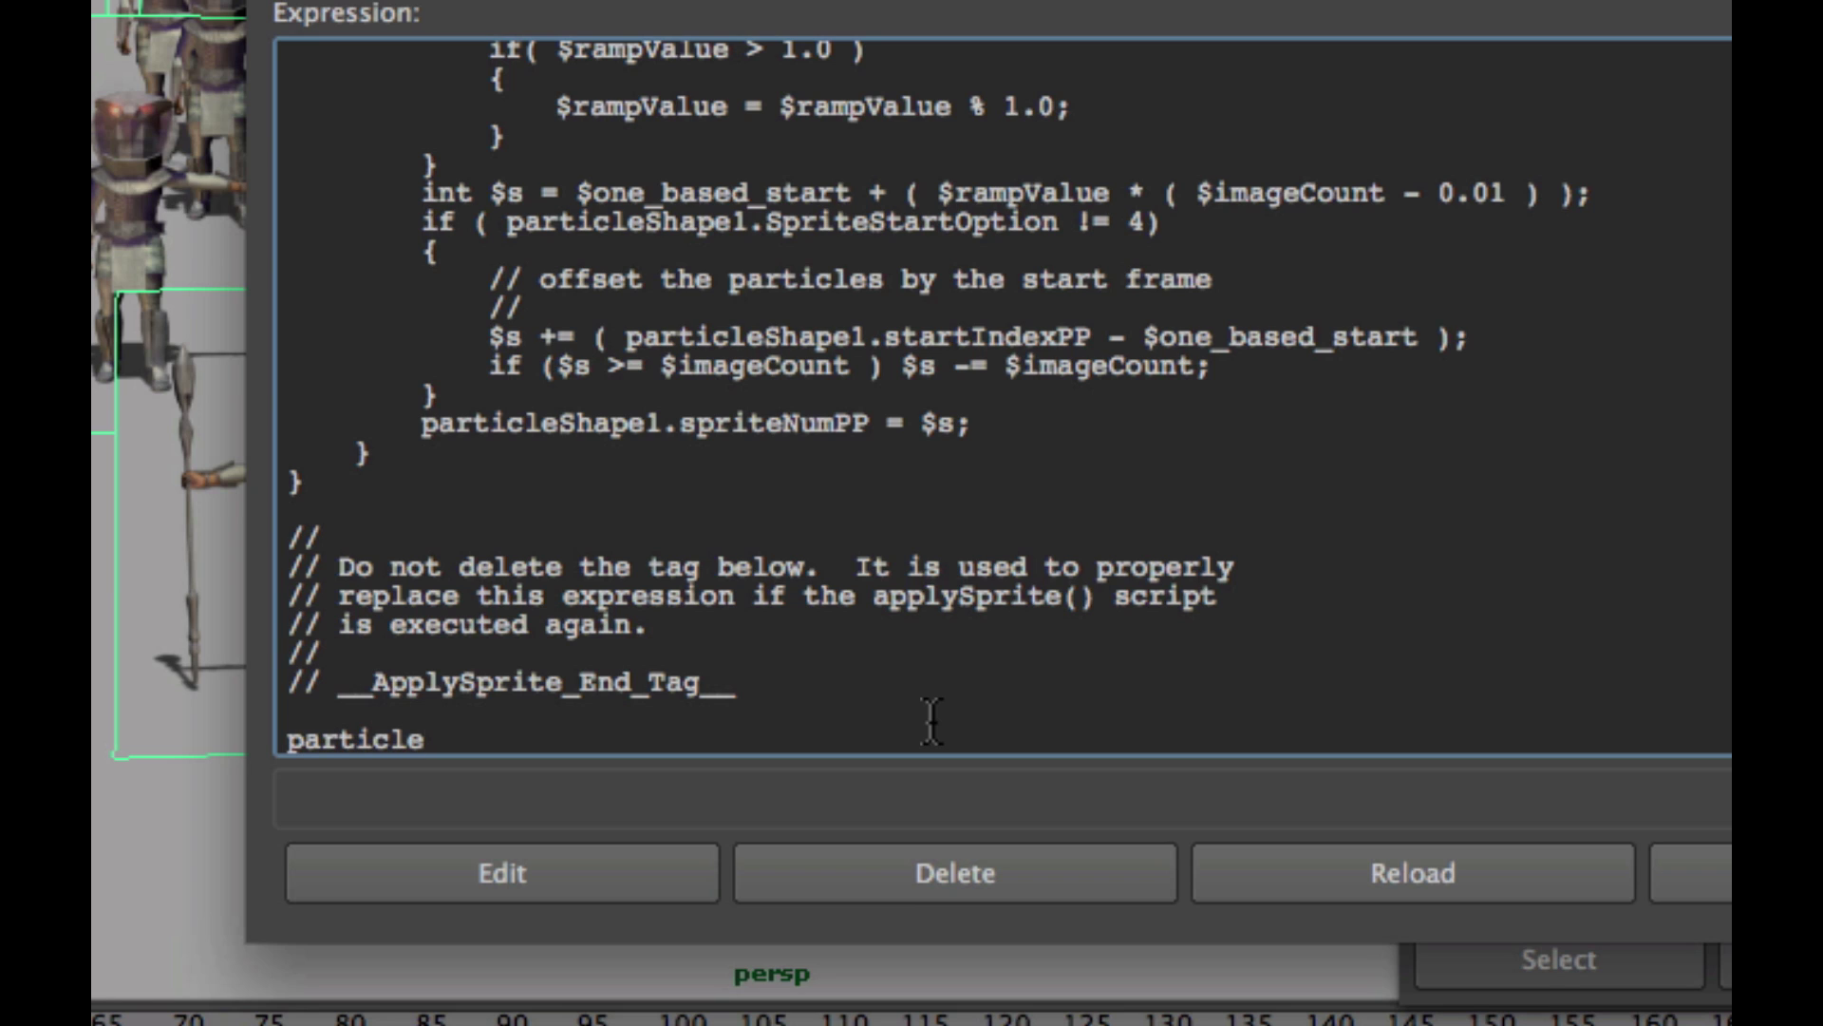
type("Shape1")
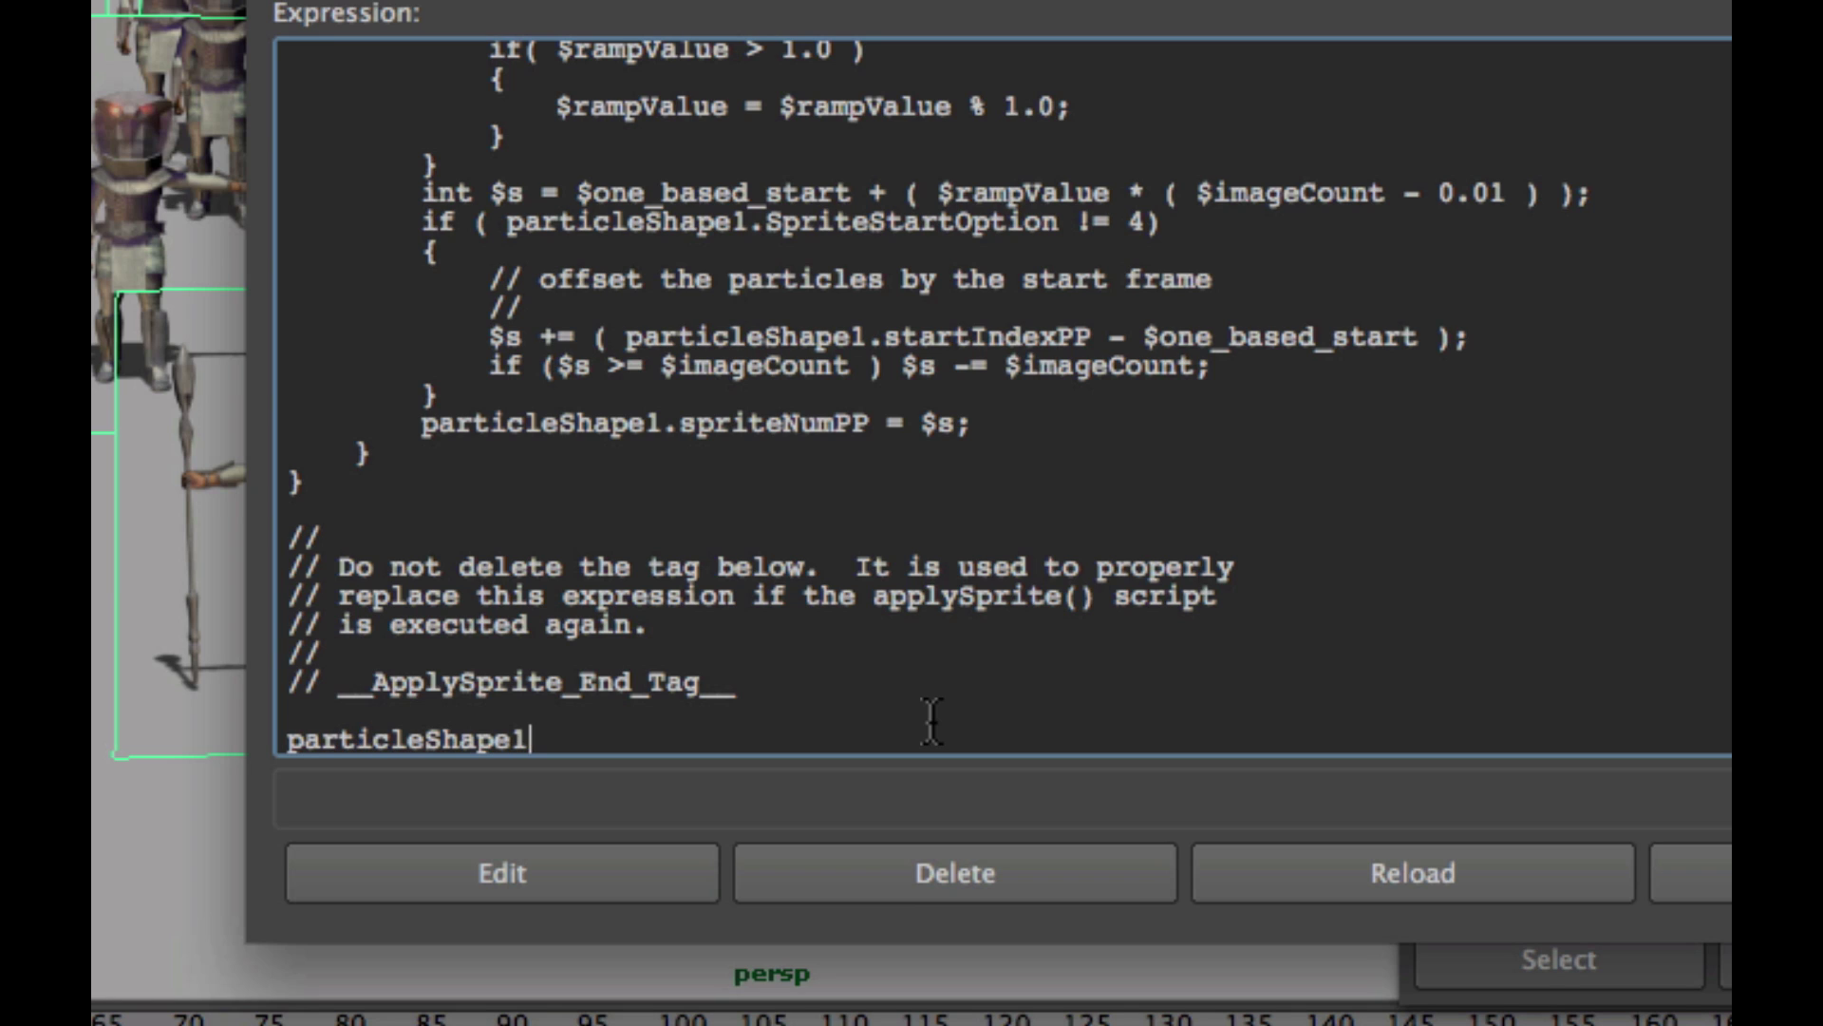
type(".velocity ")
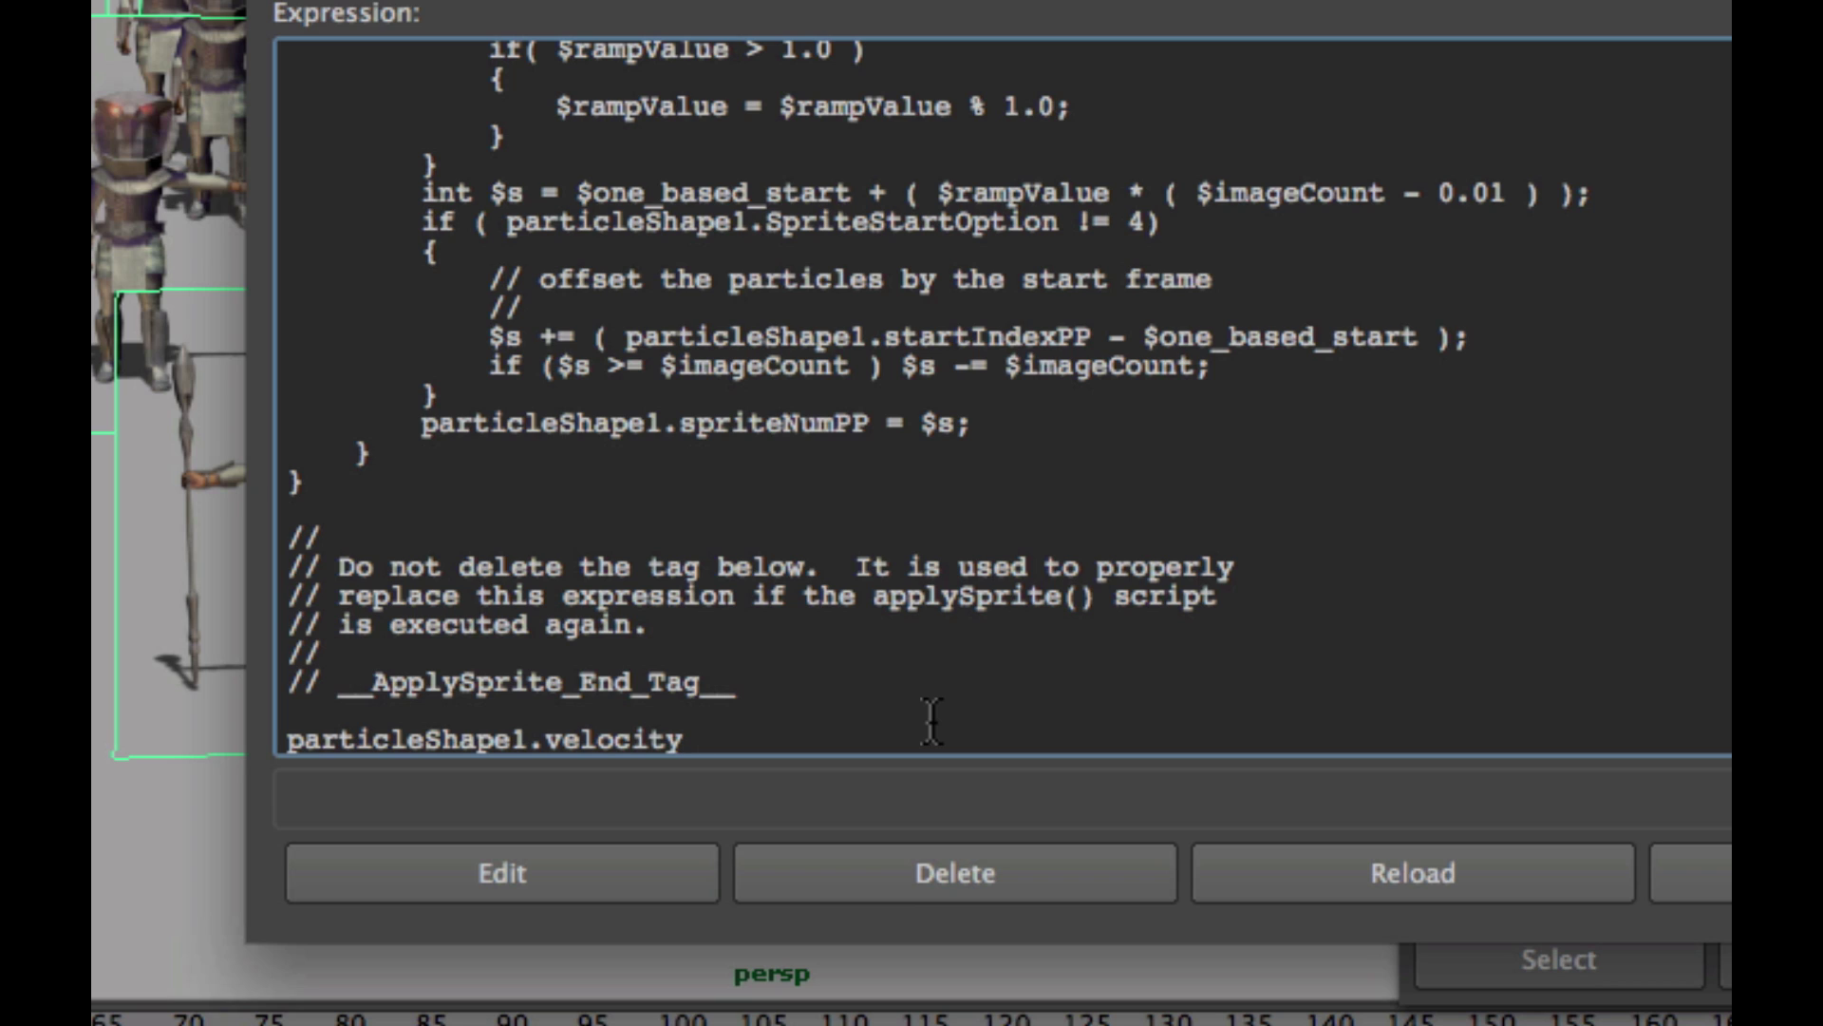
Complete the velocity line by assigning it the vector << 0 , 1, 0 >> and ending the statement with a semicolon.
type("=")
type("<")
type("0")
key("BackSpace")
type("0 , ")
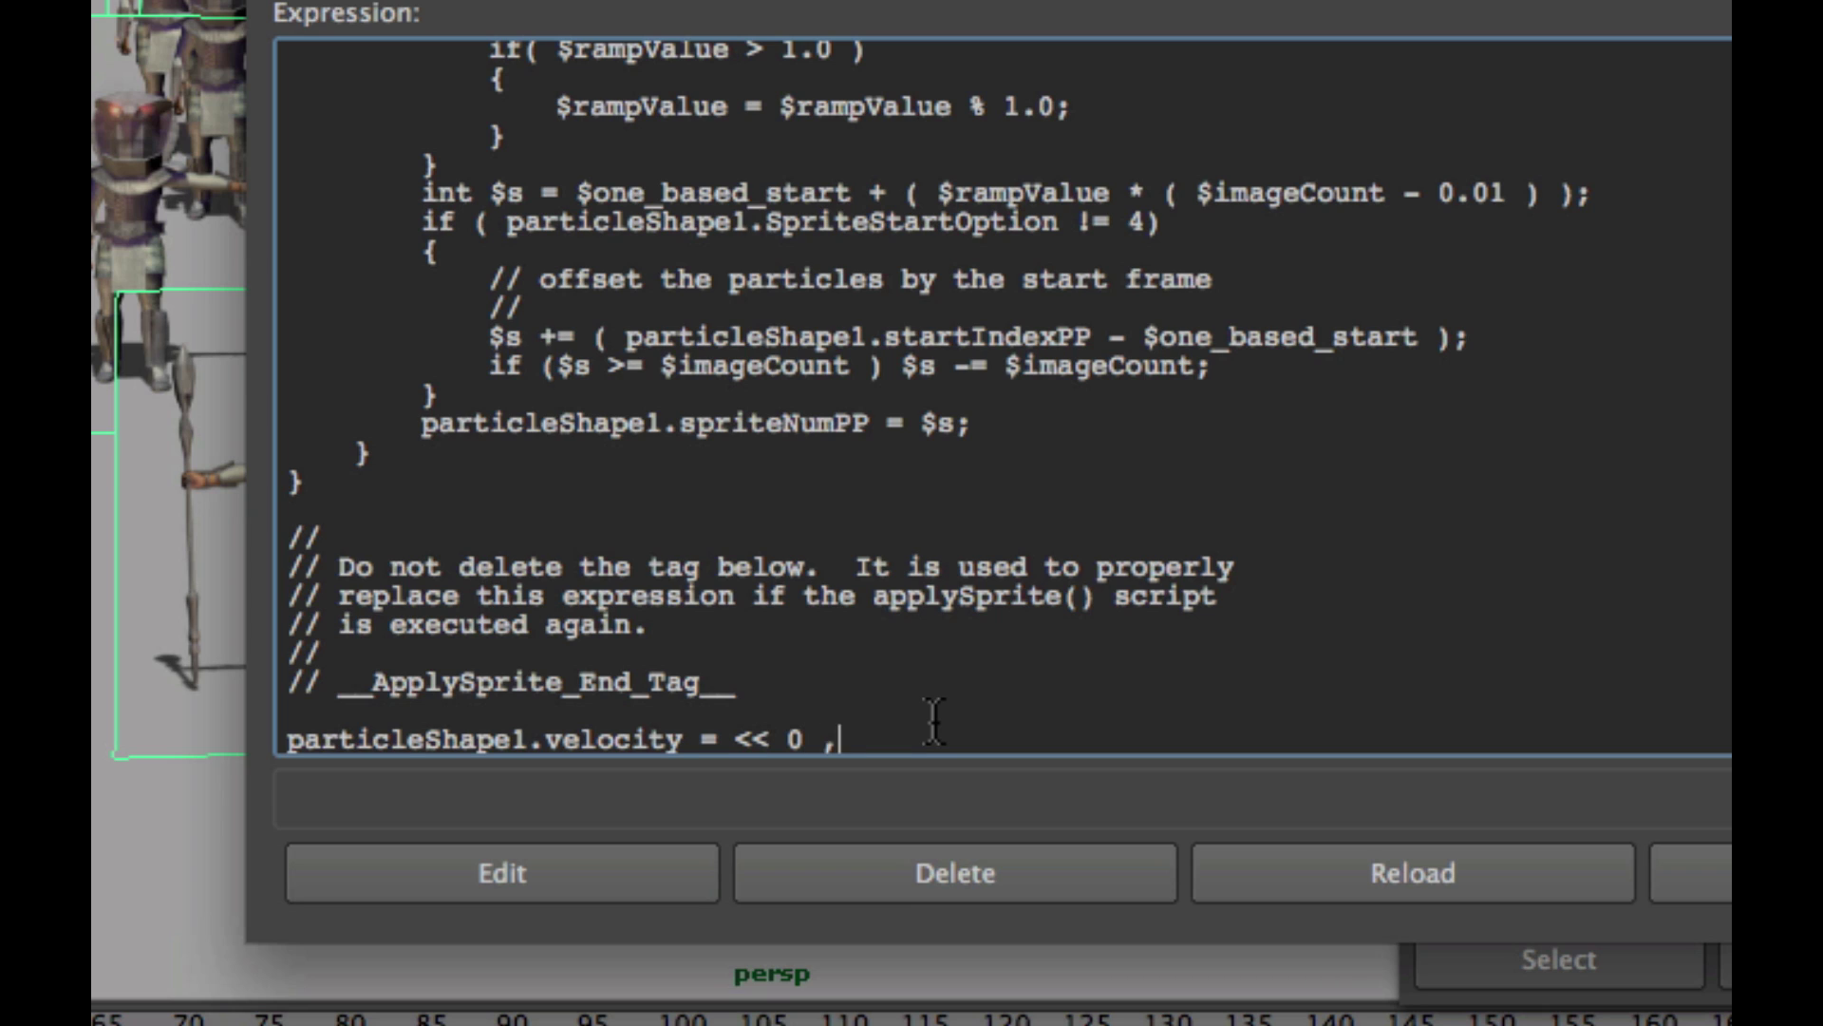
type("1, 0 >>;")
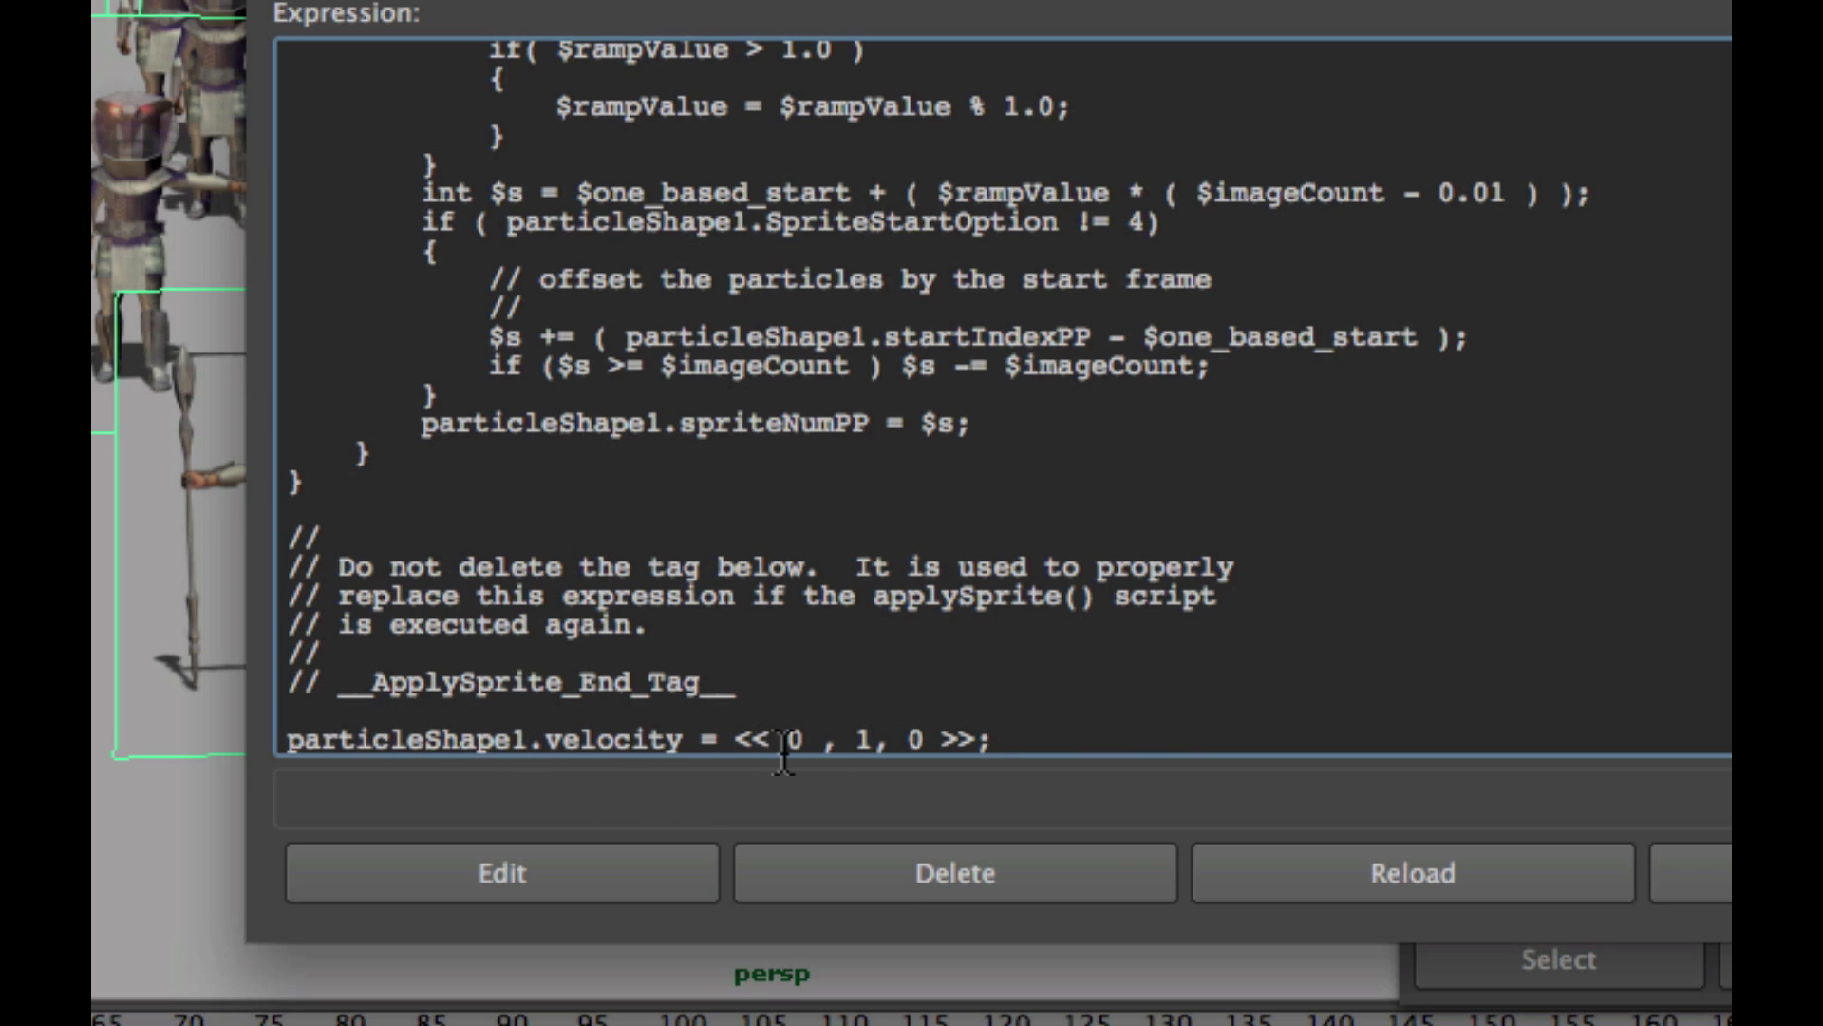
Remove the spaces around the commas in the velocity vector so it reads << 0,1,0 >>.
left_click(836, 746)
left_click(853, 732)
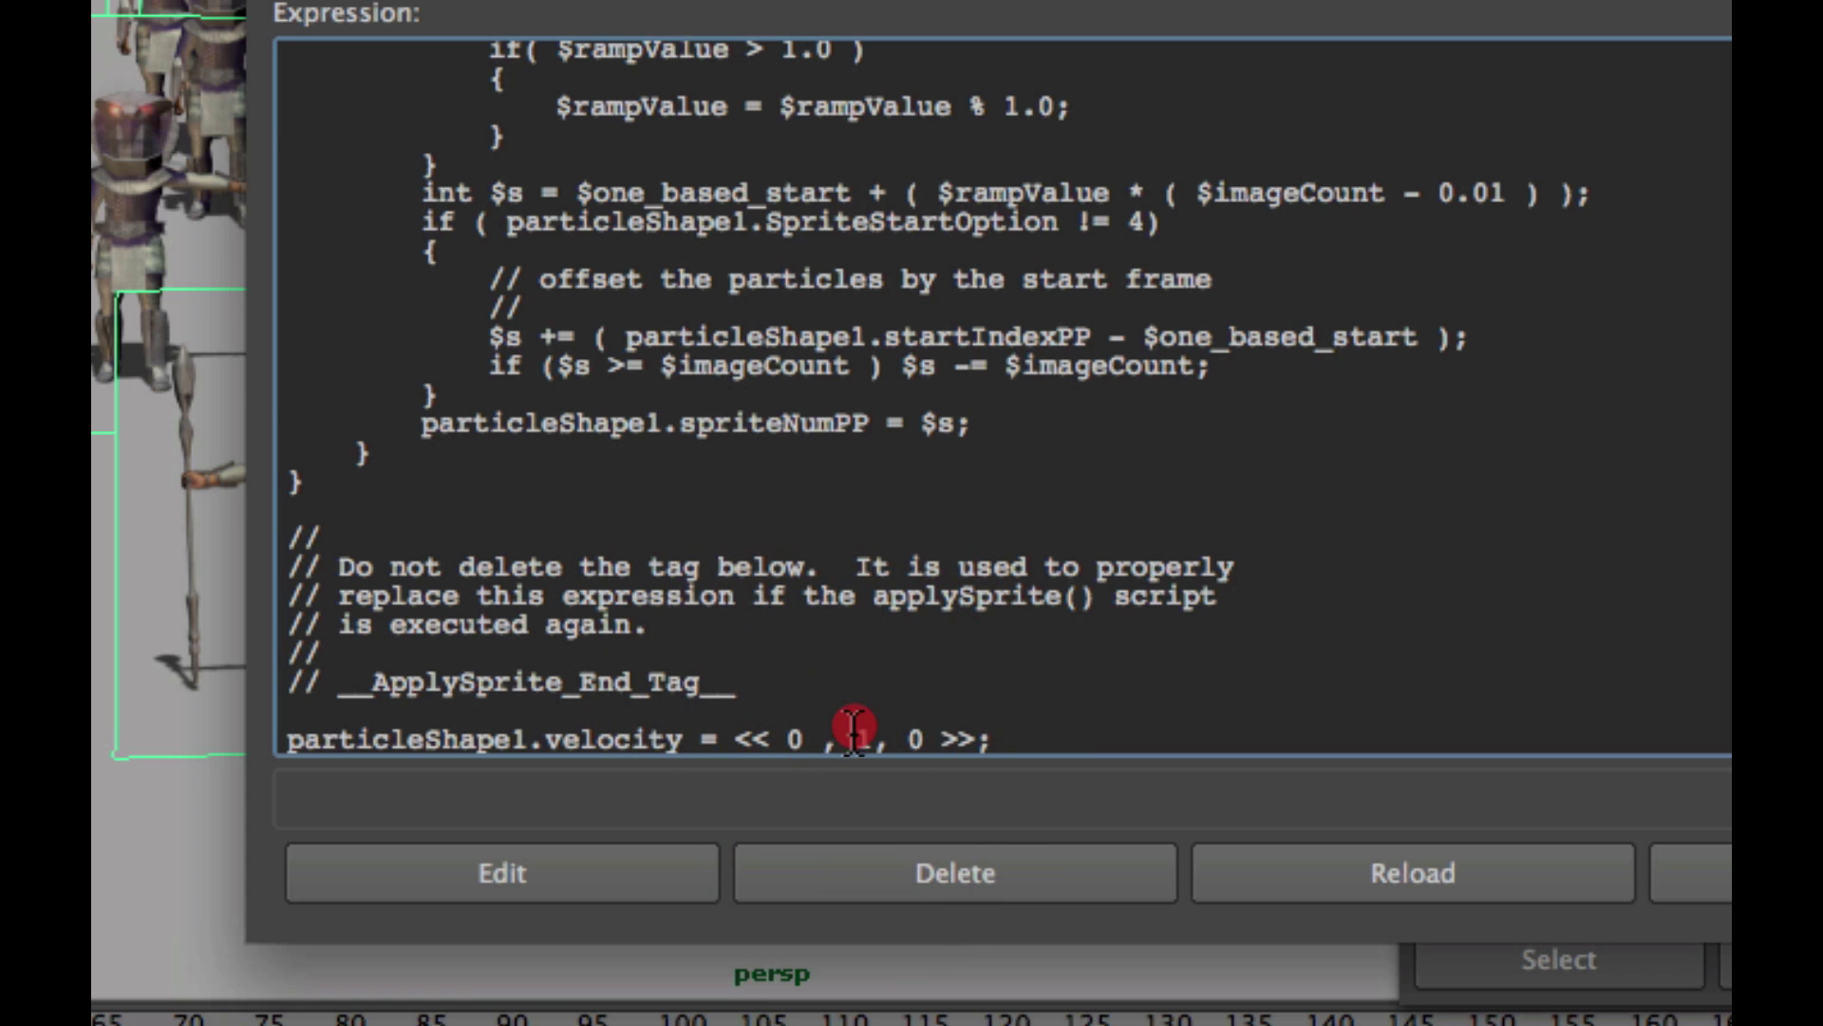
key("BackSpace")
key("Return")
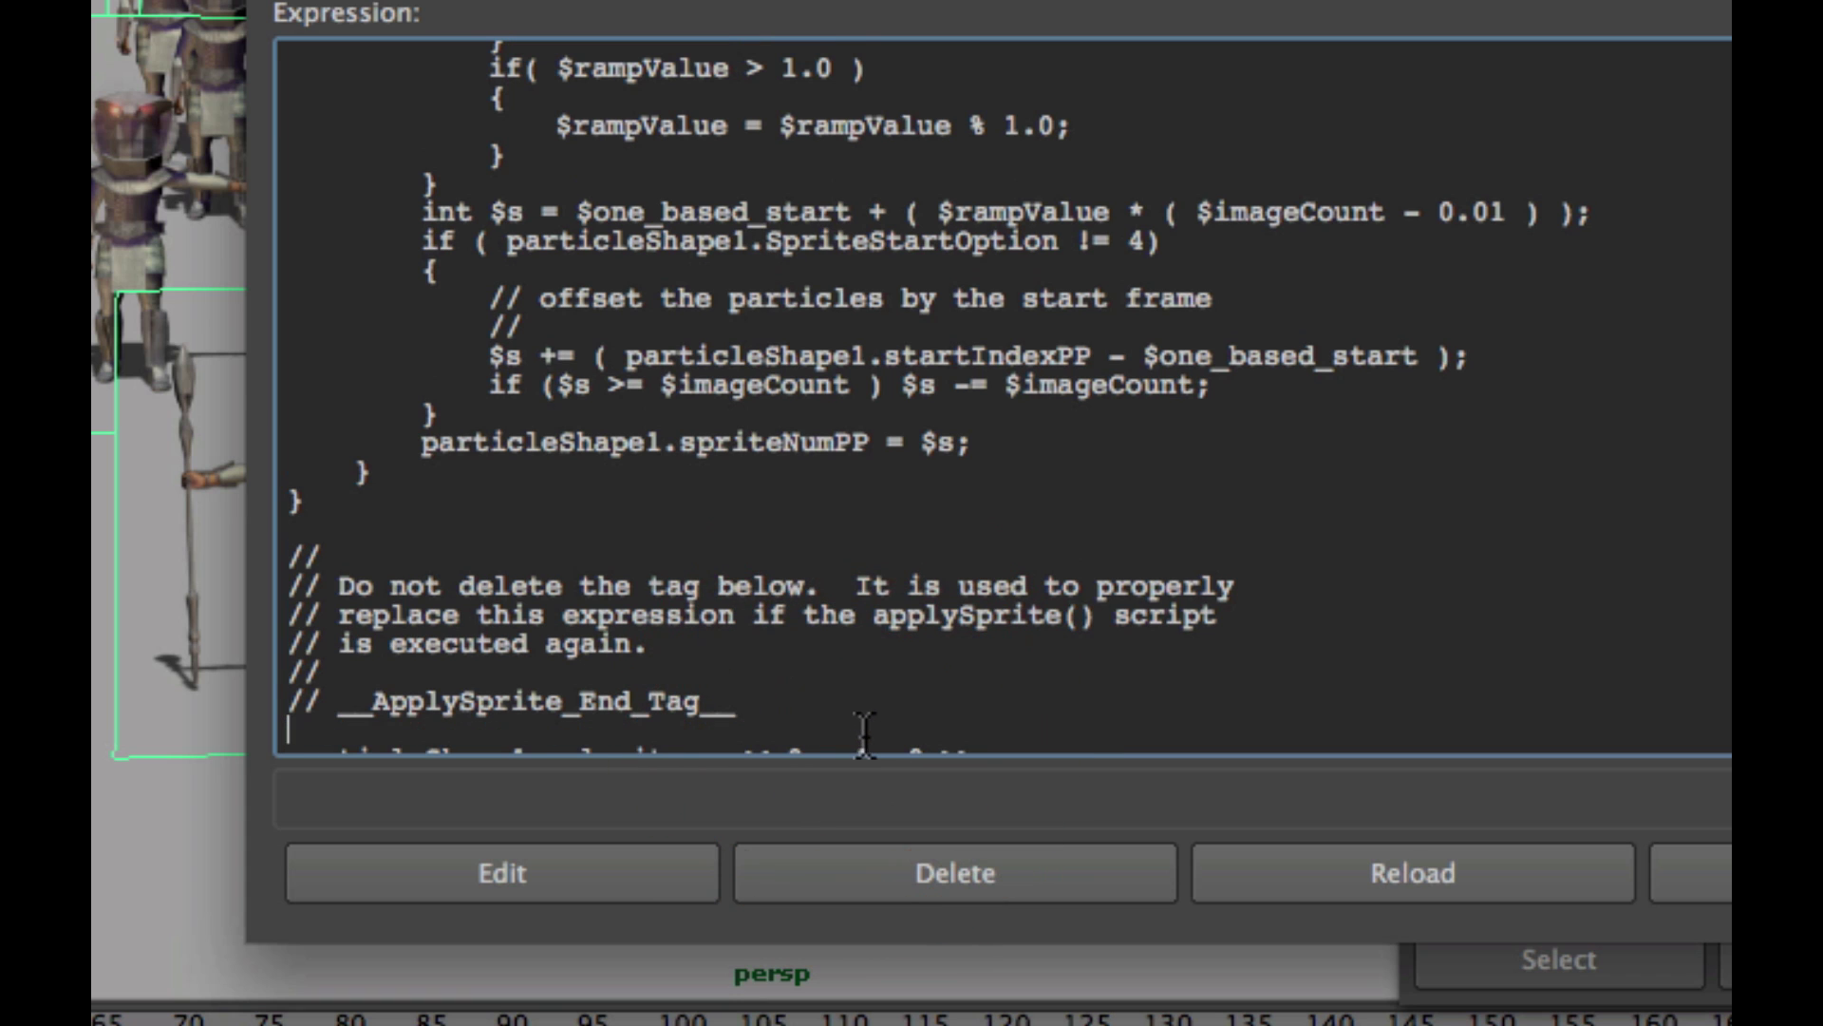
scroll(1023, 649, "down", 1)
left_click(822, 732)
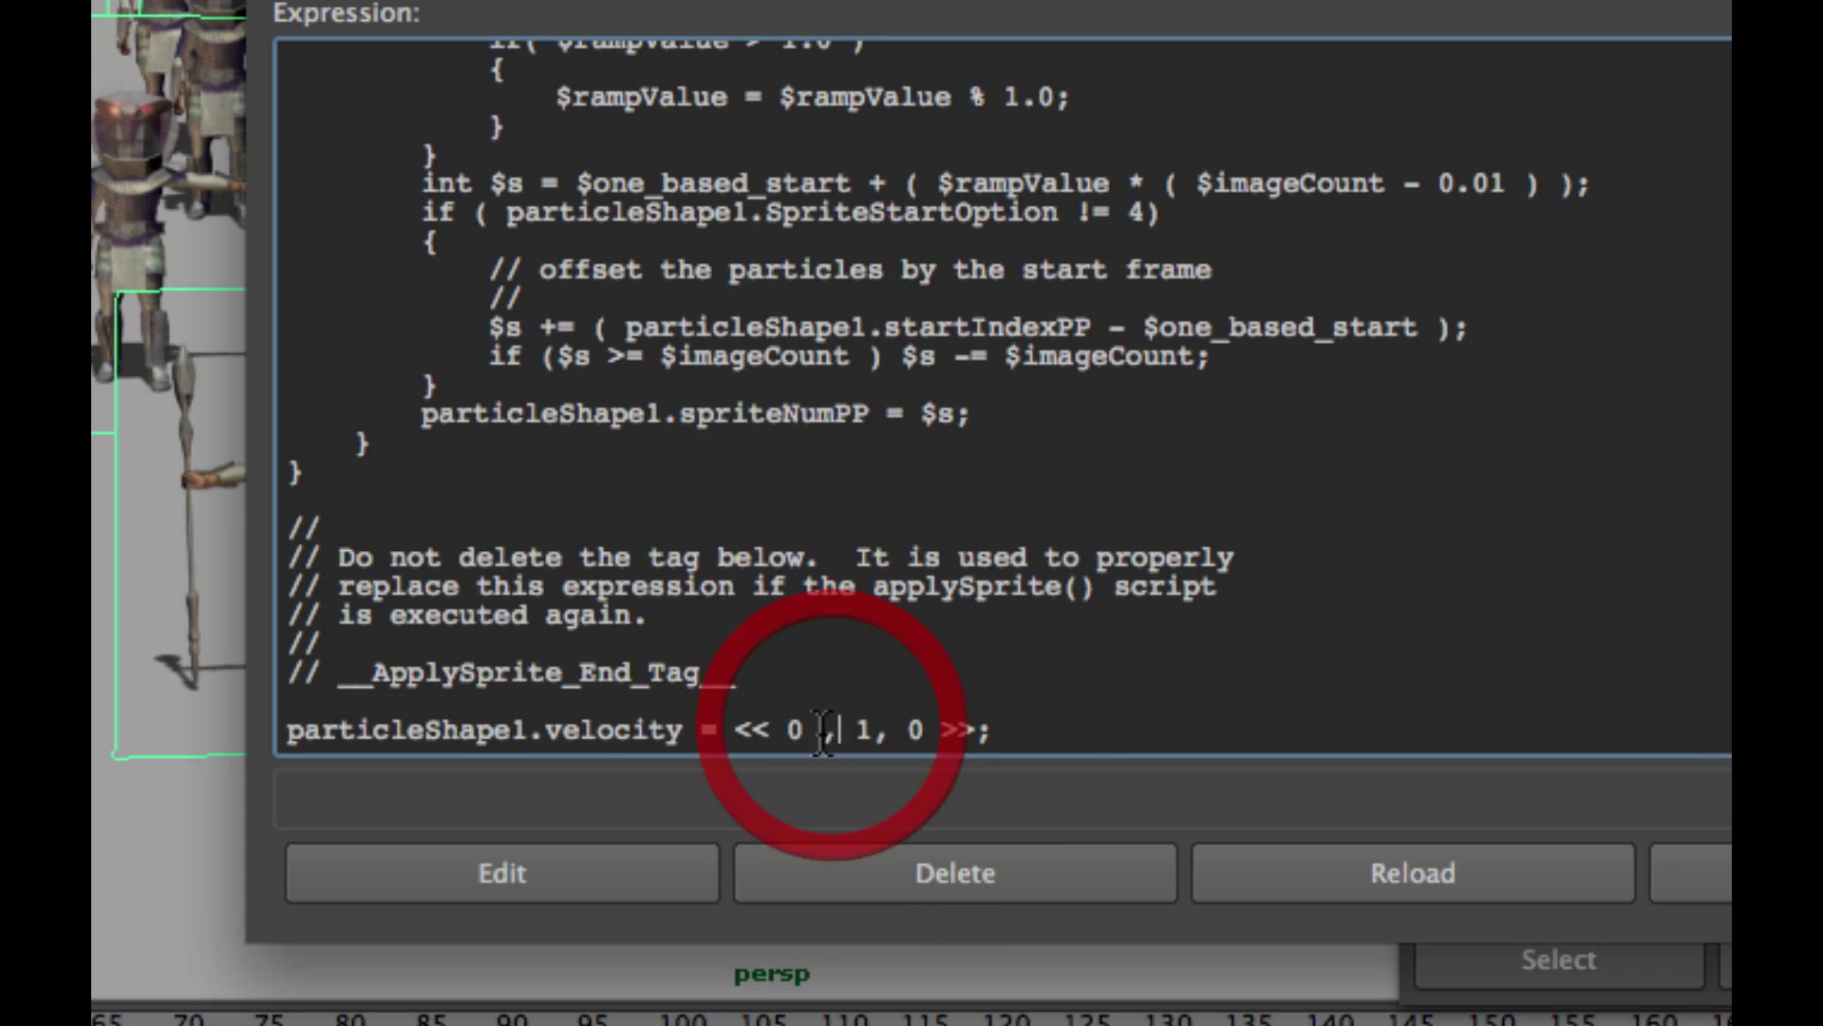
key("BackSpace")
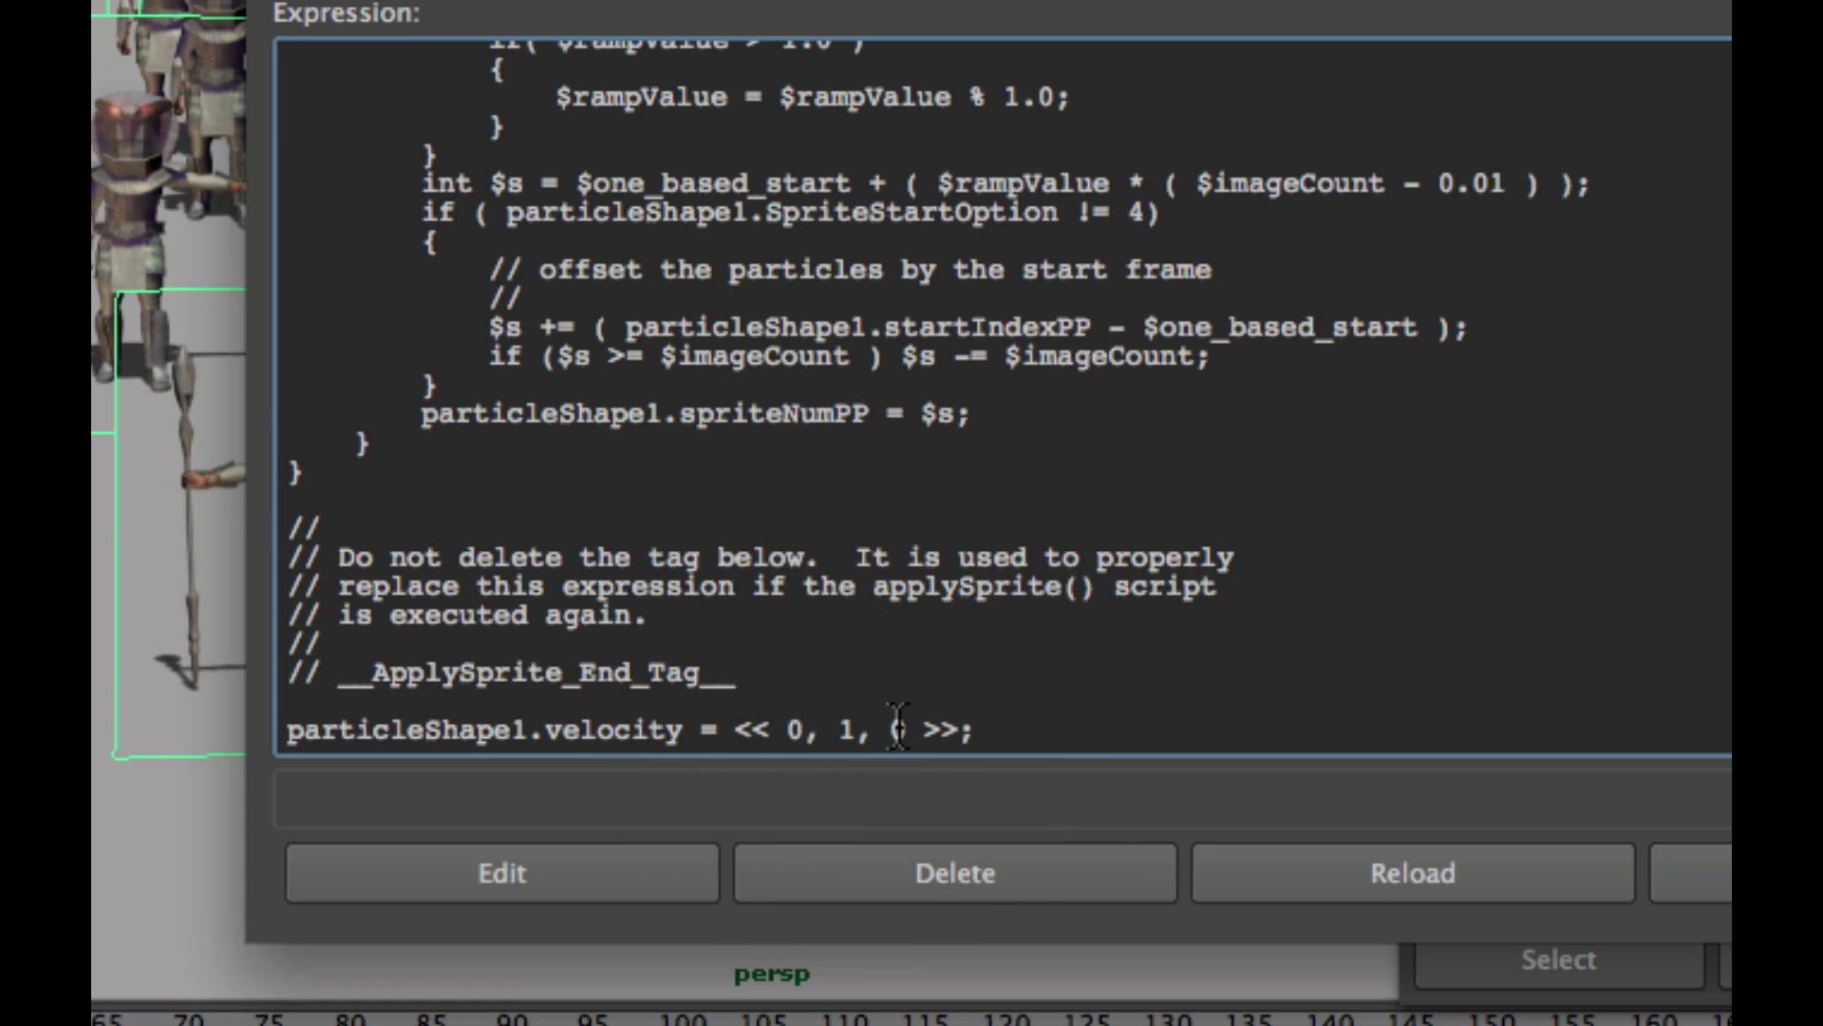
left_click(846, 730)
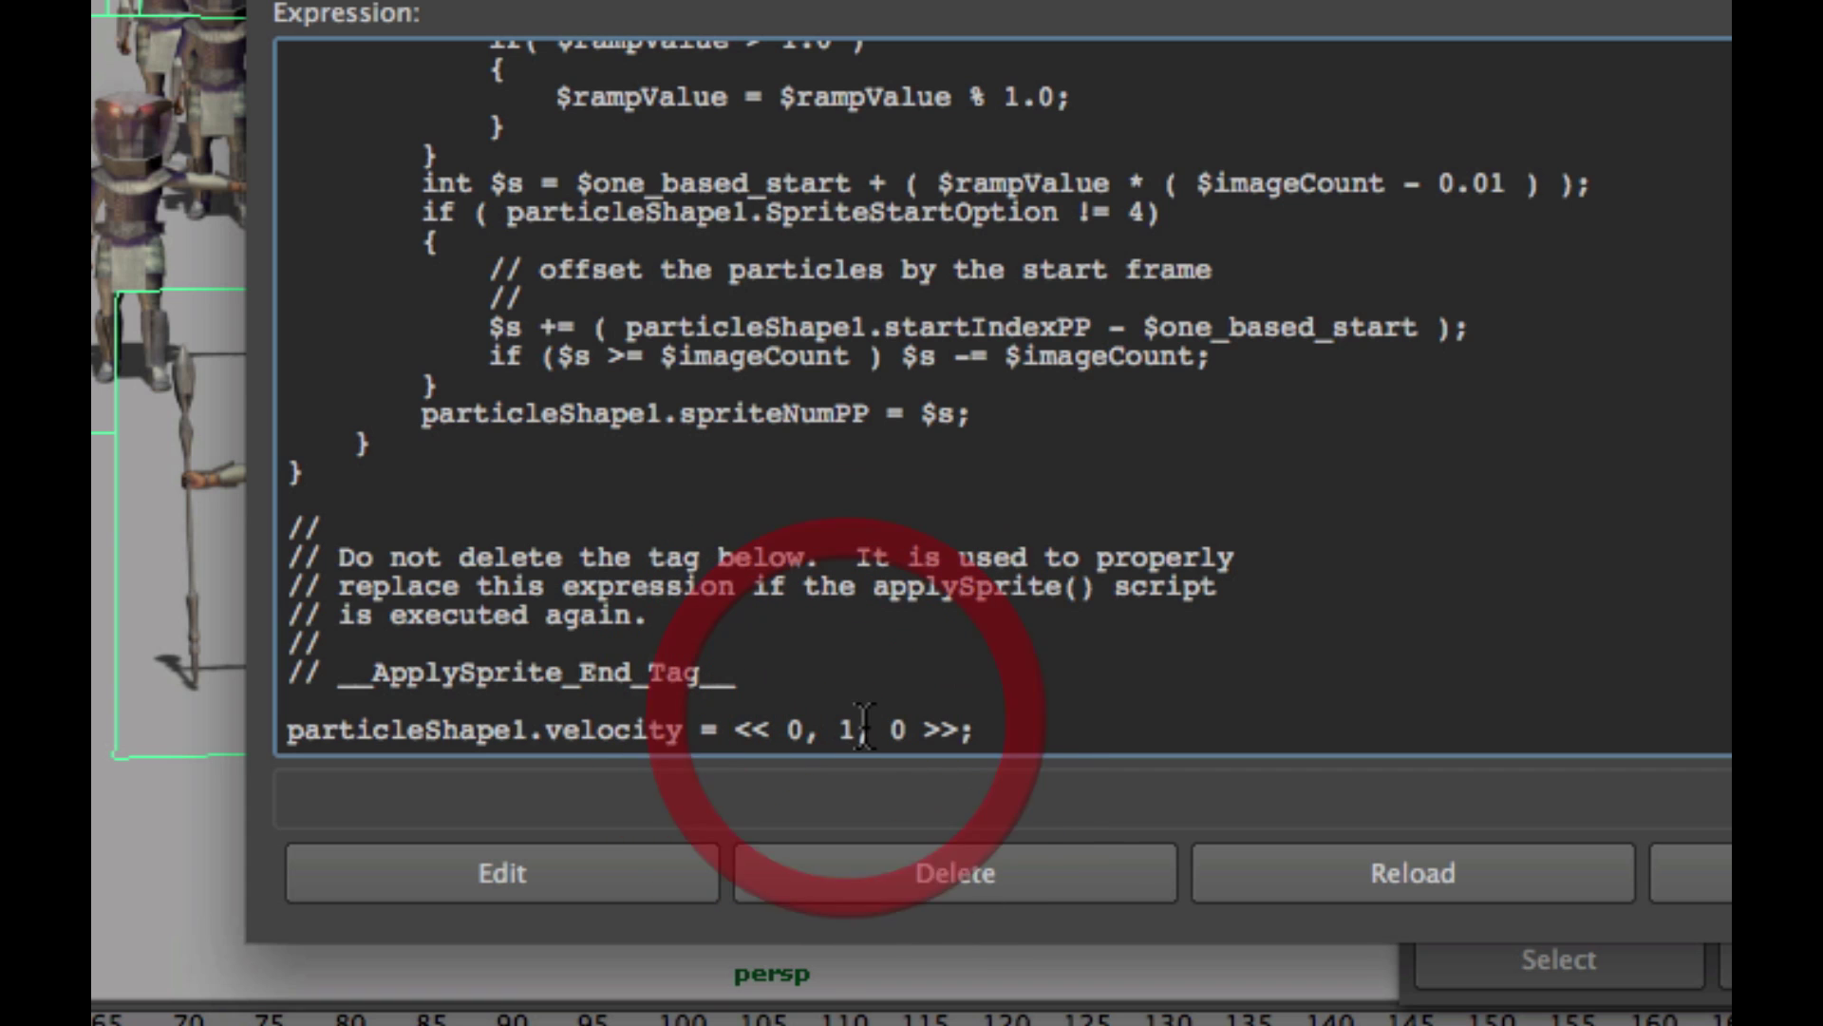
key("BackSpace")
left_click(877, 729)
key("BackSpace")
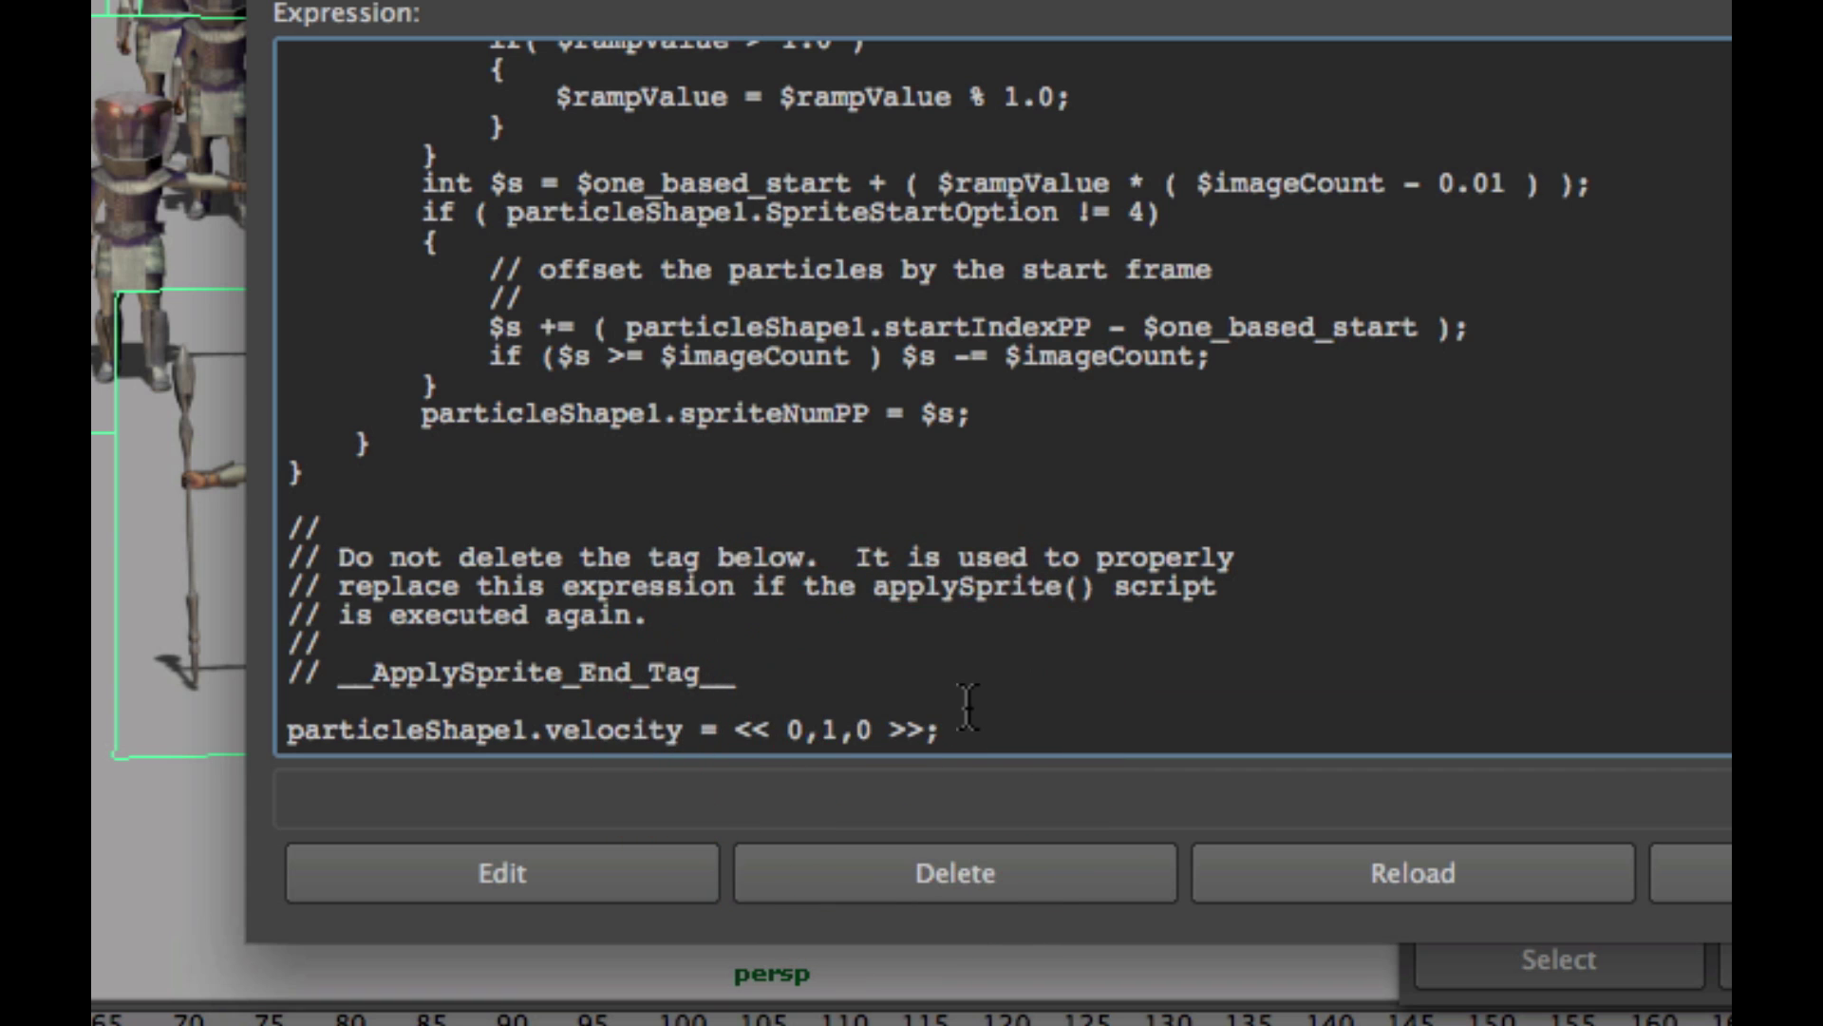
Review the three velocity components one by one and apply the edited runtime expression to particleShape1.
double_click(794, 729)
double_click(829, 730)
double_click(863, 729)
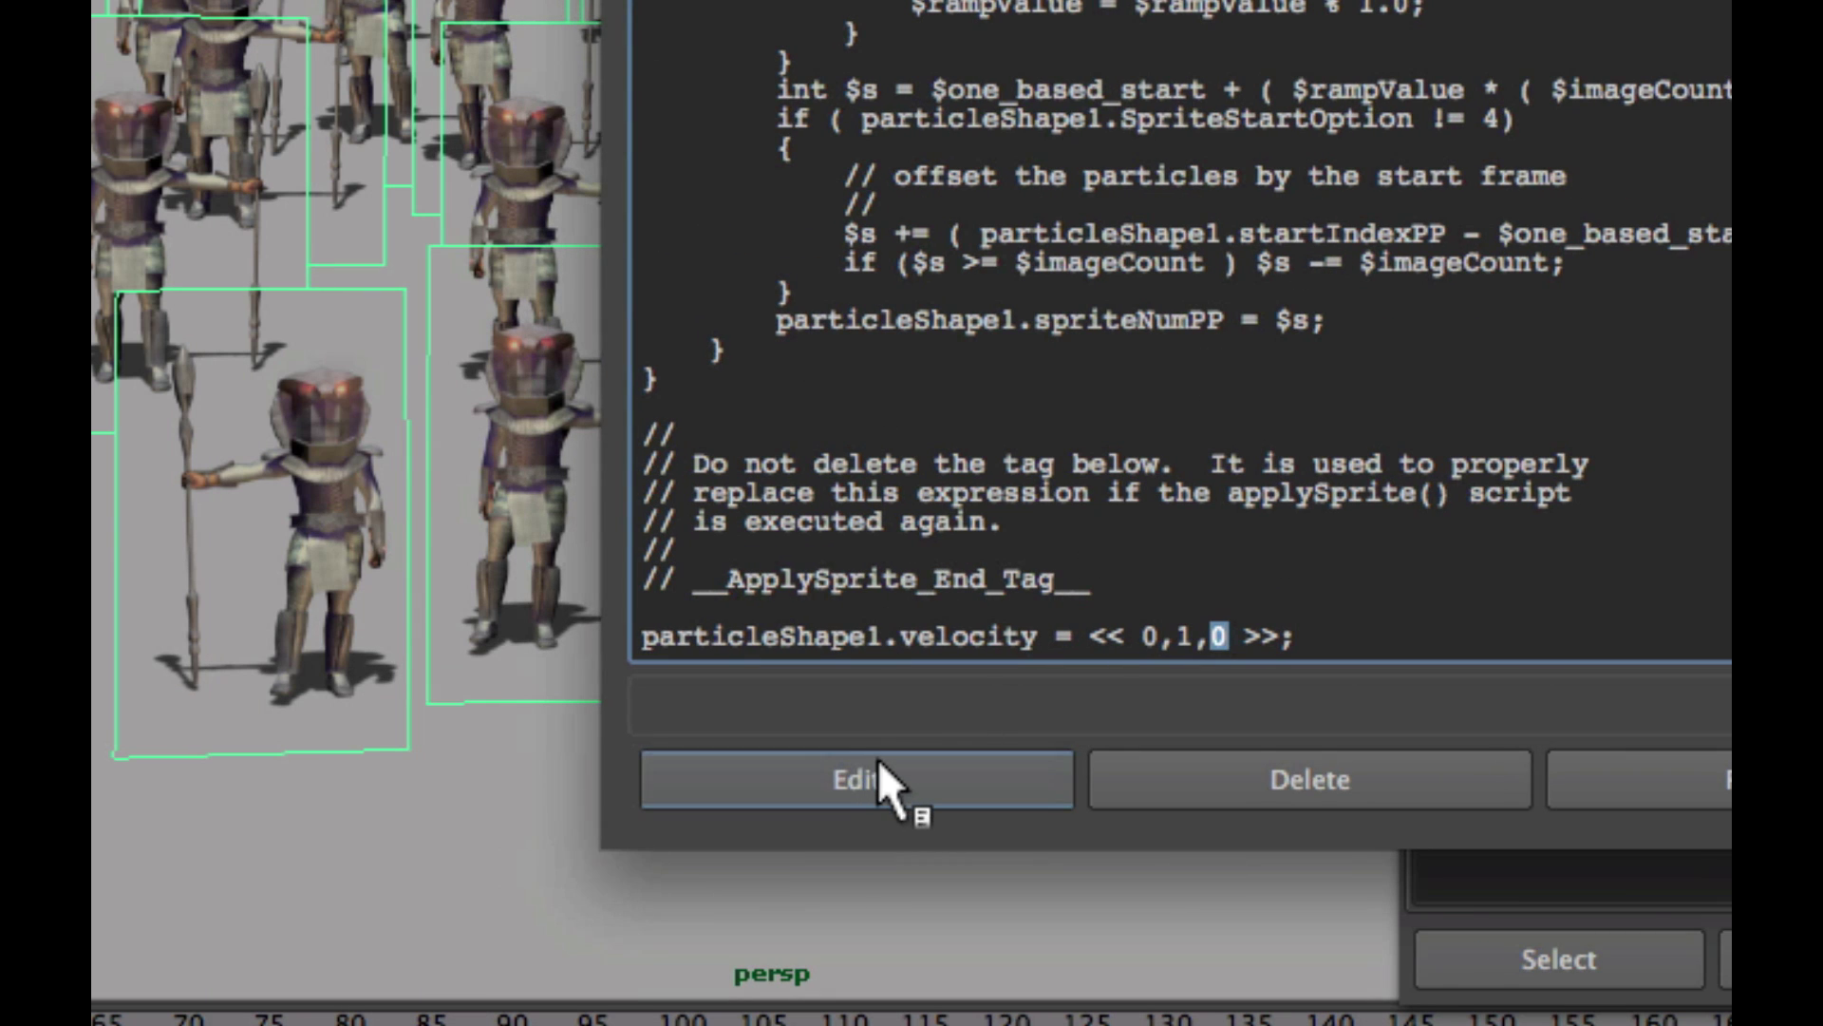
left_click(878, 764)
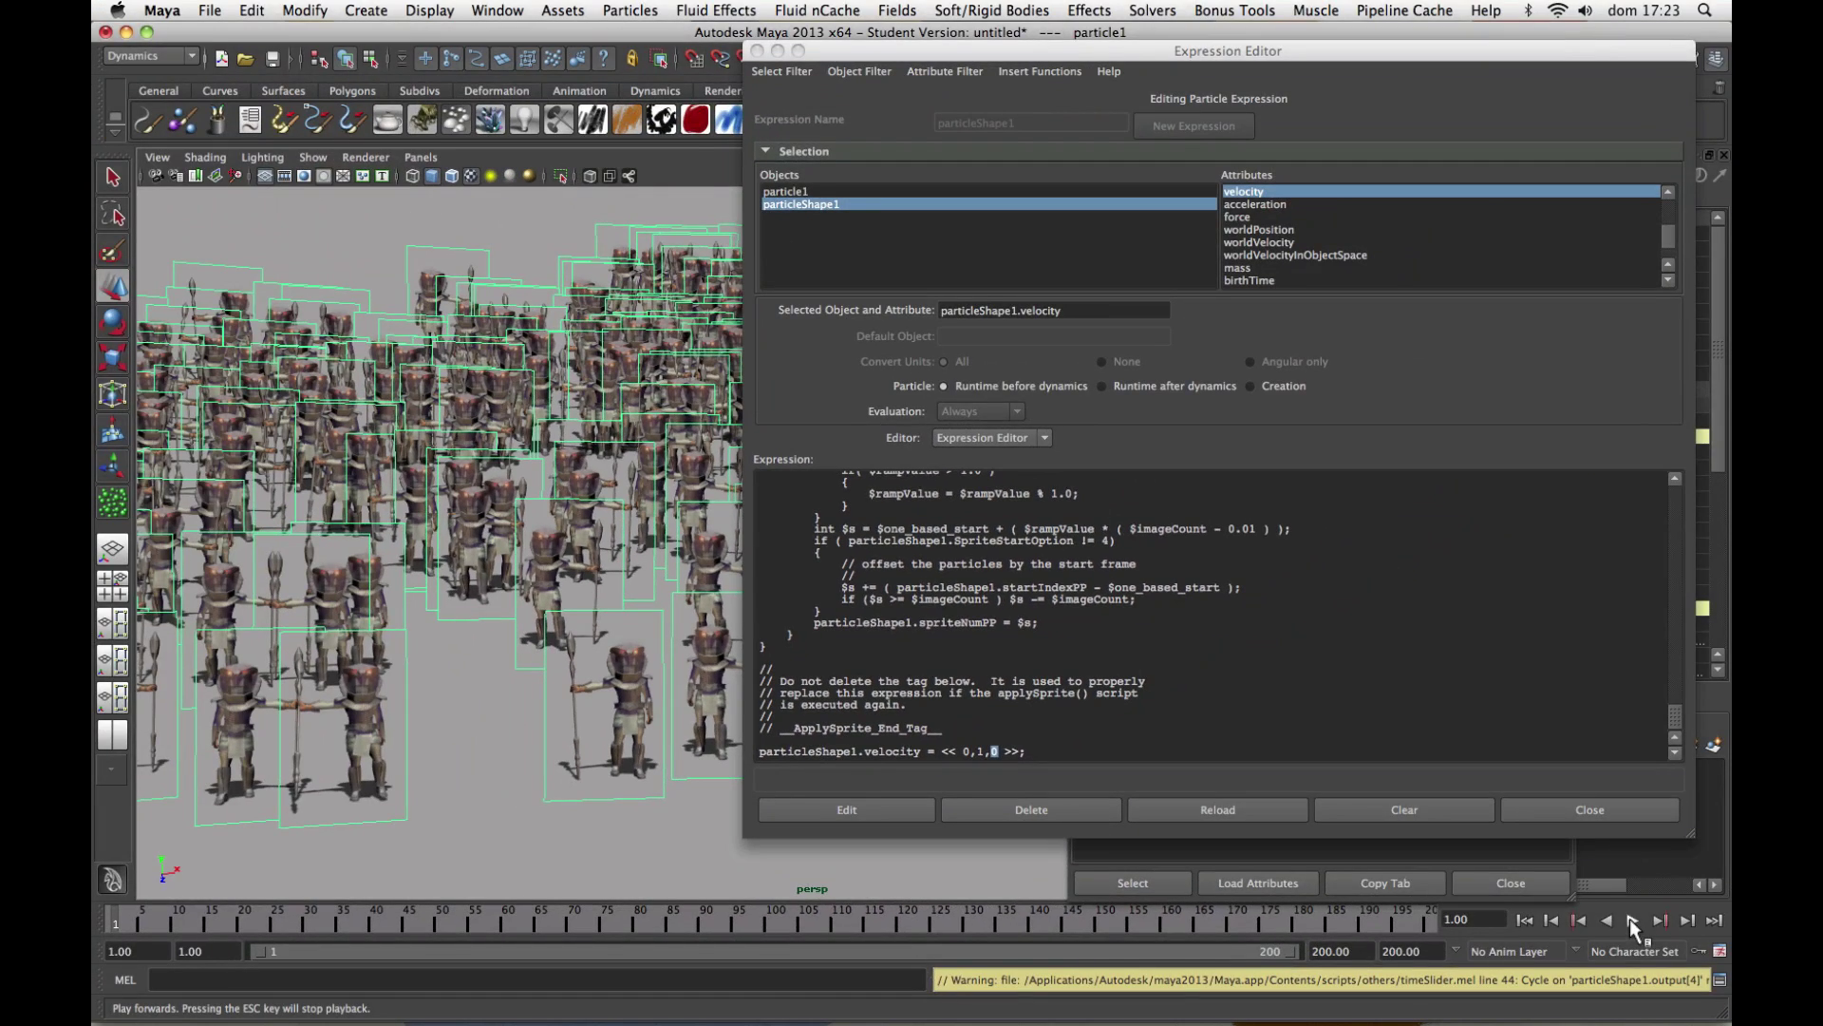
Play the animation from a low viewing angle to check the crowd's vertical movement, and return to the first frame.
left_click(1629, 919)
left_click_drag(556, 717, 553, 728, "alt")
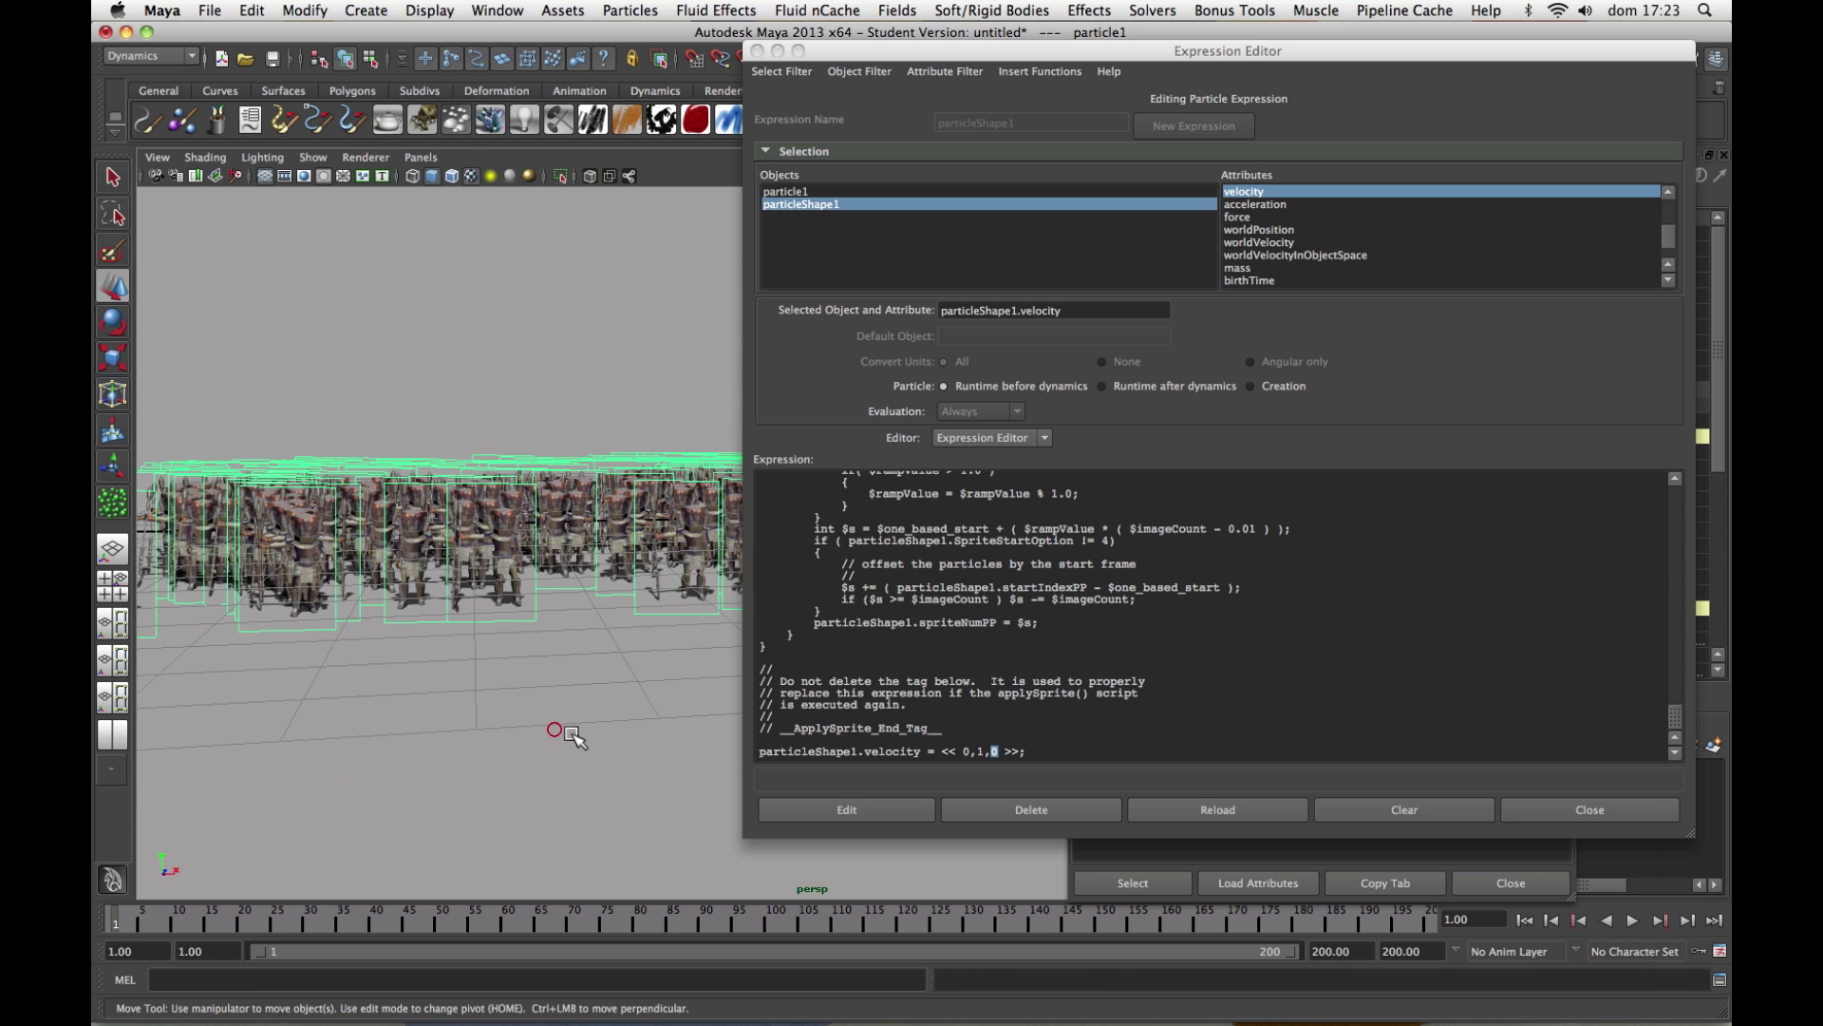
left_click(1633, 924)
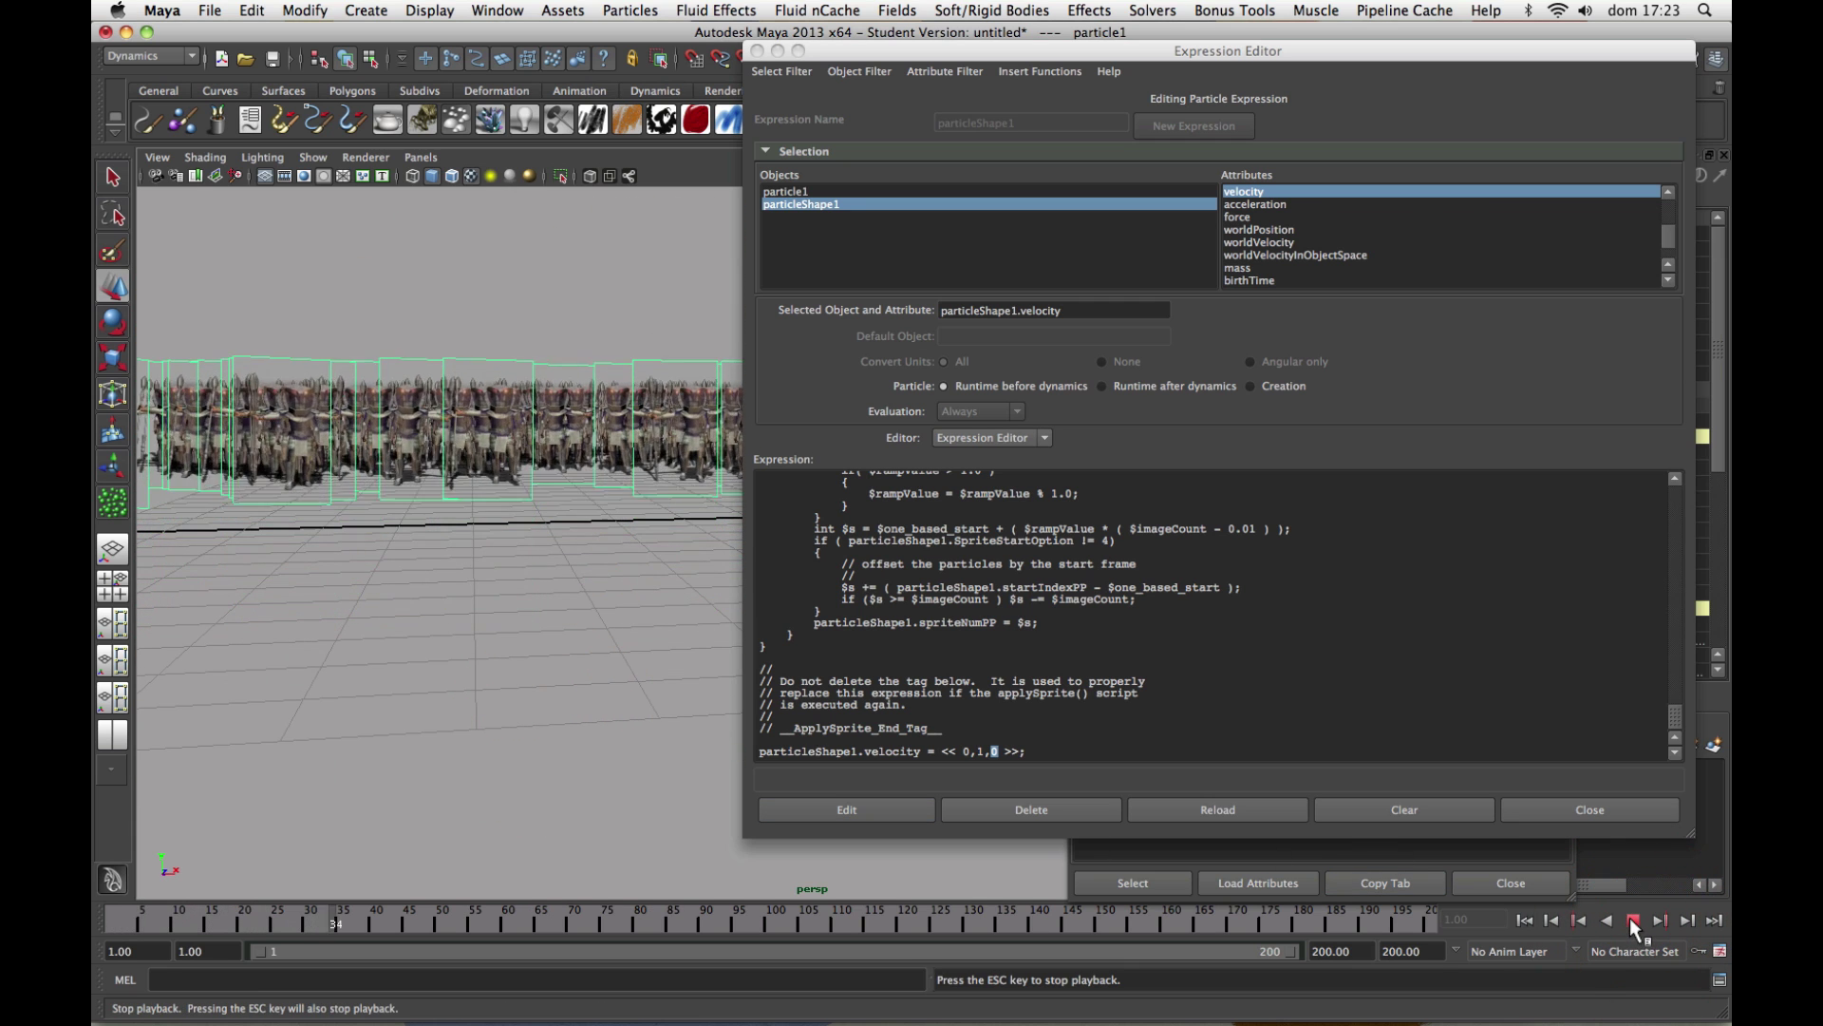
left_click(1630, 920)
left_click(1524, 919)
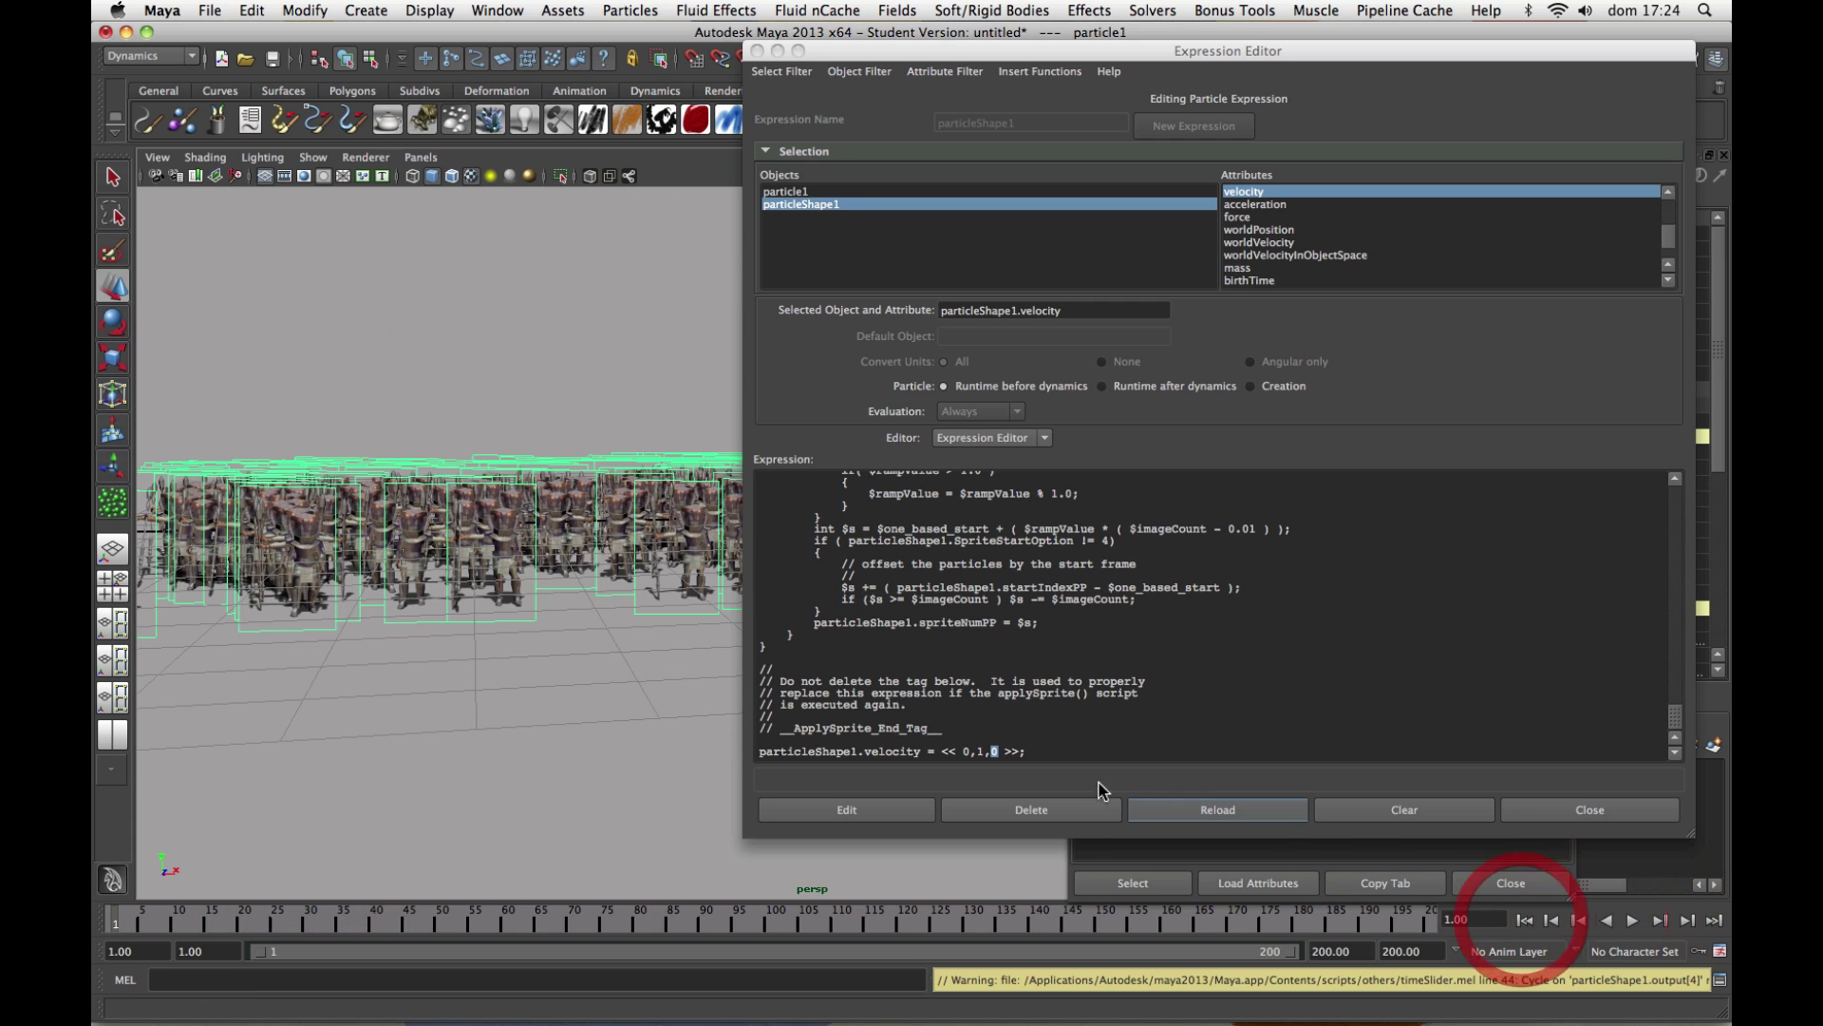
Change the velocity vector to << 0,0,1 >> so the soldiers move along Z, and apply the expression.
left_click(980, 760)
double_click(978, 753)
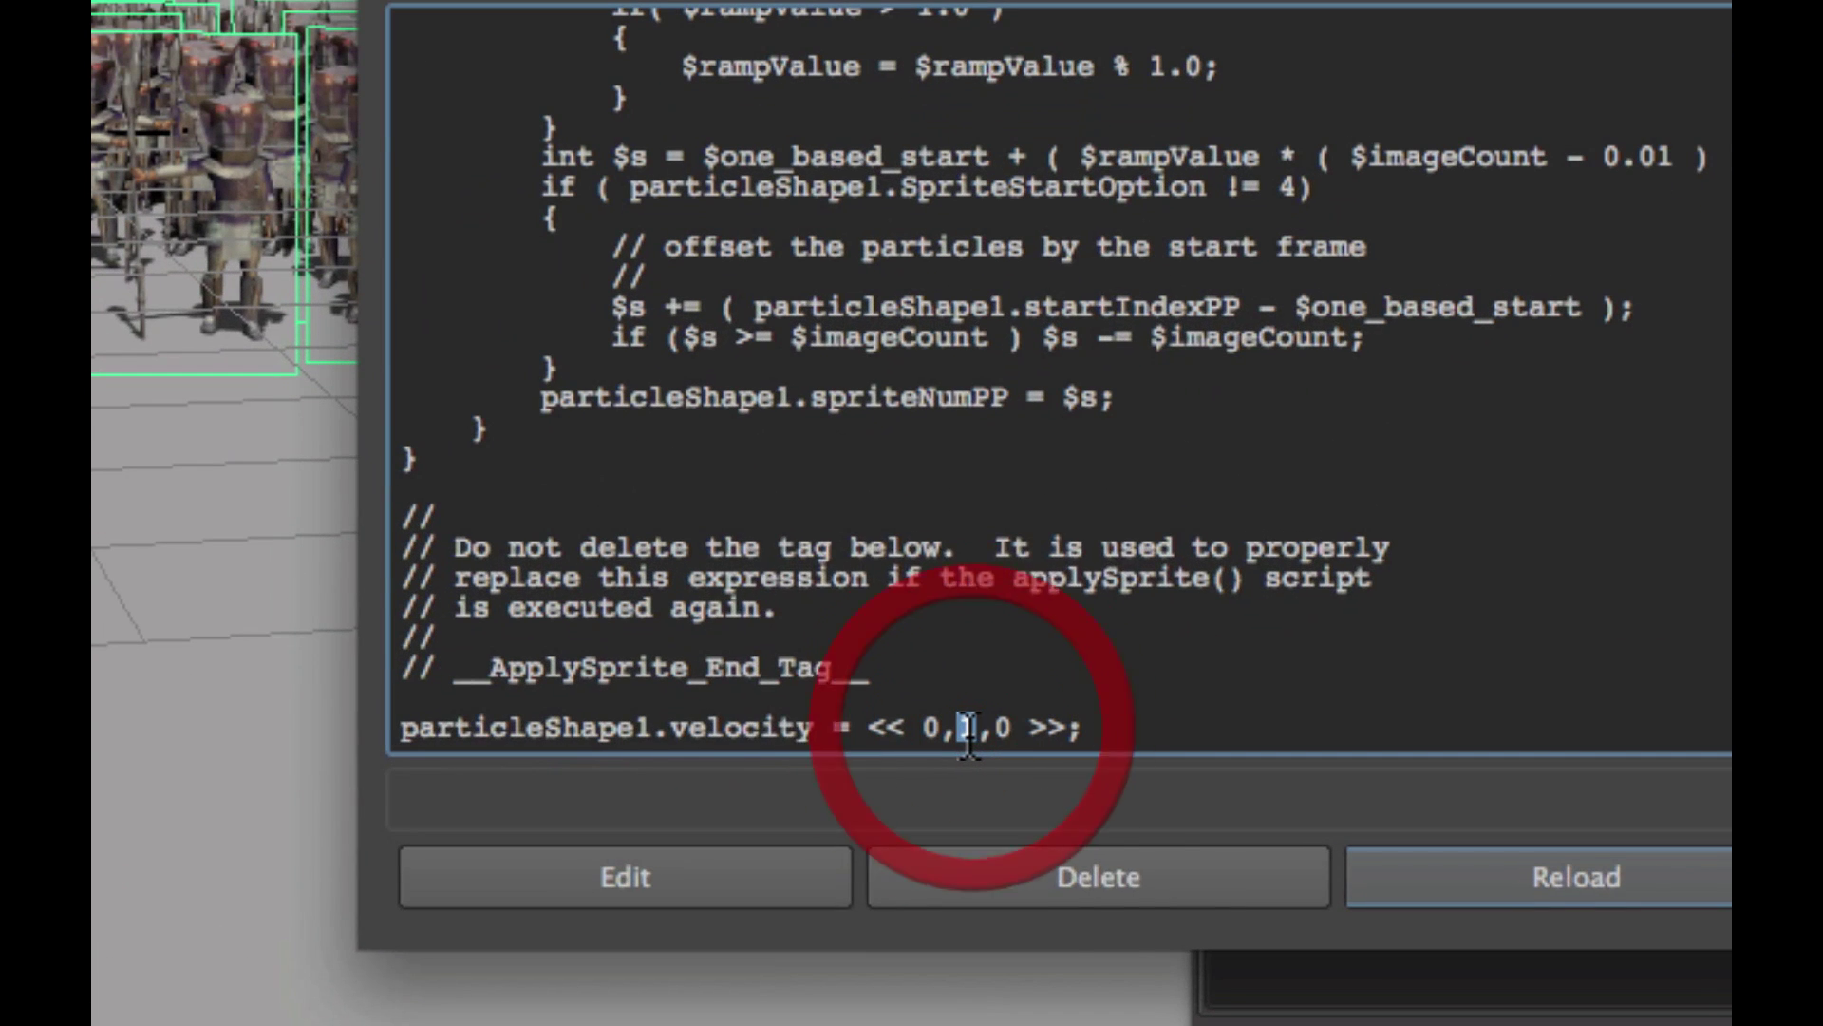
type("0")
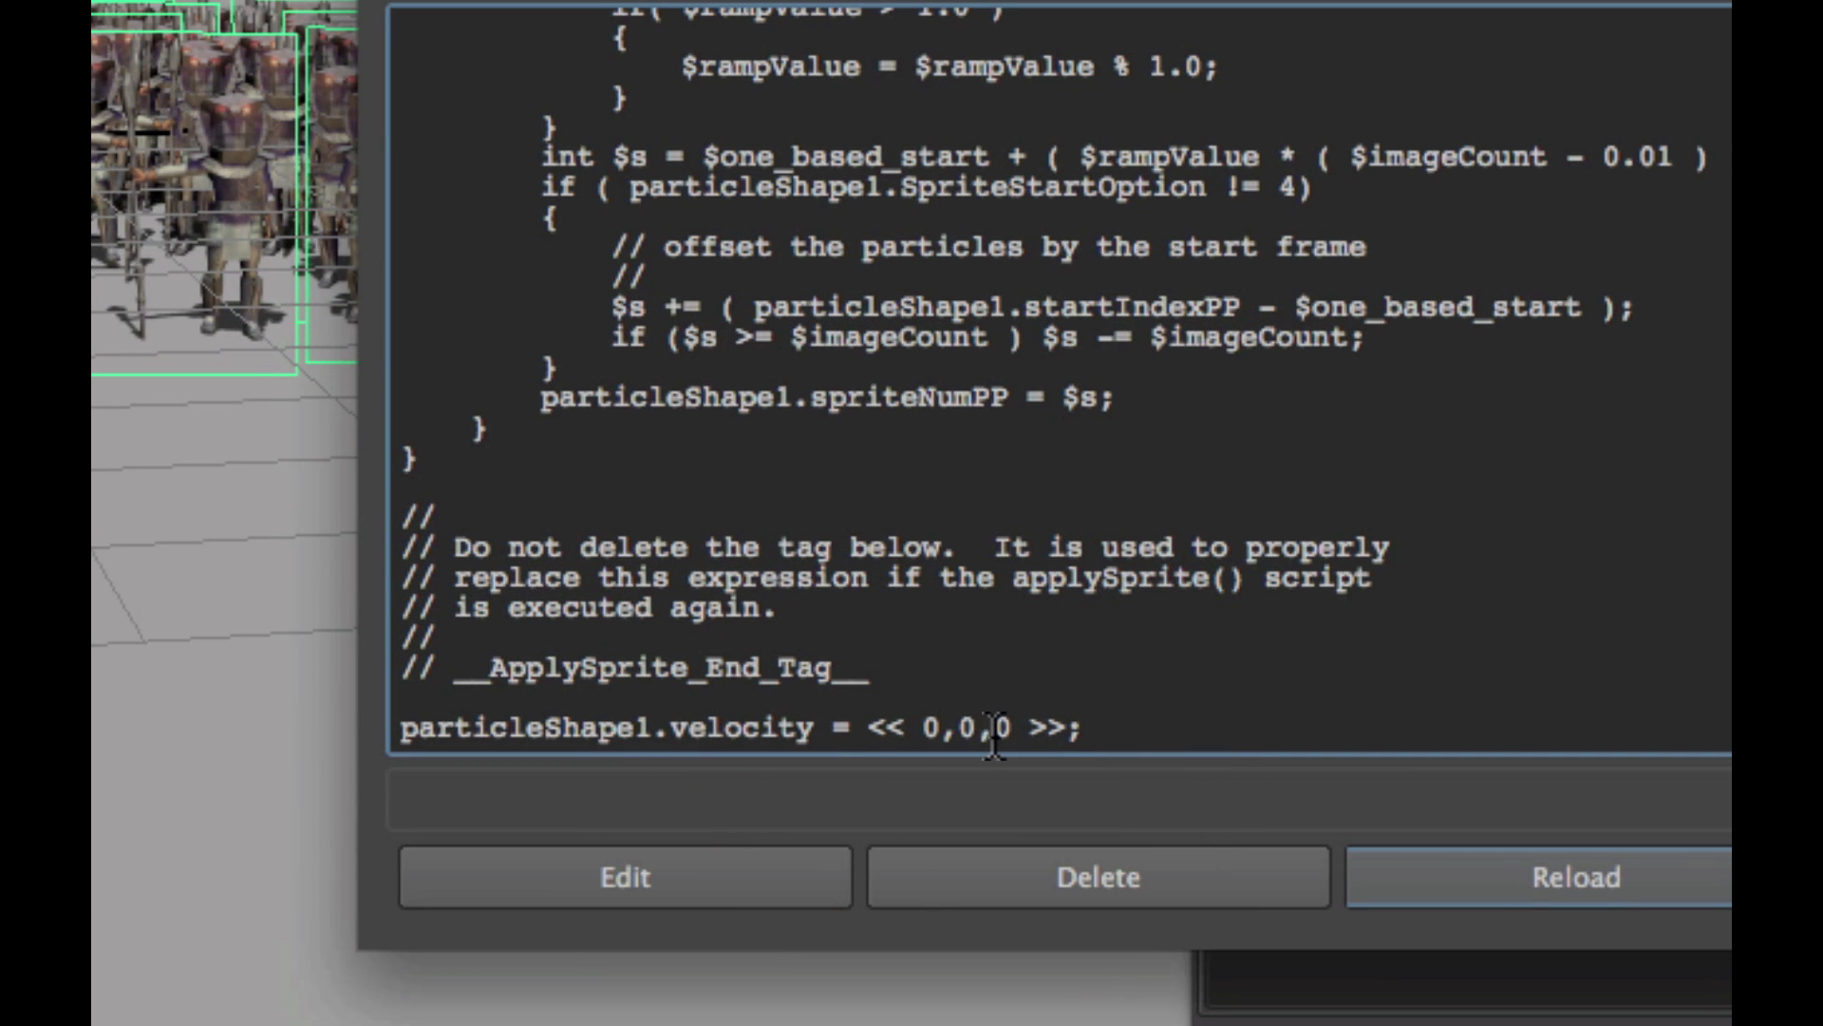
double_click(1007, 727)
type("1")
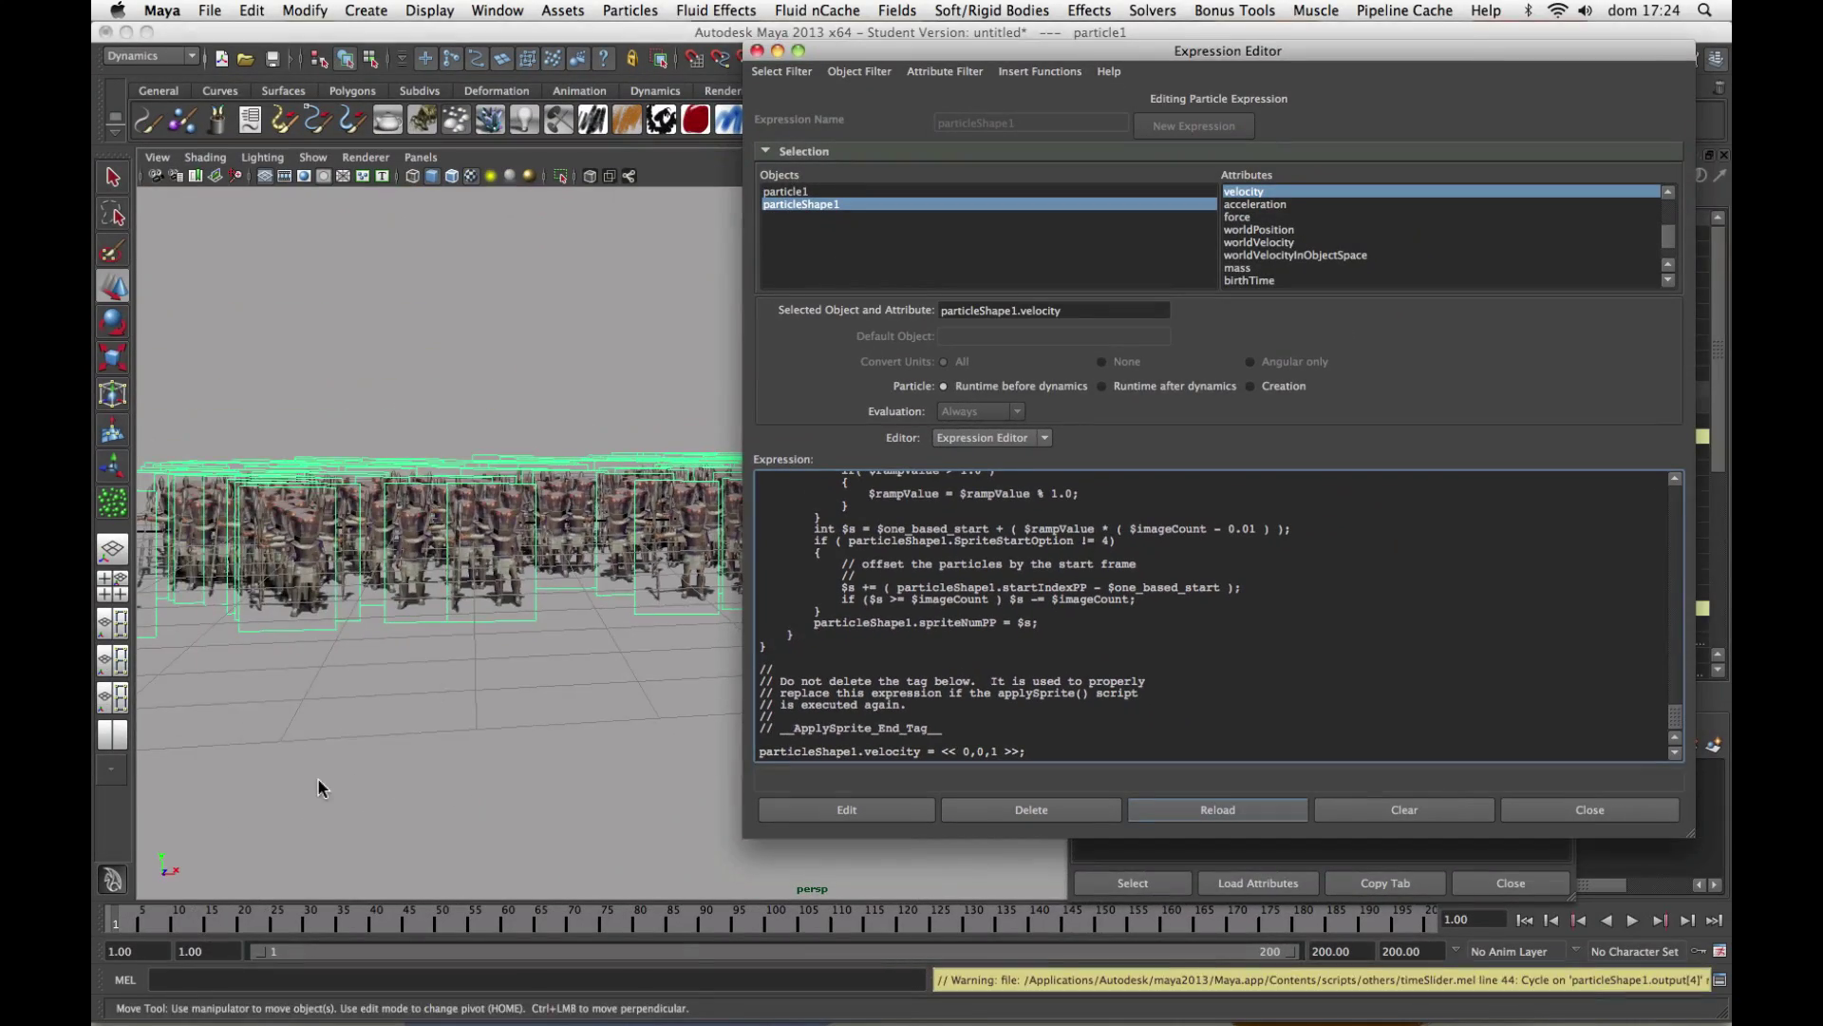
left_click_drag(321, 781, 286, 806, "alt")
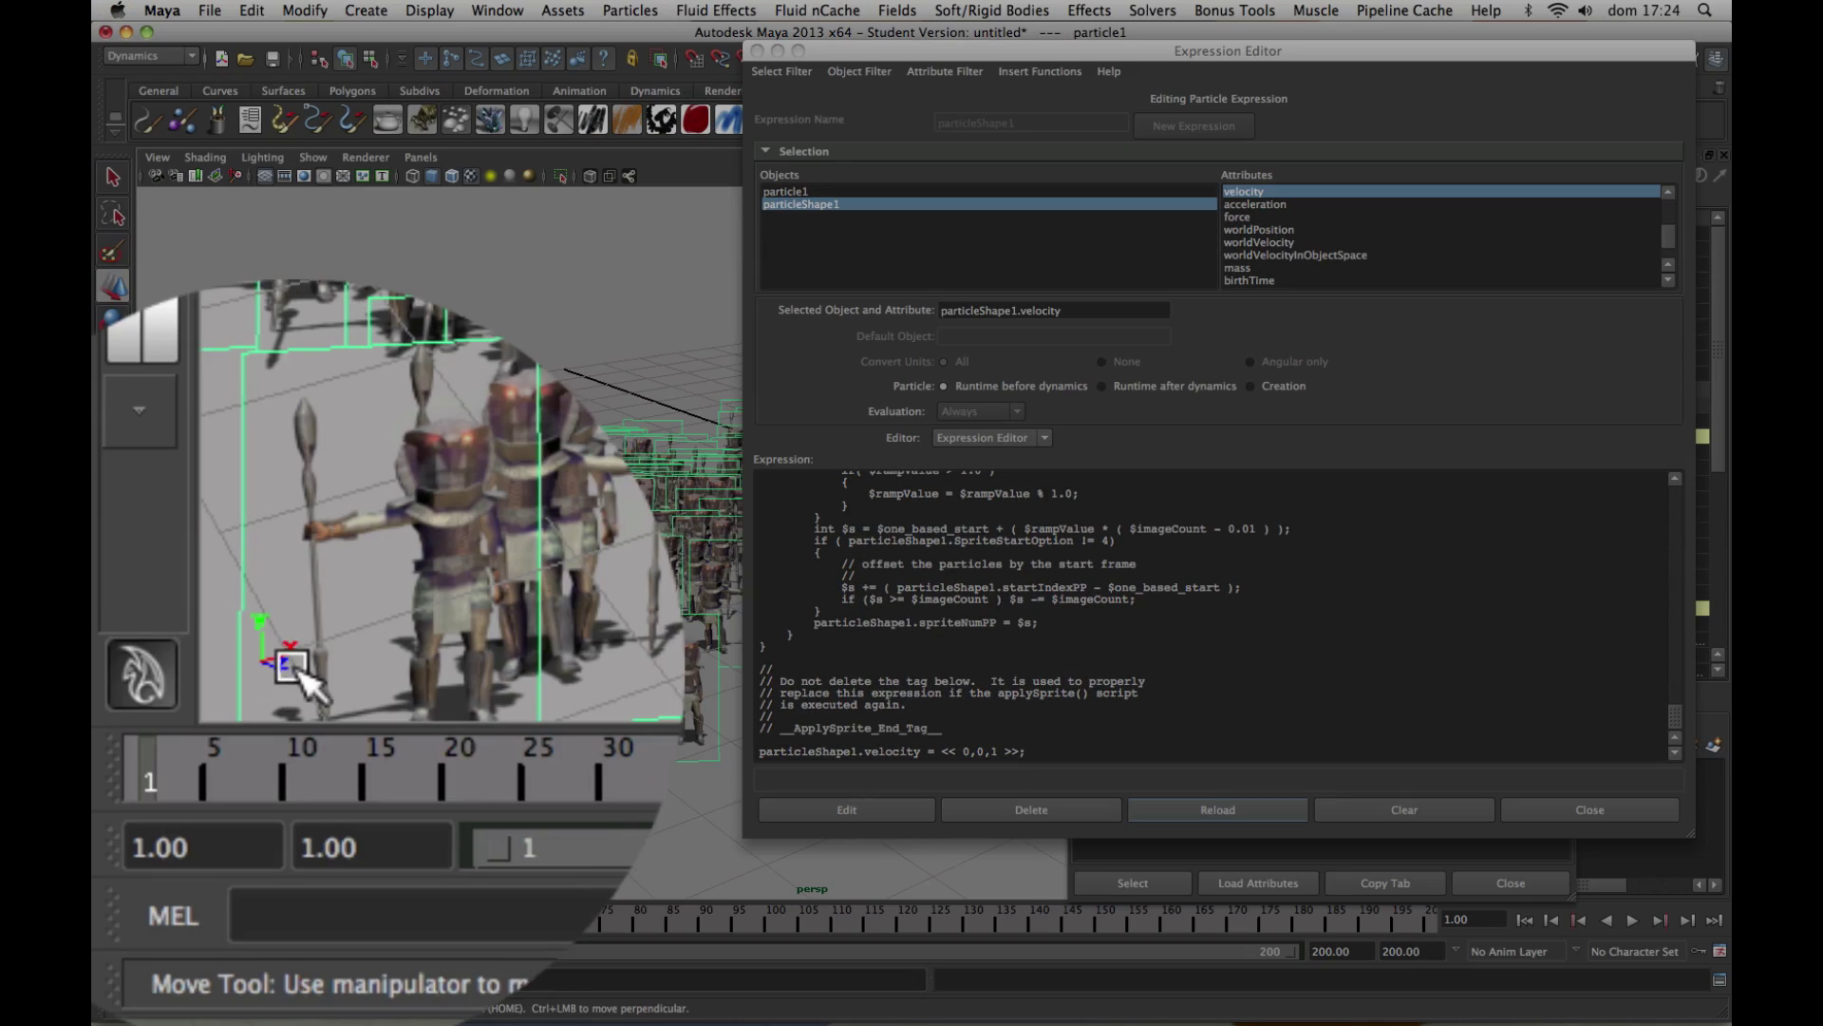
scroll(516, 741, "down", 5)
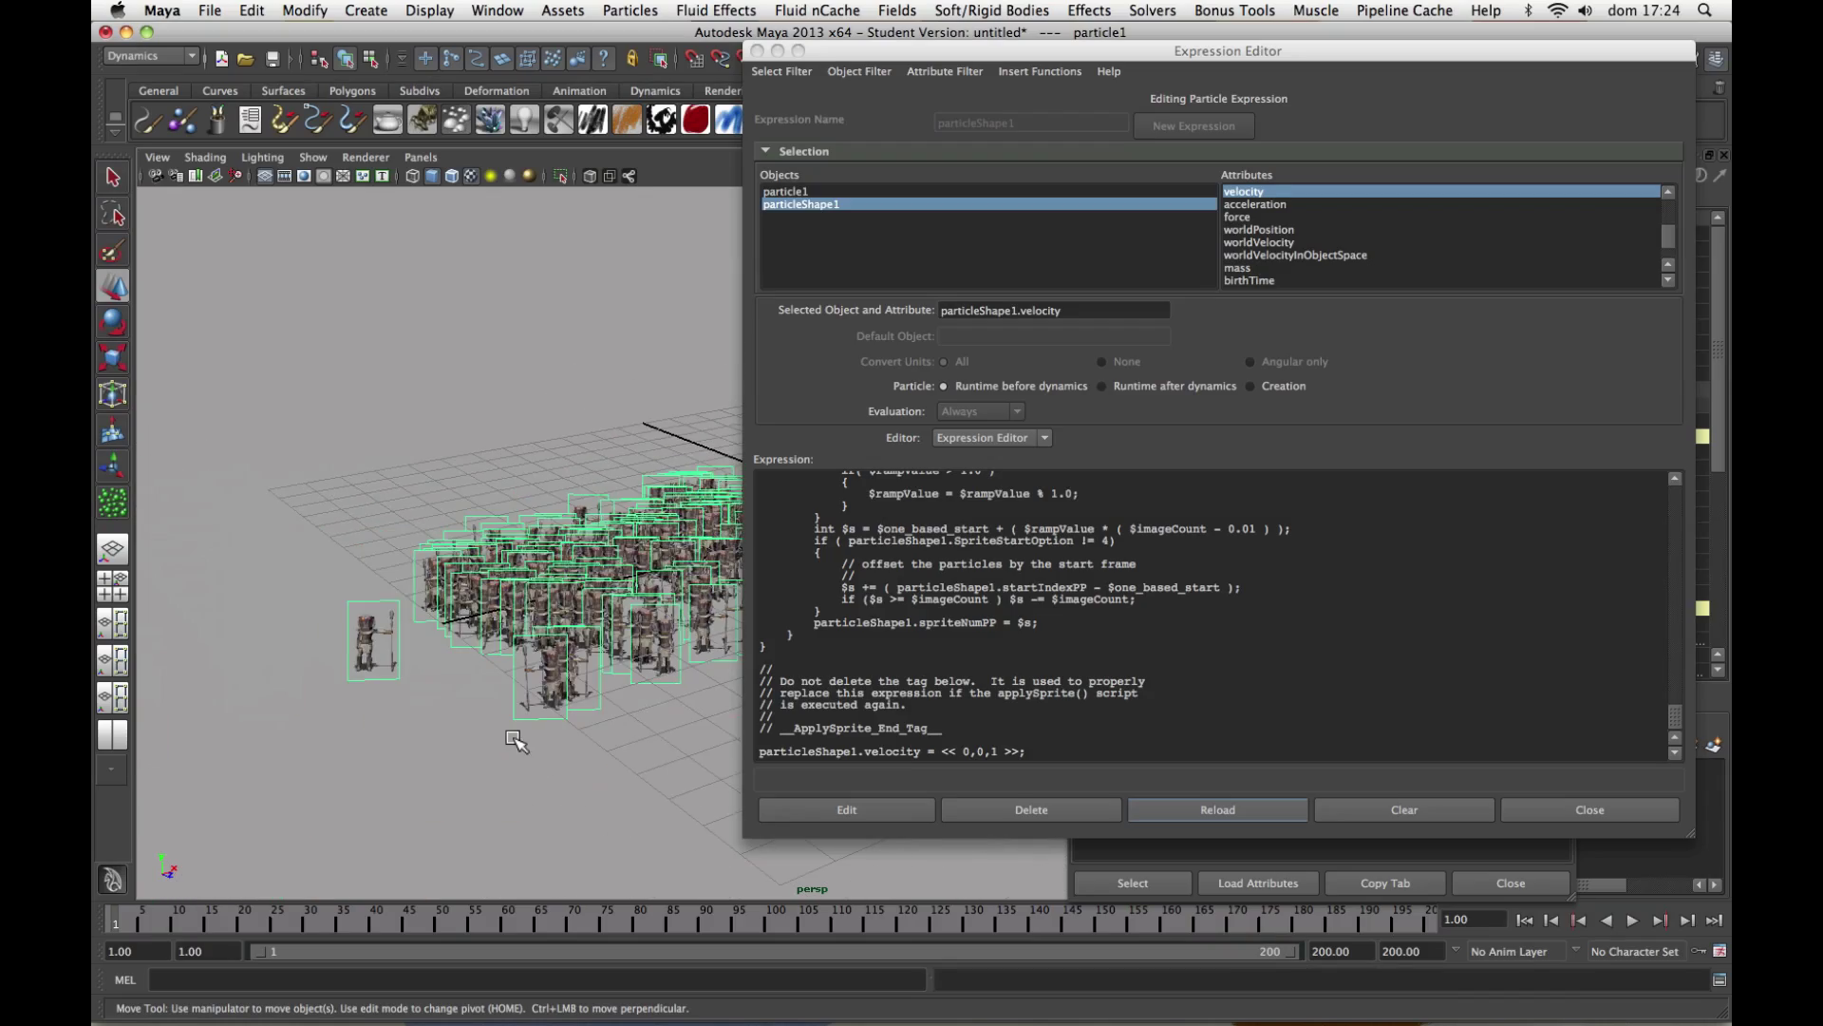
left_click_drag(516, 741, 504, 732, "alt")
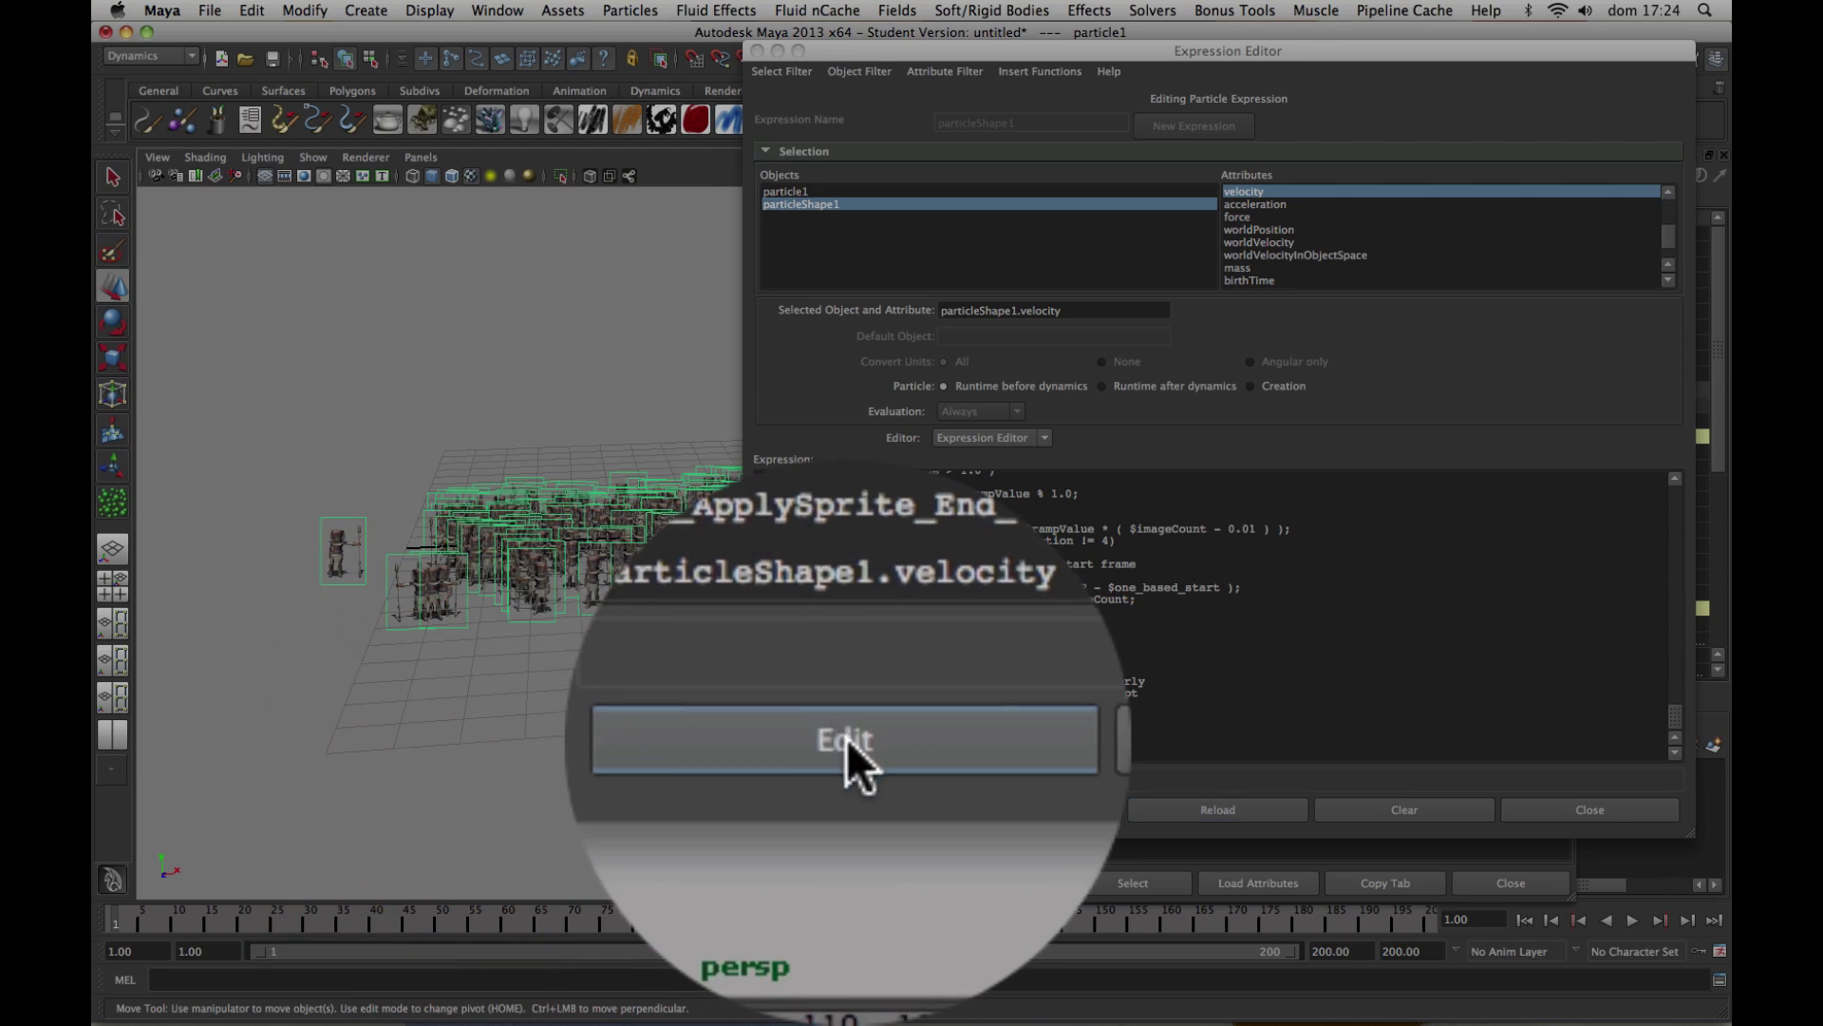
left_click(847, 810)
Close both editors and play the animation with the particles deselected to check the crowd's movement along Z.
left_click(1605, 810)
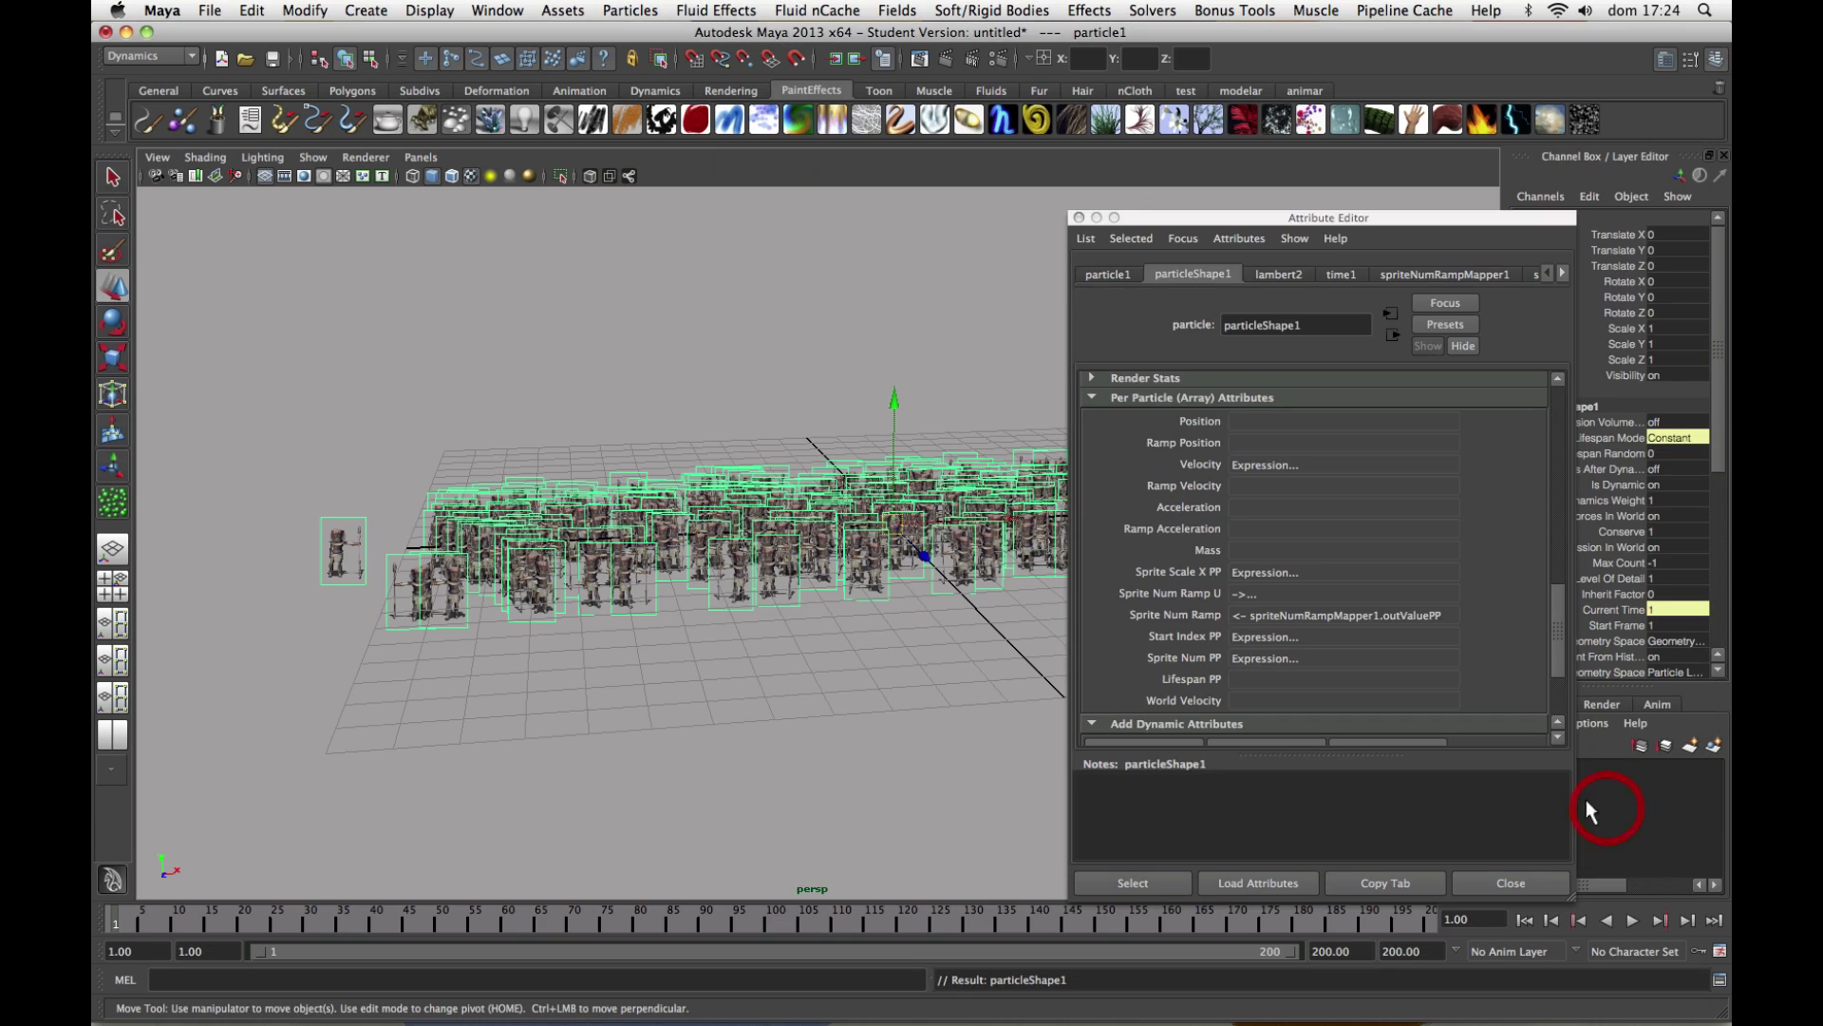
left_click(1544, 880)
left_click_drag(1122, 760, 1219, 774, "alt")
scroll(1220, 783, "up", 5)
middle_click_drag(1228, 766, 1215, 766, "alt")
left_click(1468, 825)
left_click(1633, 920)
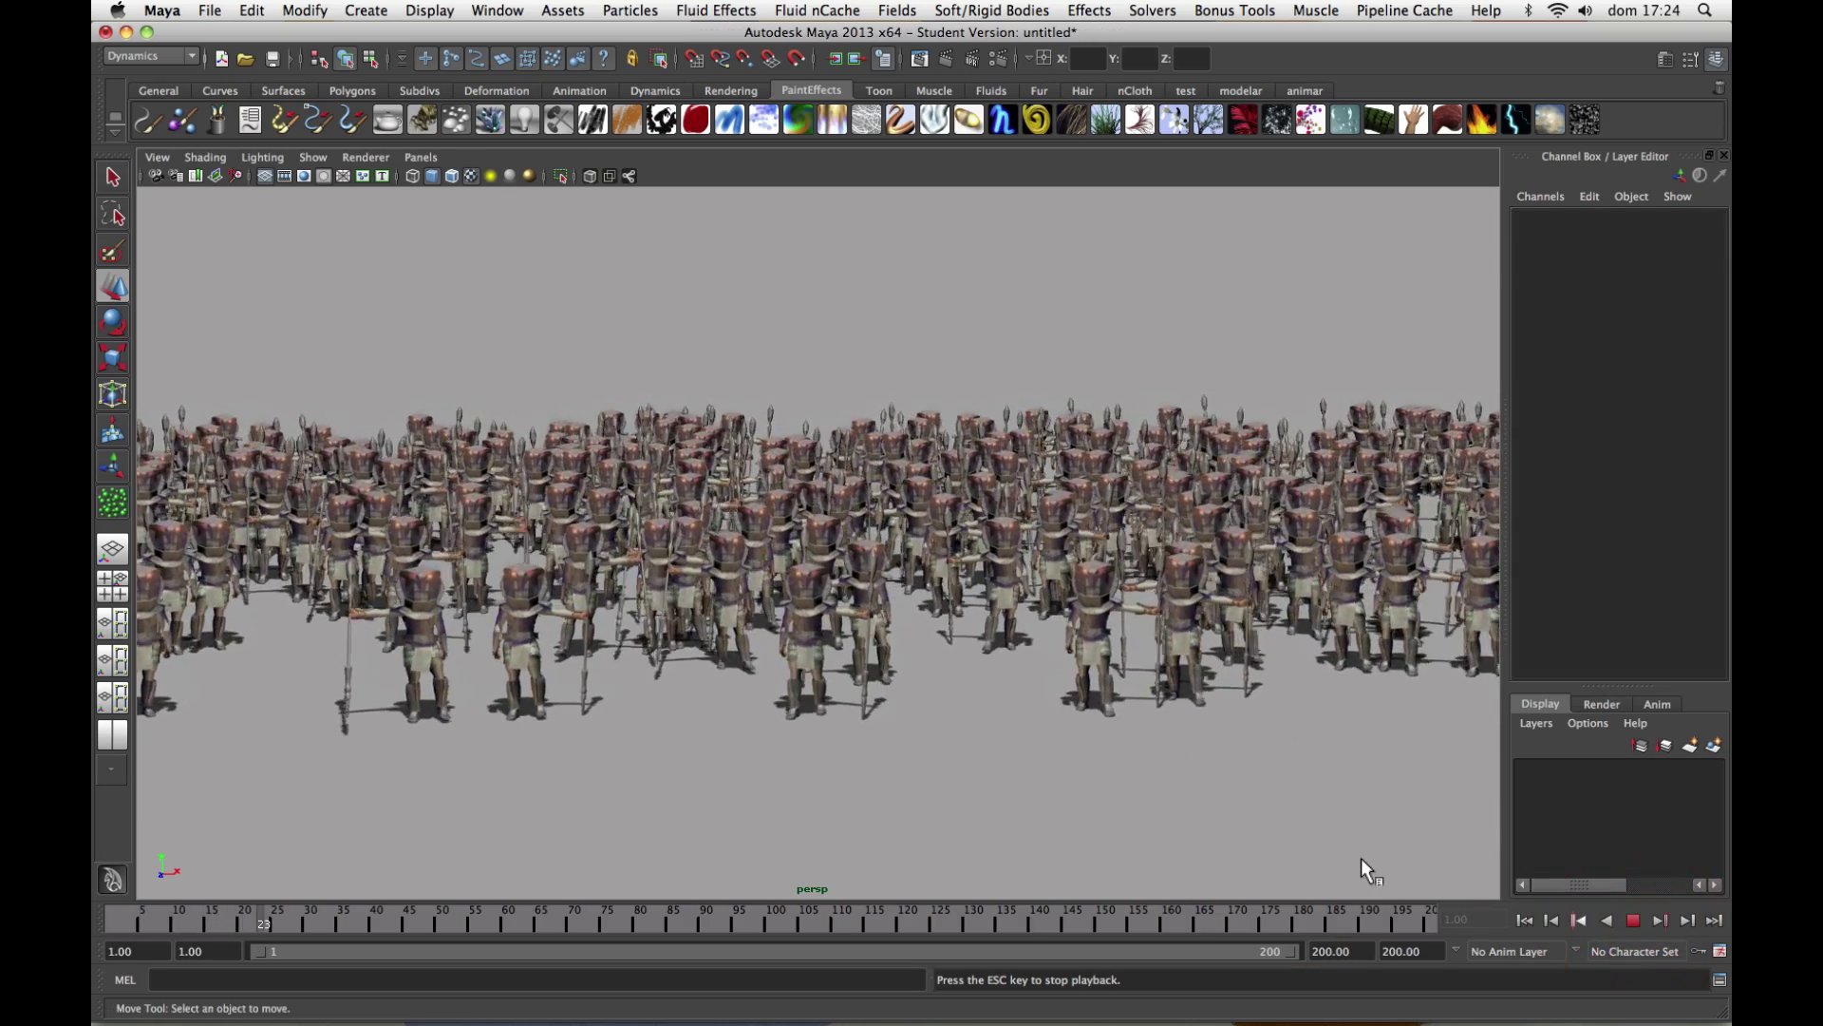